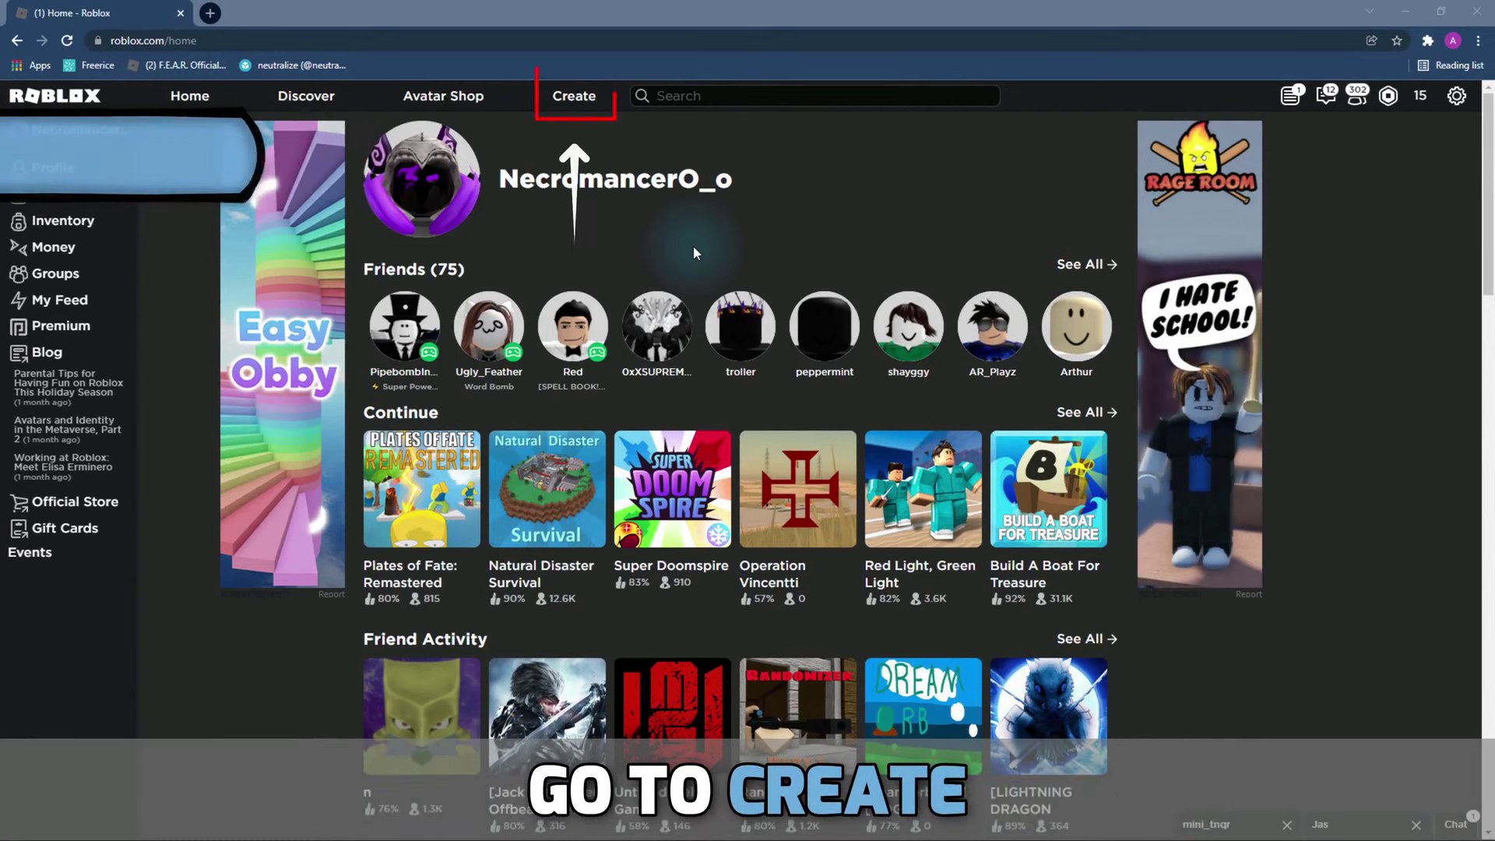
Start a new experience from the Roblox Create page so the browser launches Roblox Studio.
left_click(581, 97)
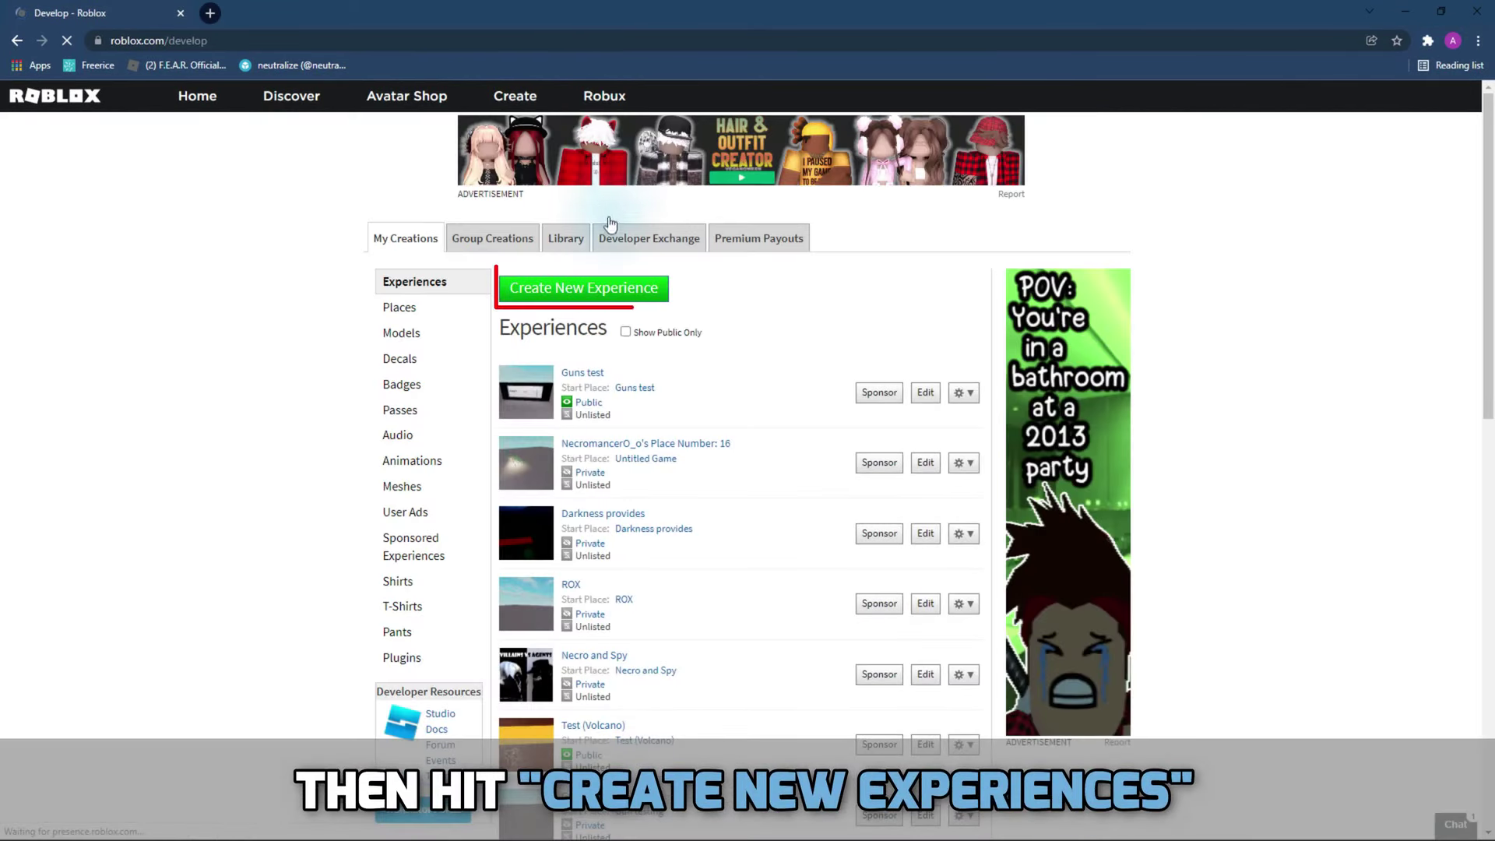
left_click(580, 291)
left_click(804, 174)
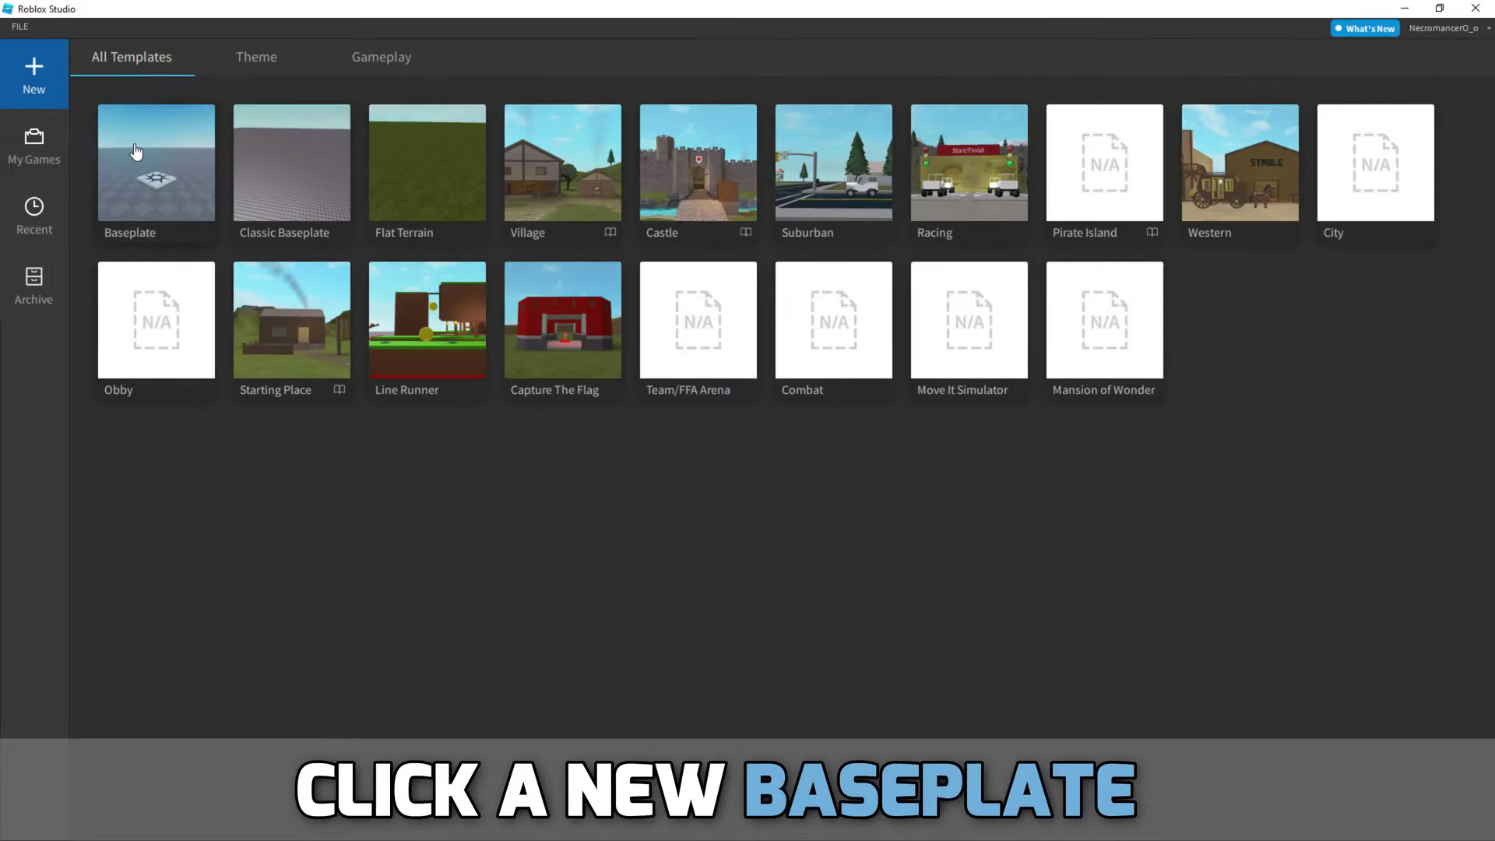
Start a Baseplate place and switch the Toolbox category to Plugins.
left_click(136, 151)
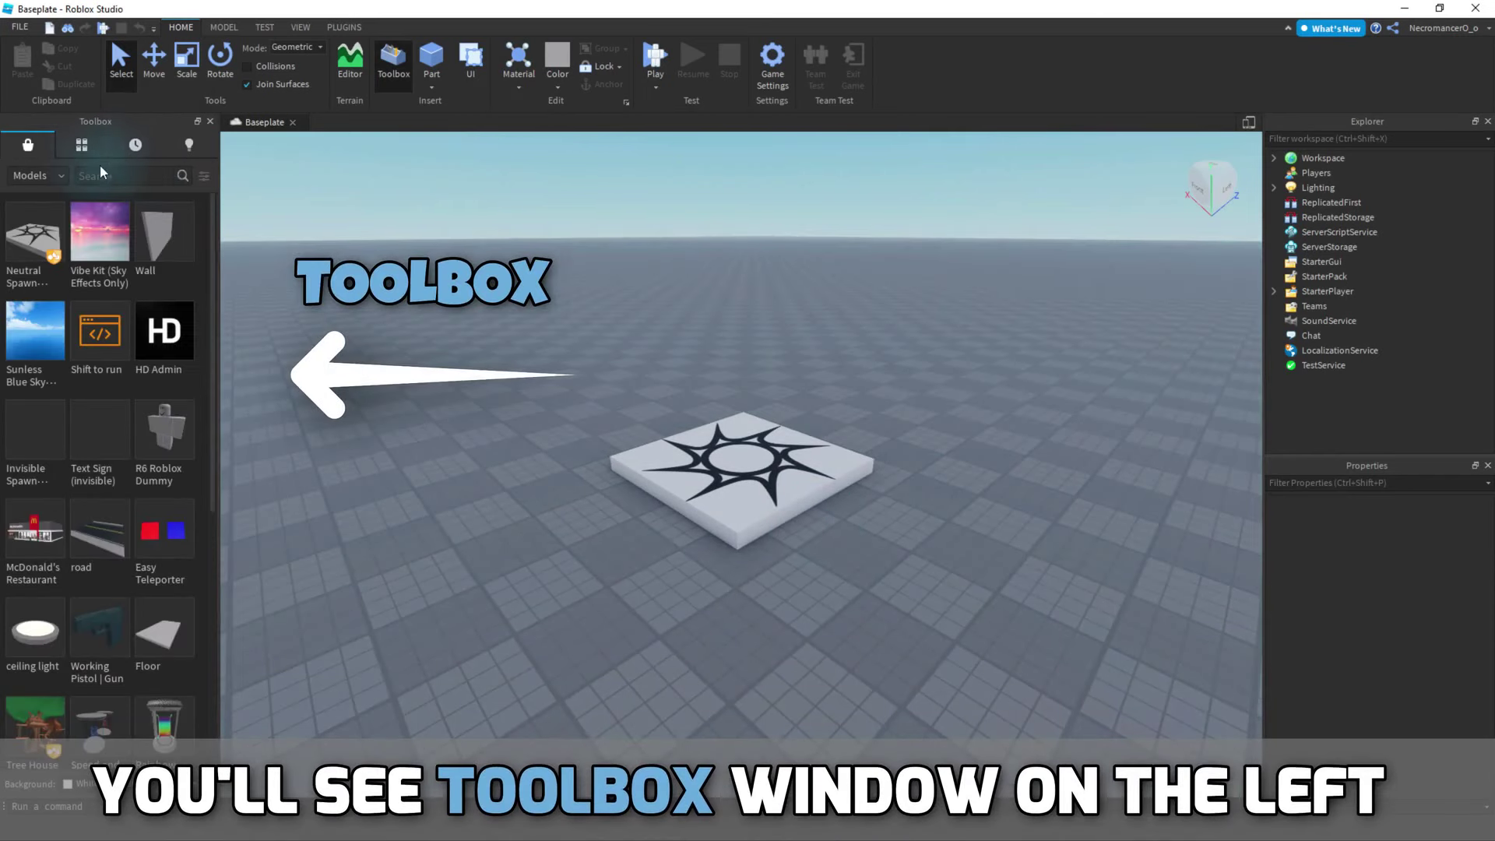
mouse_move(64, 467)
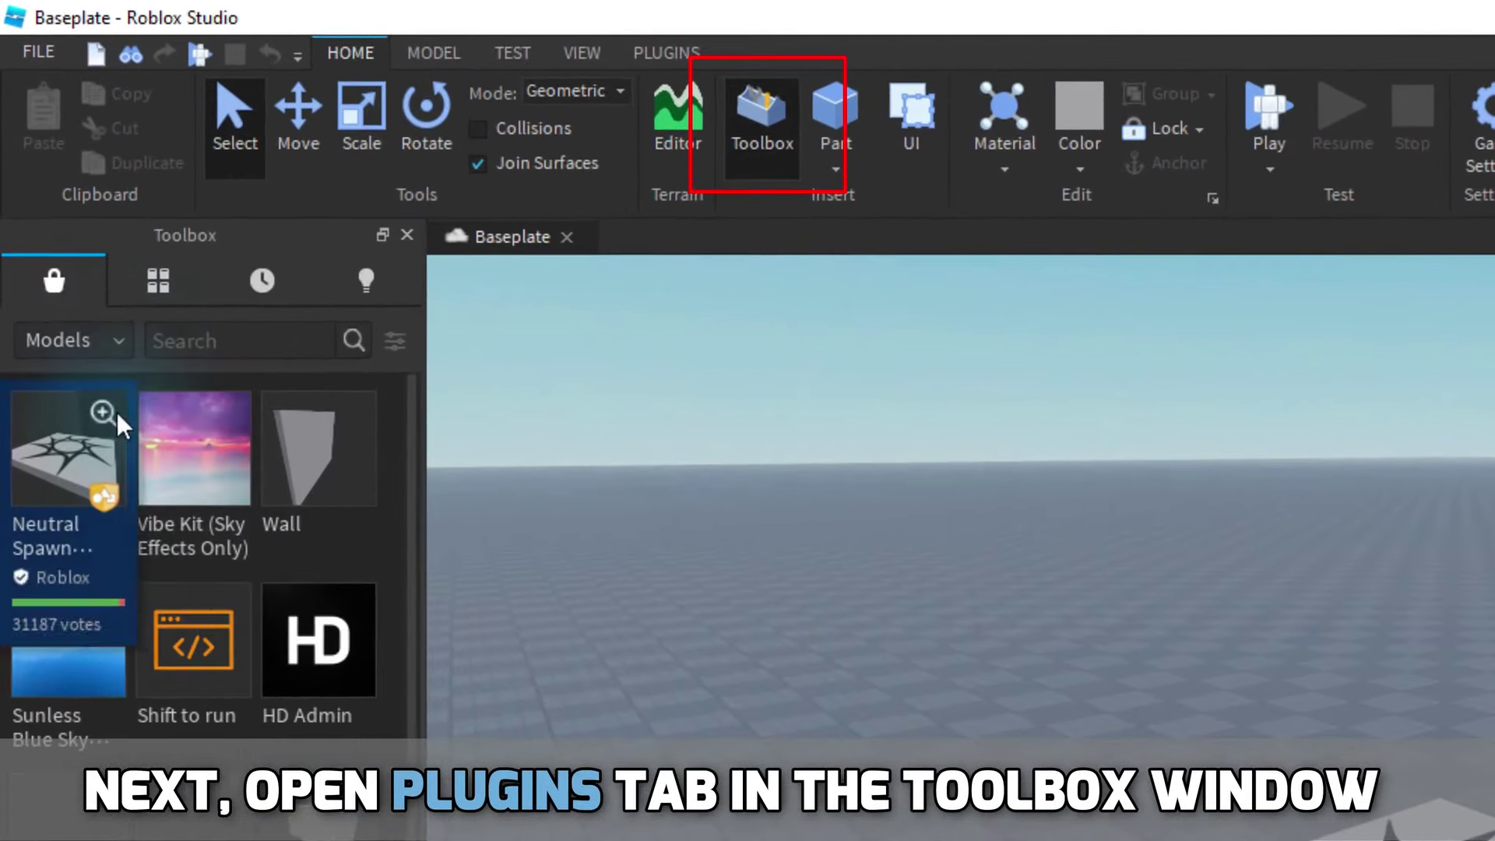
left_click(109, 347)
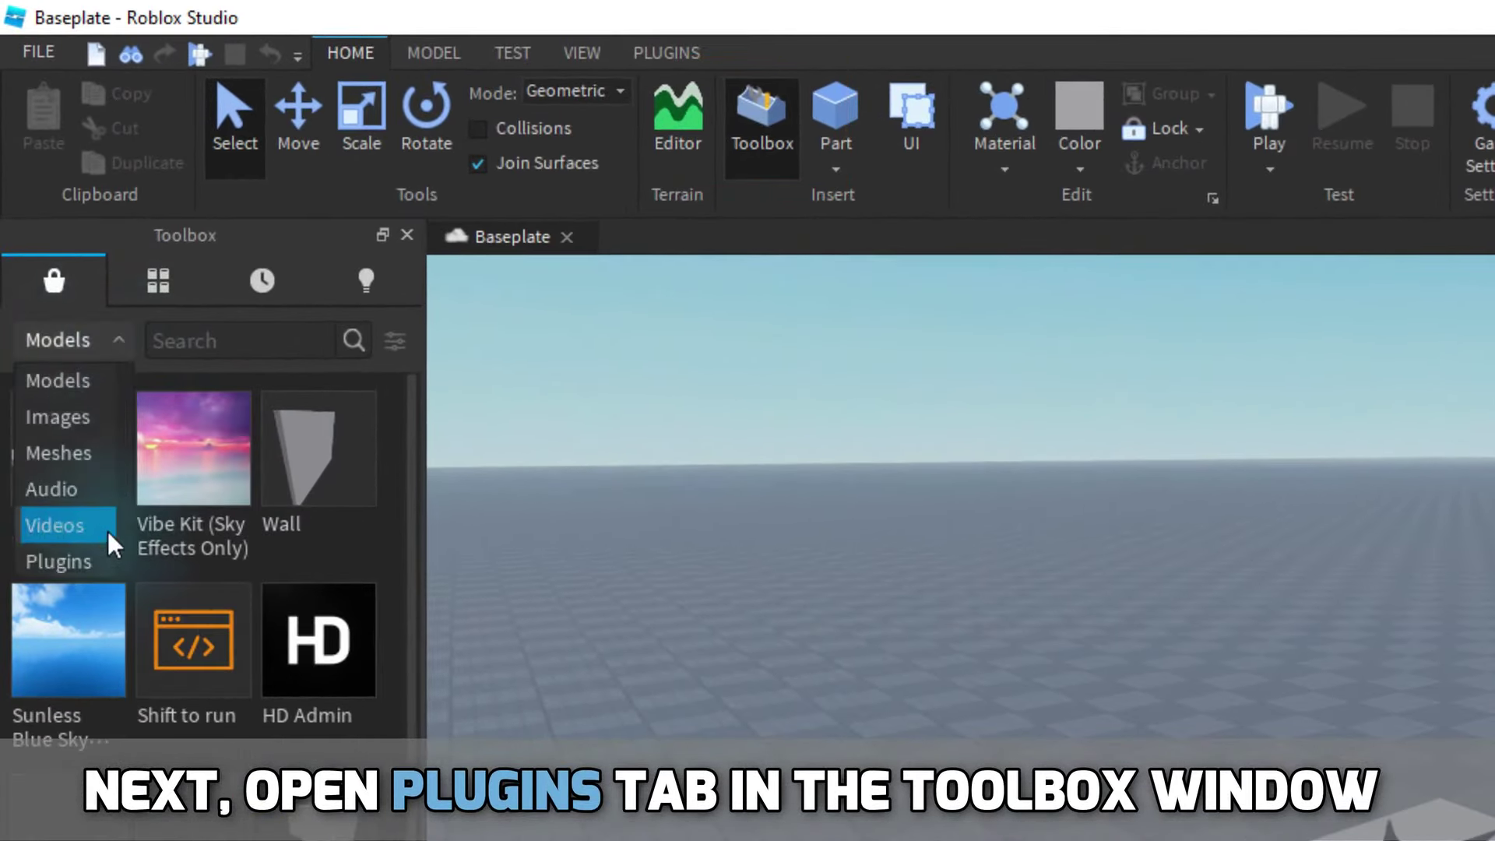
left_click(81, 560)
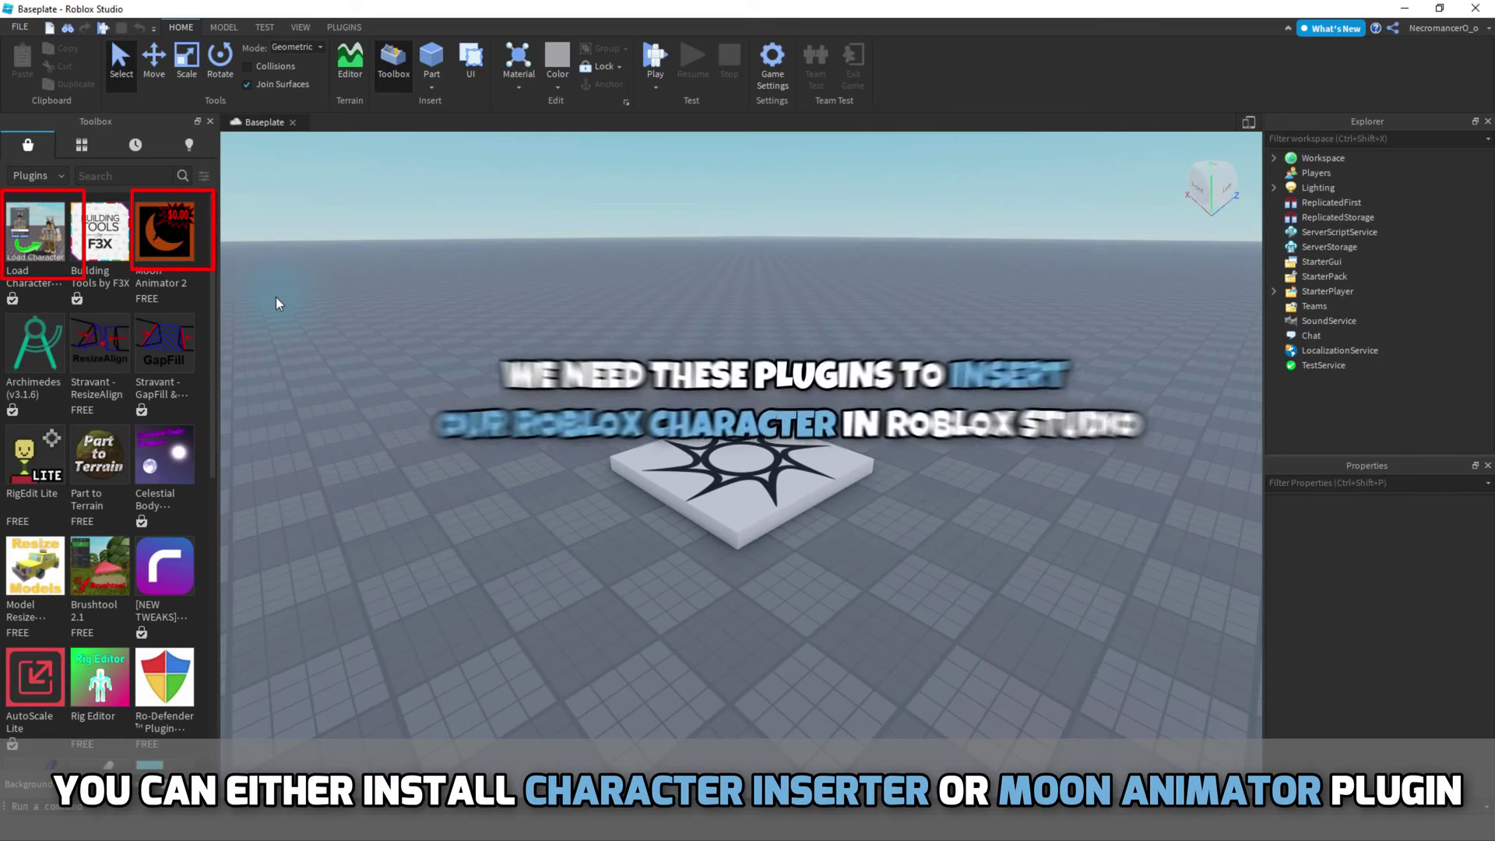
Inspect the Load Character Lite and Moon Animator 2 plugin details.
left_click(36, 267)
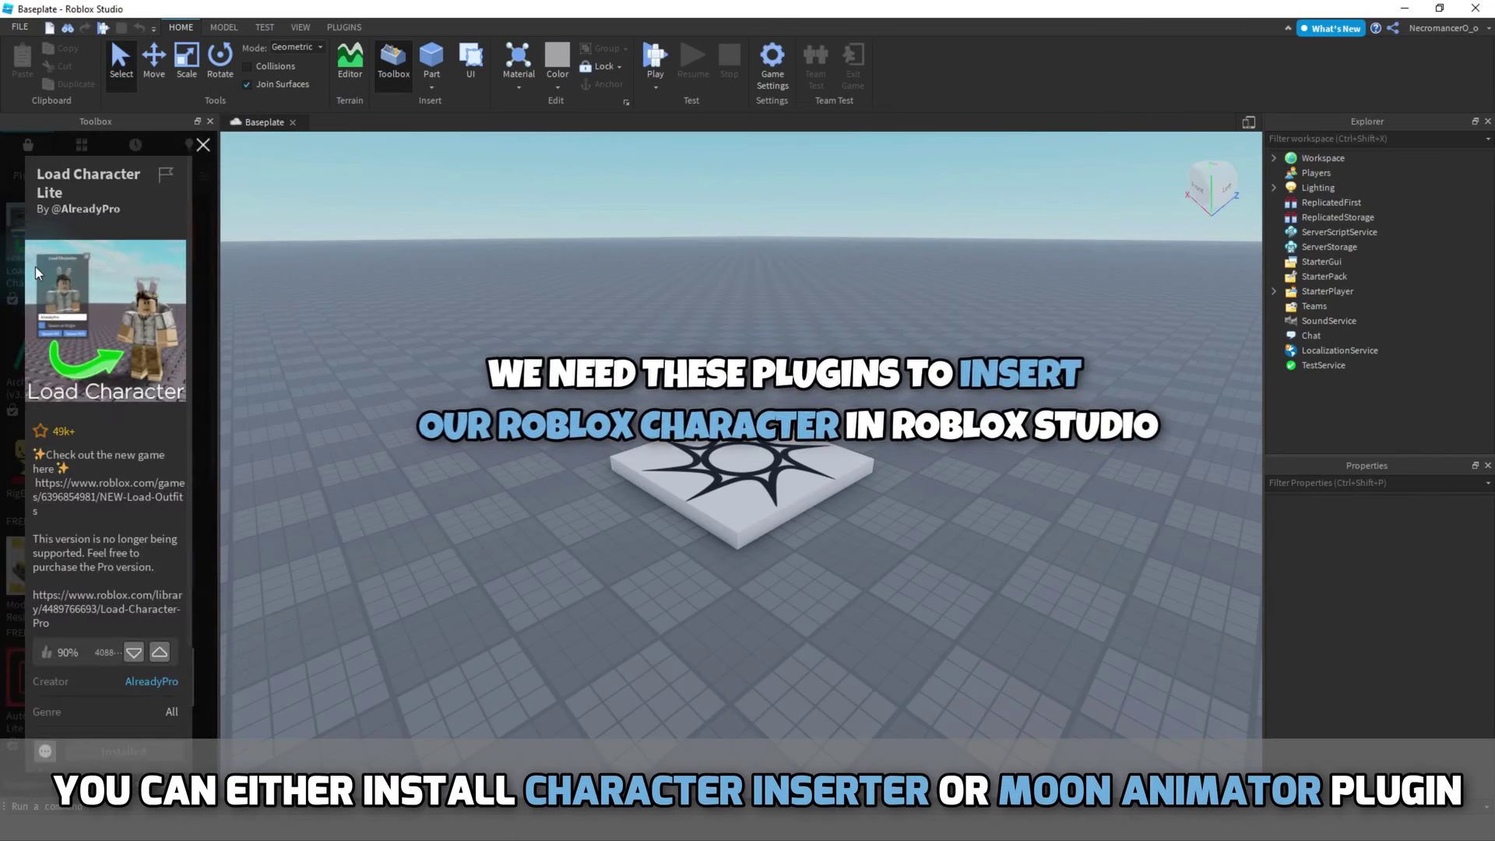
left_click(202, 146)
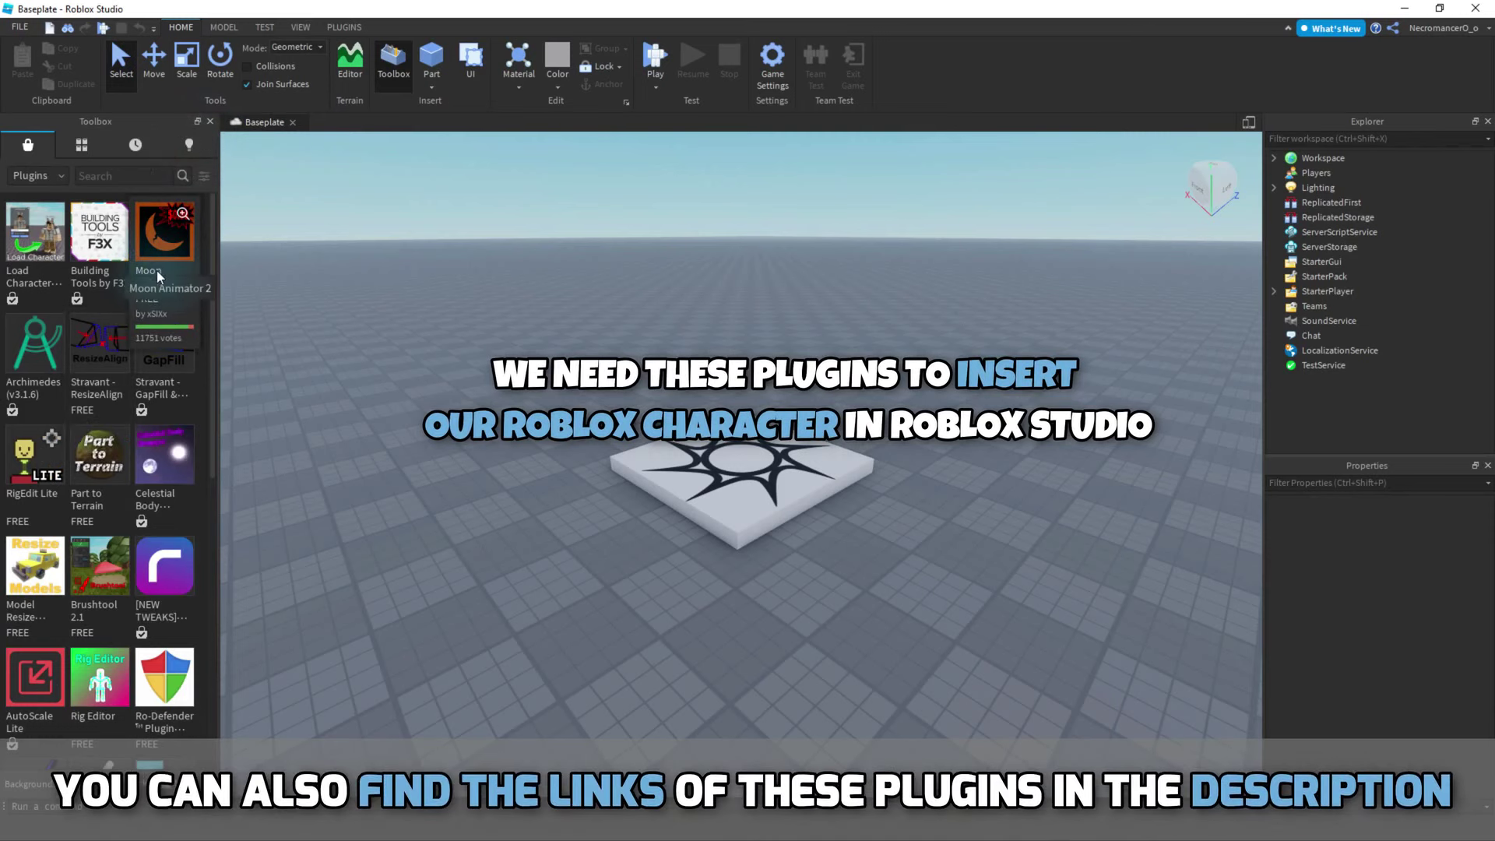
left_click(157, 269)
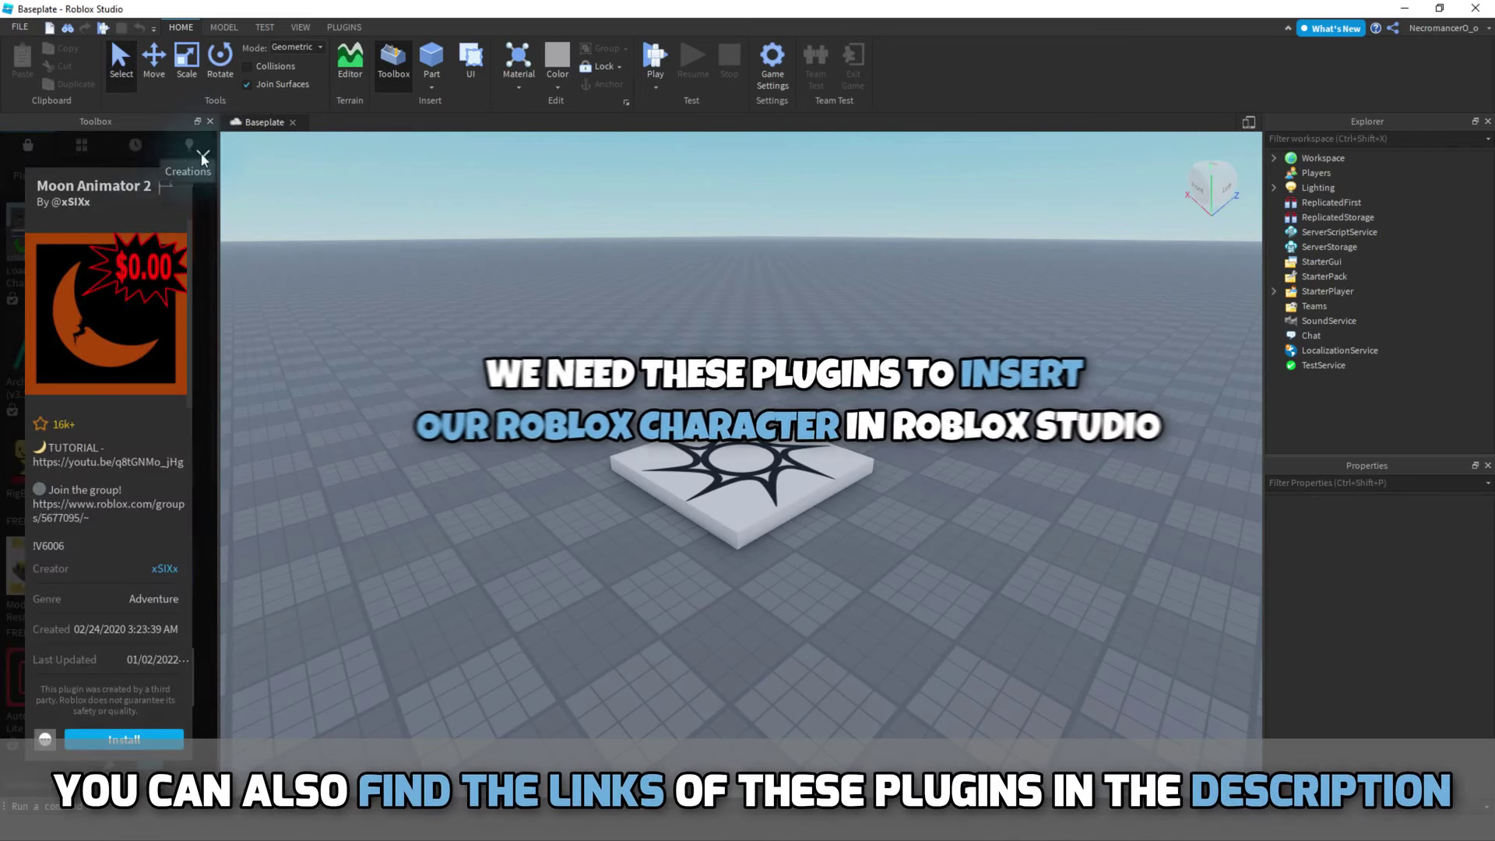
left_click(202, 156)
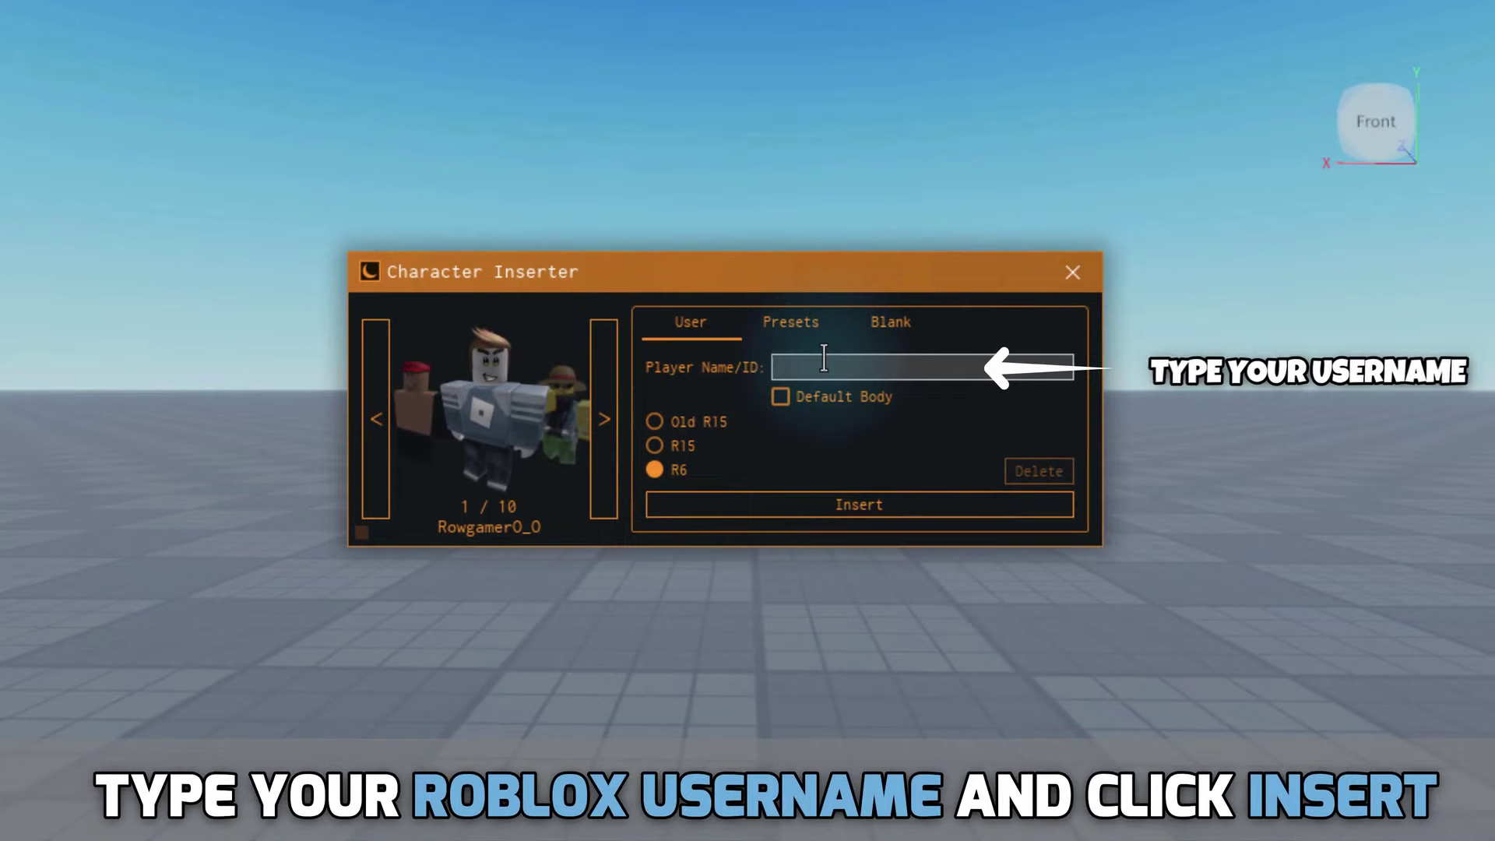
Enter the Roblox username in Character Inserter to insert the R6 avatar.
type("cer0")
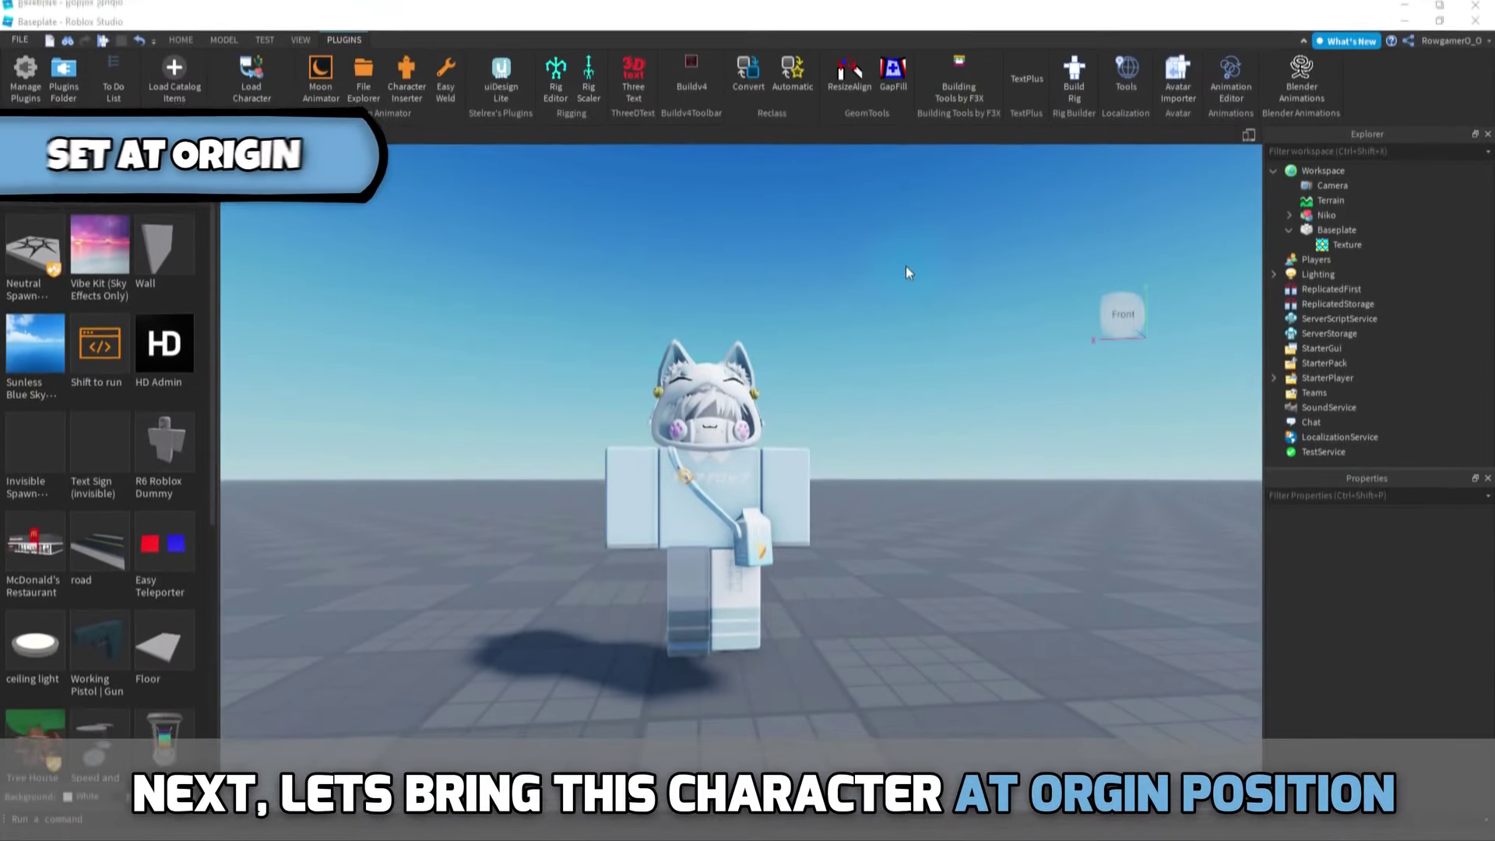
Set the Niko model's Origin Position to 0, 3, 0 and focus the view on it.
left_click(733, 464)
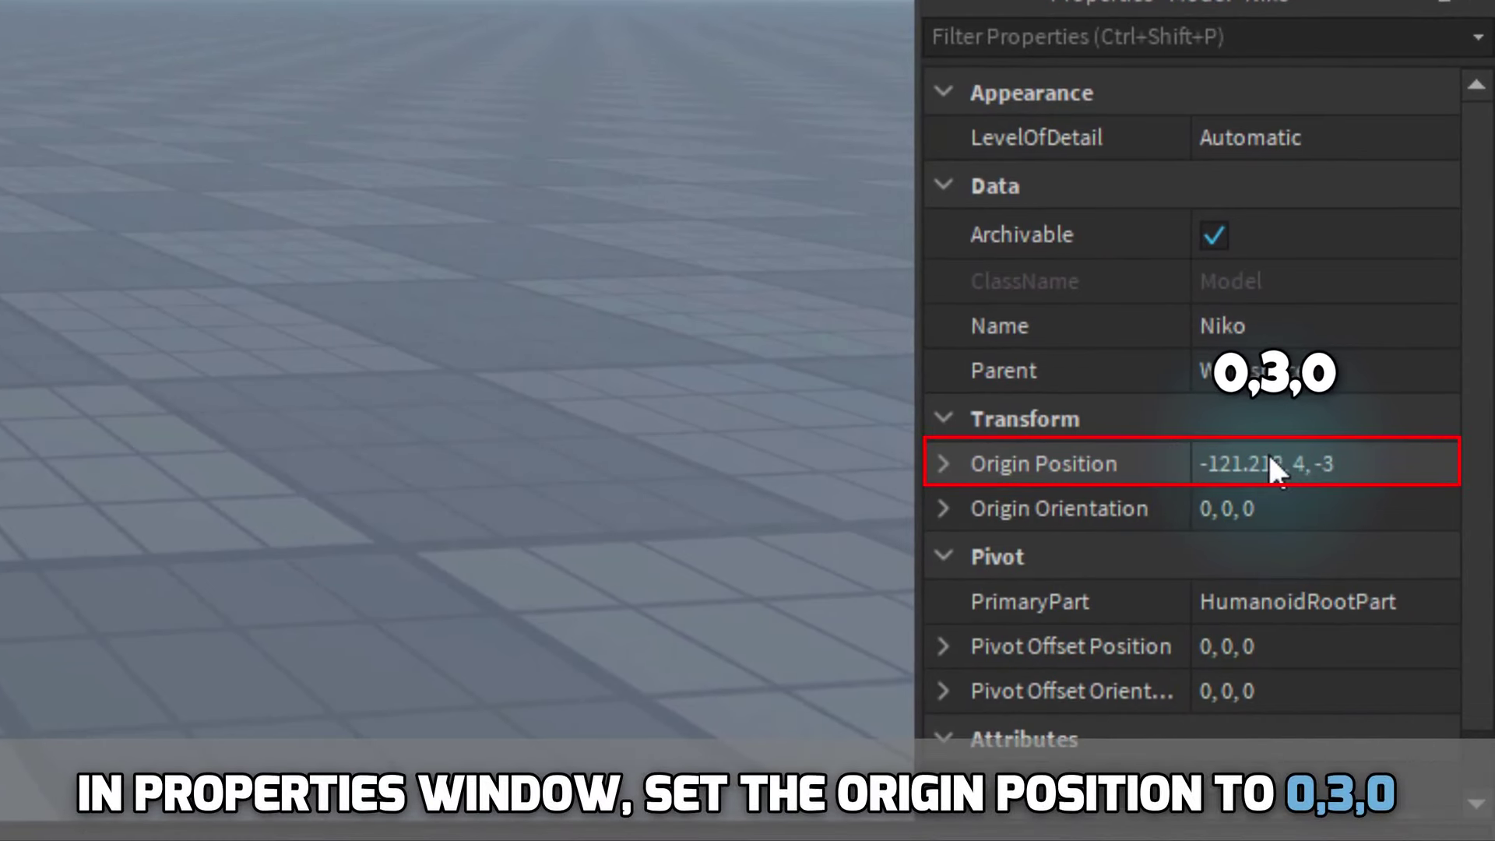
left_click(1270, 457)
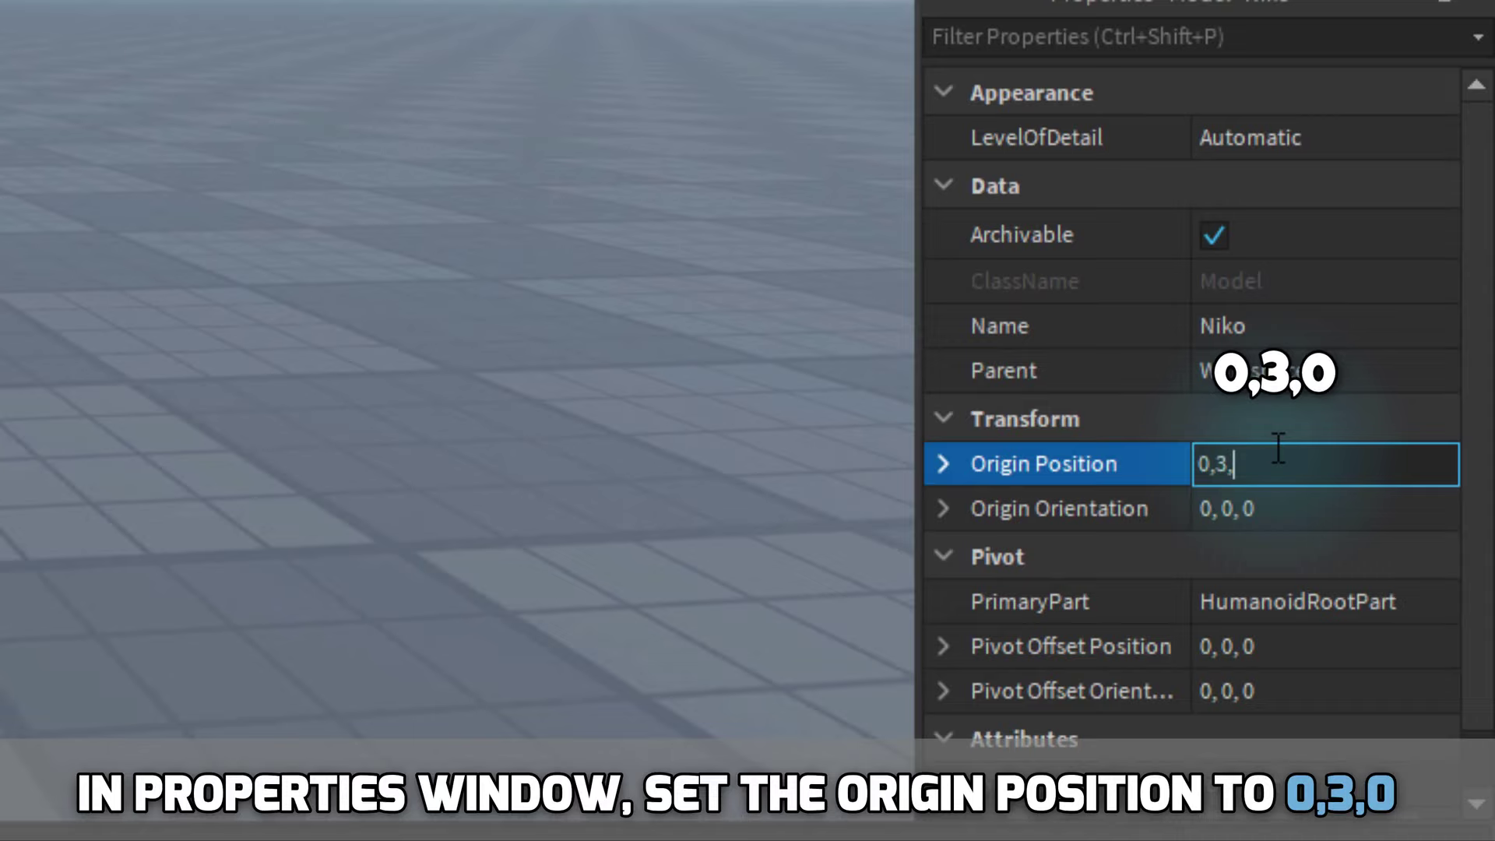
key("Return")
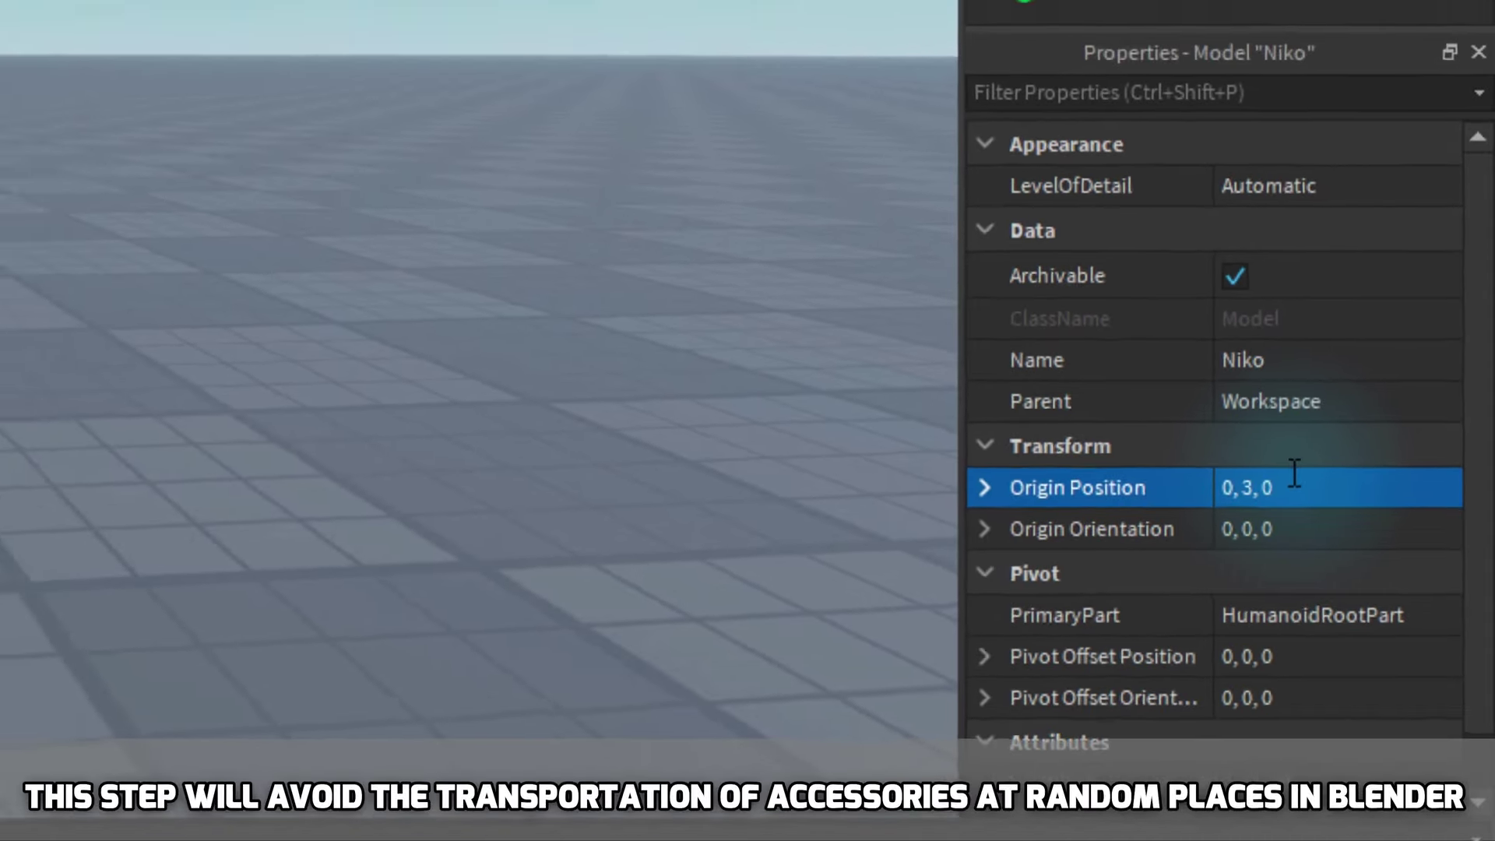
key("f")
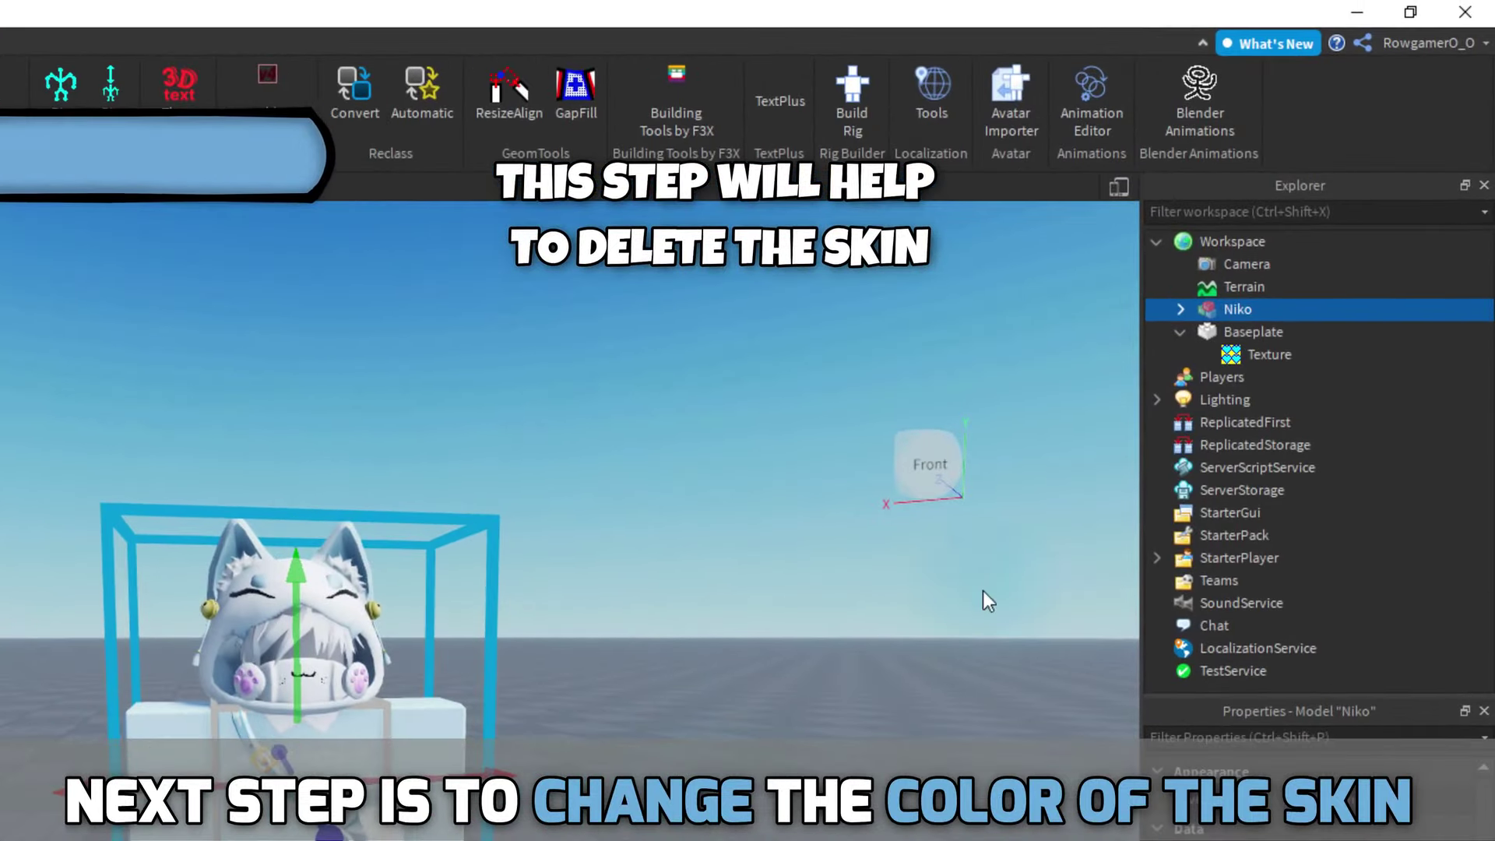
Colour Niko's Head and HumanoidRootPart Forest green.
left_click(1180, 309)
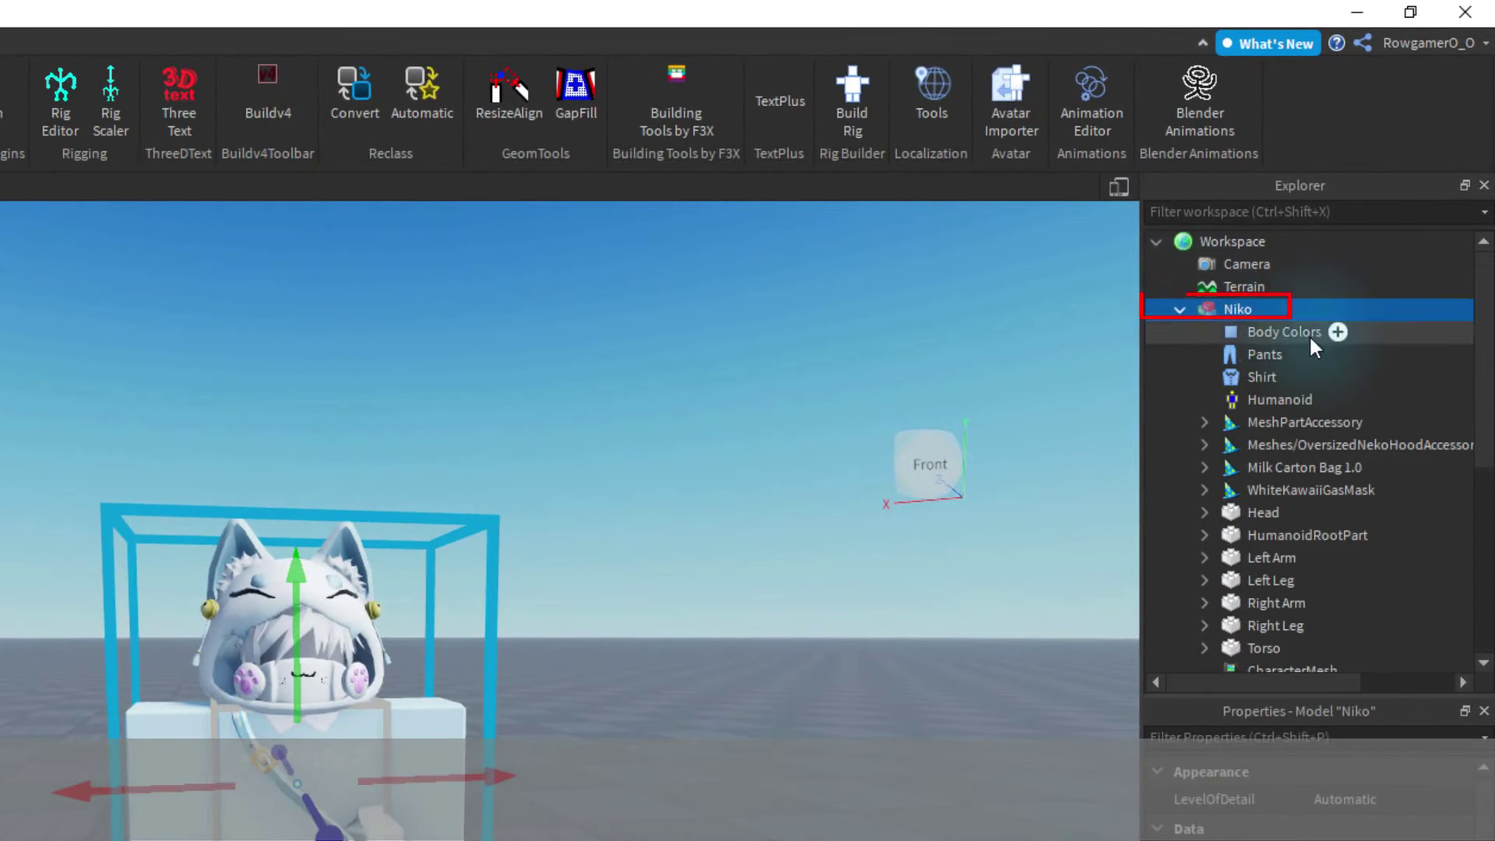
scroll(1487, 378, "down", 1)
scroll(1485, 369, "down", 3)
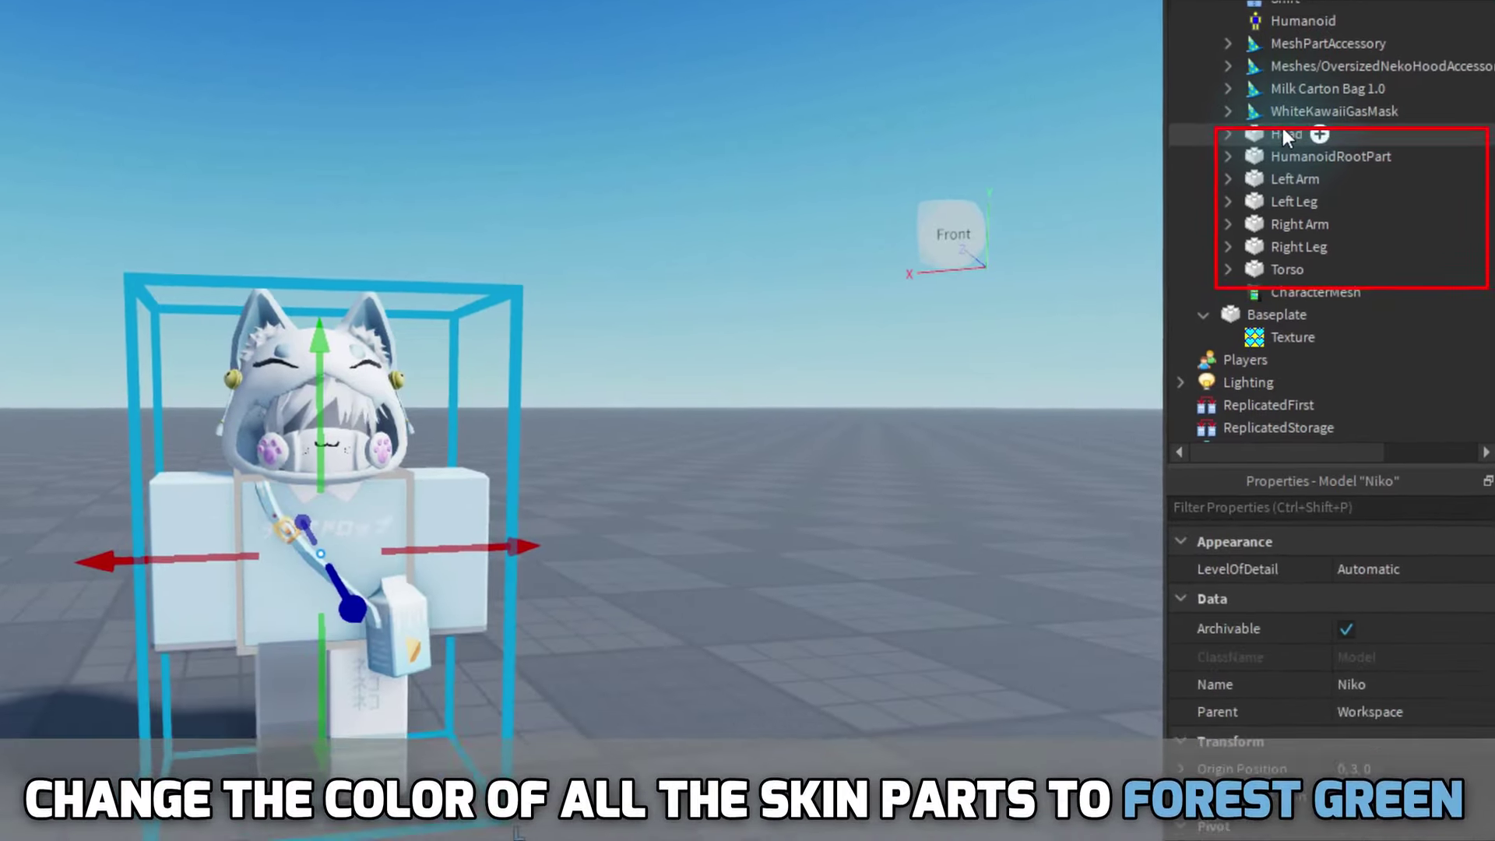
left_click(1286, 73)
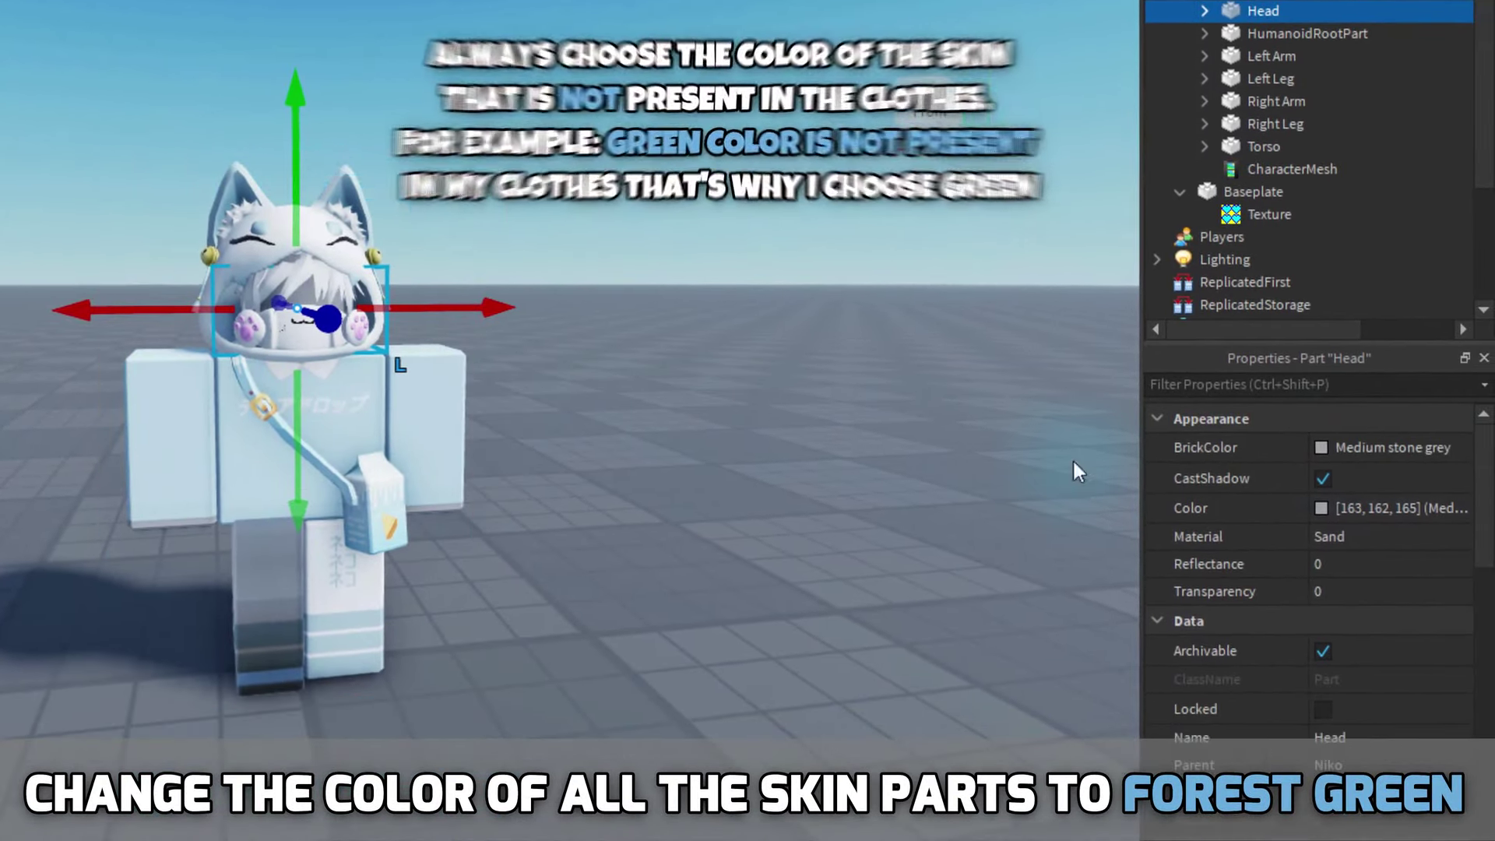
left_click(1378, 523)
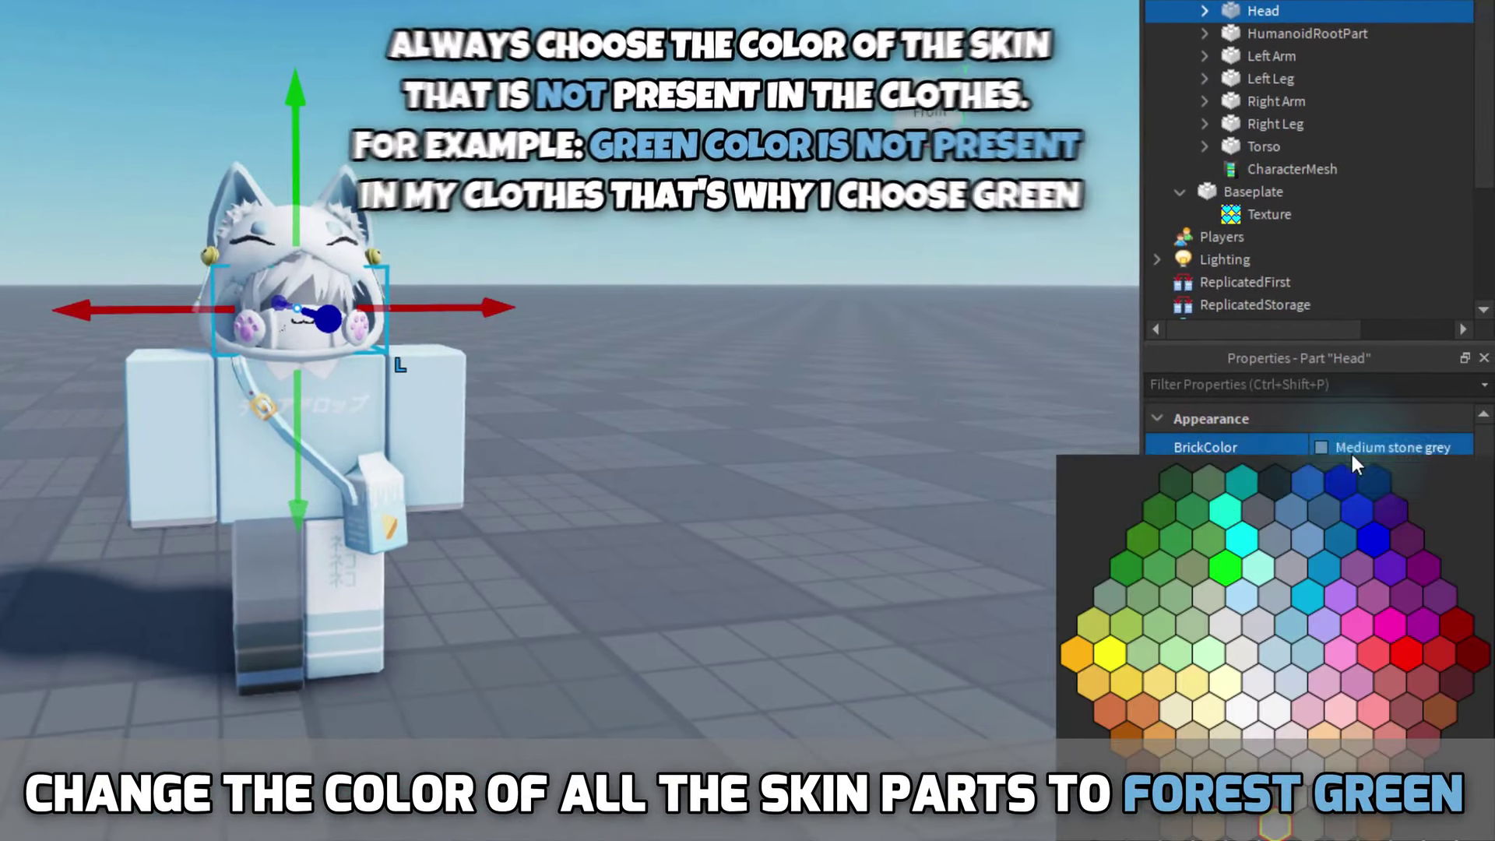
left_click(1129, 569)
left_click(1292, 33)
left_click(1377, 447)
left_click(1129, 570)
Colour Niko's Left Arm and Right Arm Forest green.
left_click(1270, 56)
left_click(1378, 447)
left_click(1129, 570)
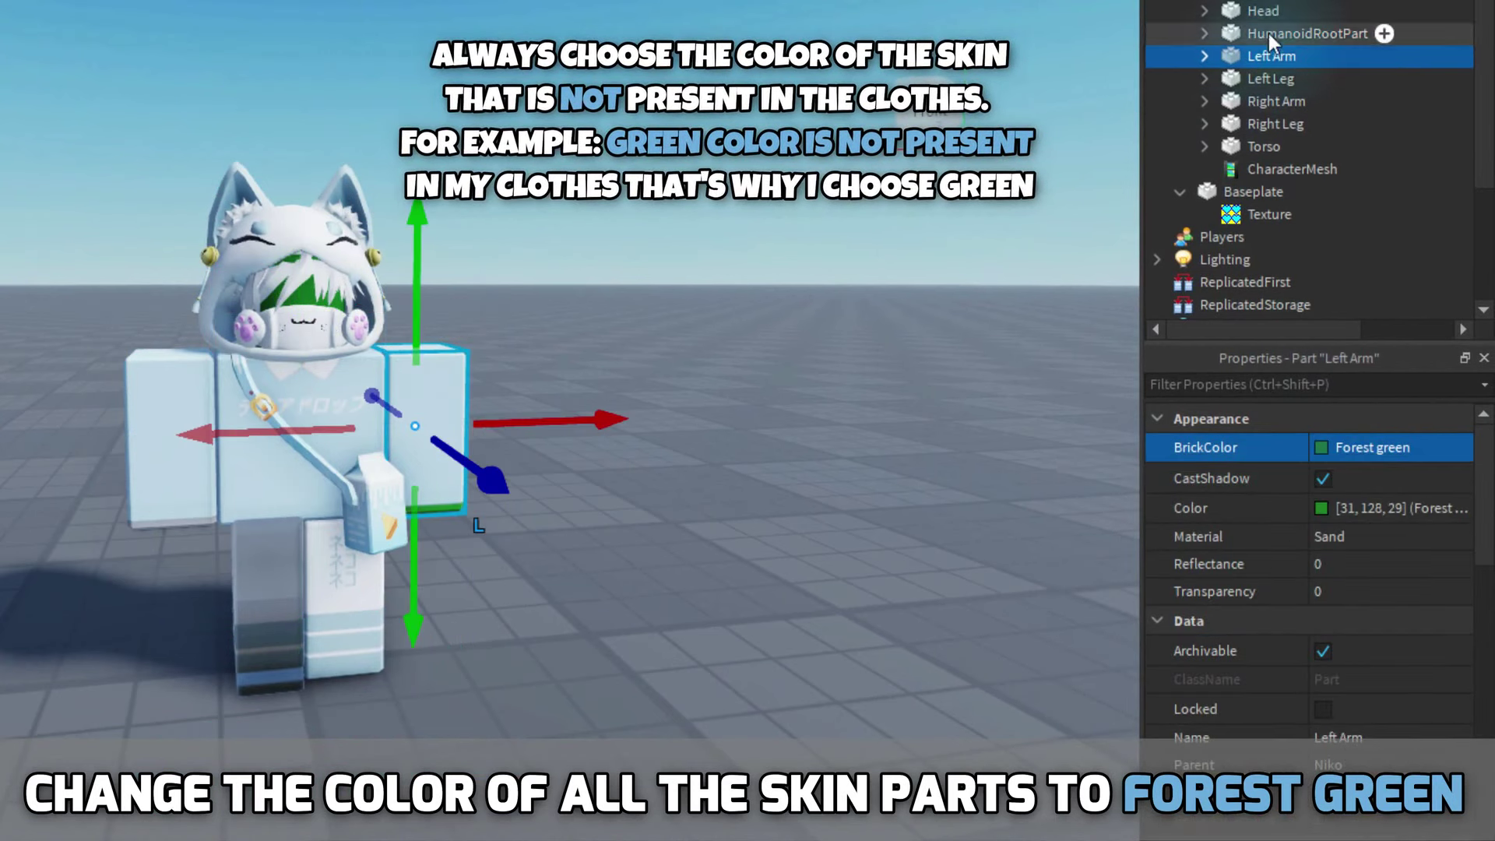
left_click(1271, 78)
left_click(1265, 102)
left_click(1377, 447)
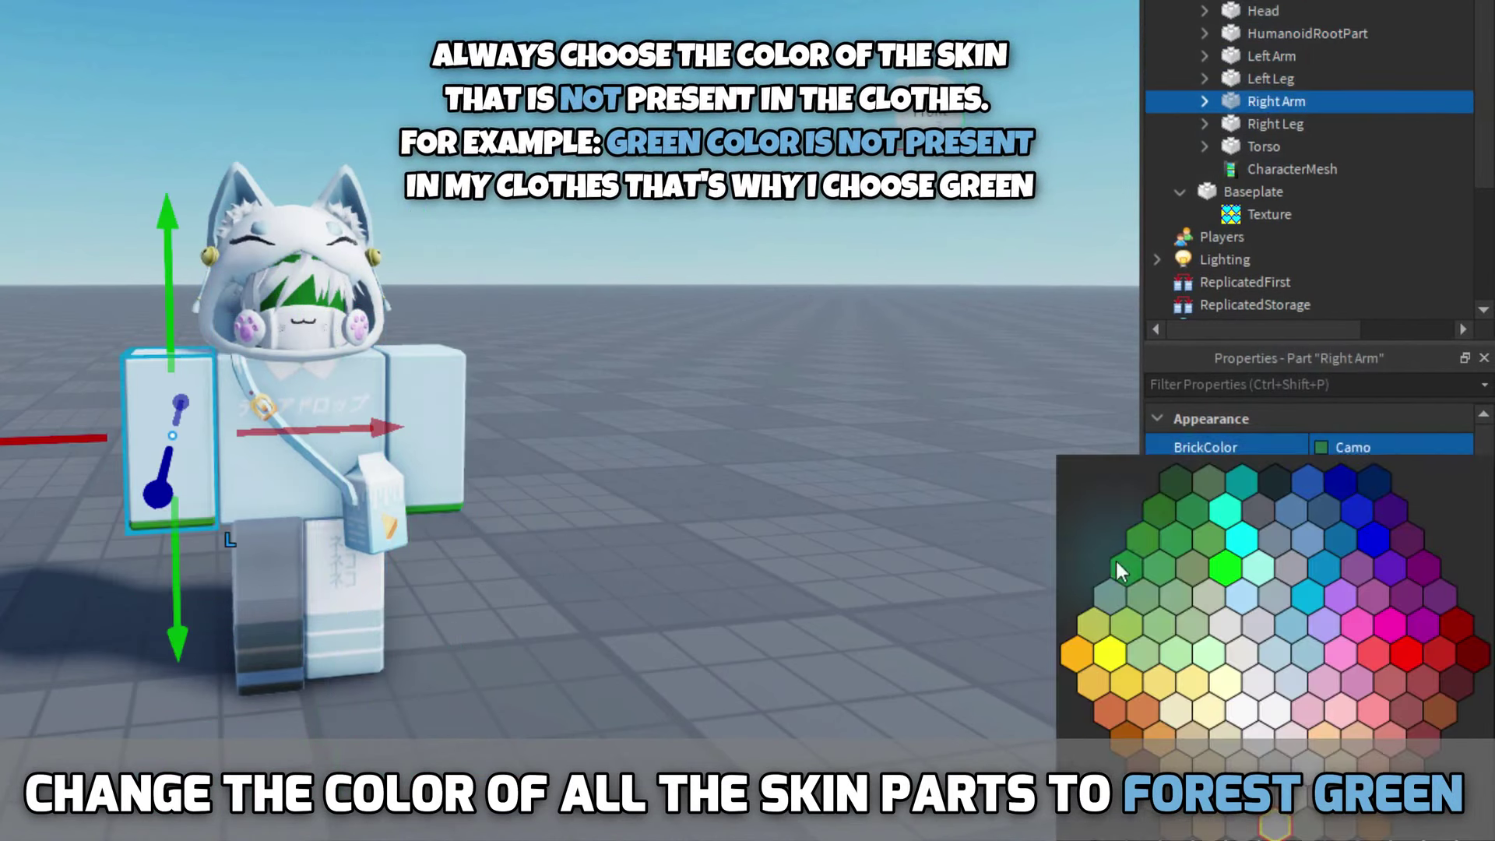
left_click(1126, 568)
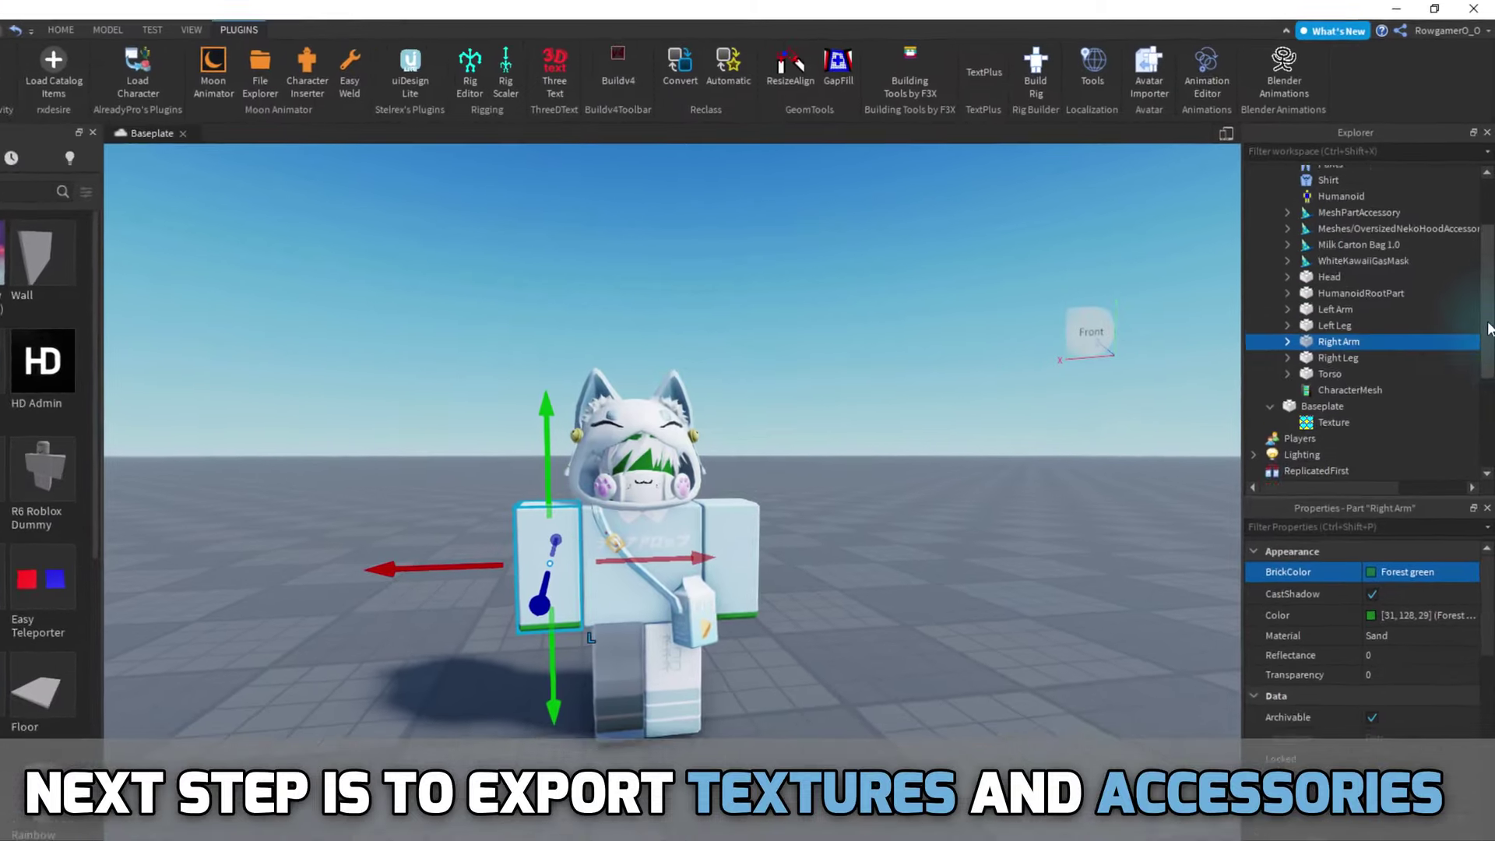
Export the whole Niko model as Textures.obj into the Desktop Niko folder.
scroll(1463, 327, "up", 3)
left_click(1267, 270)
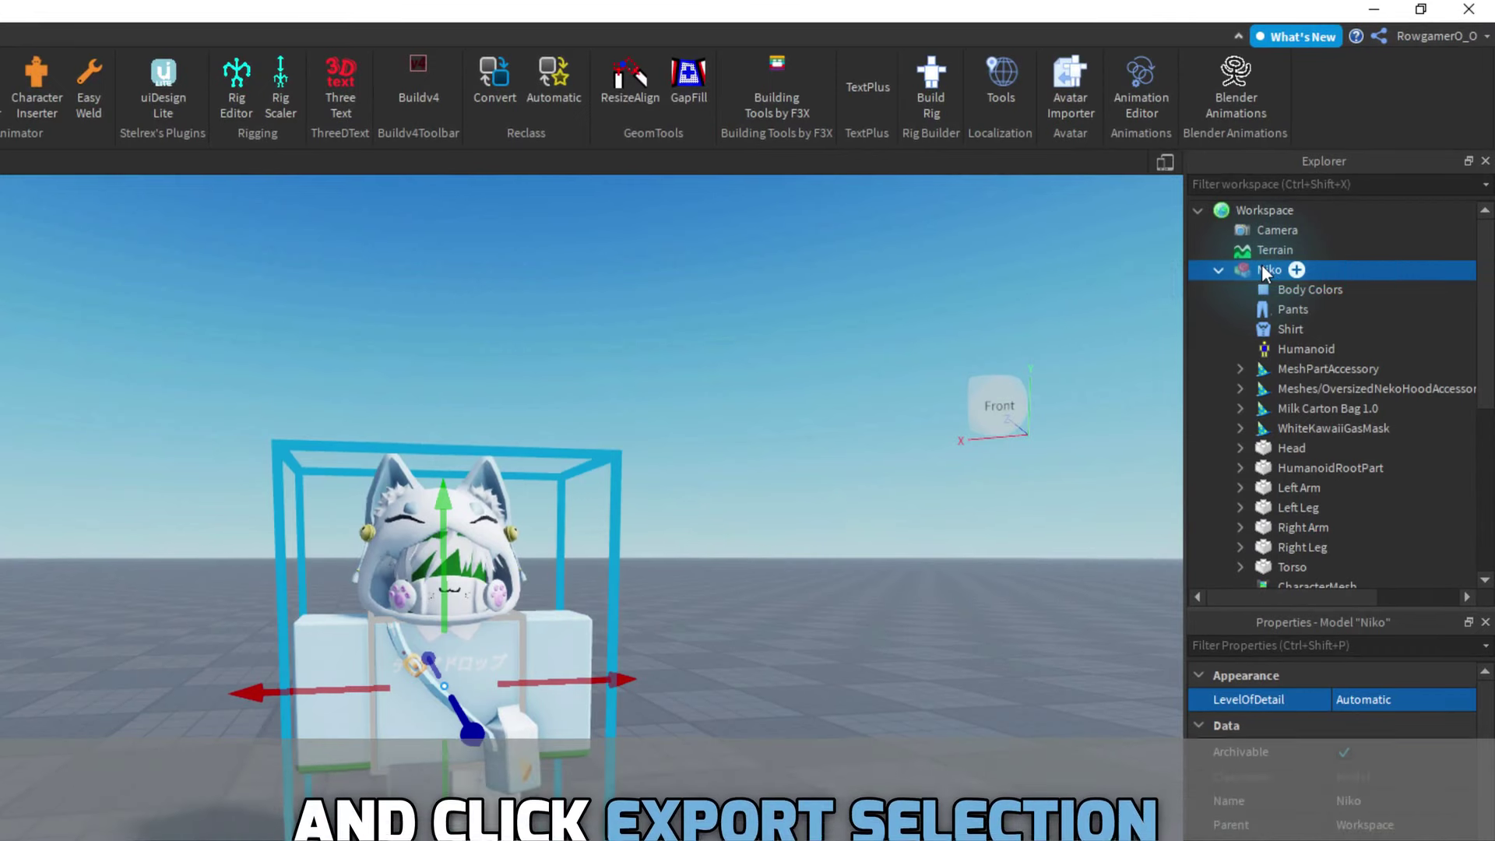
right_click(1265, 269)
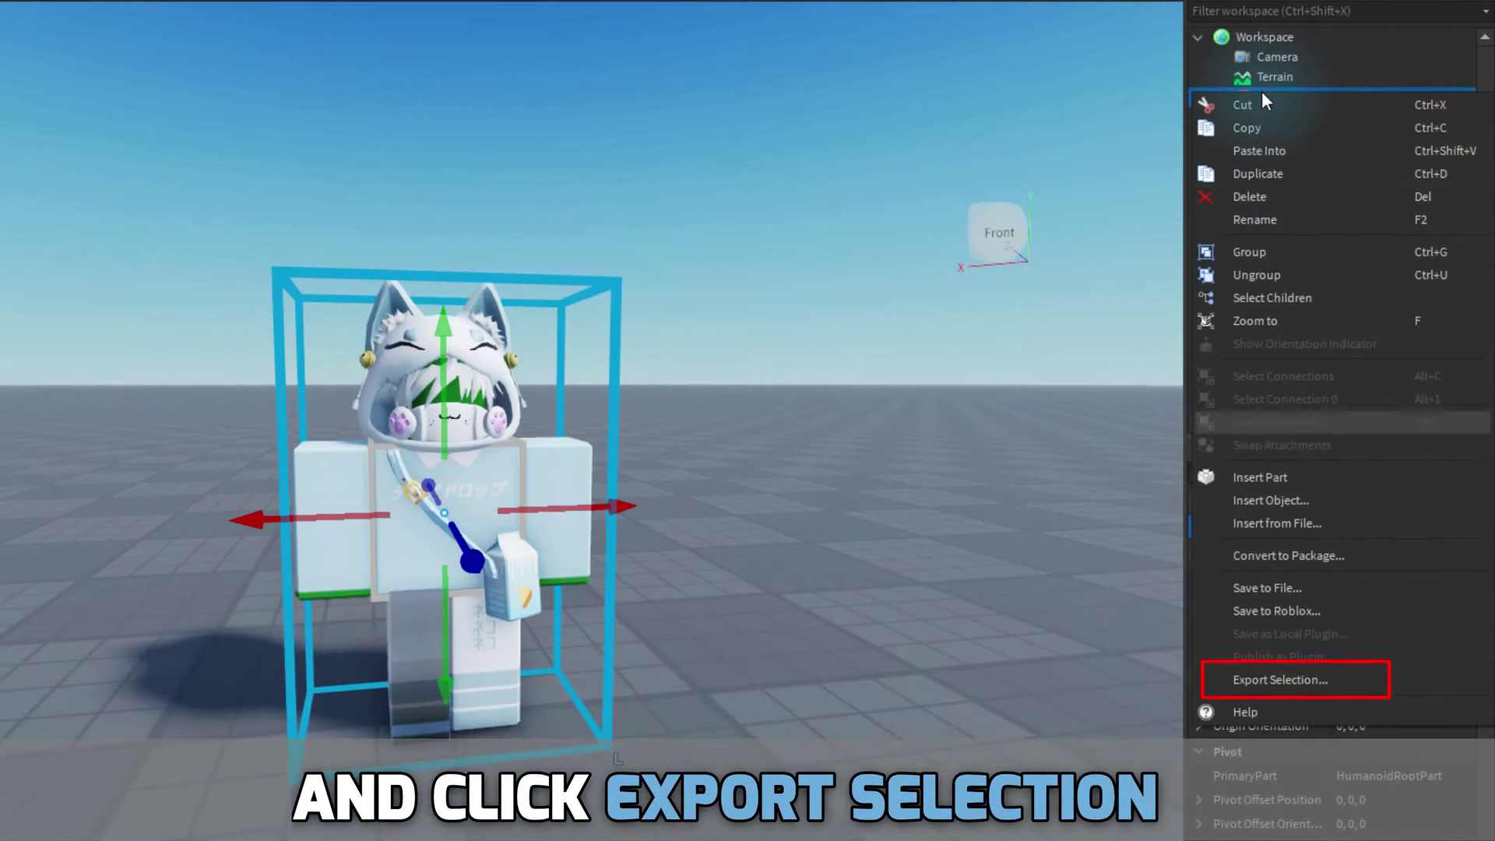
left_click(1286, 677)
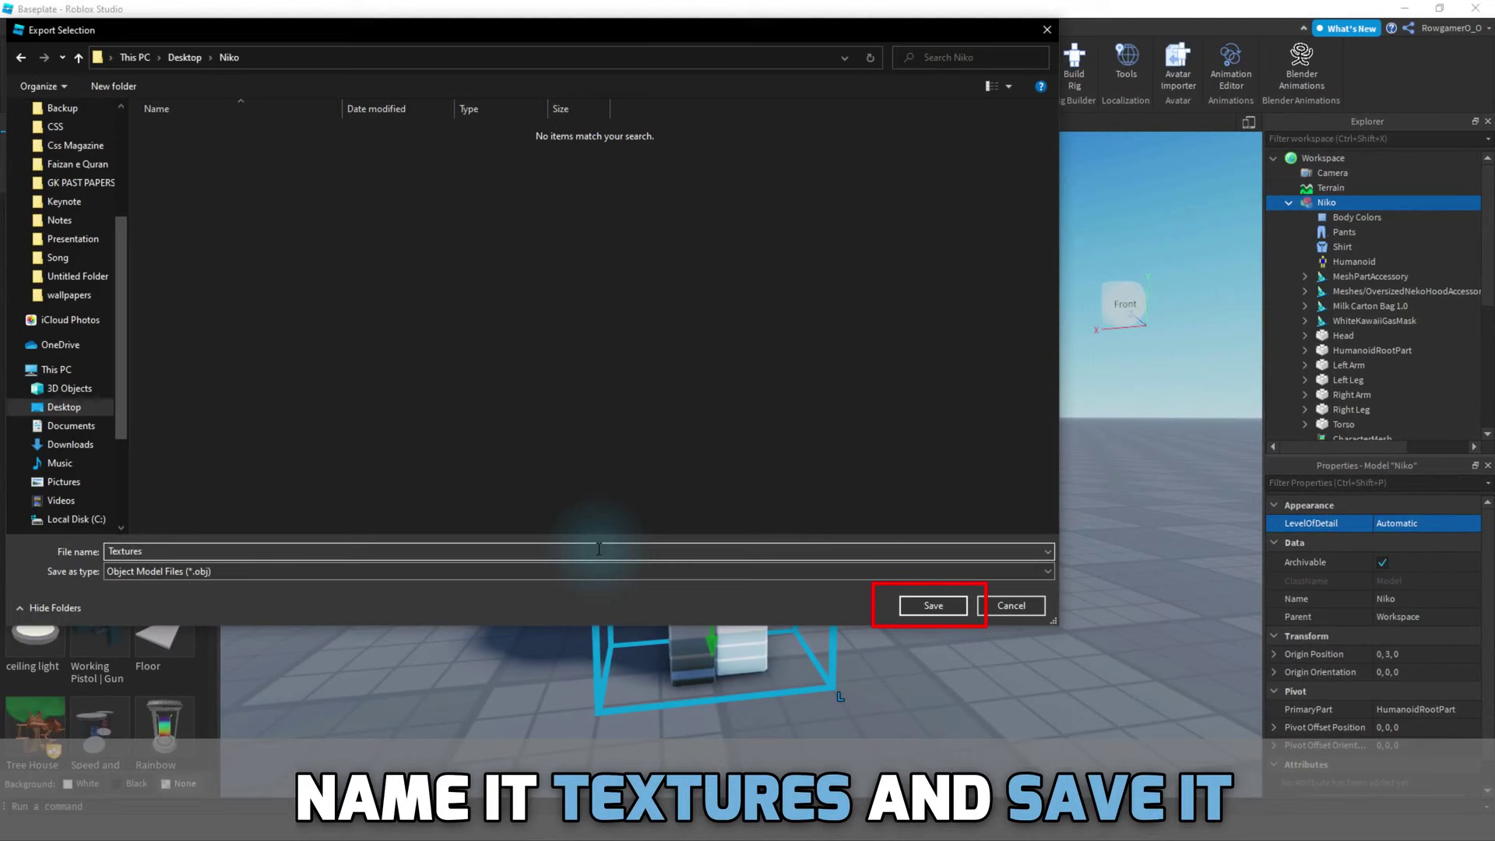
left_click(907, 606)
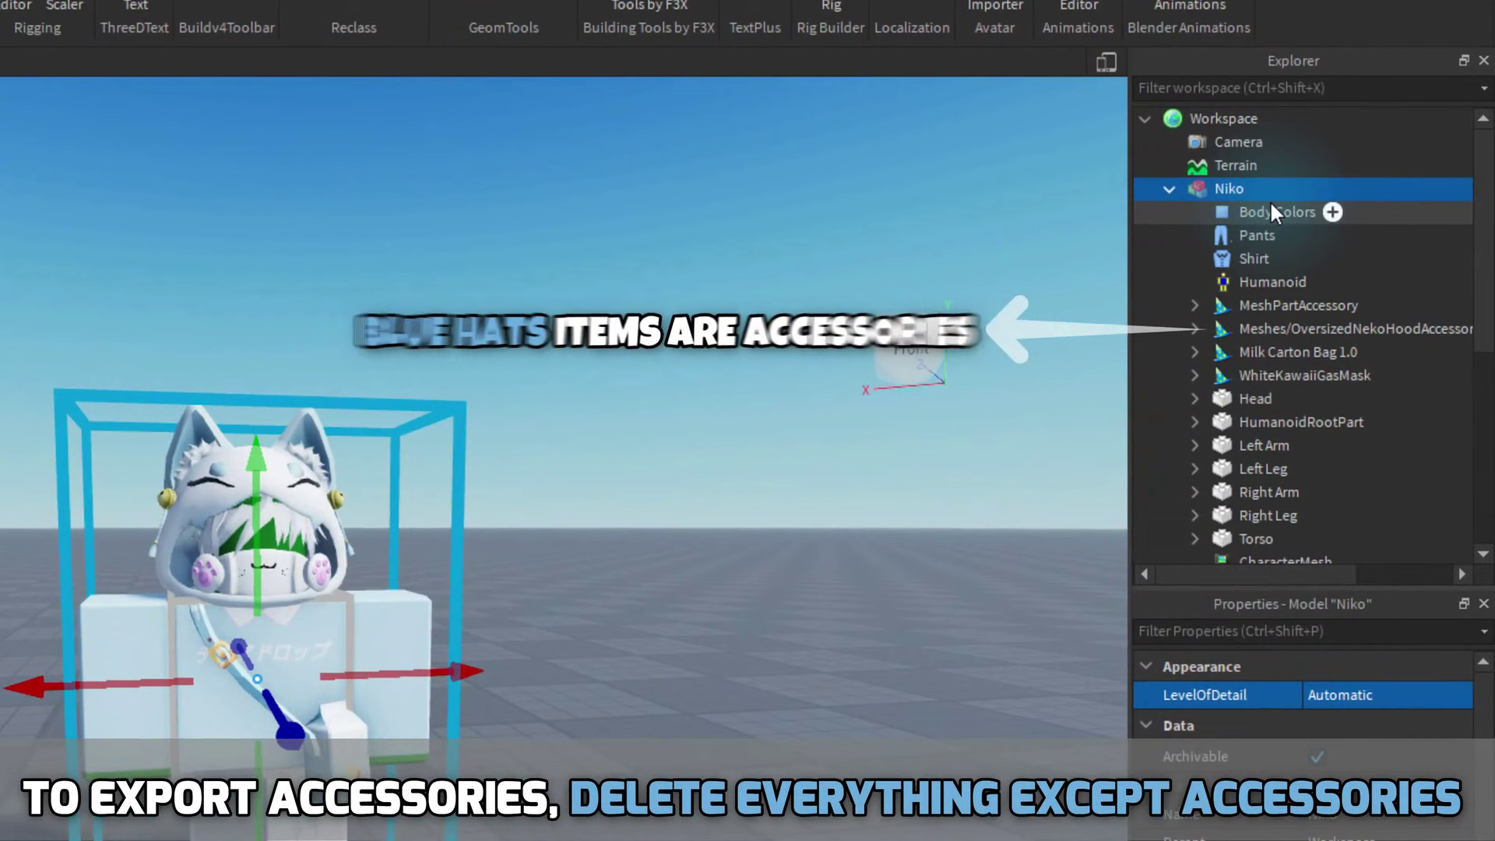
Delete Body Colors through Humanoid and all body parts from Niko, leaving only accessories.
left_click(1271, 209)
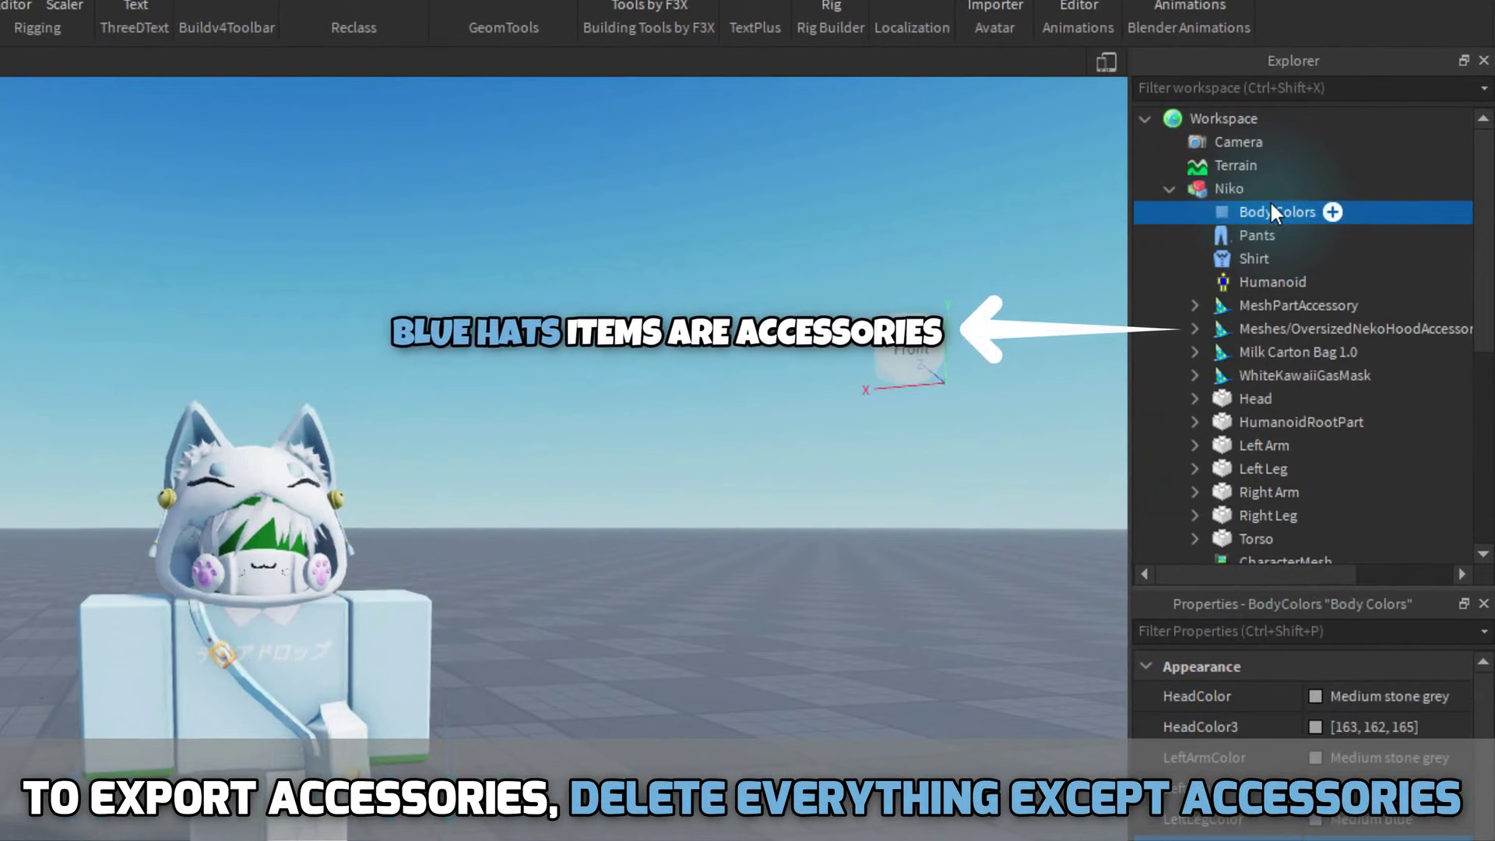
left_click(1254, 277, "shift")
right_click(1255, 290)
left_click(1255, 298)
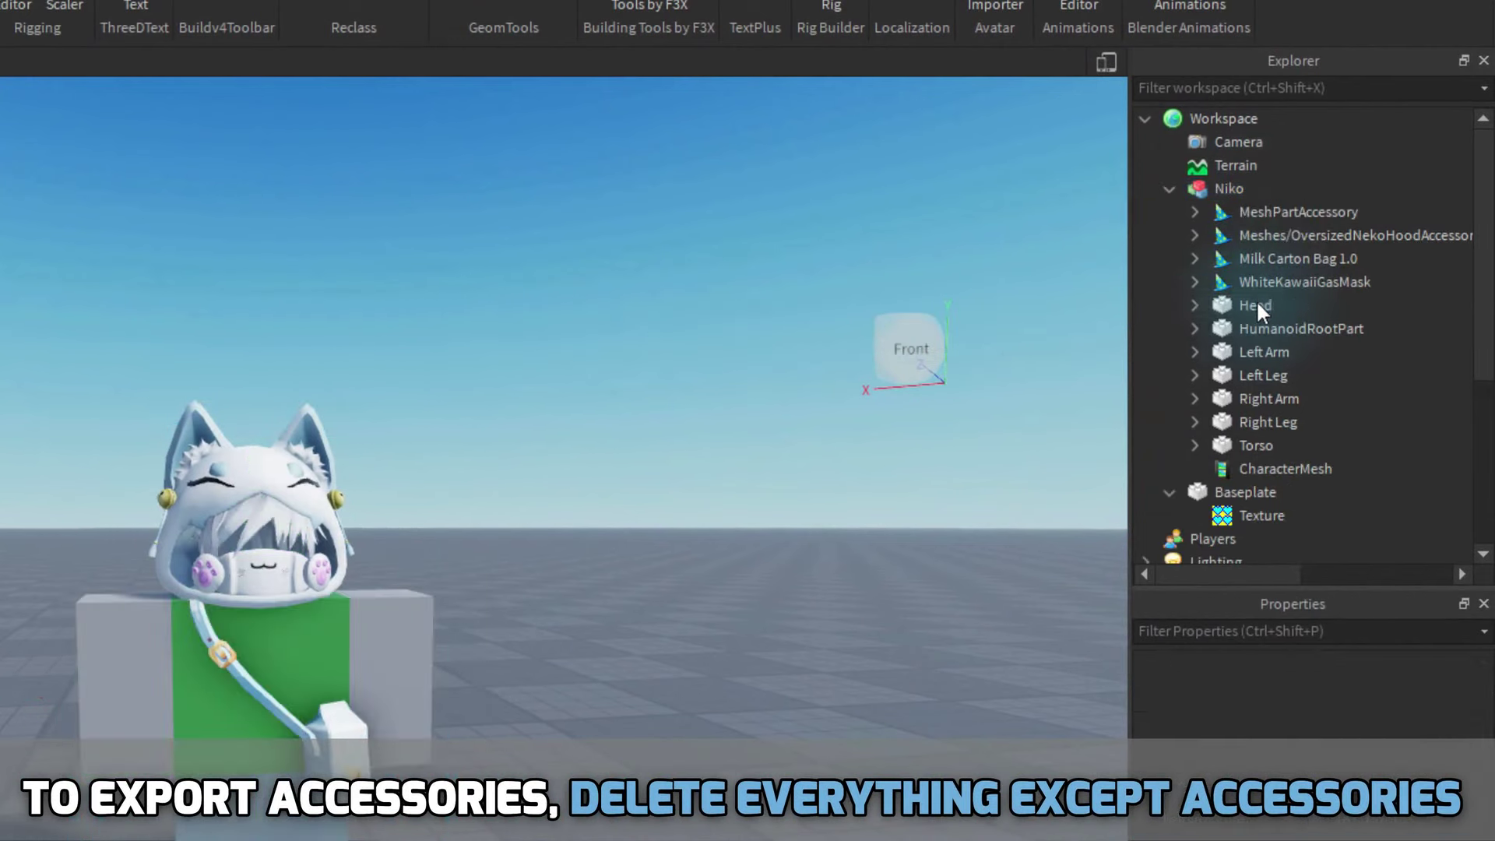
left_click(1273, 466, "shift")
right_click(1272, 464)
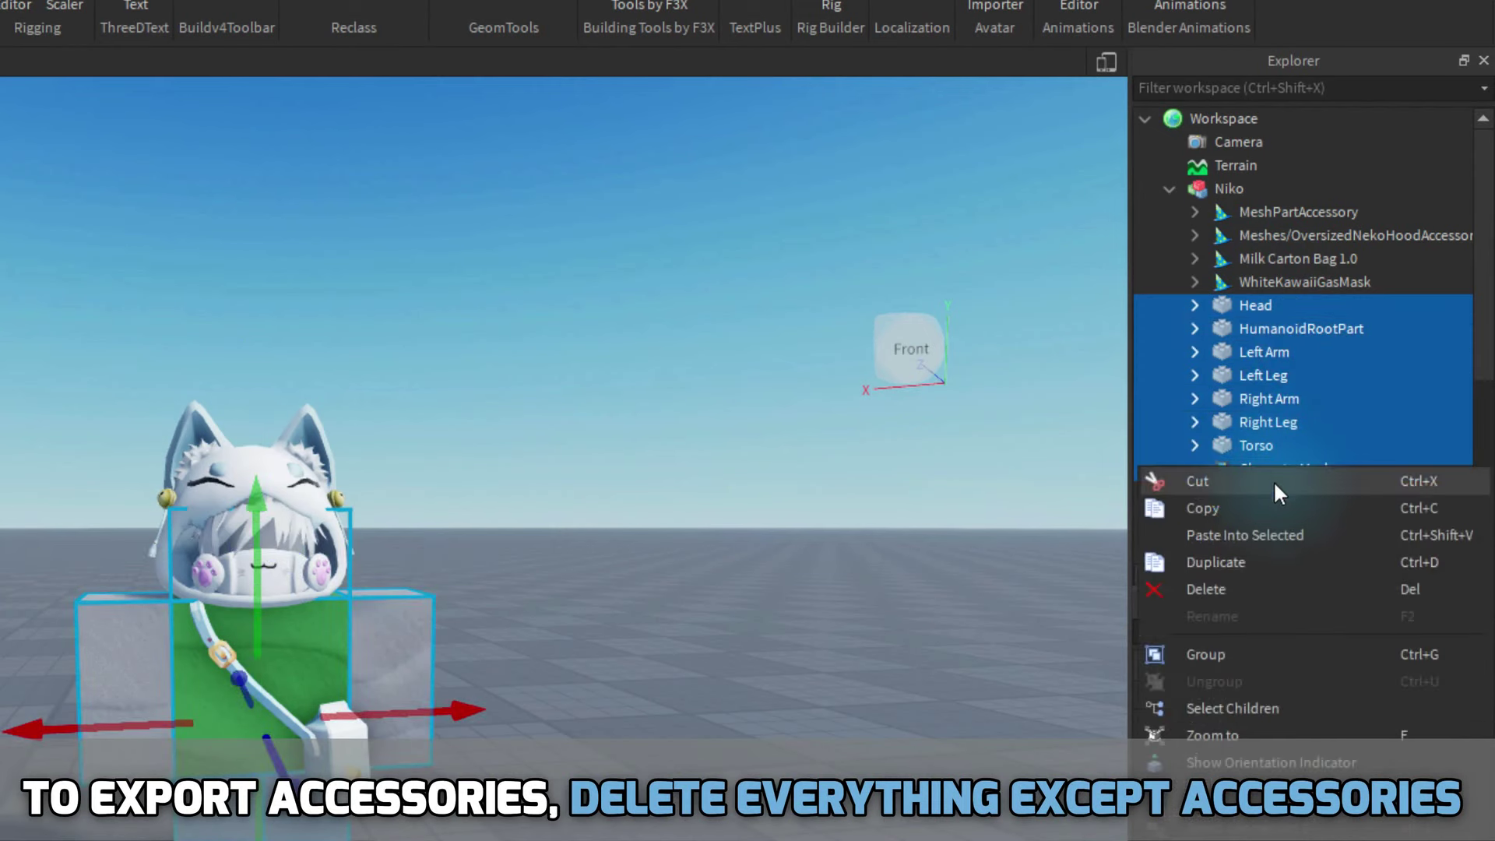
left_click(1273, 480)
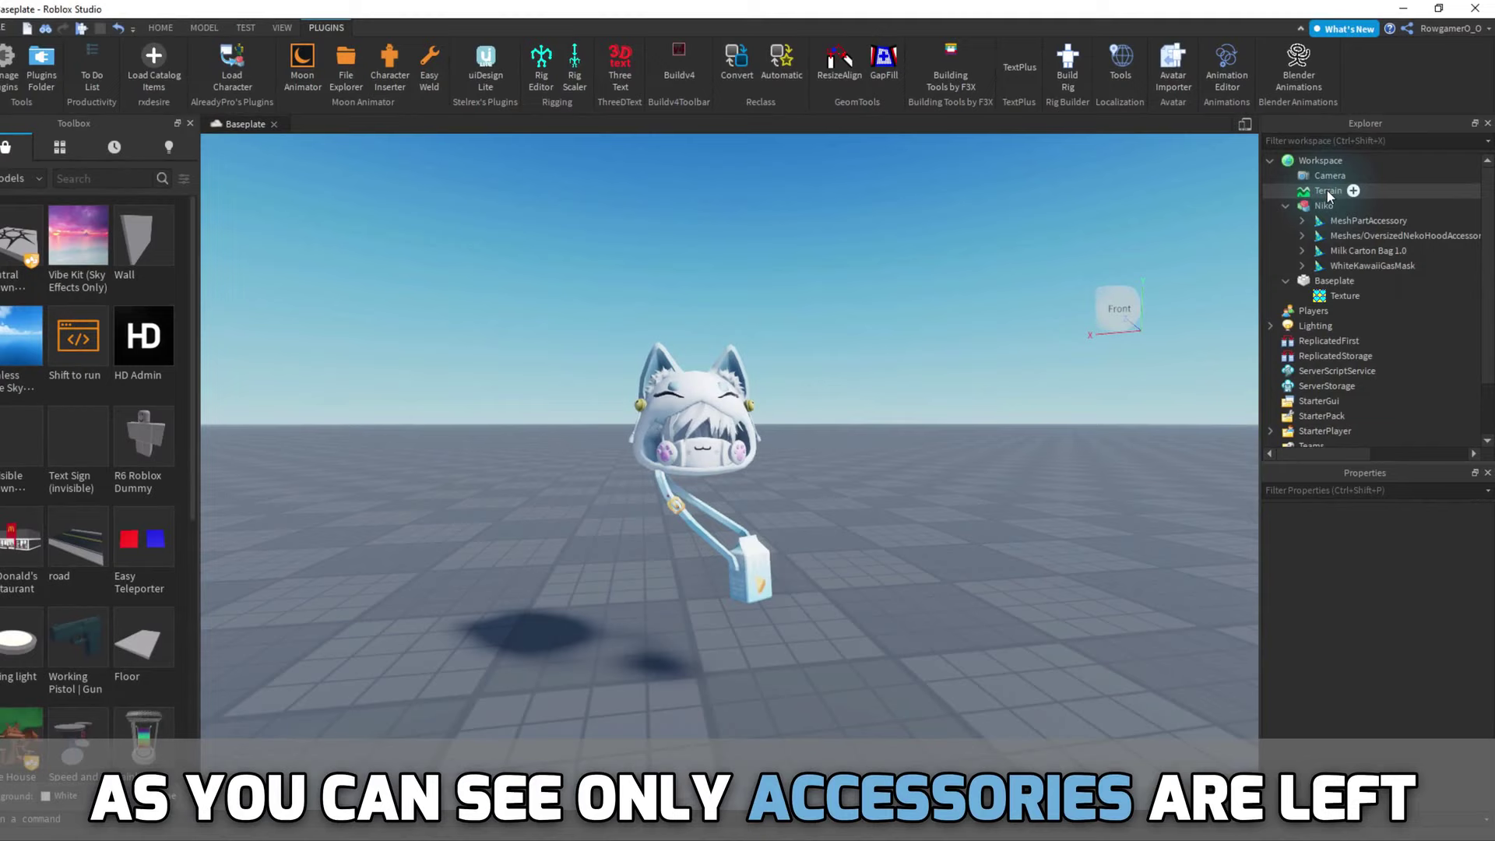
Export the accessories-only Niko model as Accessories.obj into the Niko folder.
left_click(1317, 205)
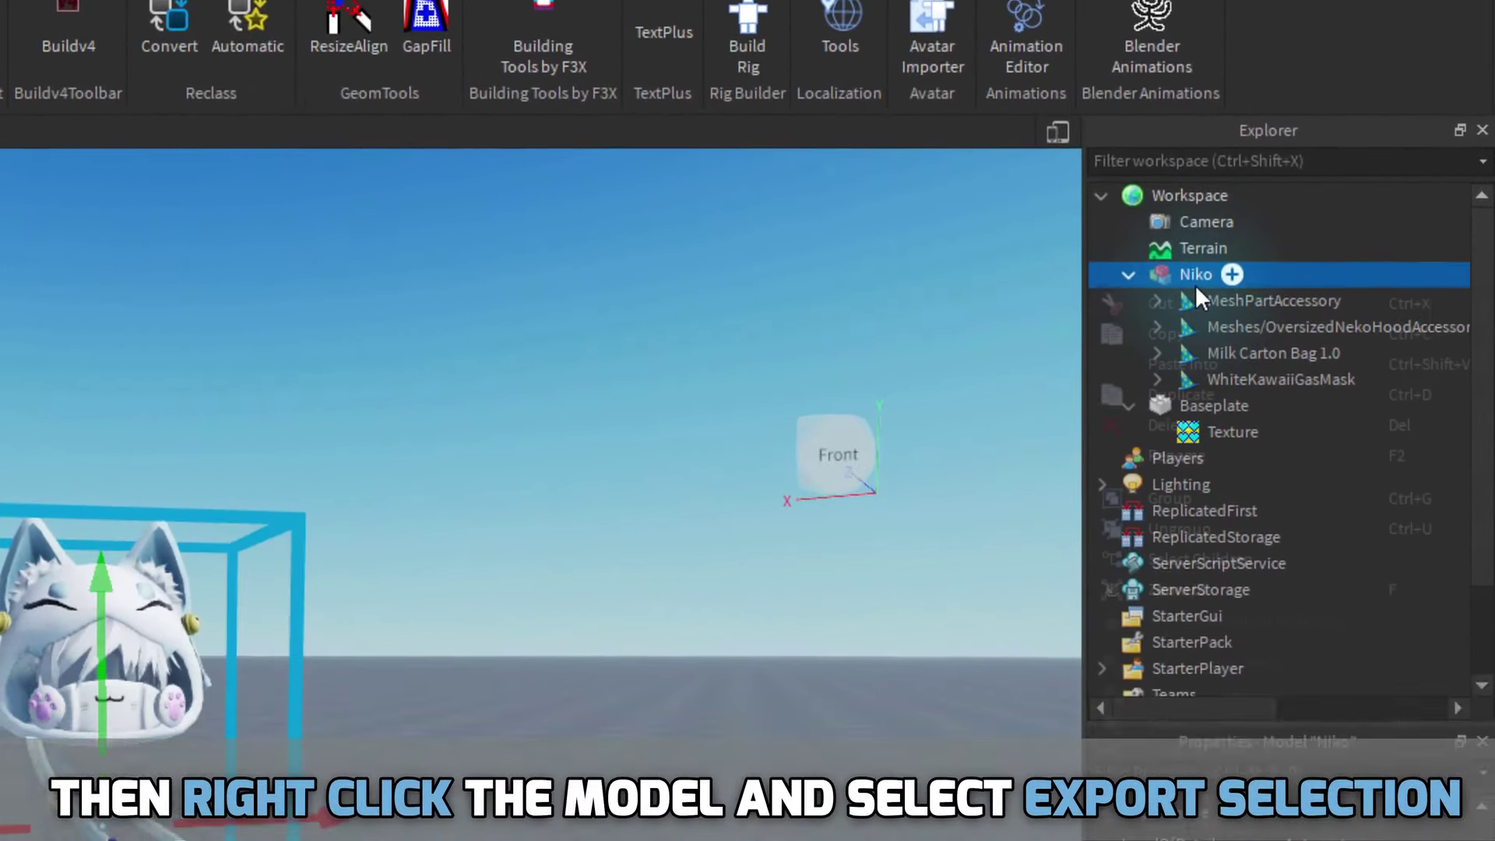
right_click(1194, 283)
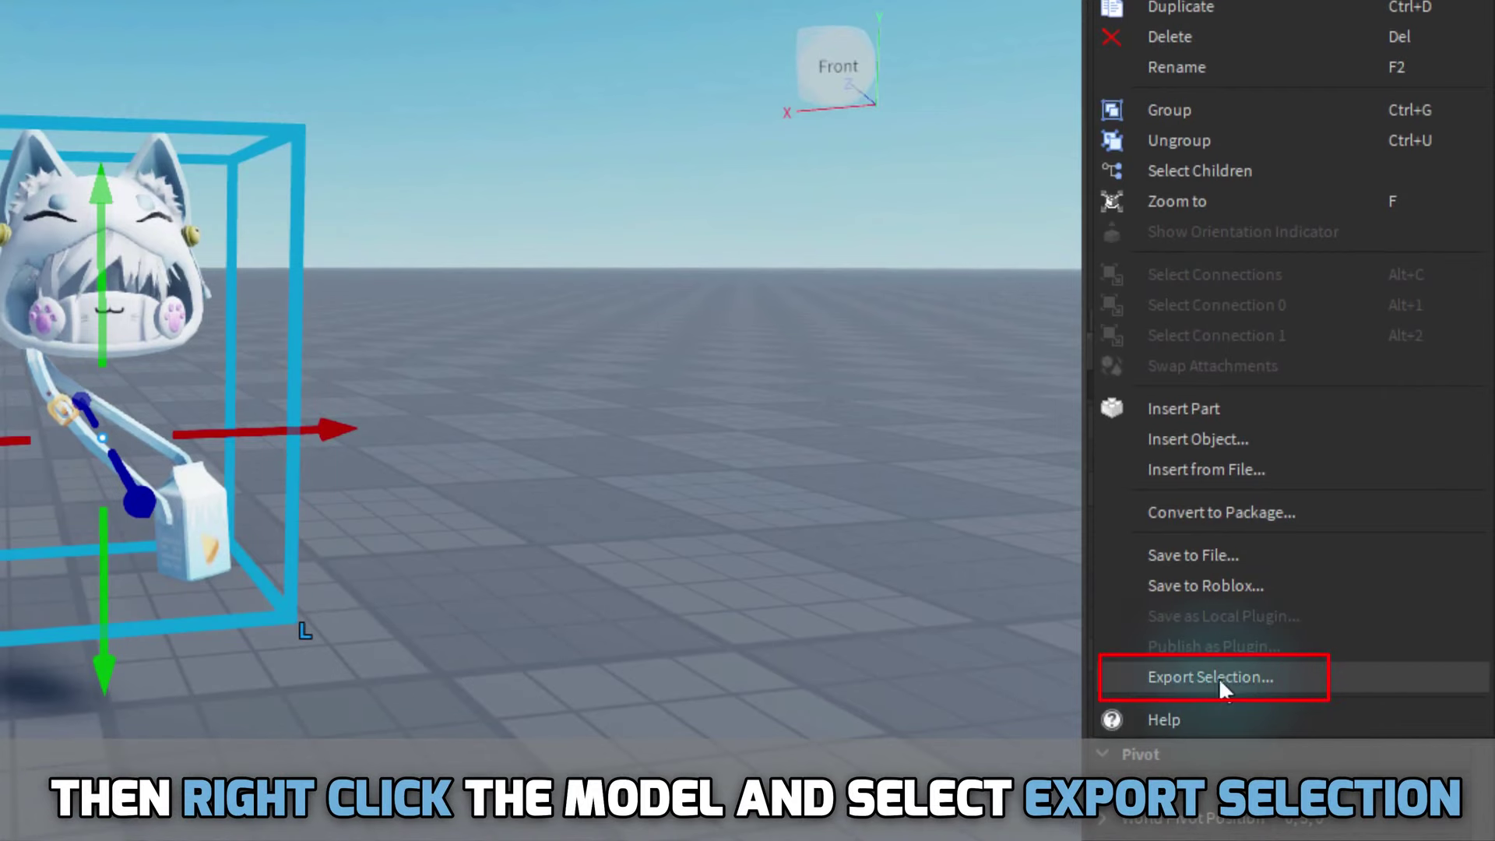
left_click(1225, 680)
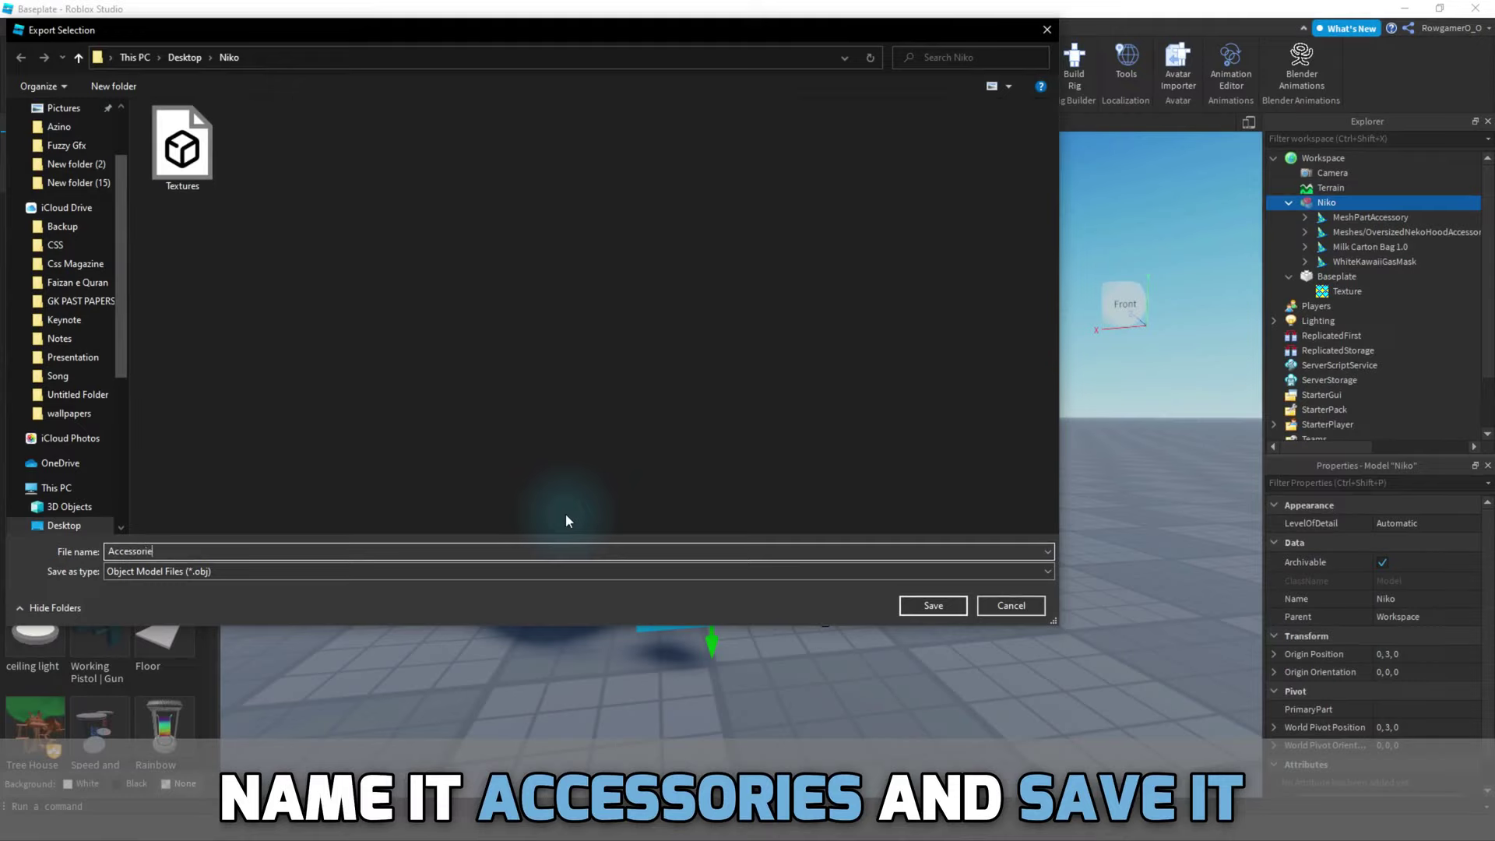
type("Accessories")
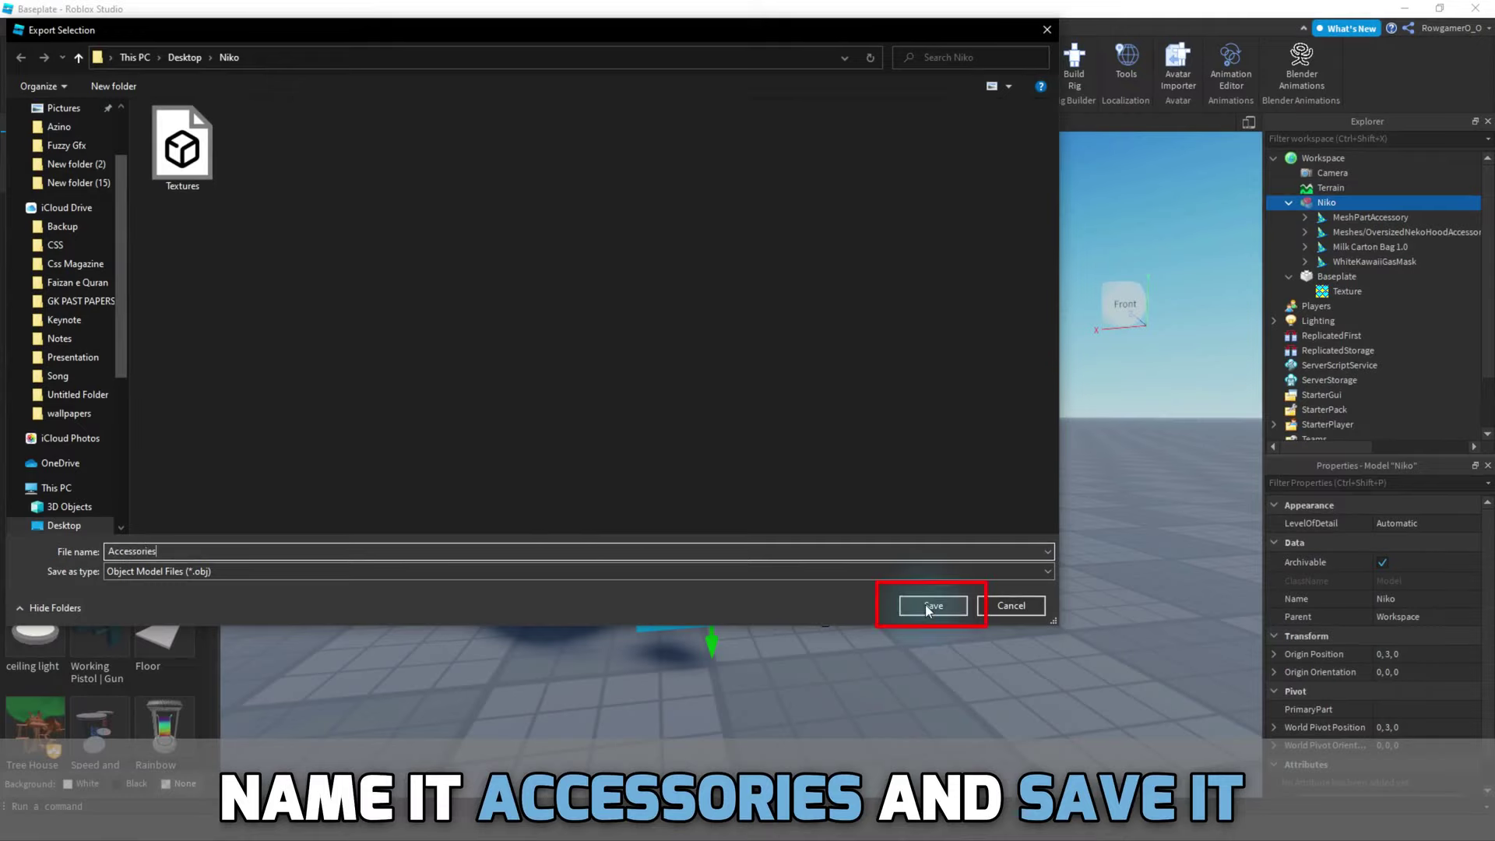
left_click(927, 606)
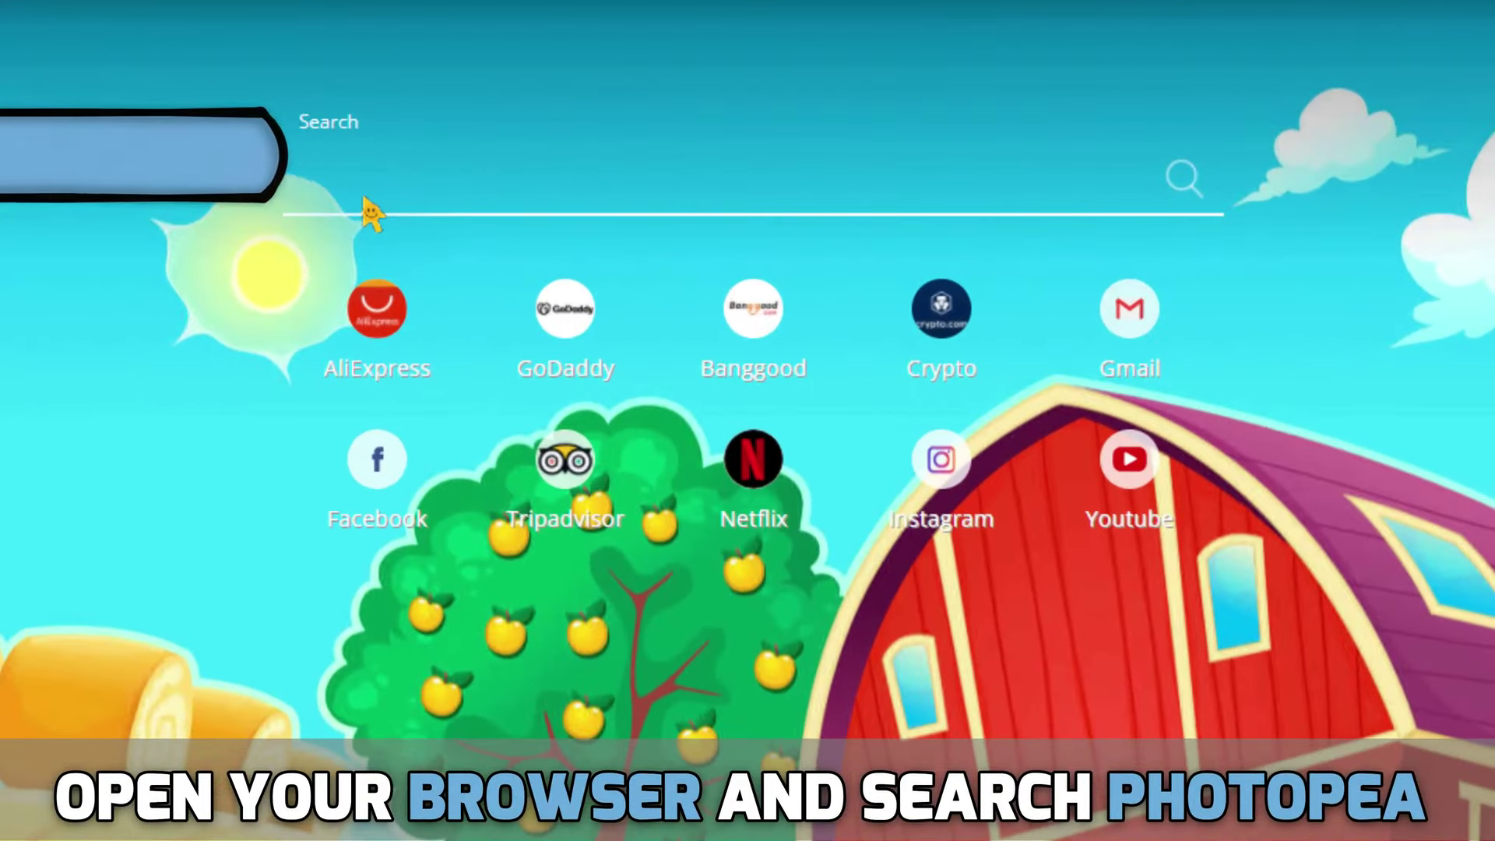
Search for Photopea in Chrome to reach photopea.com.
type("P")
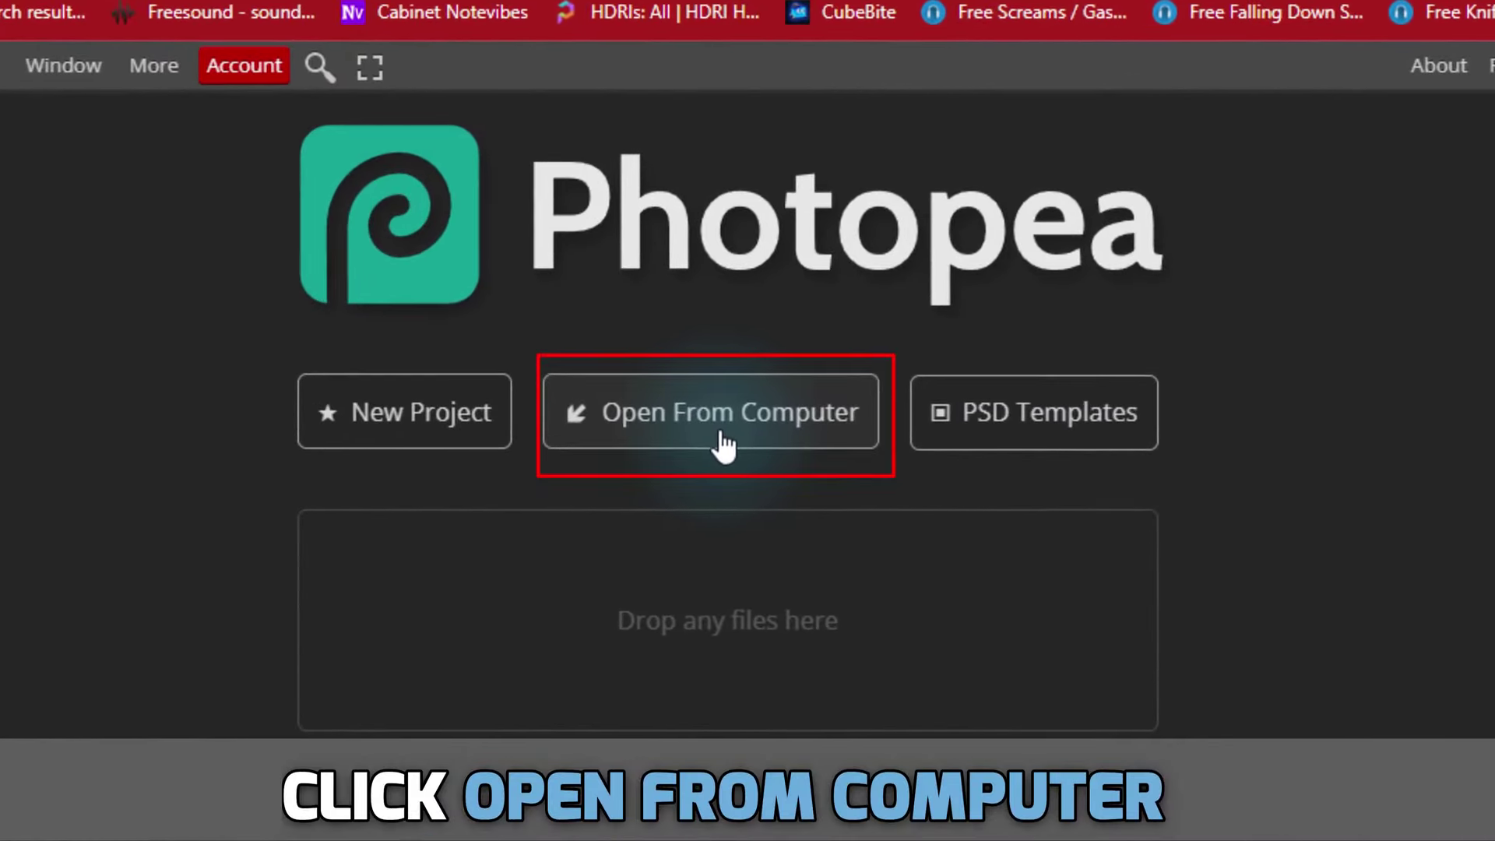
Open the Niko1Tex texture from Desktop > Niko in Photopea.
left_click(724, 448)
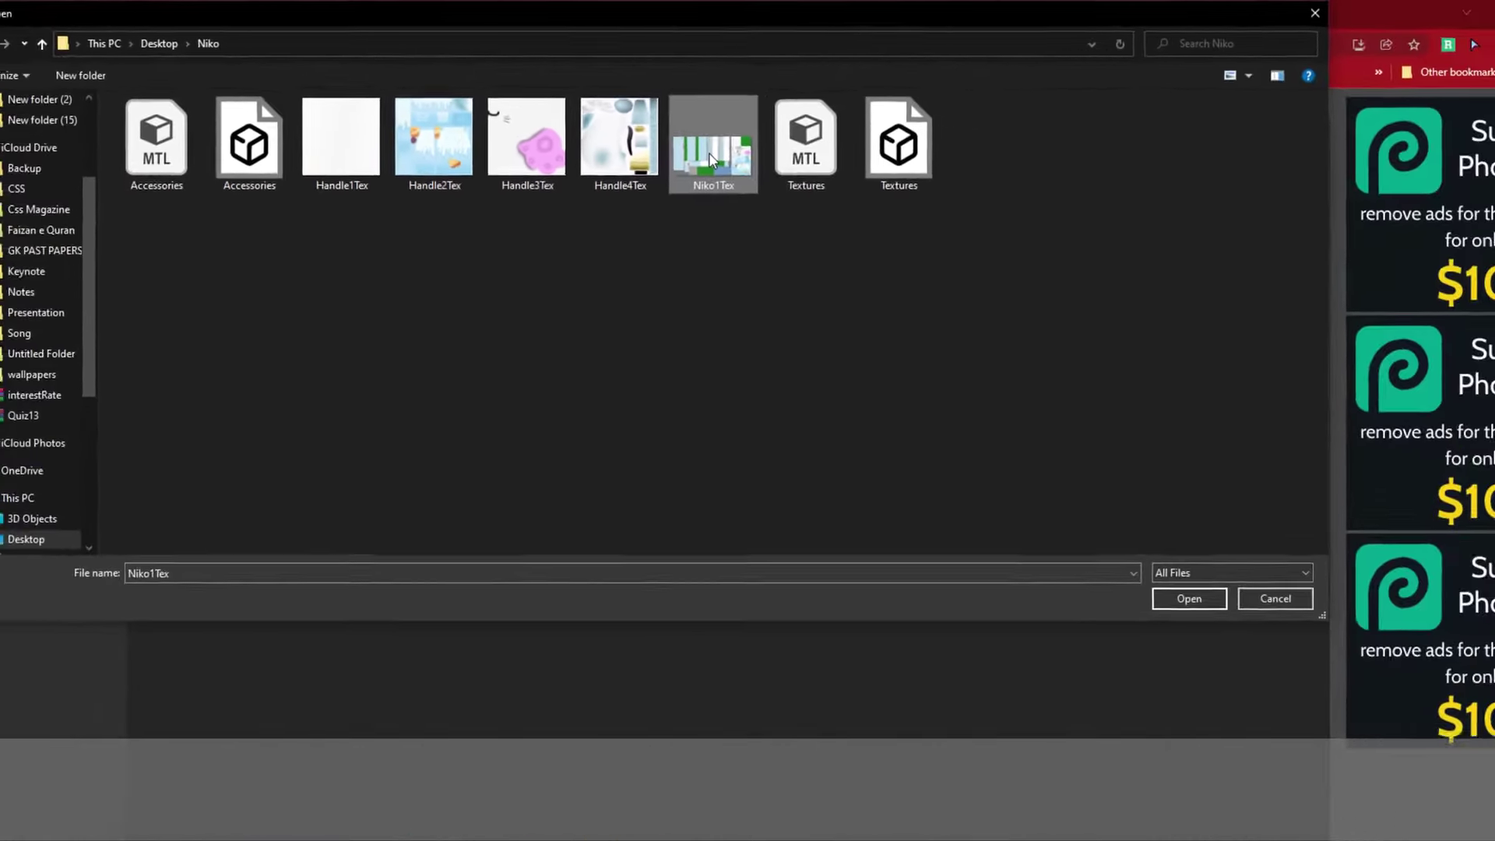
double_click(710, 159)
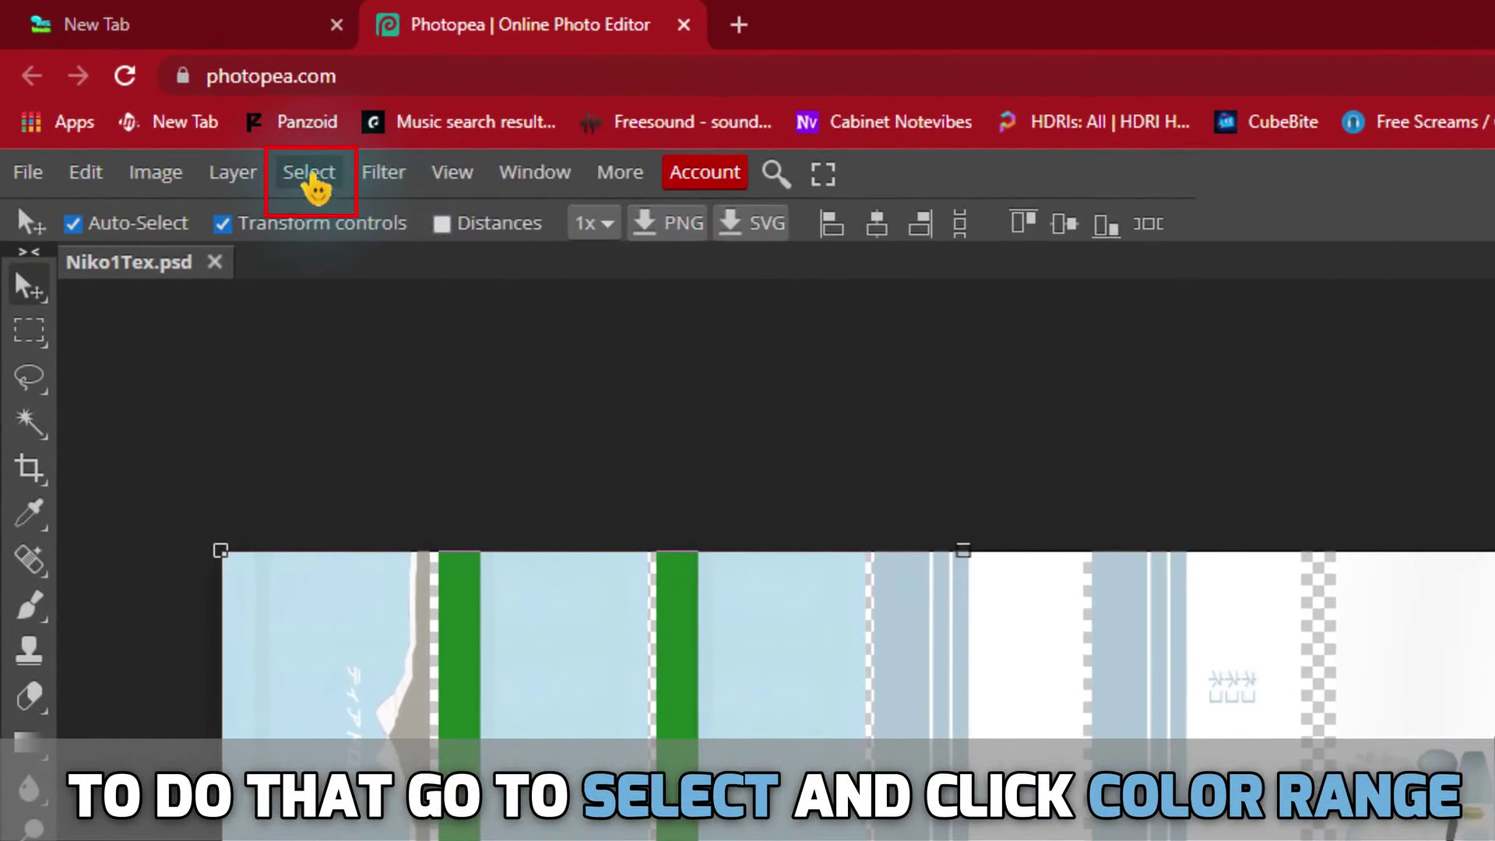
Select all green skin areas of Niko1Tex using Color Range with Fuzziness 115.
left_click(314, 180)
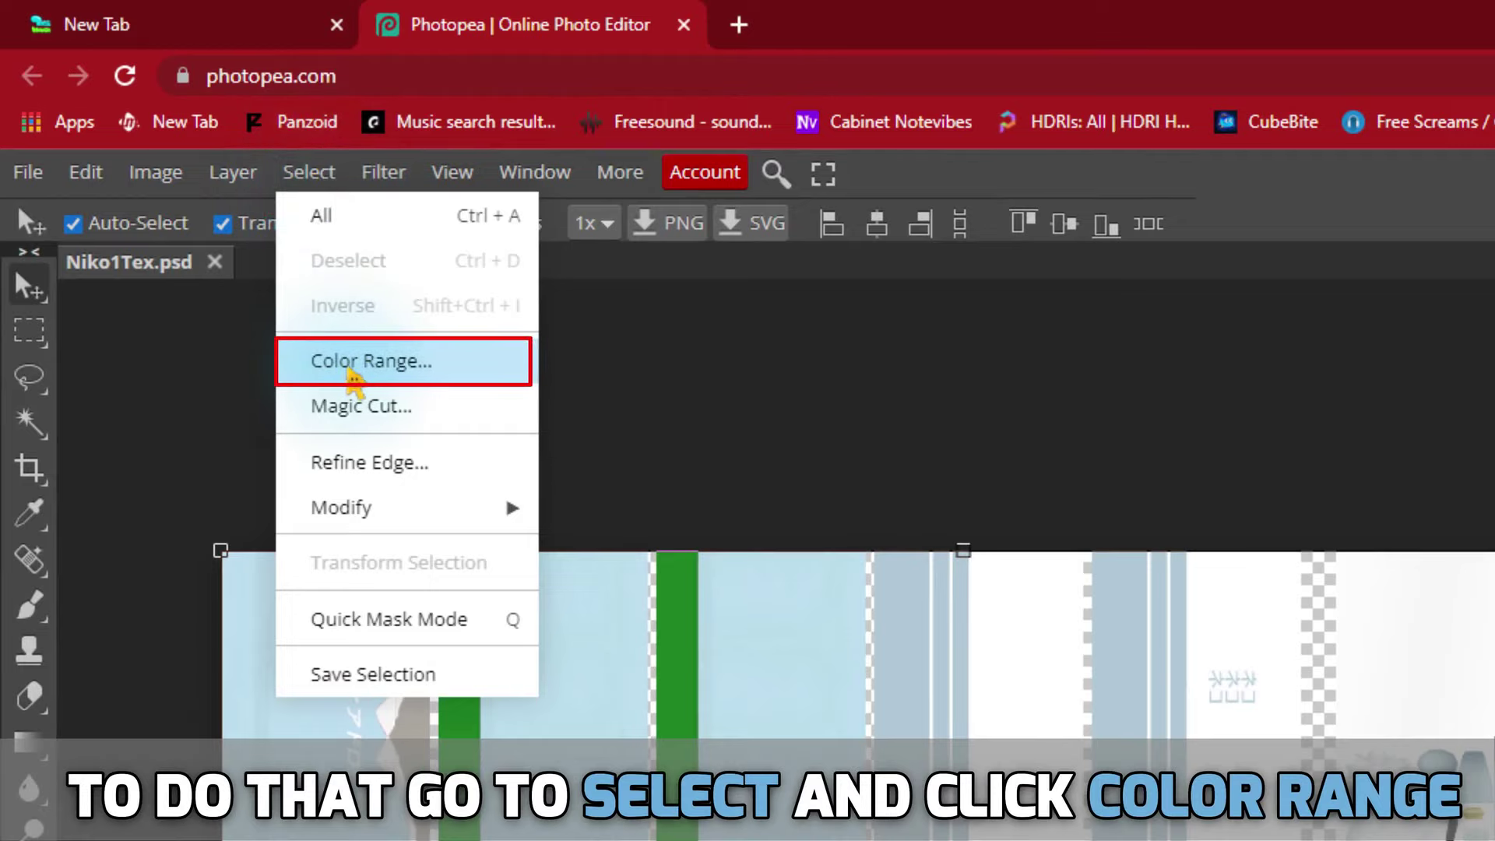
left_click(348, 366)
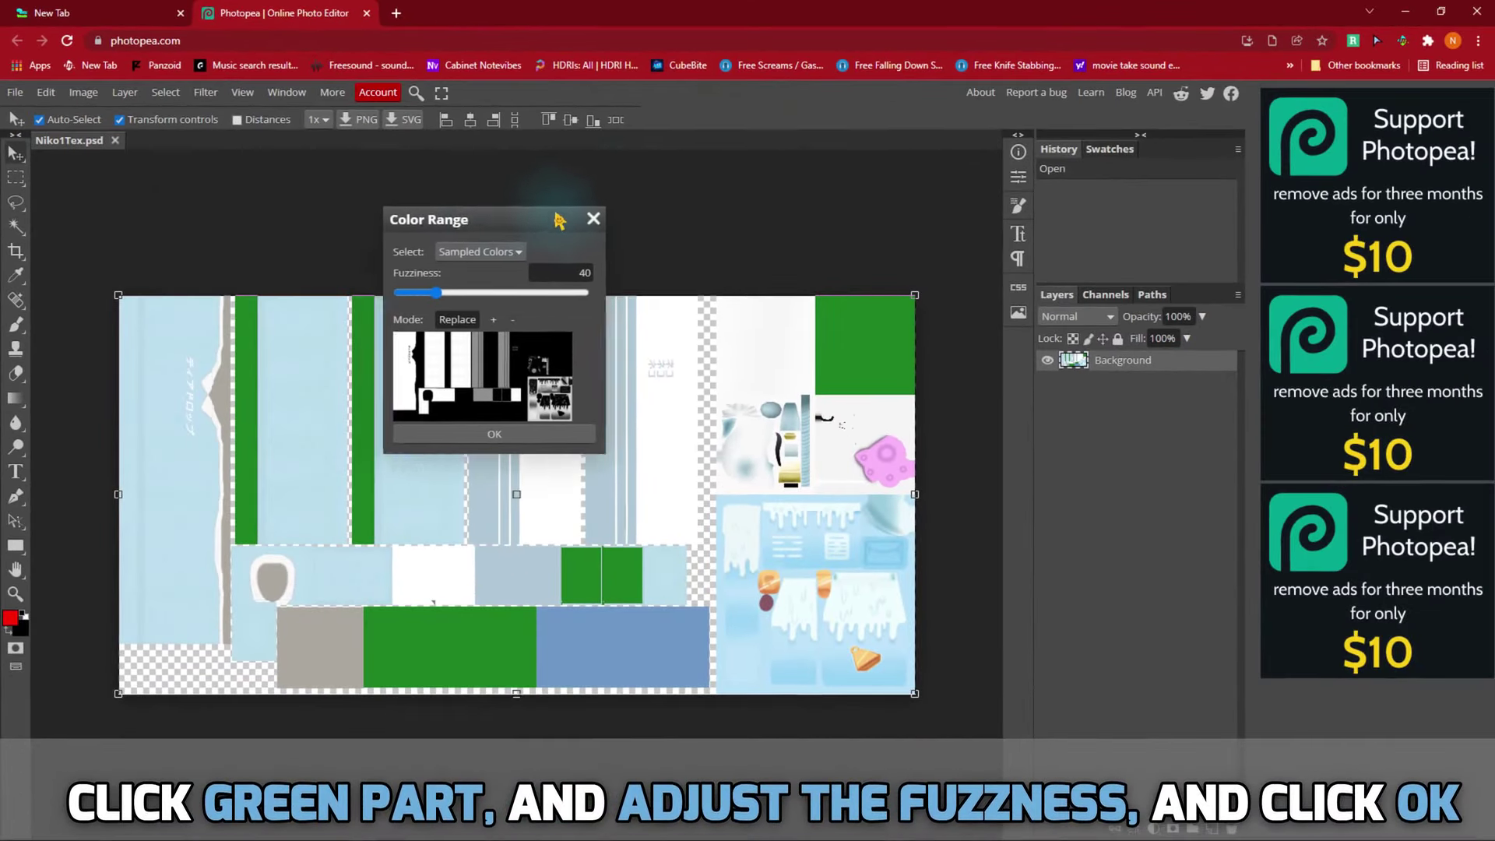
left_click_drag(558, 220, 645, 188)
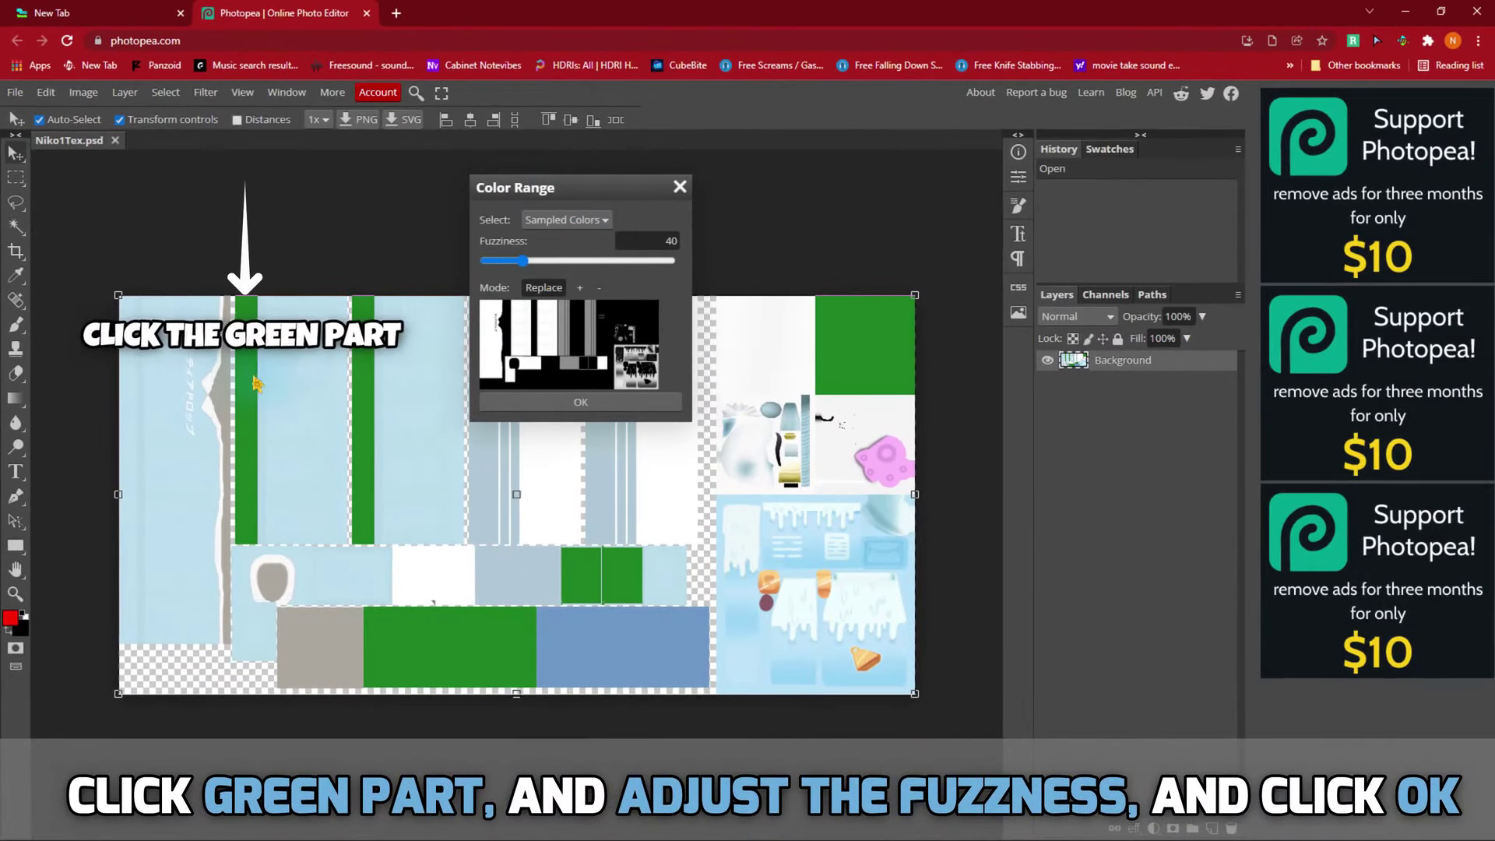
left_click(246, 380)
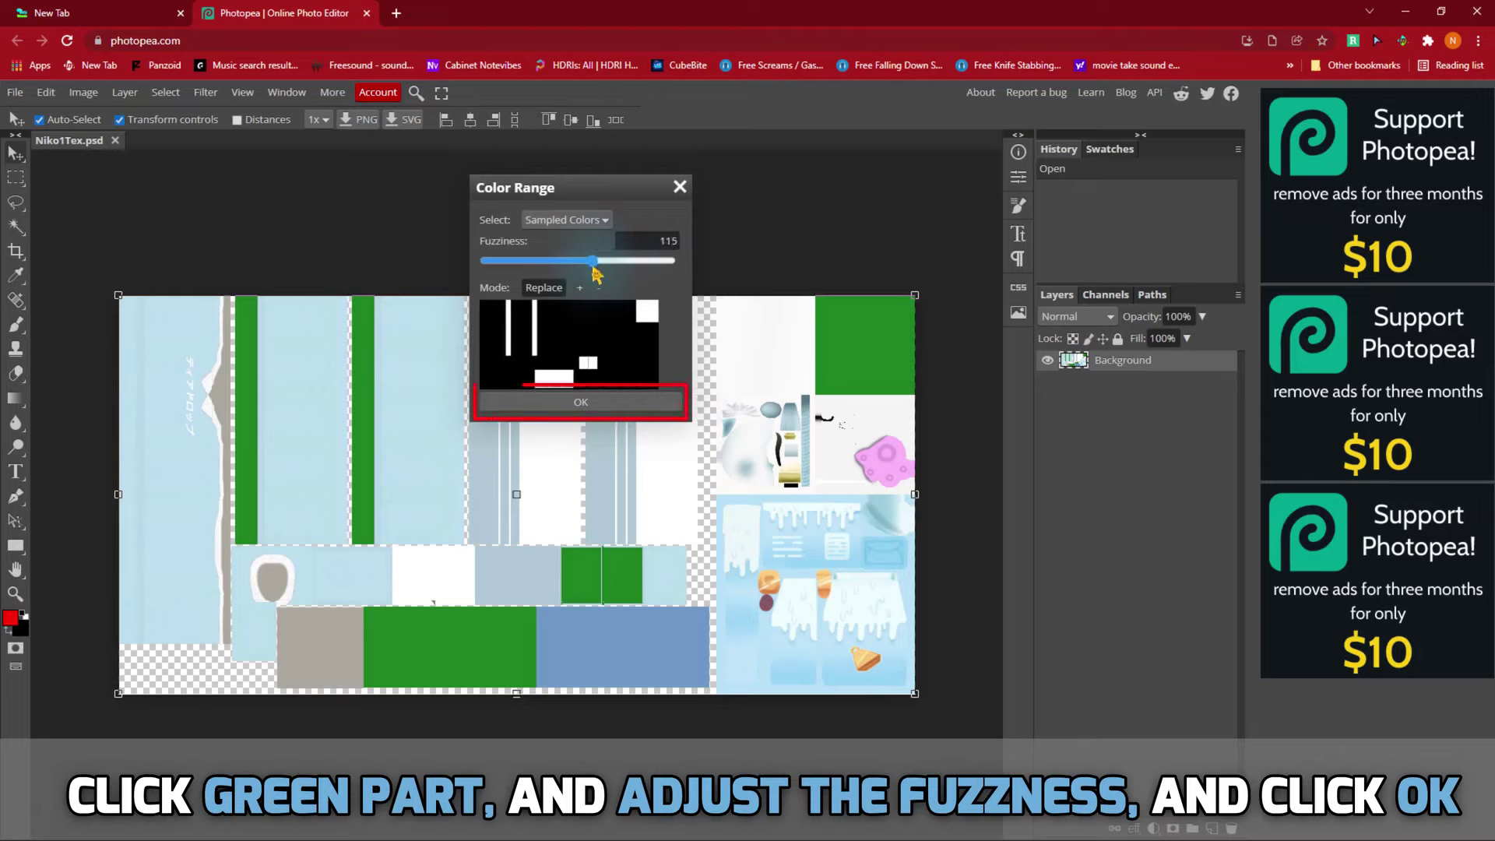
left_click(597, 402)
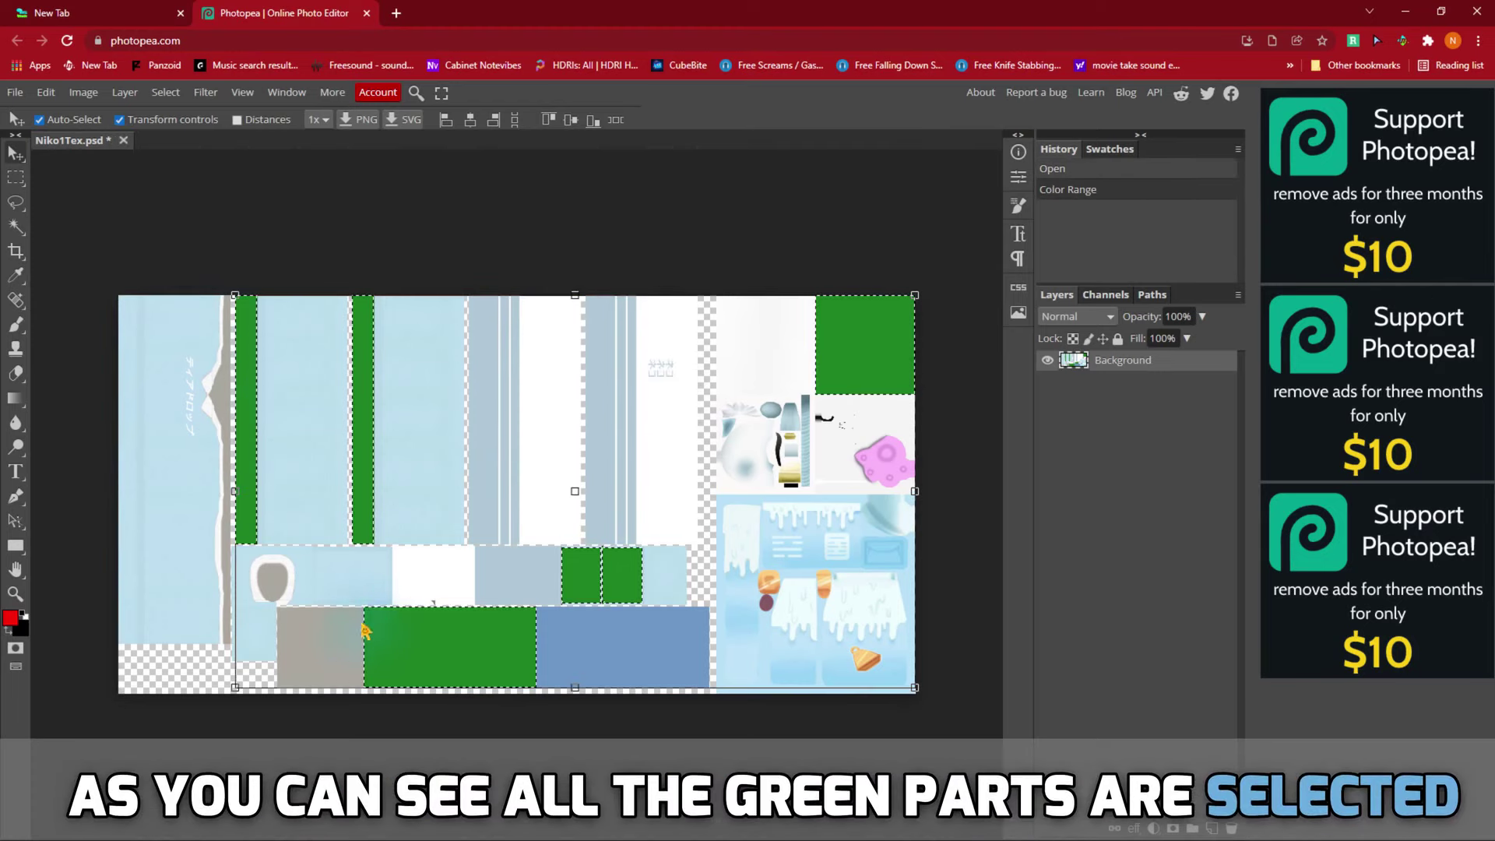
Zoom in on the green strips and expand the green-area selection.
left_click(16, 595)
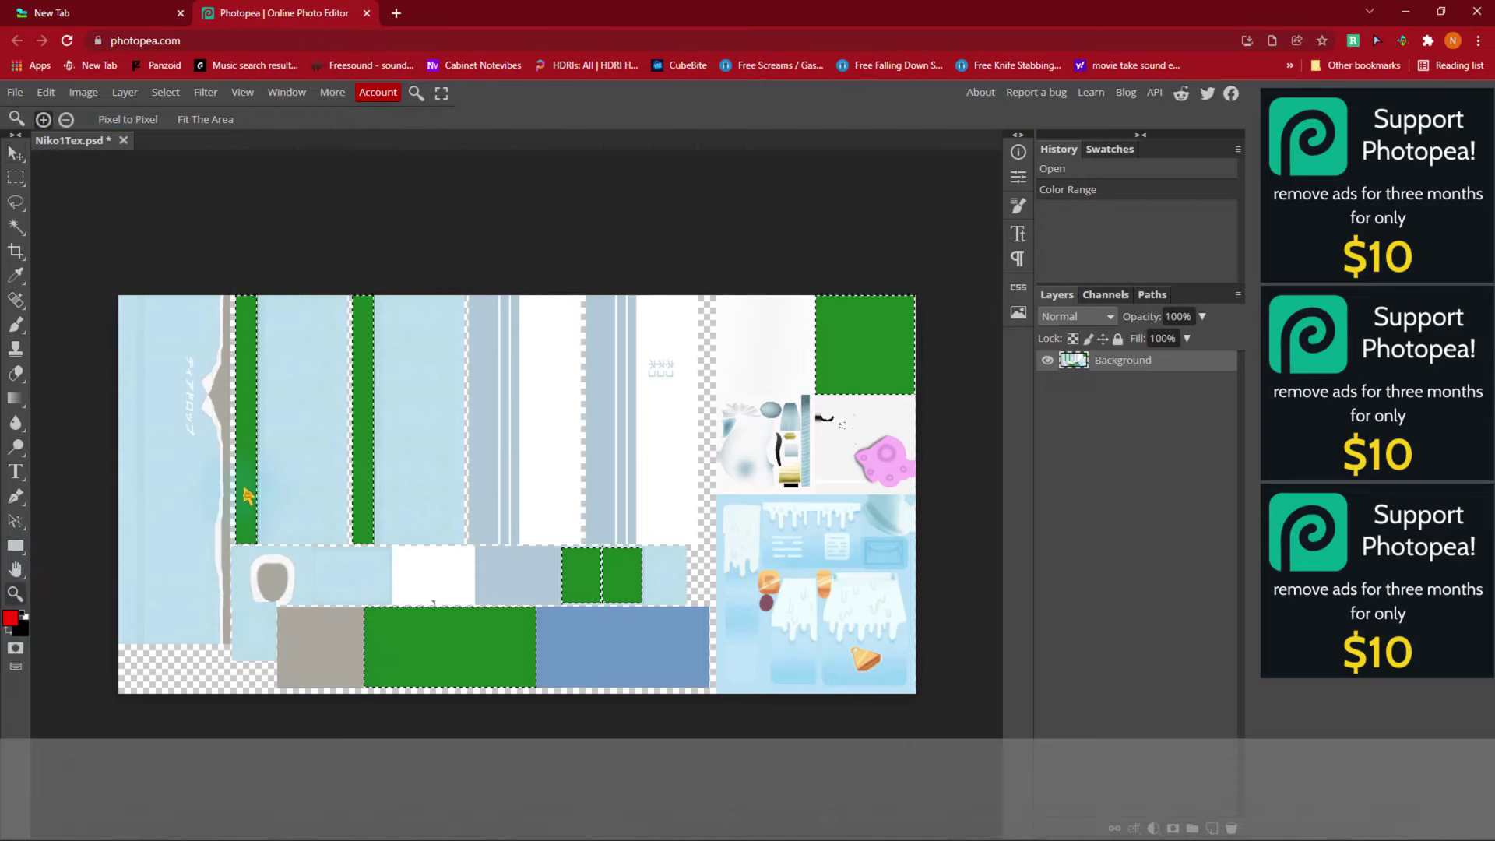
left_click(280, 457)
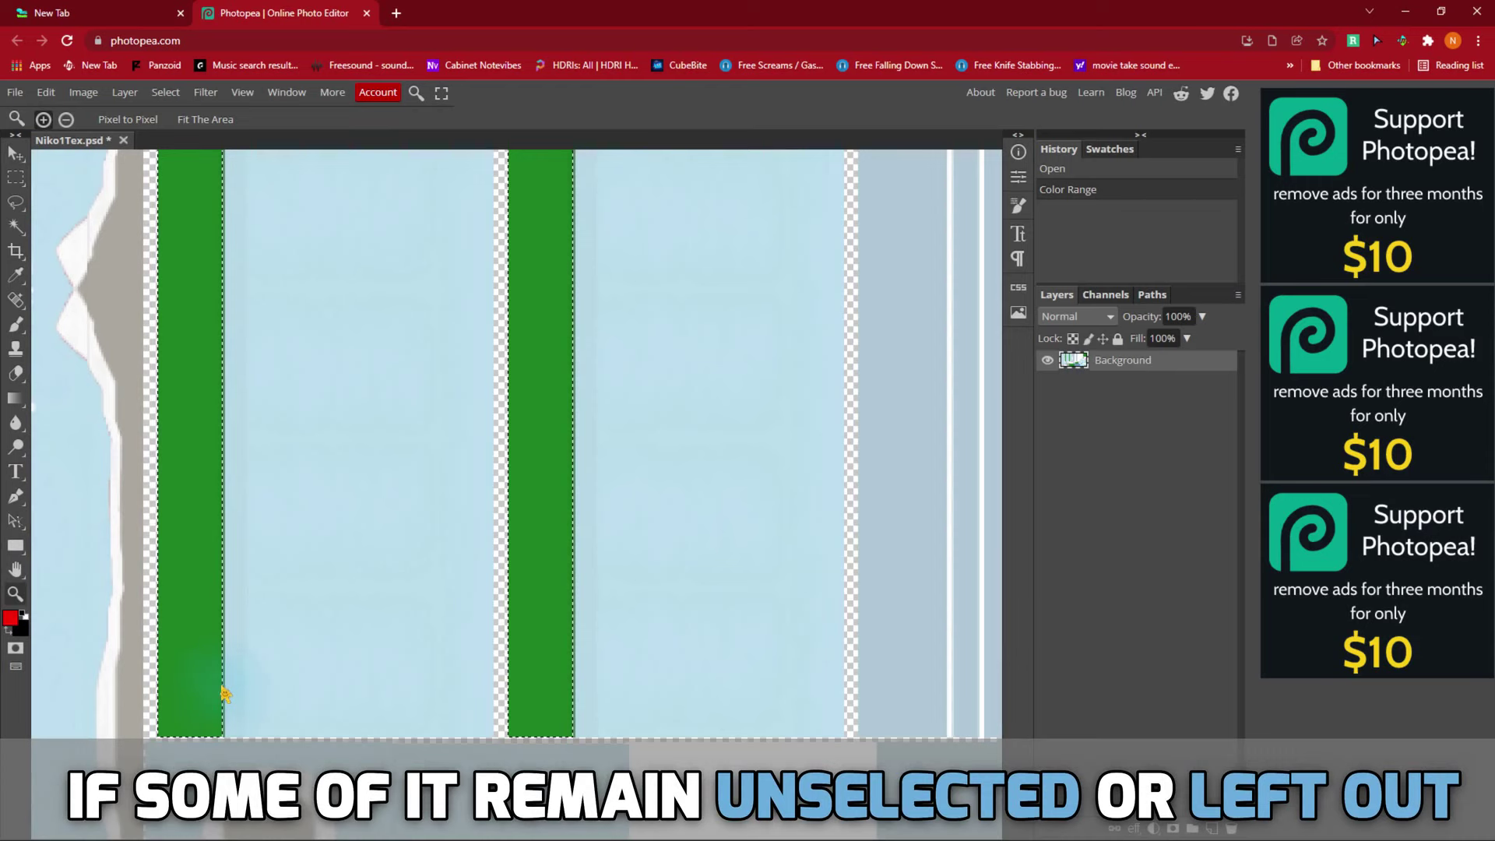
left_click(165, 92)
mouse_move(287, 362)
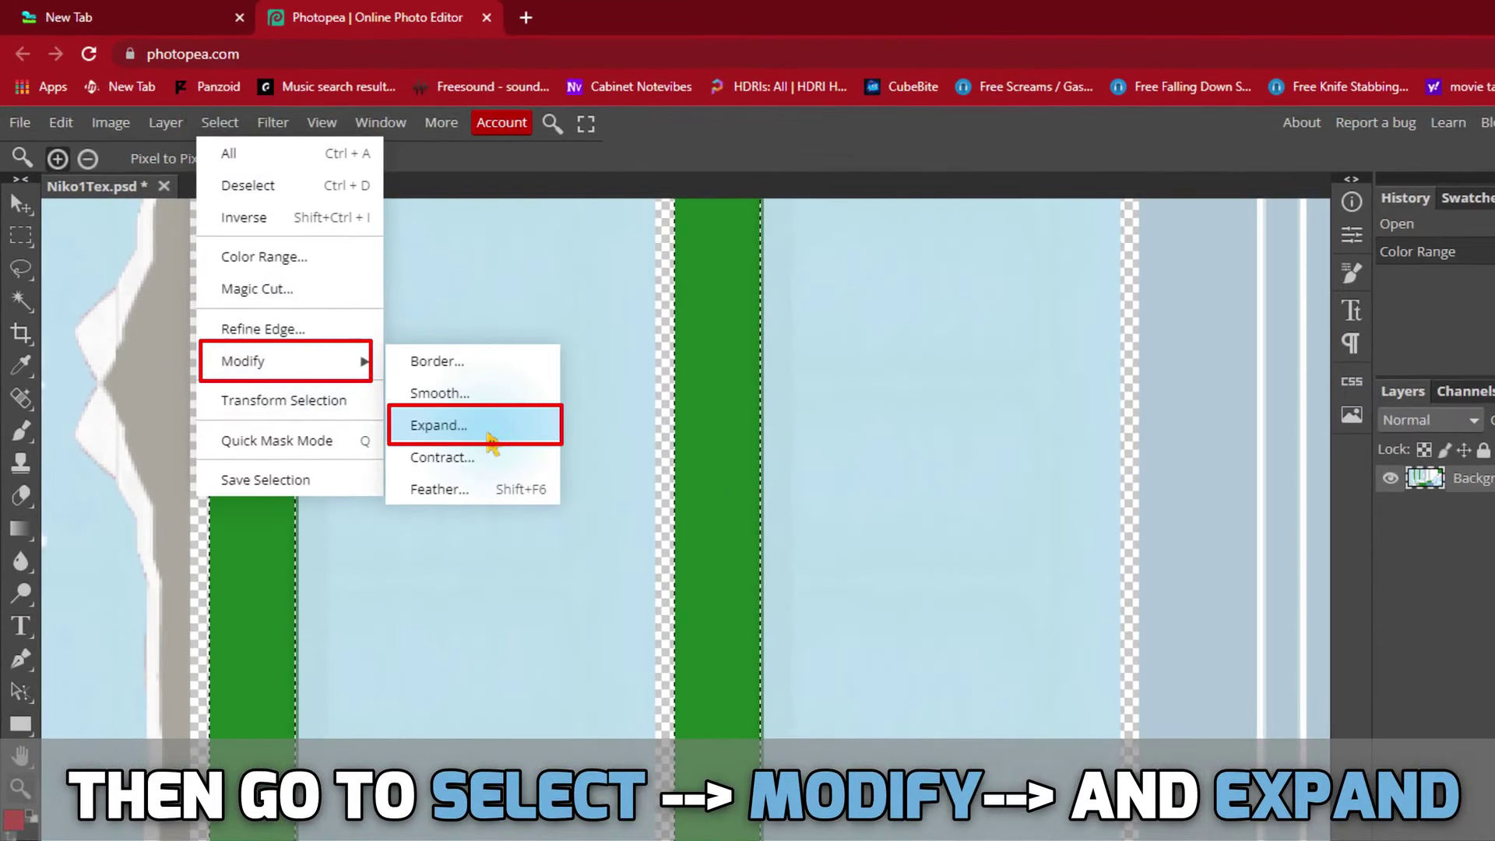
left_click(490, 434)
left_click(259, 392)
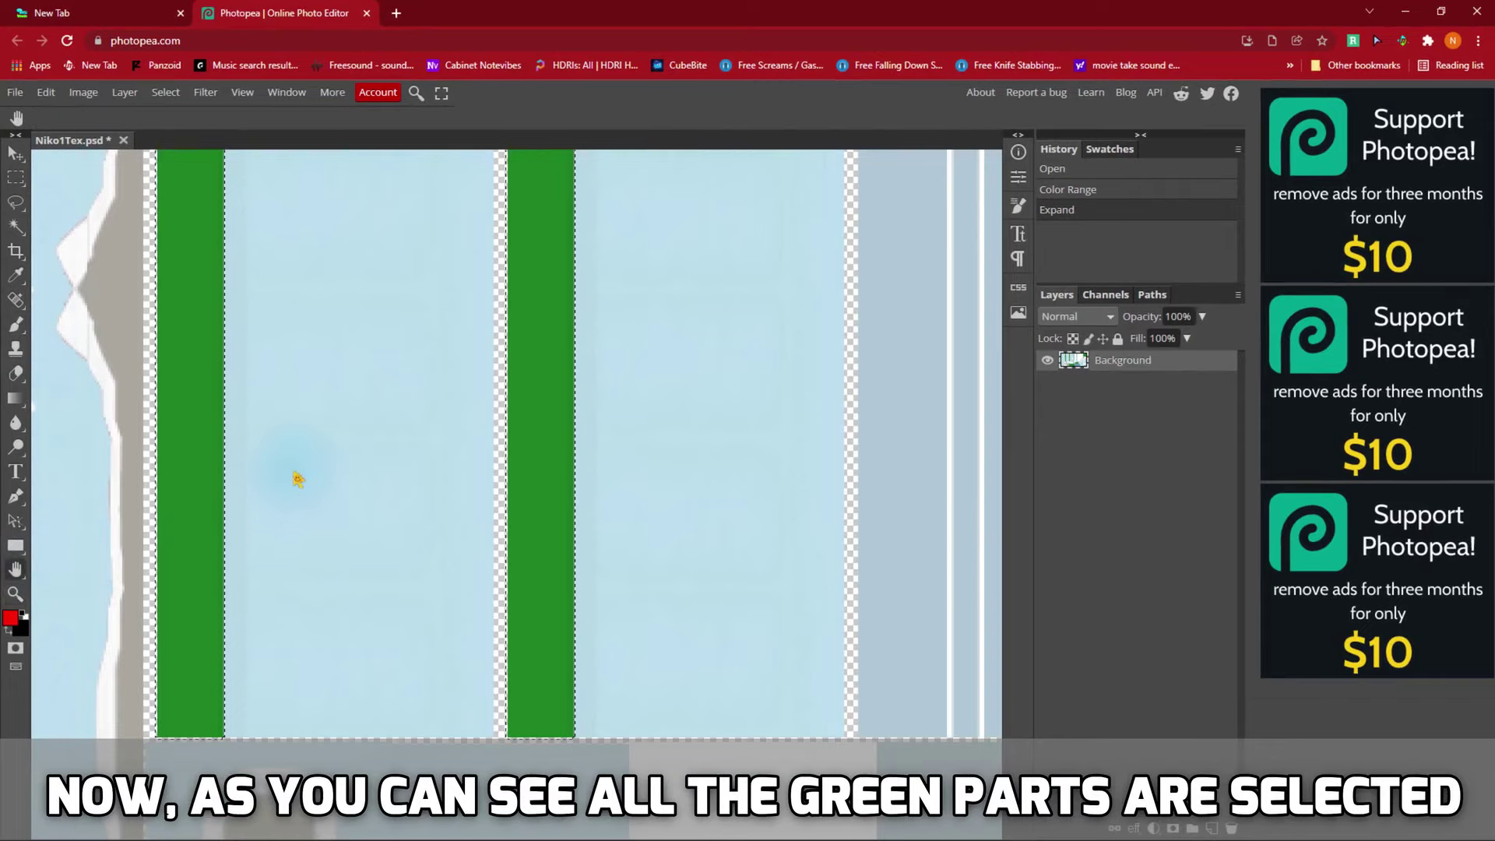
Scroll around the texture to inspect the expanded selection edges.
scroll(607, 587, "right", 5)
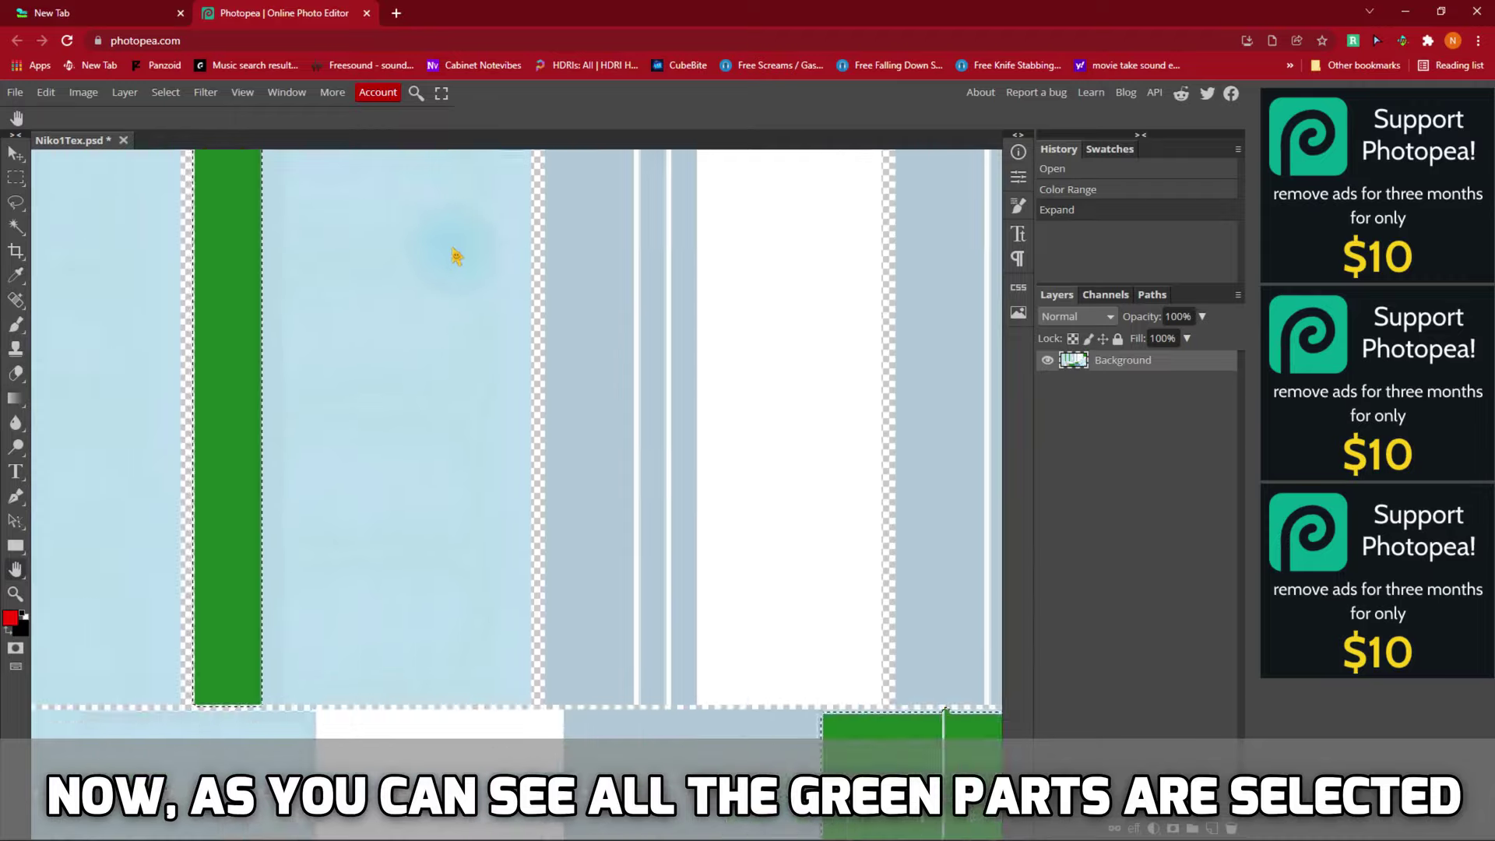
scroll(440, 276, "down", 2)
scroll(738, 511, "right", 4)
scroll(738, 511, "down", 2)
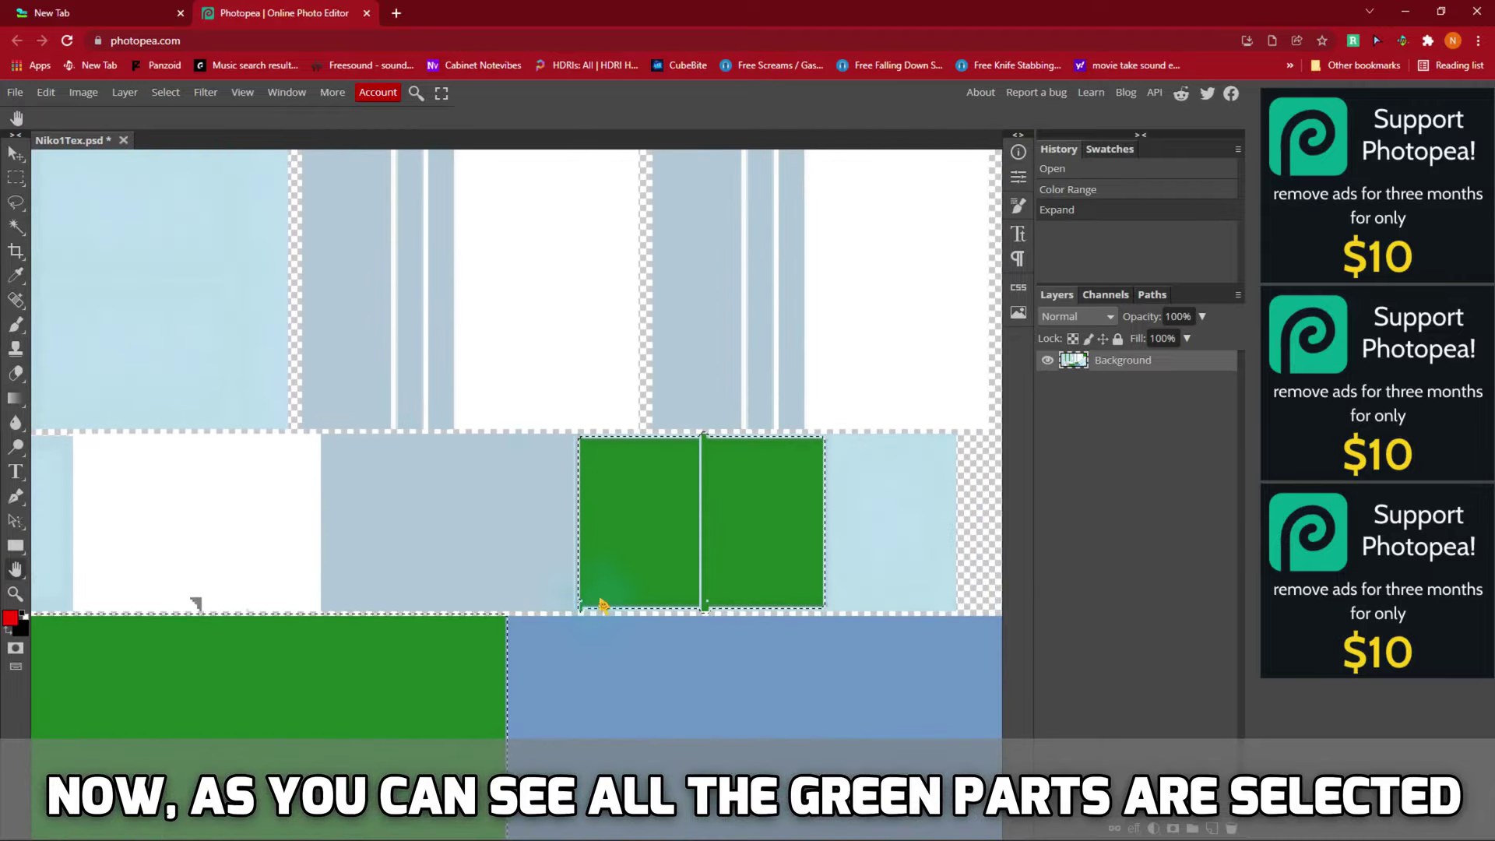
scroll(467, 600, "left", 2)
scroll(312, 591, "left", 1)
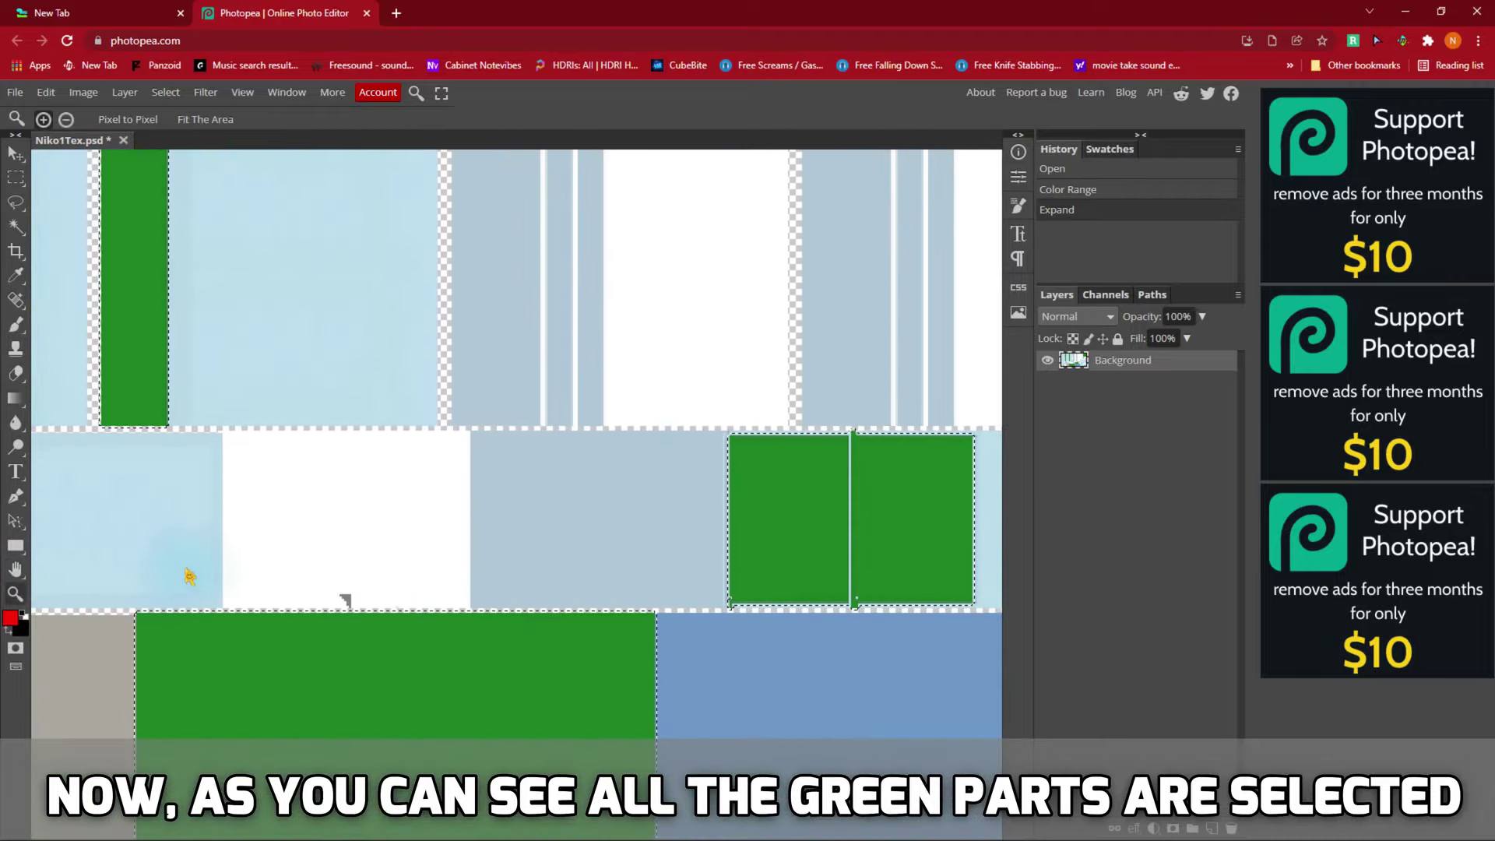
scroll(189, 576, "down", 2)
scroll(256, 509, "down", 3)
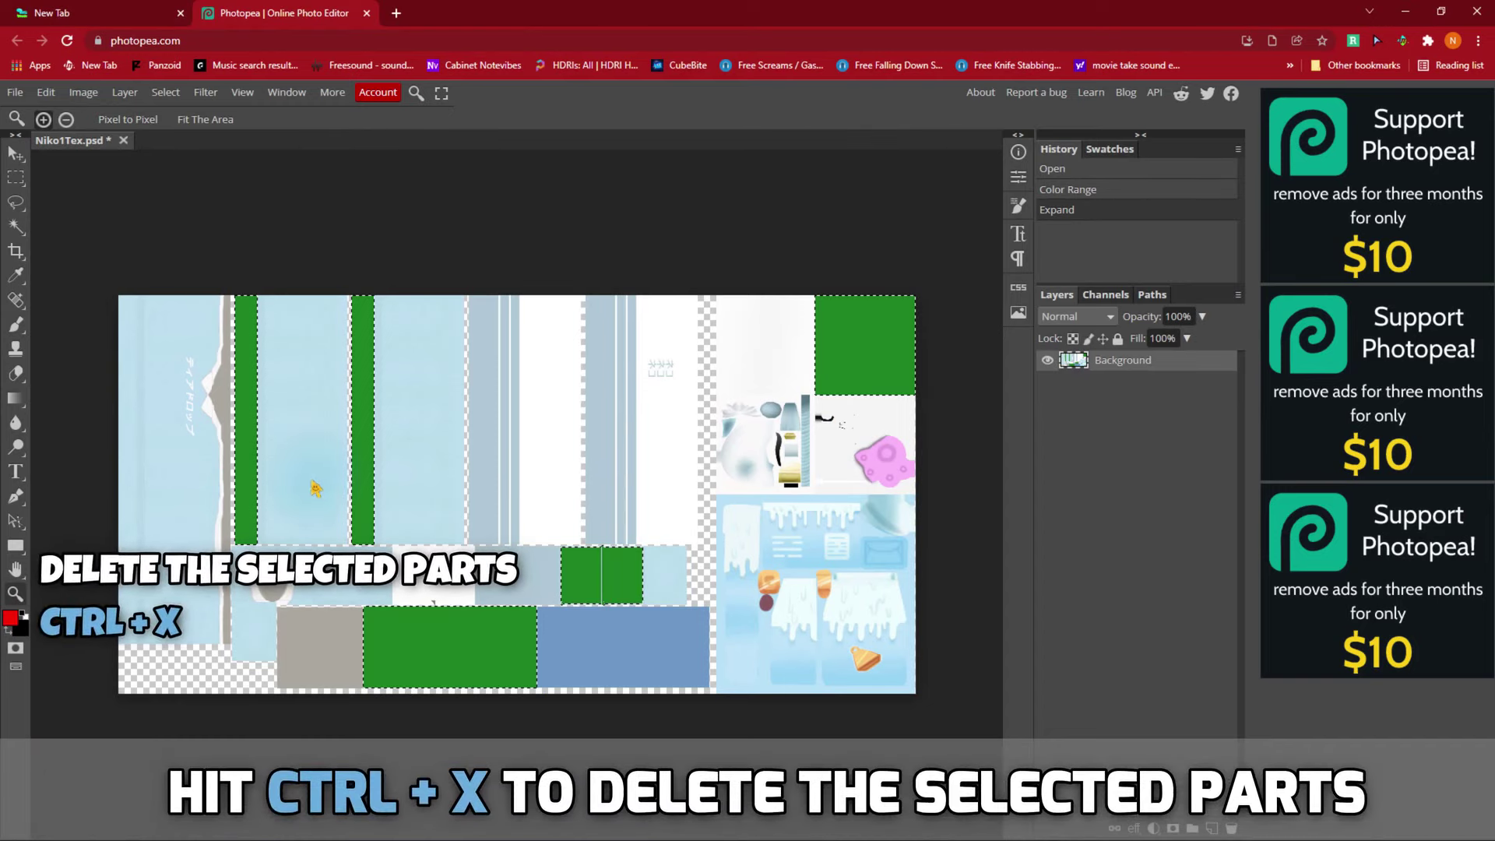
Cut the selected green areas to transparency and export the texture as Niko1Tex.png.
key("ctrl+x")
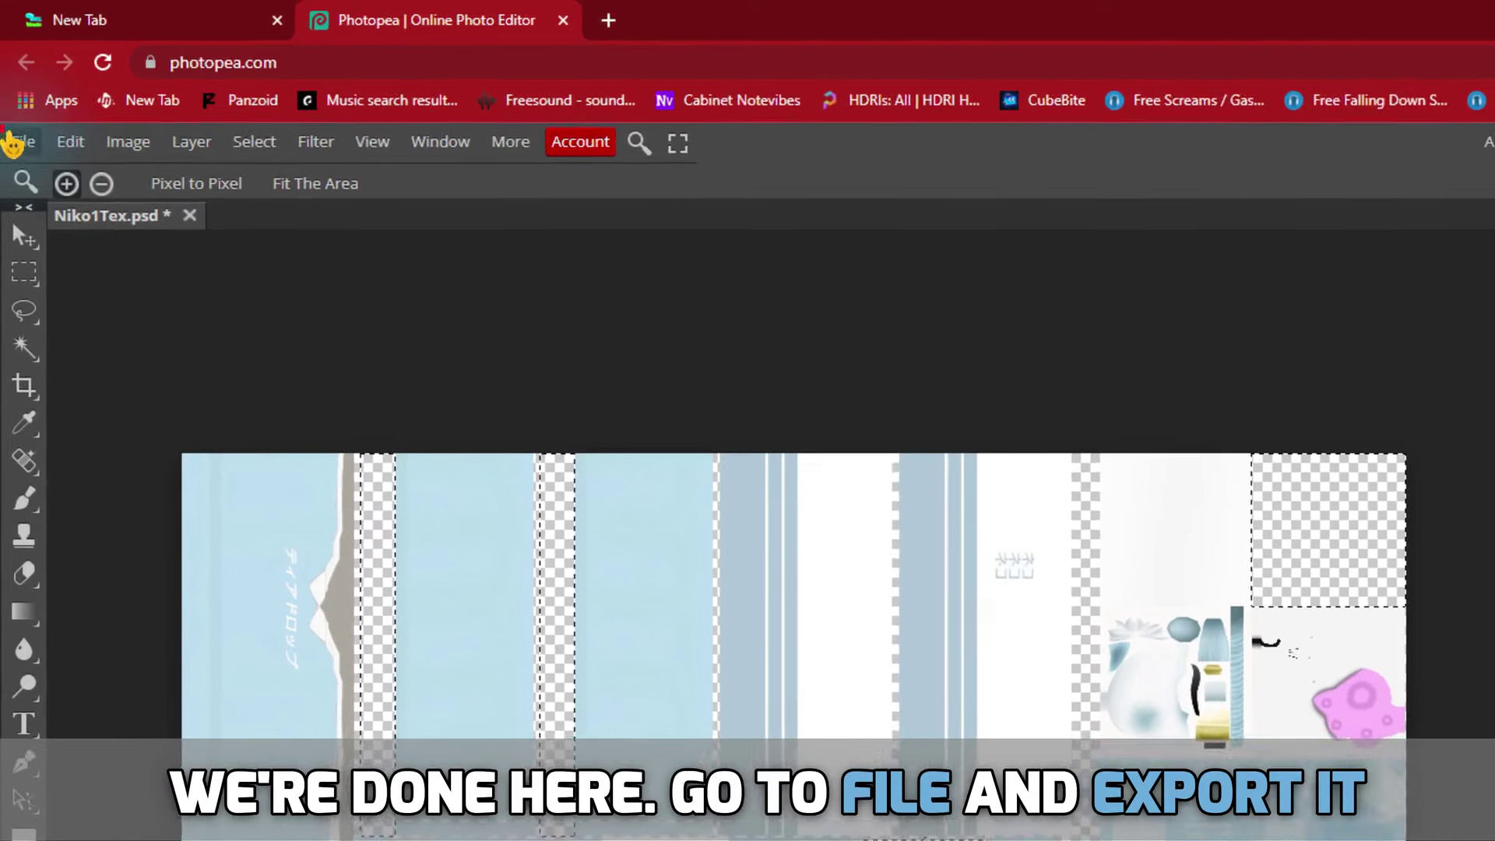
left_click(16, 144)
mouse_move(103, 492)
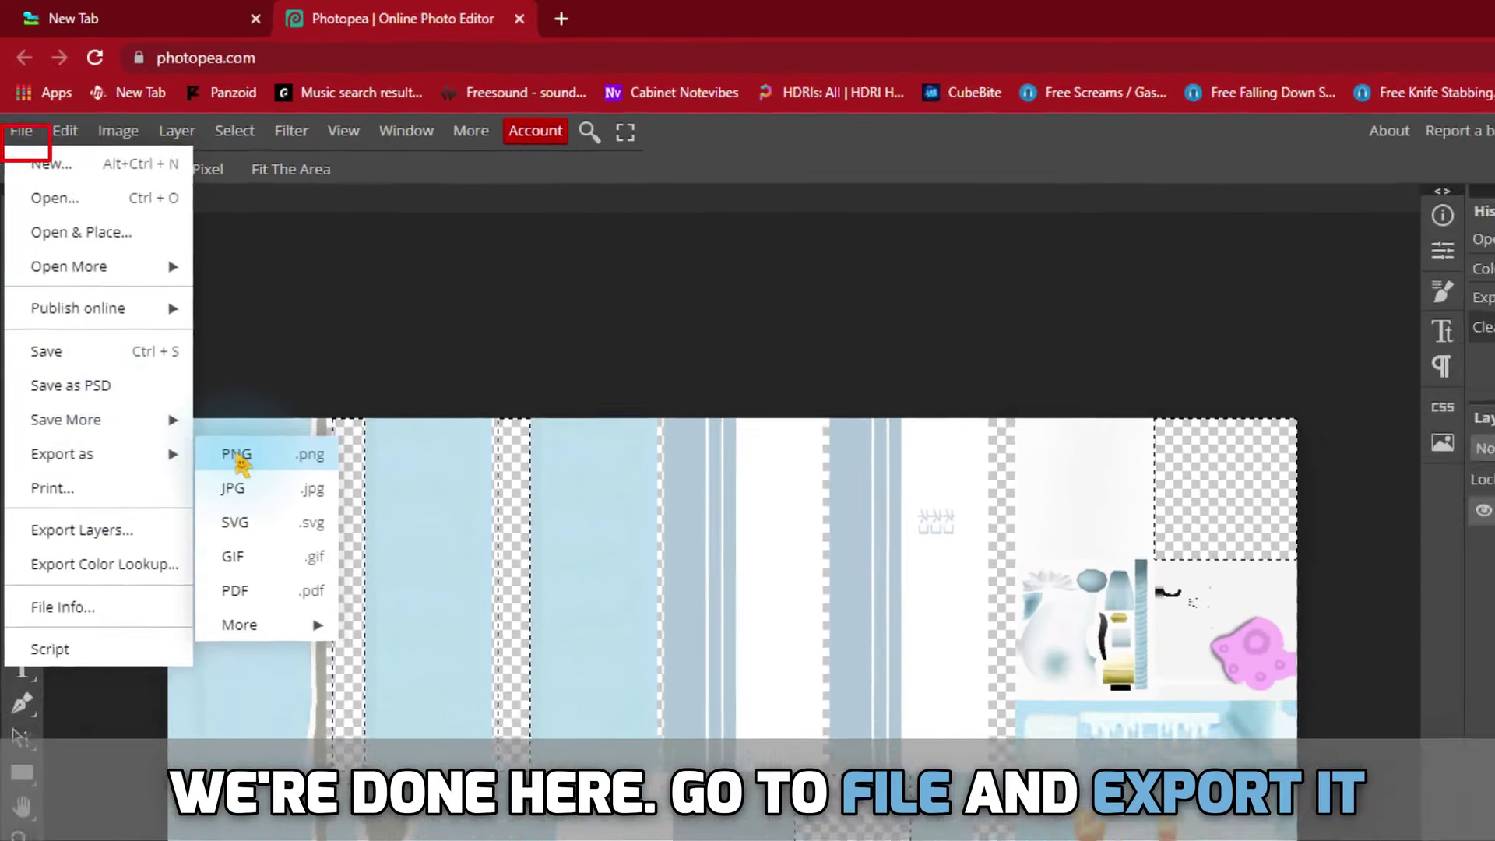
left_click(257, 494)
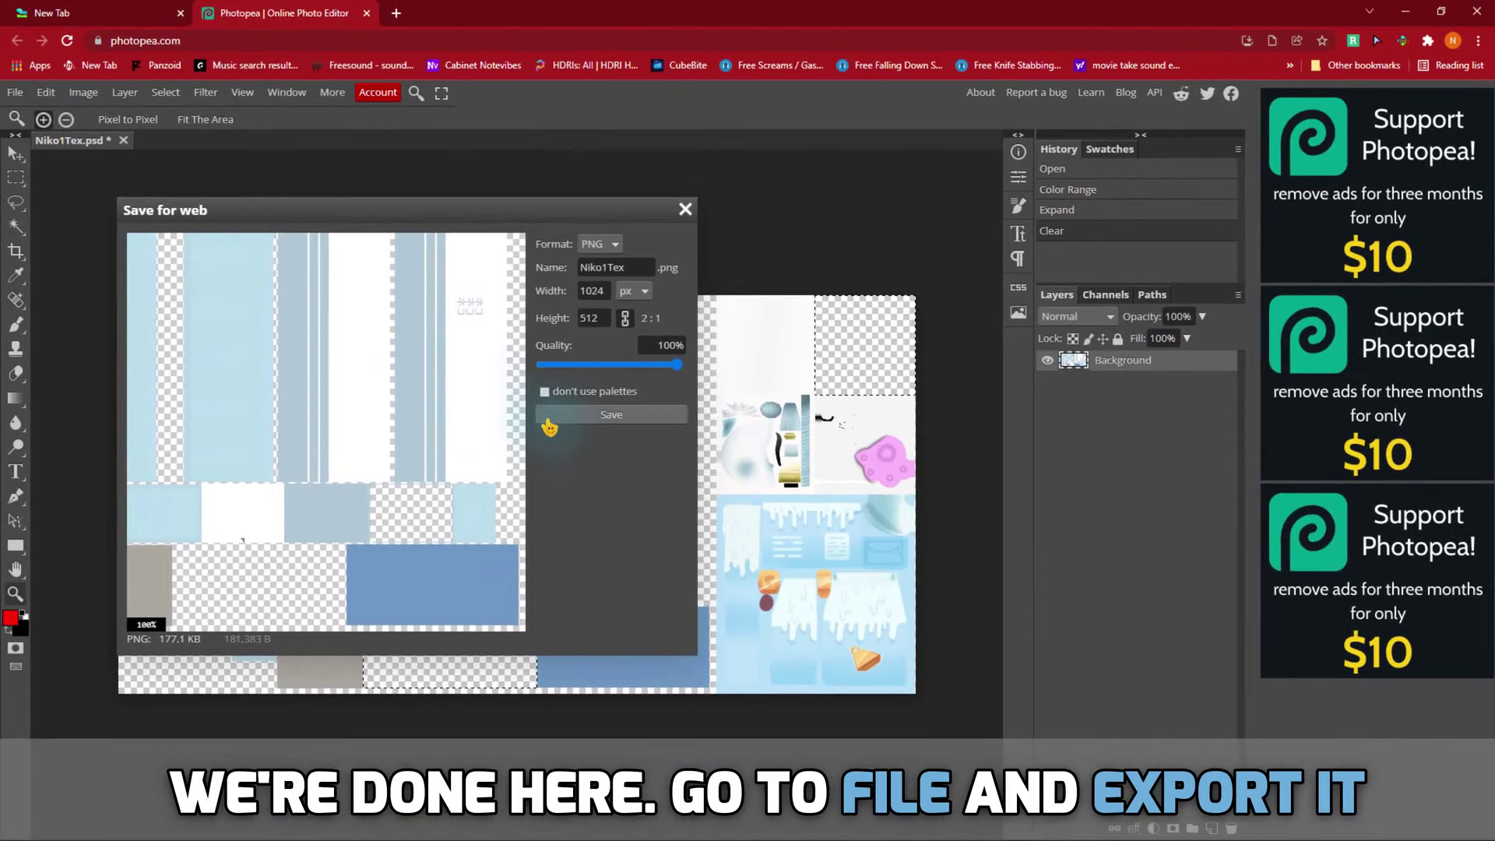
left_click(569, 421)
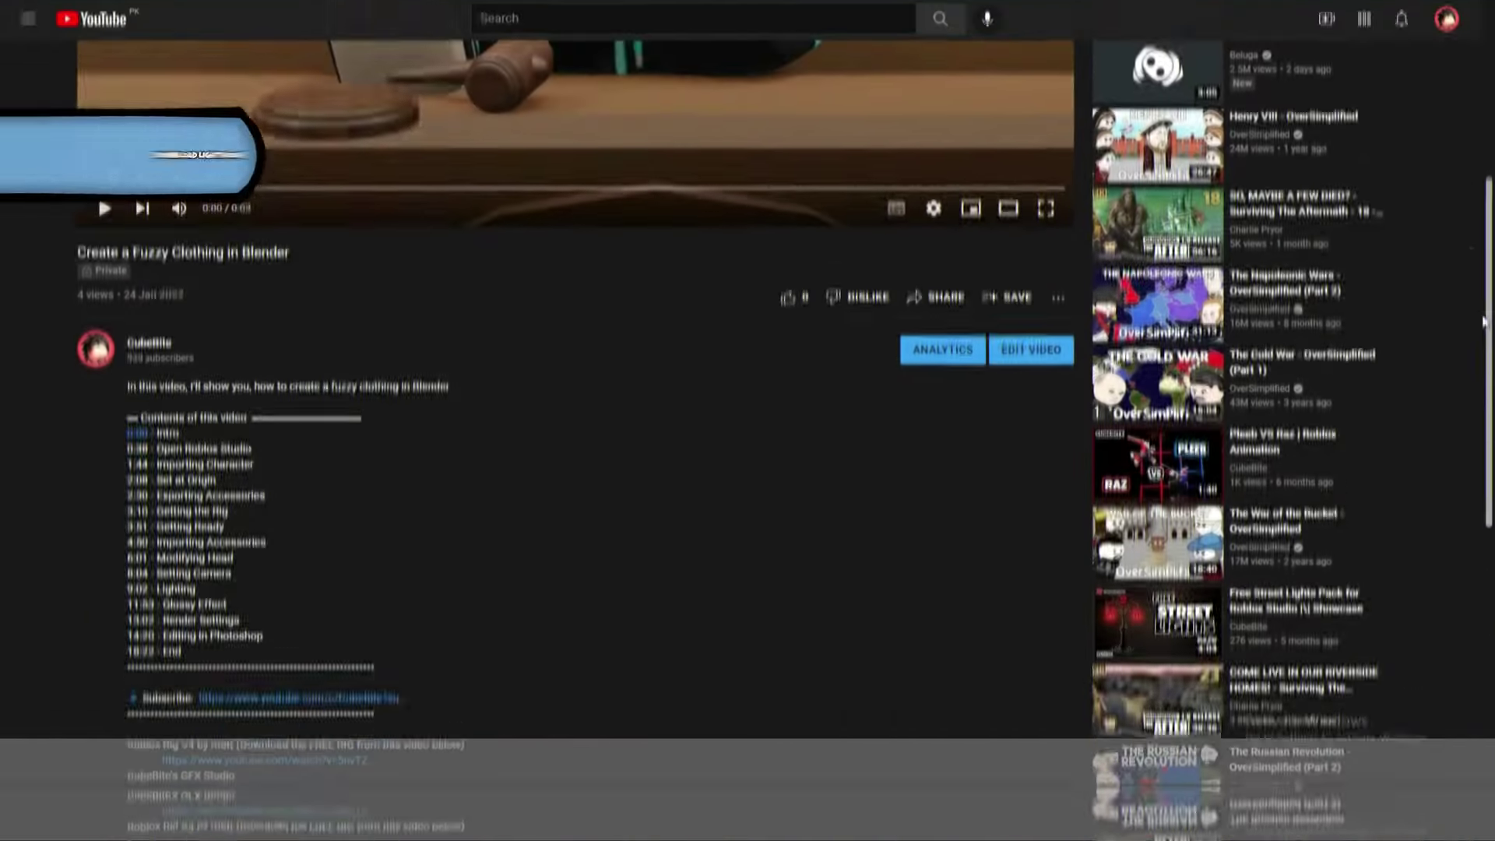
Scroll the video description and follow the CubeBite's GFX Studio bit.ly link.
scroll(982, 549, "down", 2)
scroll(983, 550, "down", 3)
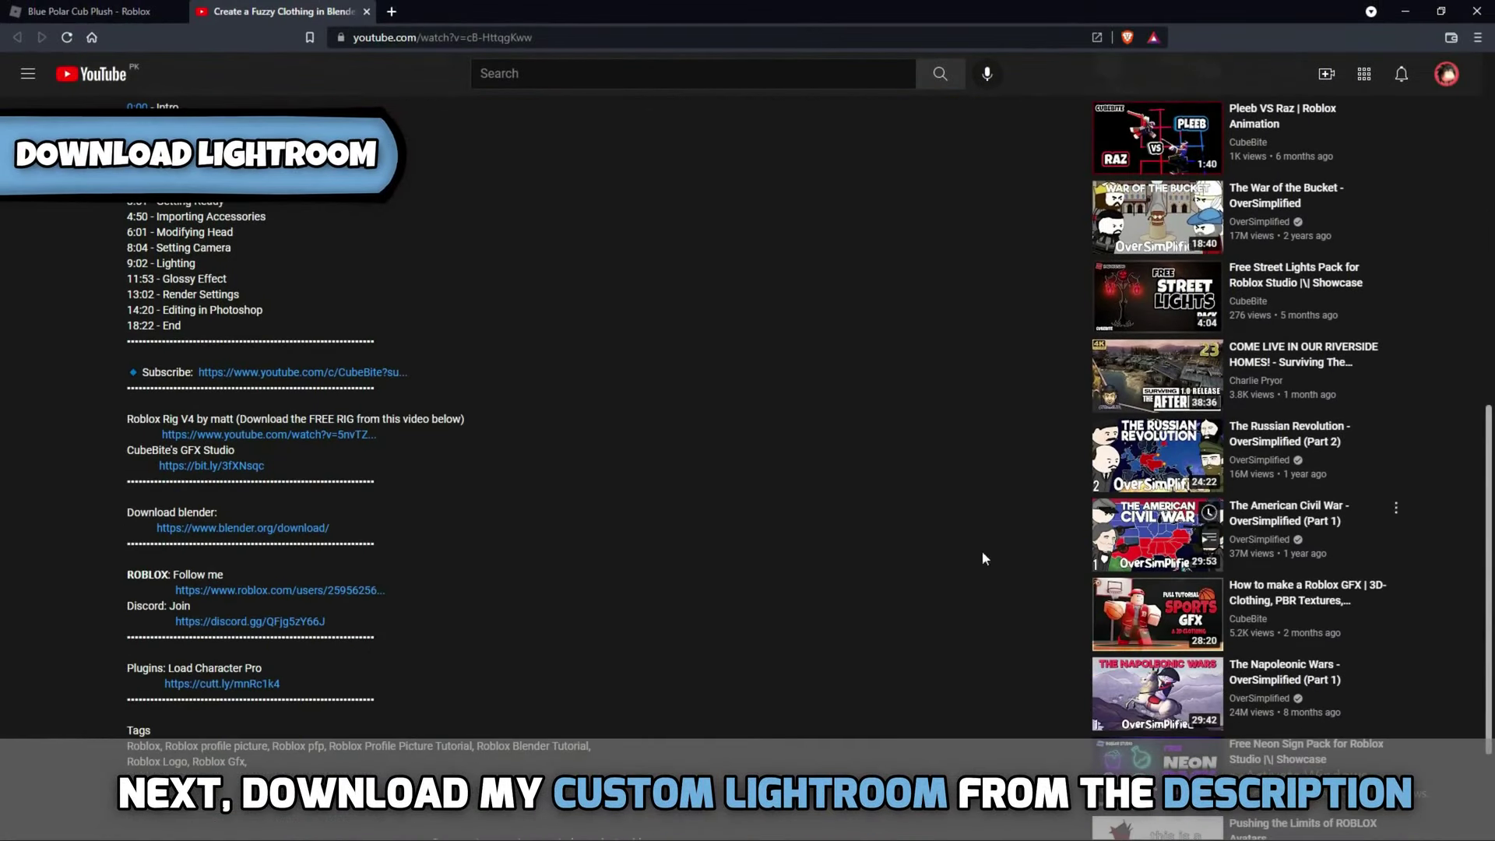
left_click(203, 466)
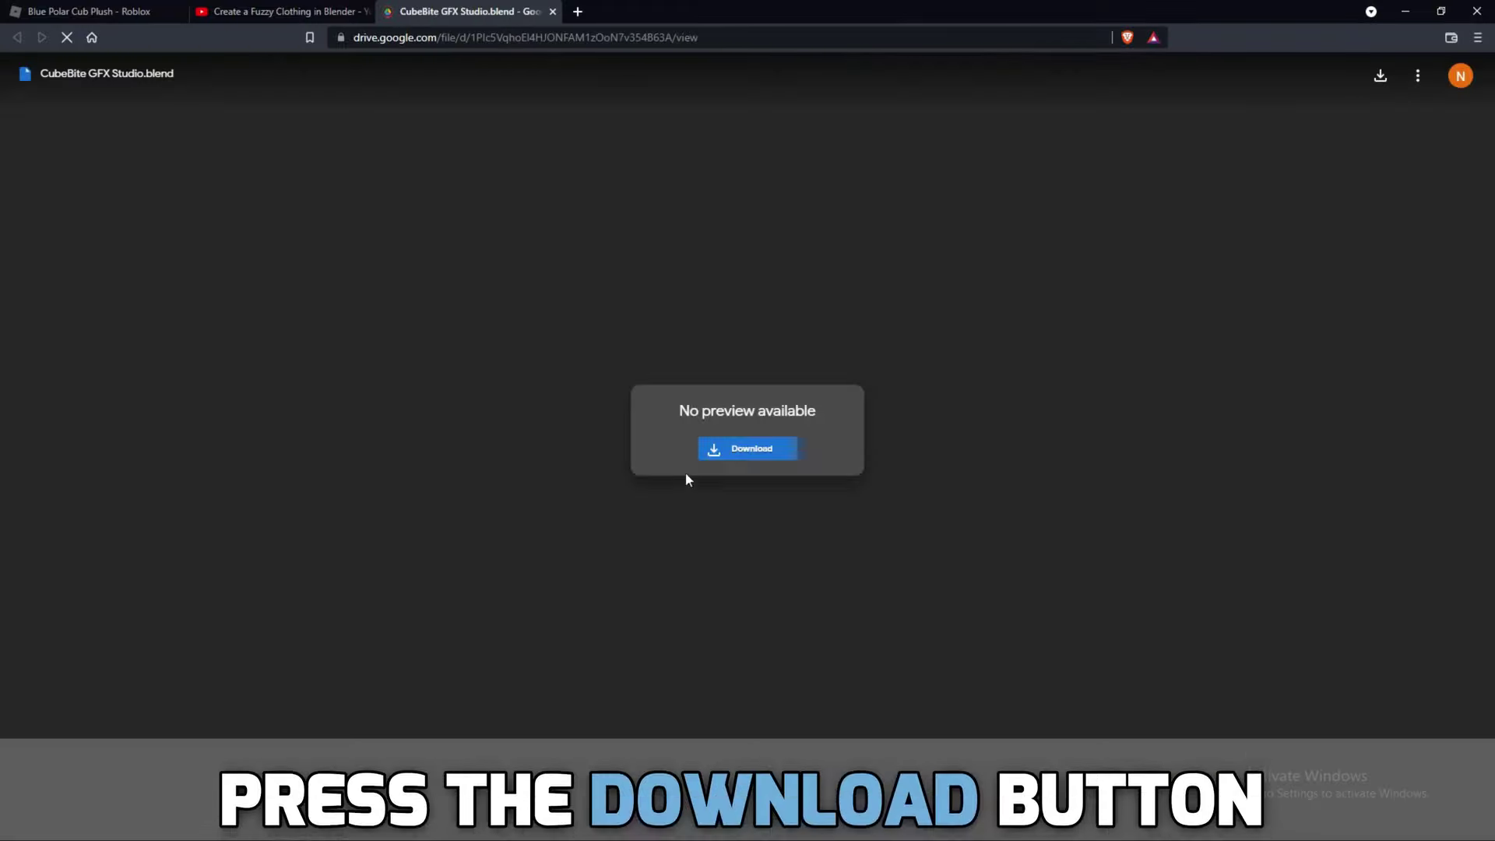
Download CubeBite GFX Studio.blend from the Drive preview and save it.
left_click(735, 452)
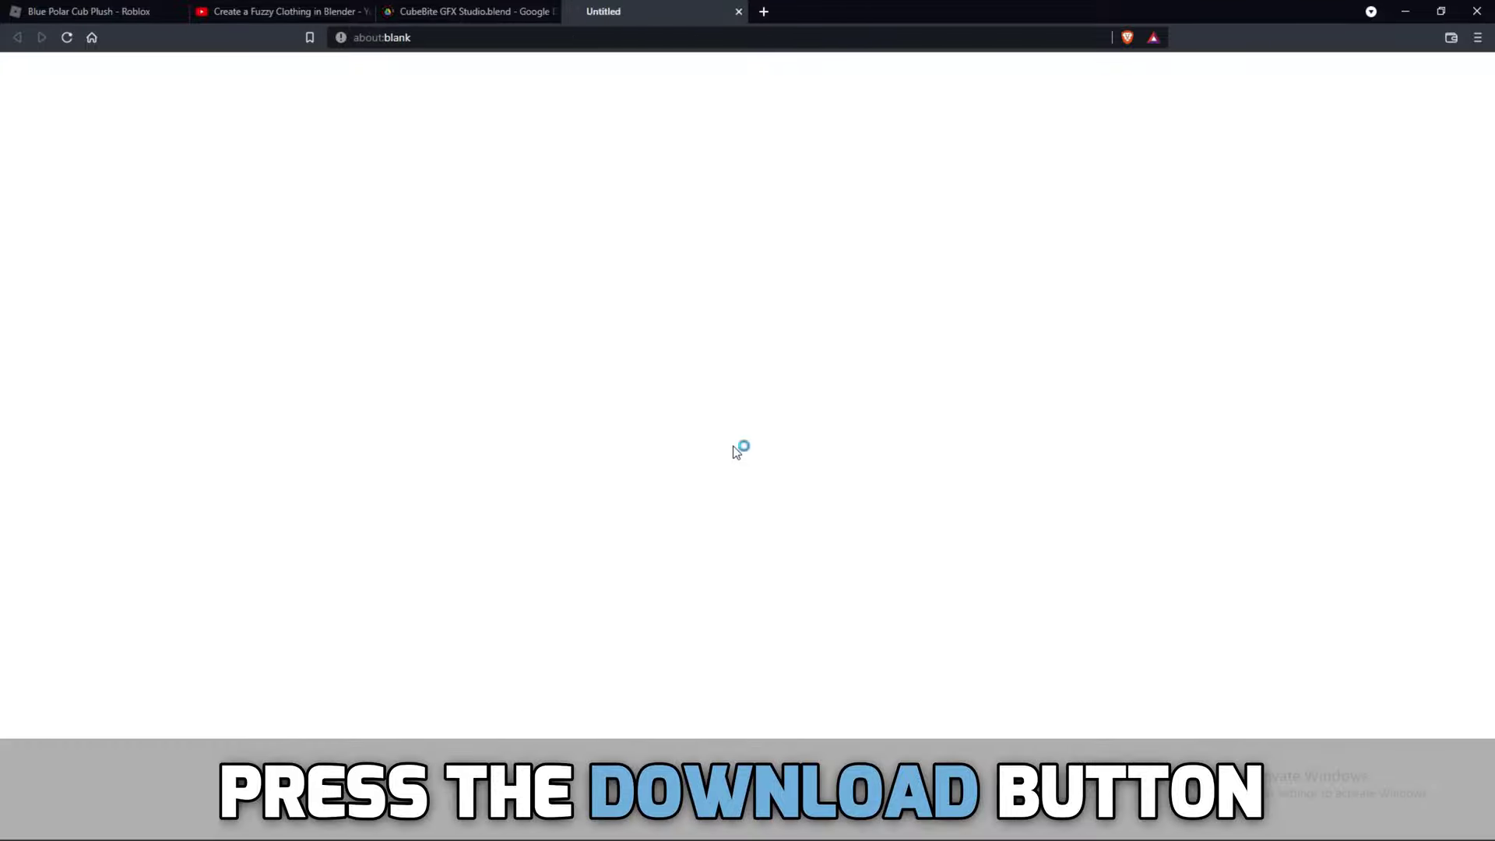
left_click(942, 584)
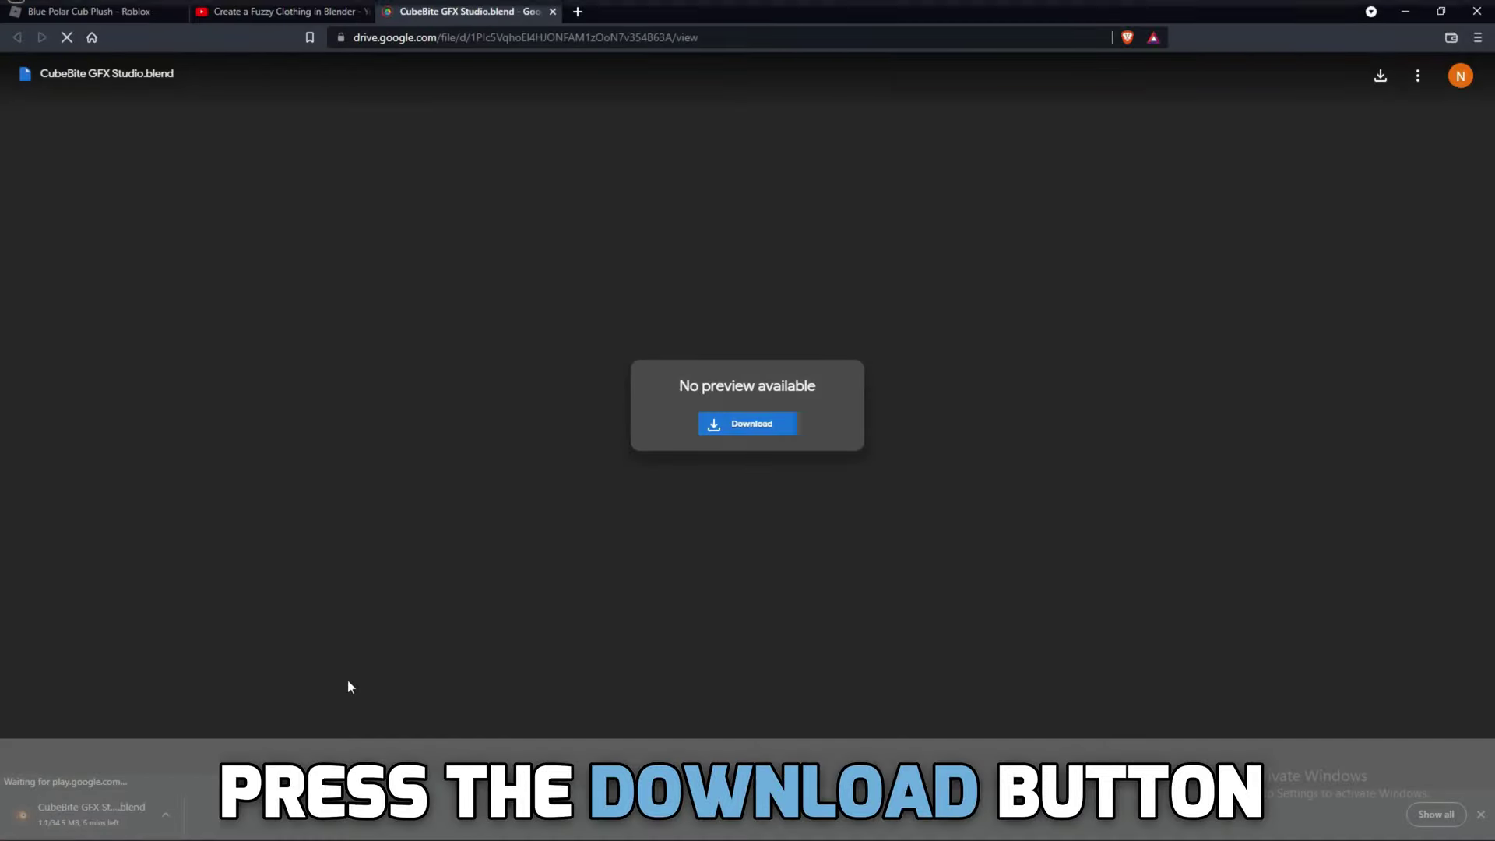
mouse_move(1120, 562)
middle_mouse_down()
mouse_move(917, 578)
mouse_move(996, 577)
mouse_move(1098, 549)
middle_mouse_up()
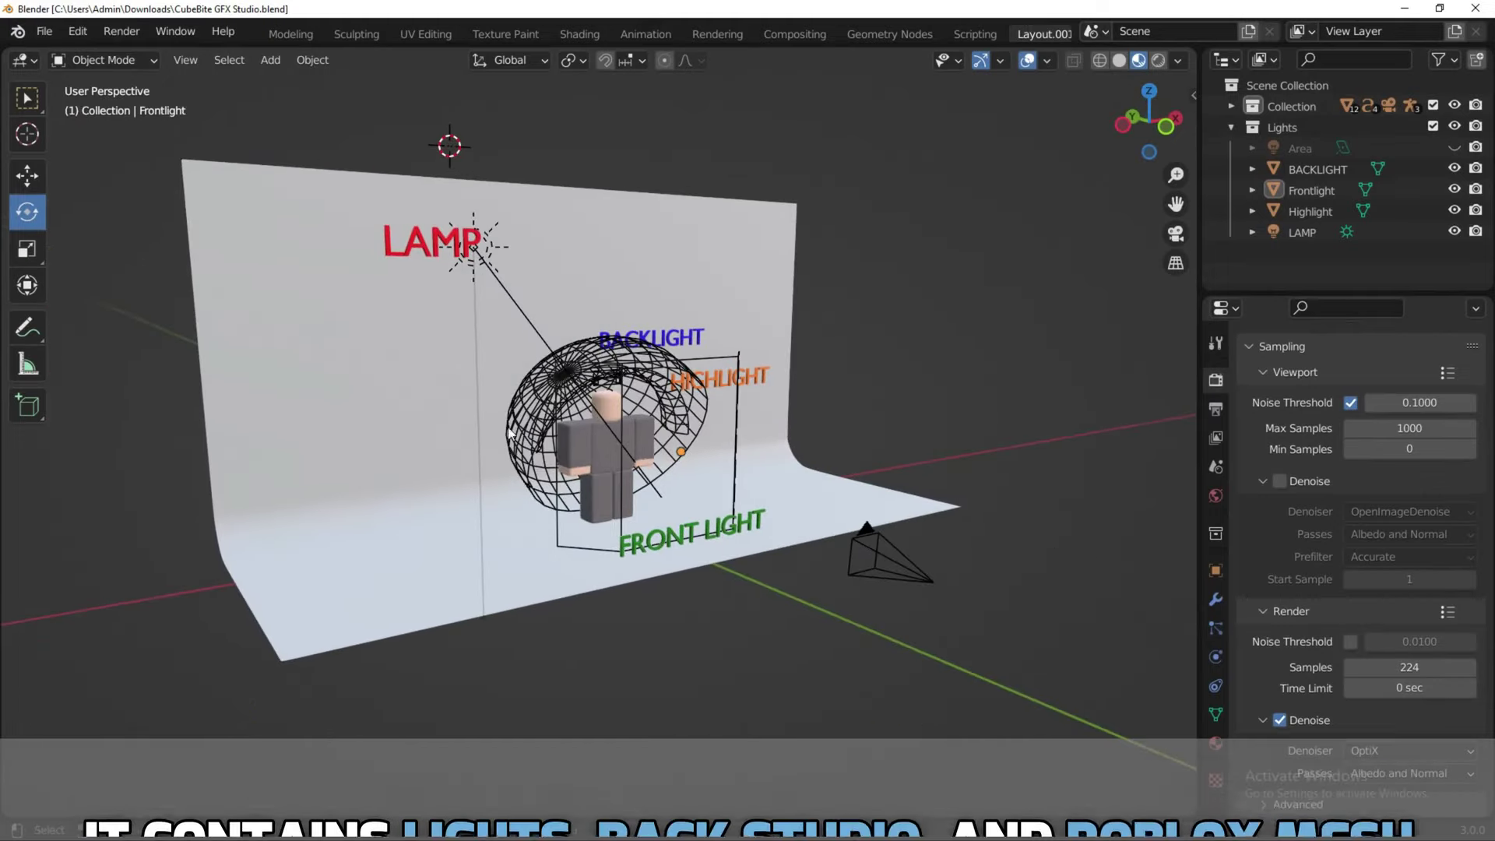
middle_click_drag(796, 564, 732, 559)
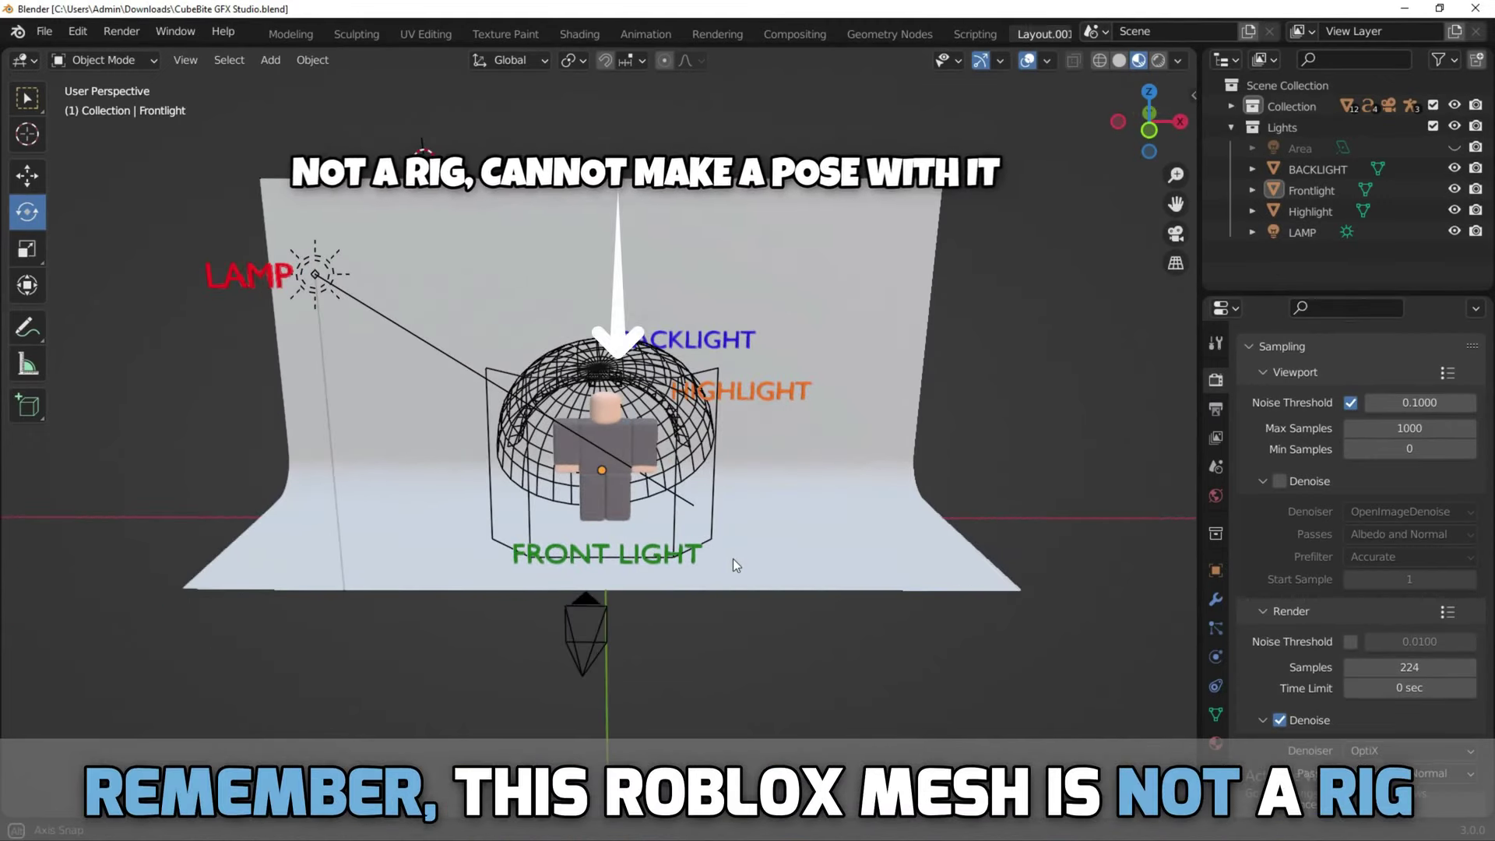
middle_click_drag(732, 558, 716, 545)
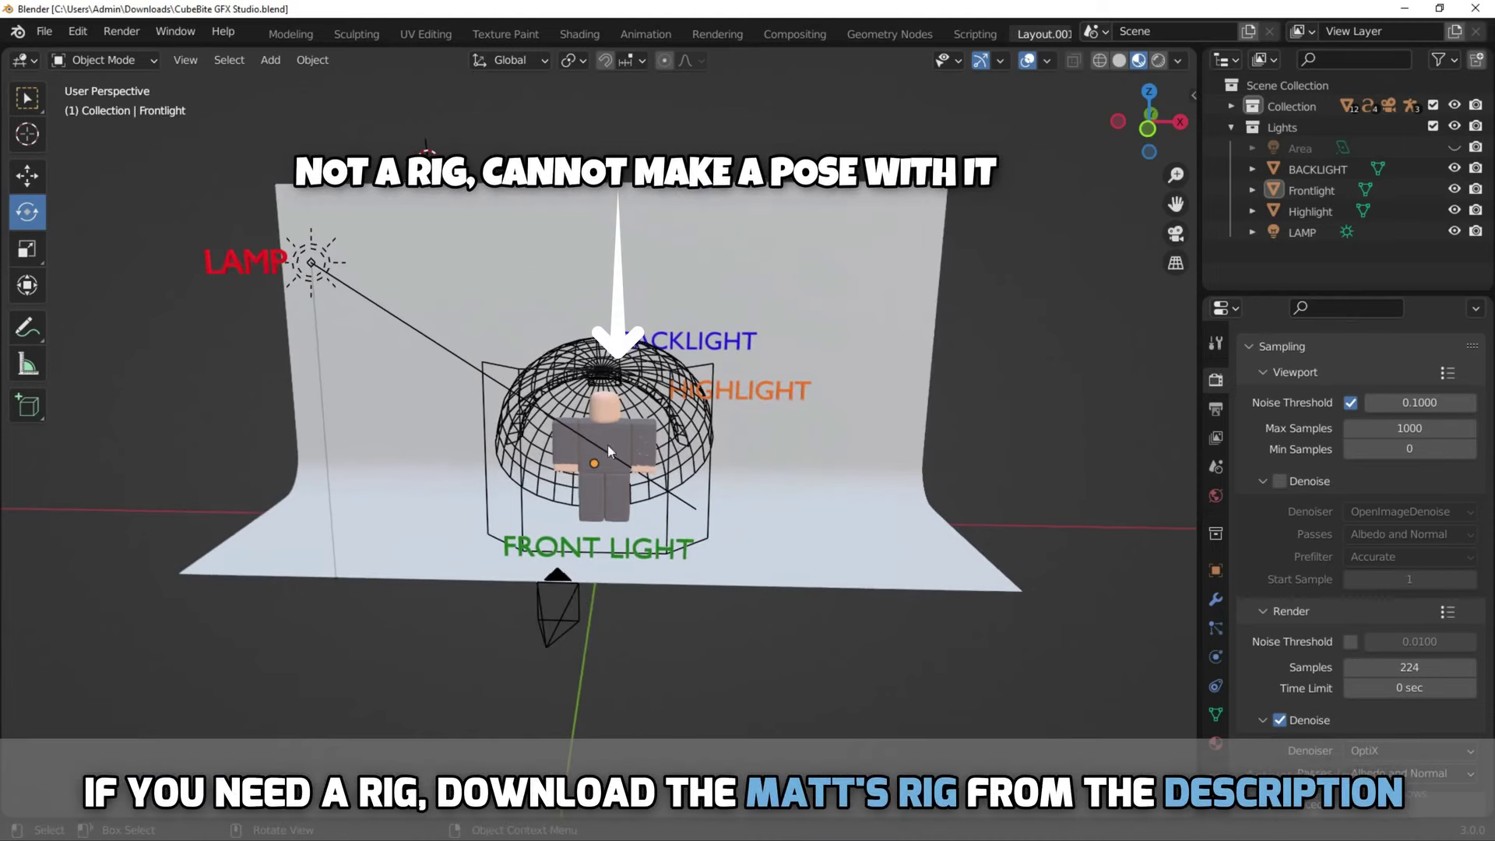
middle_click_drag(576, 436, 648, 488)
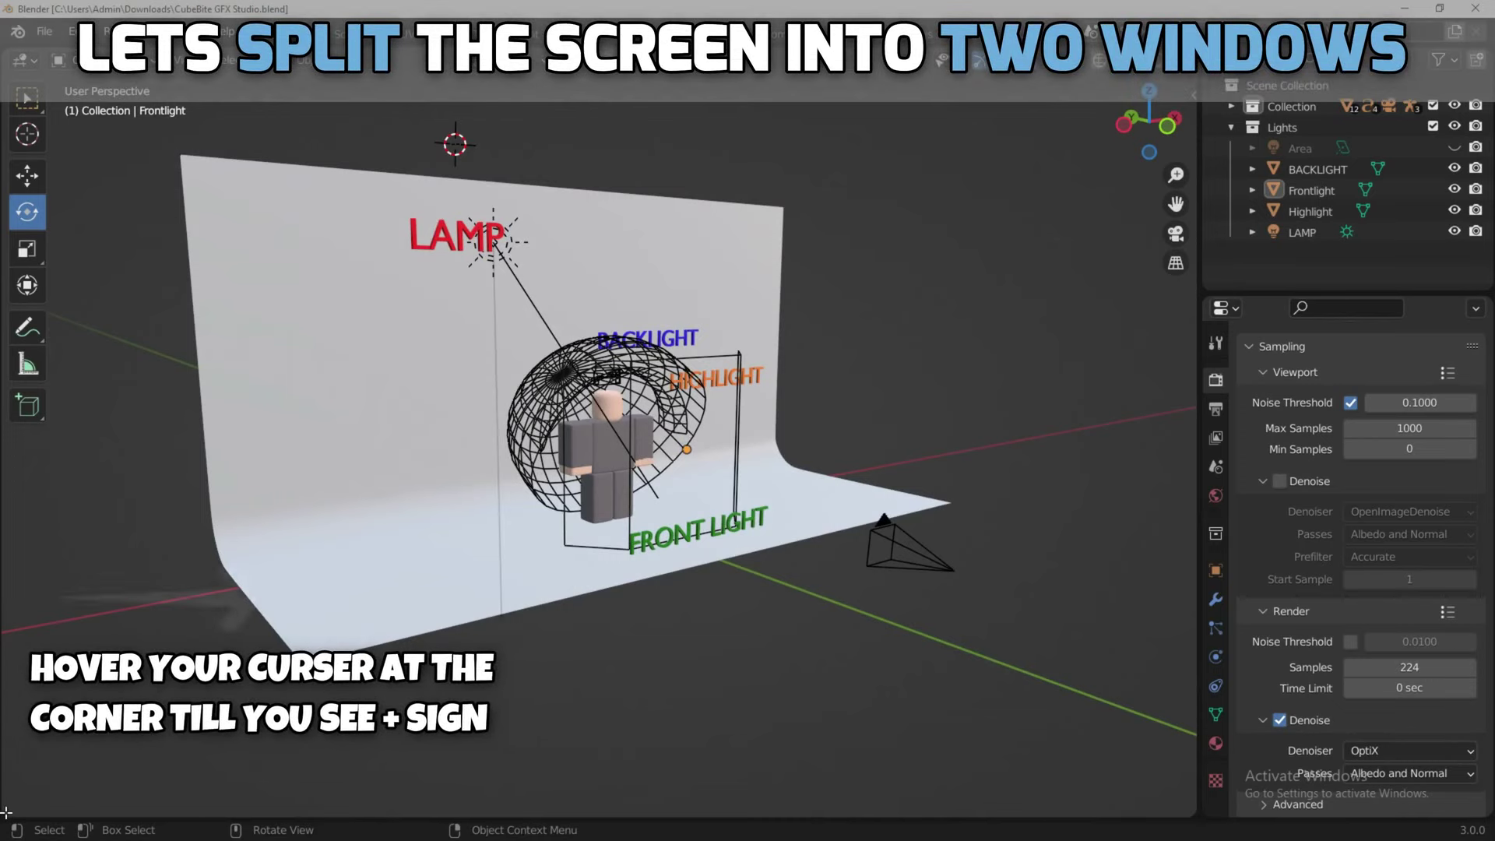
Split the 3D view, make the left a rendered camera view, and widen the right.
mouse_move(6, 814)
left_mouse_down()
mouse_move(509, 775)
mouse_move(883, 767)
left_mouse_up()
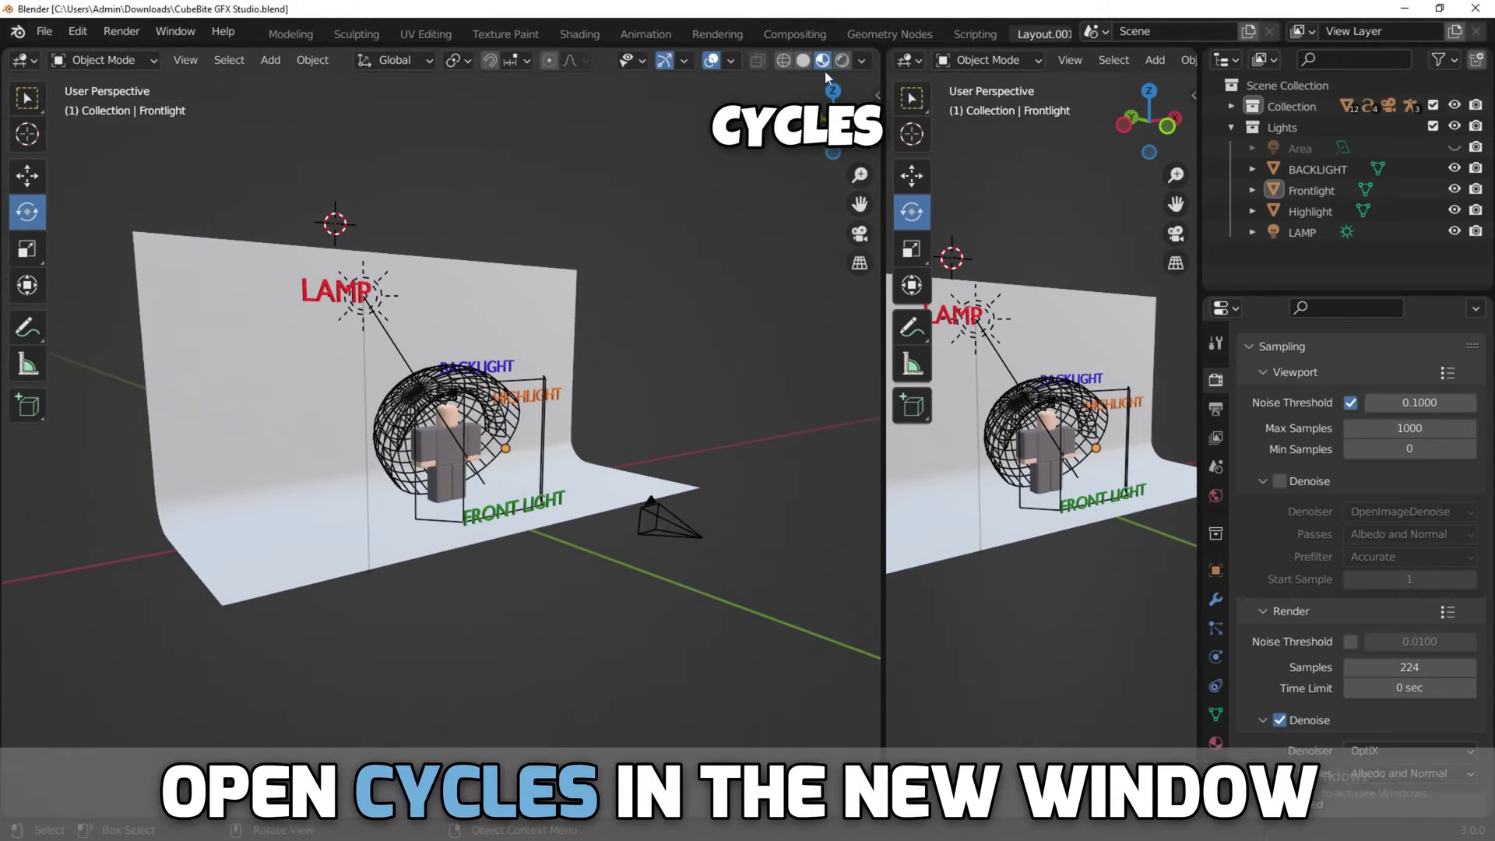
left_click(841, 62)
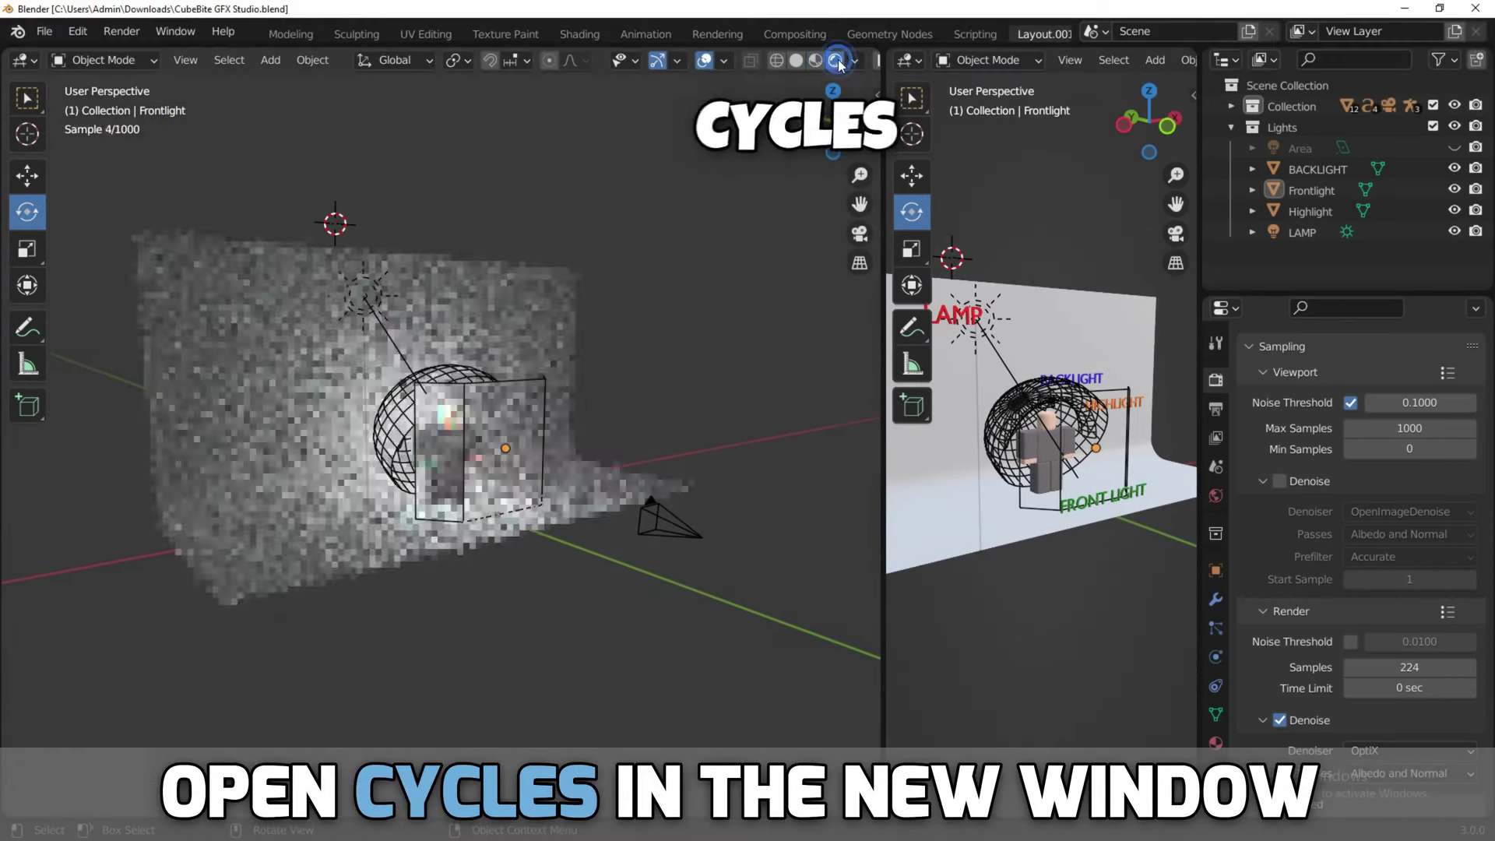
left_click(859, 234)
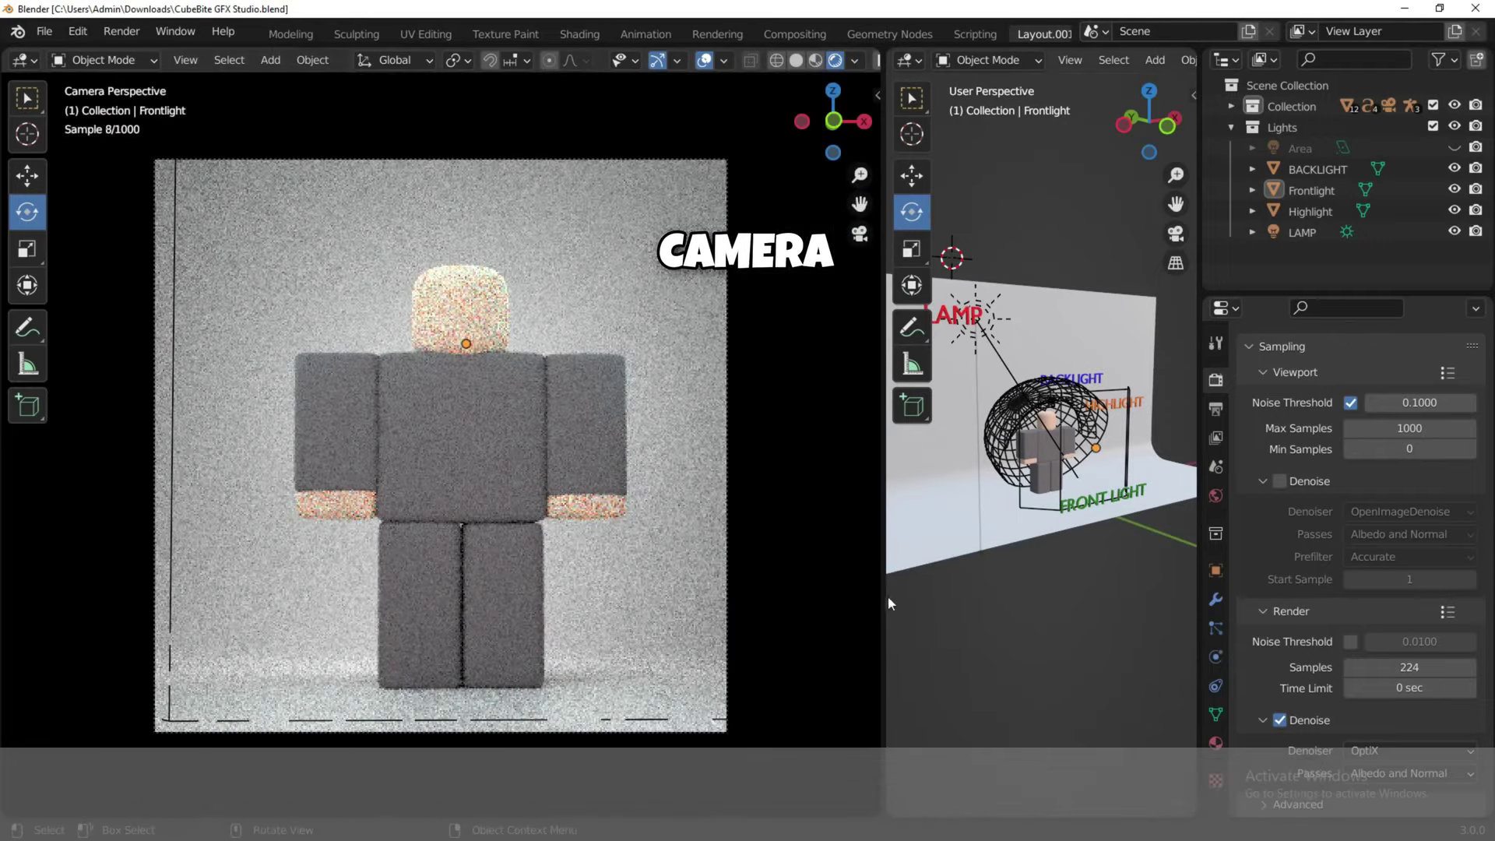
left_click_drag(888, 603, 568, 601)
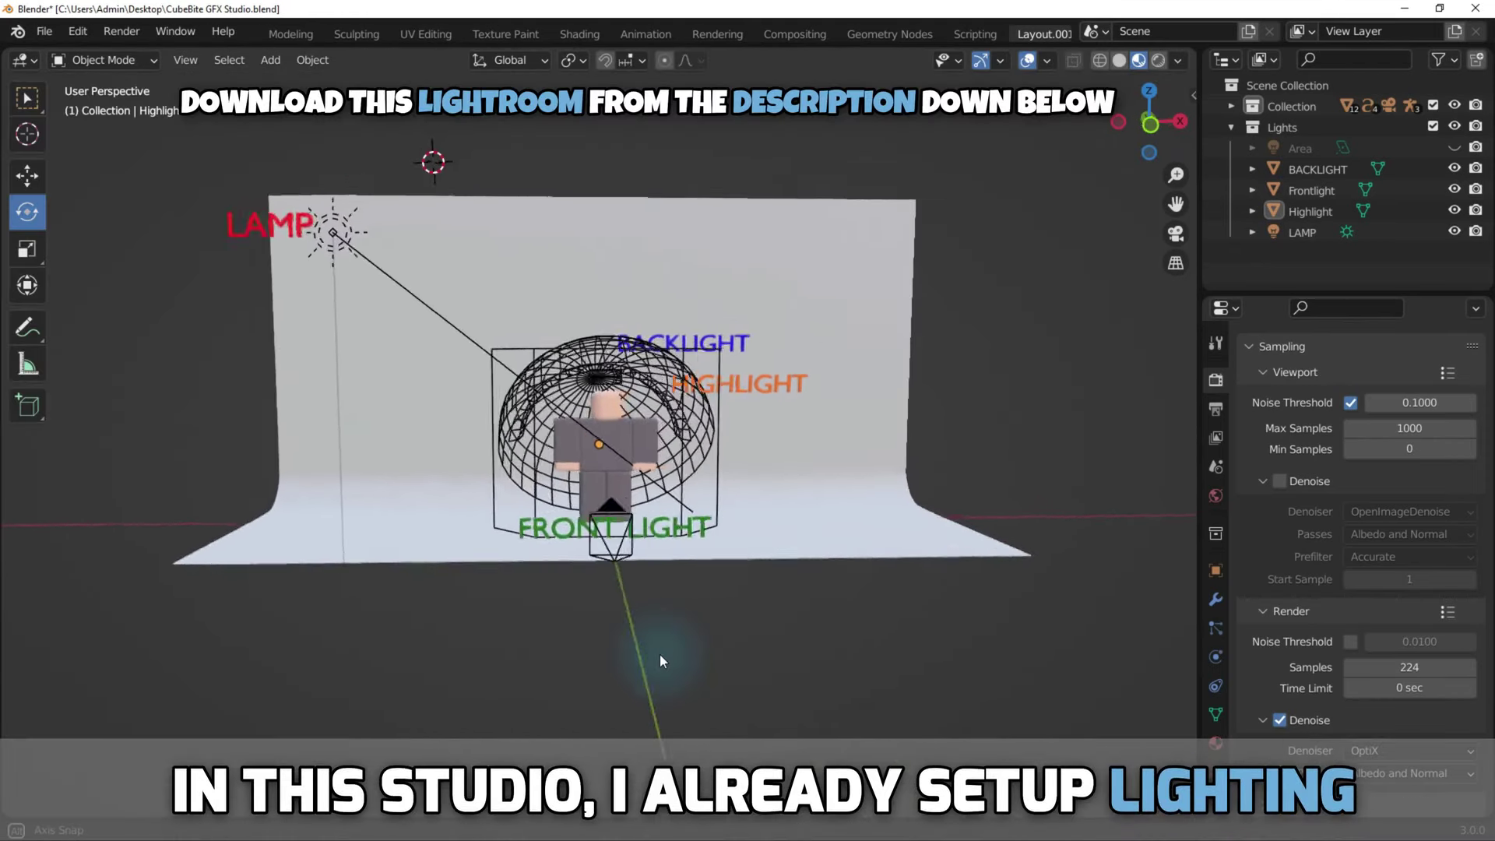
Orbit around the studio, briefly selecting and deselecting the LAMP light.
middle_click_drag(660, 660, 438, 269)
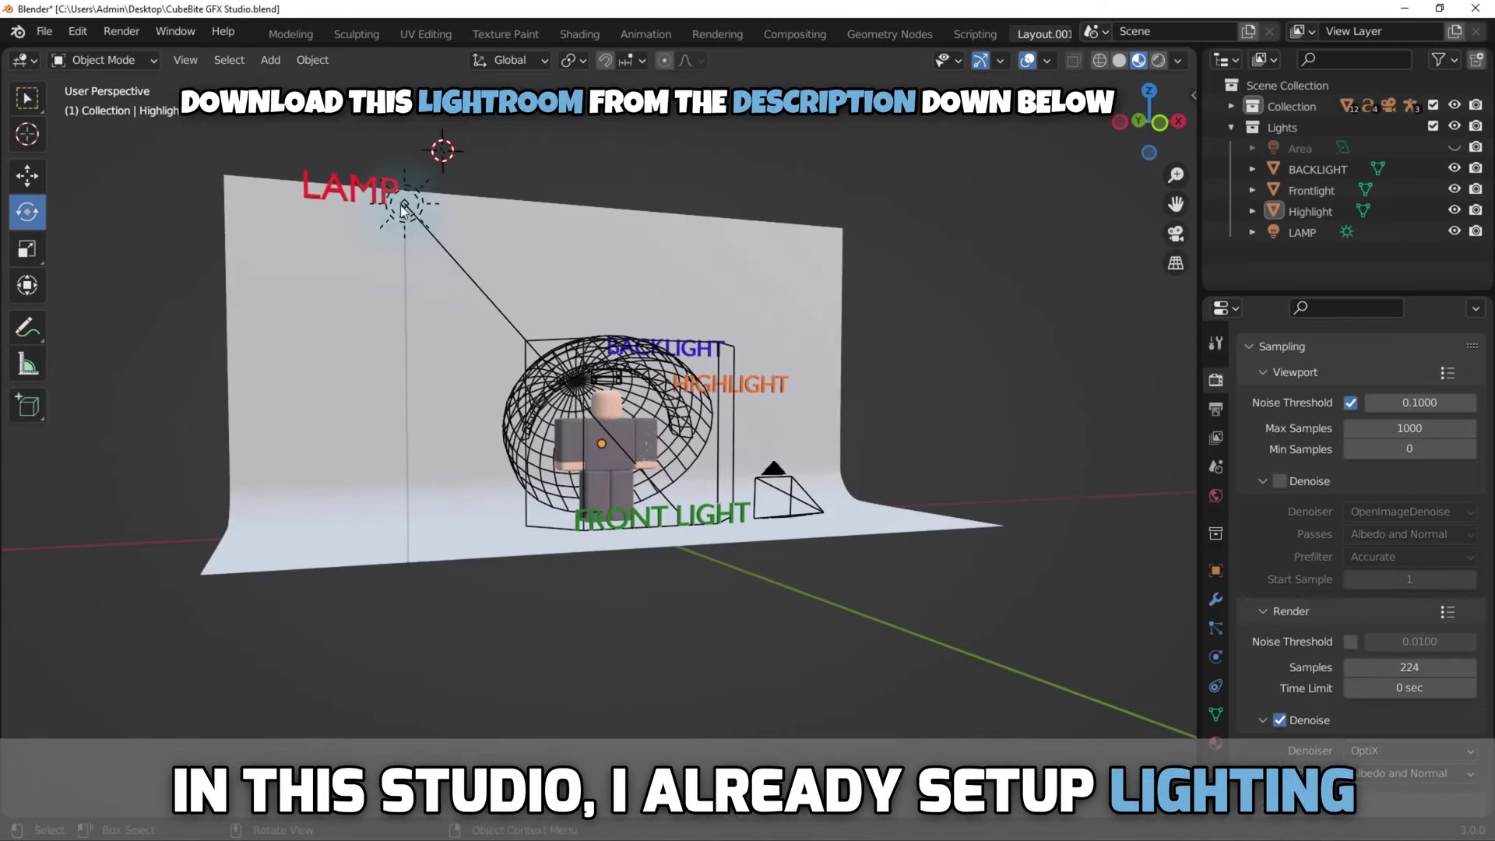
left_click(402, 205)
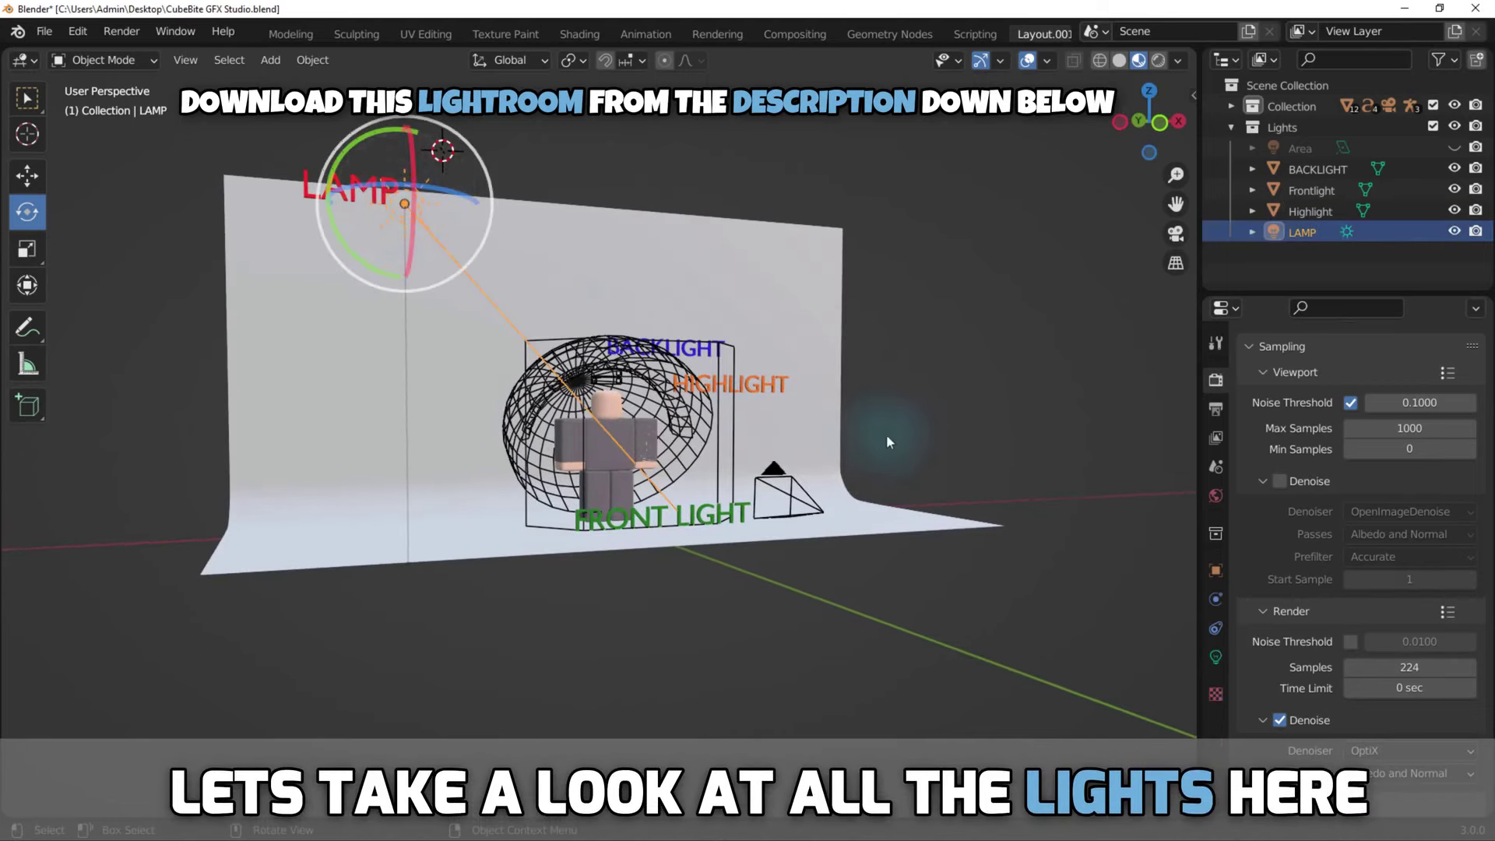
left_click(916, 455)
middle_click_drag(1089, 261, 1035, 327)
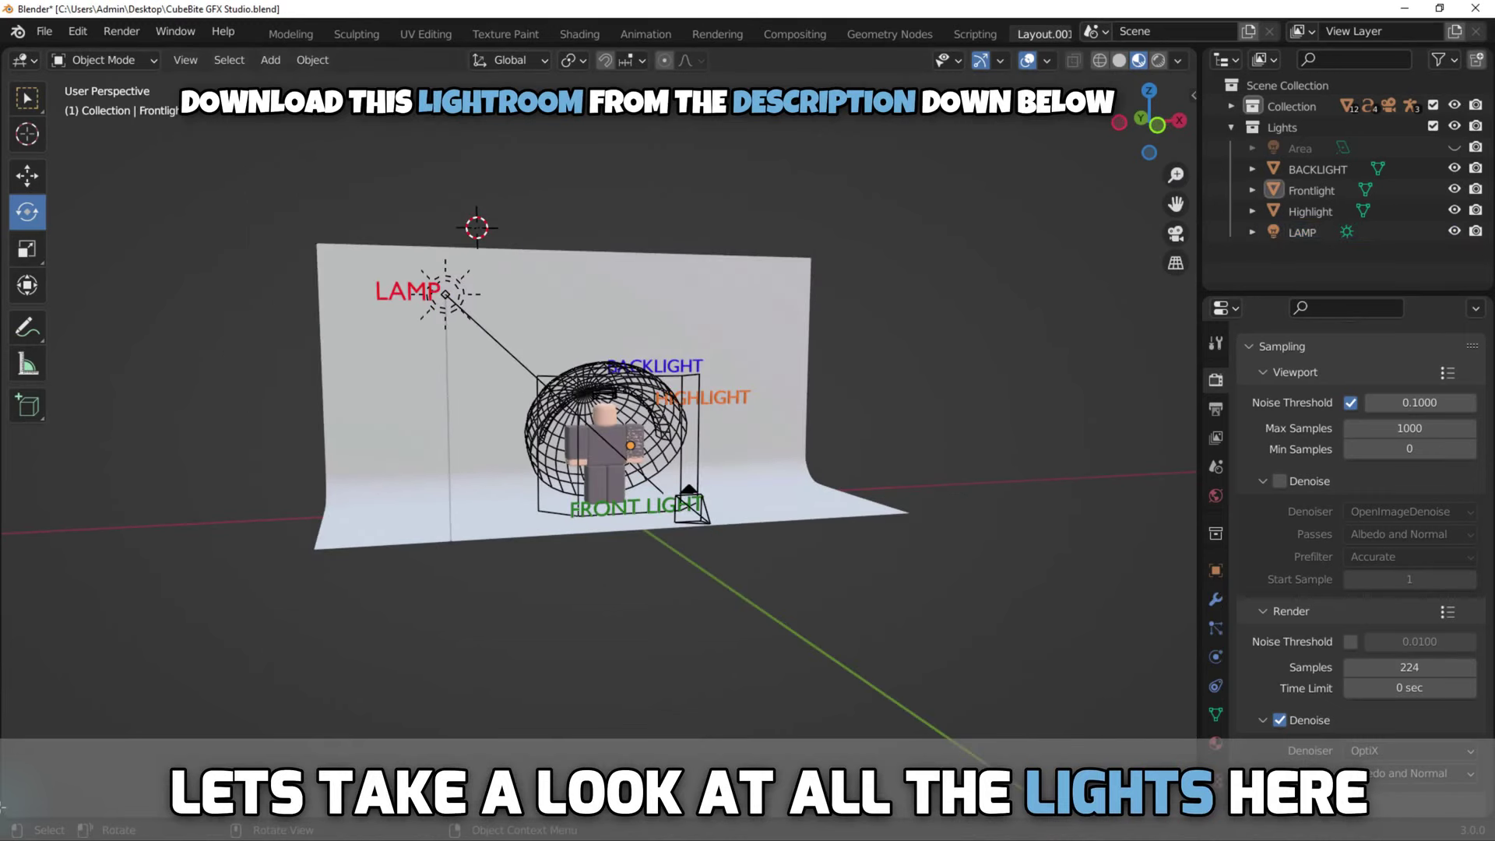
Split into a zoomed rendered camera view on the left and a wider zoomed studio view on the right.
mouse_move(60, 796)
left_mouse_down()
mouse_move(684, 701)
mouse_move(884, 662)
mouse_move(915, 634)
left_mouse_up()
left_click(880, 60)
left_click(184, 60)
left_click(899, 233)
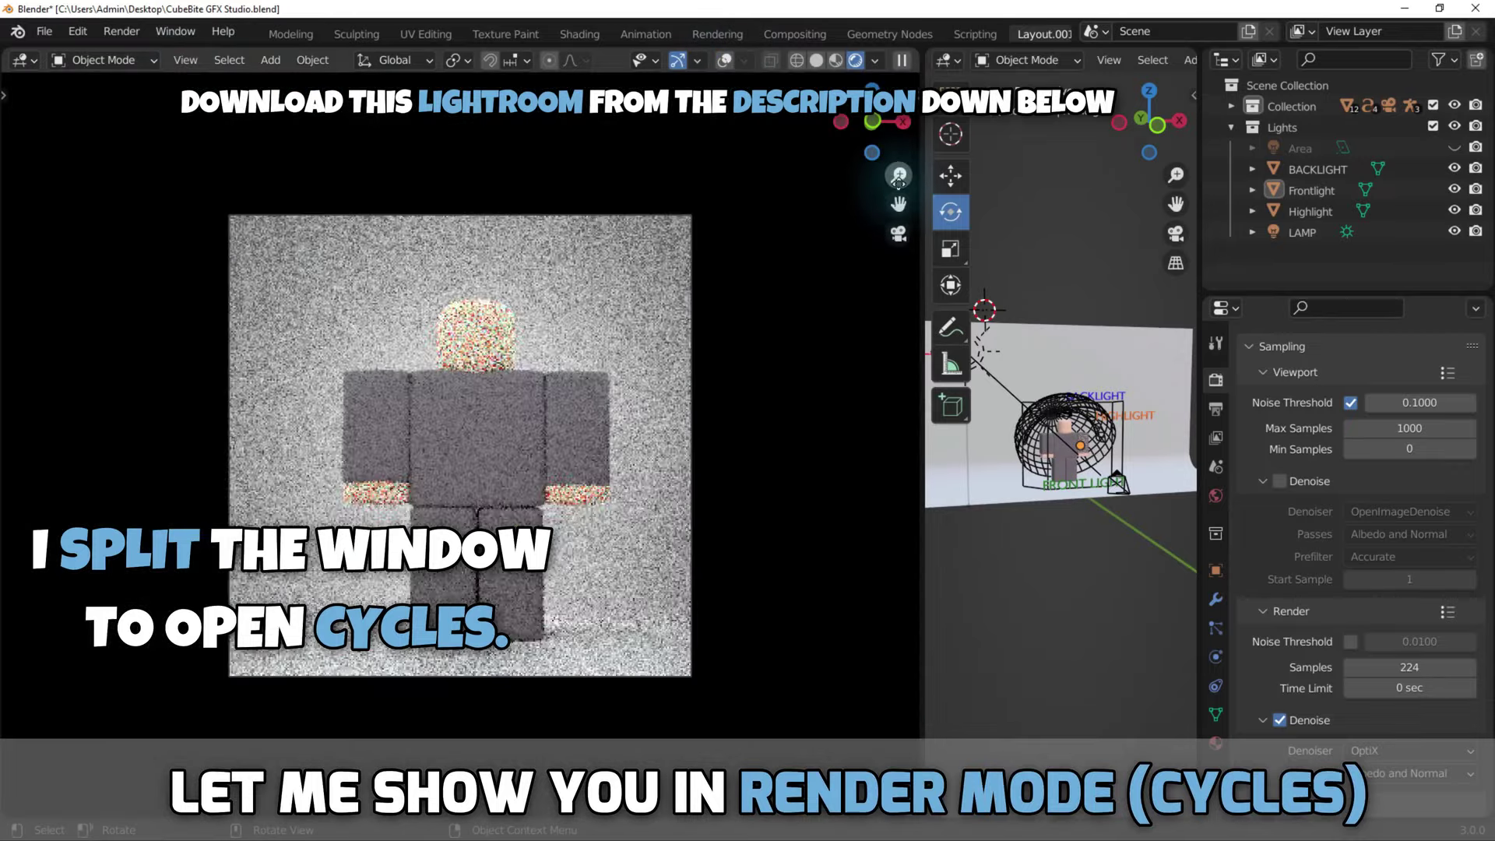
left_click_drag(898, 177, 897, 148)
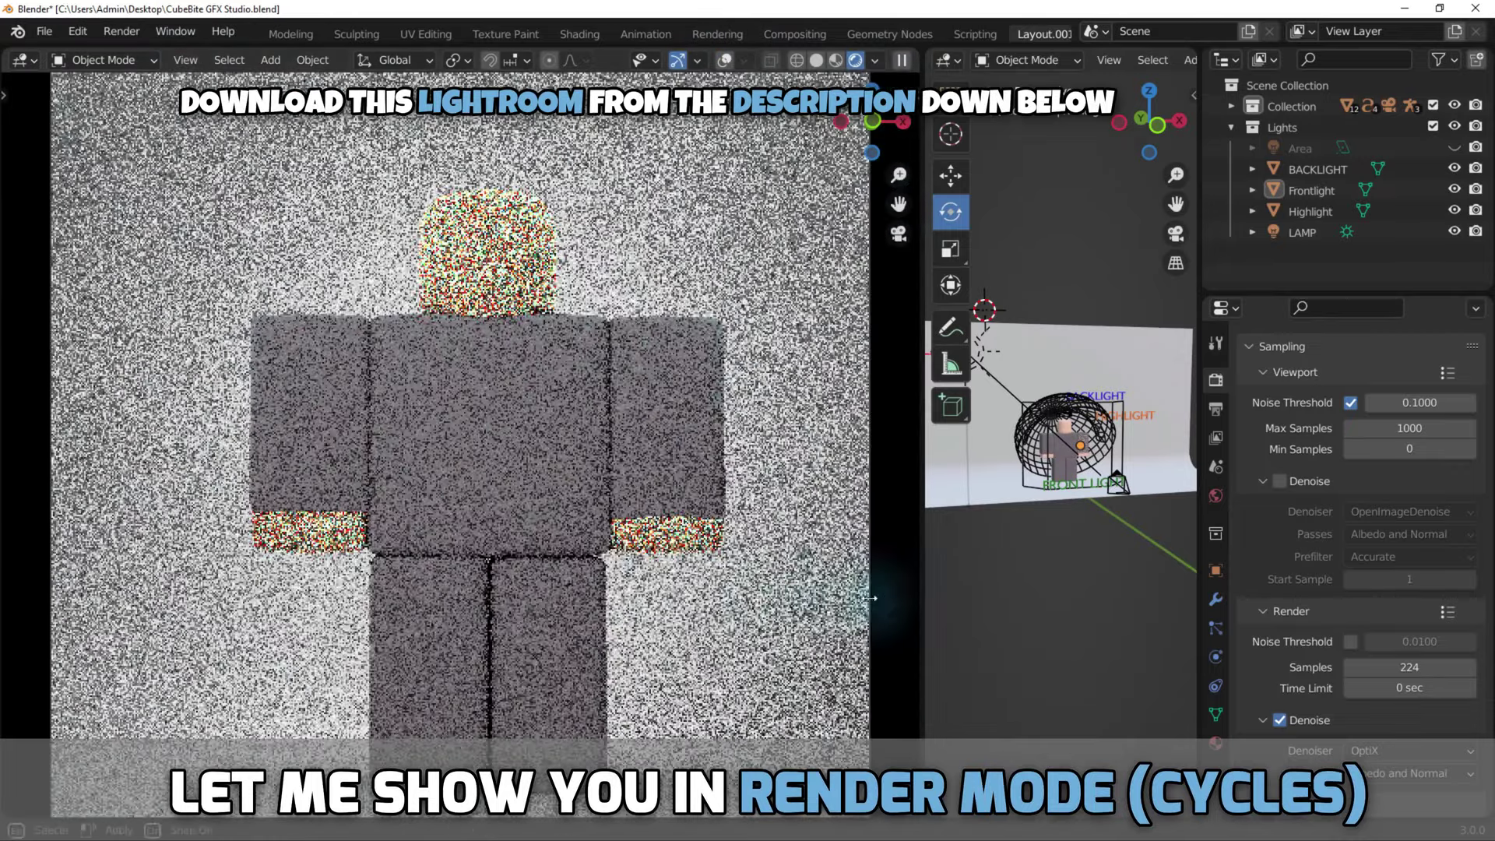
left_click_drag(923, 312, 554, 311)
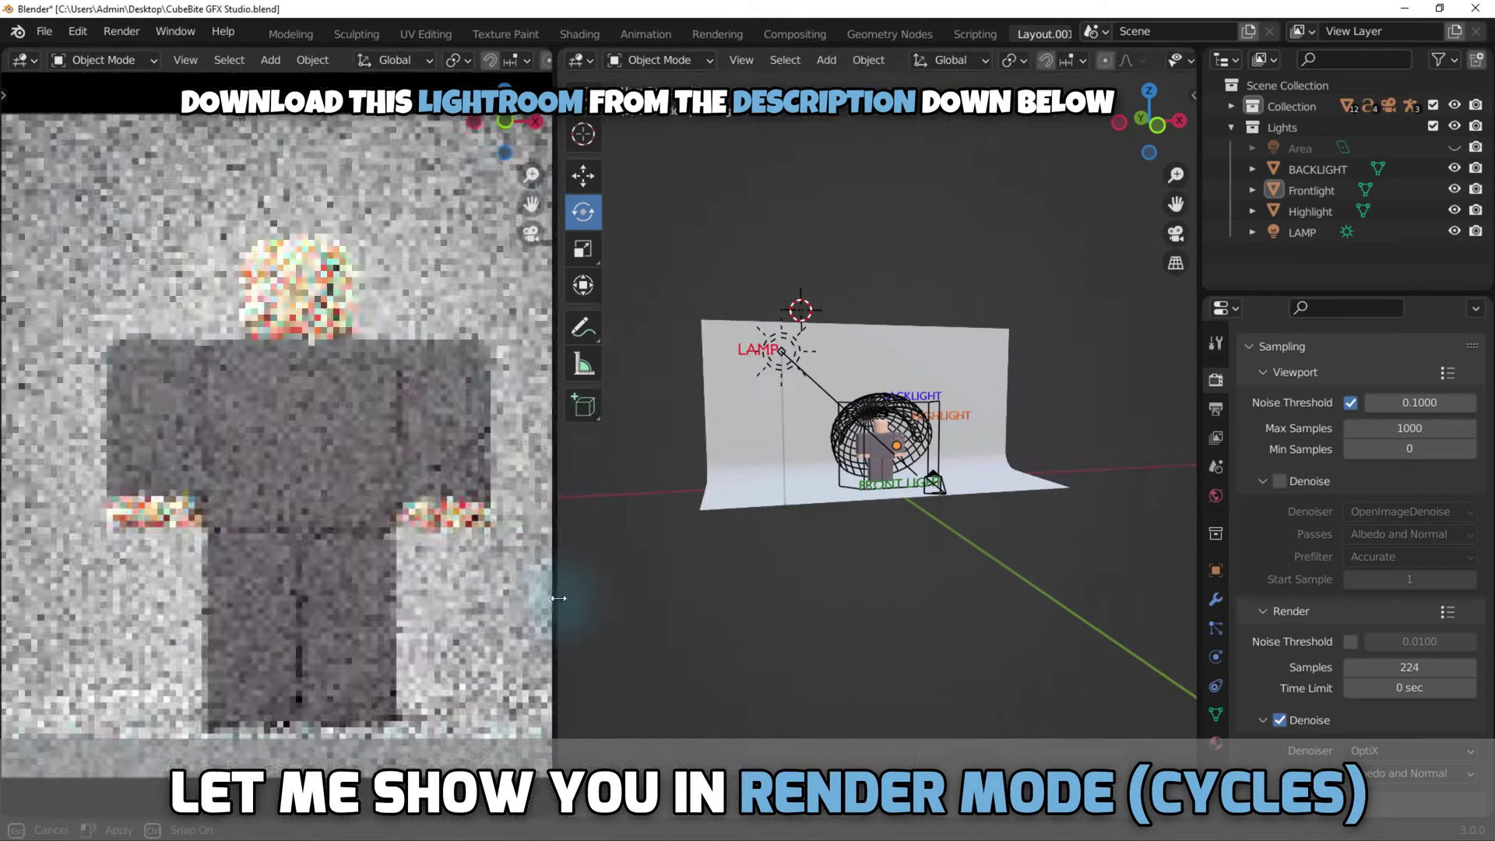
left_click_drag(1174, 176, 1174, 132)
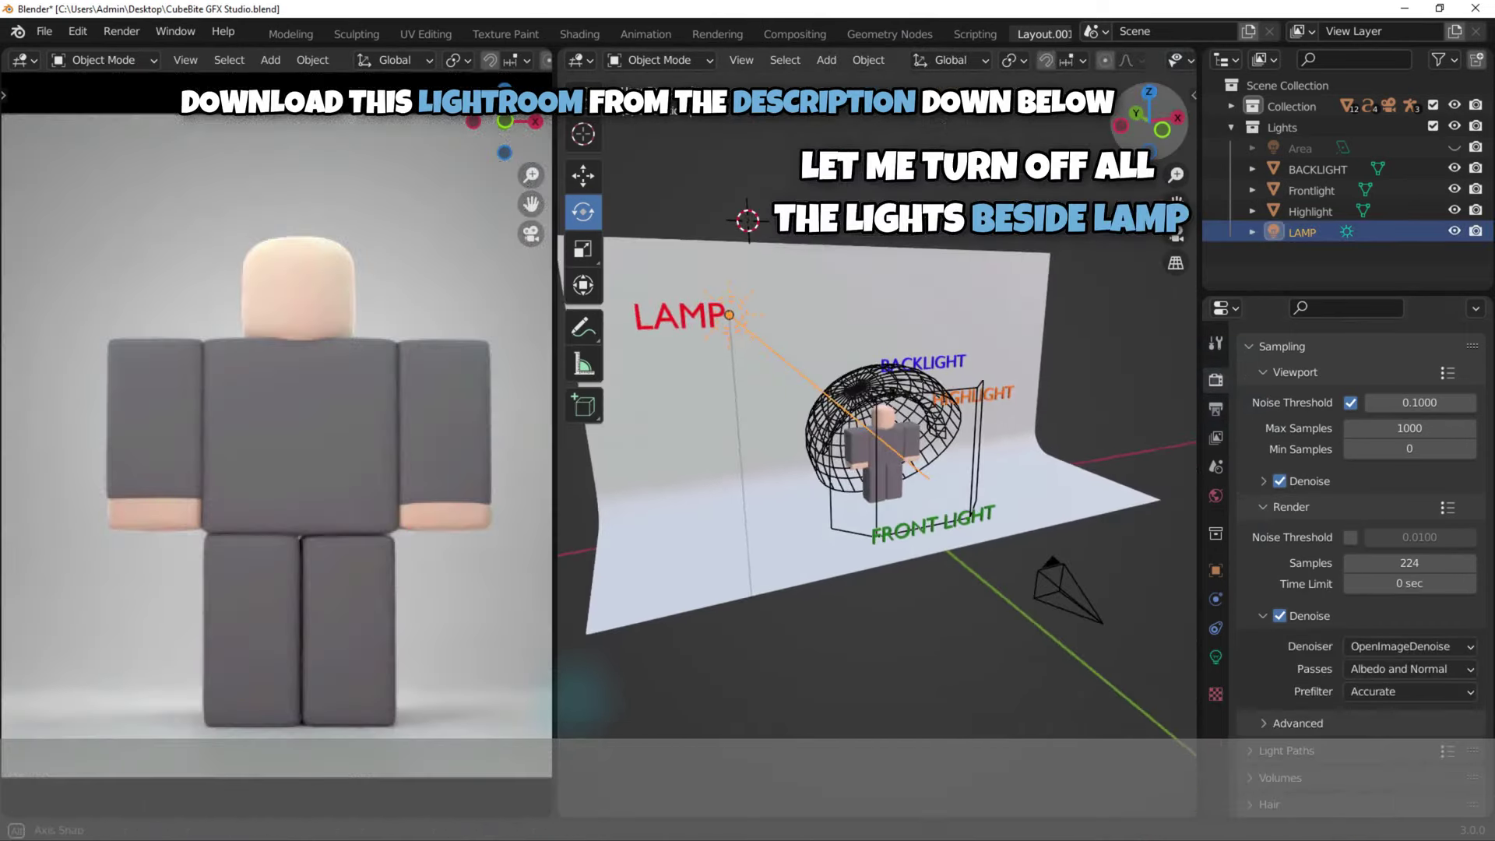
Hide BACKLIGHT, Frontlight, Highlight and LAMP, then re-enable only BACKLIGHT.
left_click(1453, 168)
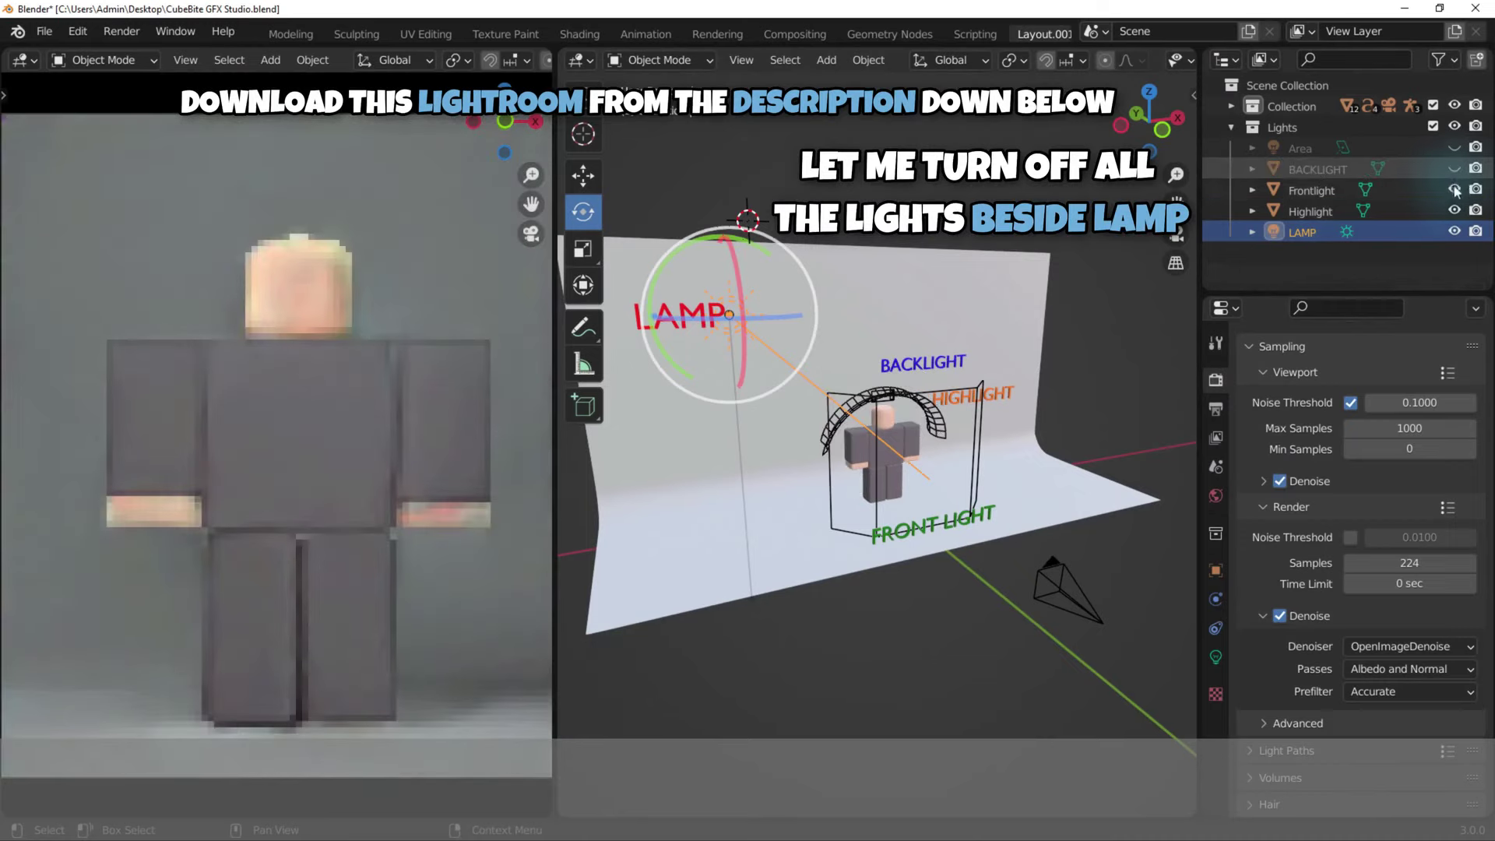
left_click(1453, 211)
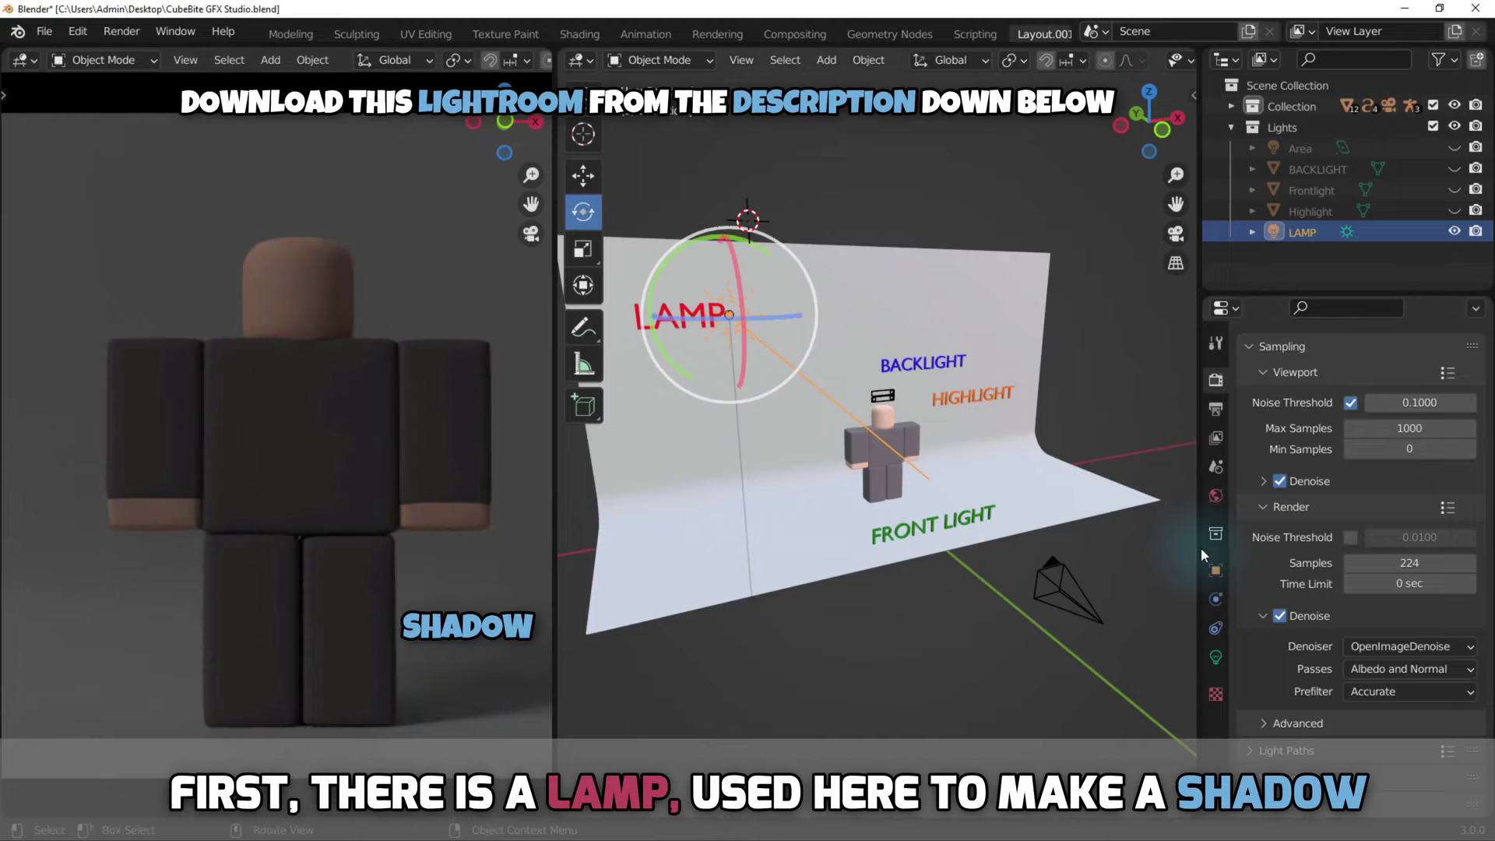
left_click(1454, 232)
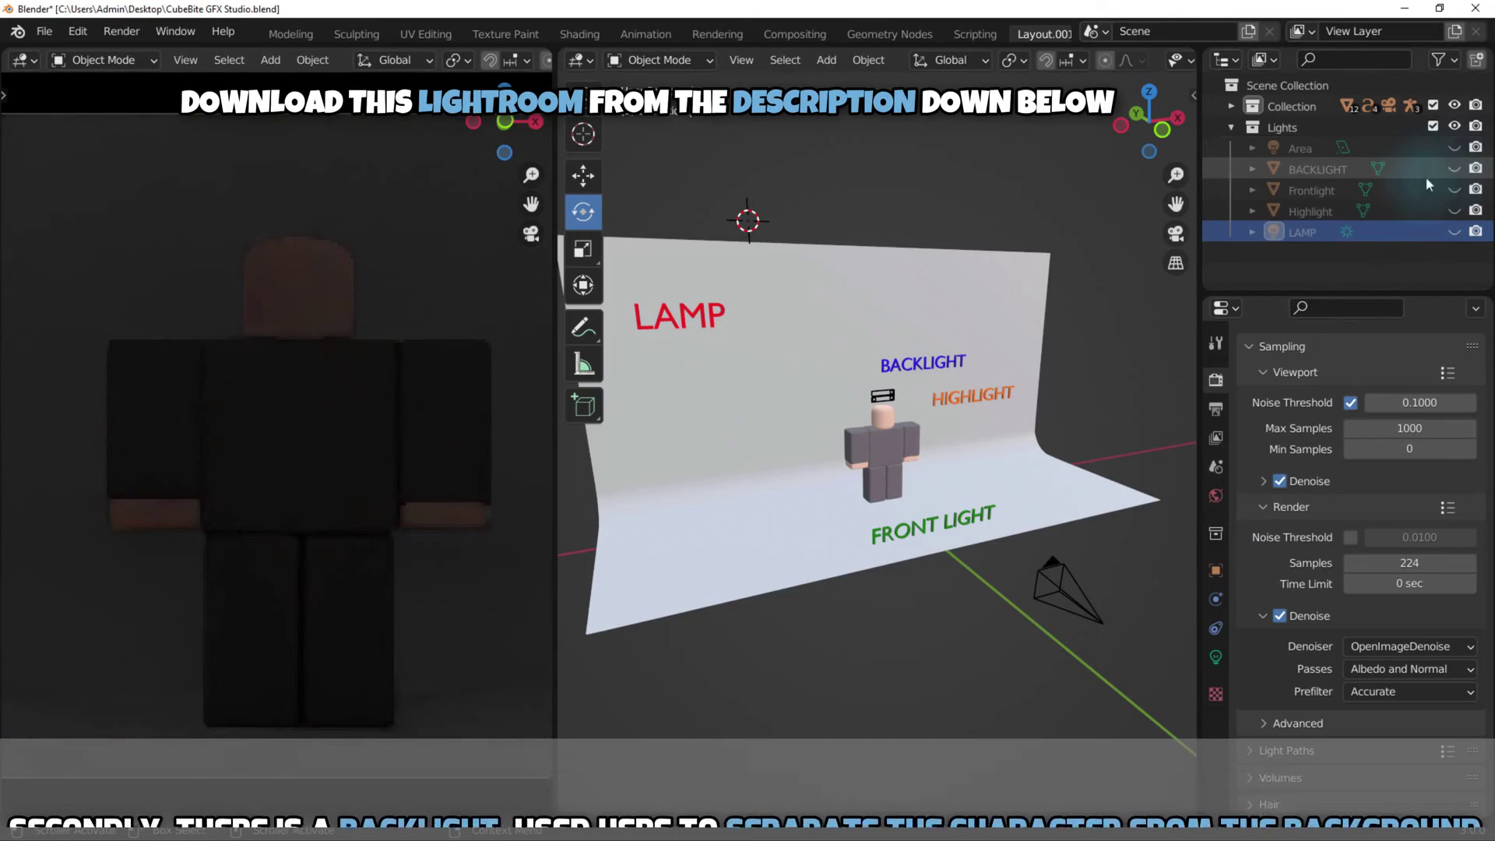
left_click(1454, 169)
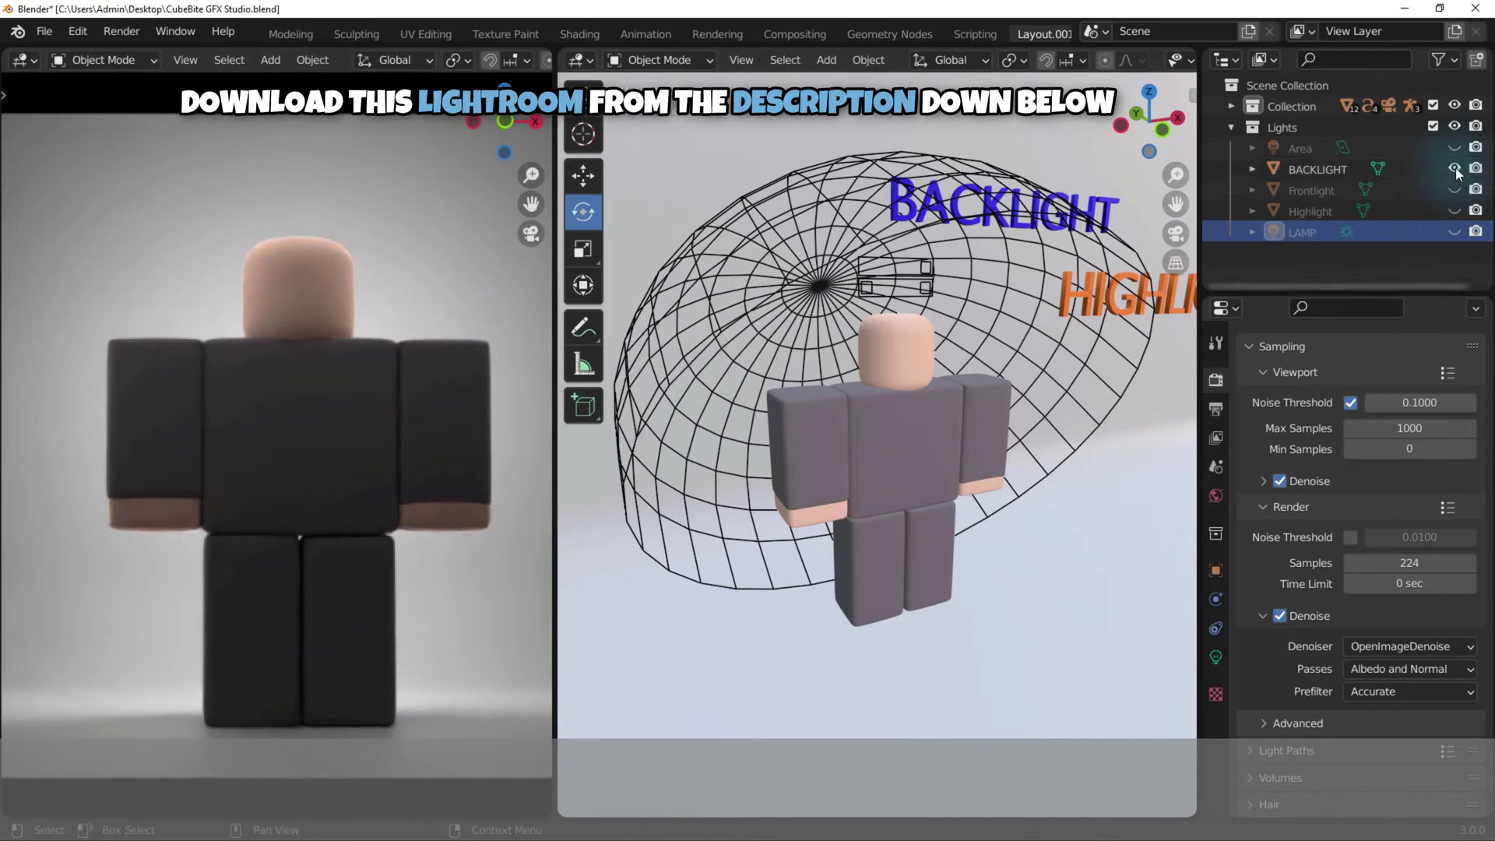
Hide BACKLIGHT, then show and select the Highlight light.
left_click(1454, 168)
left_click(1453, 210)
left_click(843, 247)
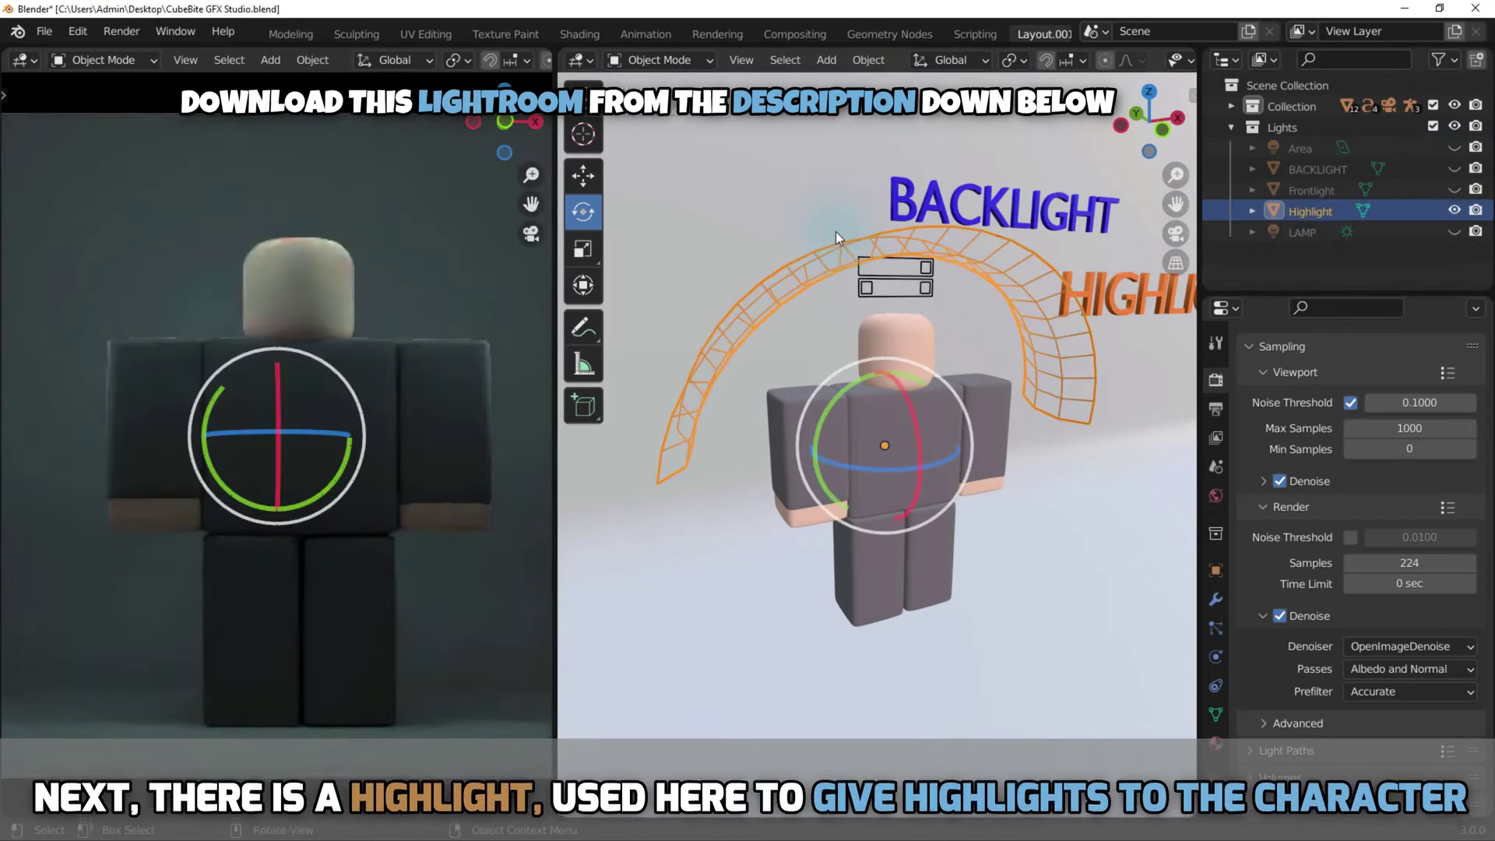
Change the Highlight's emission colour to light green, then shift it toward pink.
left_click(1217, 747)
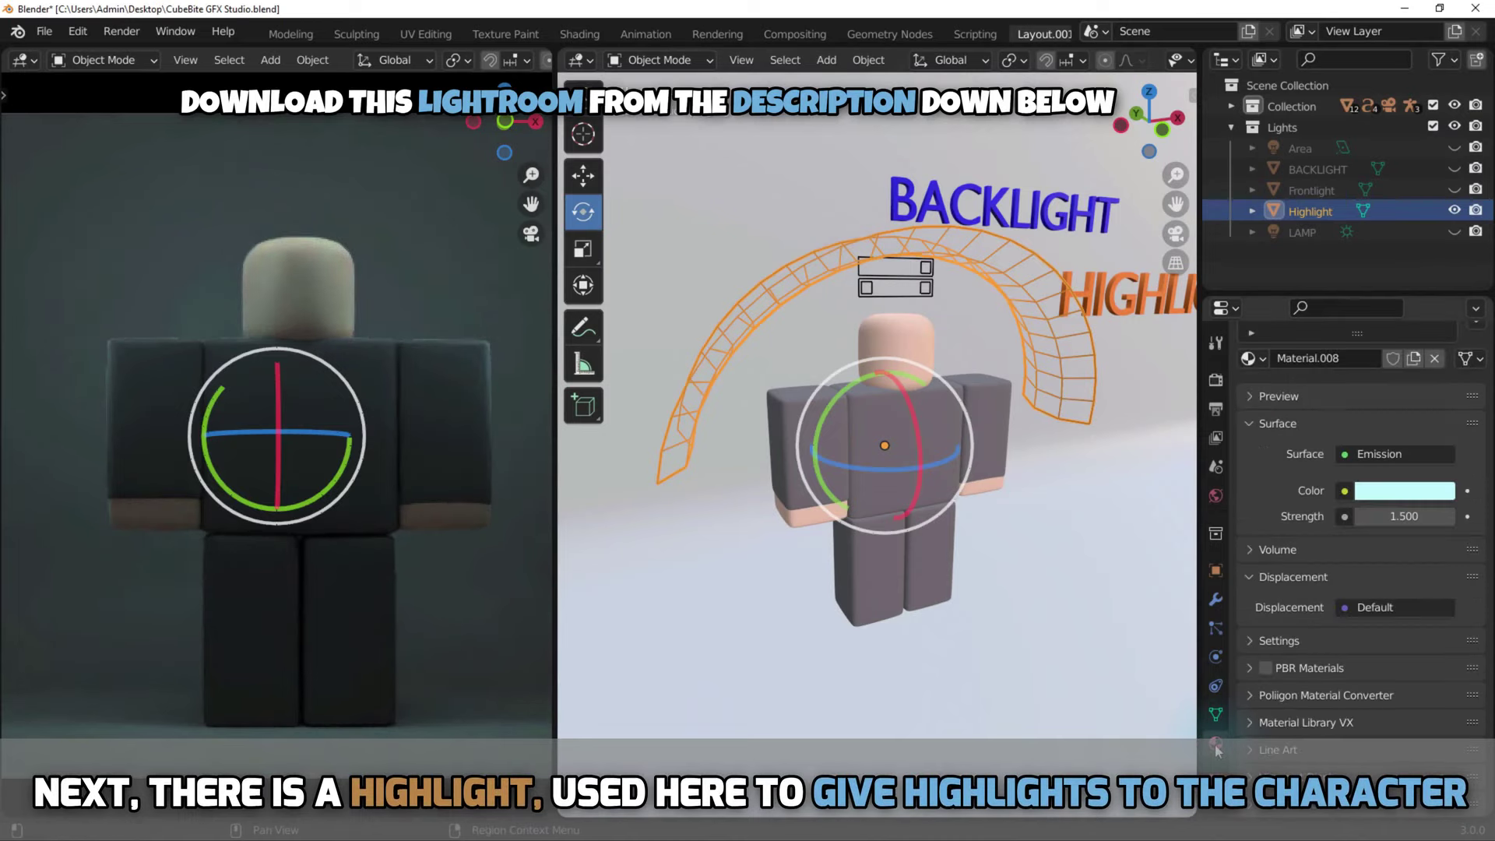
left_click(1372, 492)
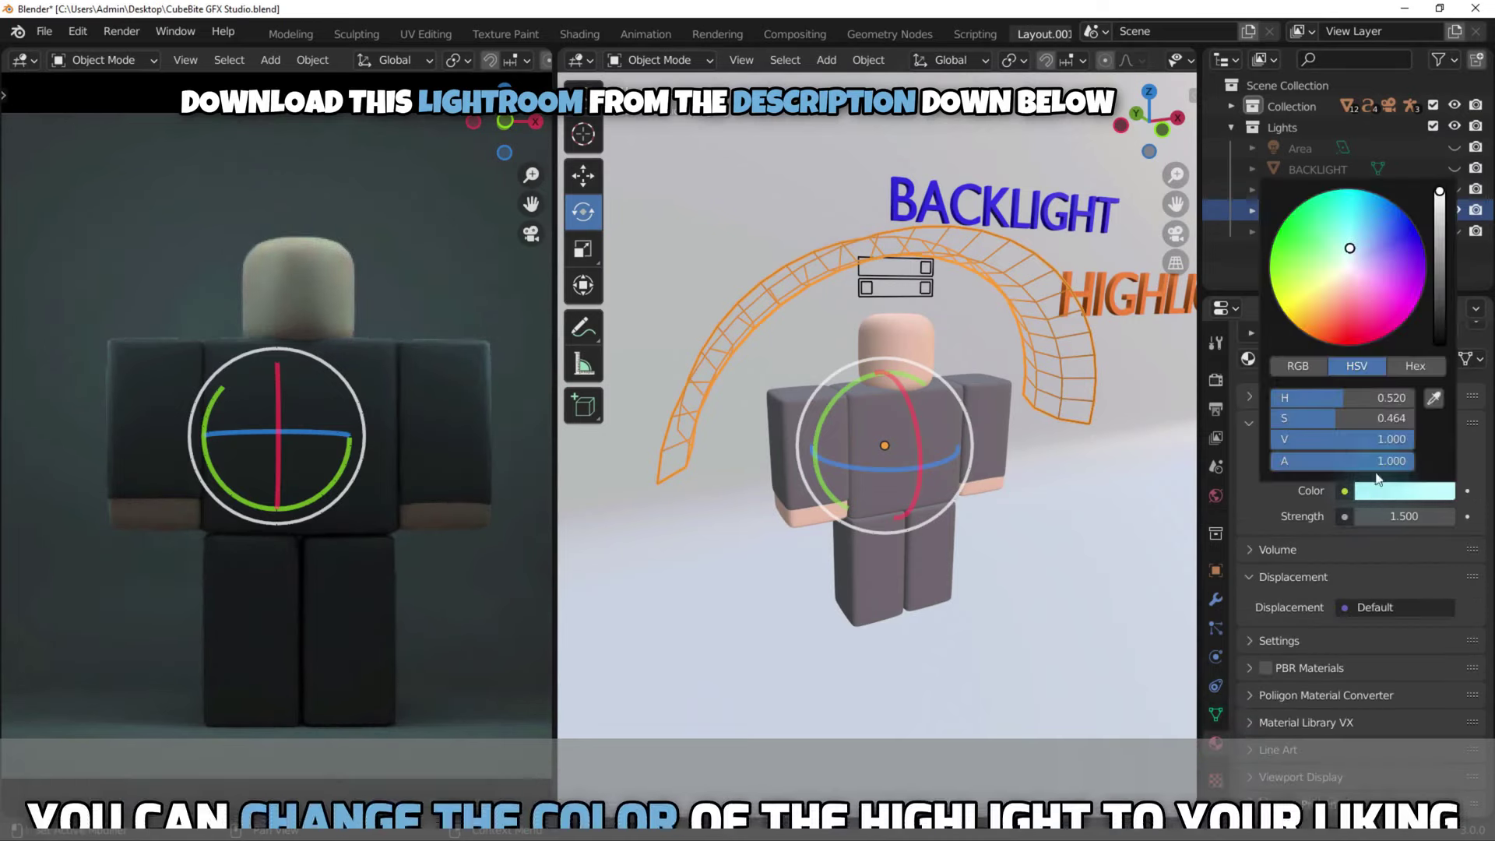
left_click_drag(1349, 249, 1333, 265)
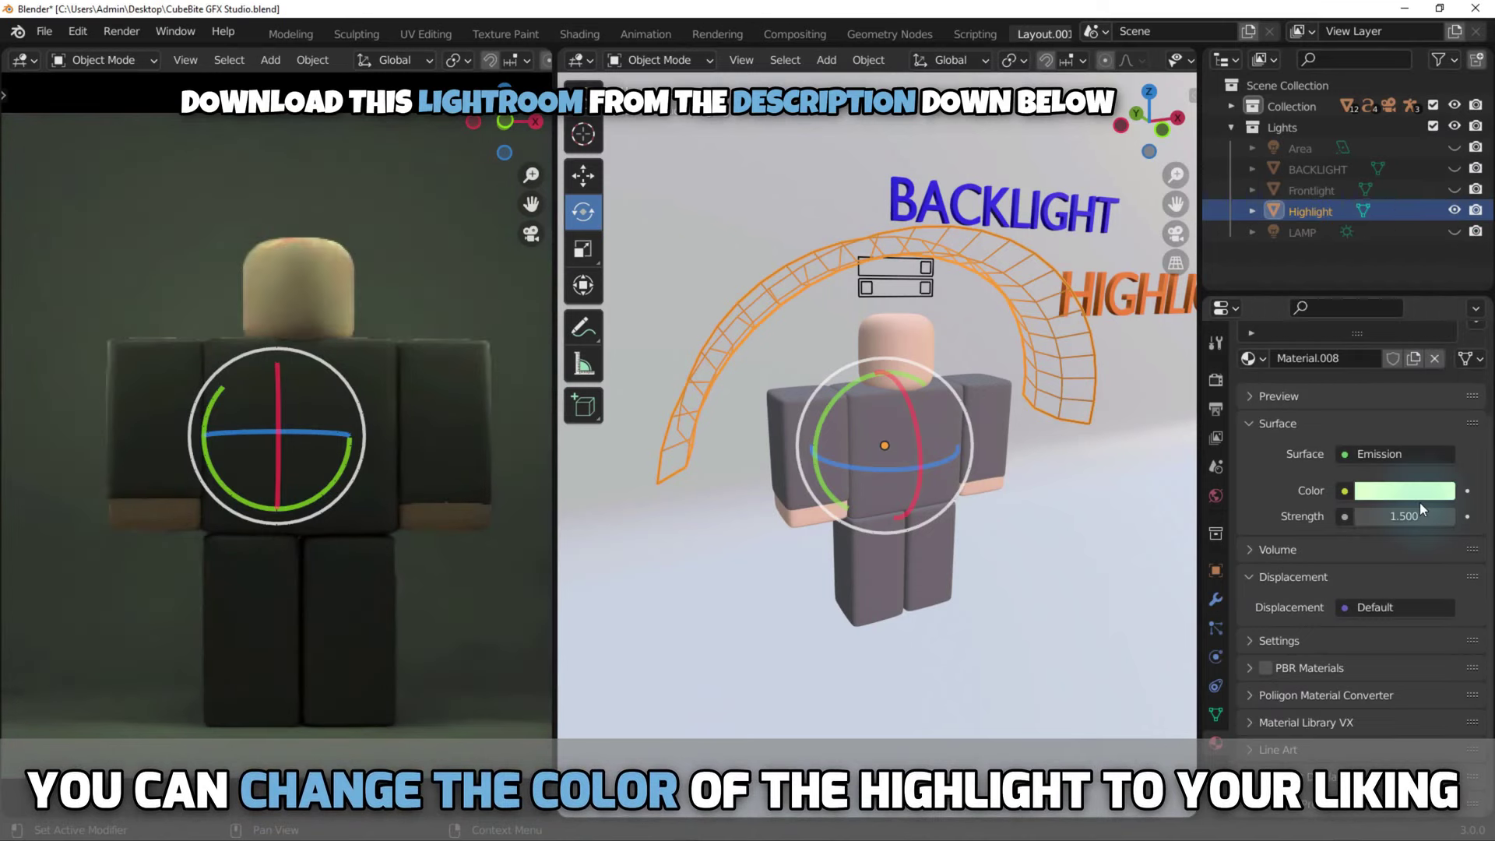
left_click(1413, 491)
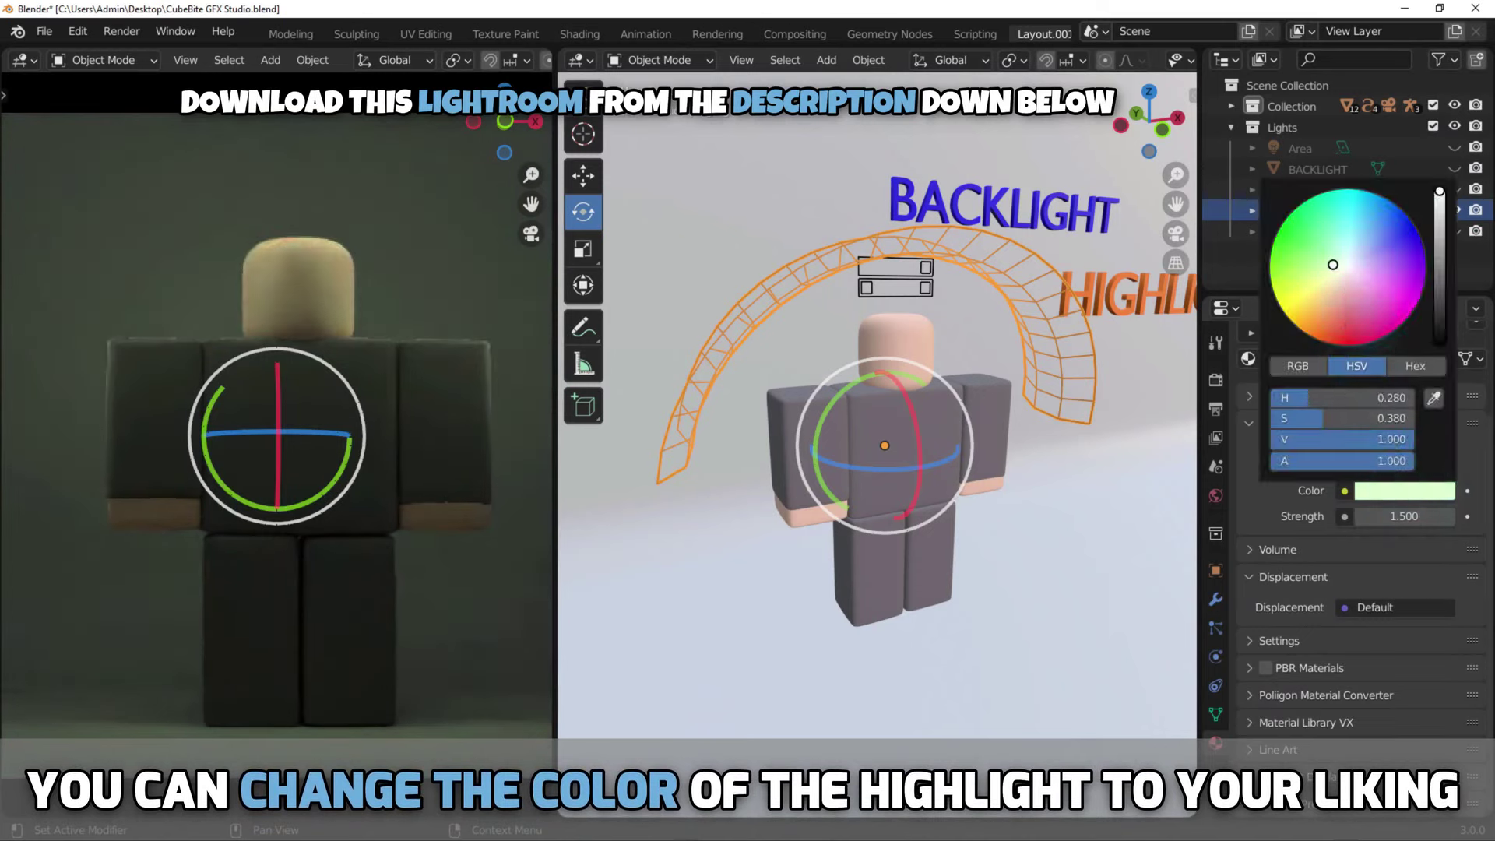
left_click_drag(1333, 265, 1359, 269)
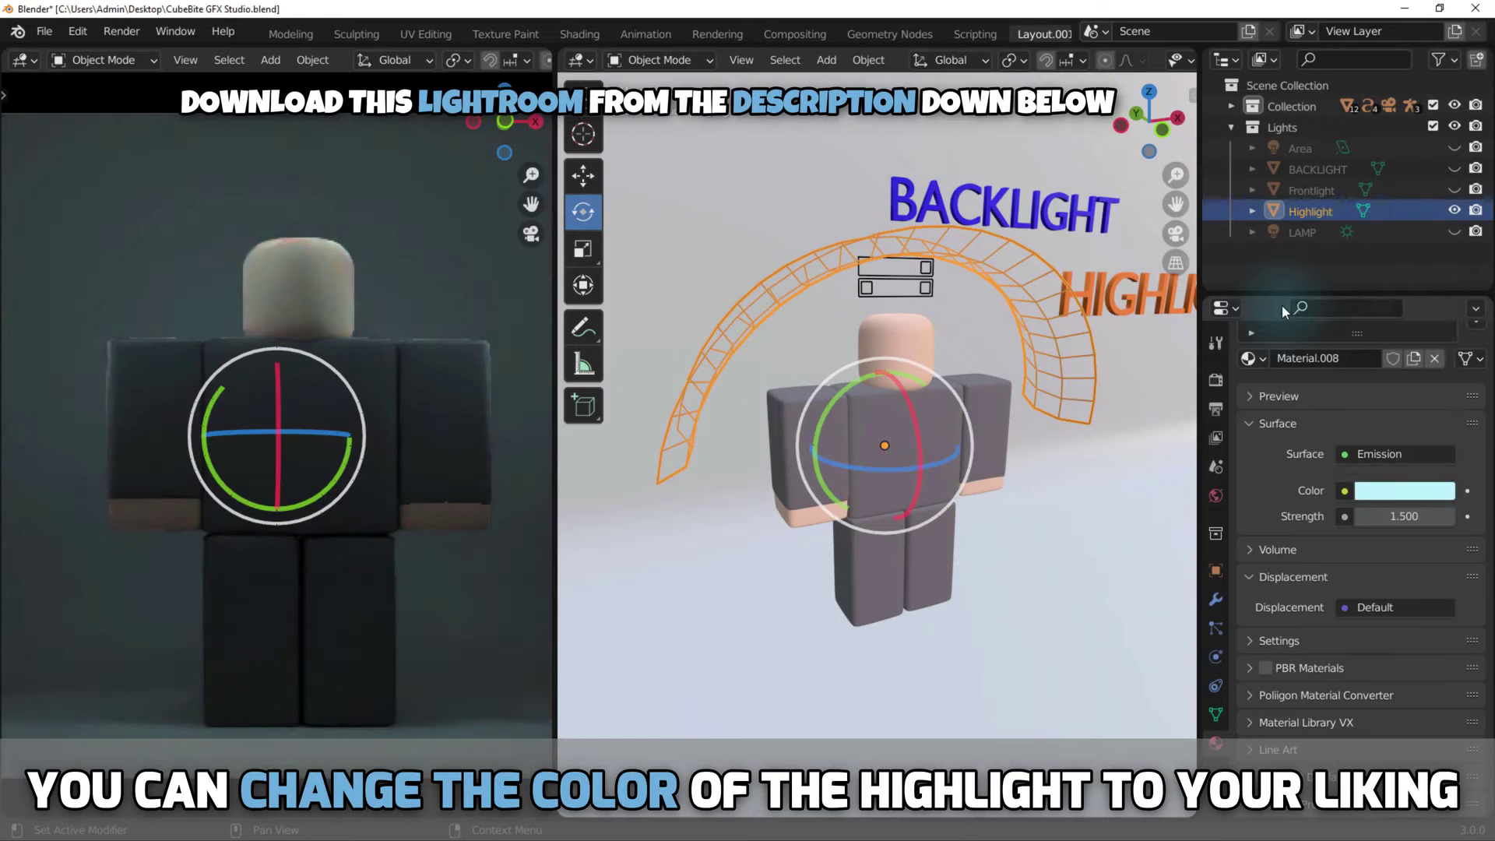
Hide Highlight, then show and select the Frontlight light.
left_click(1453, 210)
left_click(1454, 189)
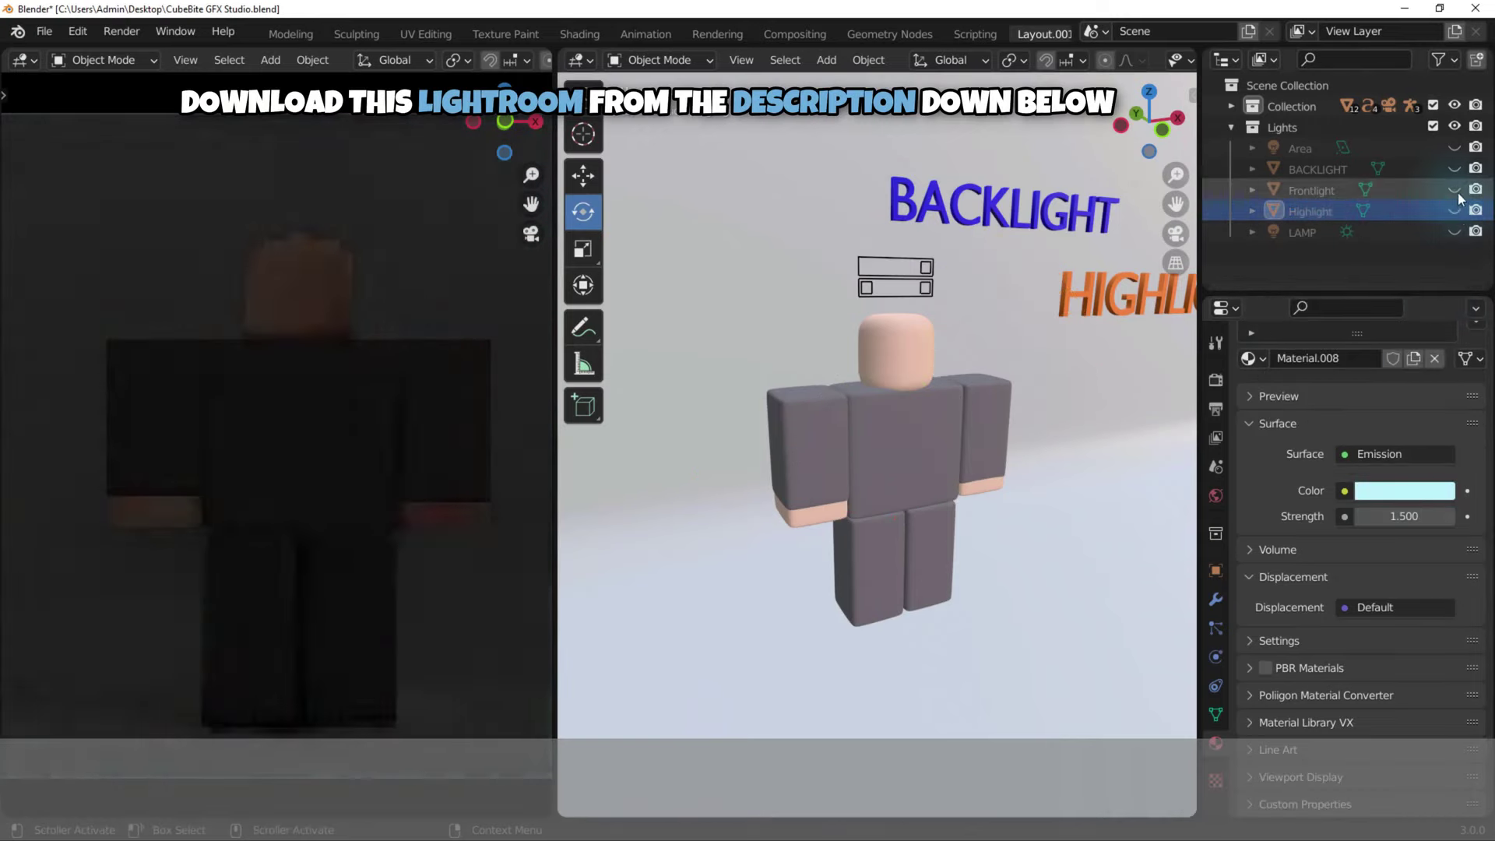
left_click(907, 367)
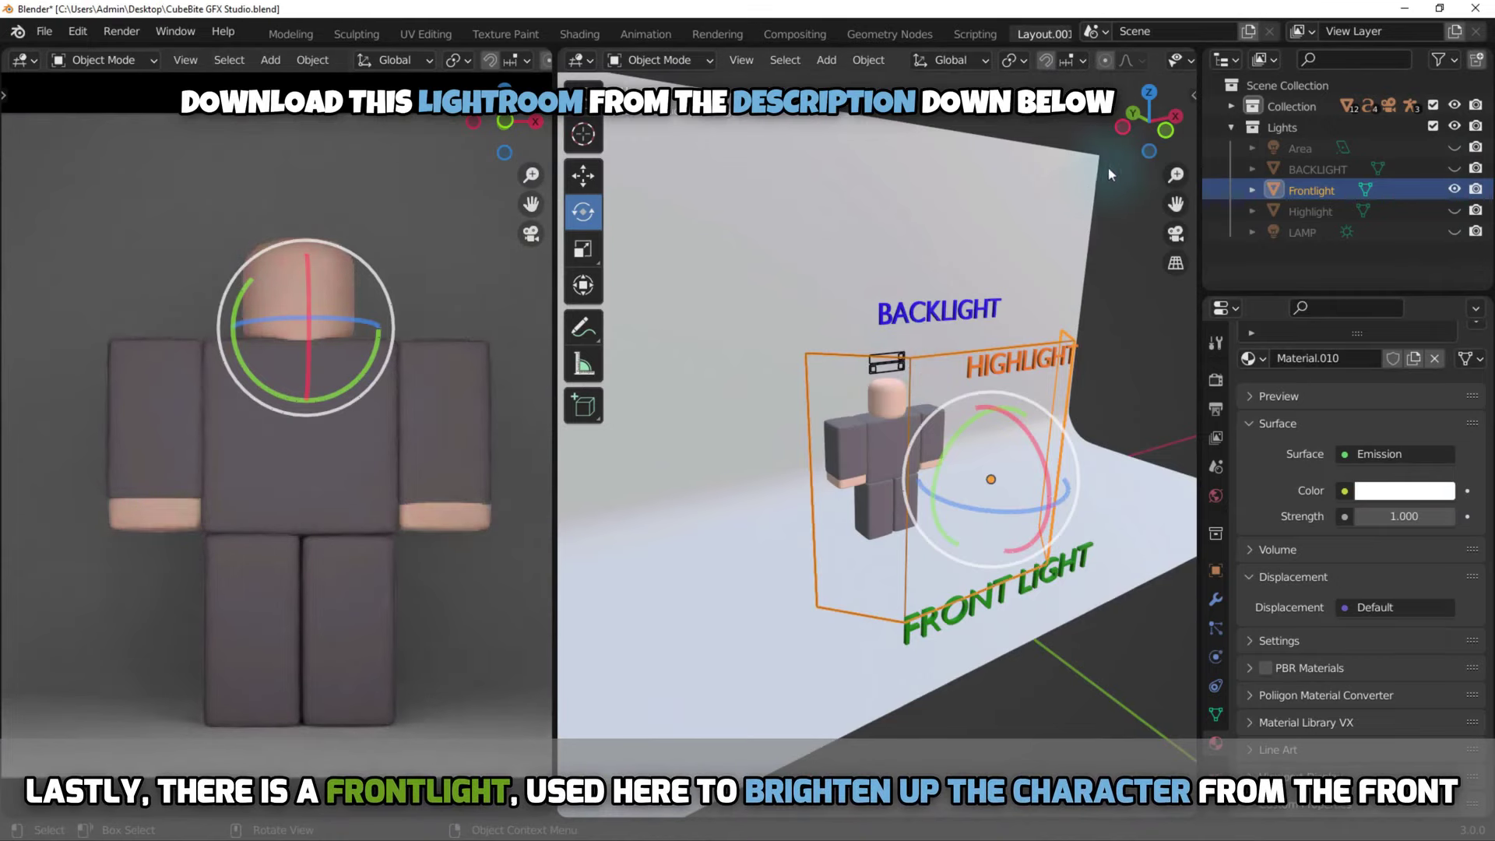
Orbit to face the character and switch BACKLIGHT, Highlight and LAMP back on.
mouse_move(1170, 116)
left_mouse_down()
mouse_move(1121, 124)
mouse_move(1139, 112)
left_mouse_up()
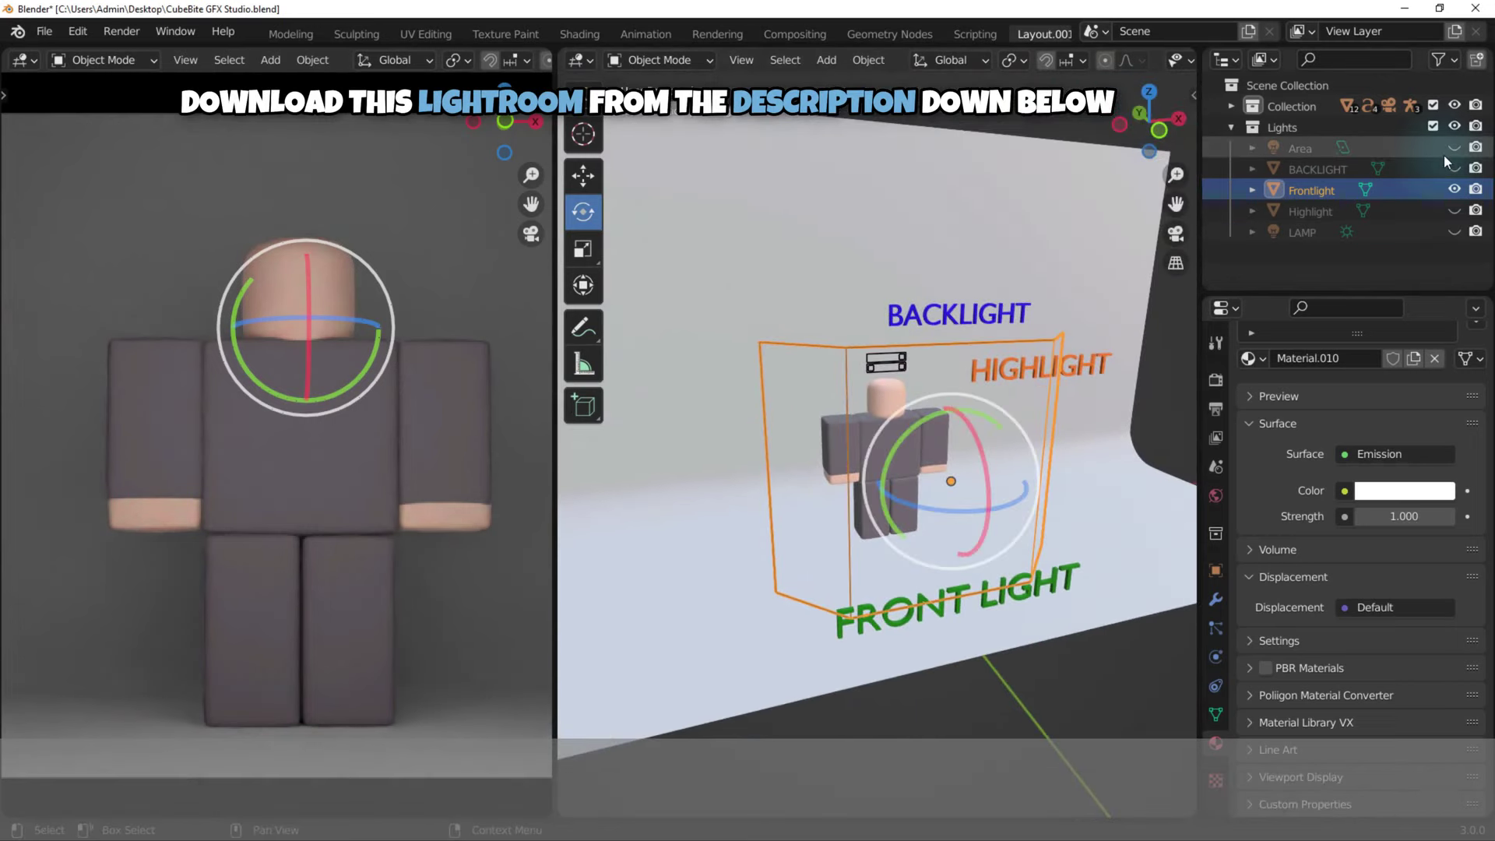
left_click(1452, 210)
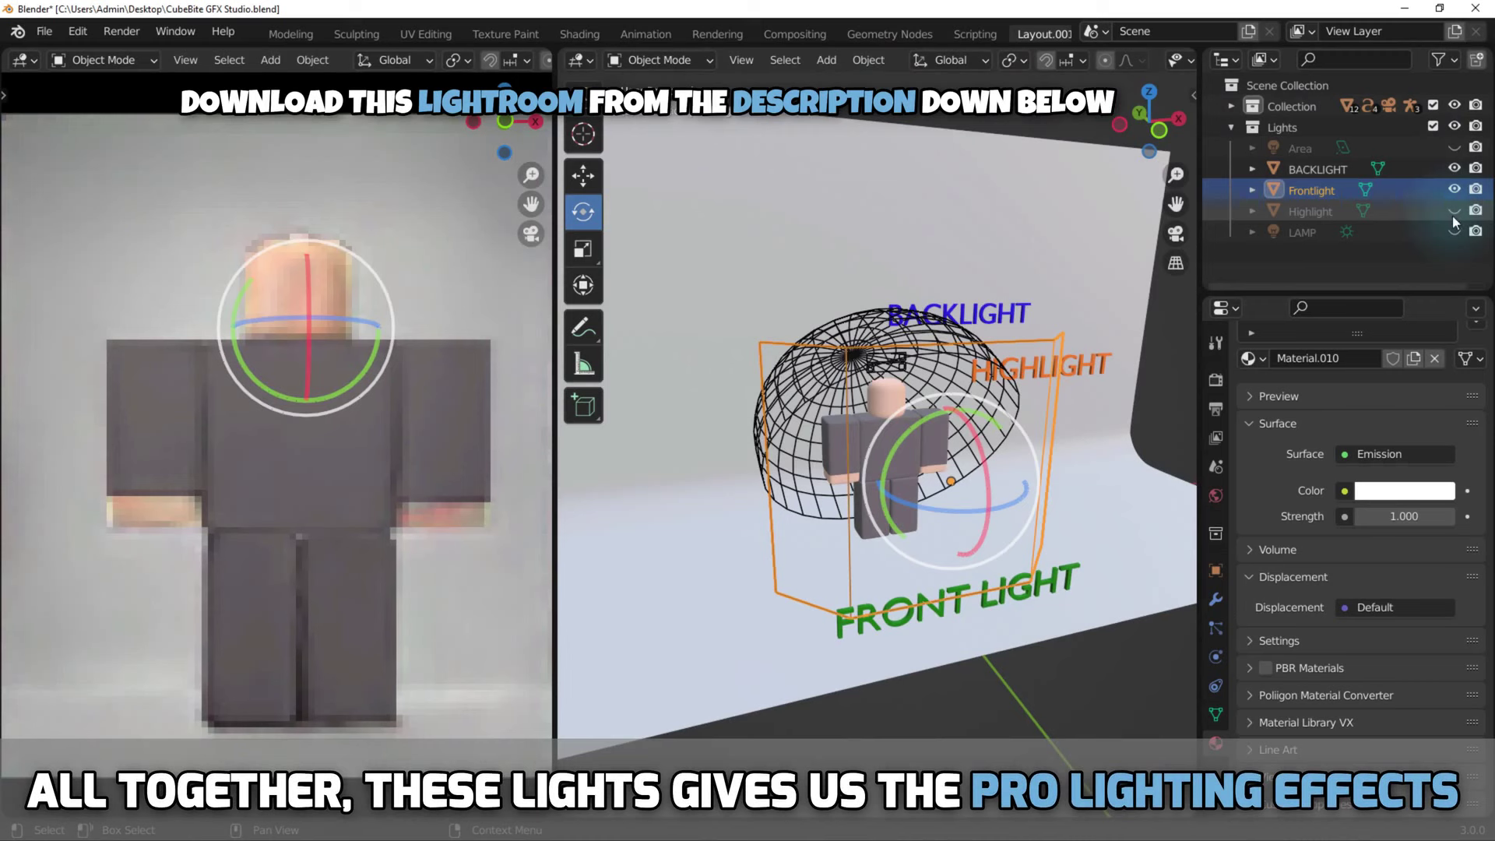
left_click(1452, 232)
left_click(1144, 202)
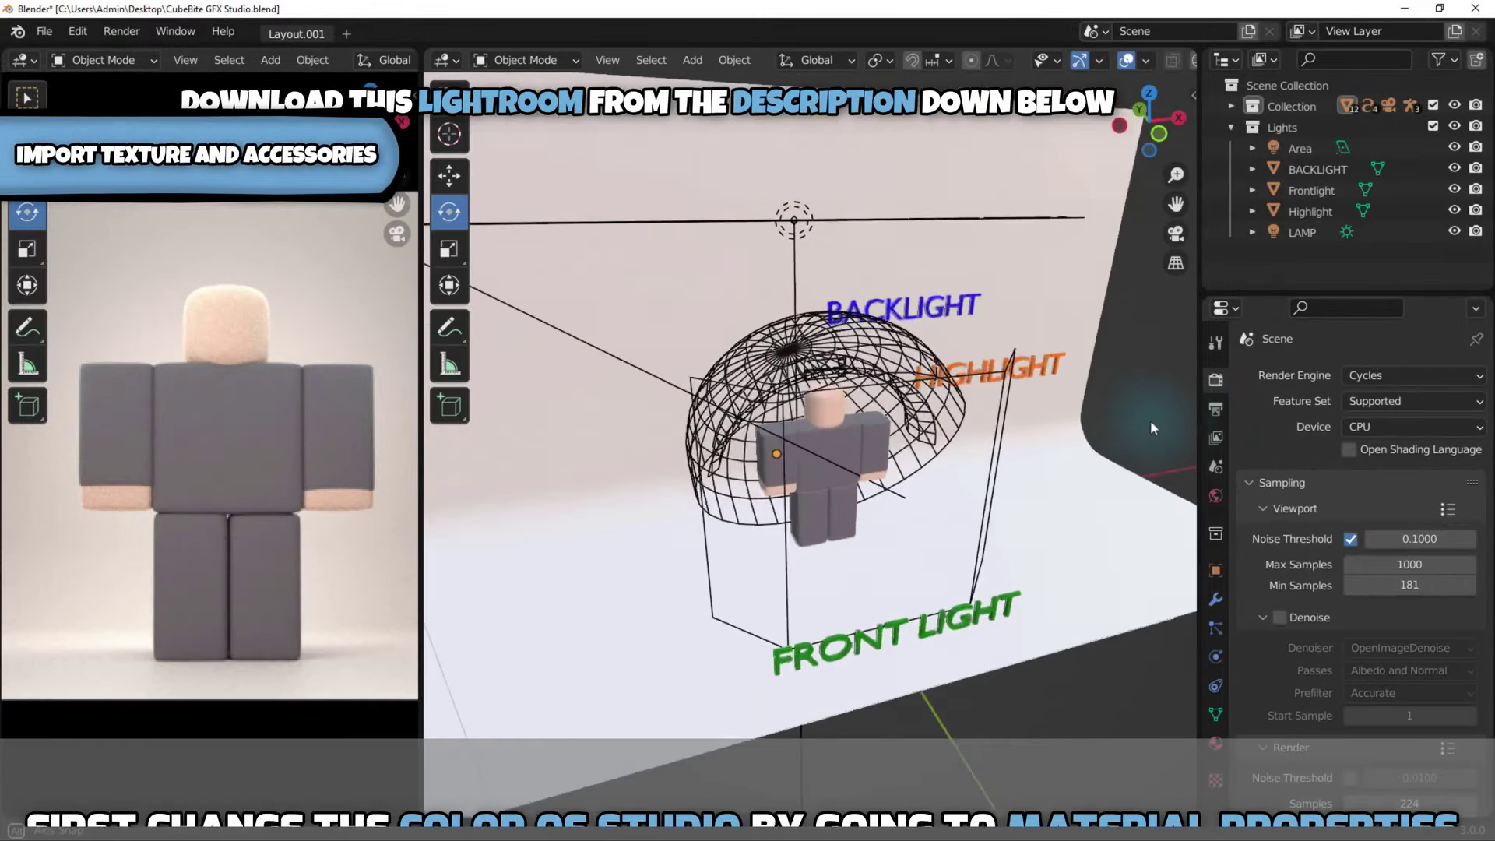
Select the STUDIO backdrop and set its Material.005 base colour to light blue.
left_click(625, 327)
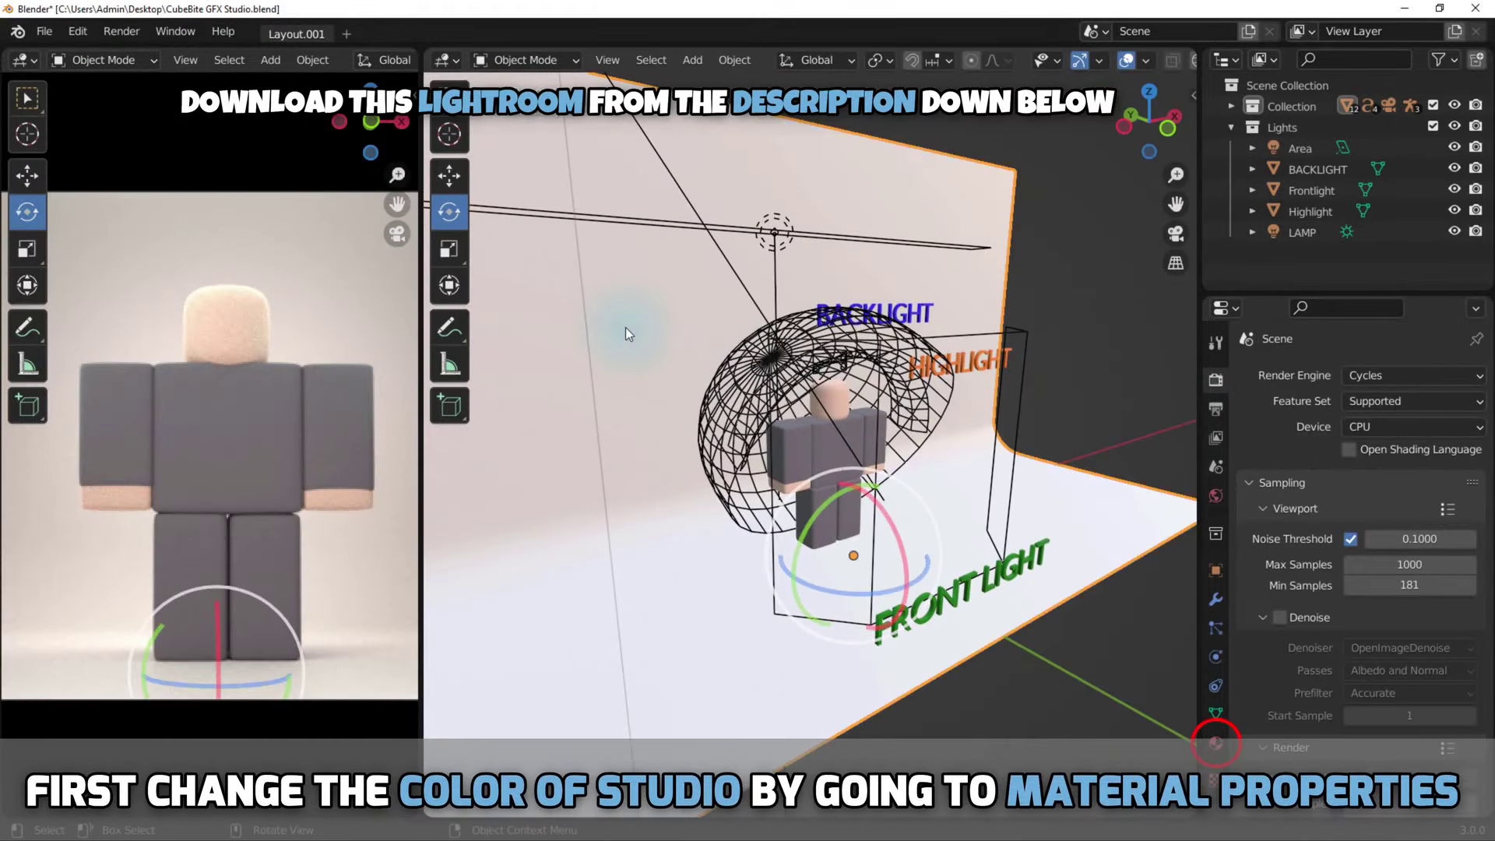
left_click(1216, 745)
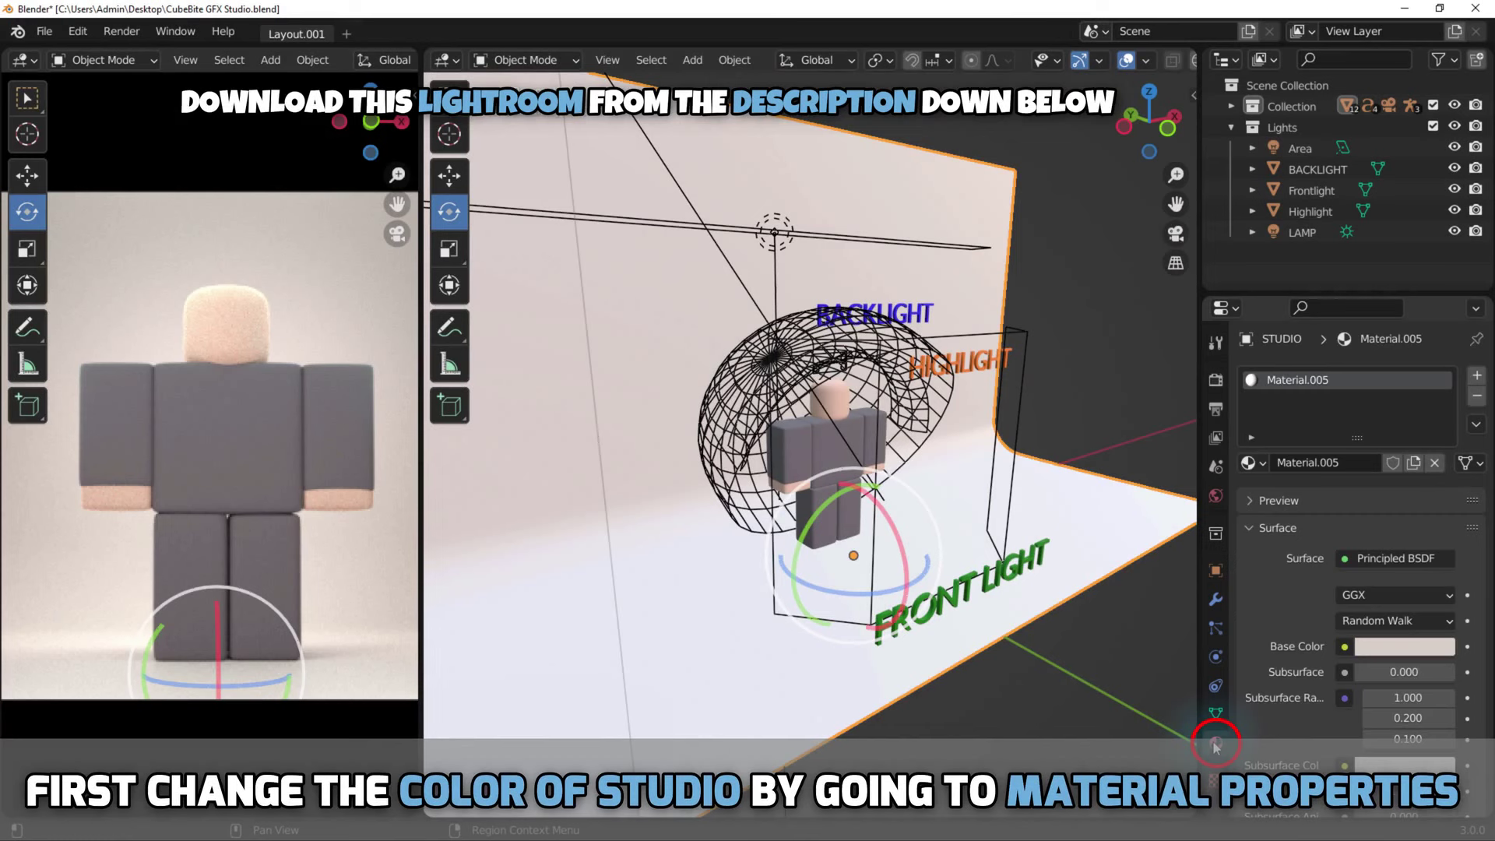
left_click(1401, 647)
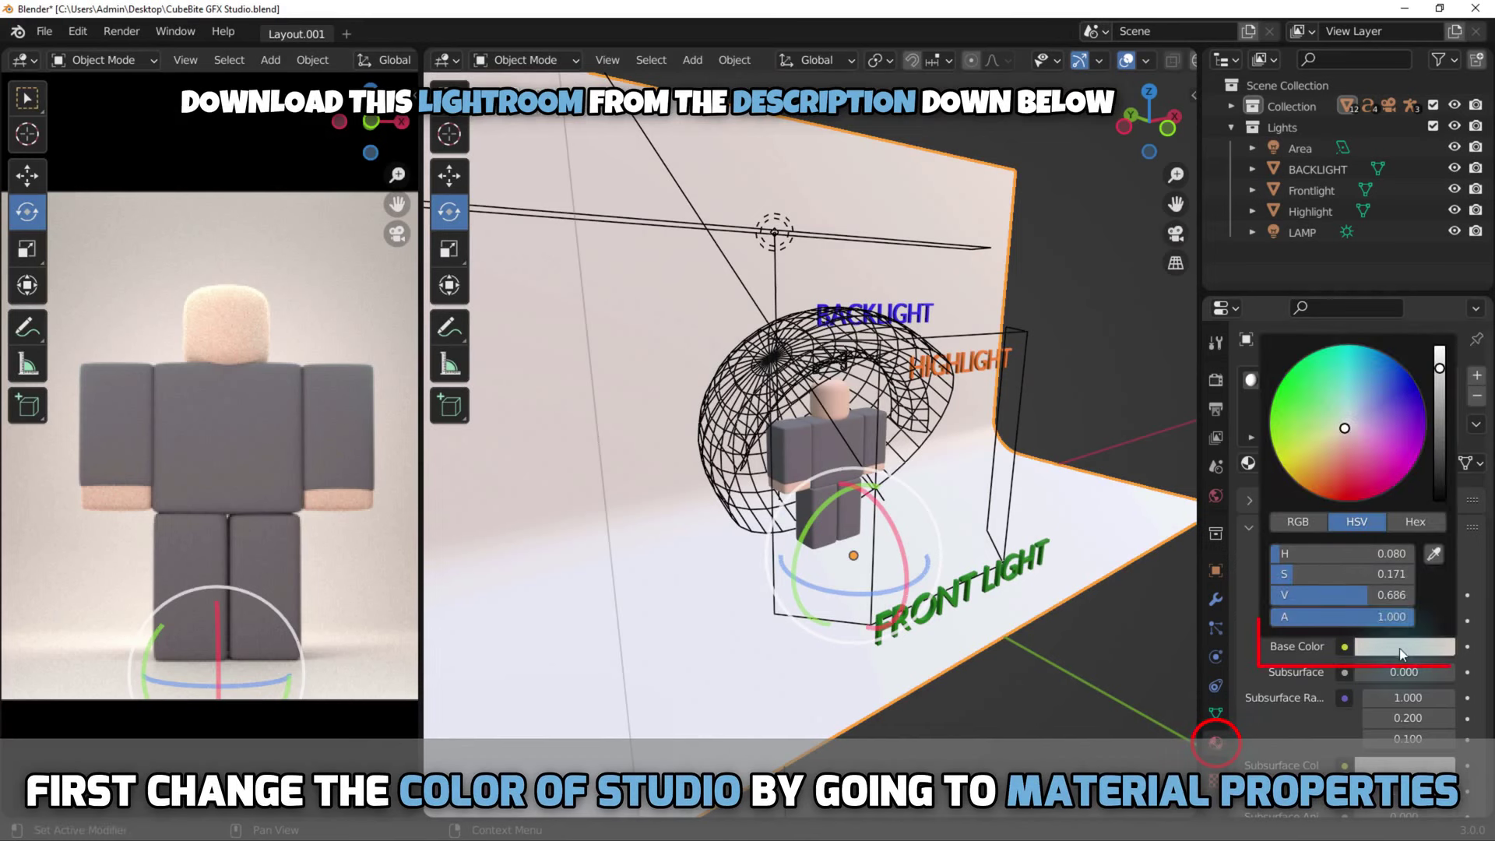
left_click(1356, 406)
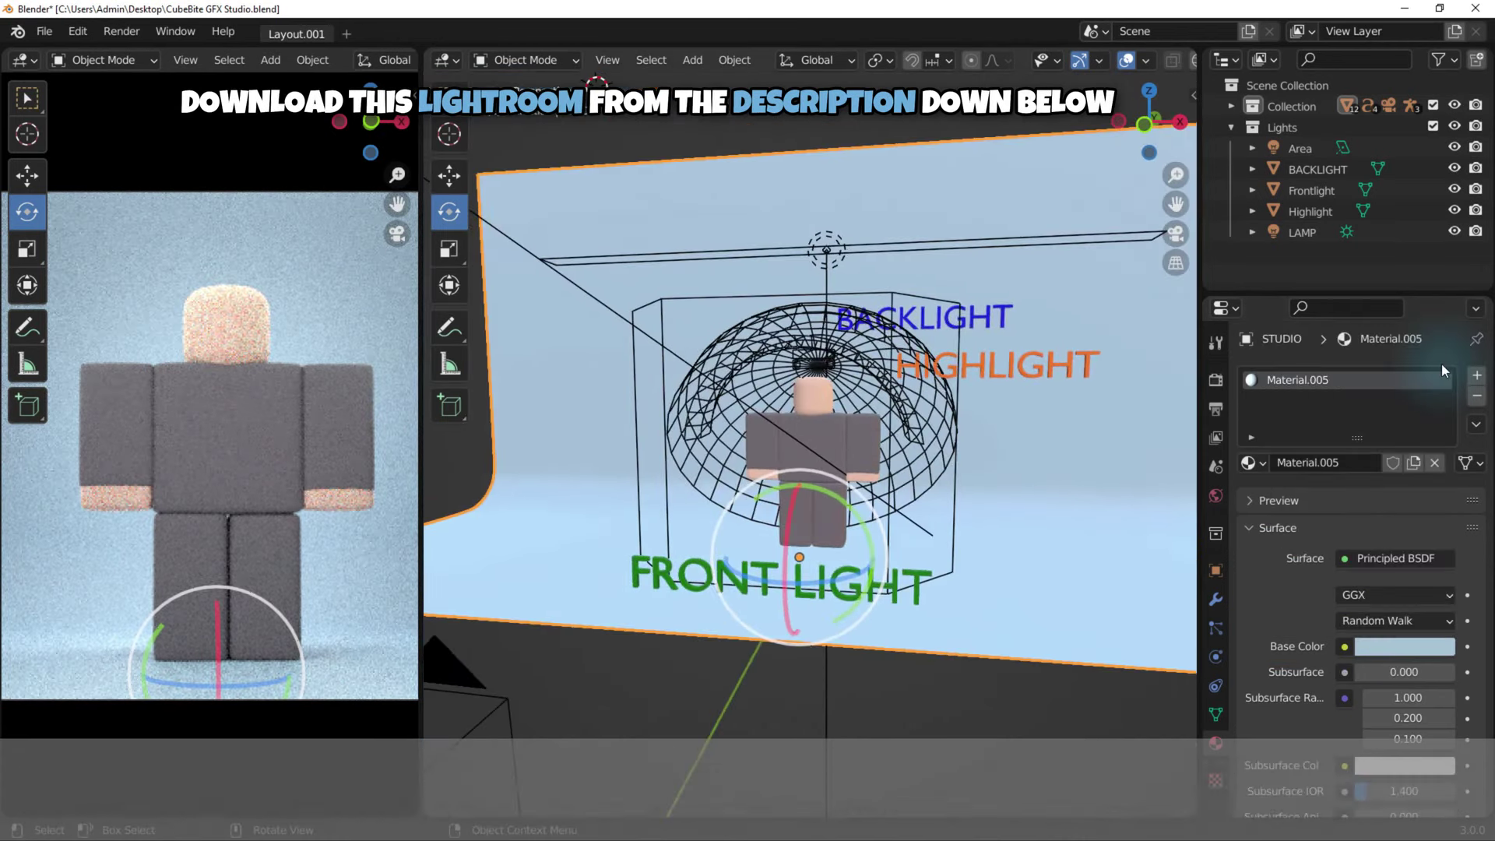
middle_click_drag(1163, 484, 1095, 399)
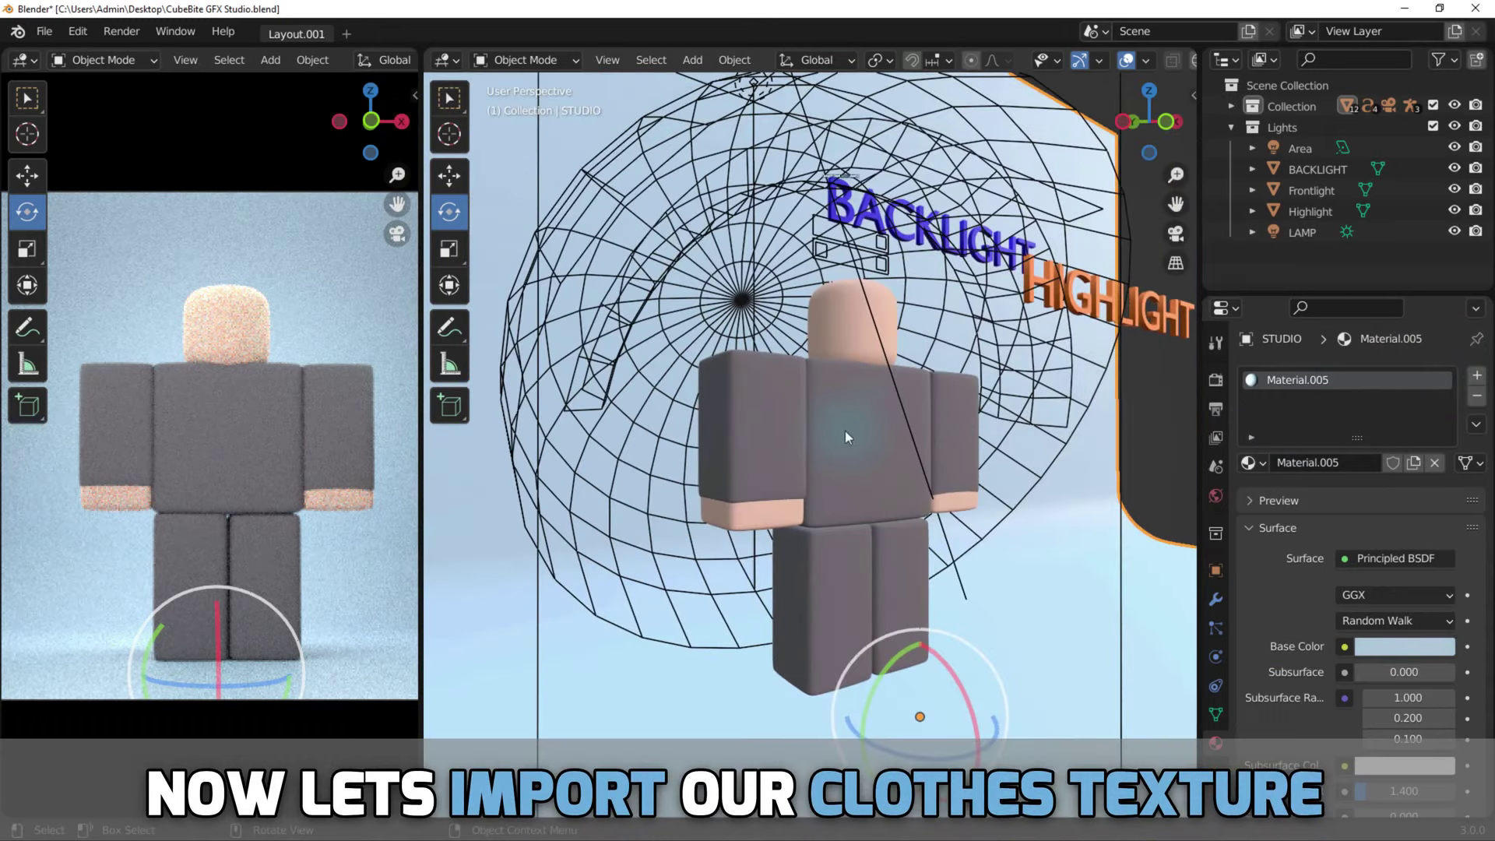
Feed the Niko1Tex.png image texture into the torso cloth material's Base Color.
left_click(857, 456)
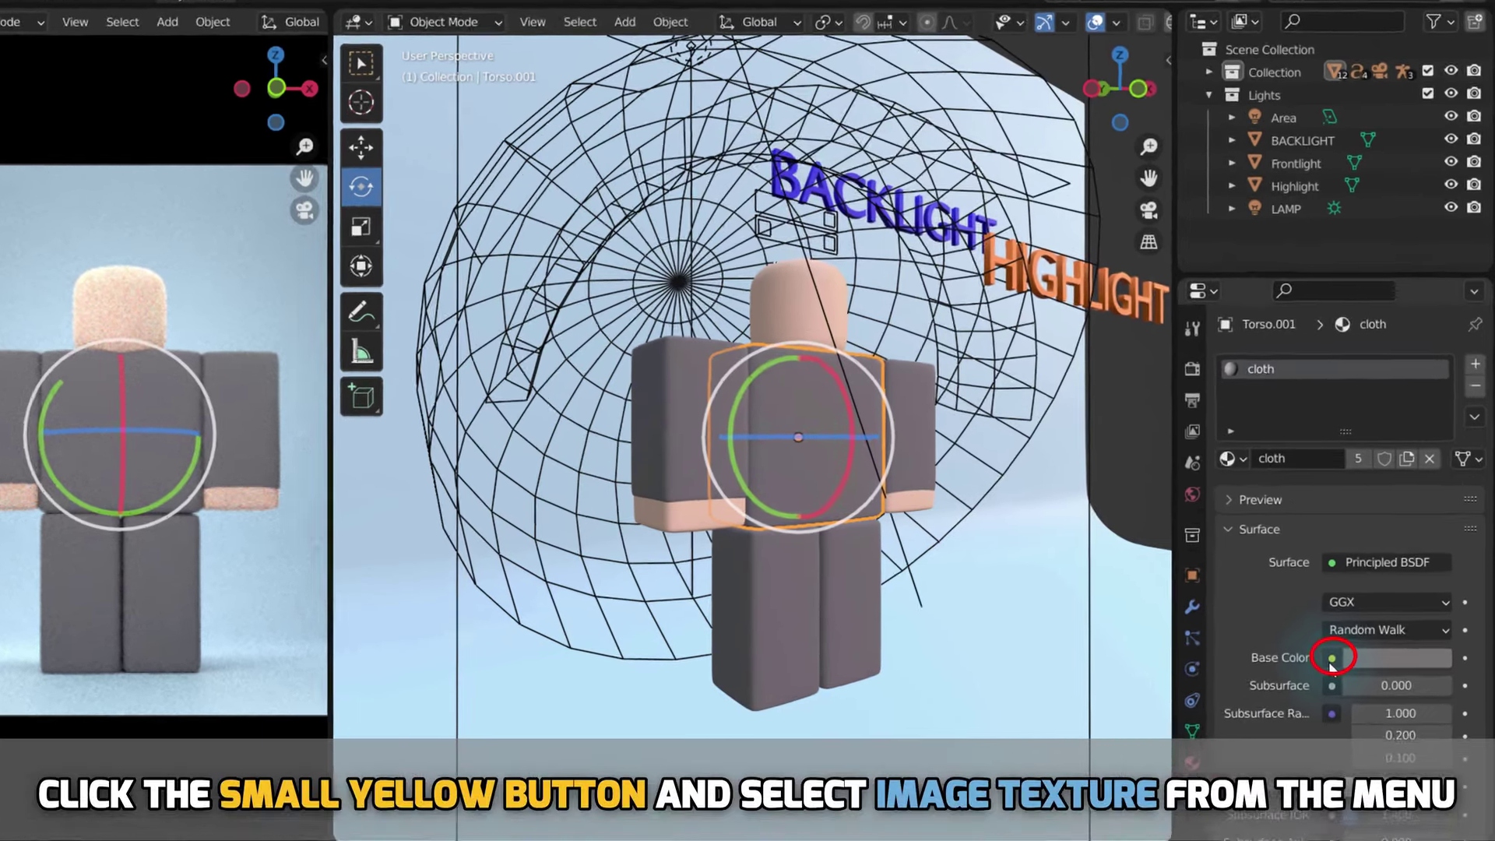
left_click(1343, 647)
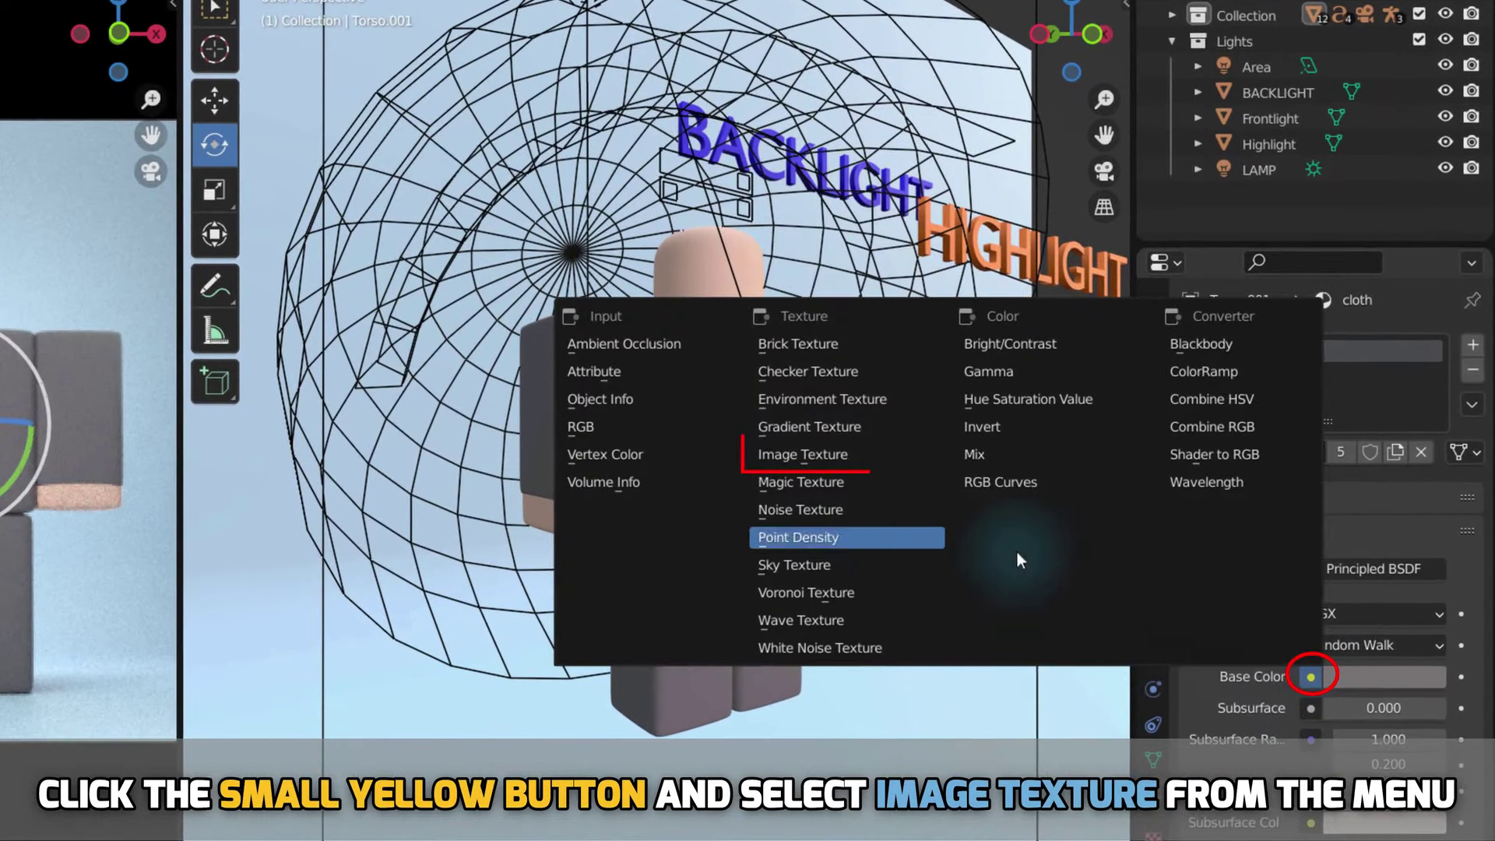
left_click(806, 456)
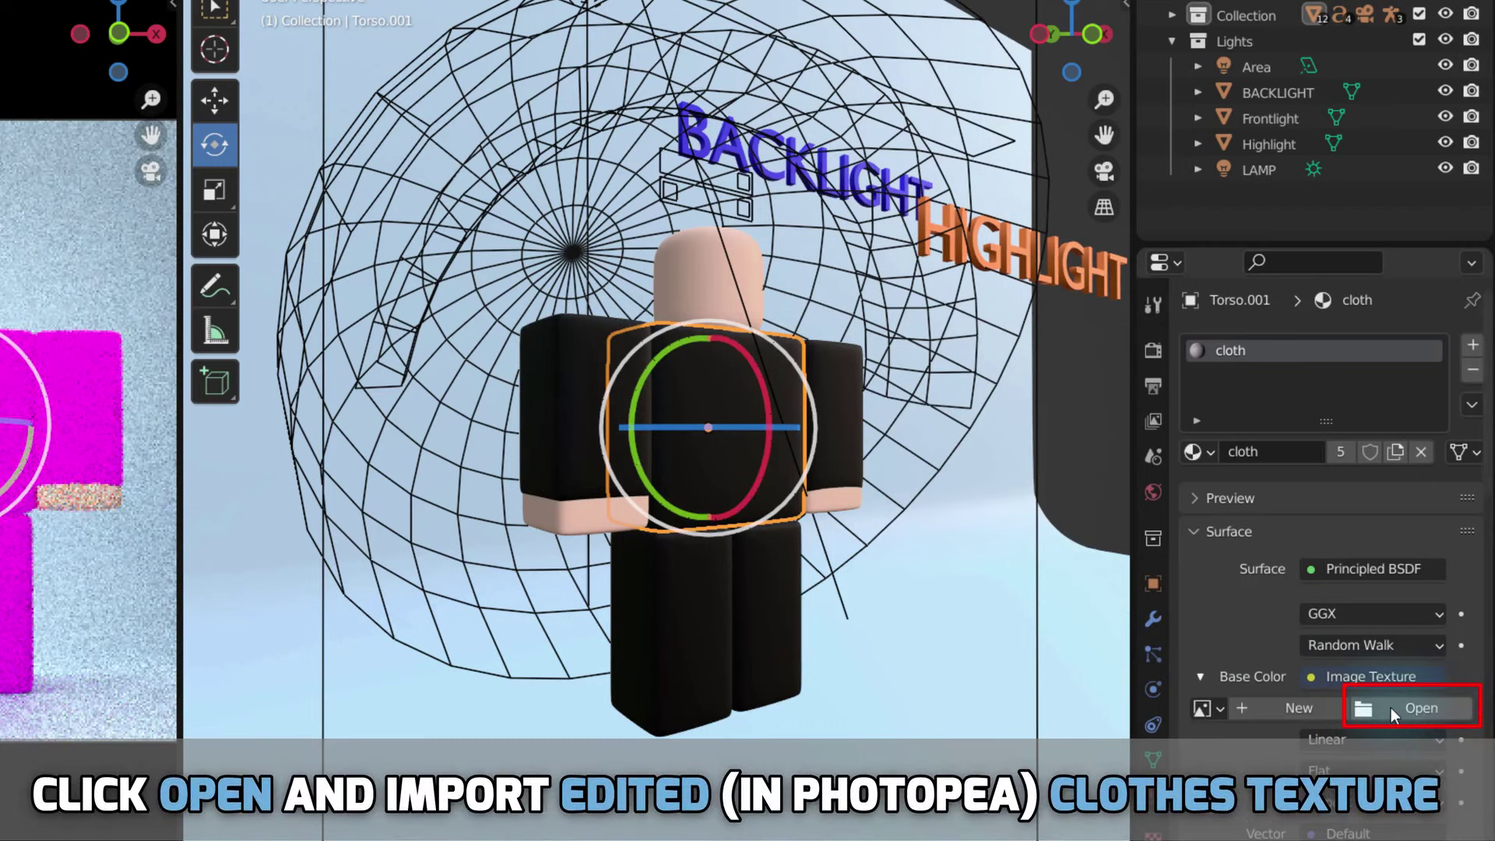
left_click(1390, 707)
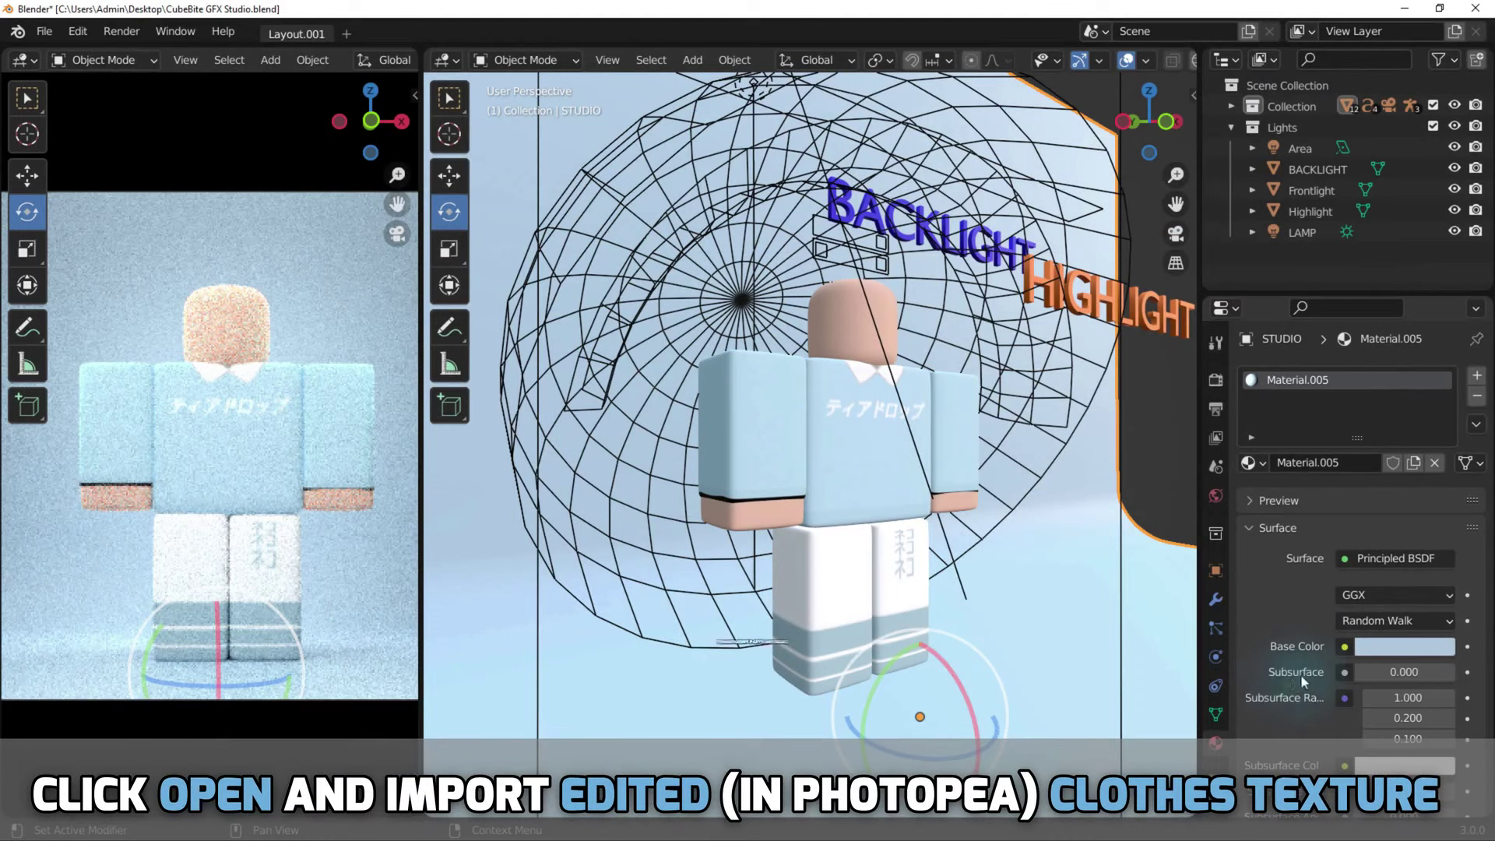
left_click(1406, 646)
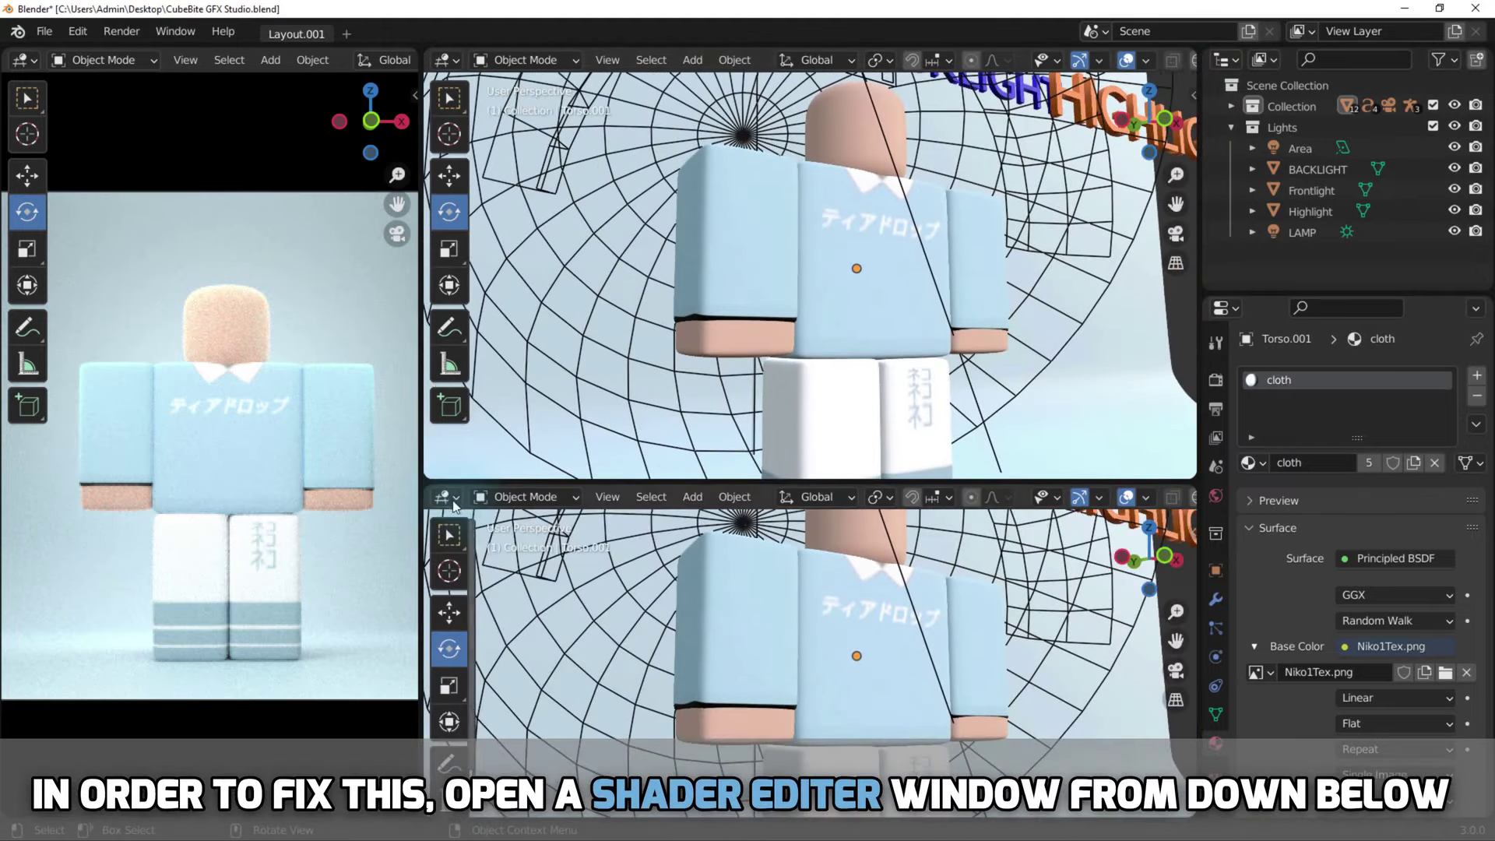
Add a Shader Editor below the viewport and link Image Texture Alpha to BSDF Alpha.
left_click(451, 502)
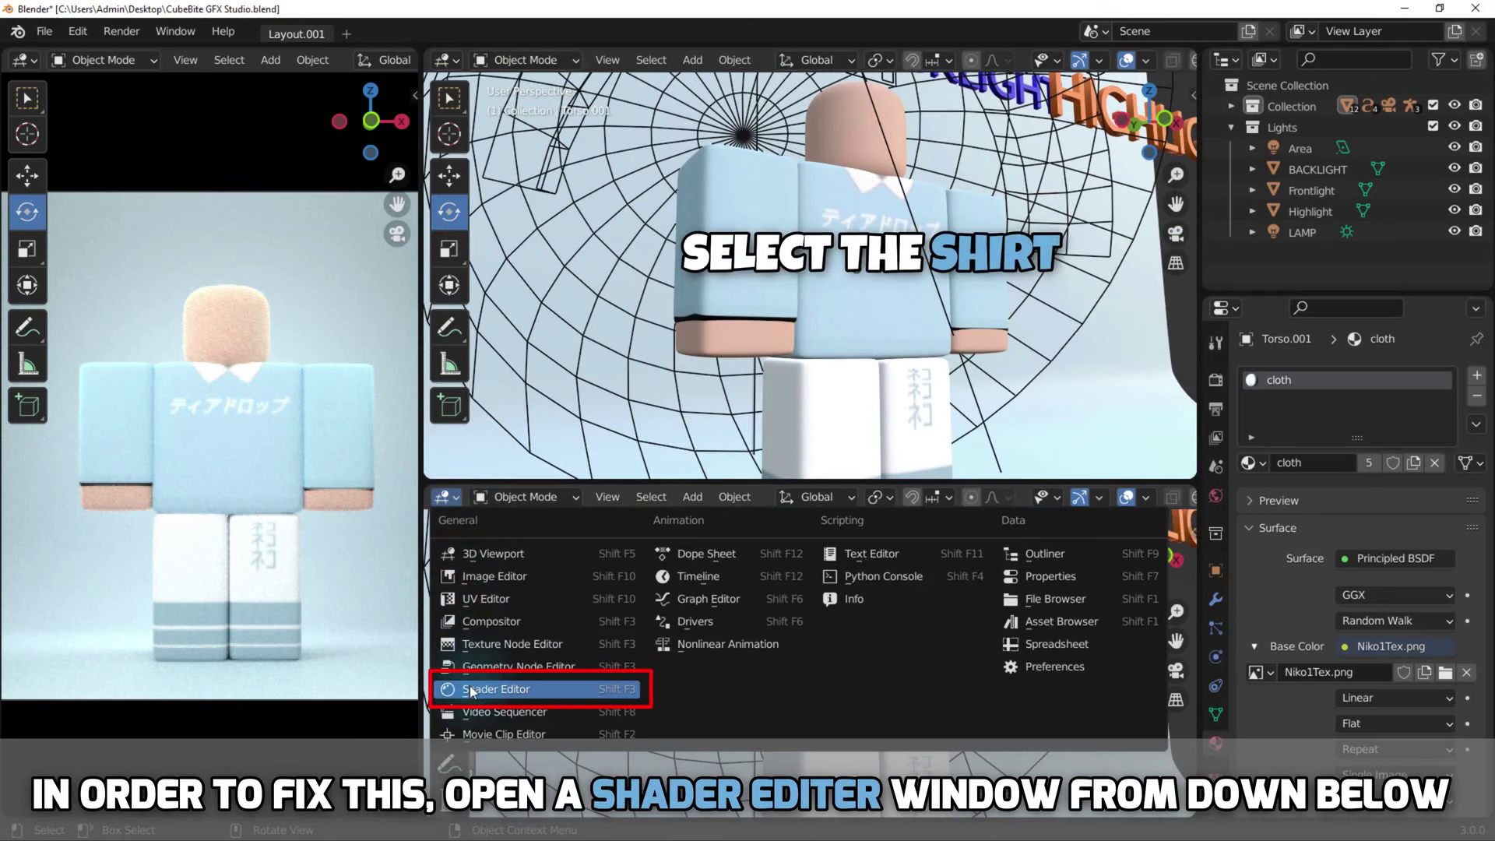
left_click(475, 689)
scroll(618, 578, "up", 2)
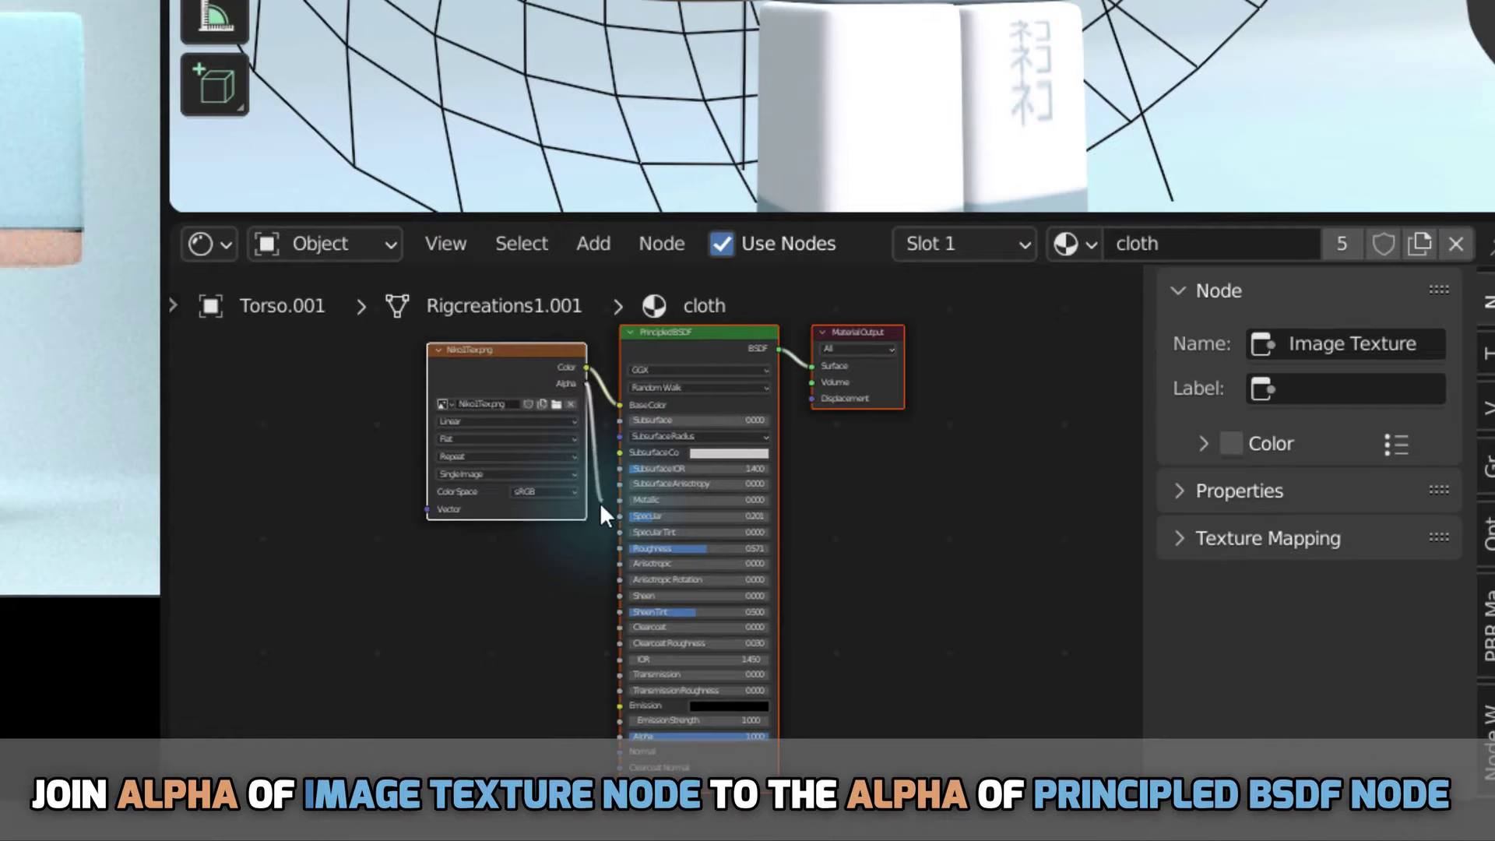
left_click_drag(588, 384, 614, 704)
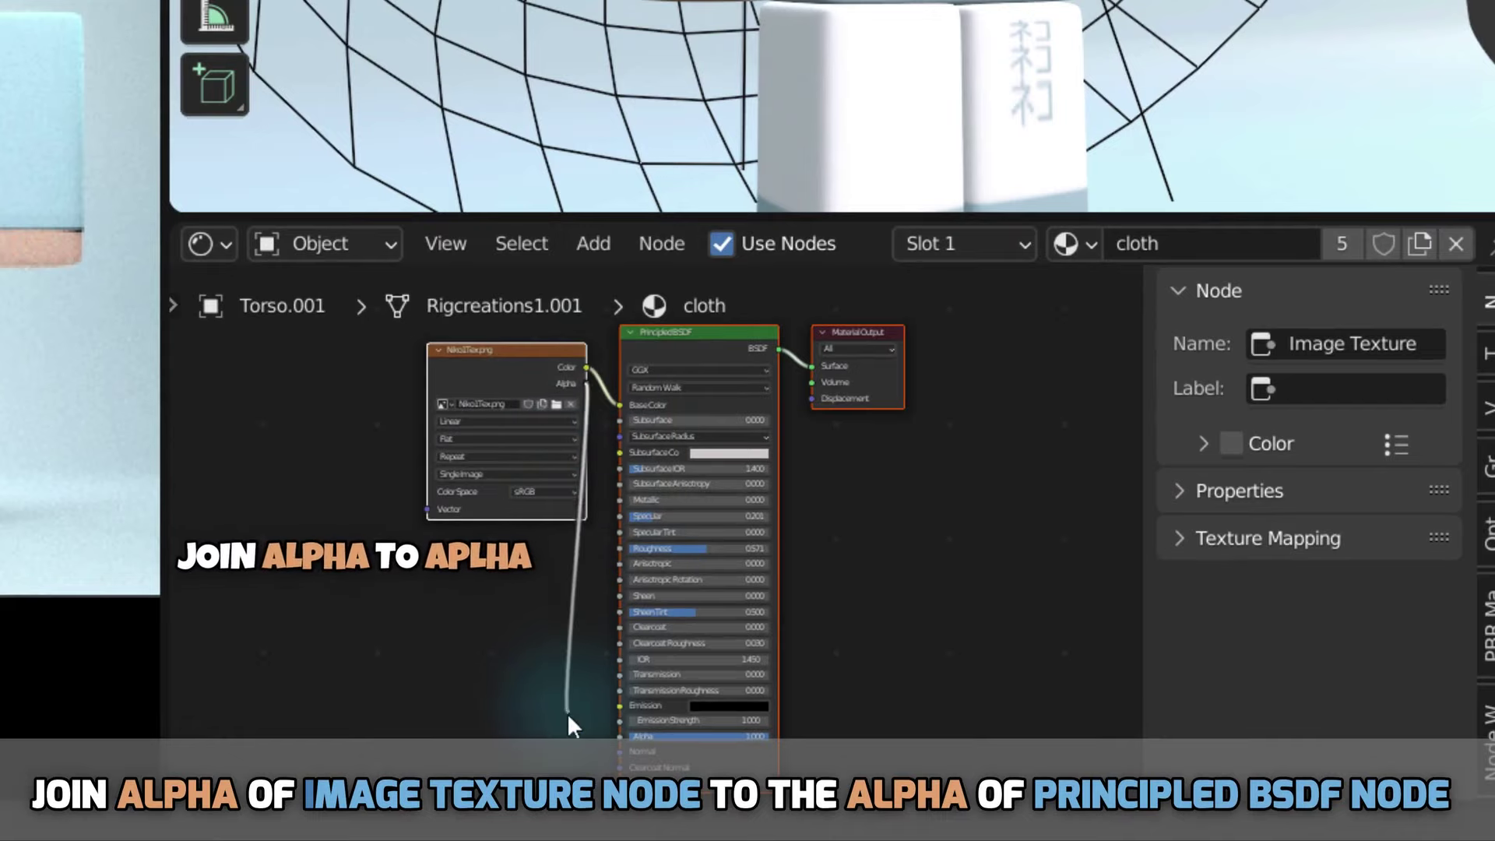
left_click_drag(613, 698, 608, 678)
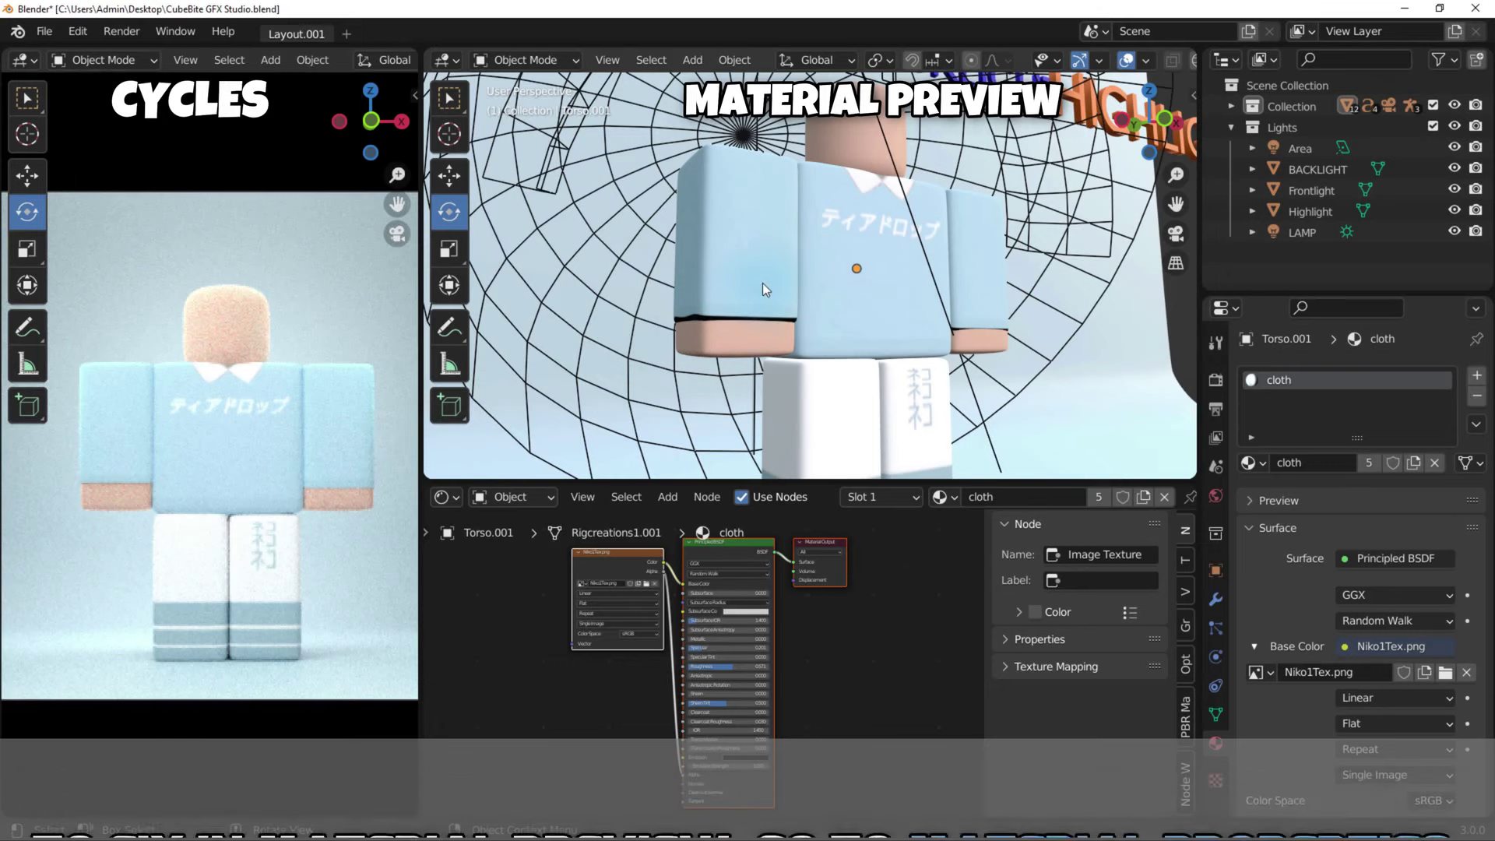
left_click(828, 272)
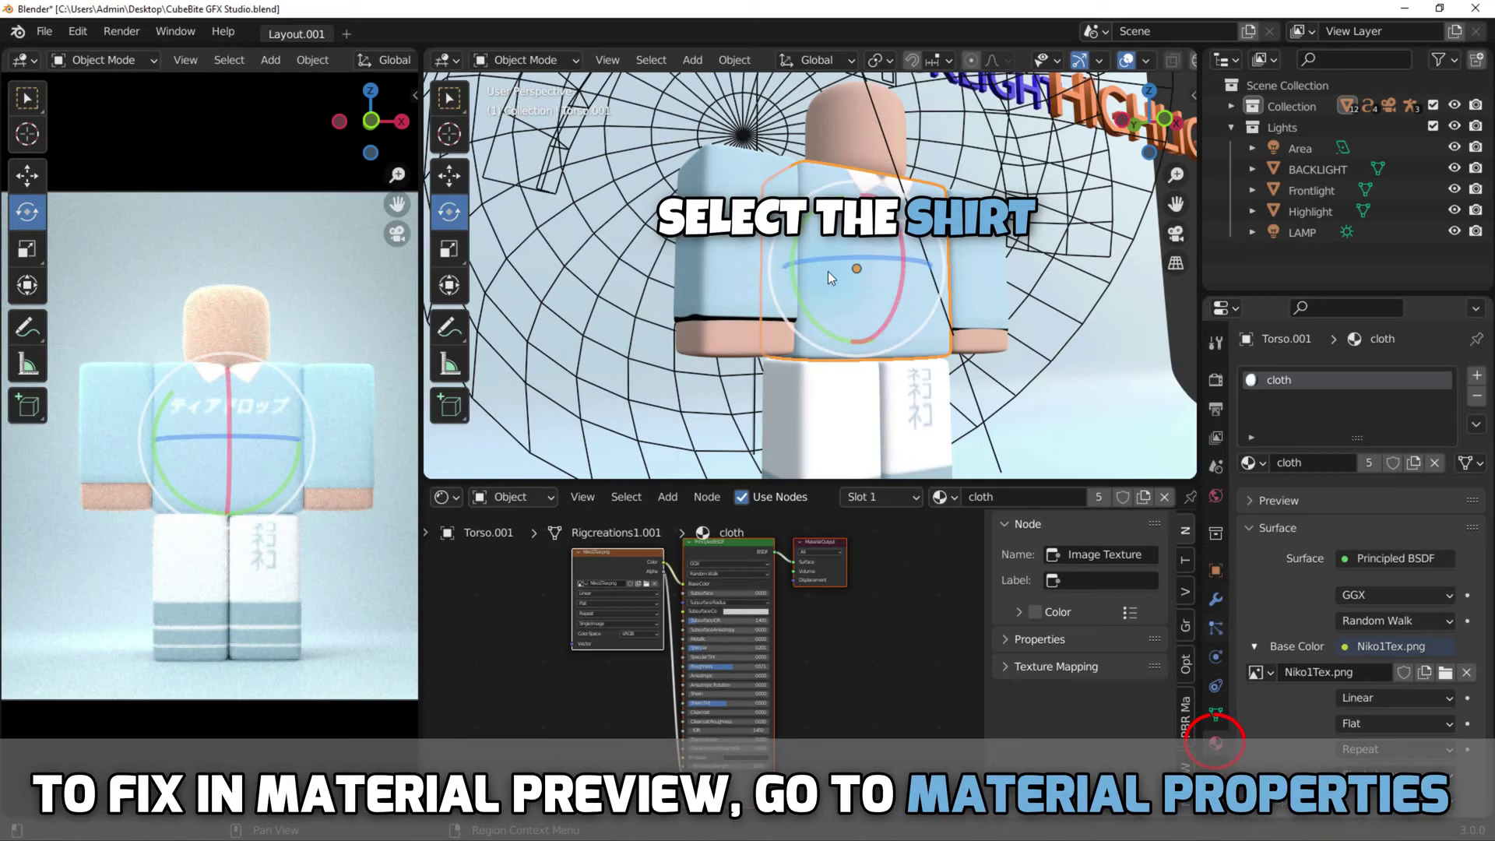
Set the cloth material's Viewport Display Blend Mode to Alpha Hashed.
scroll(1362, 545, "down", 2)
scroll(1354, 545, "down", 5)
scroll(1354, 545, "down", 5)
scroll(1354, 545, "down", 4)
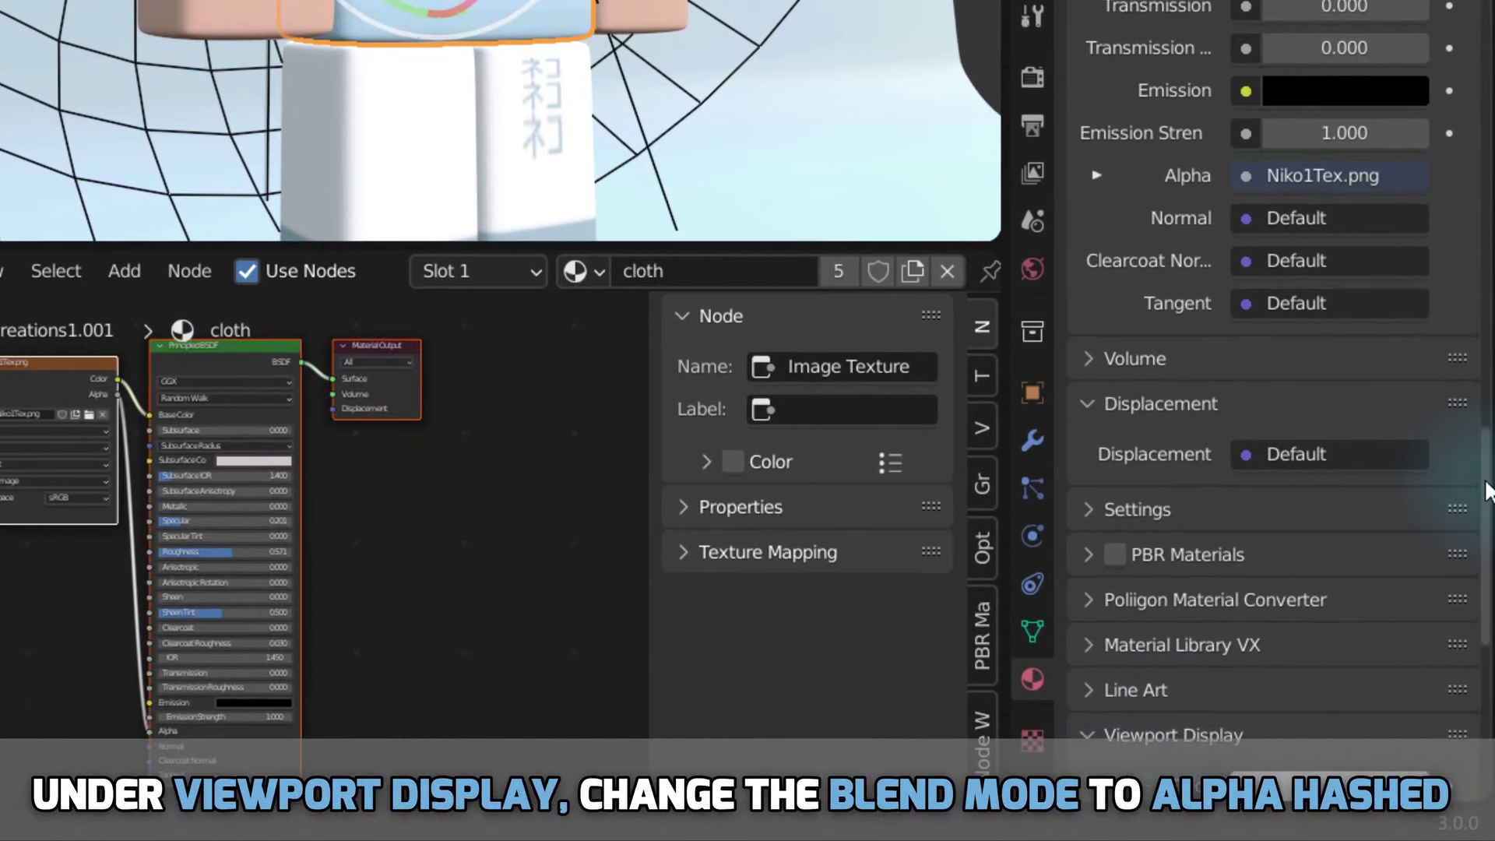
scroll(1245, 623, "down", 8)
scroll(1245, 623, "down", 3)
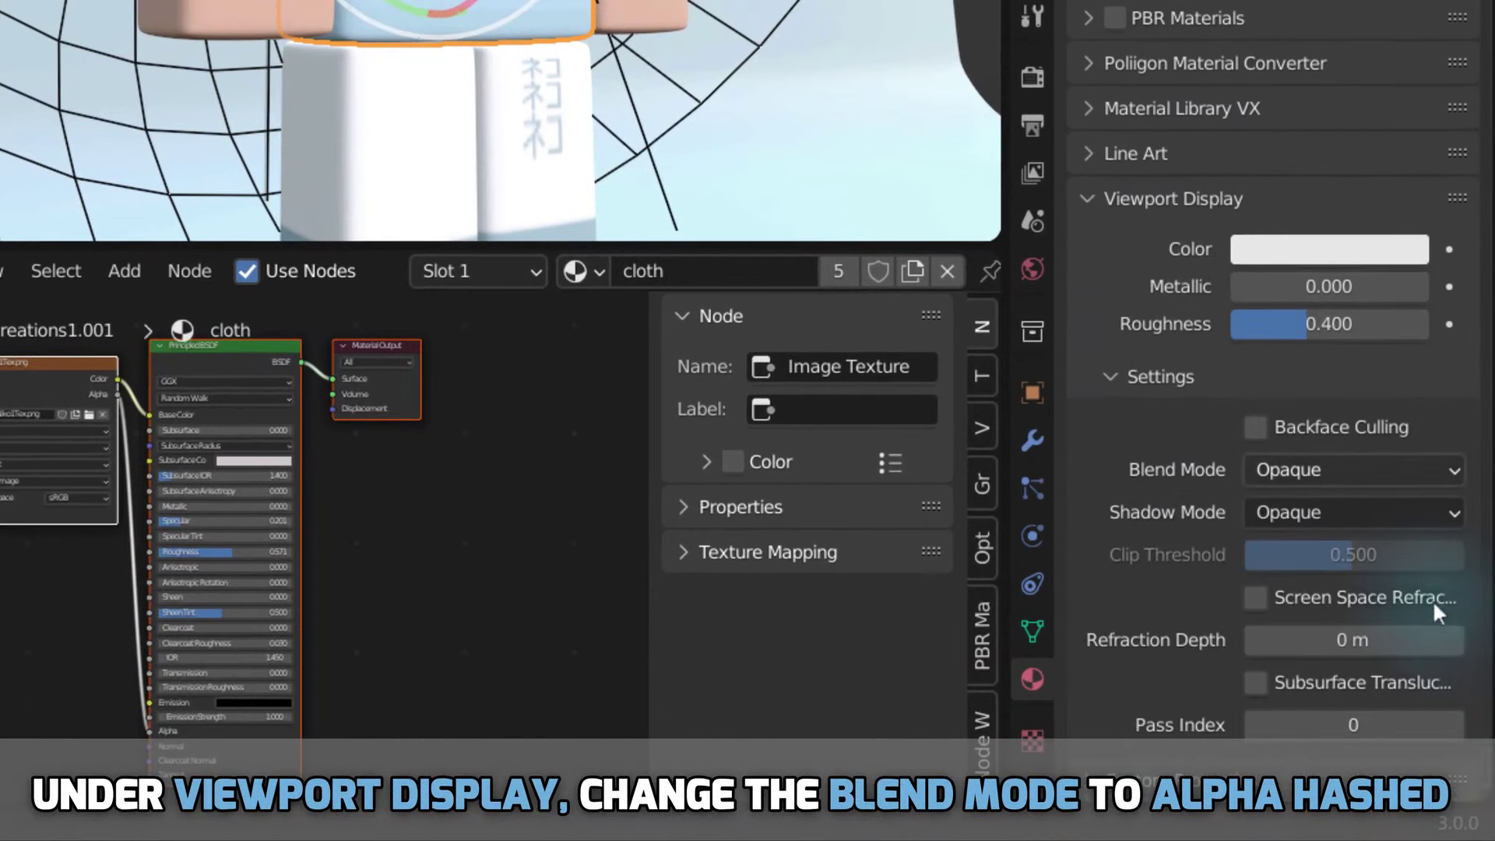
left_click(1303, 475)
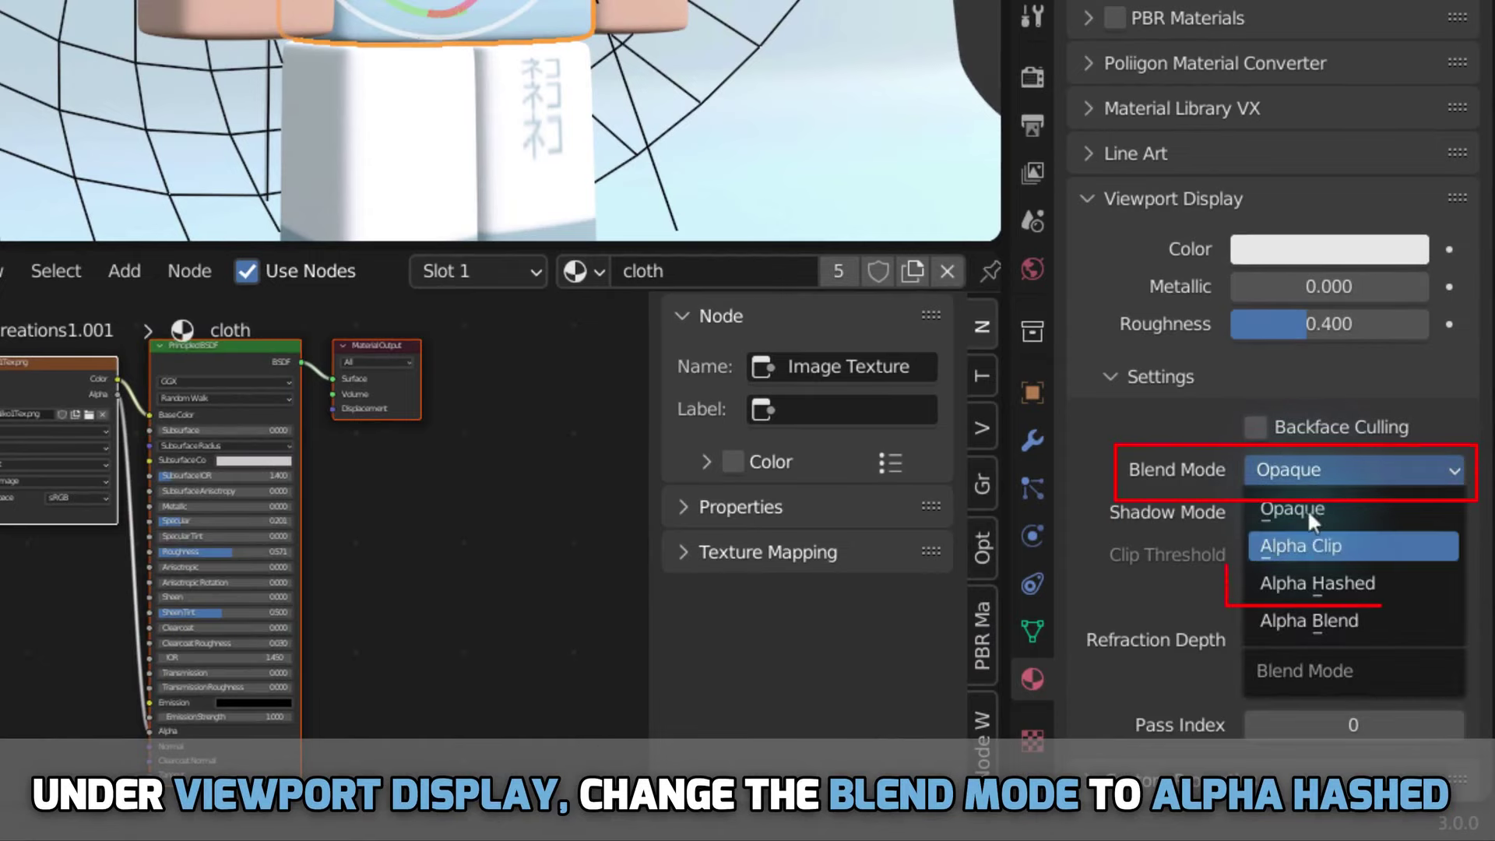
left_click(1315, 583)
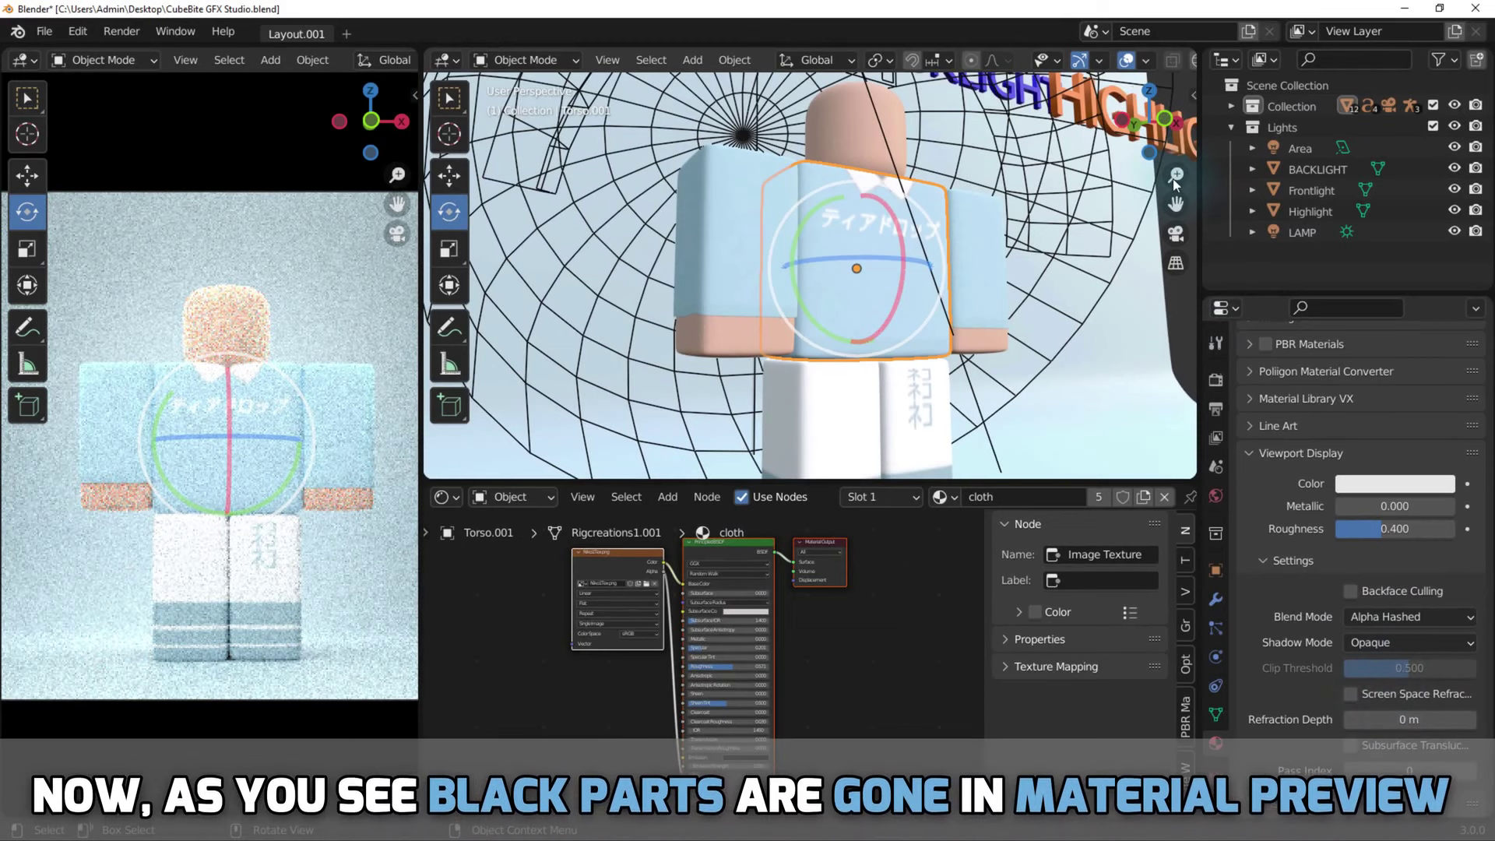
mouse_move(1176, 176)
left_mouse_down()
mouse_move(1174, 129)
mouse_move(579, 254)
left_mouse_up()
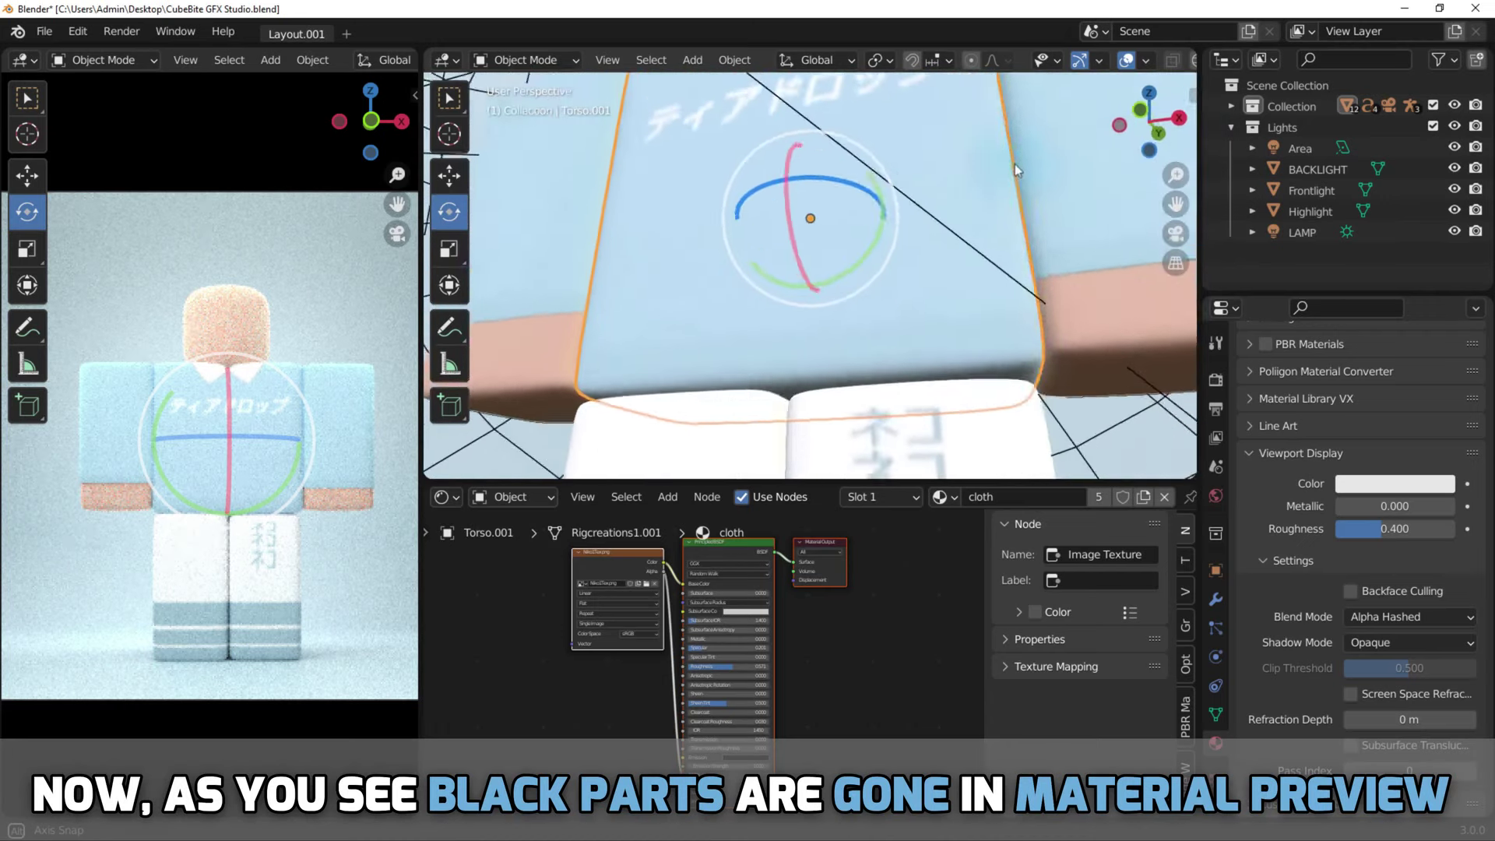
left_click_drag(579, 254, 826, 265)
left_click(759, 241)
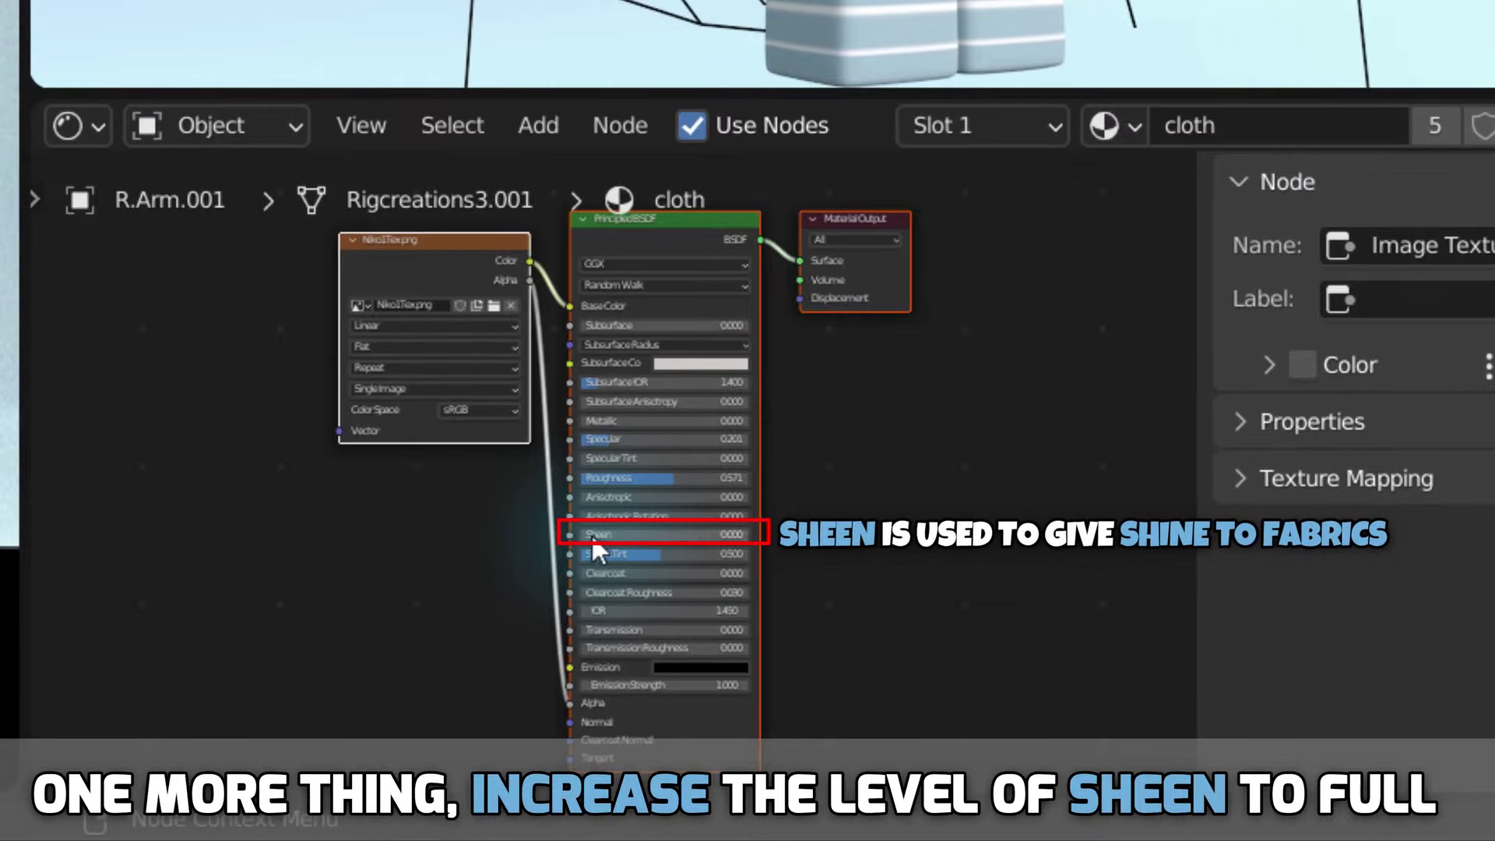
Raise the cloth material's Principled BSDF Sheen to 1.0.
left_click_drag(590, 534, 744, 534)
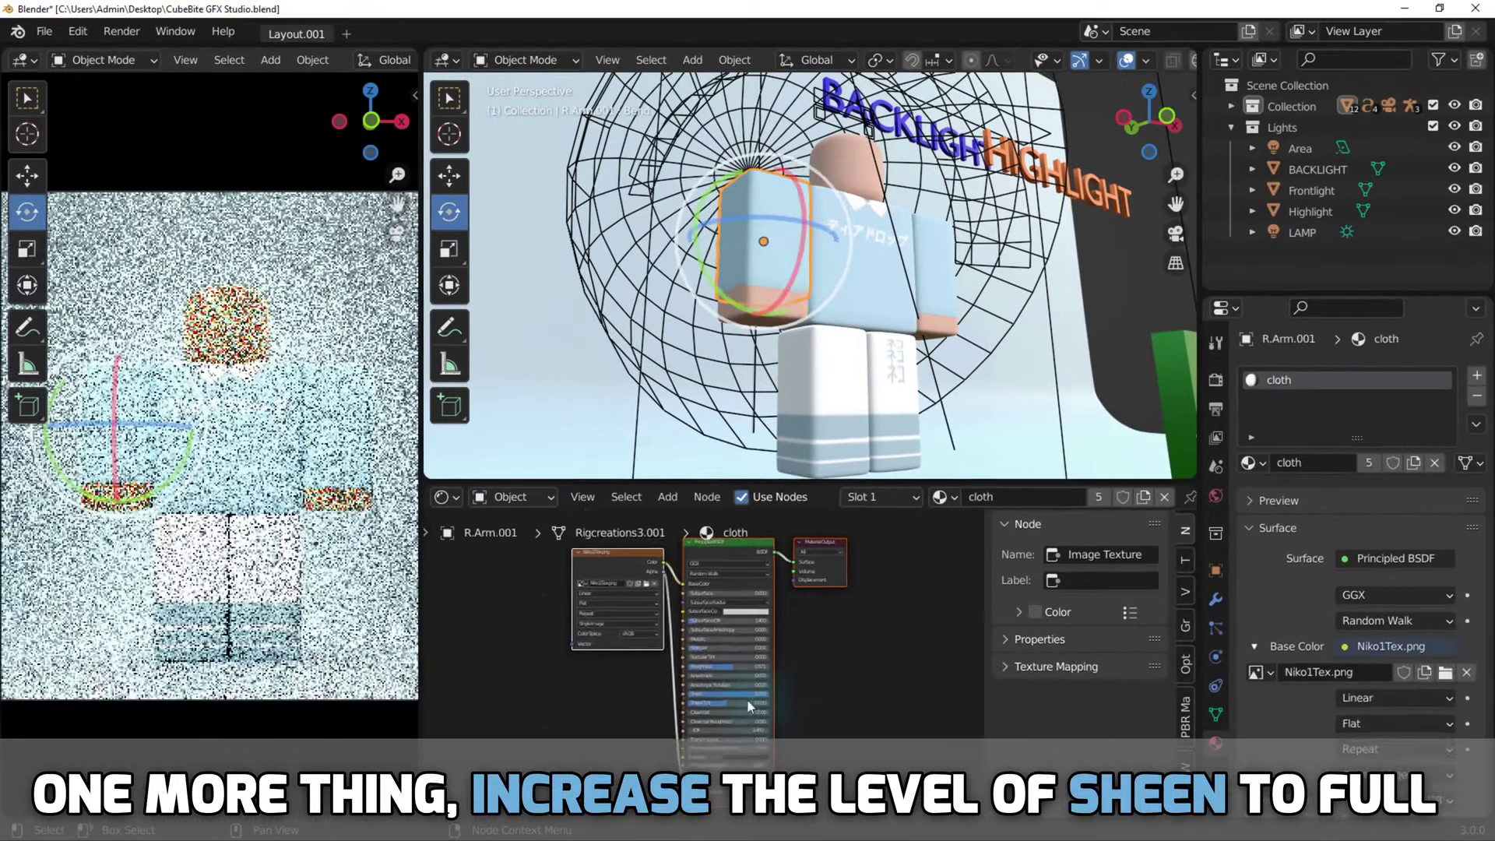
left_click(804, 471, "alt")
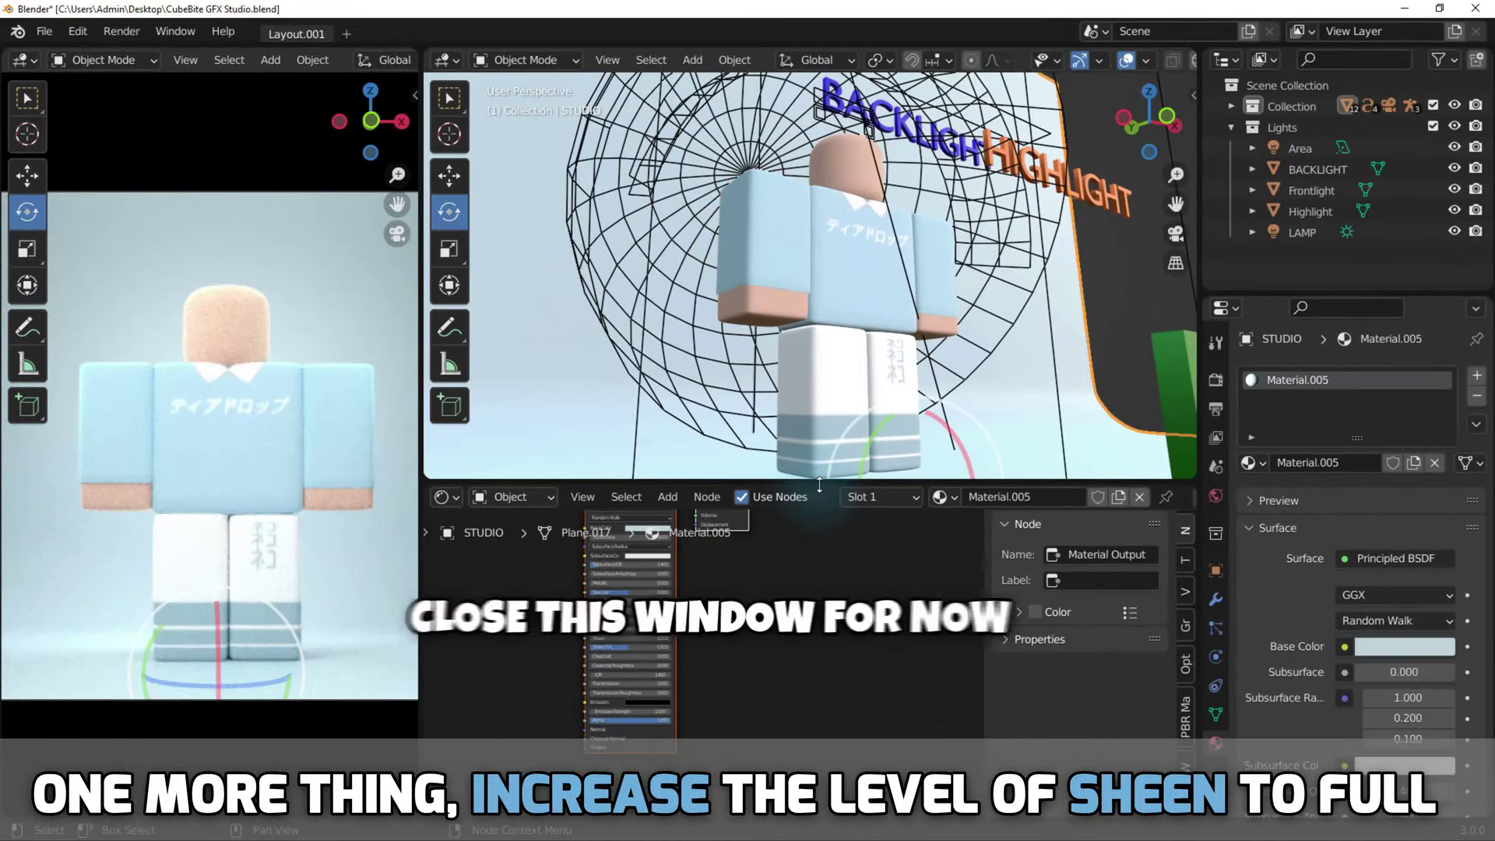
left_click(819, 484, "alt")
left_click(819, 484)
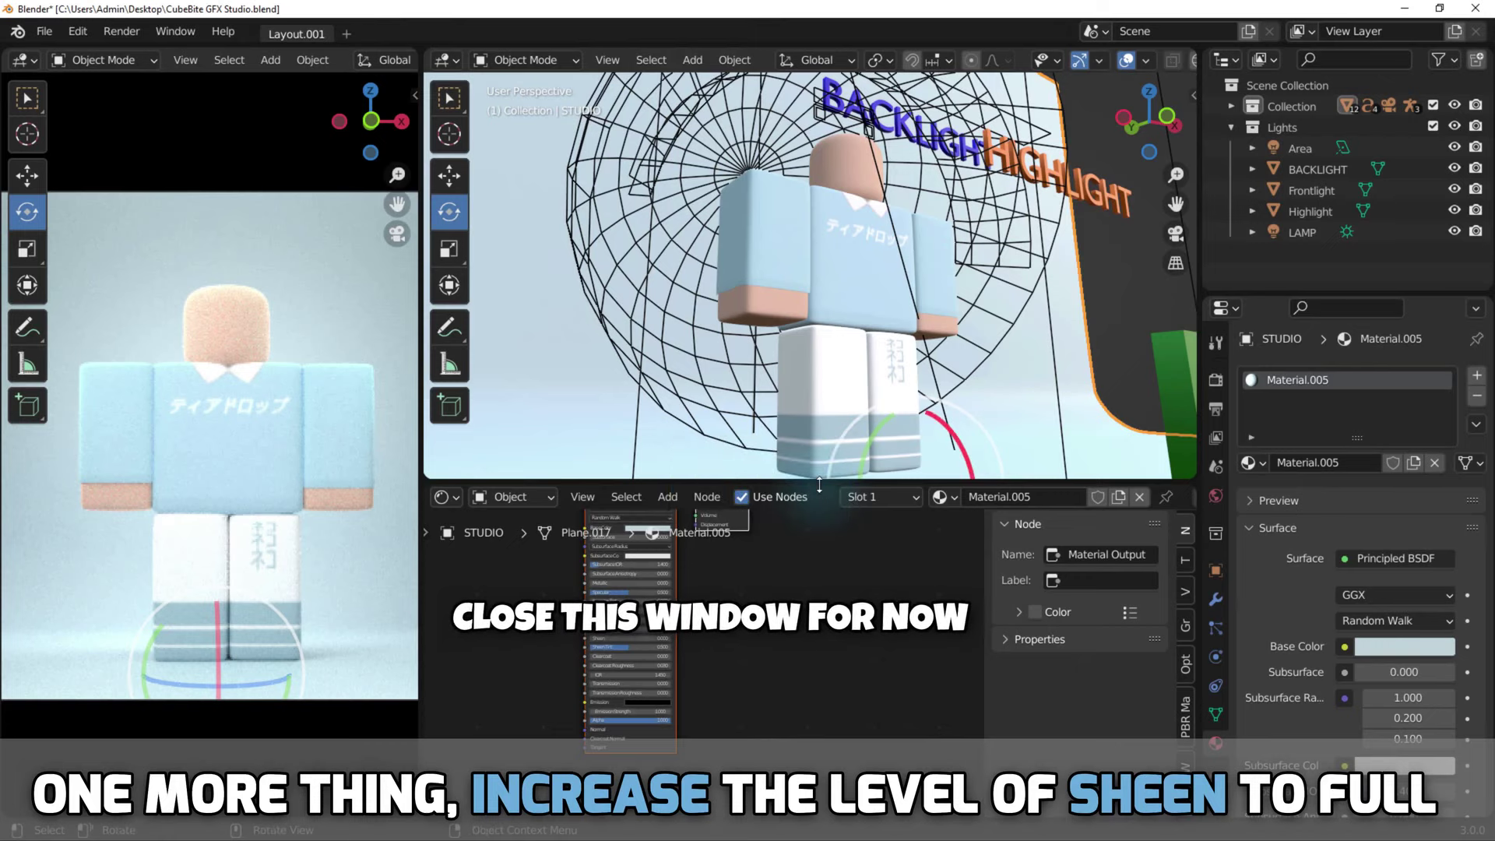
Join areas to close the Shader Editor, leaving one full-height 3D viewport.
right_click(592, 482)
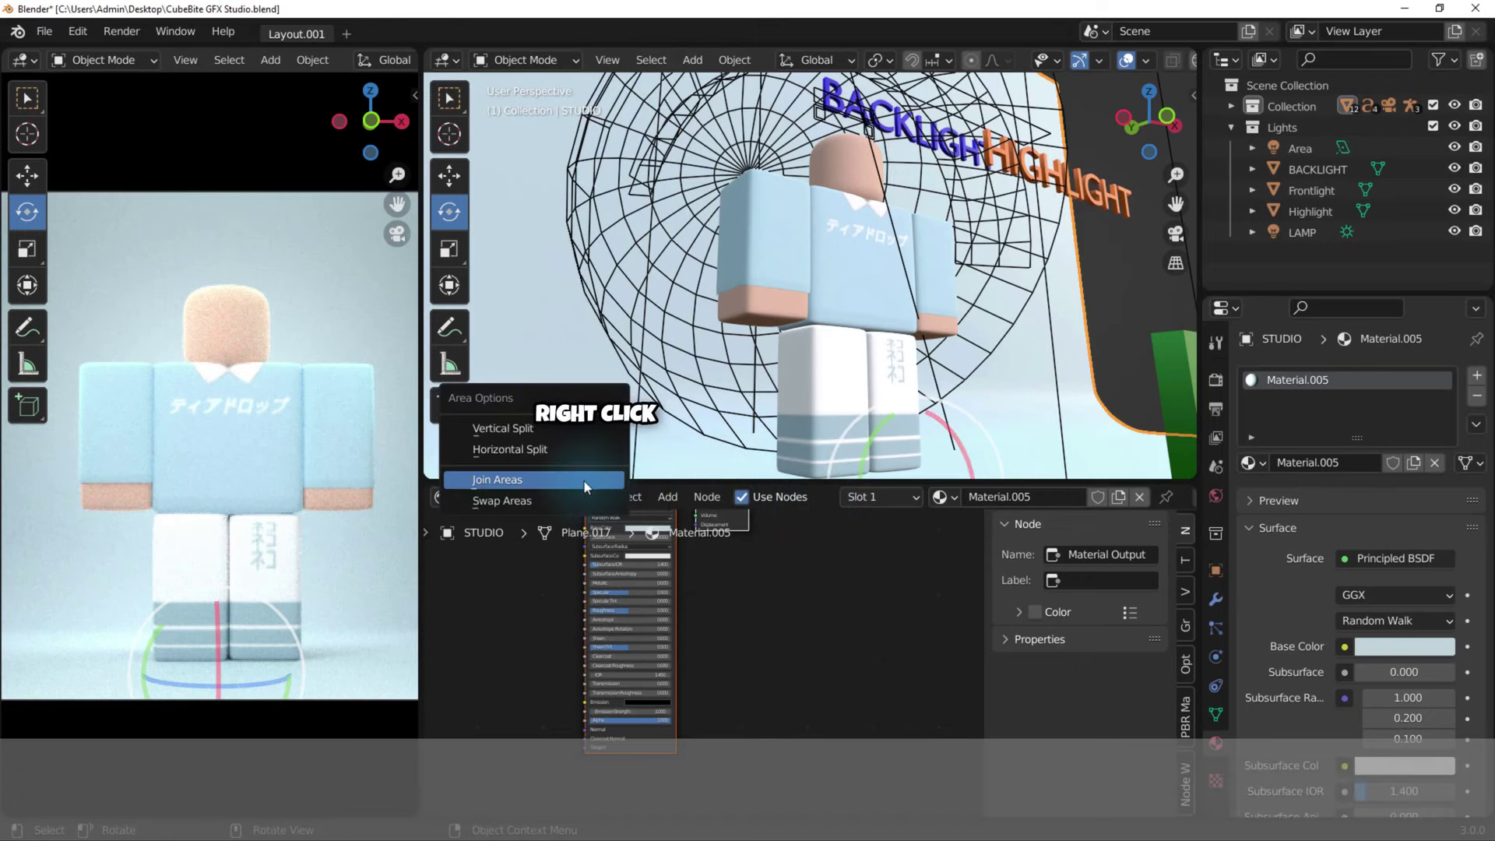
left_click(569, 483)
left_click(554, 572)
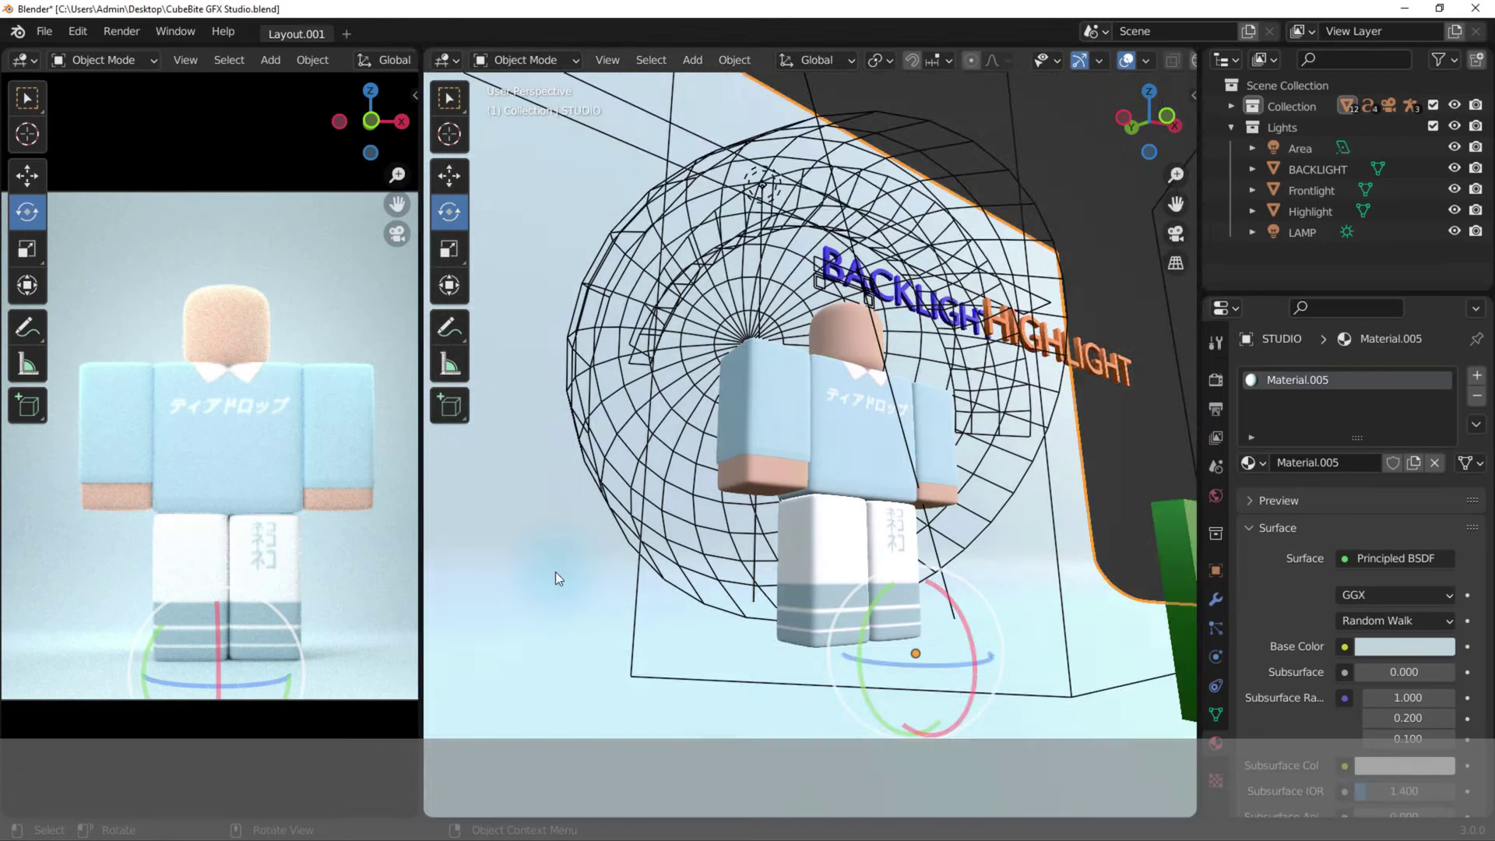
left_click_drag(1176, 175, 1175, 203)
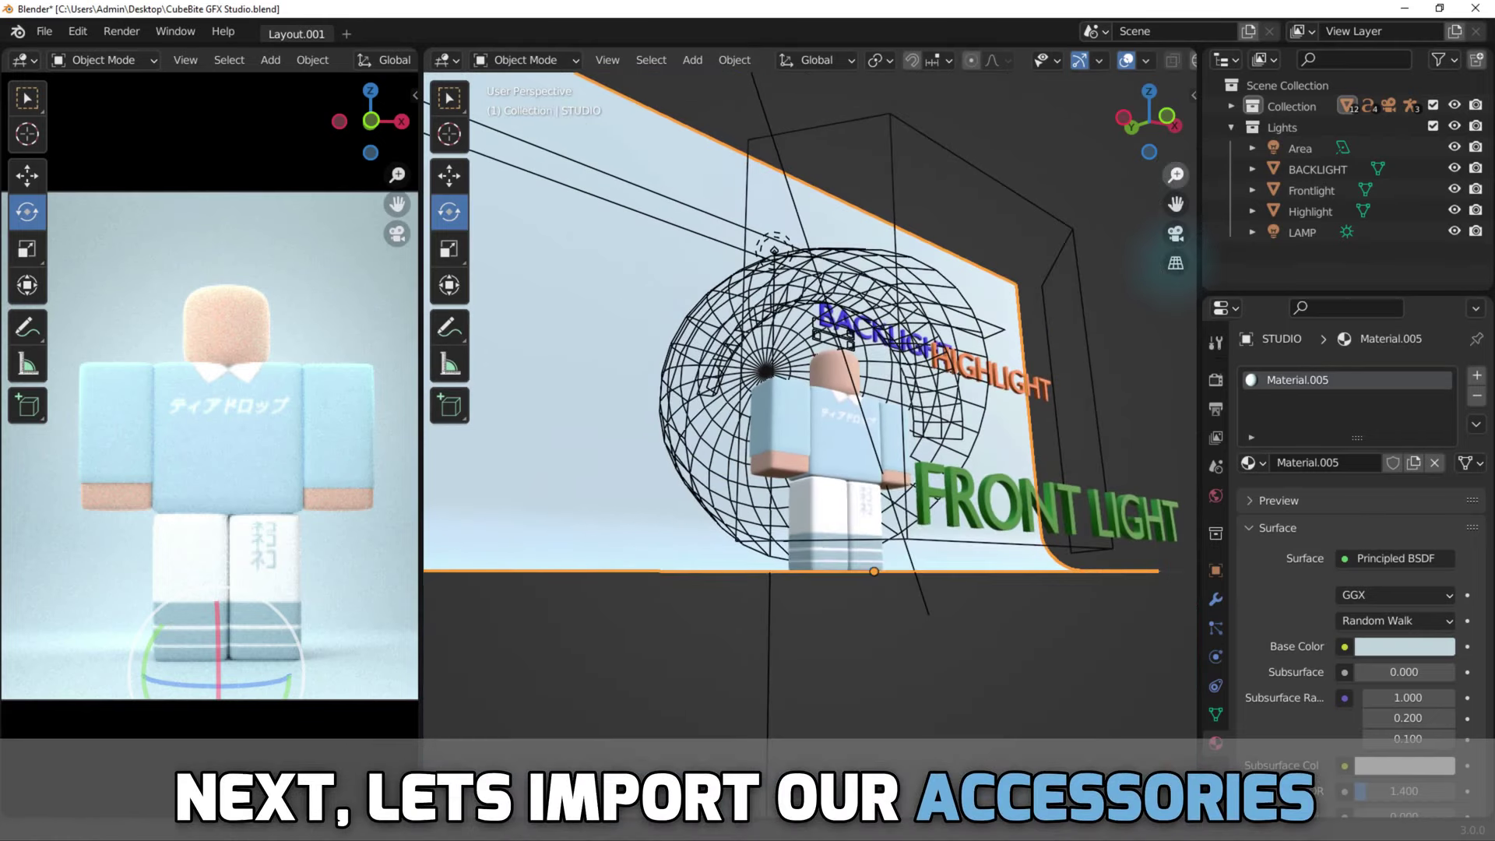
Import Accessories.obj from the Niko folder as a Wavefront OBJ with Split by Group.
middle_click_drag(1174, 181, 1121, 294)
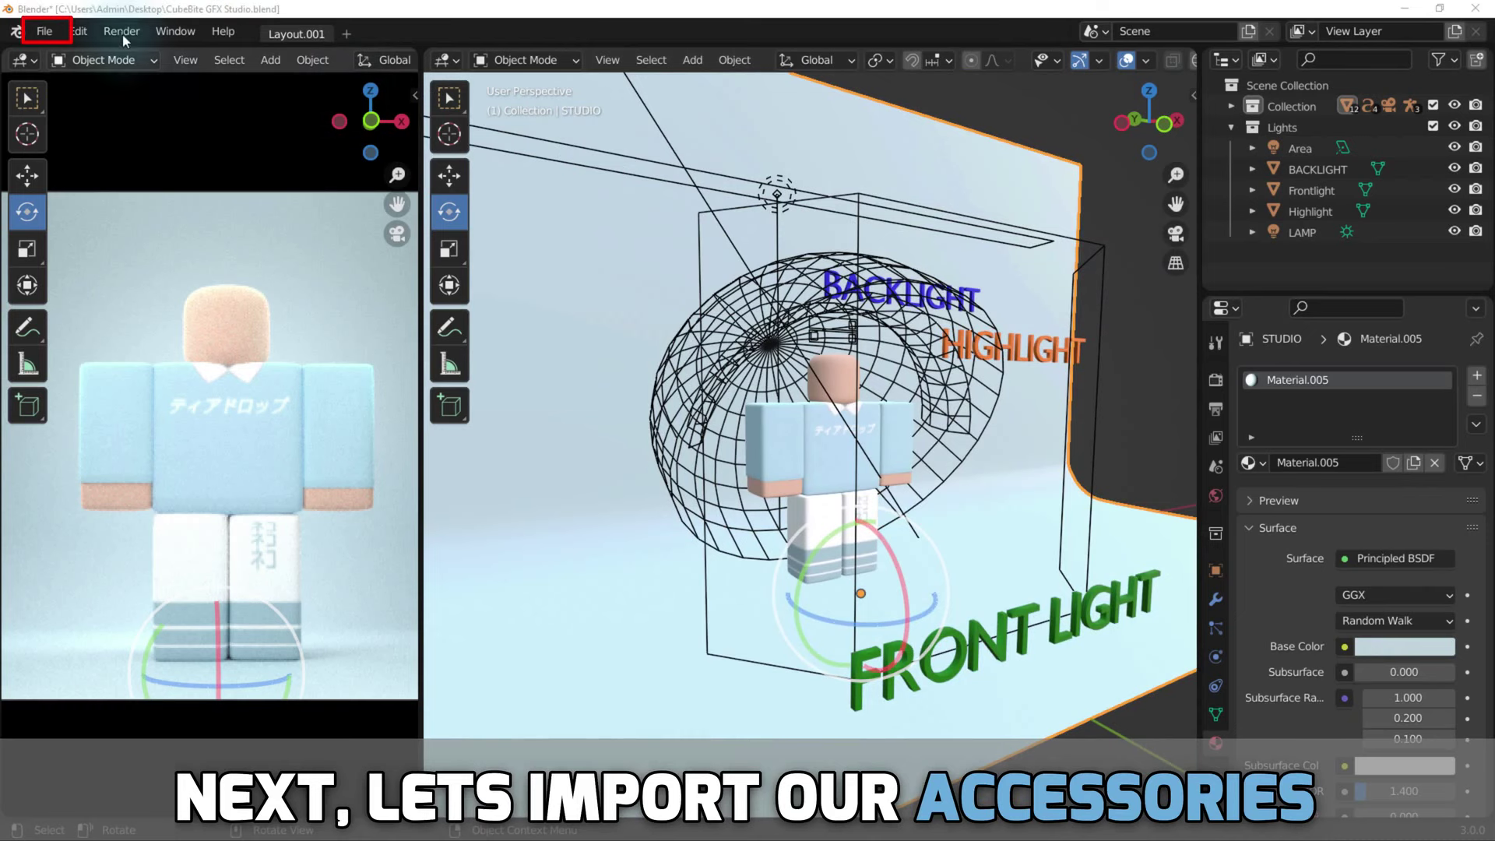
left_click(43, 37)
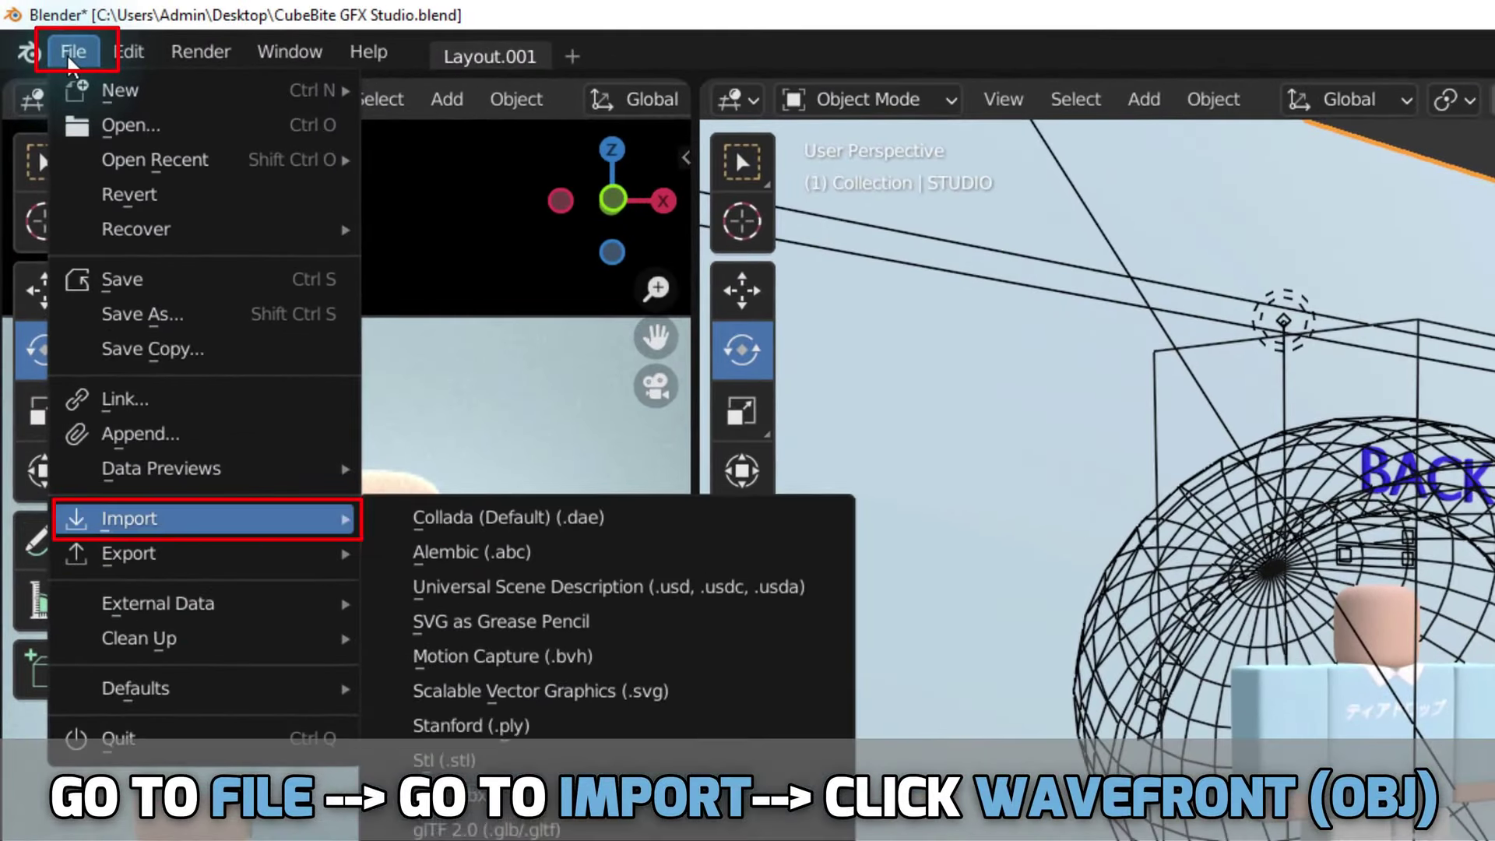
mouse_move(128, 290)
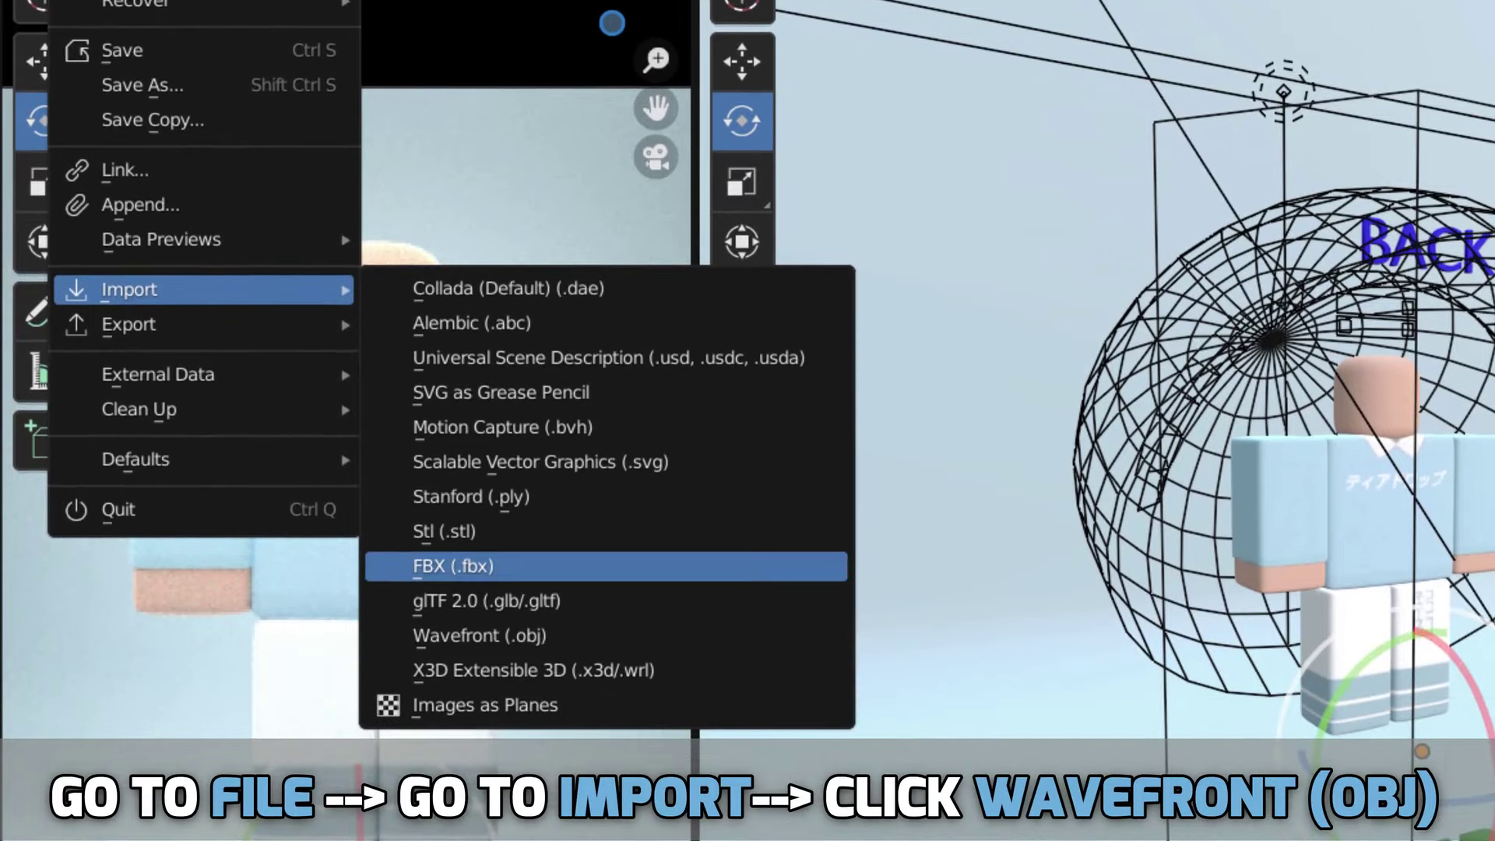
left_click(473, 628)
double_click(580, 522)
left_click(610, 217)
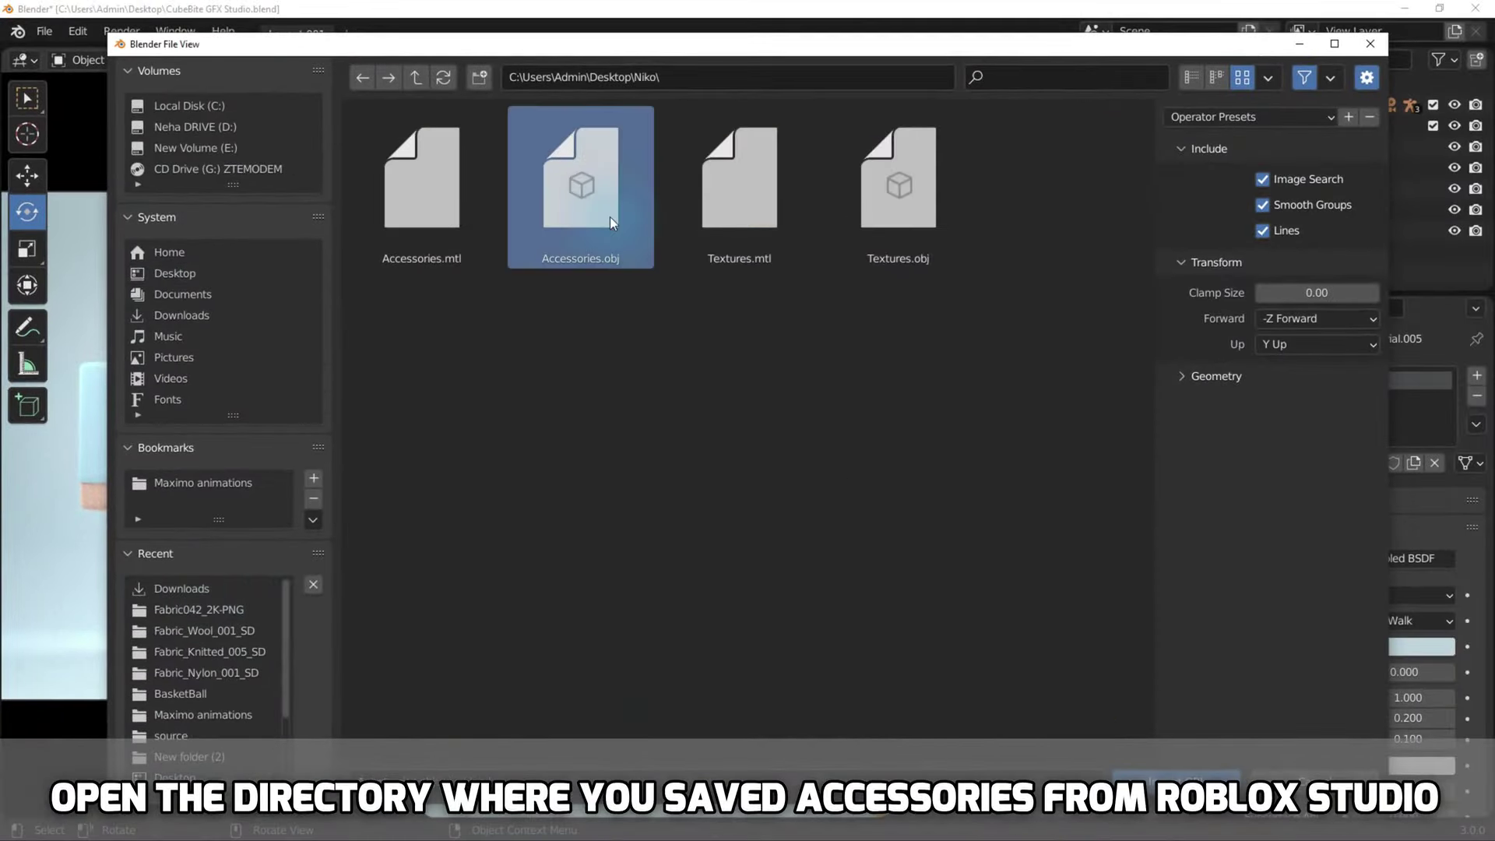
left_click(1209, 380)
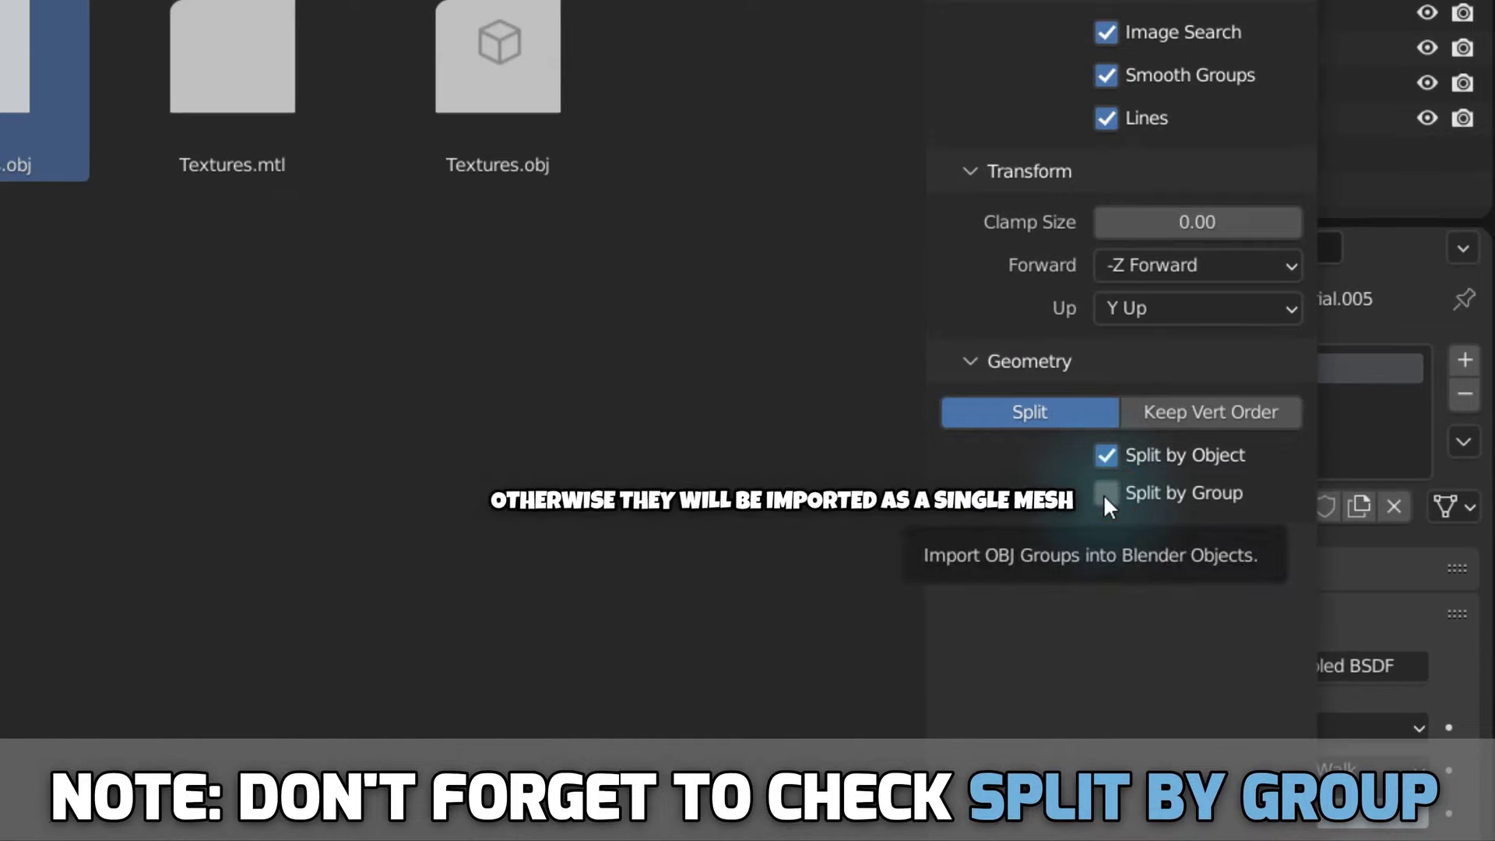
left_click(1104, 493)
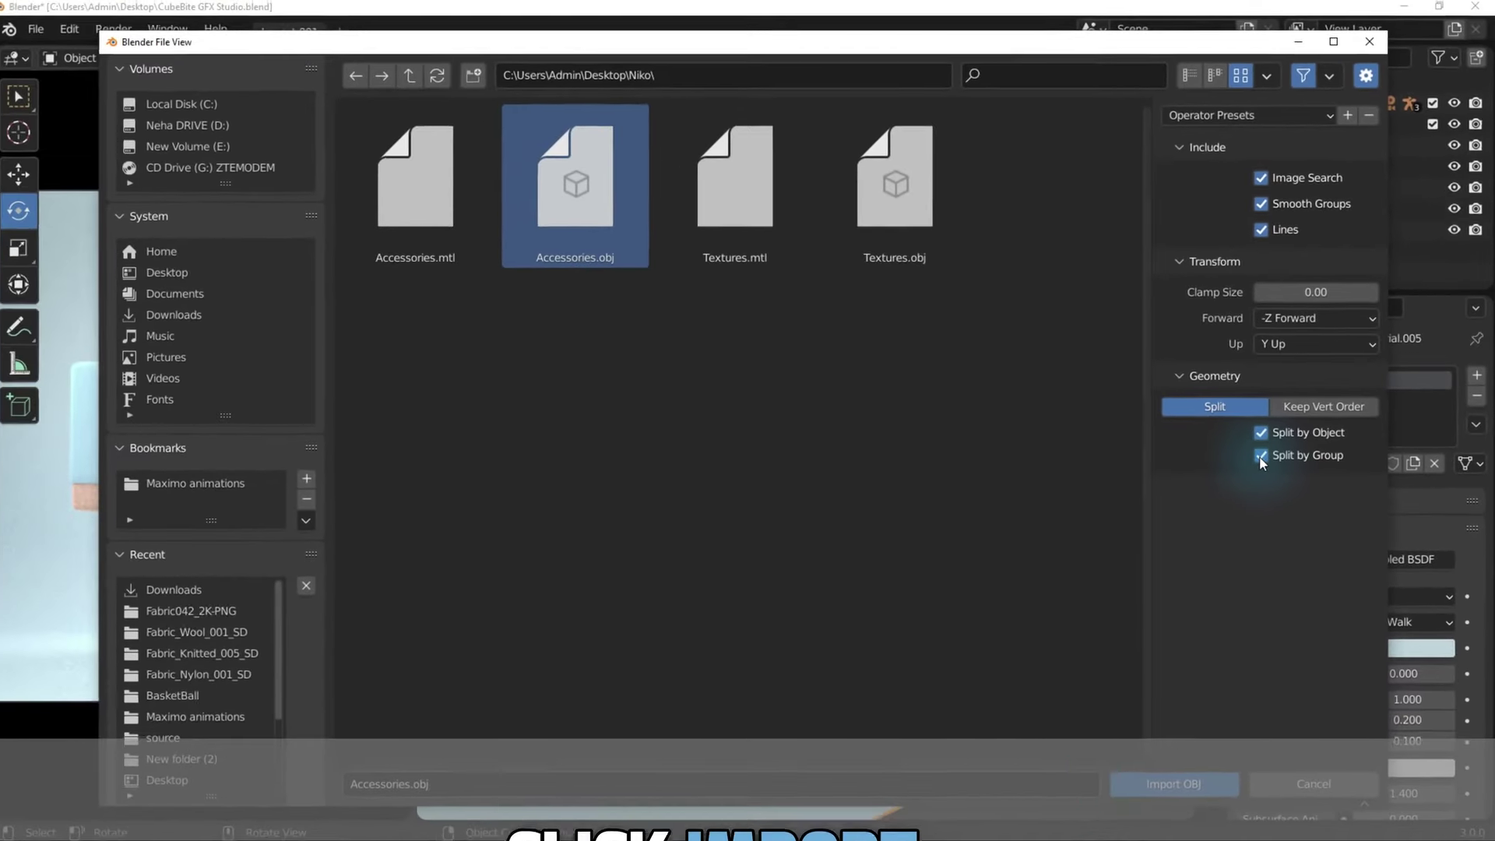
left_click(1153, 788)
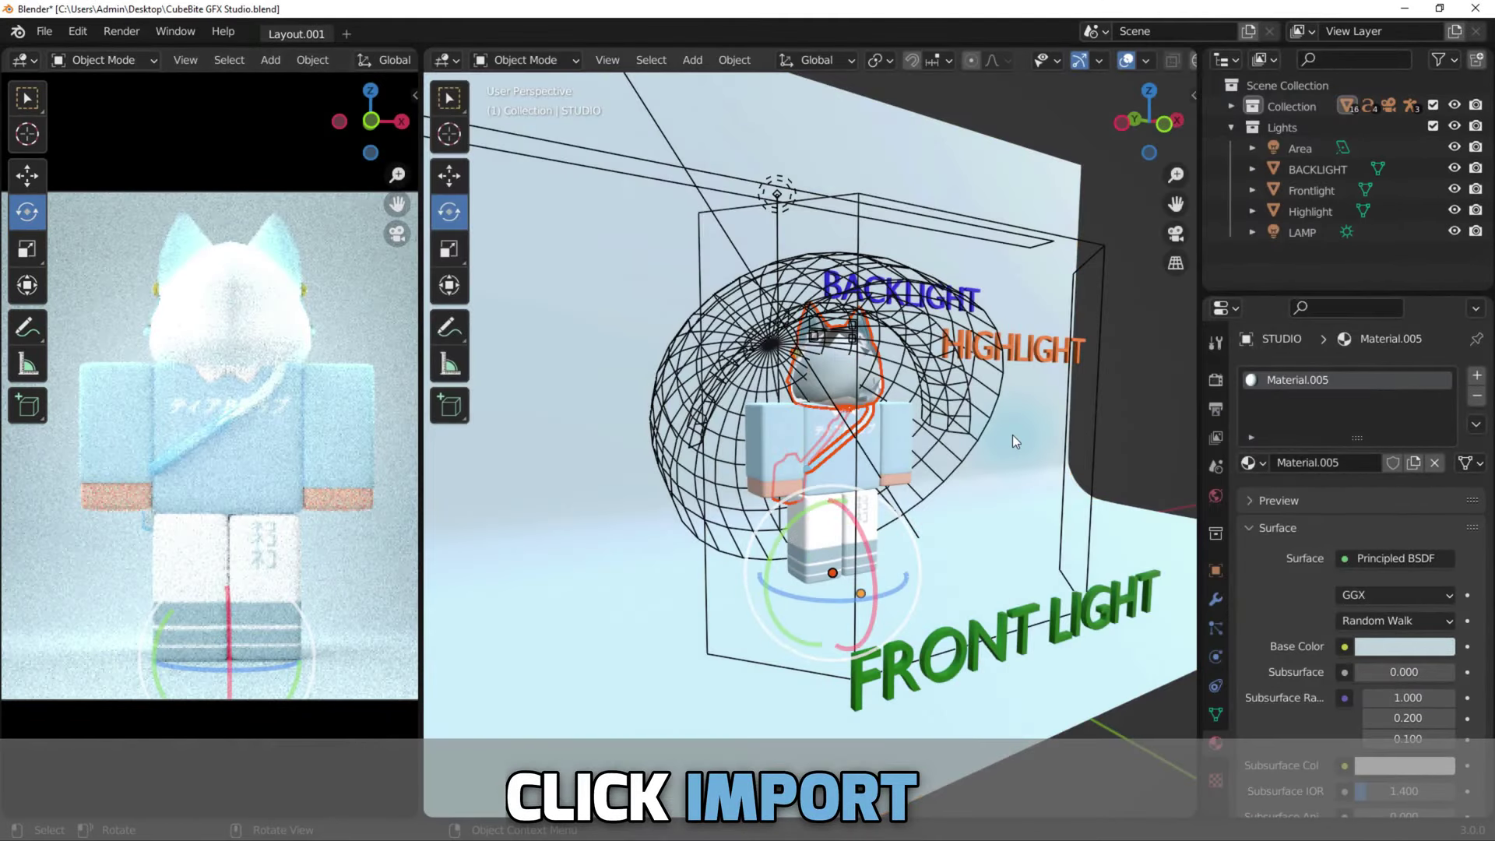
Rotate the imported accessories 180° around Z (rz180) and zoom in on the avatar.
middle_click_drag(1012, 434, 957, 367)
mouse_move(956, 361)
middle_mouse_down()
mouse_move(895, 410)
mouse_move(979, 402)
middle_mouse_up()
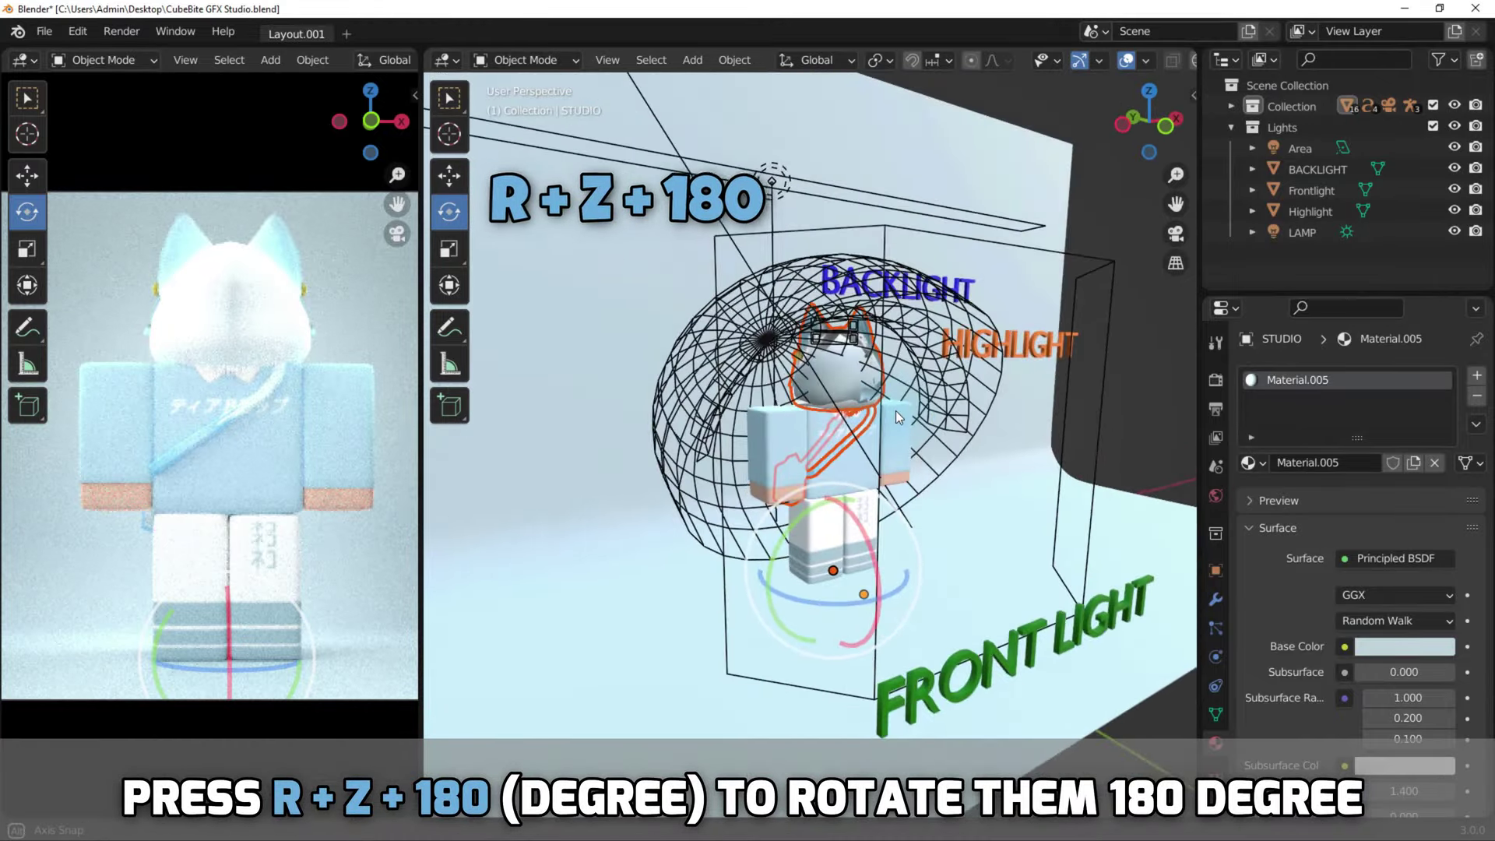
type("rz180")
key("Return")
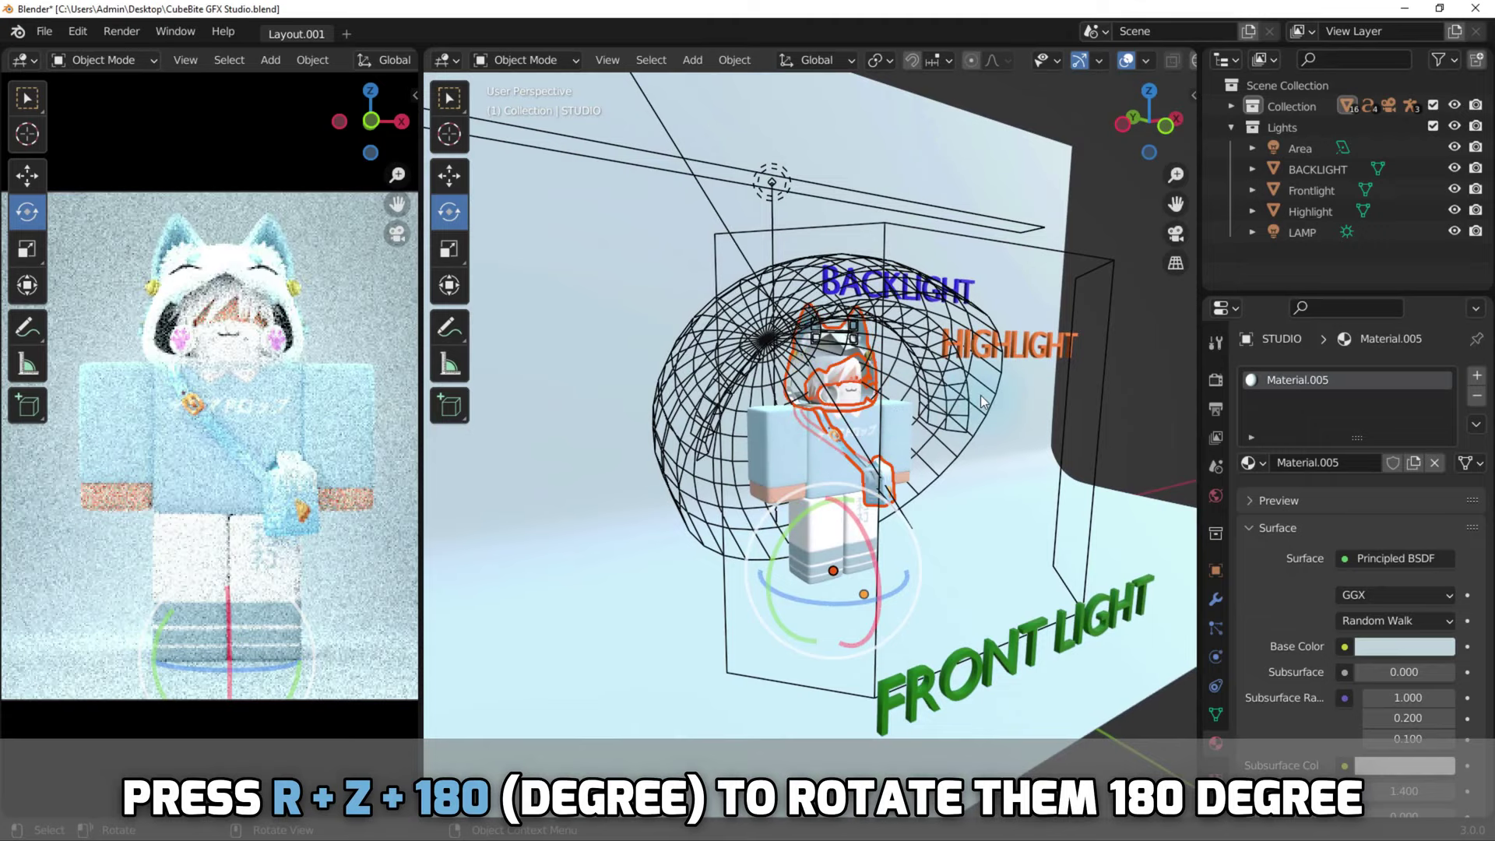
middle_click_drag(979, 395, 1124, 383)
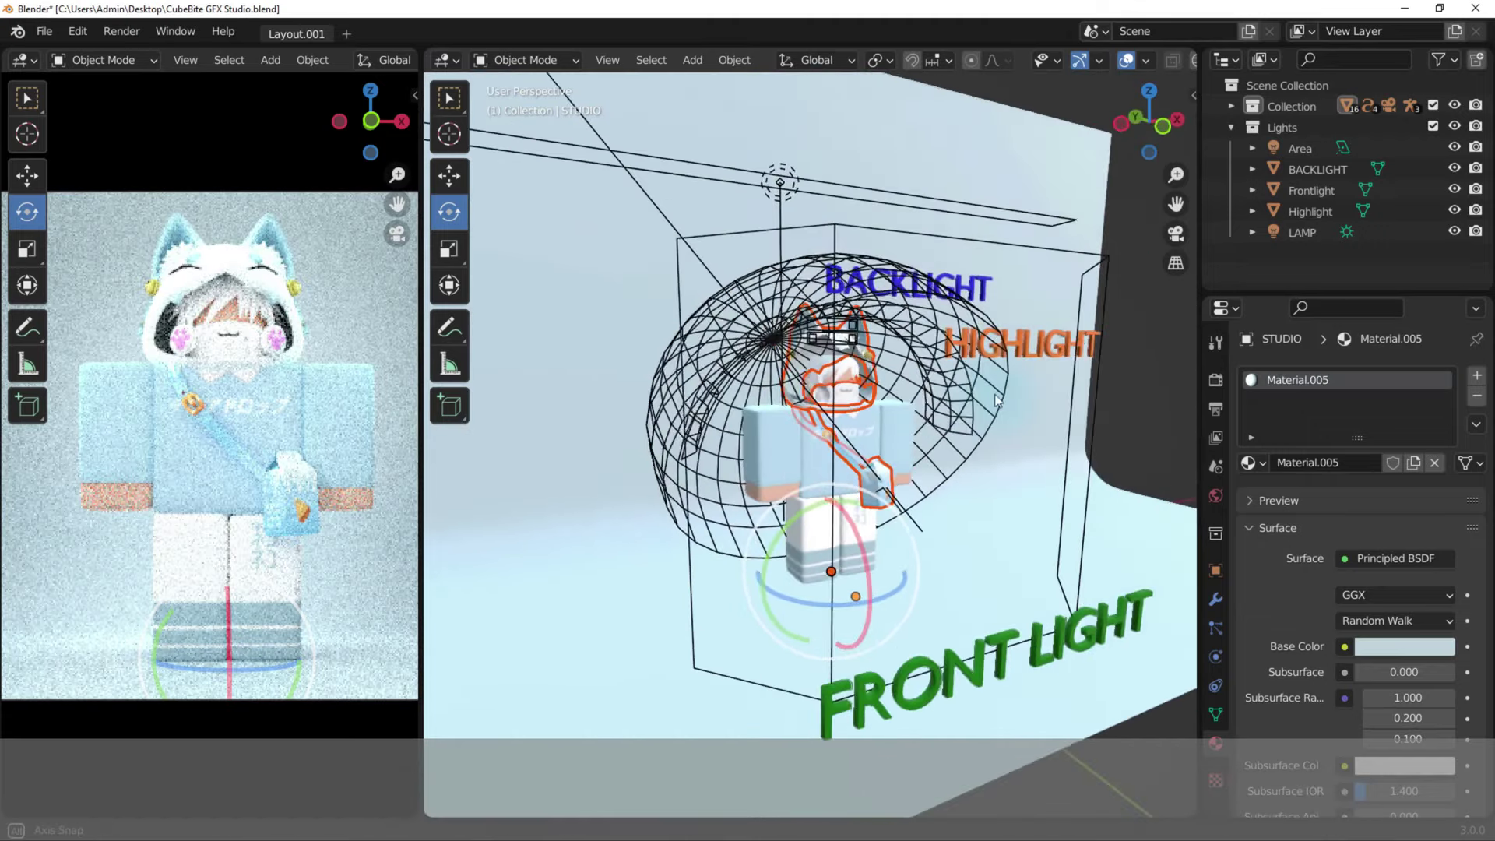
left_click(1157, 382)
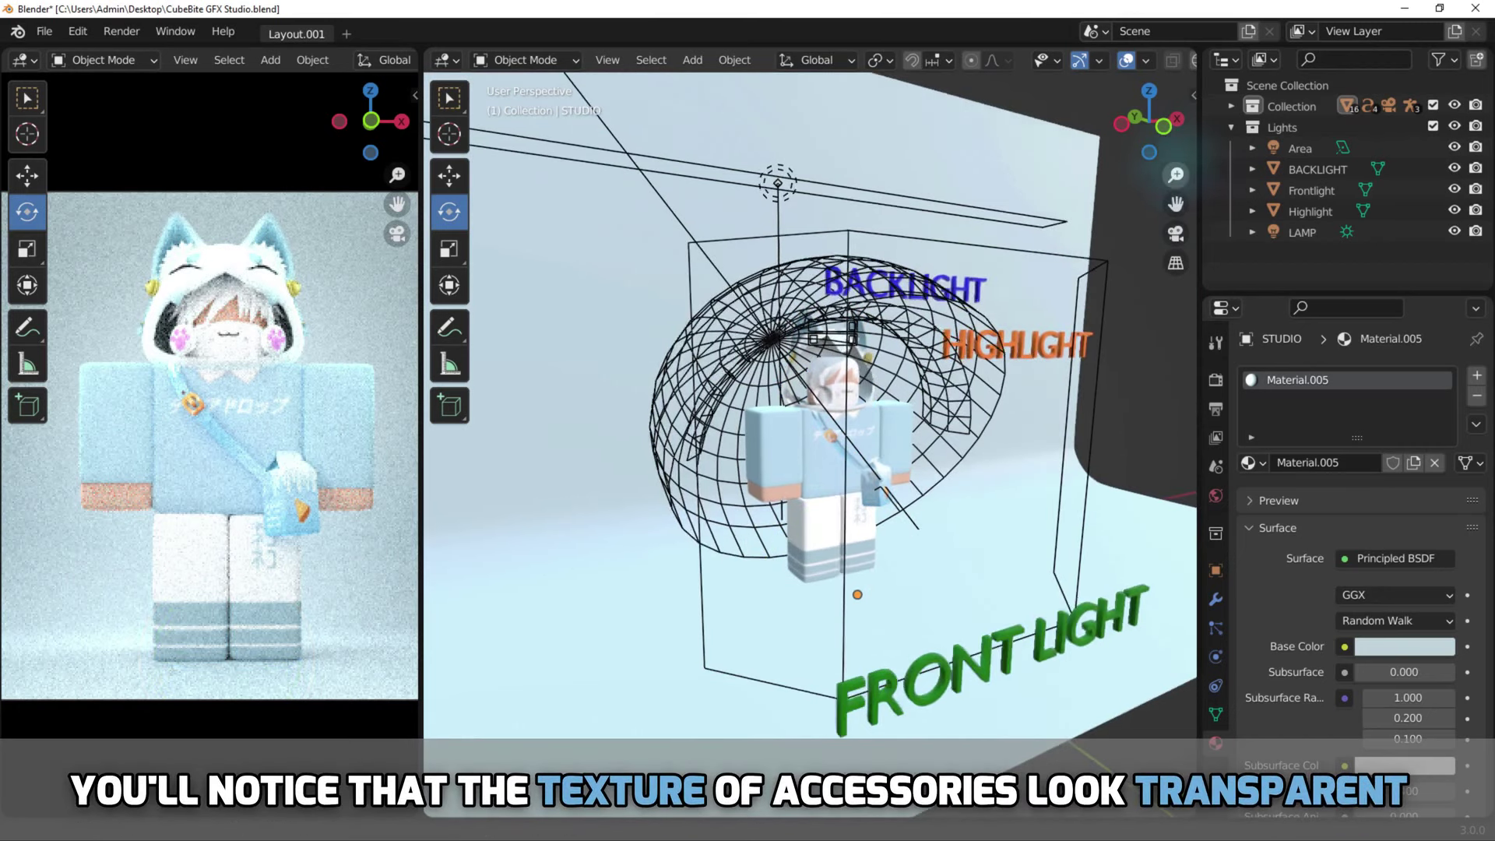
left_click_drag(1175, 174, 1191, 78)
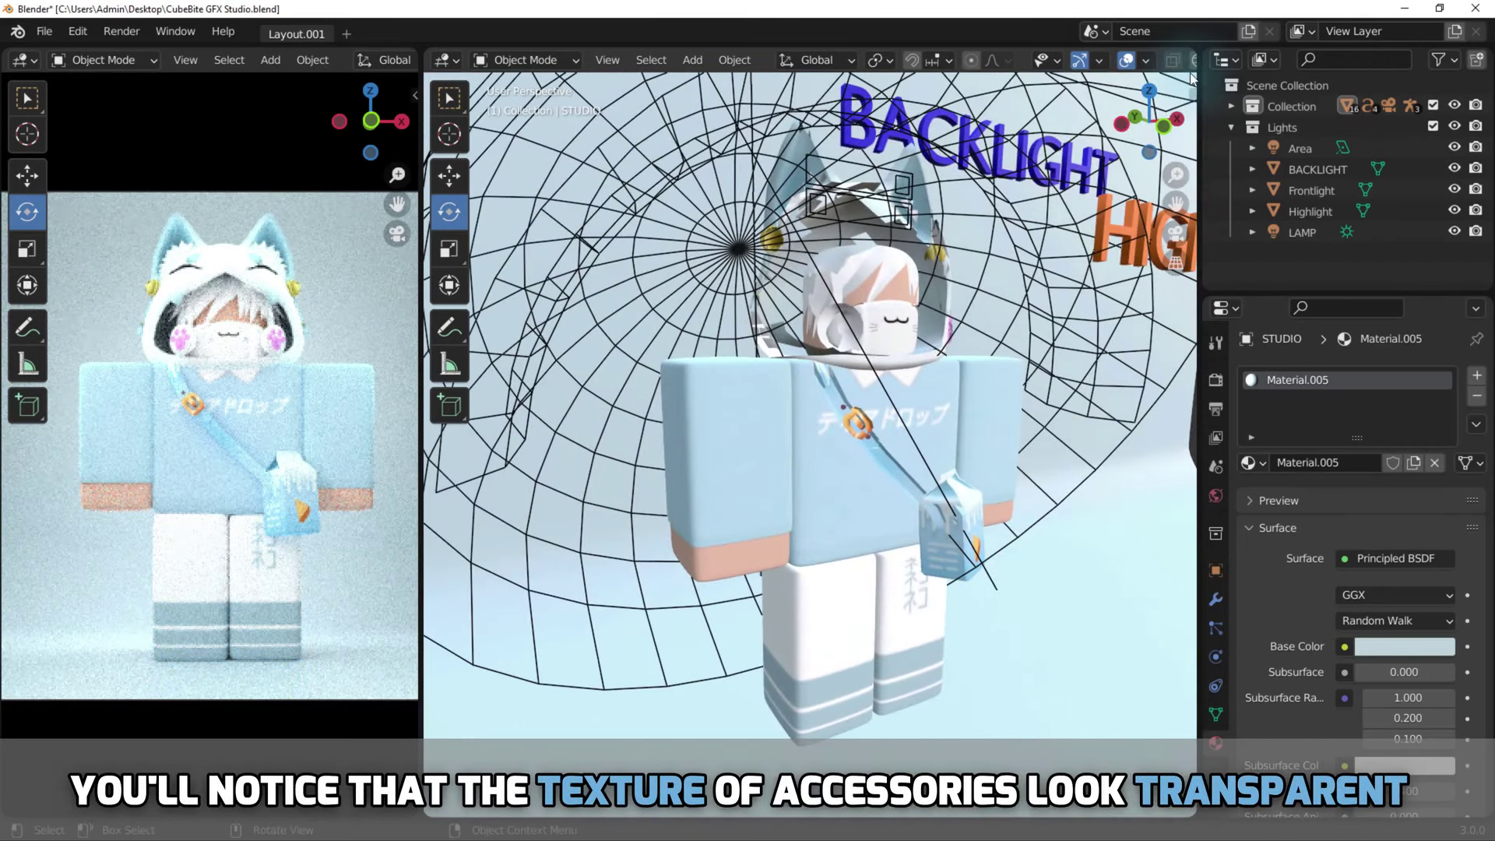
Turn off Show Backface on the hood accessory's material.
left_click(912, 357)
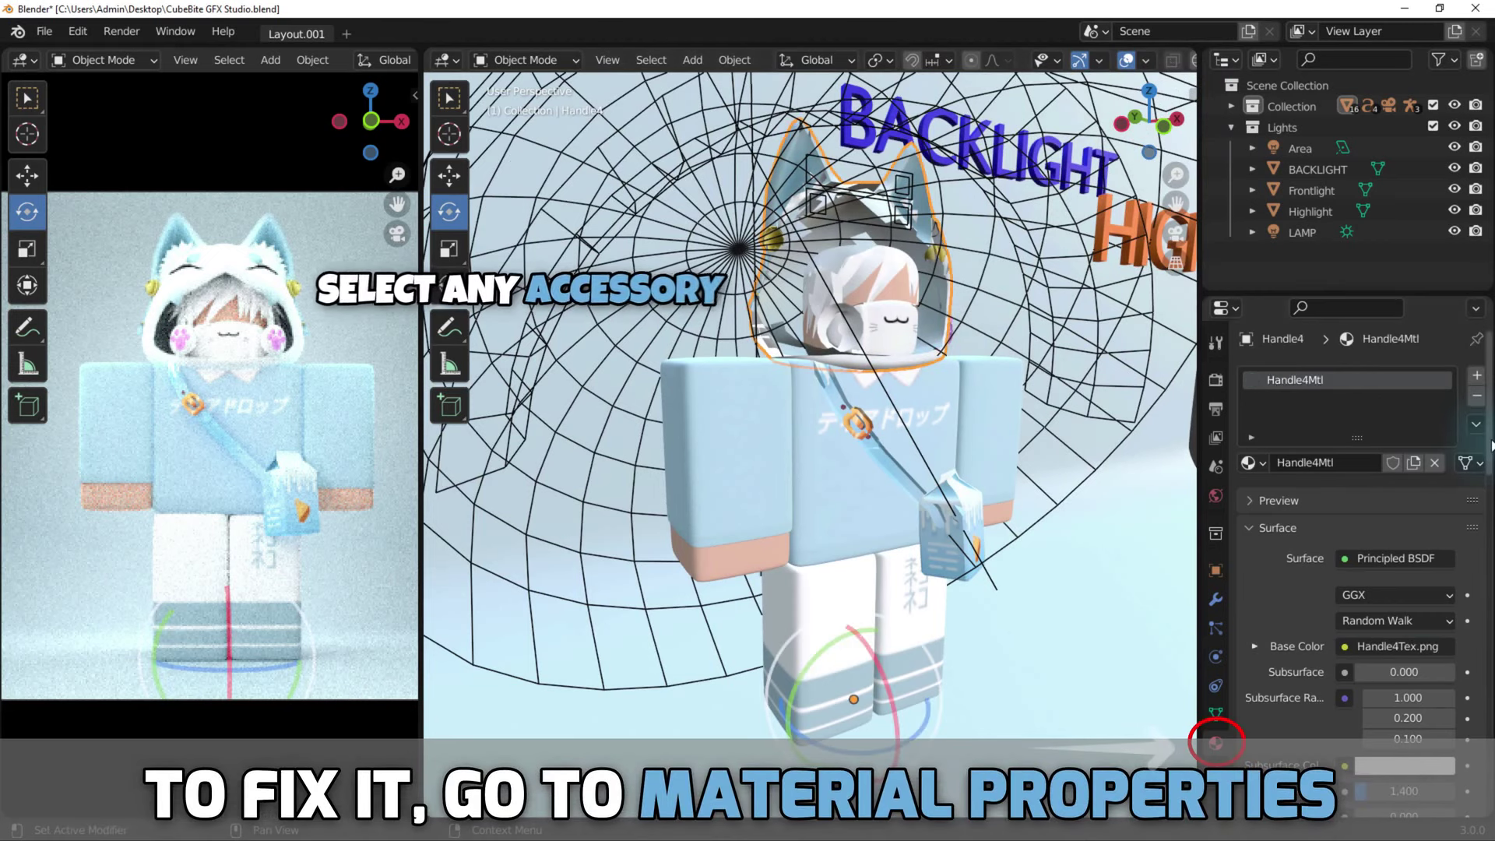
scroll(1342, 425, "down", 5)
scroll(1342, 424, "down", 5)
scroll(1342, 424, "down", 5)
scroll(1492, 743, "down", 1)
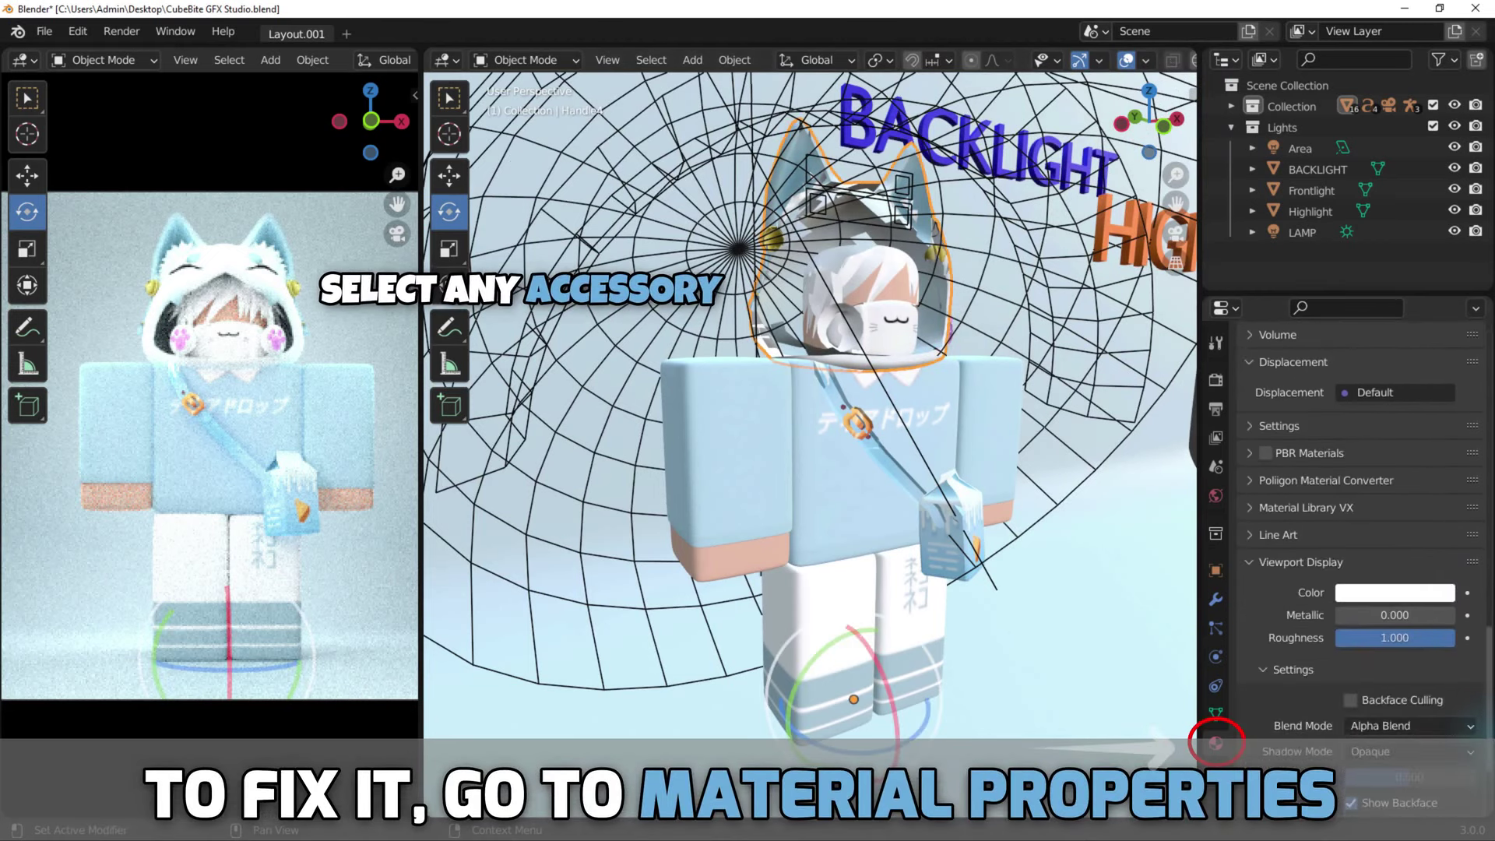
scroll(1492, 744, "up", 5)
scroll(1492, 743, "up", 2)
scroll(1492, 752, "down", 7)
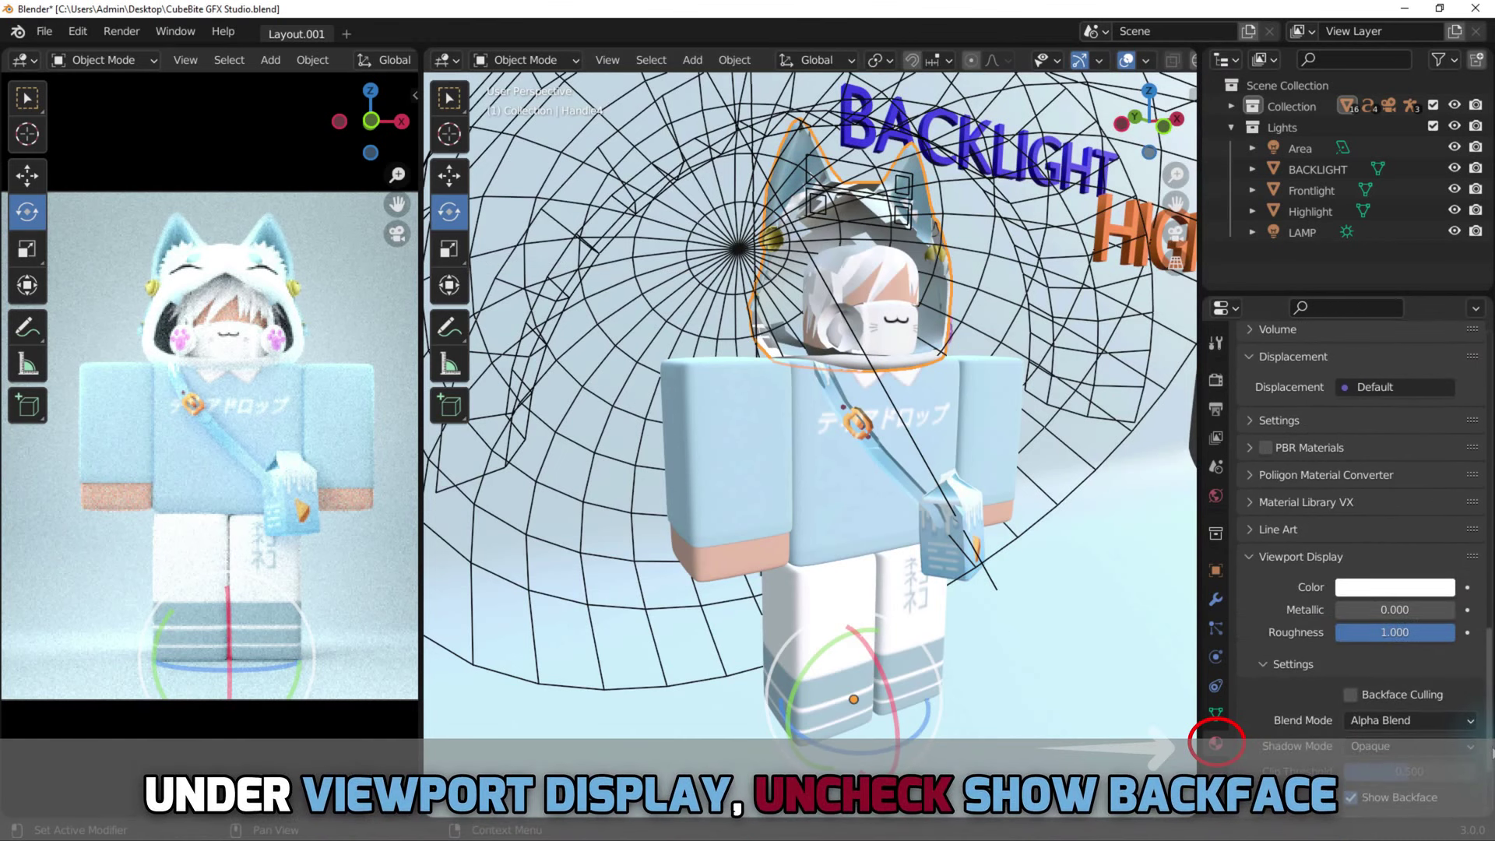
scroll(1492, 752, "up", 1)
scroll(1493, 752, "down", 2)
scroll(1491, 770, "down", 1)
scroll(1487, 798, "down", 2)
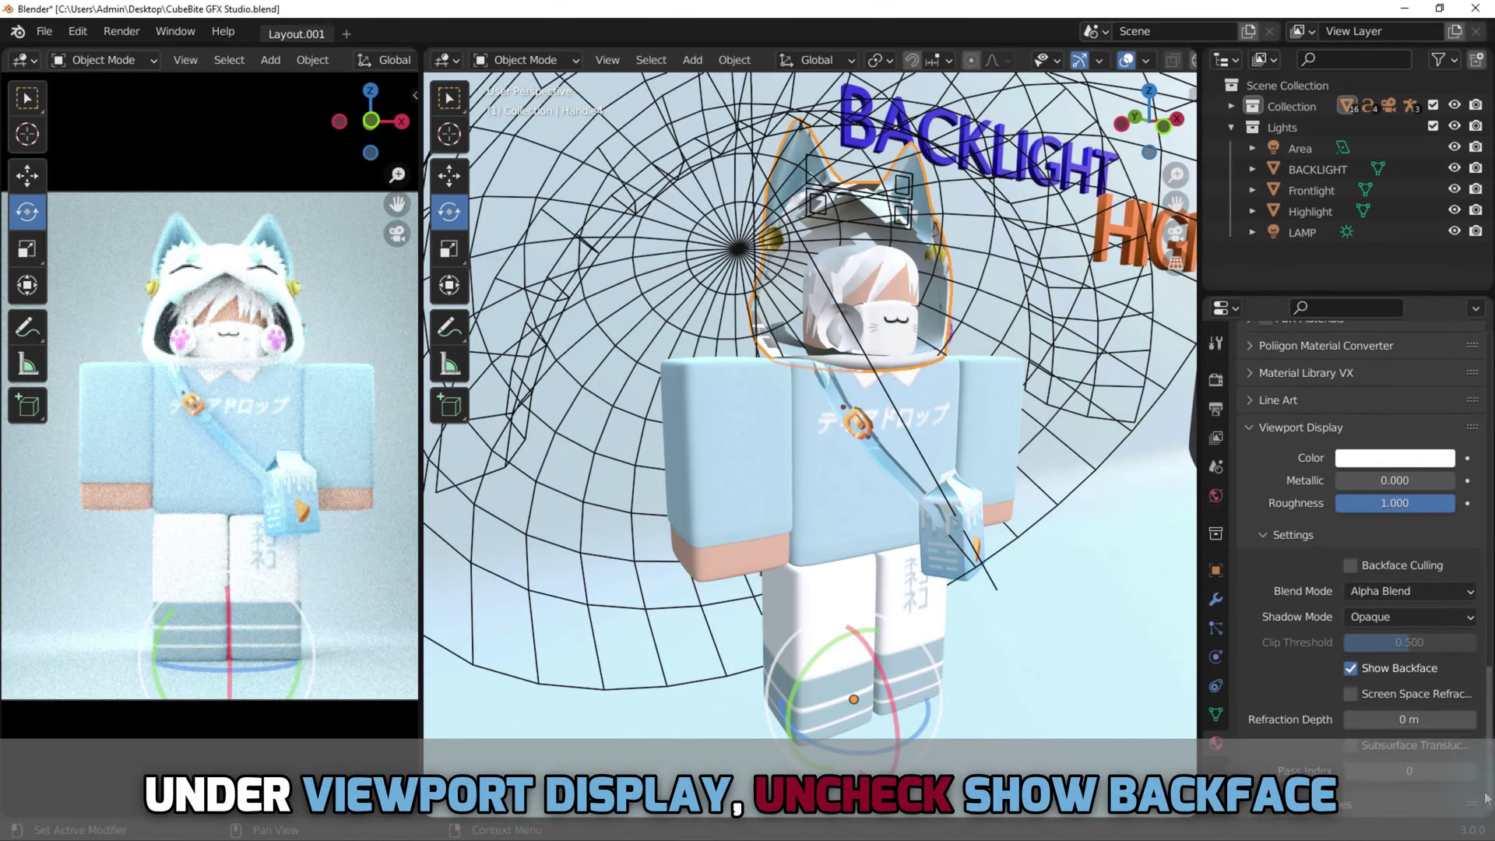
left_click(1351, 667)
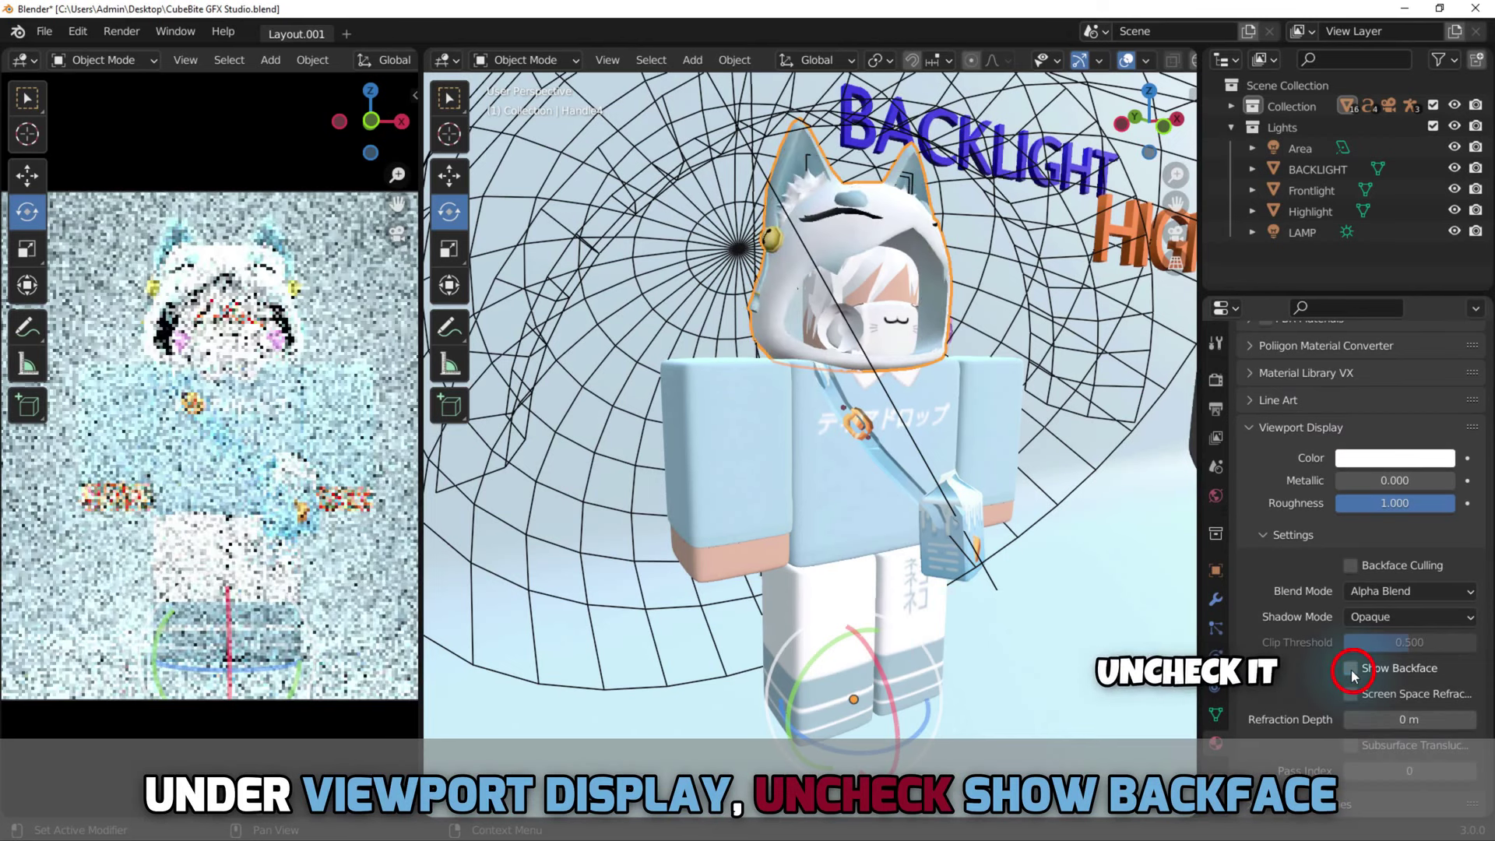
Turn off Show Backface on the face mask and bag accessory materials.
left_click(1351, 667)
scroll(1353, 674, "up", 1)
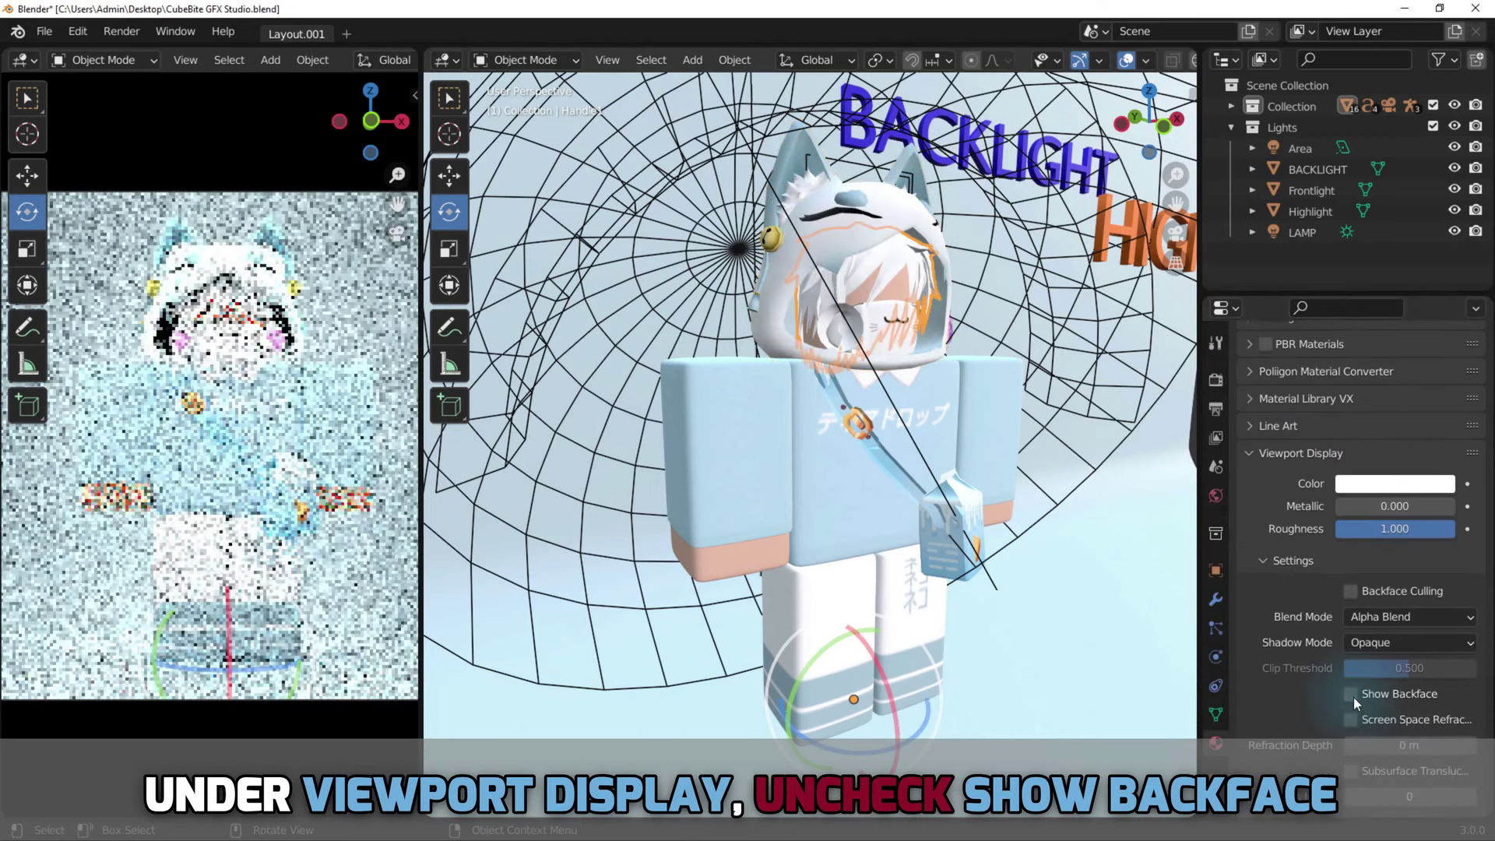
left_click(855, 320)
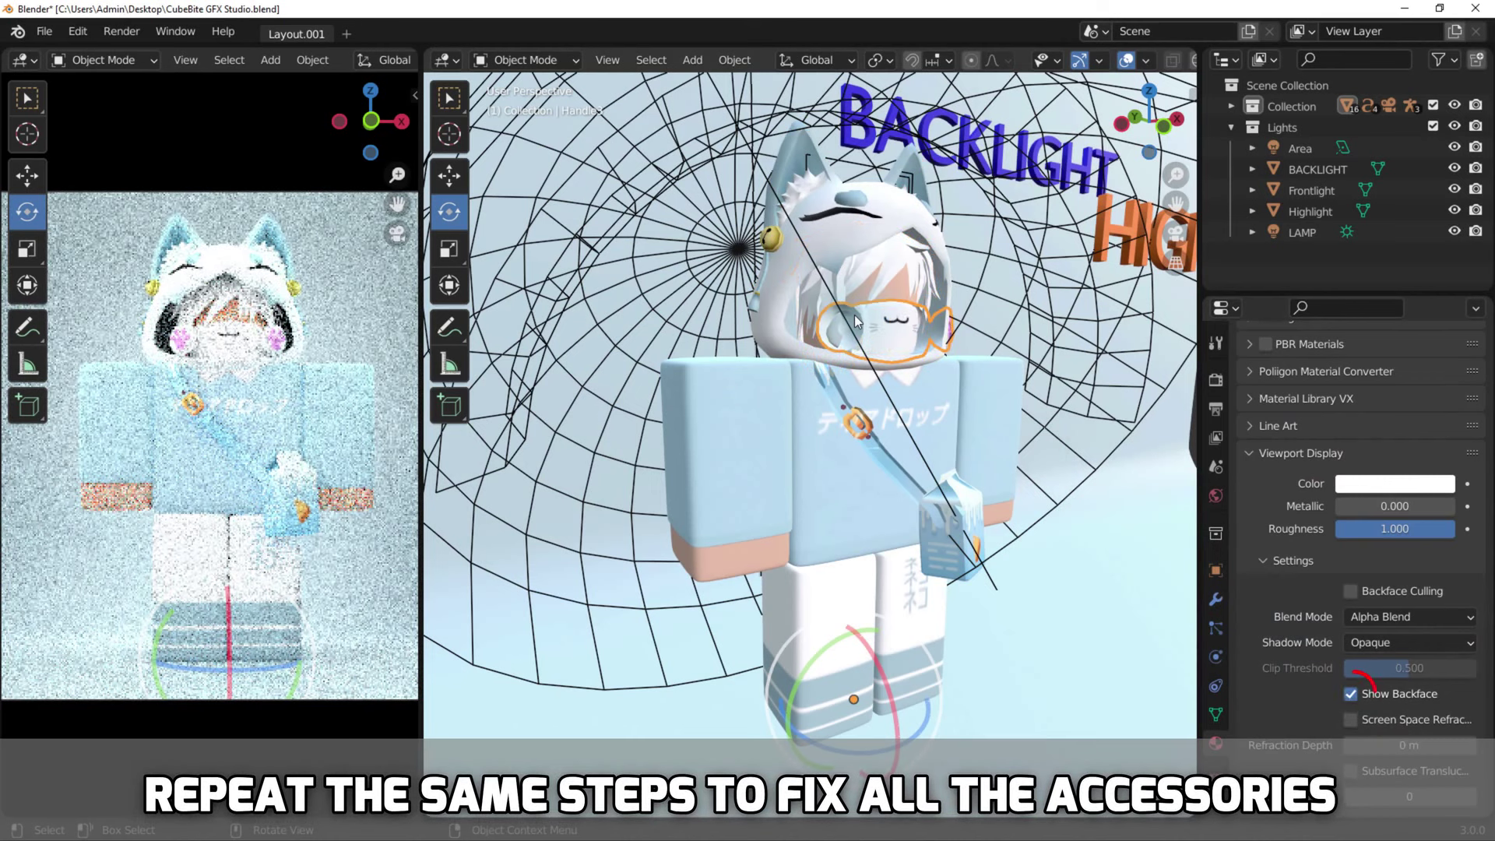
left_click(1350, 693)
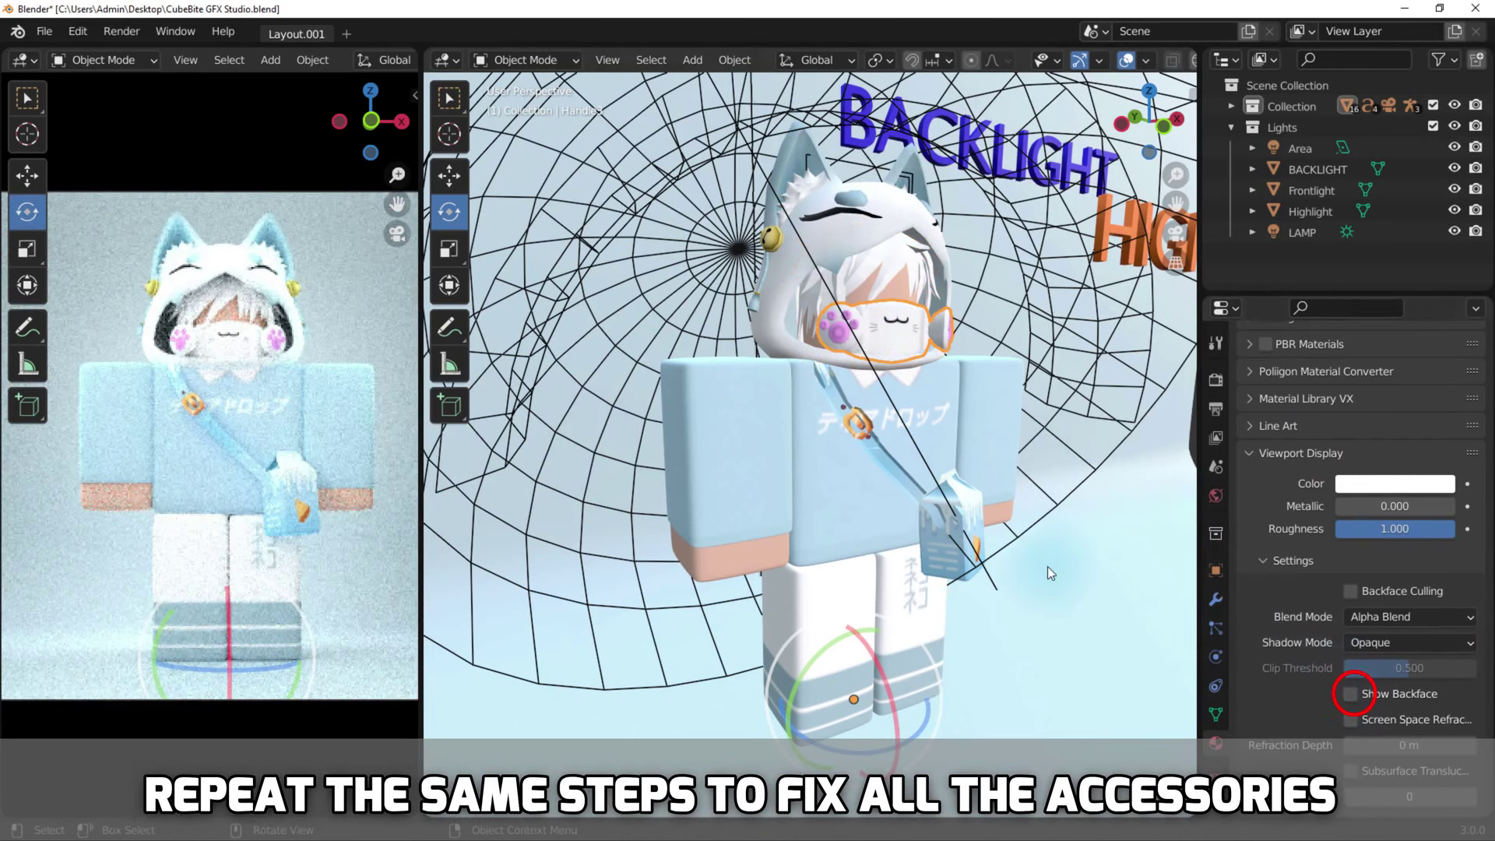
left_click(961, 500)
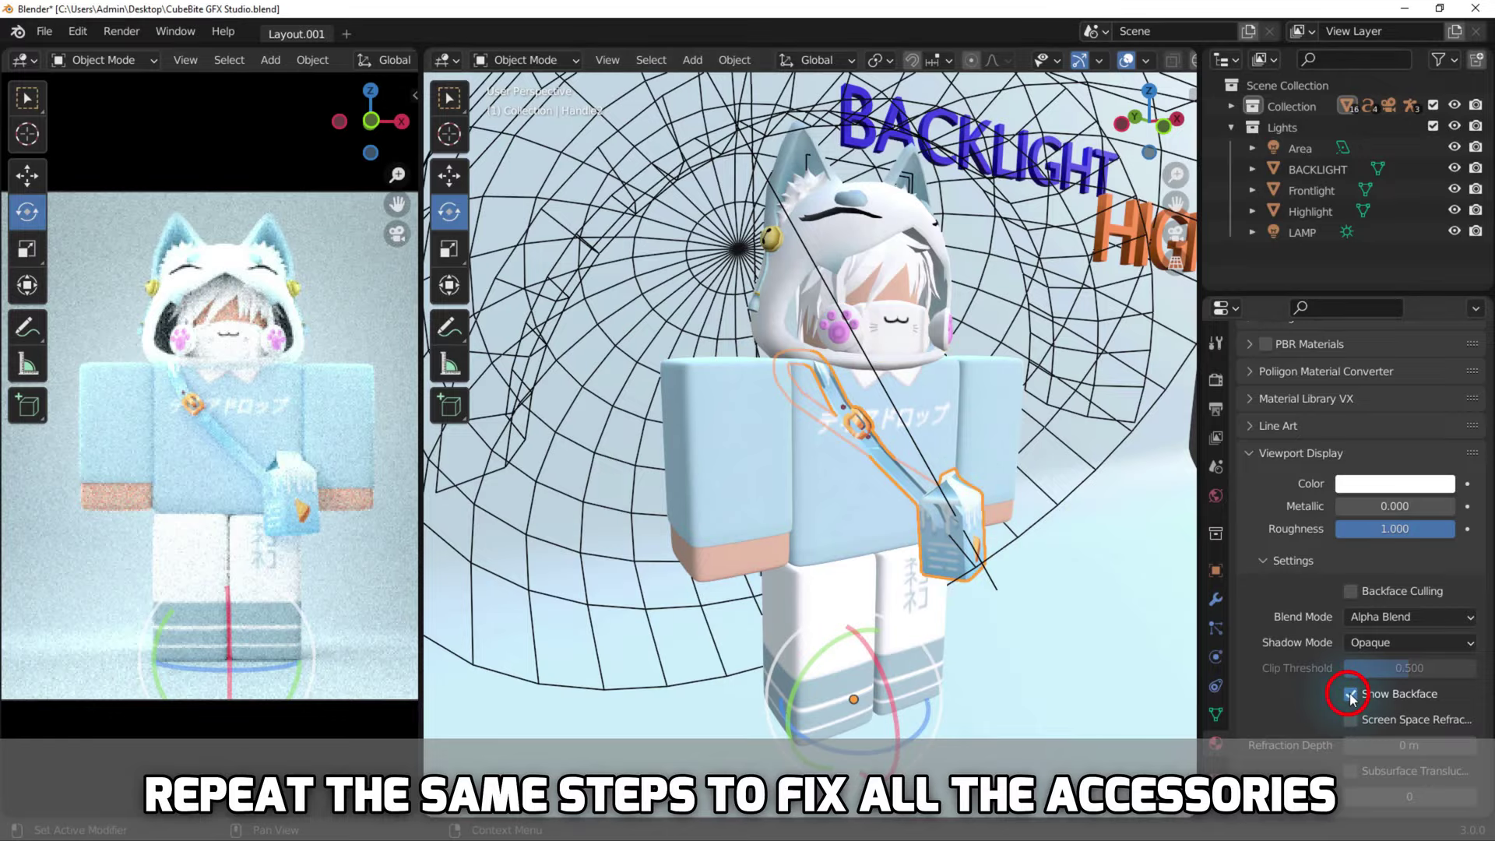
left_click(1350, 693)
middle_click_drag(1078, 588, 1081, 602)
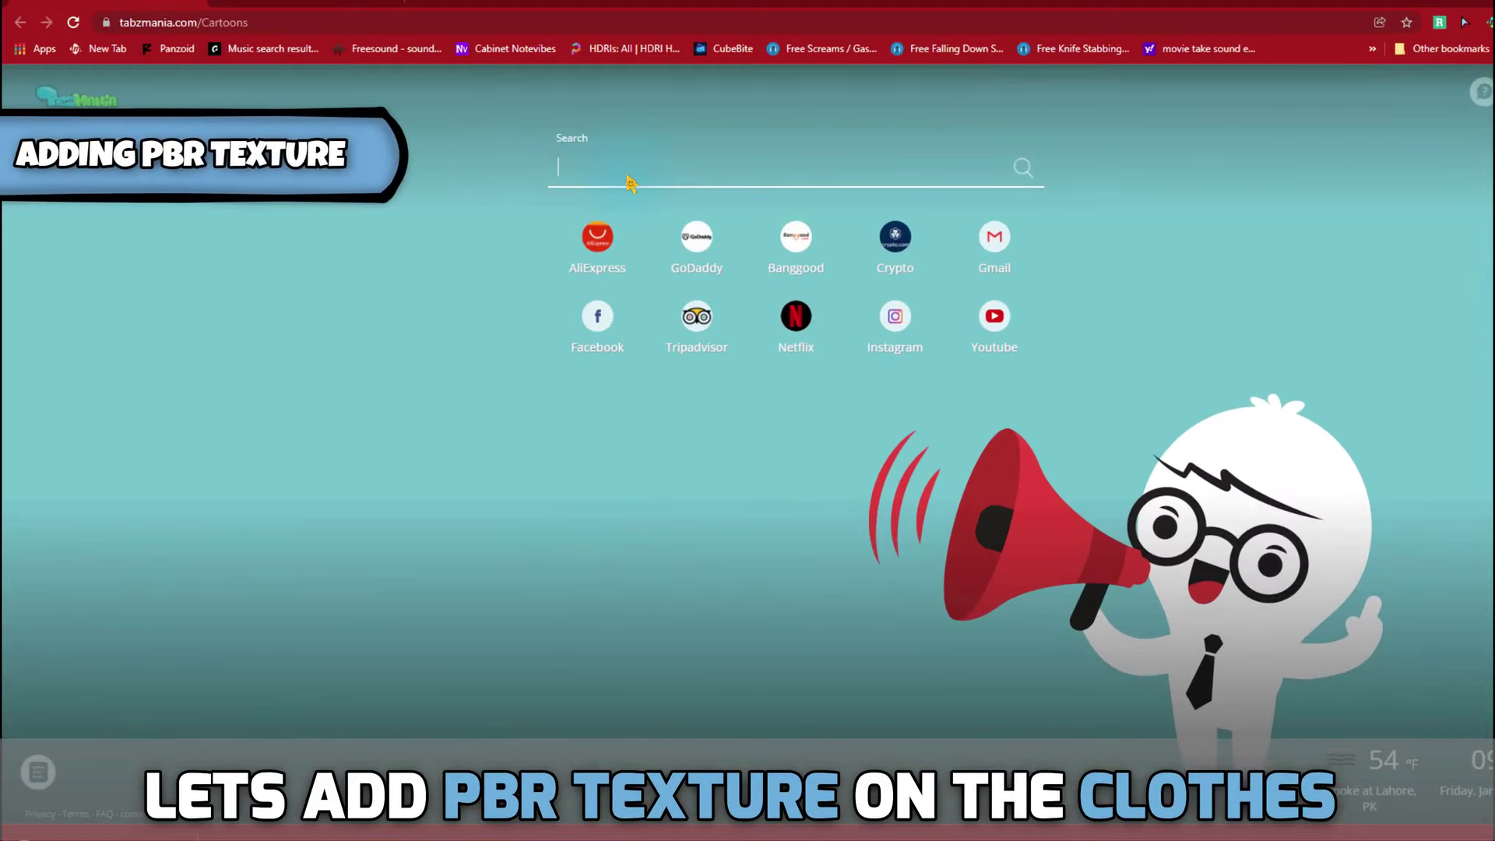
Search Google for AmbientCG and open the ambientcg.com website.
type("bi")
type("ent")
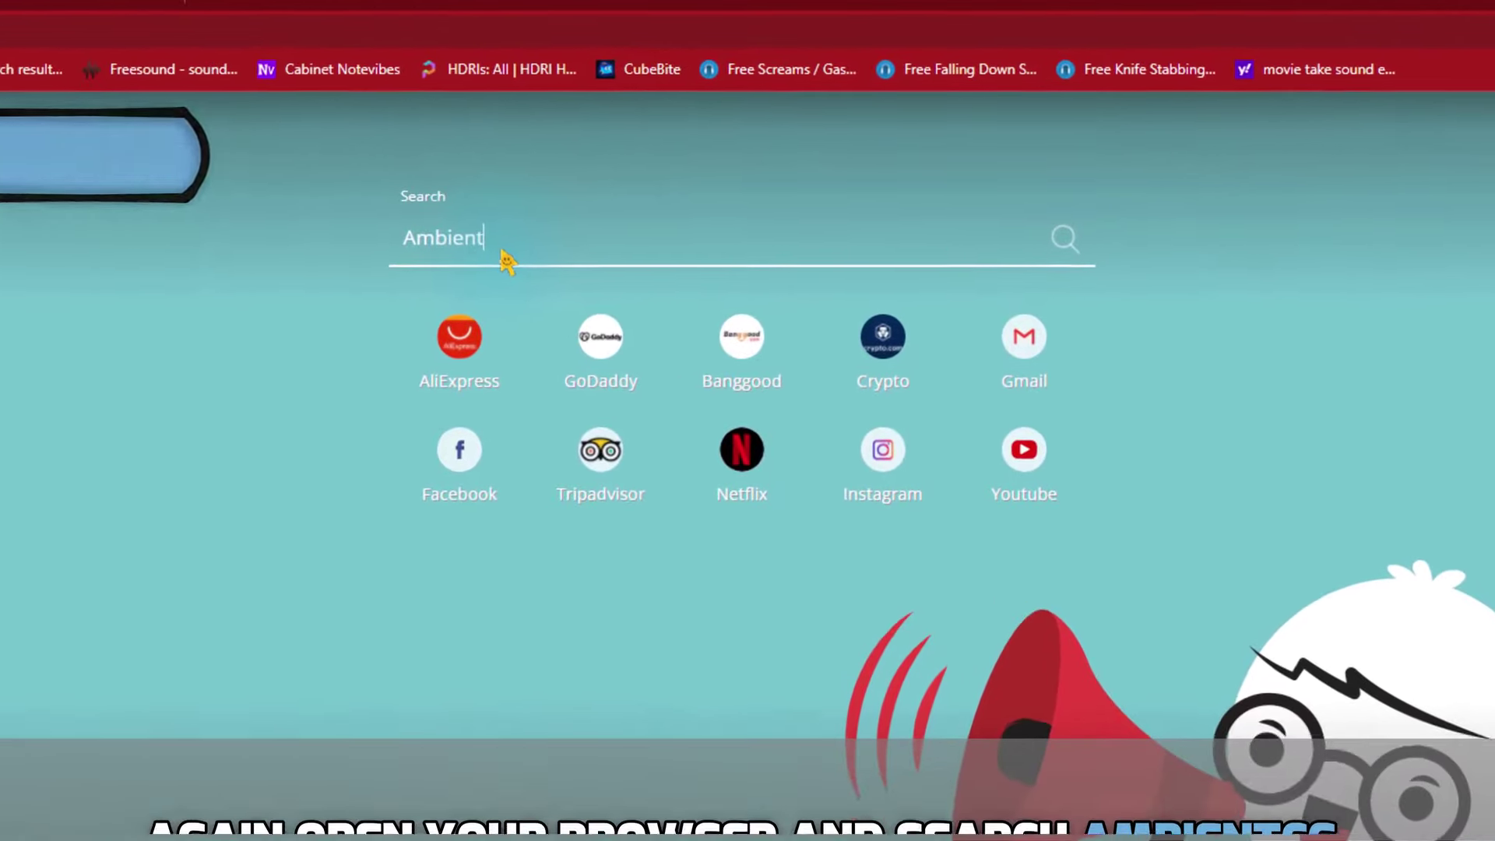
type("CG")
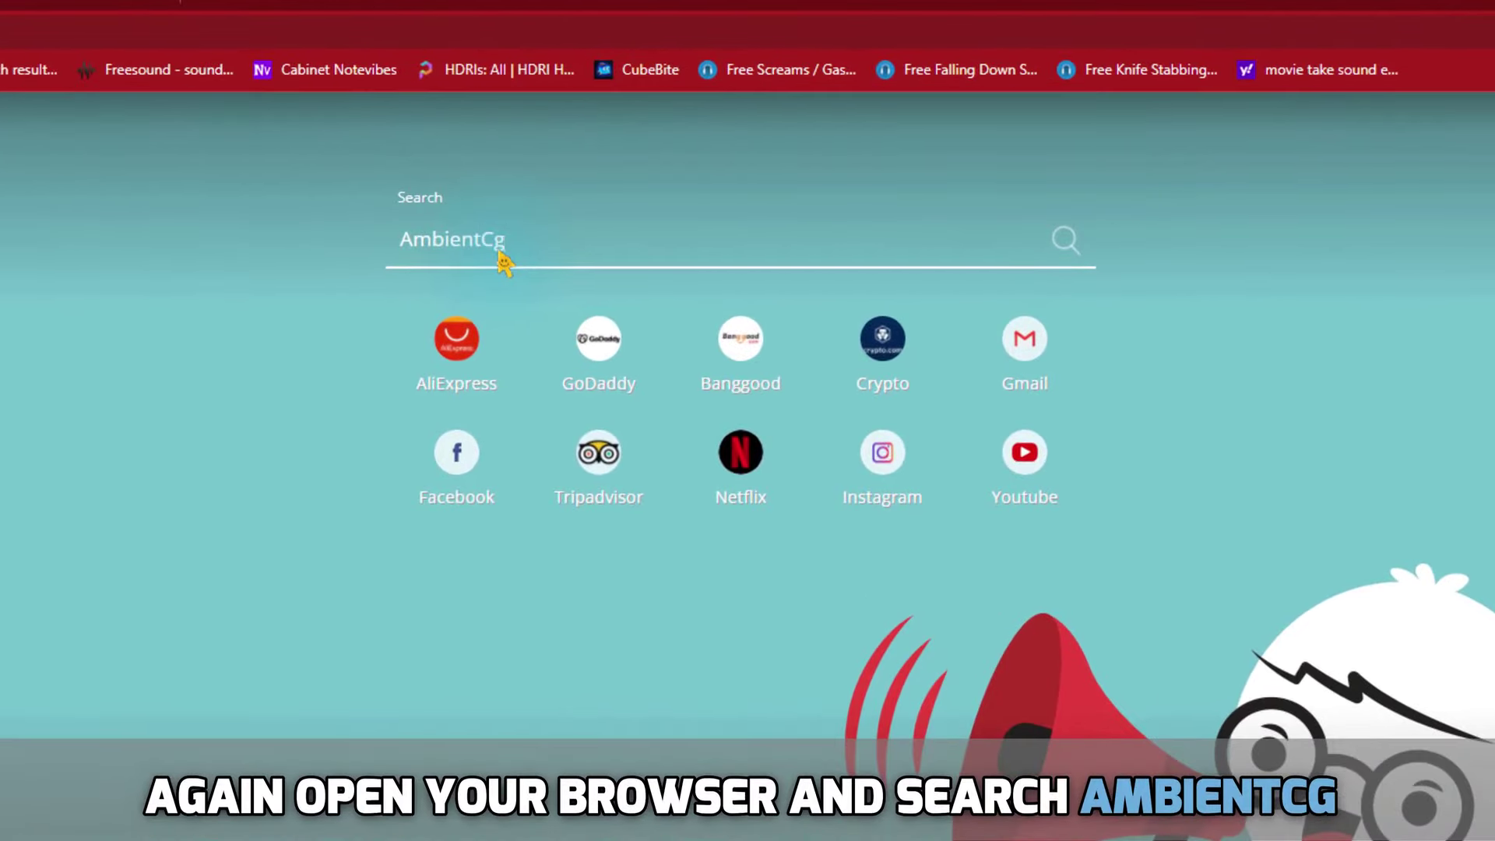
key("Return")
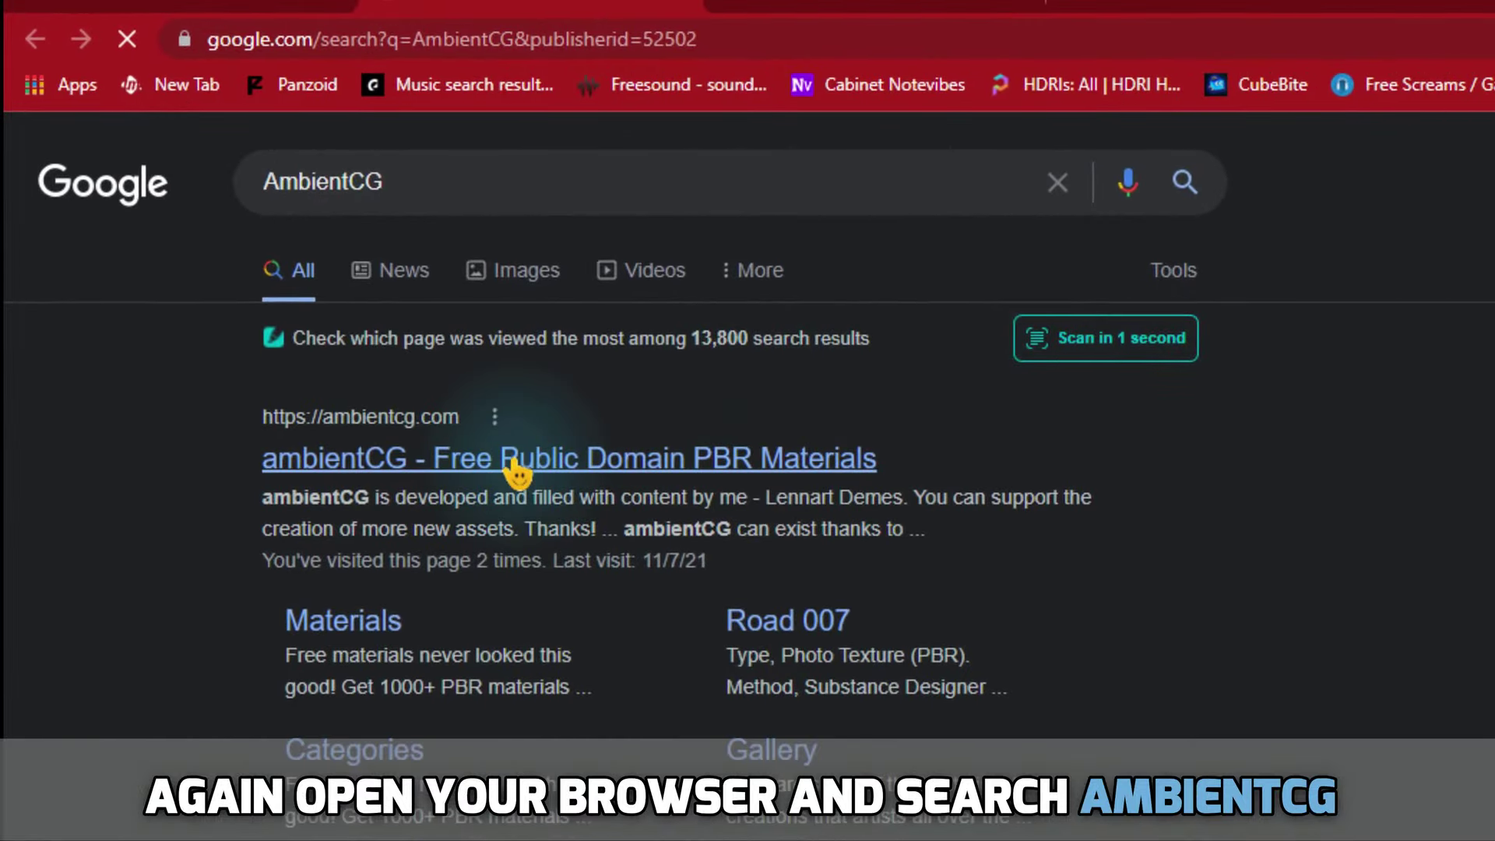
left_click(516, 467)
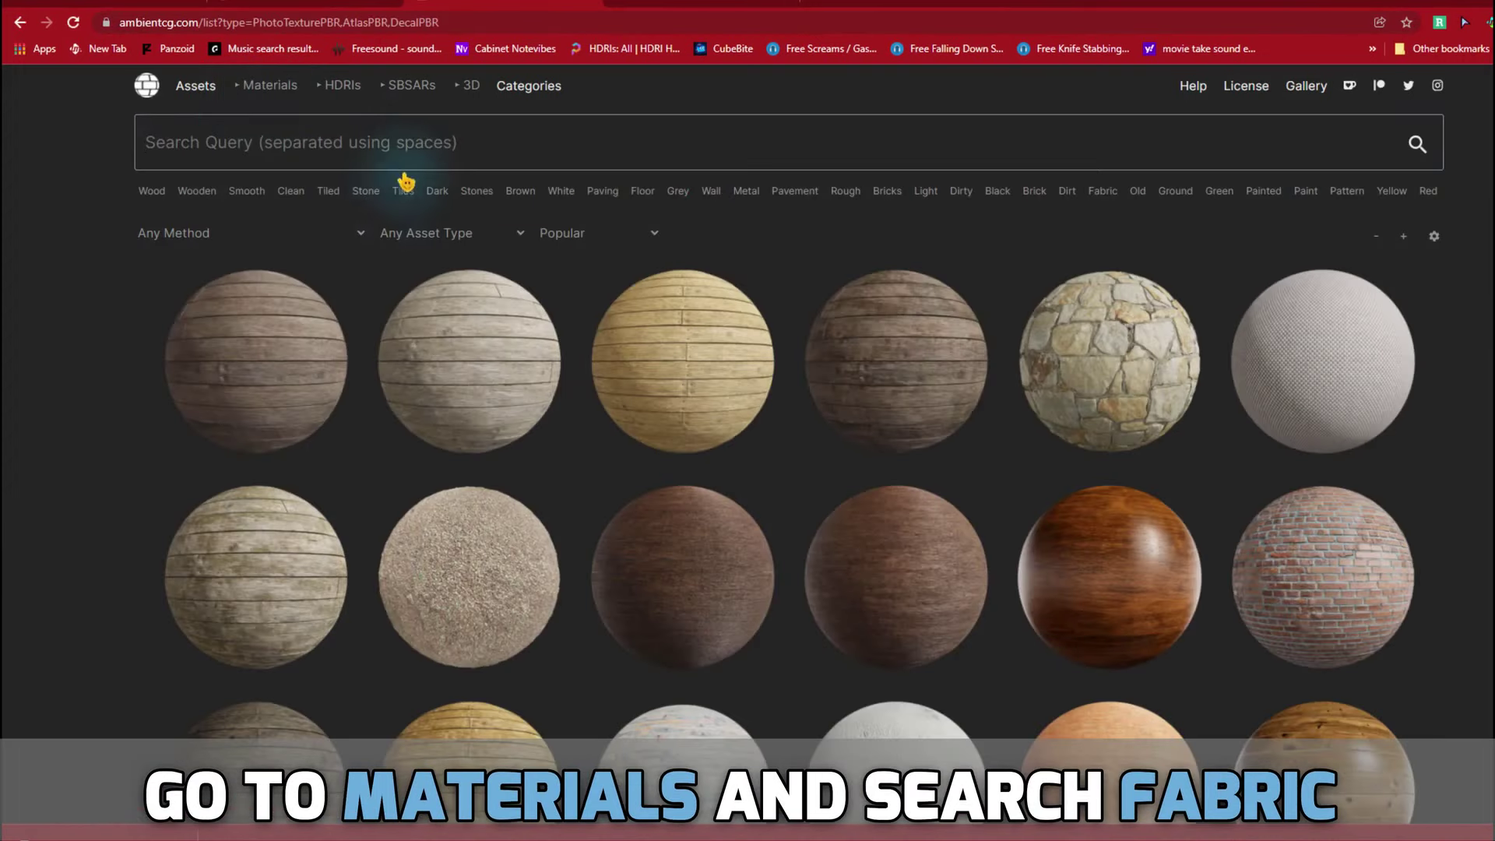
Search ambientCG for 'fabric' and open the Fabric 036 material page.
type("fabric")
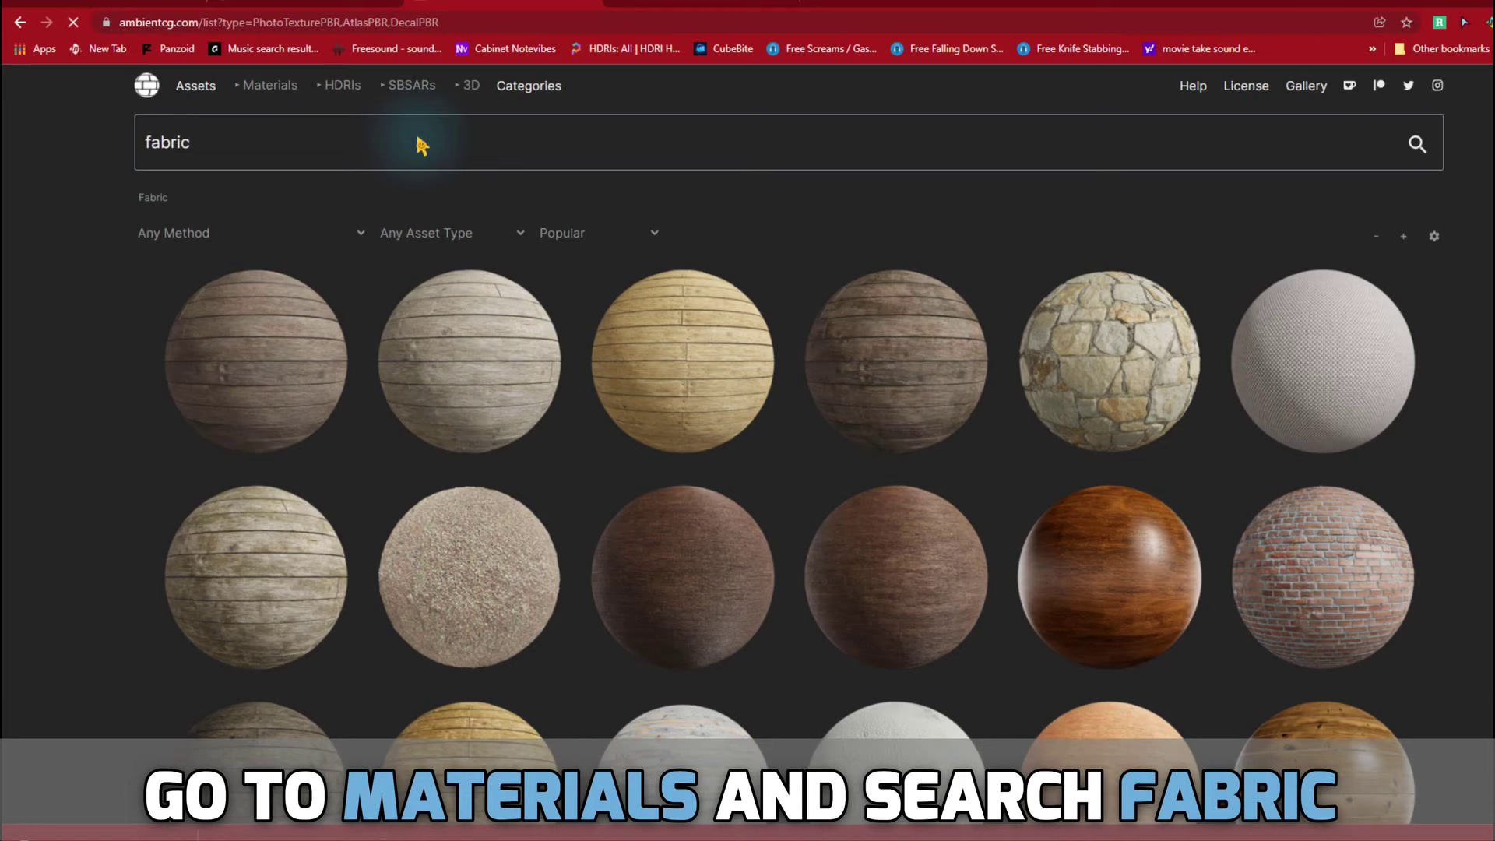
scroll(417, 143, "down", 5)
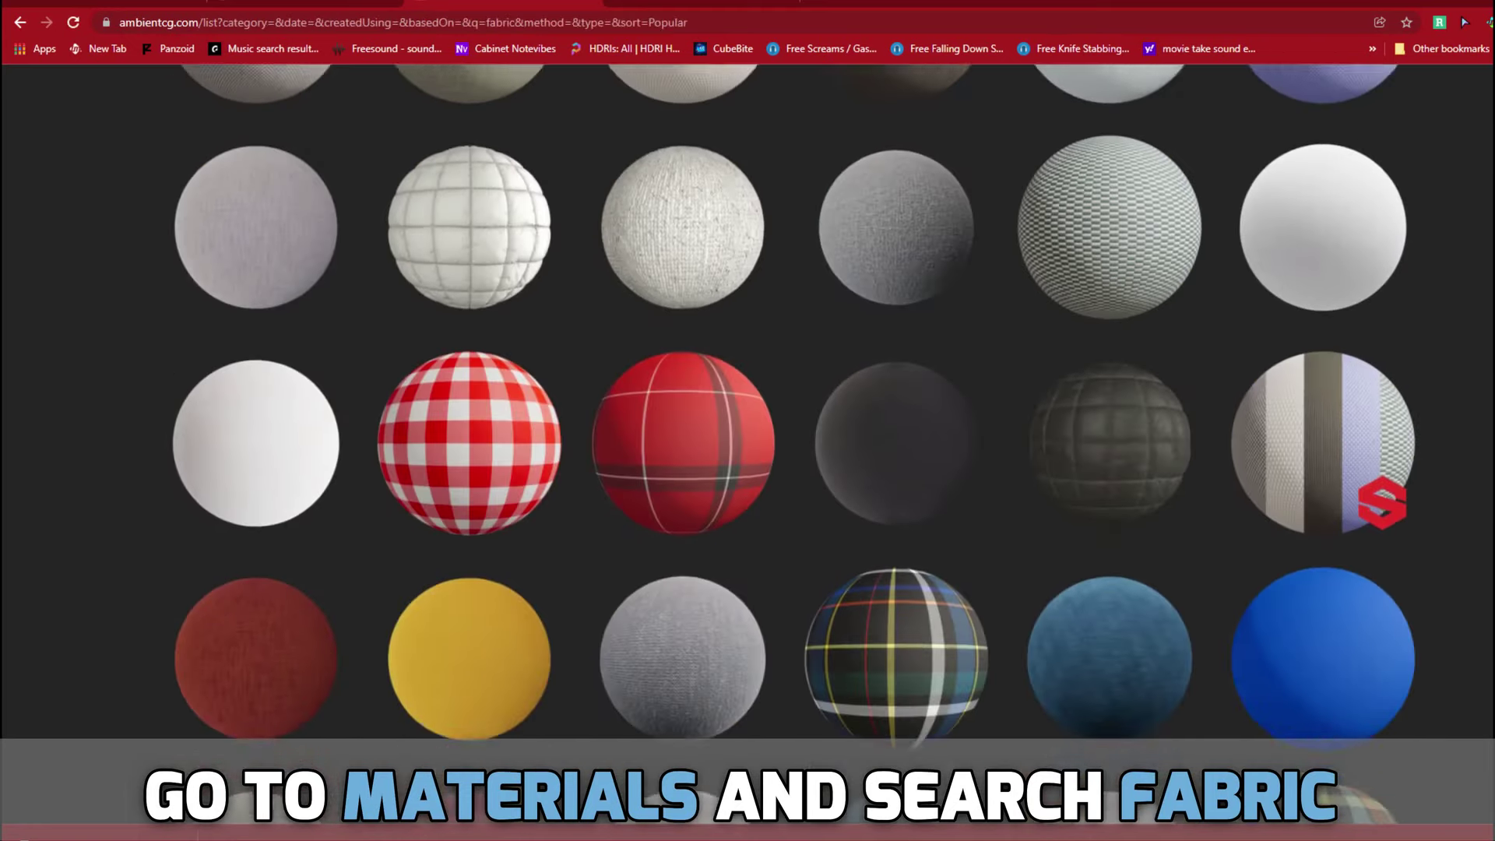
scroll(417, 143, "down", 3)
scroll(748, 448, "down", 3)
scroll(747, 449, "down", 5)
scroll(747, 448, "down", 1)
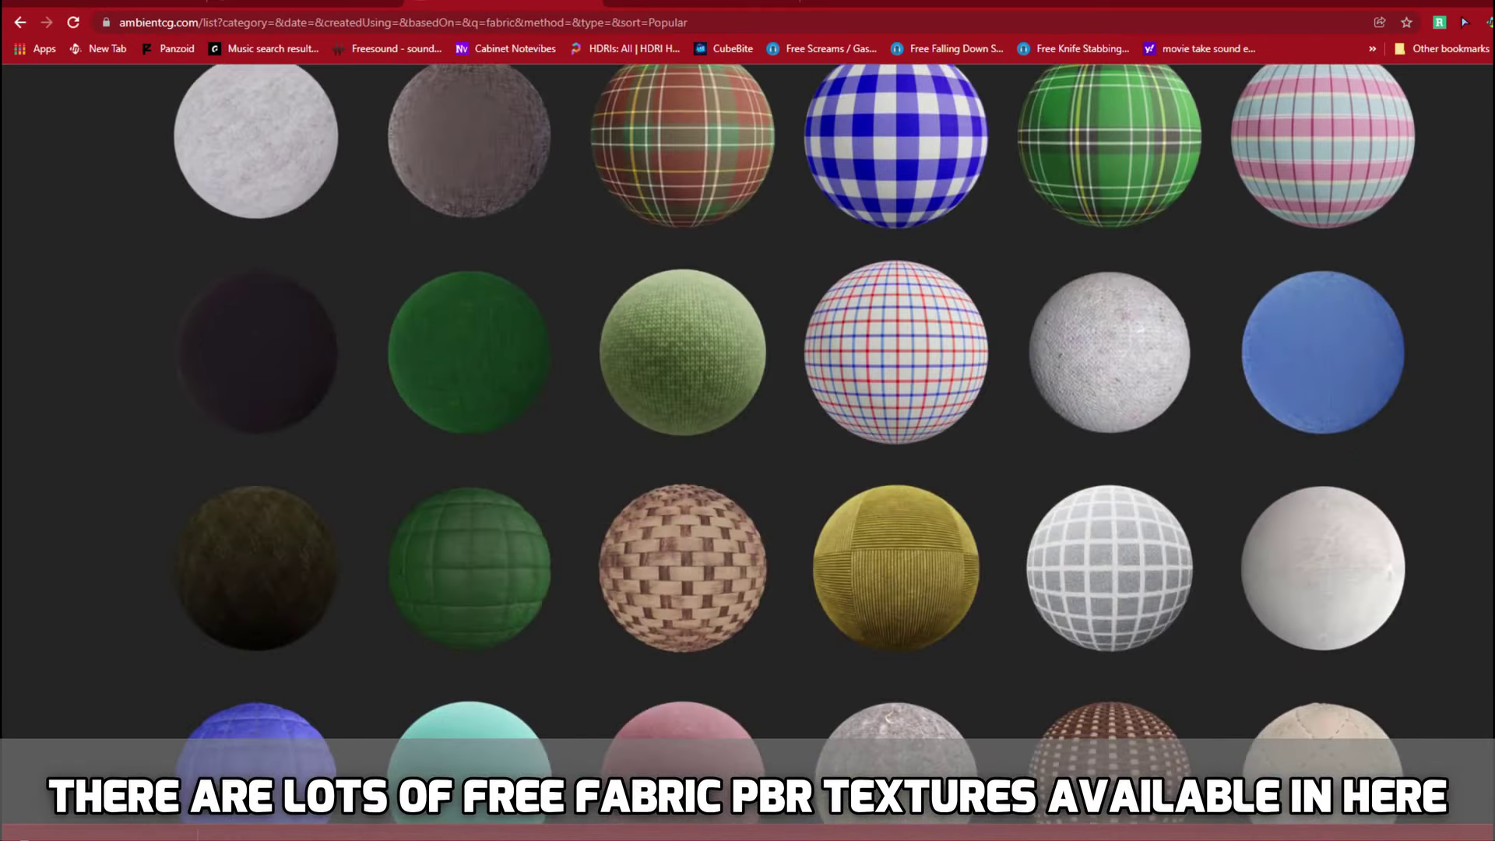
scroll(747, 448, "down", 2)
scroll(747, 448, "down", 2)
scroll(747, 448, "down", 1)
scroll(747, 448, "down", 2)
scroll(747, 448, "down", 3)
scroll(747, 449, "down", 3)
scroll(748, 449, "down", 3)
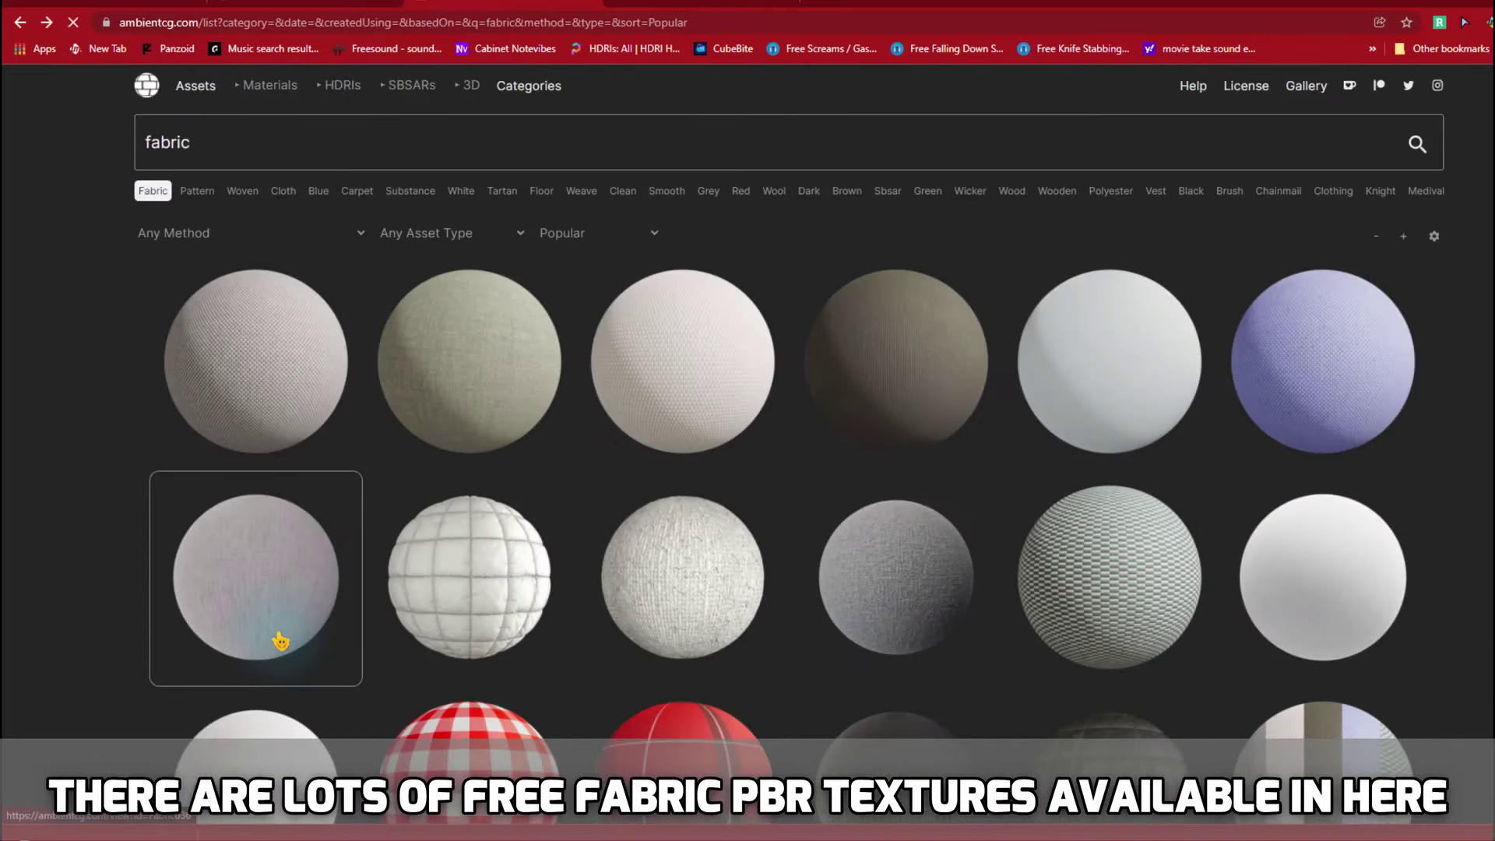
left_click(277, 636)
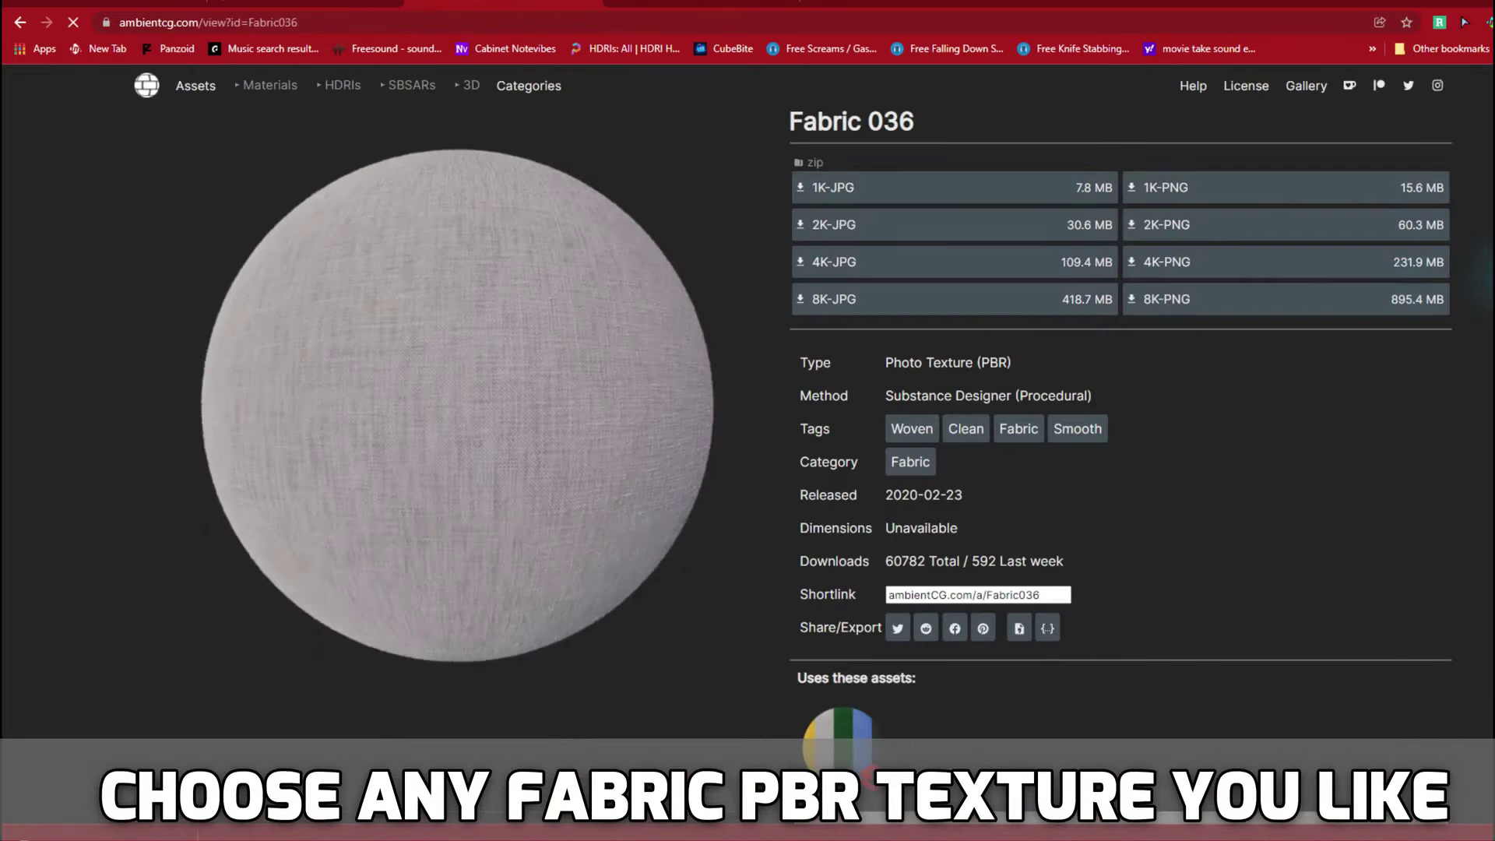
Download Fabric 036 as the 2K PNG zip.
scroll(748, 421, "down", 3)
scroll(747, 421, "down", 3)
scroll(747, 420, "up", 4)
scroll(747, 420, "up", 3)
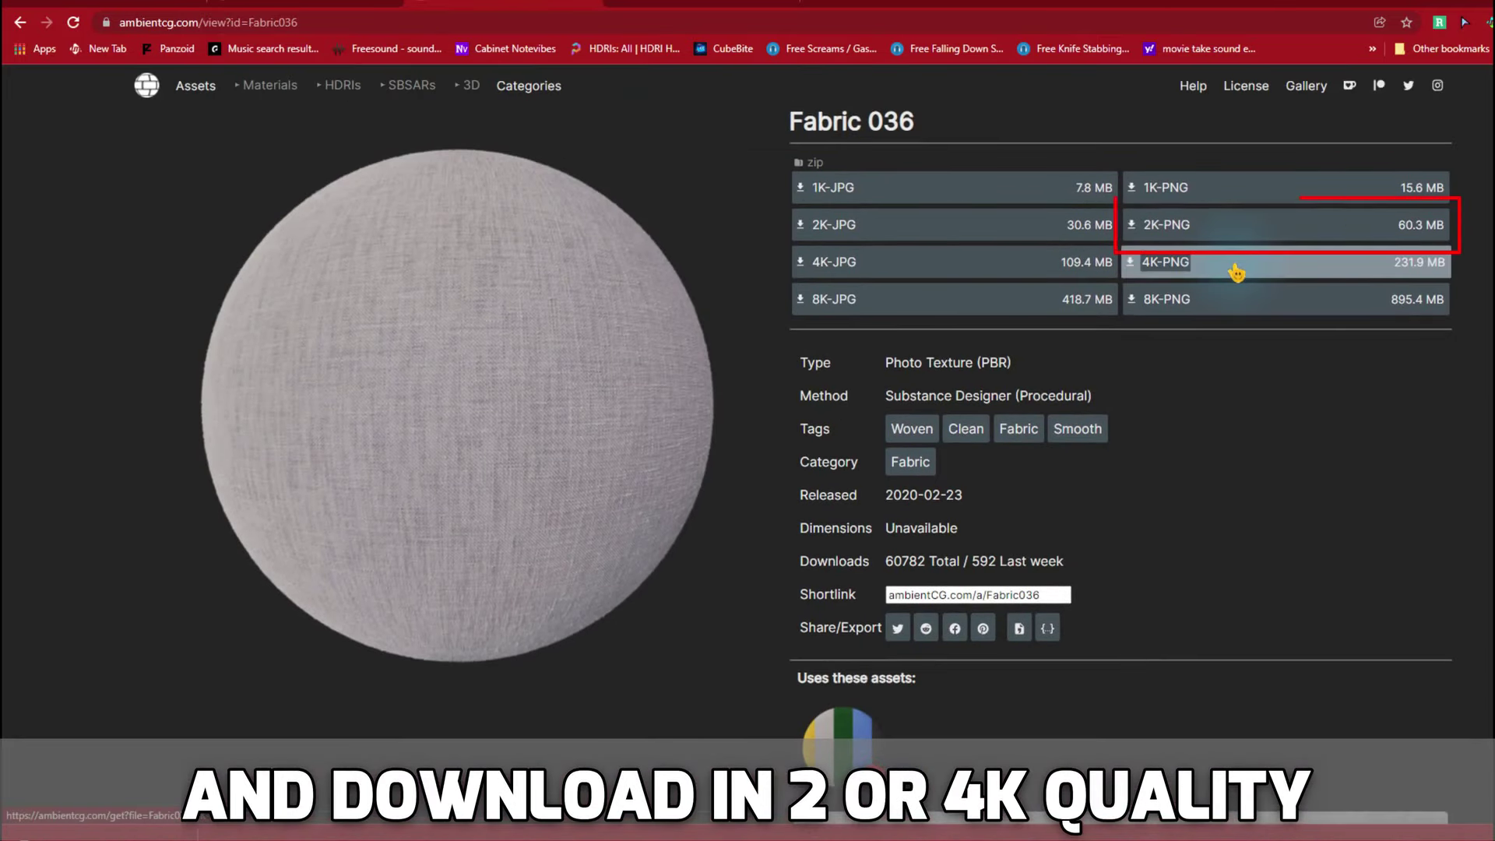
mouse_move(1285, 225)
left_click(1241, 233)
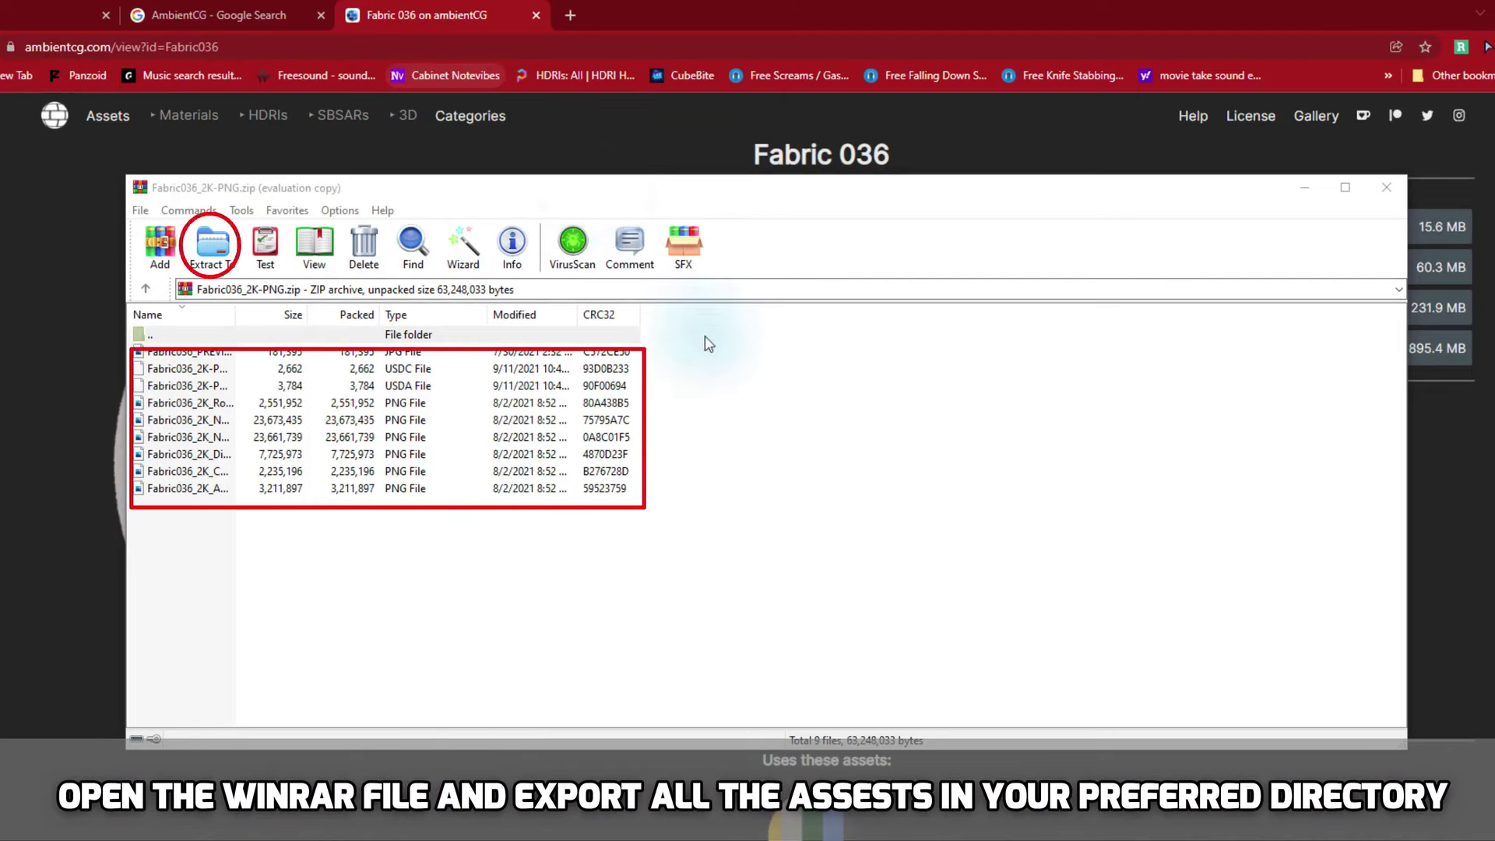
Extract all files of Fabric036_2K-PNG.zip into the Niko folder on the Desktop.
key("ctrl+a")
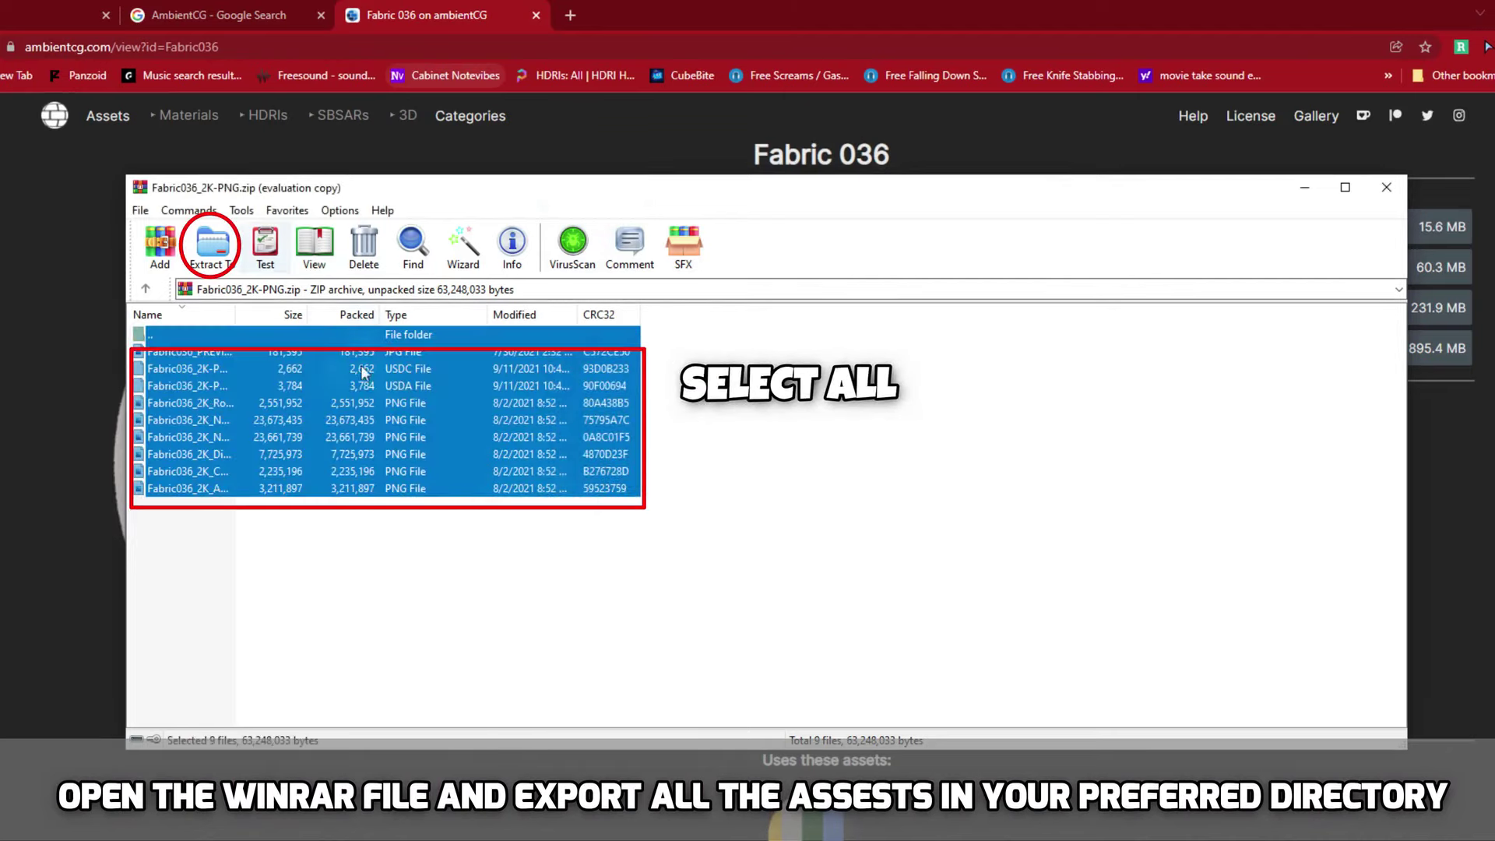
left_click(213, 249)
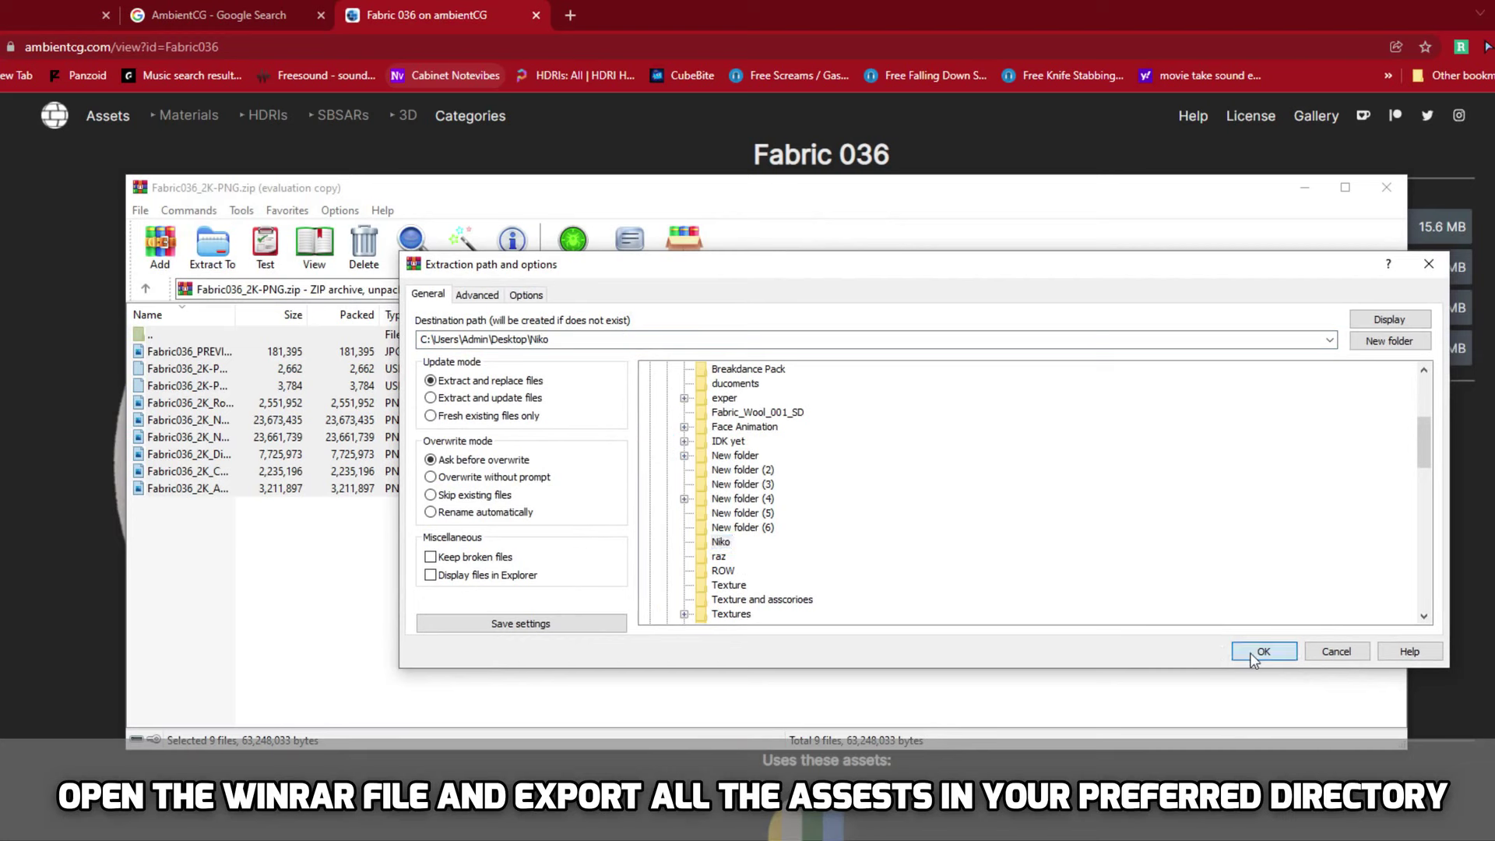
left_click(1251, 655)
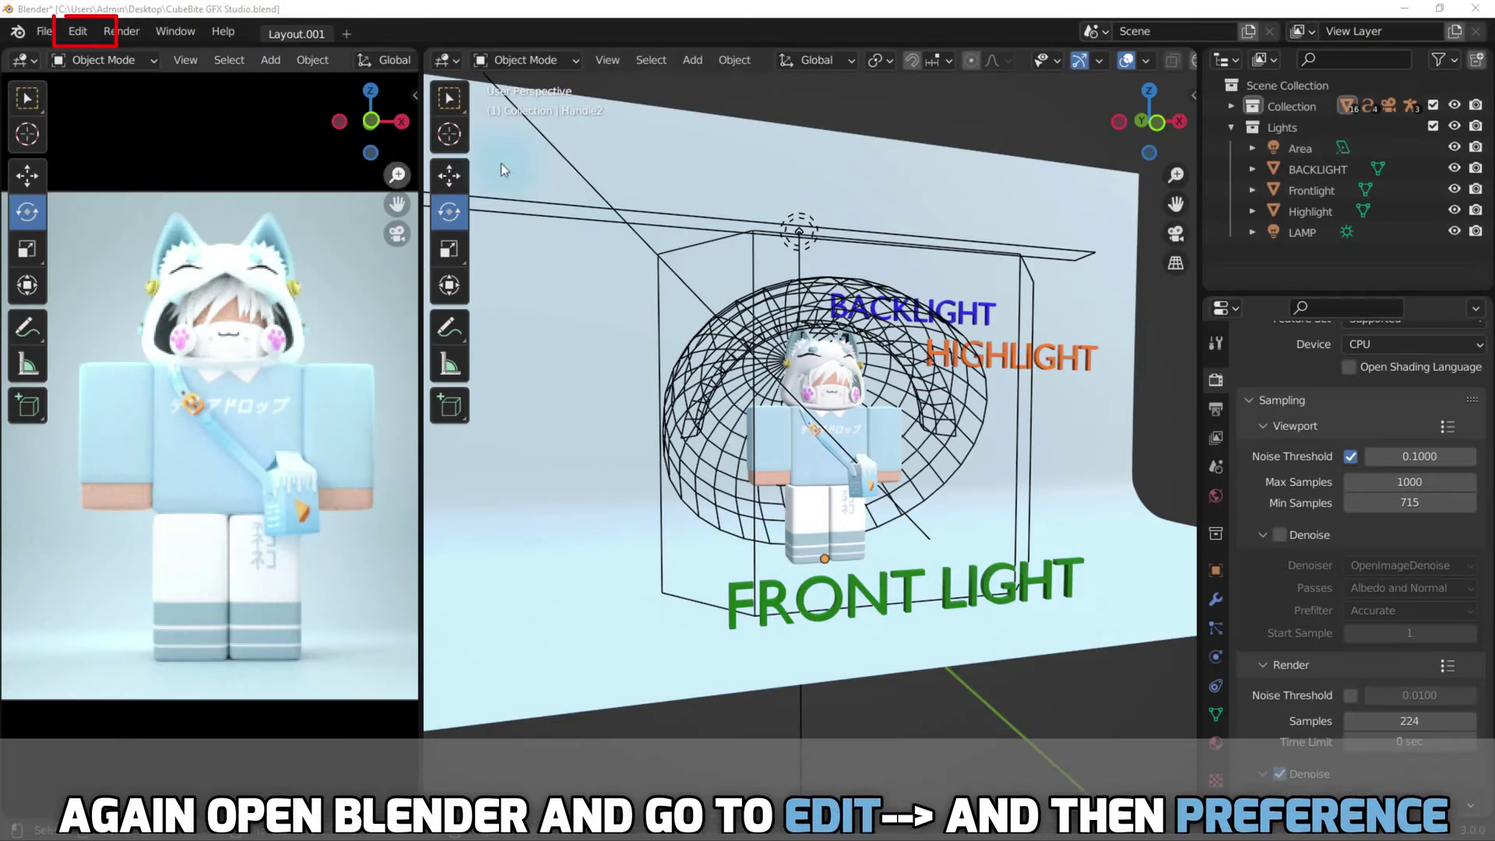
left_click(89, 36)
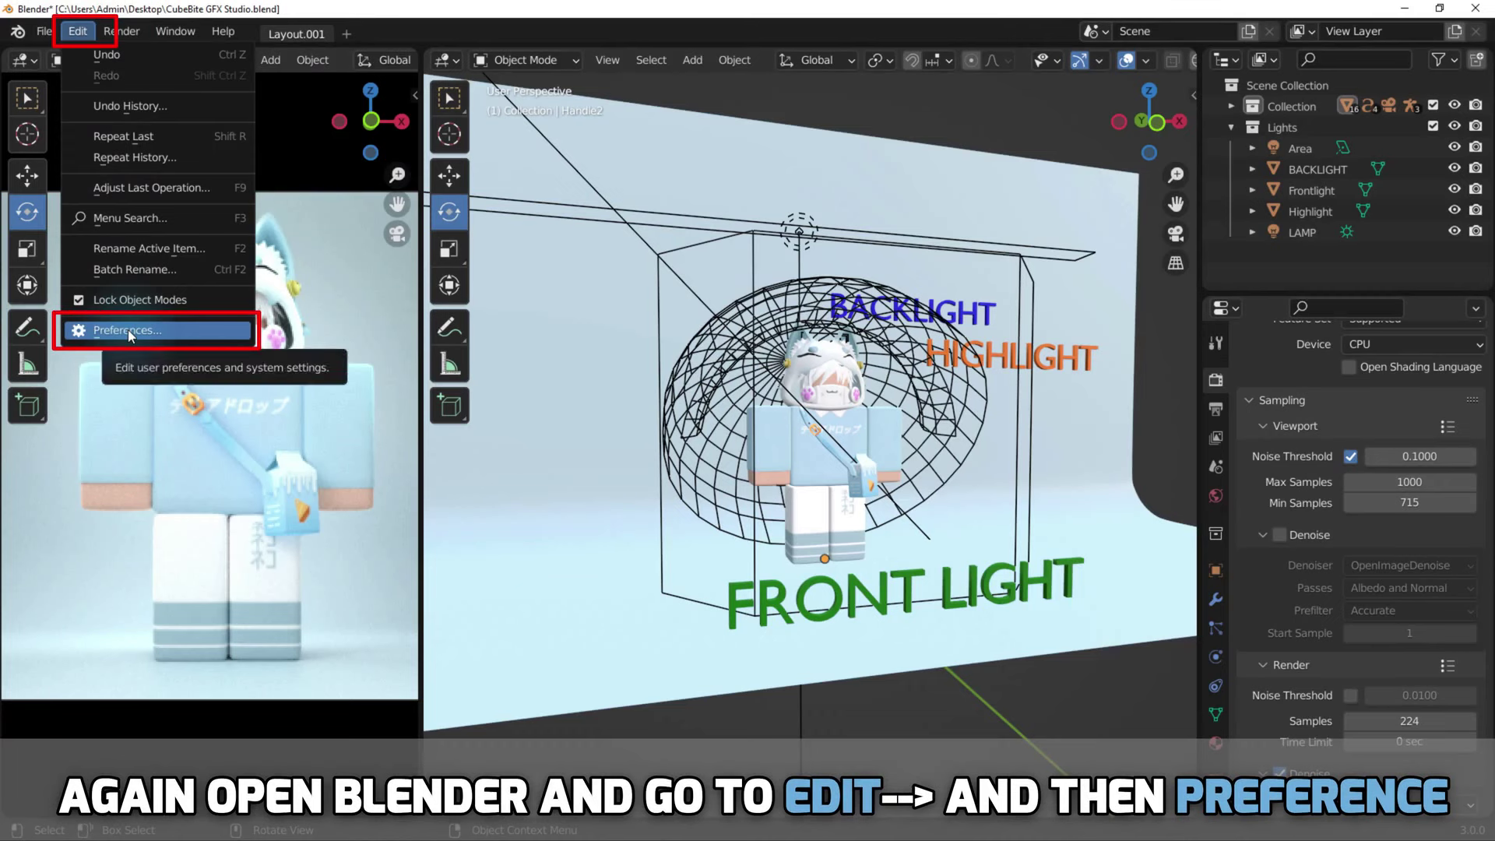
left_click(128, 329)
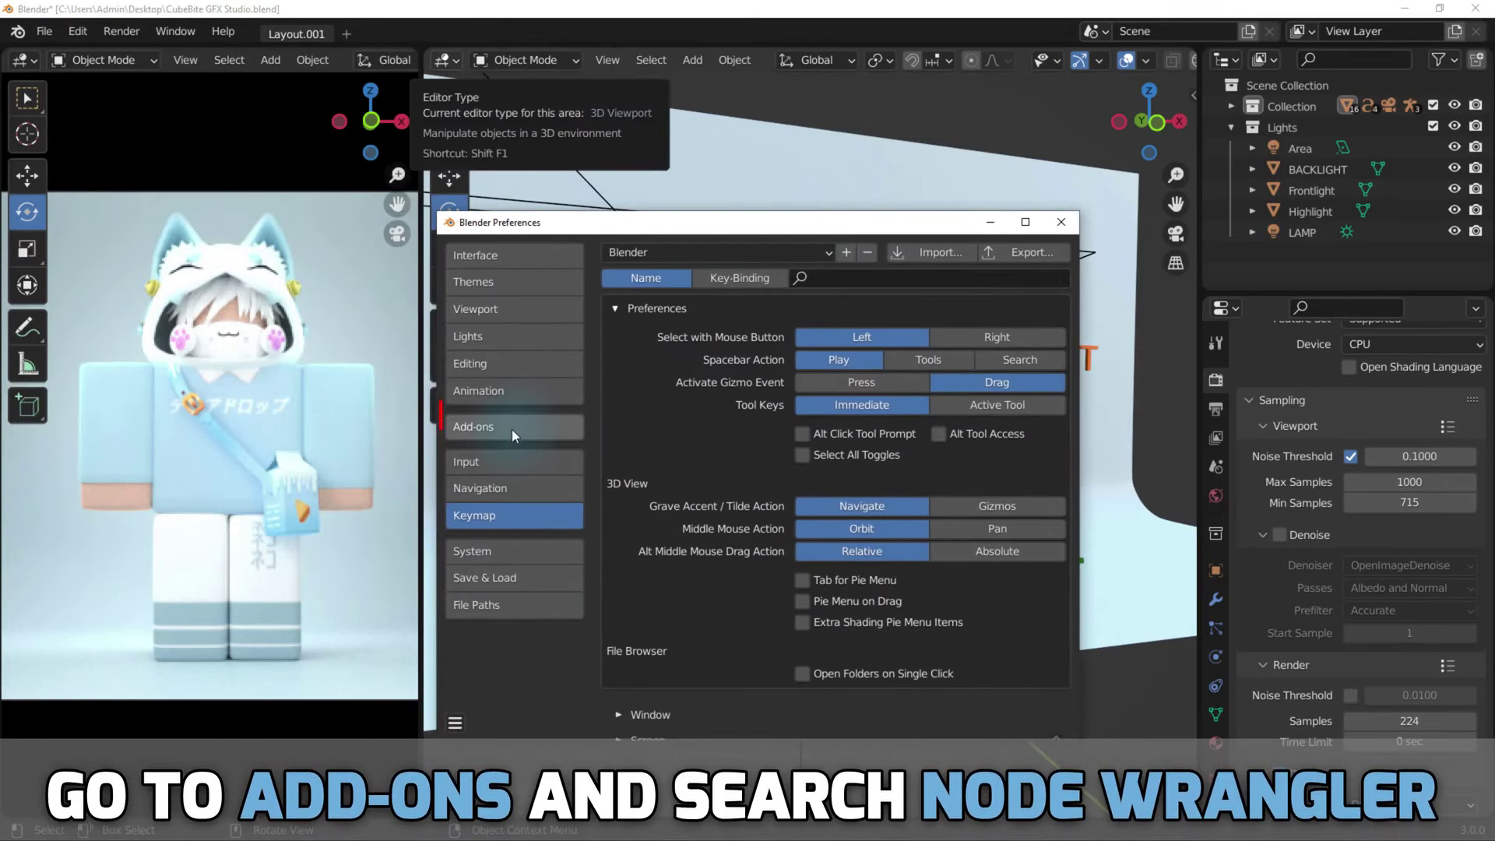
left_click(477, 427)
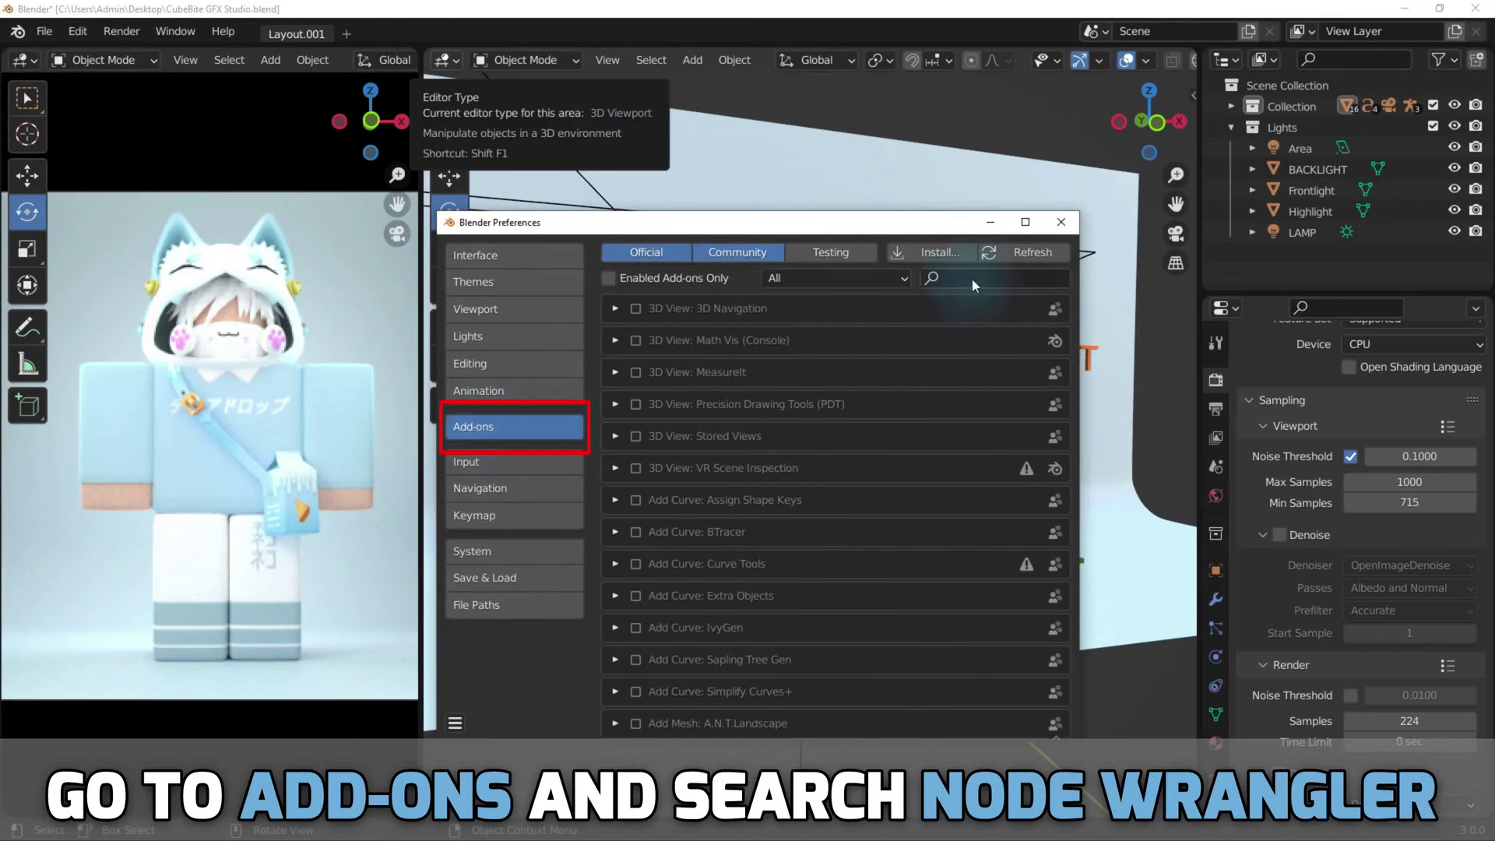
type("node")
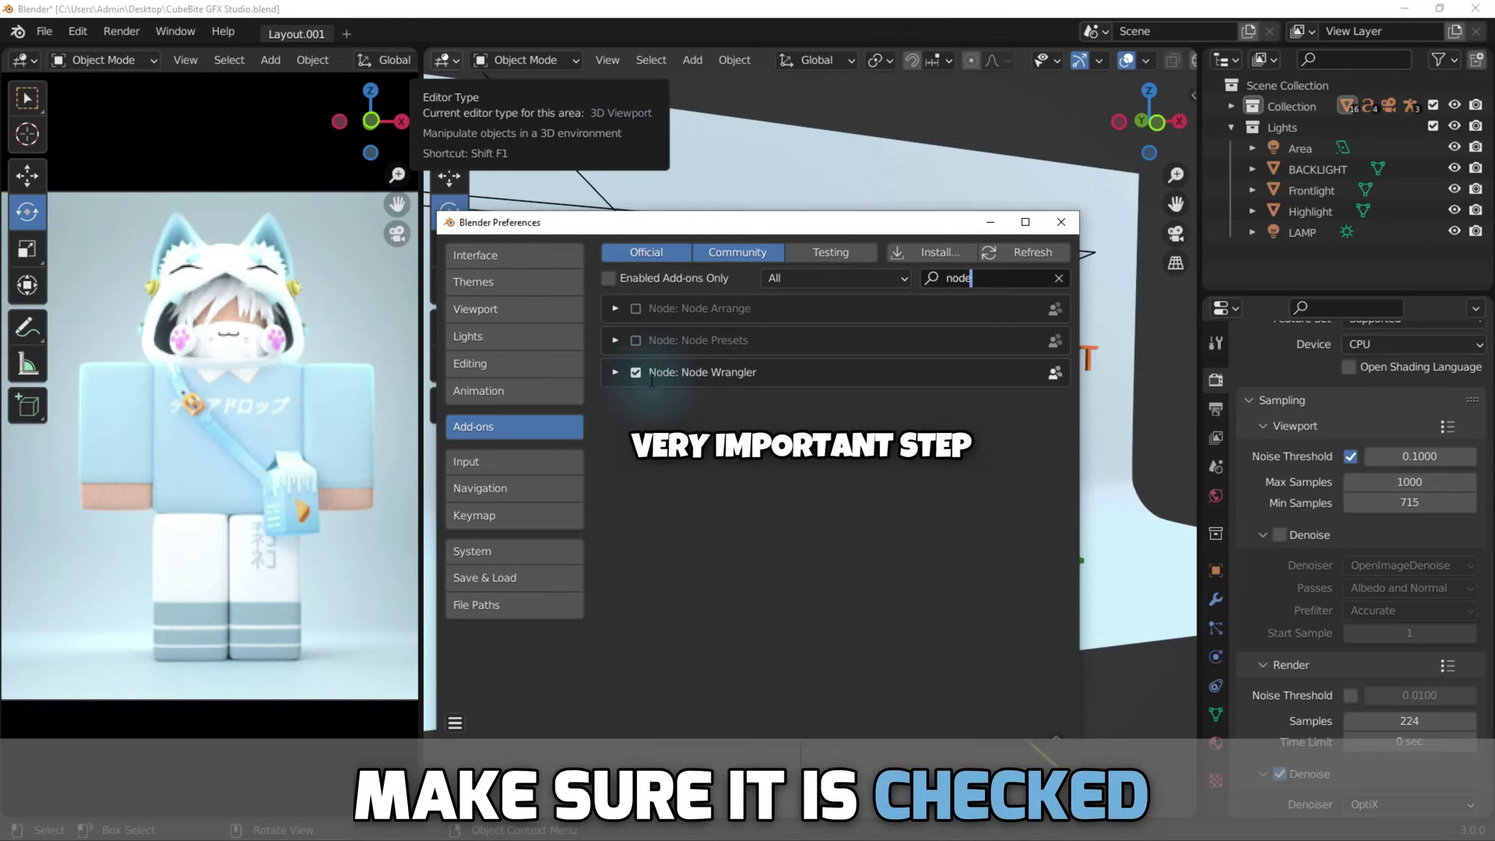
left_click(1060, 222)
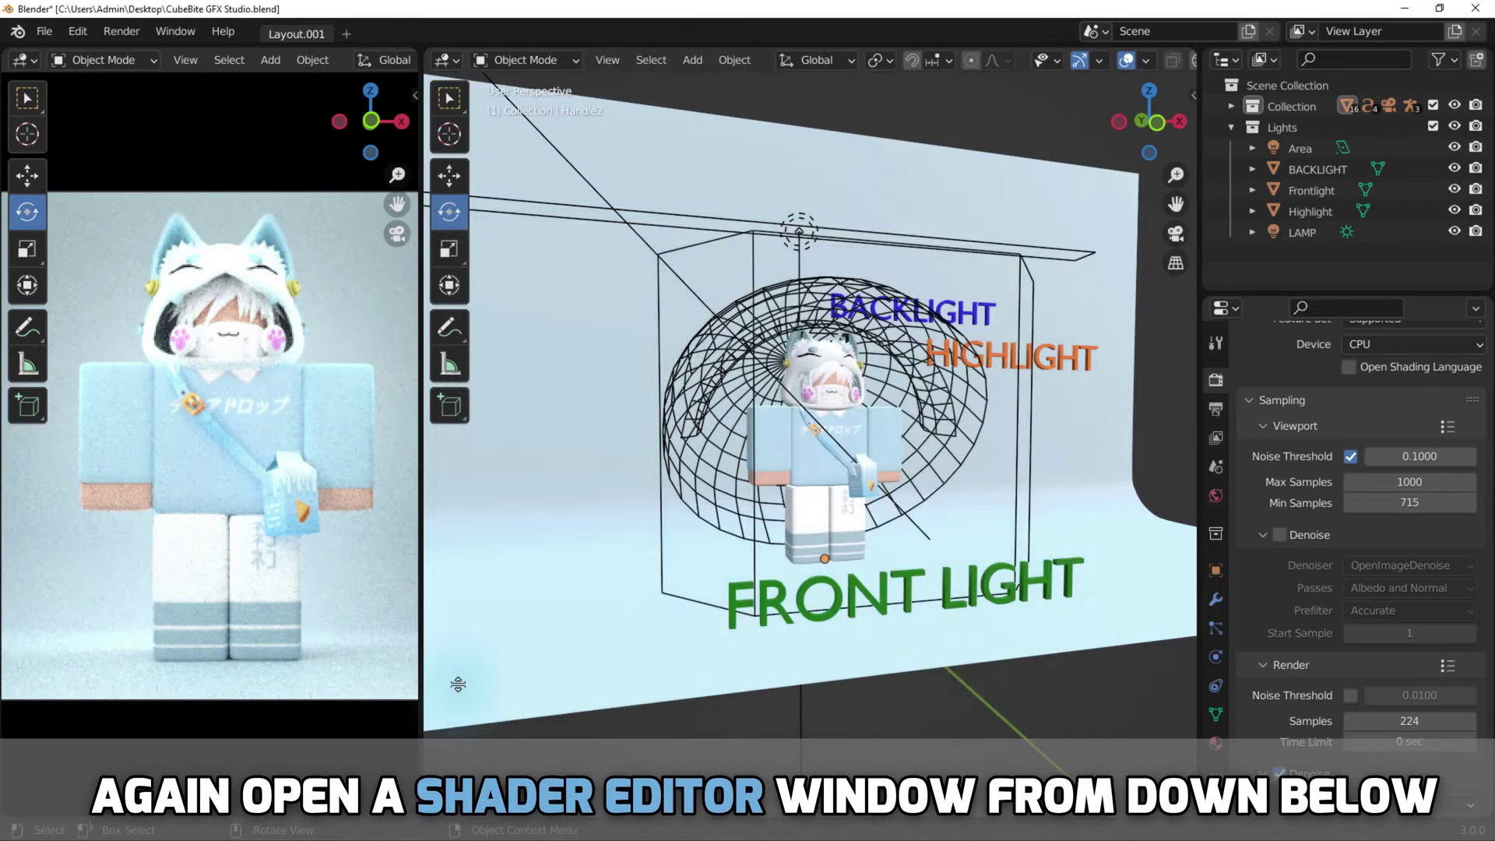
Split the 3D view and make the lower area a Shader Editor.
left_click_drag(458, 683, 463, 476)
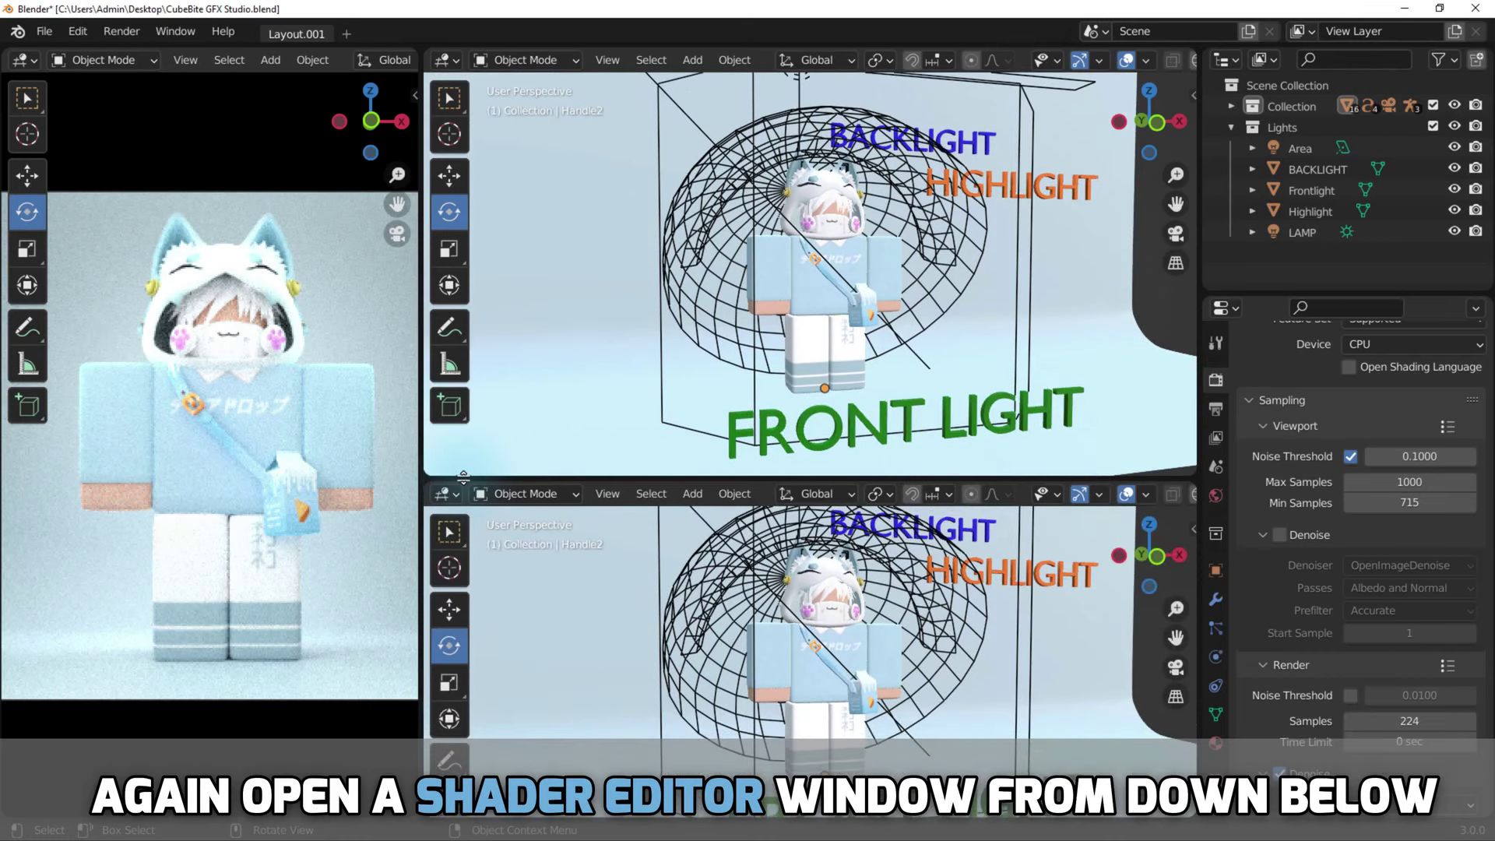
left_click(451, 494)
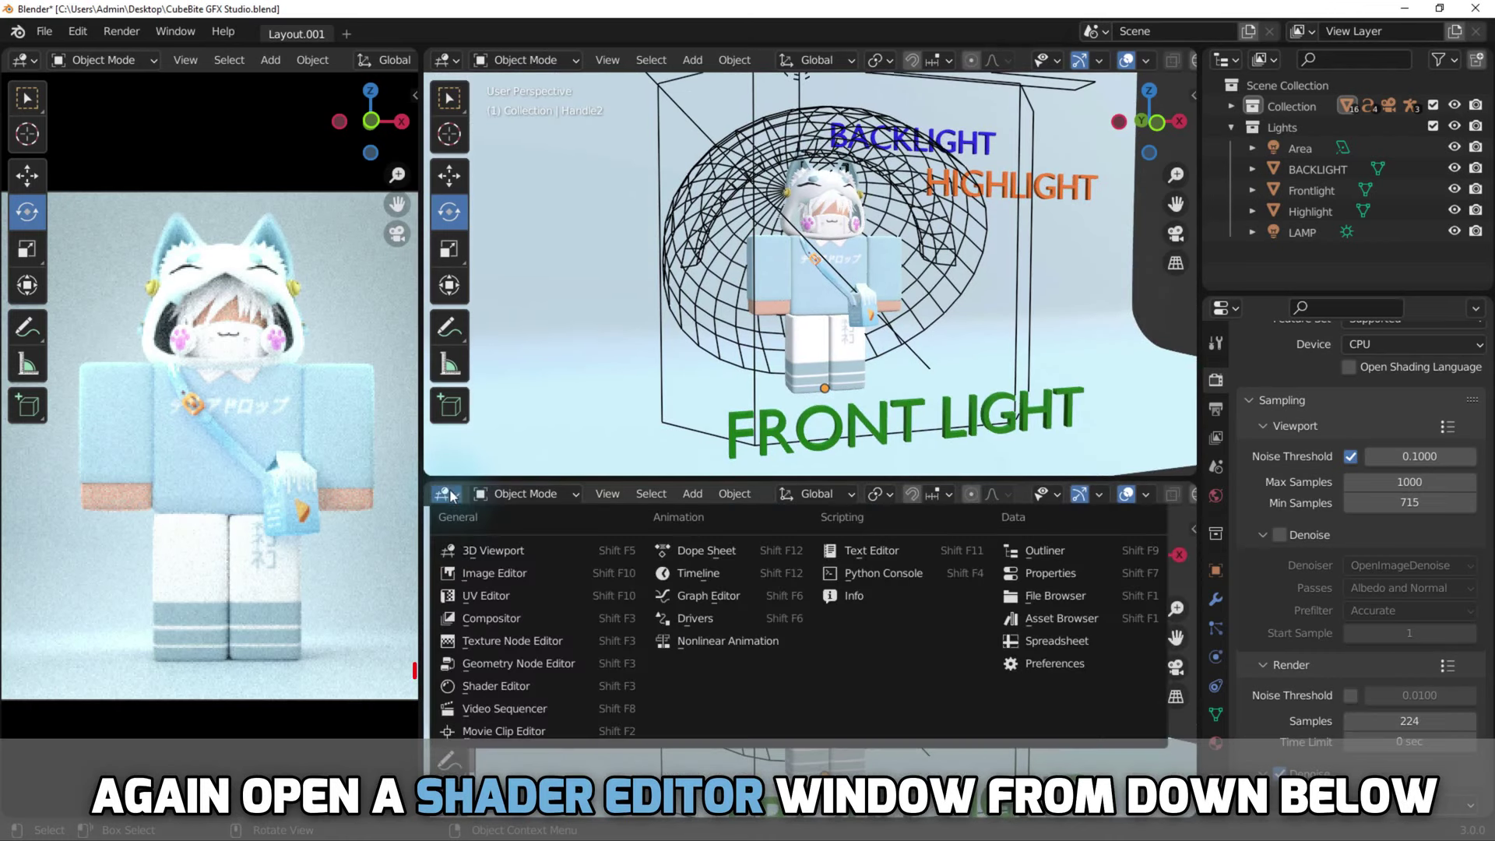
left_click(494, 689)
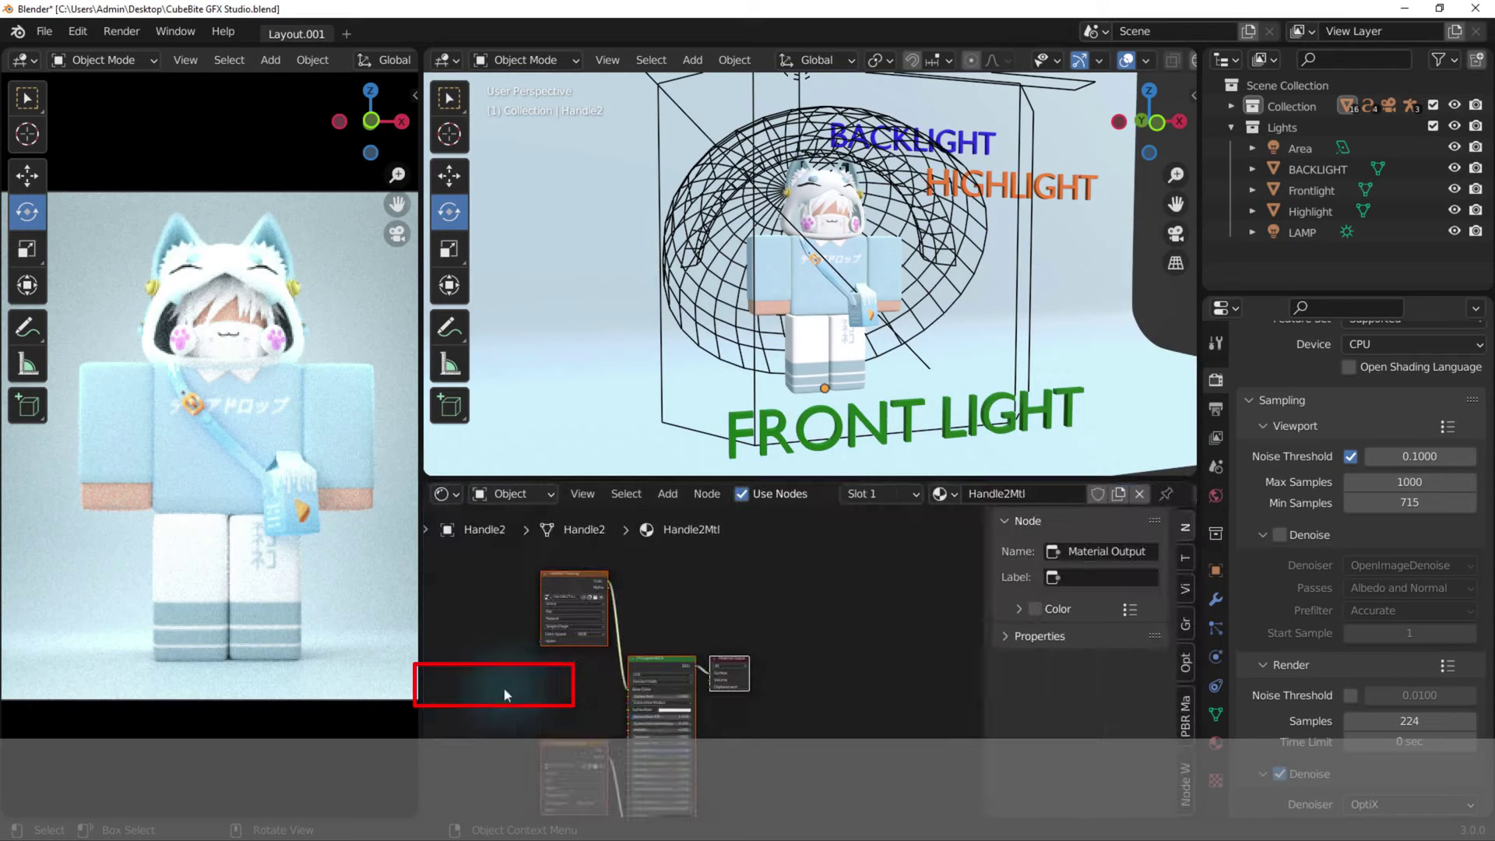
Show Torso.001's cloth material and open Node Wrangler's PBR texture browser on its Principled BSDF.
left_click(820, 302)
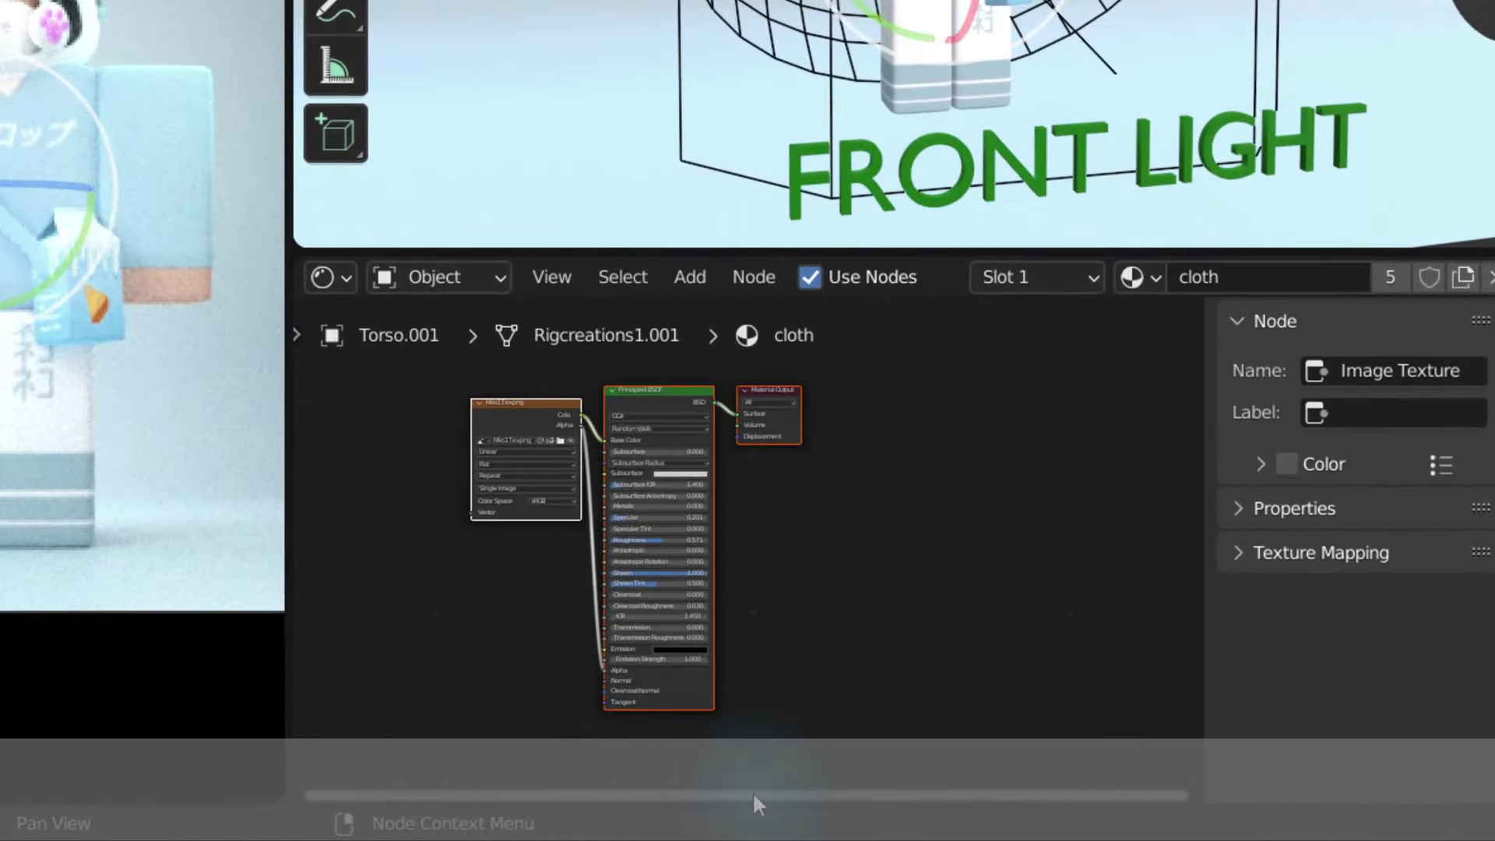
scroll(1198, 577, "up", 2, "shift")
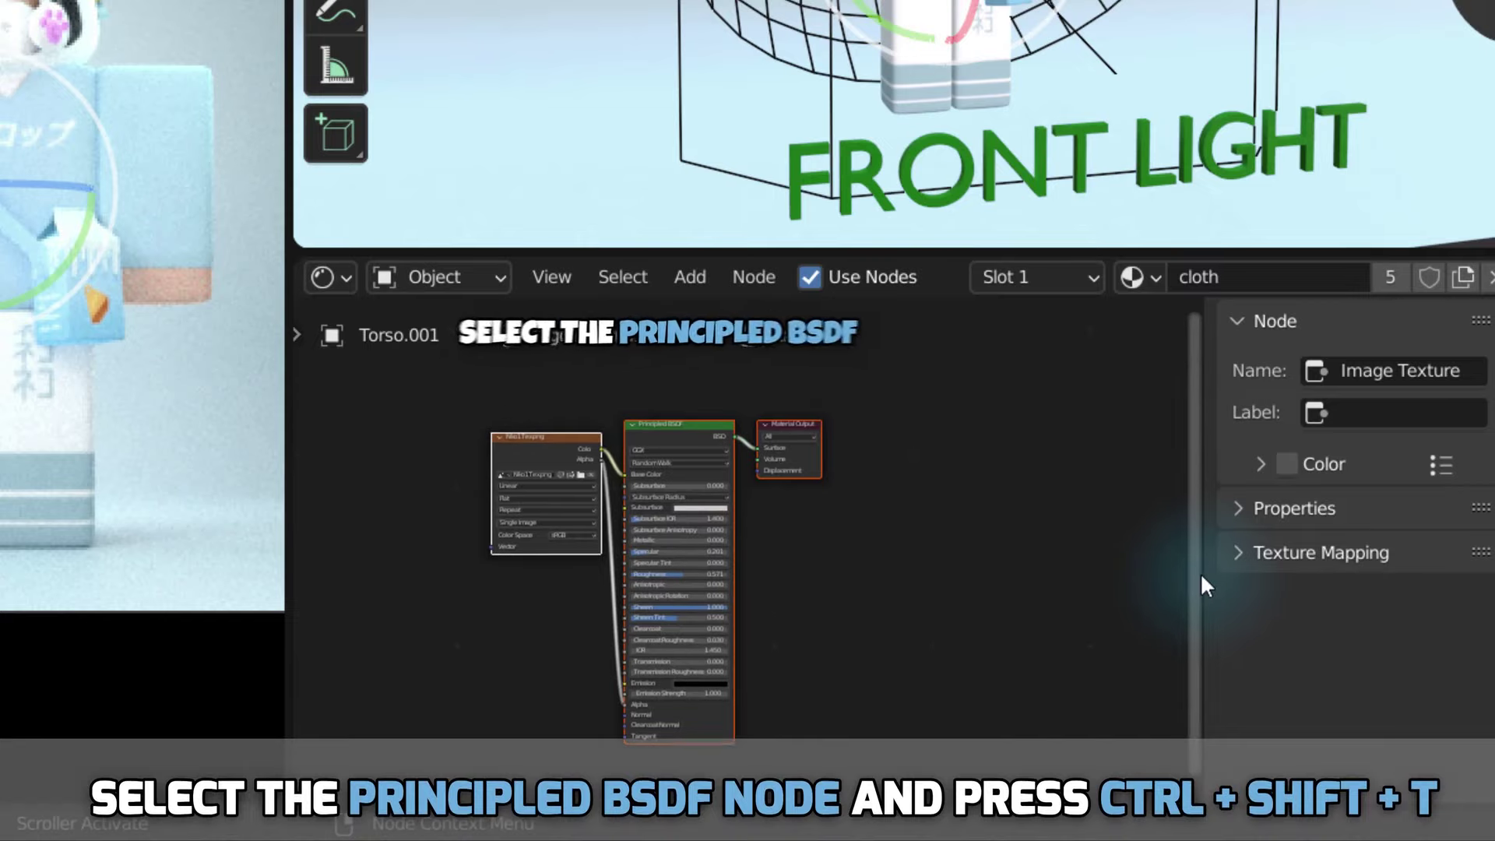
left_click(671, 449)
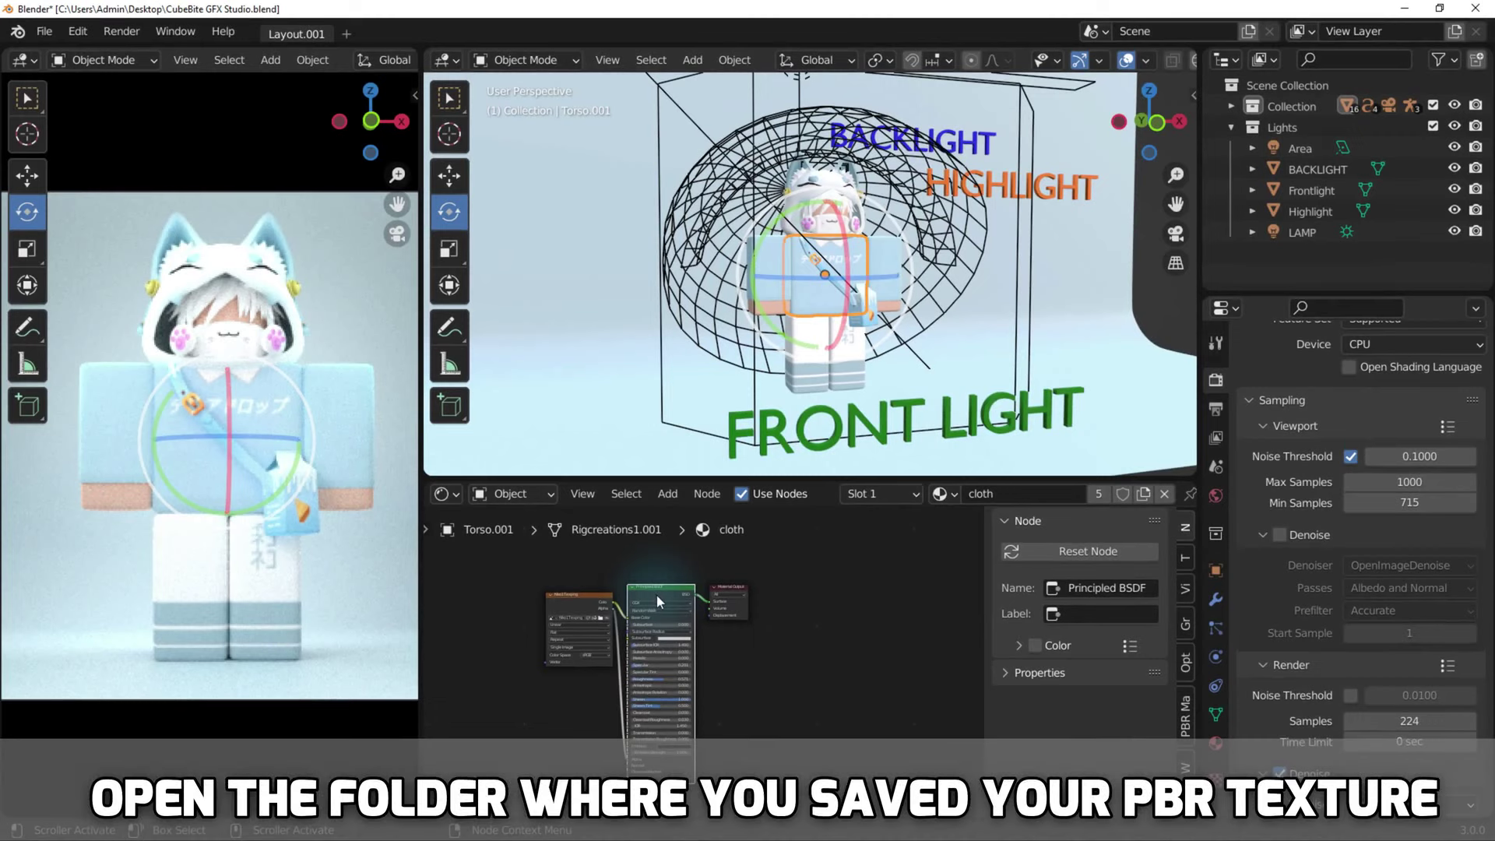
key("ctrl+shift+t")
Load the Fabric042 texture images as a Principled texture setup with Relative Path off.
left_click_drag(401, 482, 1132, 95)
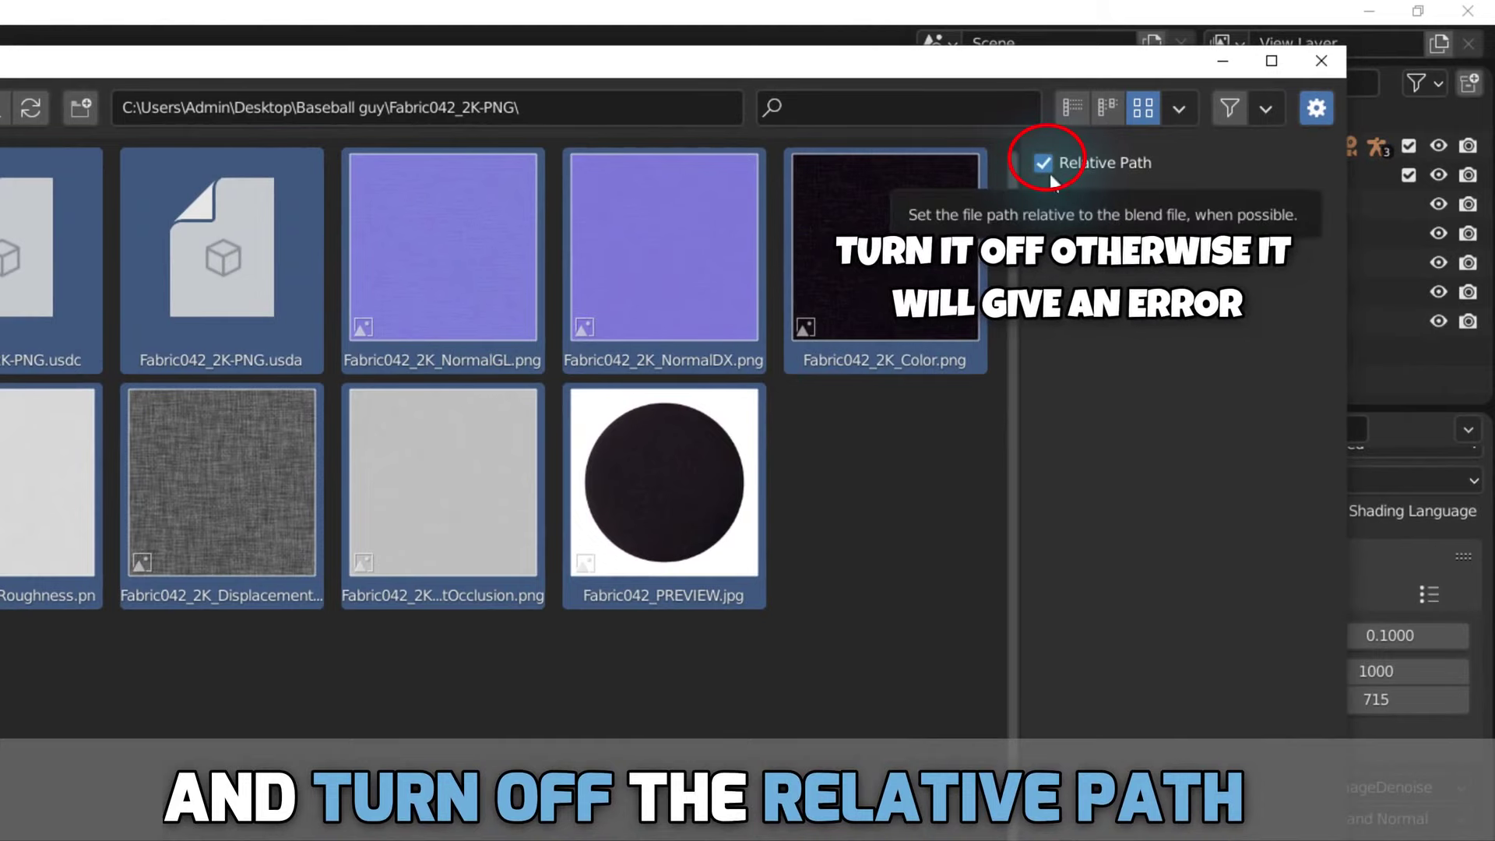
left_click(1042, 163)
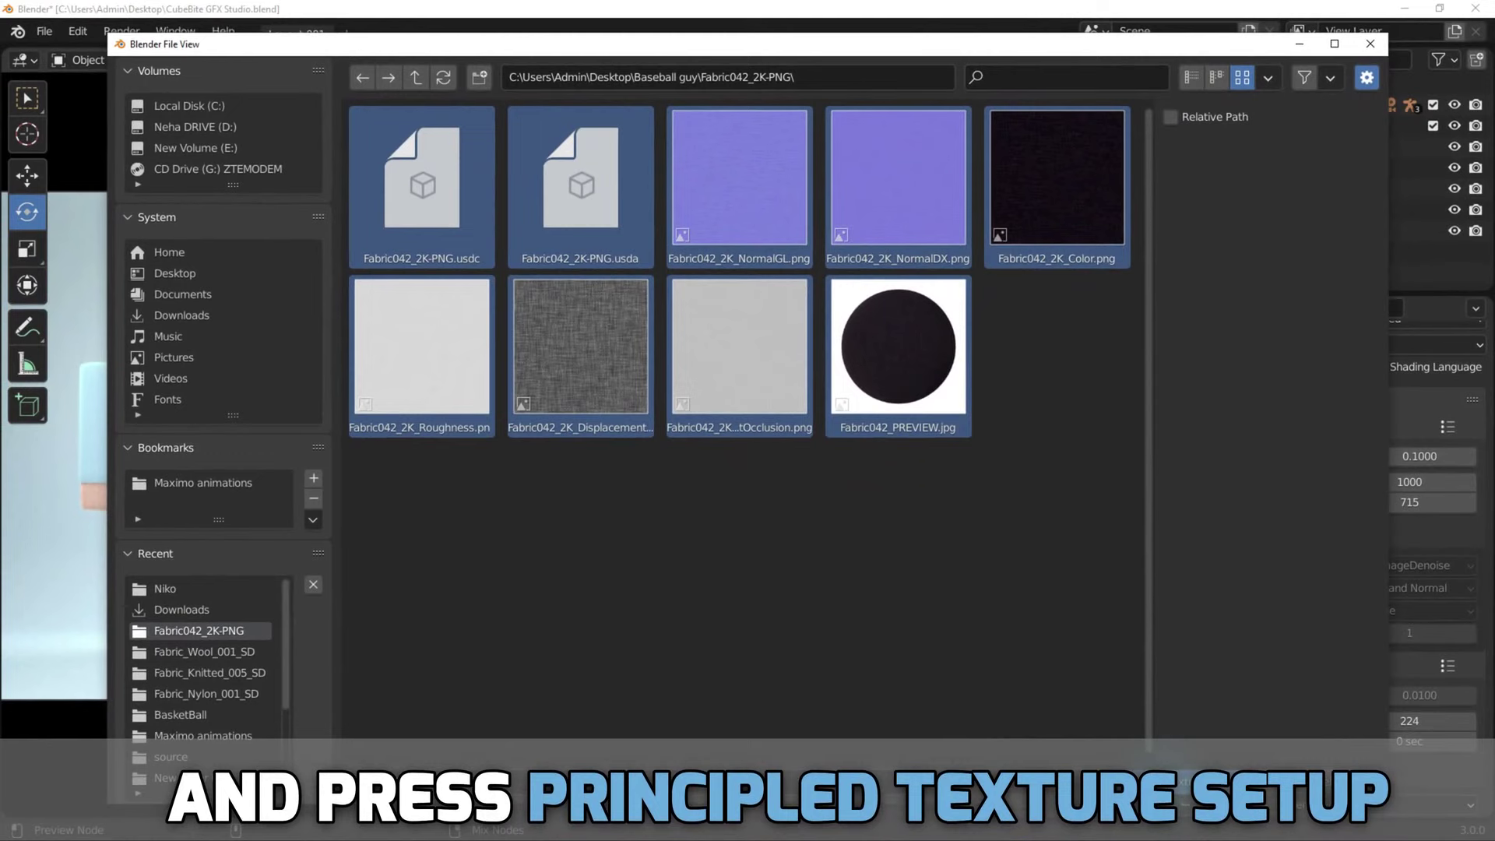
key("Return")
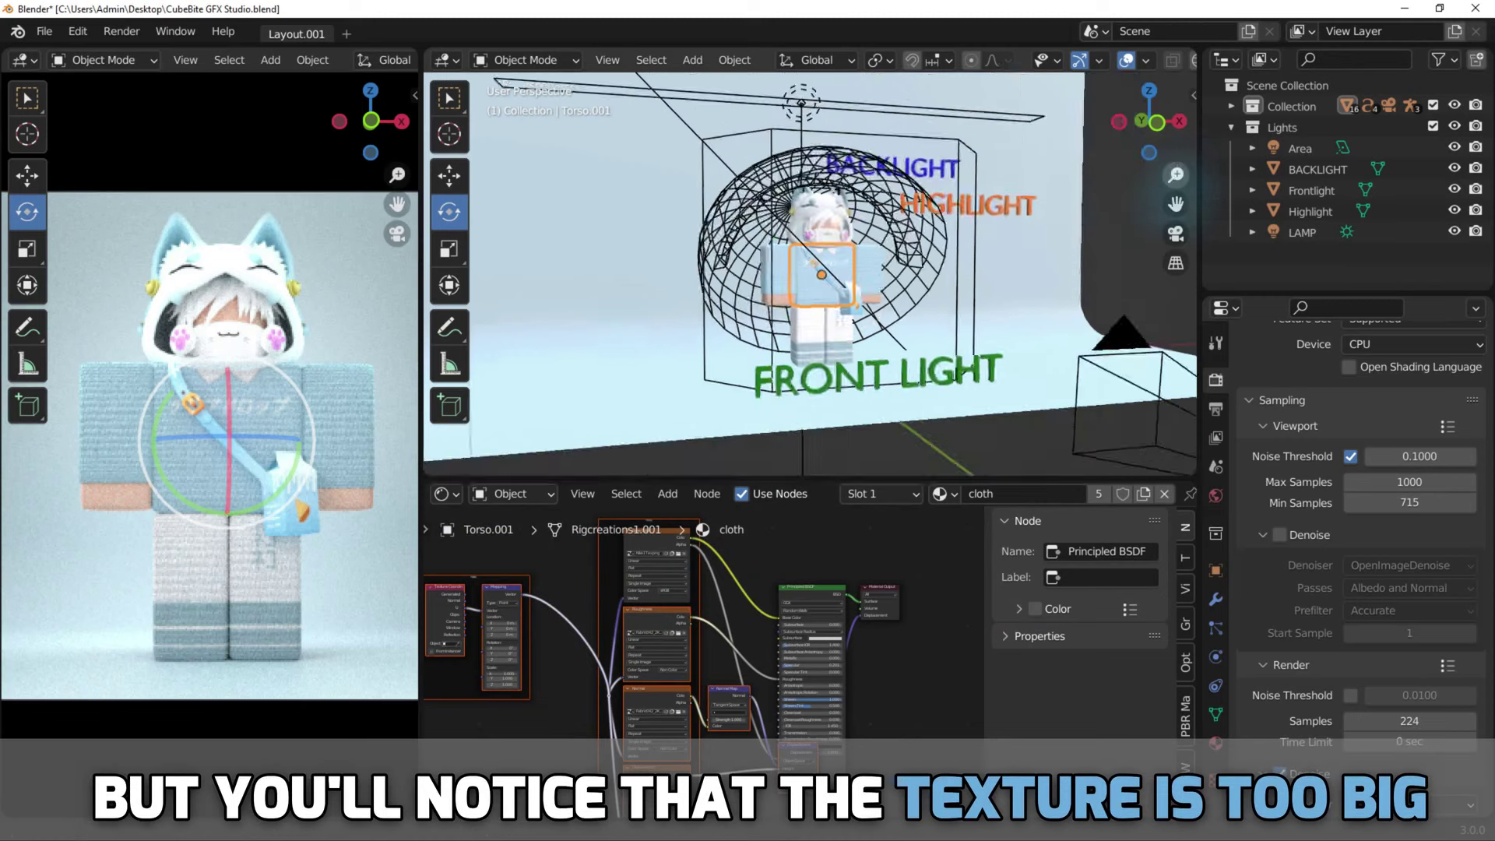
Inspect the knitted torso, then unlink the top Image Texture node's Vector input.
left_click_drag(1149, 122, 1175, 174)
middle_click_drag(809, 273, 856, 296)
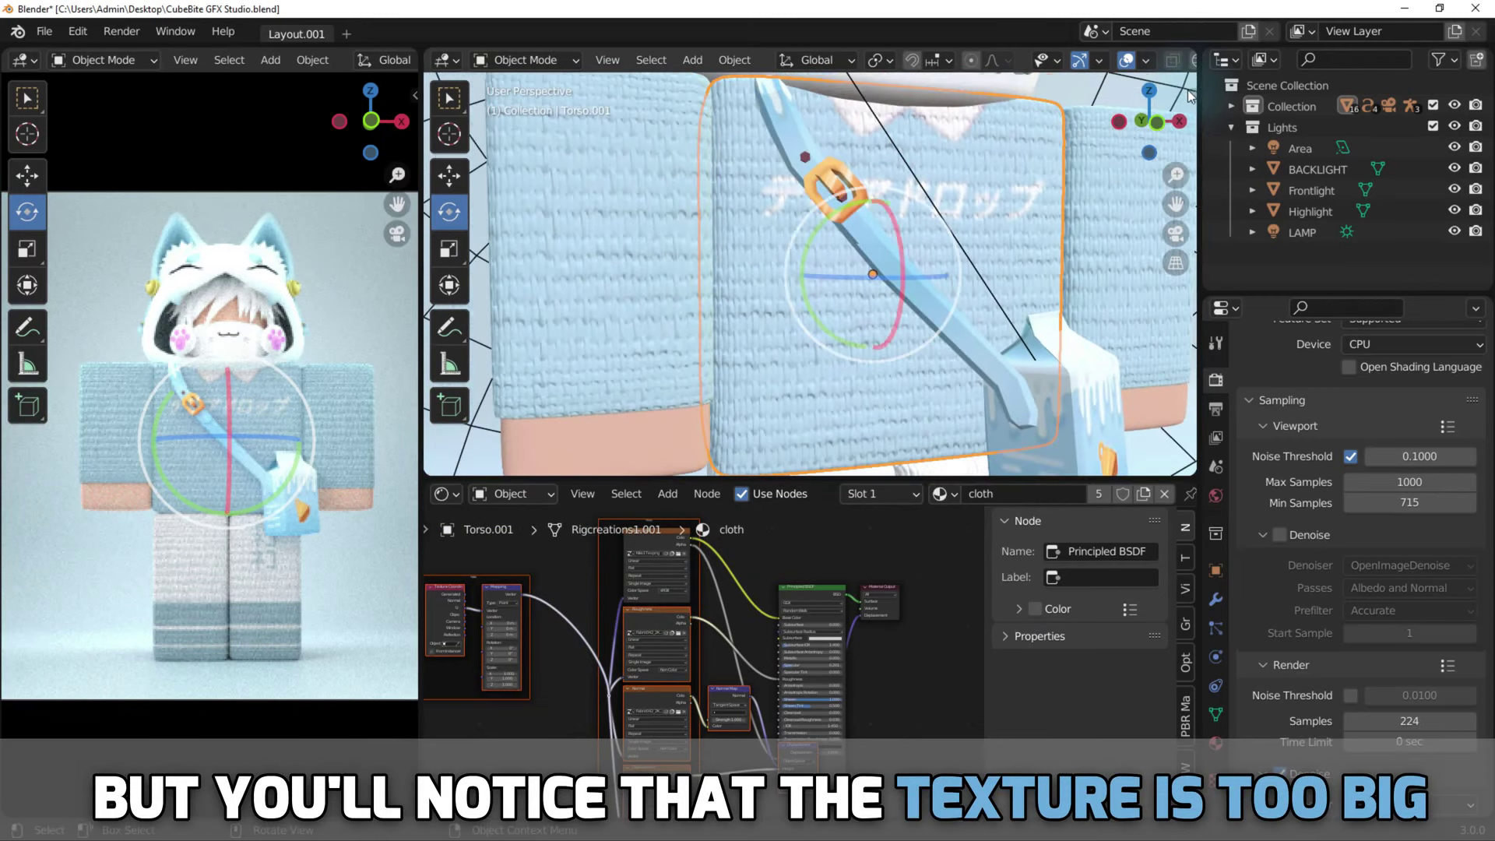
middle_click_drag(1189, 95, 1184, 98)
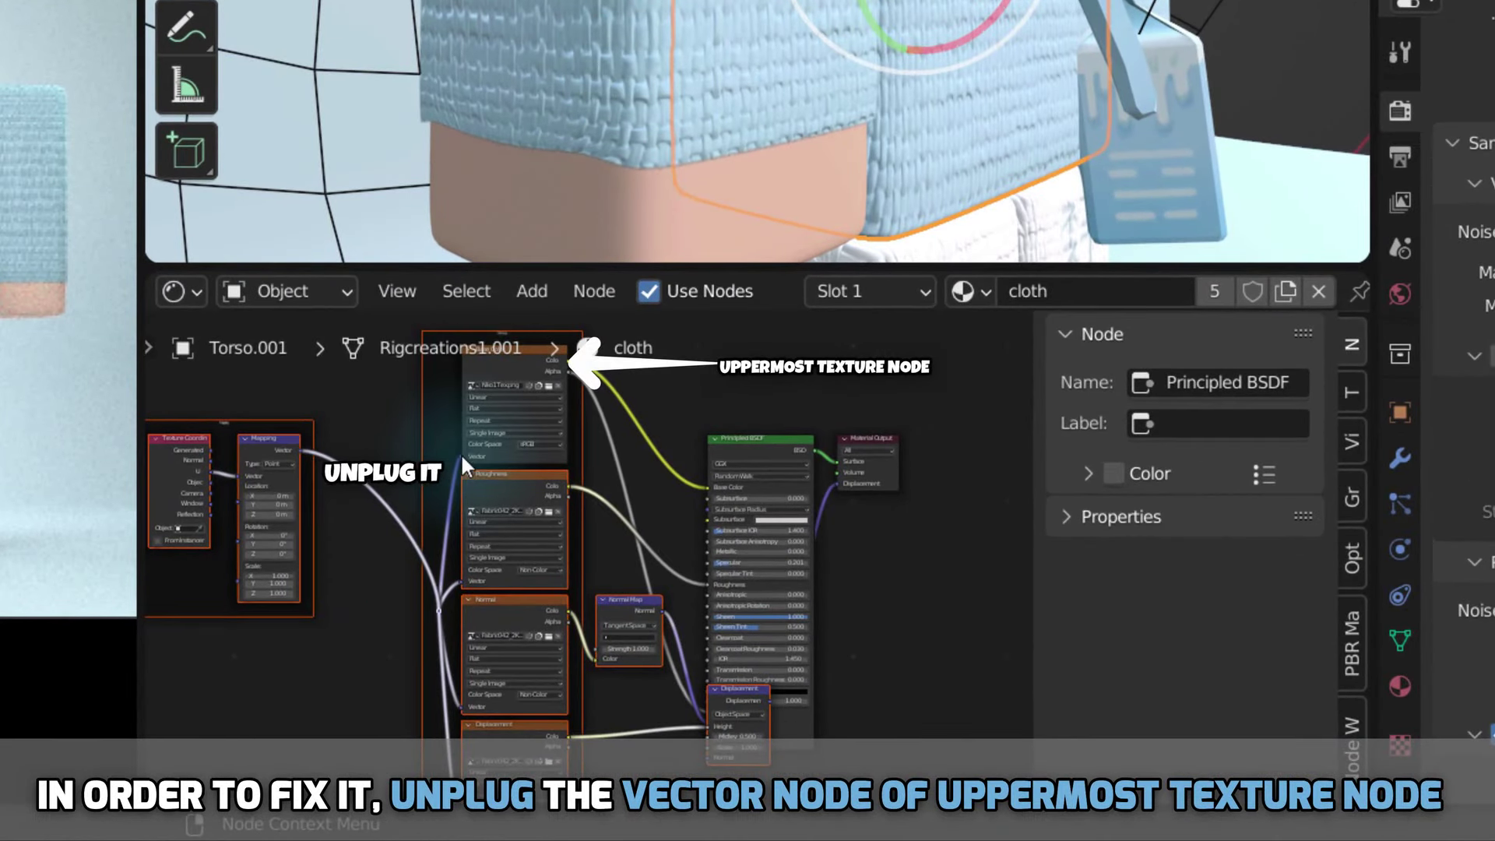
left_click_drag(461, 458, 461, 459)
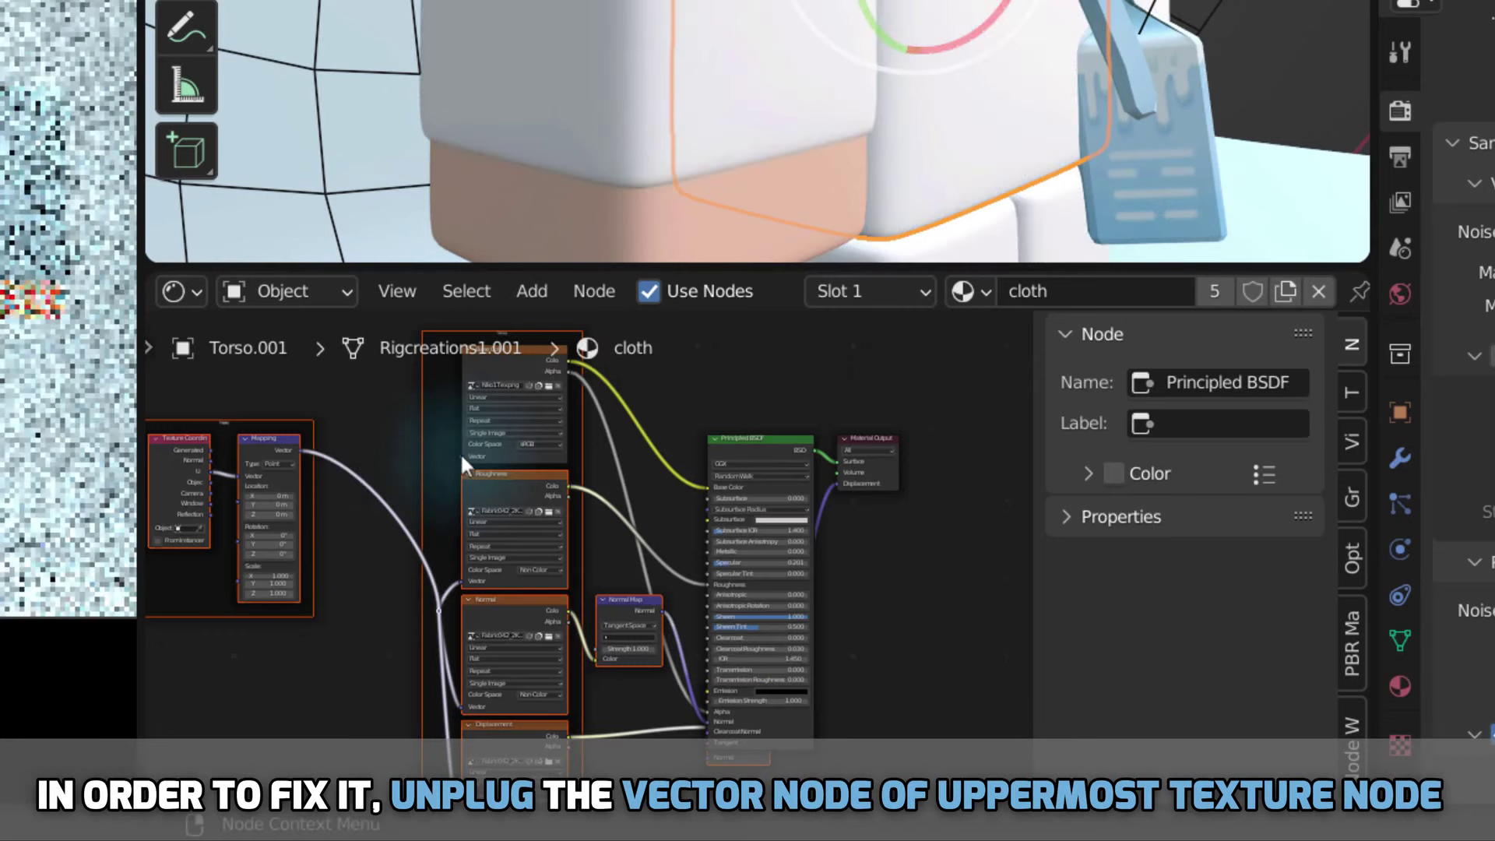
left_click_drag(460, 452, 451, 441)
middle_click_drag(424, 806, 539, 806)
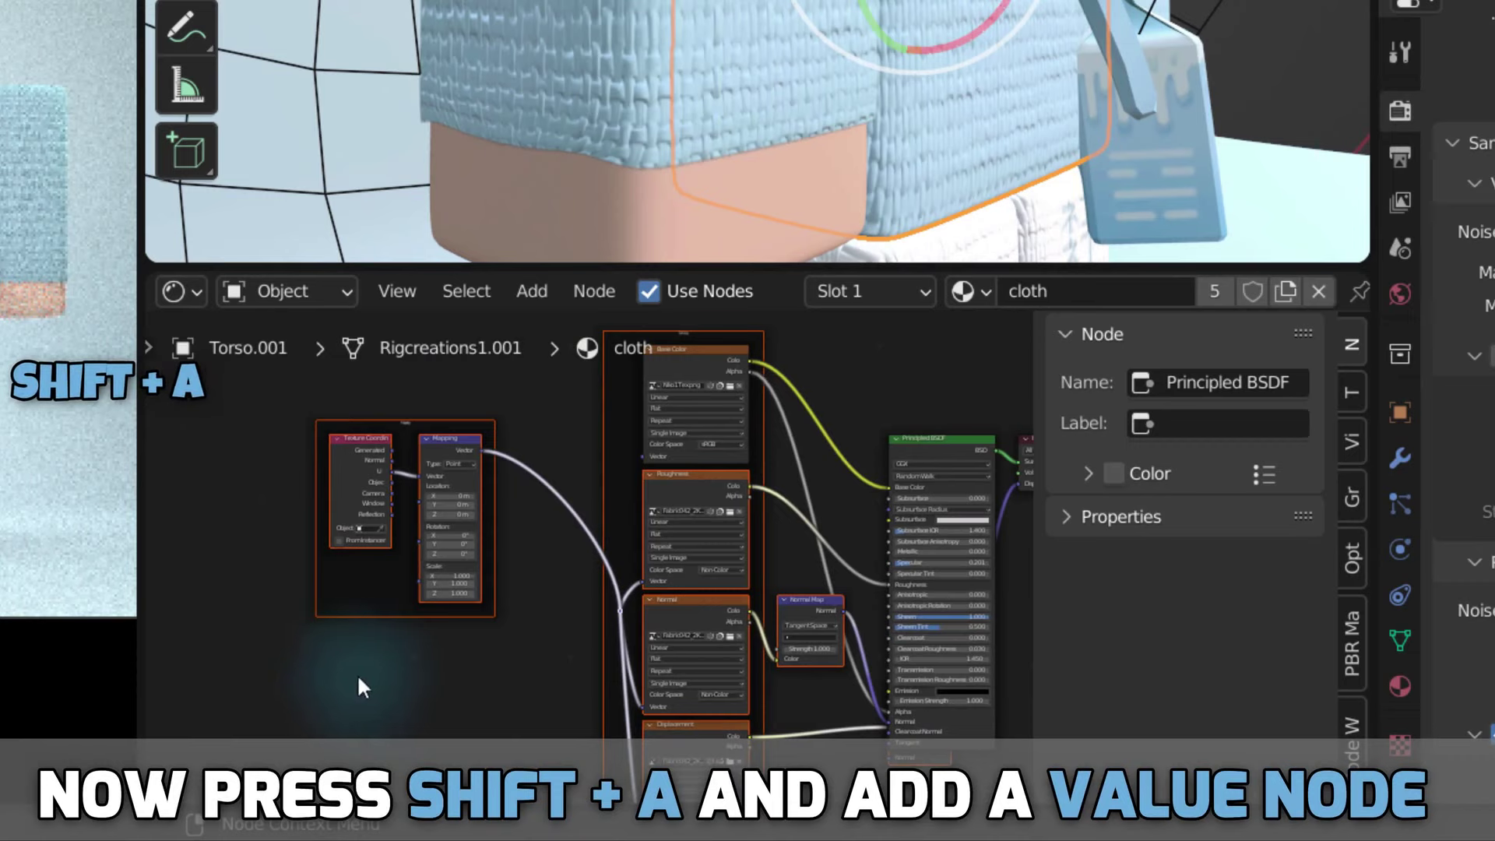
Add a Value node set to 5 and connect it to the Mapping node's Scale.
key("shift+a")
left_click(164, 434)
type("v")
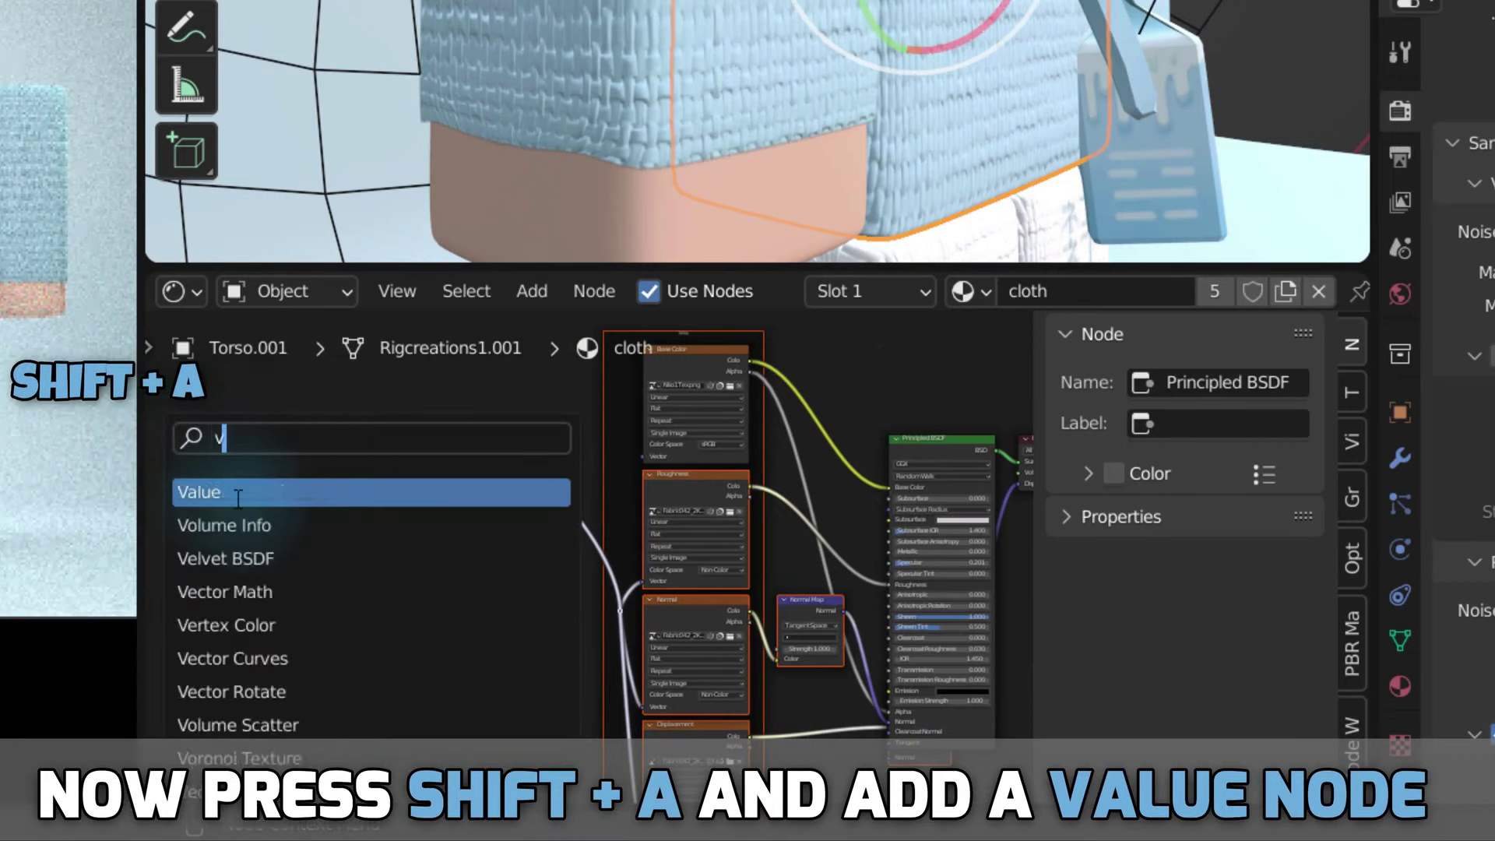
type("a")
key("Return")
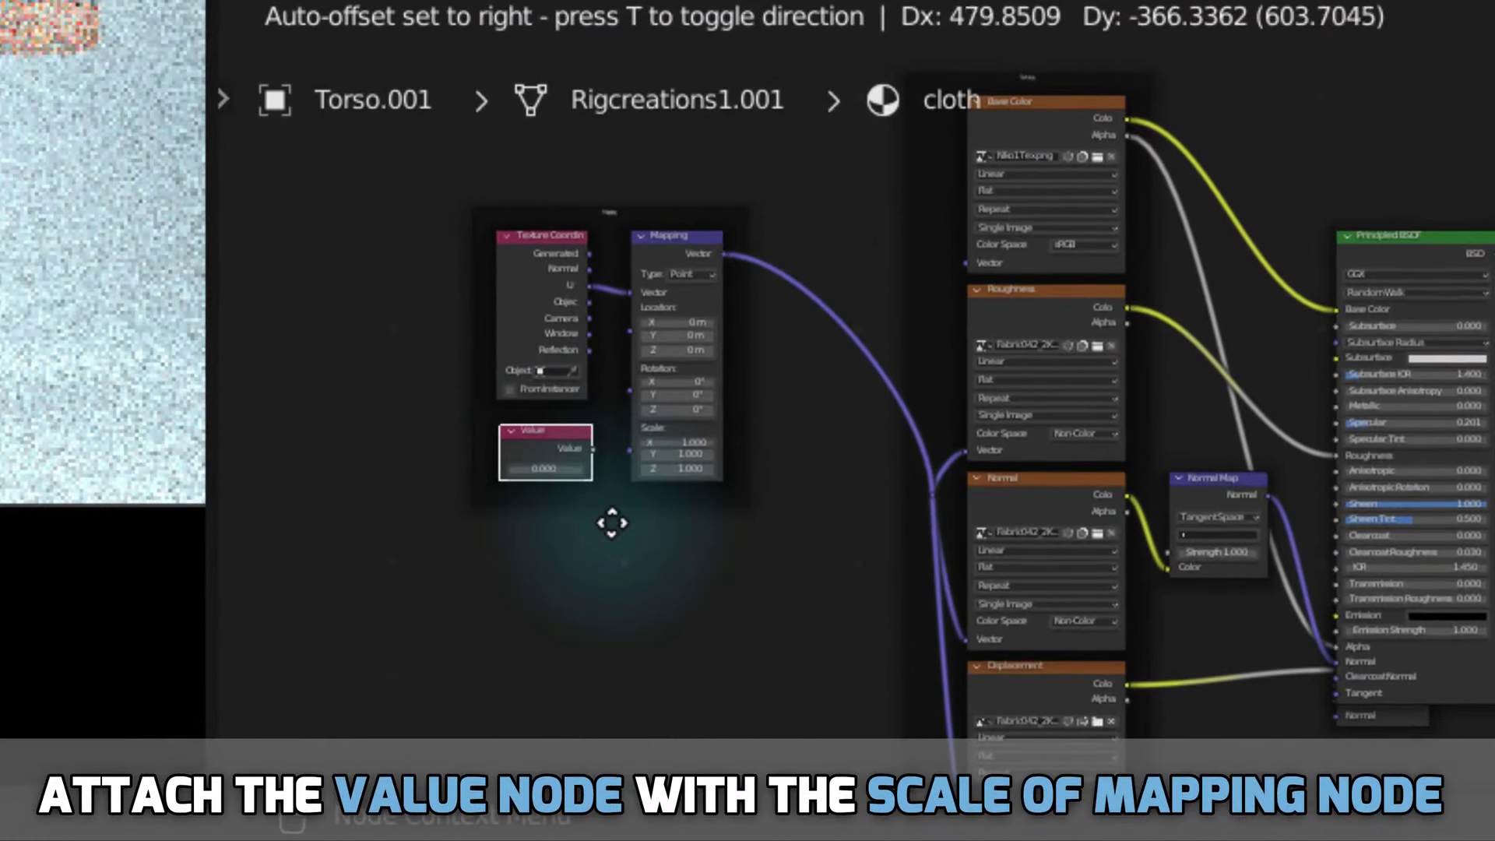
left_click(612, 522)
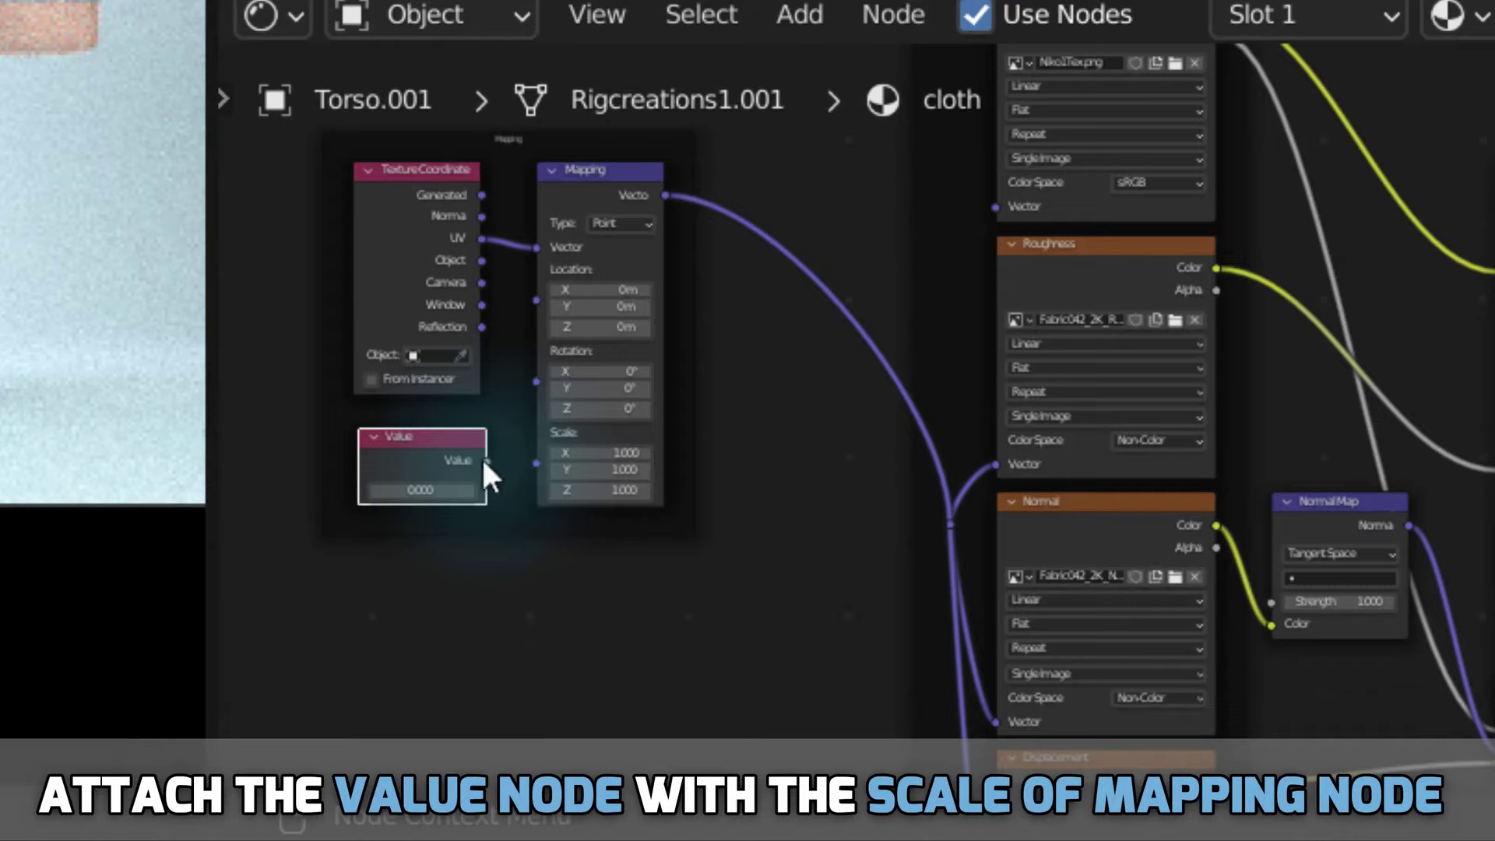
left_click_drag(529, 473, 532, 467)
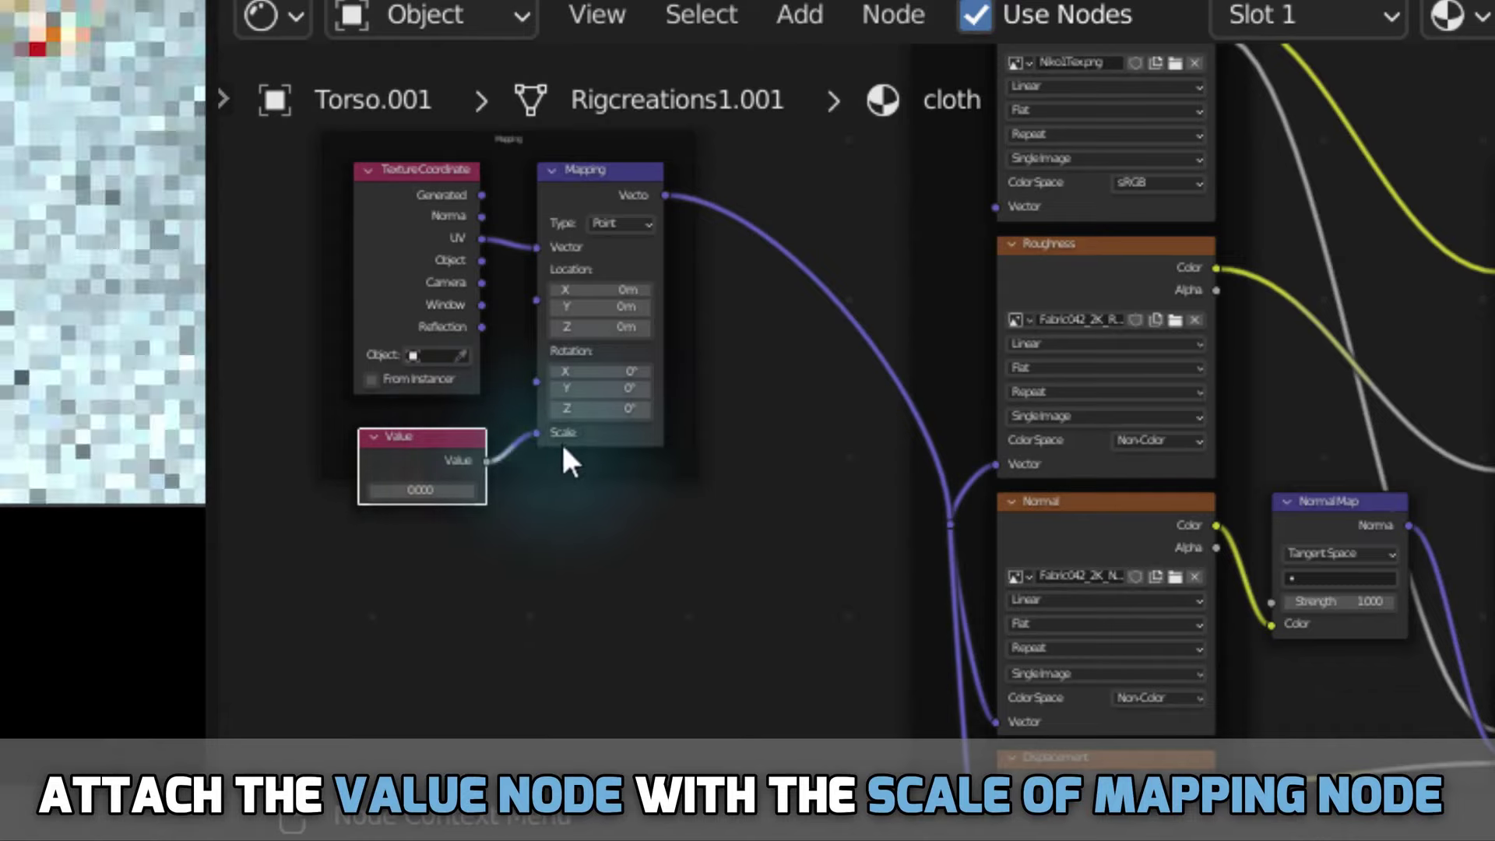
left_click(448, 483)
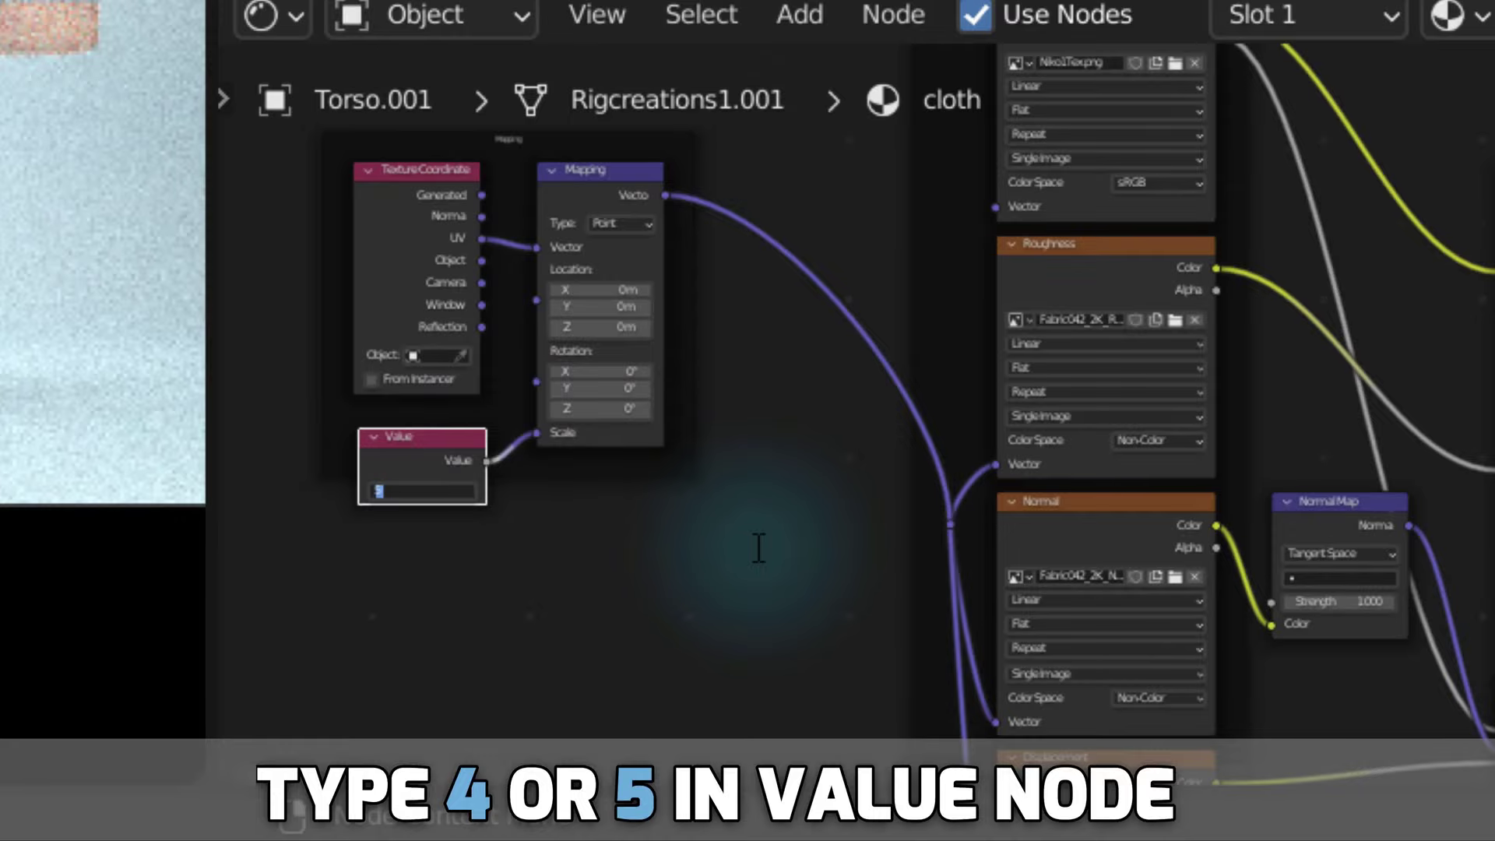
type("5")
key("Return")
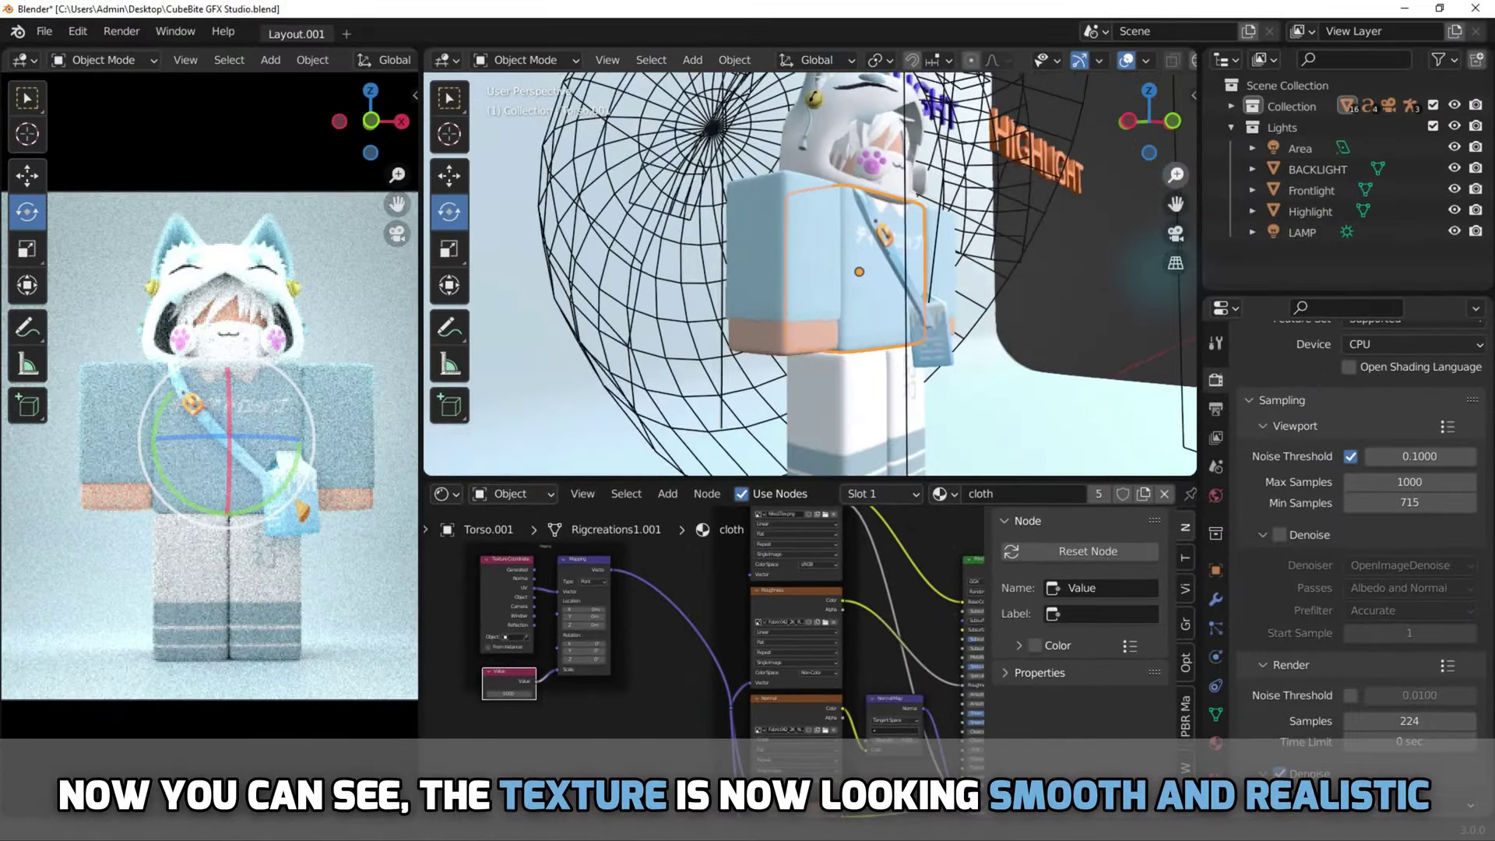
Zoom in and orbit to check the finer fabric texture on the torso.
scroll(810, 273, "up", 5)
scroll(810, 273, "up", 2)
scroll(809, 272, "up", 2)
scroll(809, 272, "up", 1)
left_click_drag(1150, 129, 1156, 140)
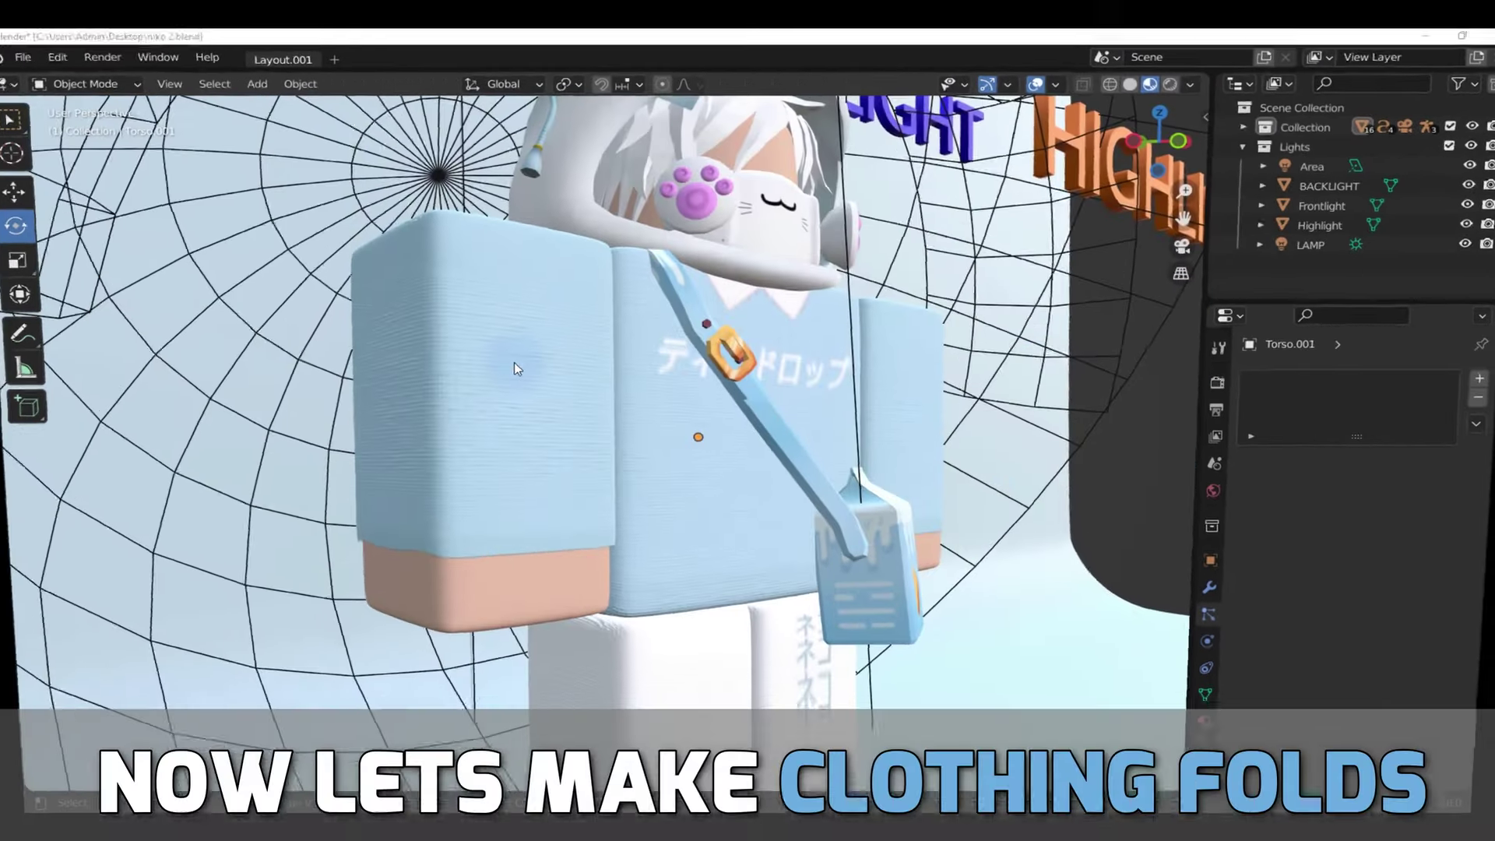
Swap R.Arm.001's Subdivision modifier for a Multiresolution modifier subdivided to level 3.
left_click(513, 367)
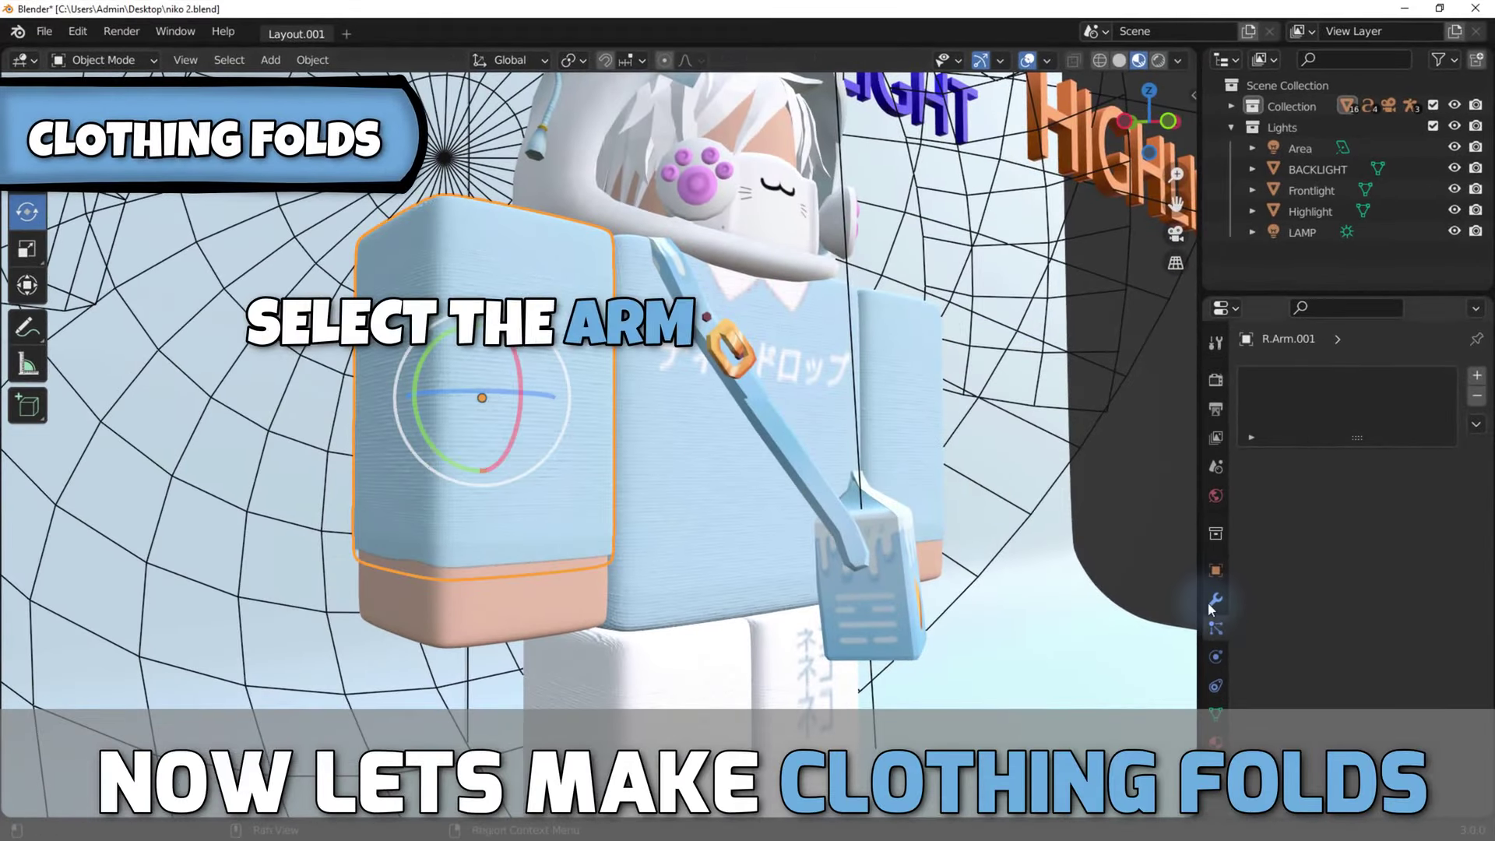
left_click(1209, 604)
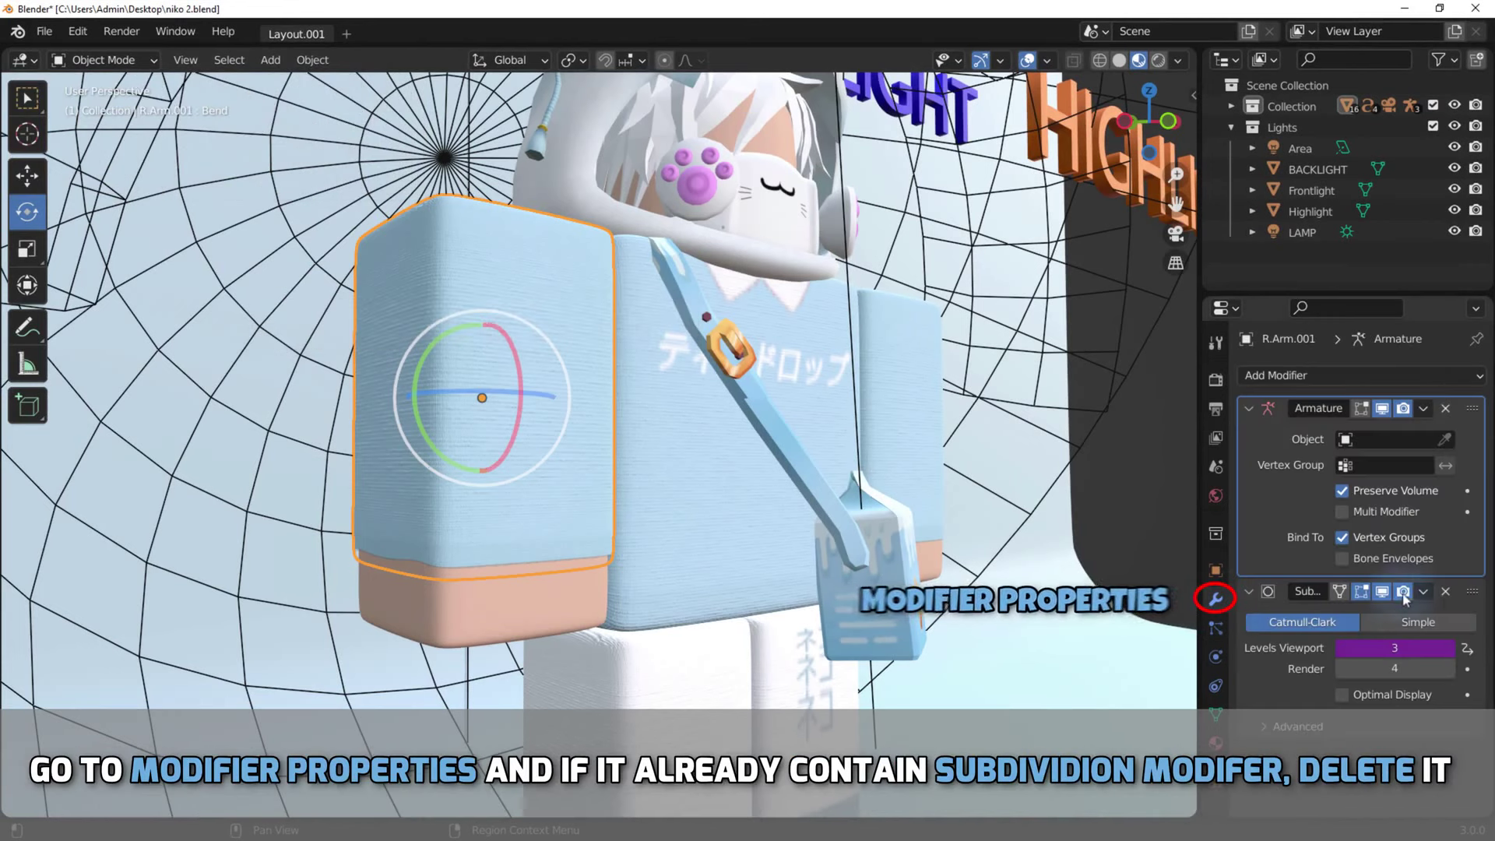
left_click(1444, 591)
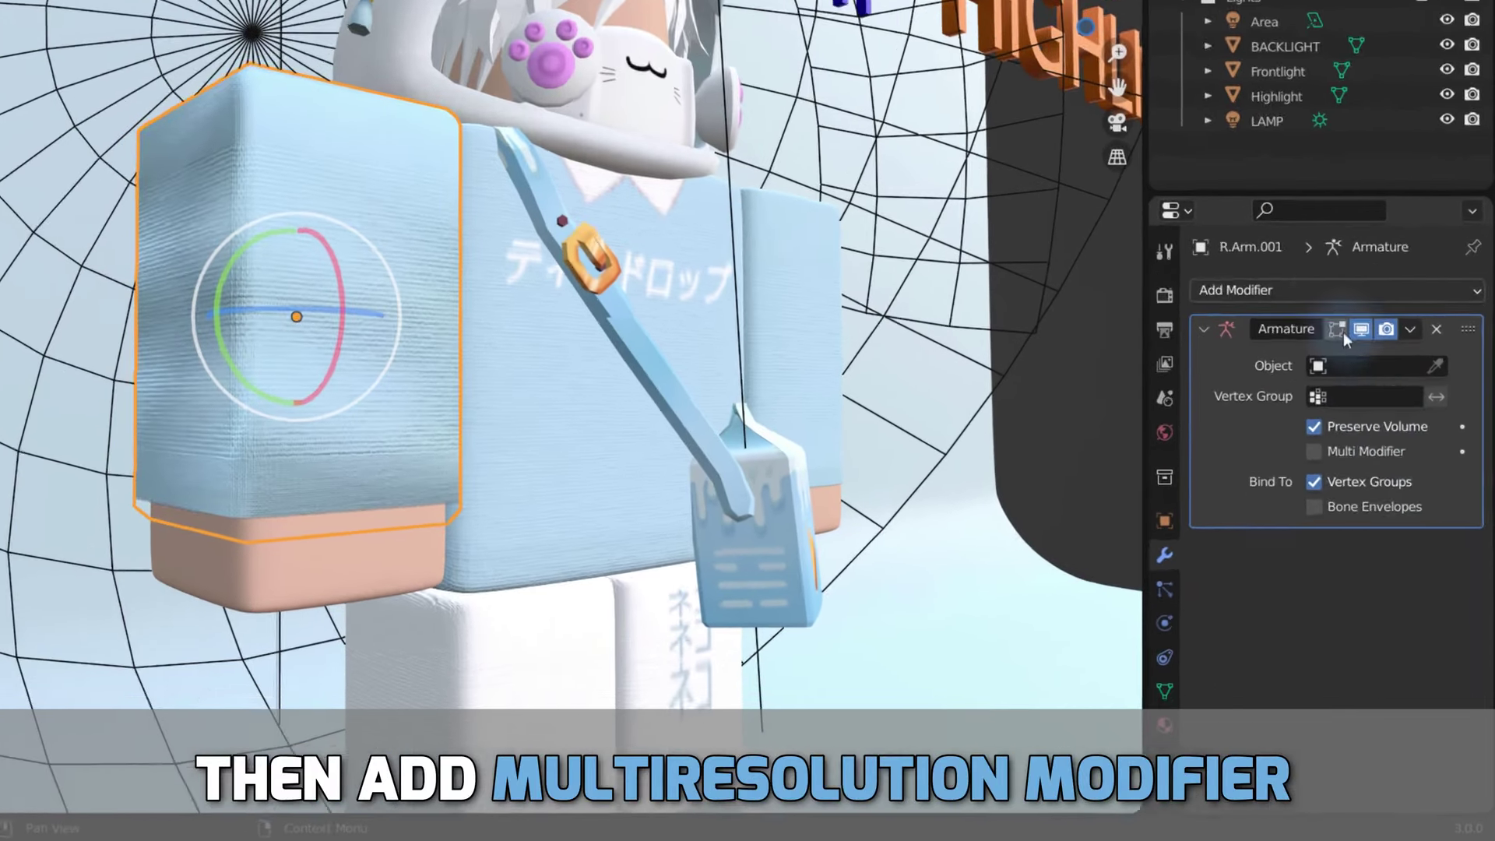
left_click(1355, 376)
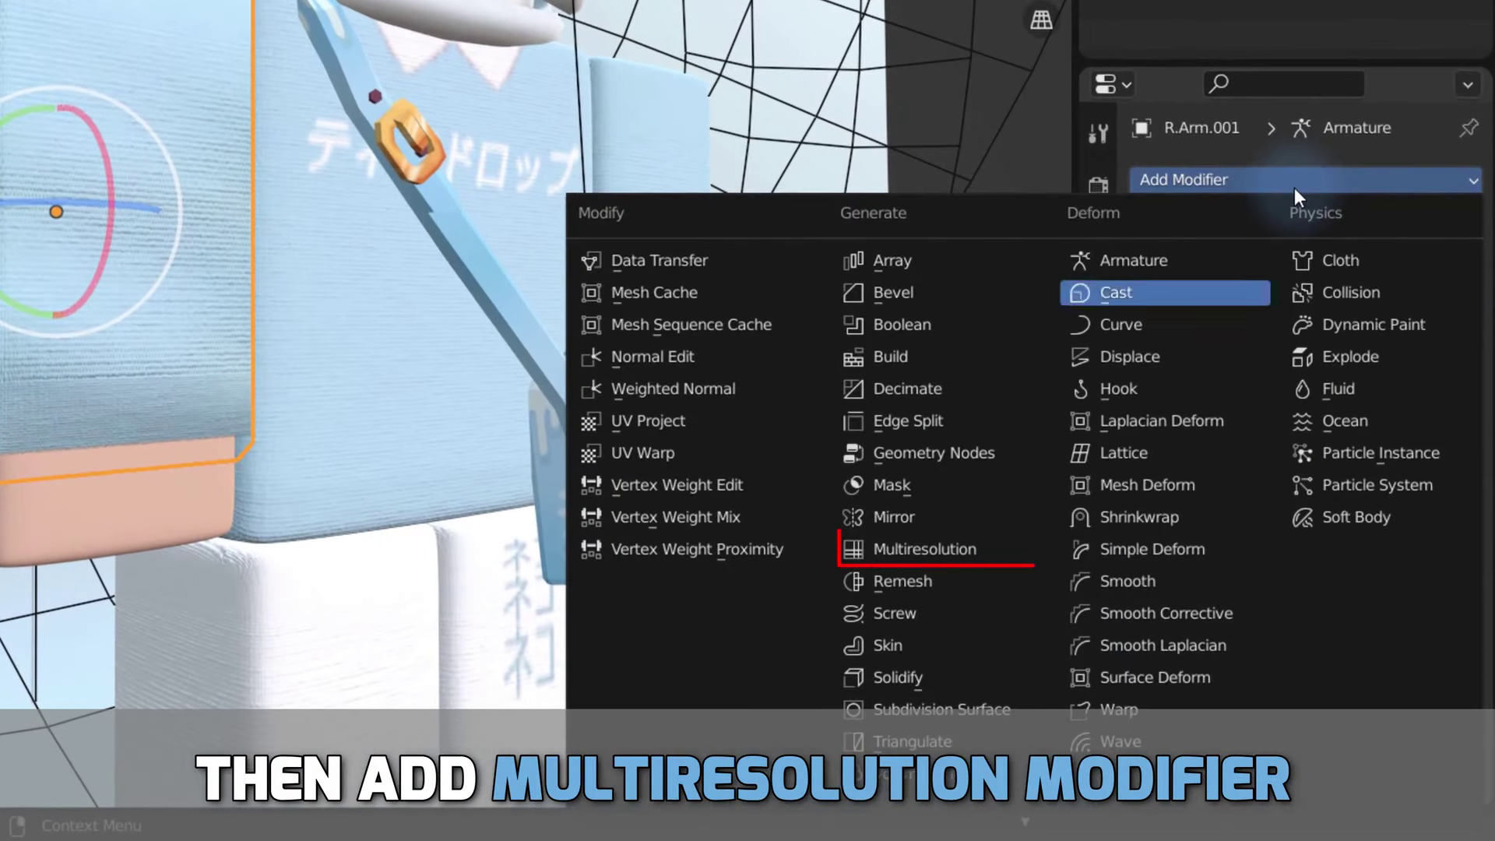
left_click(931, 552)
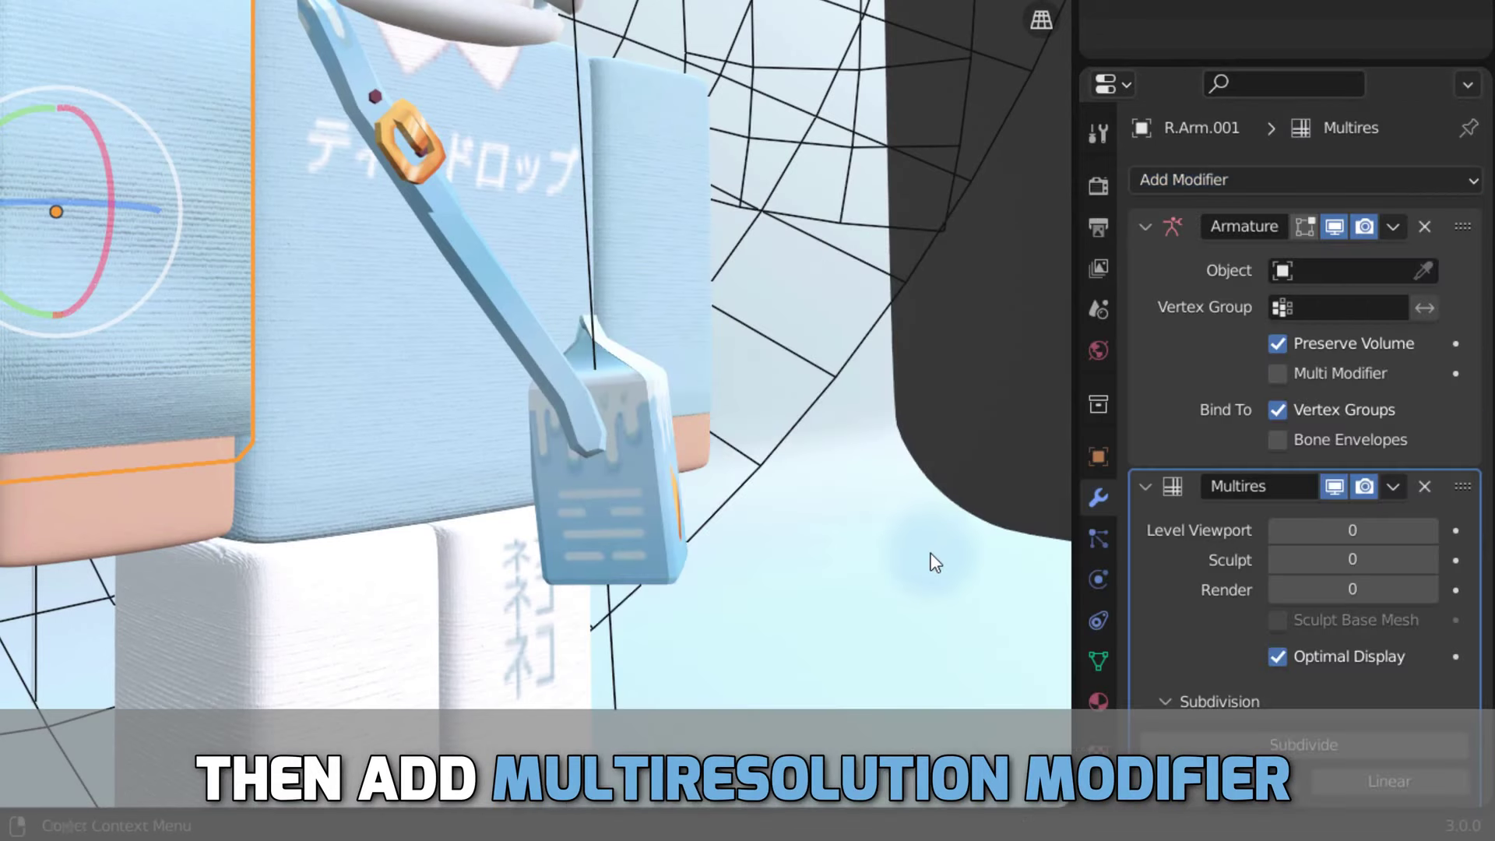
left_click(1314, 747)
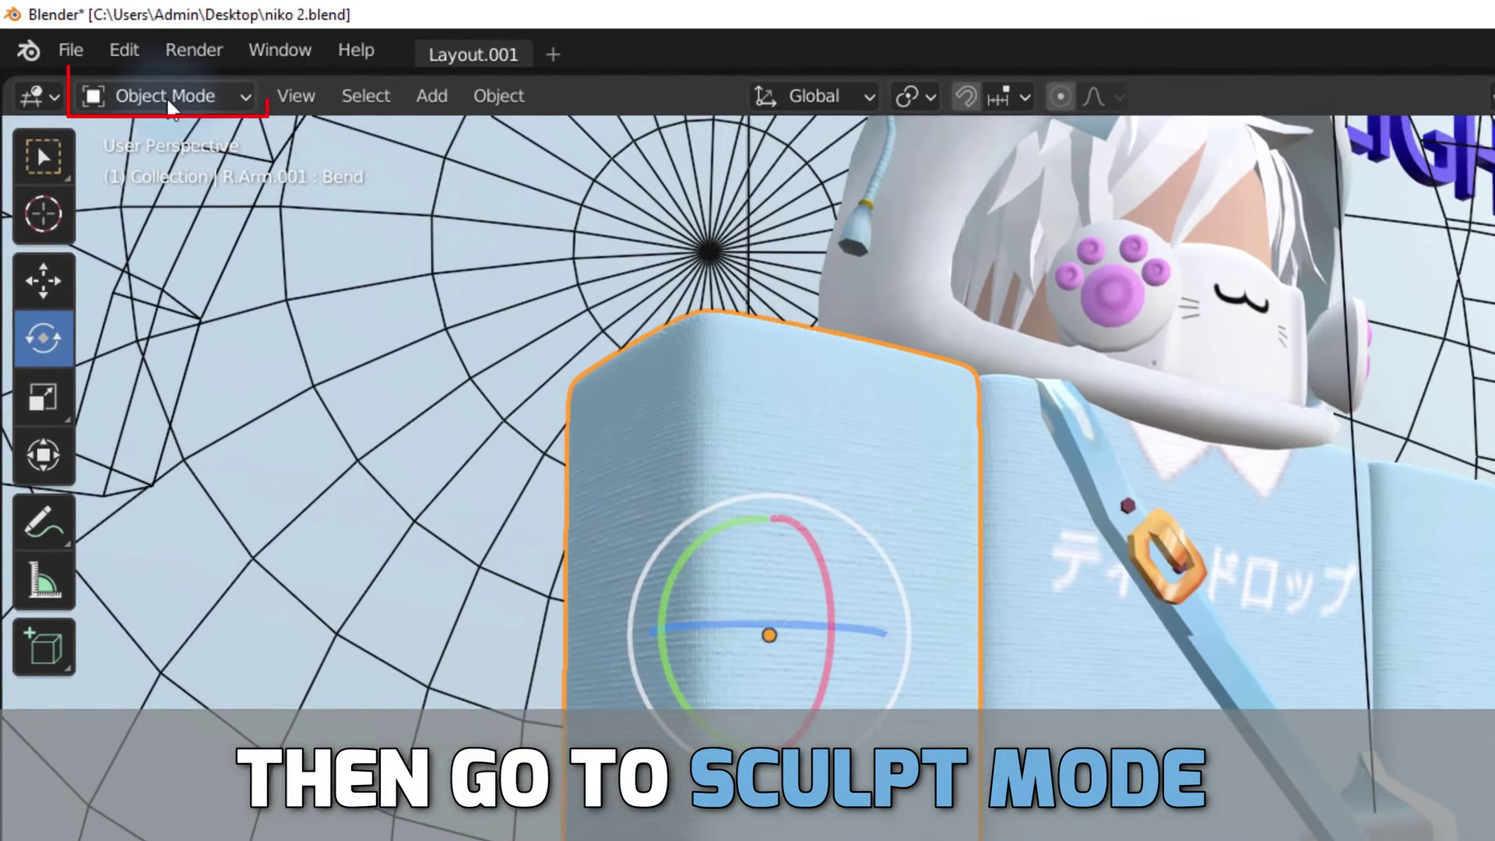
Put the right sleeve in Sculpt Mode and set its material's Blend Mode to Opaque.
left_click(168, 100)
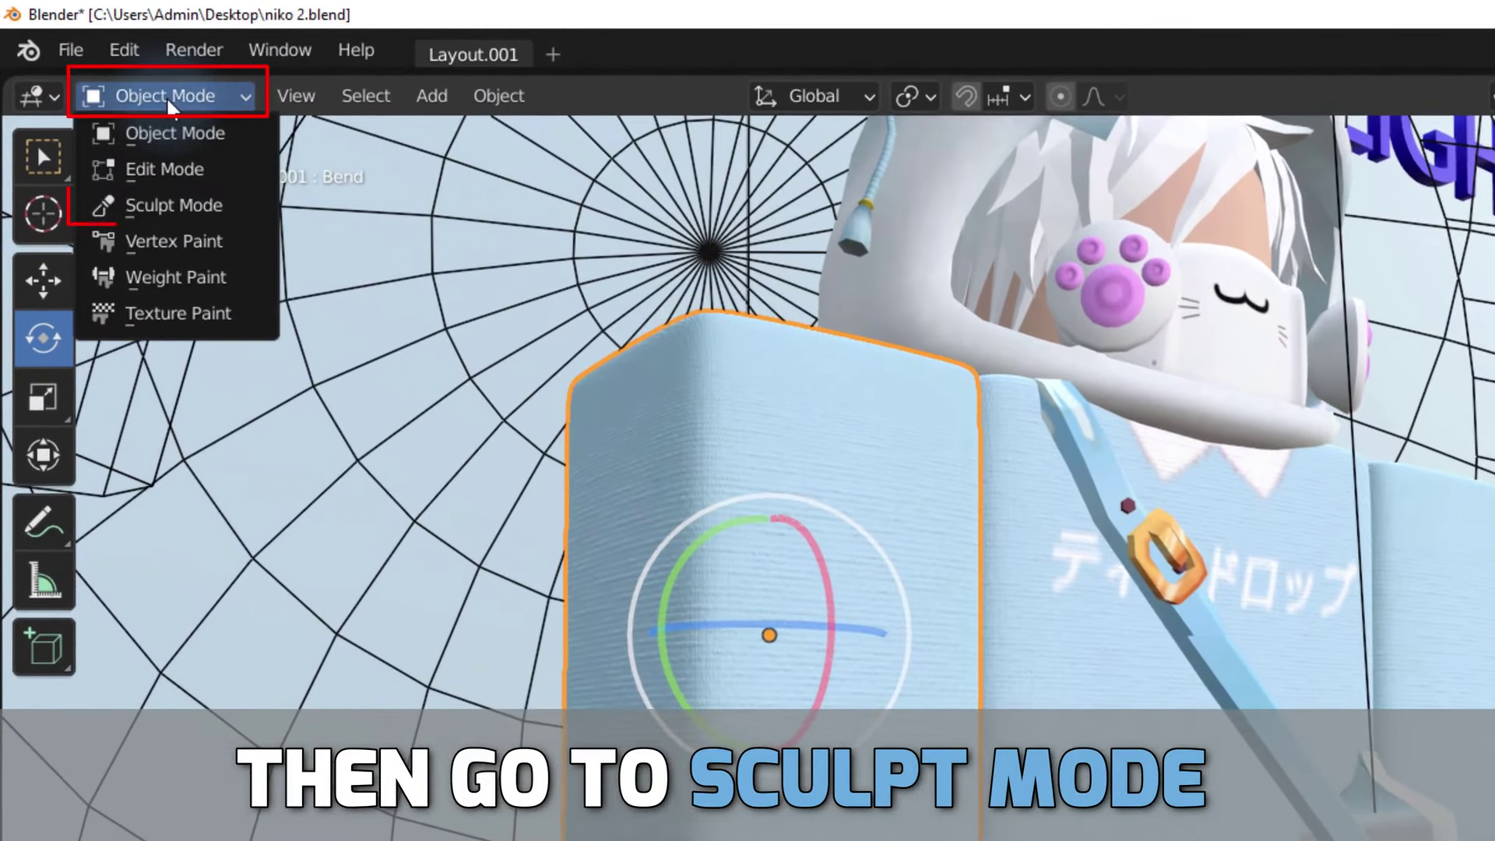
left_click(194, 208)
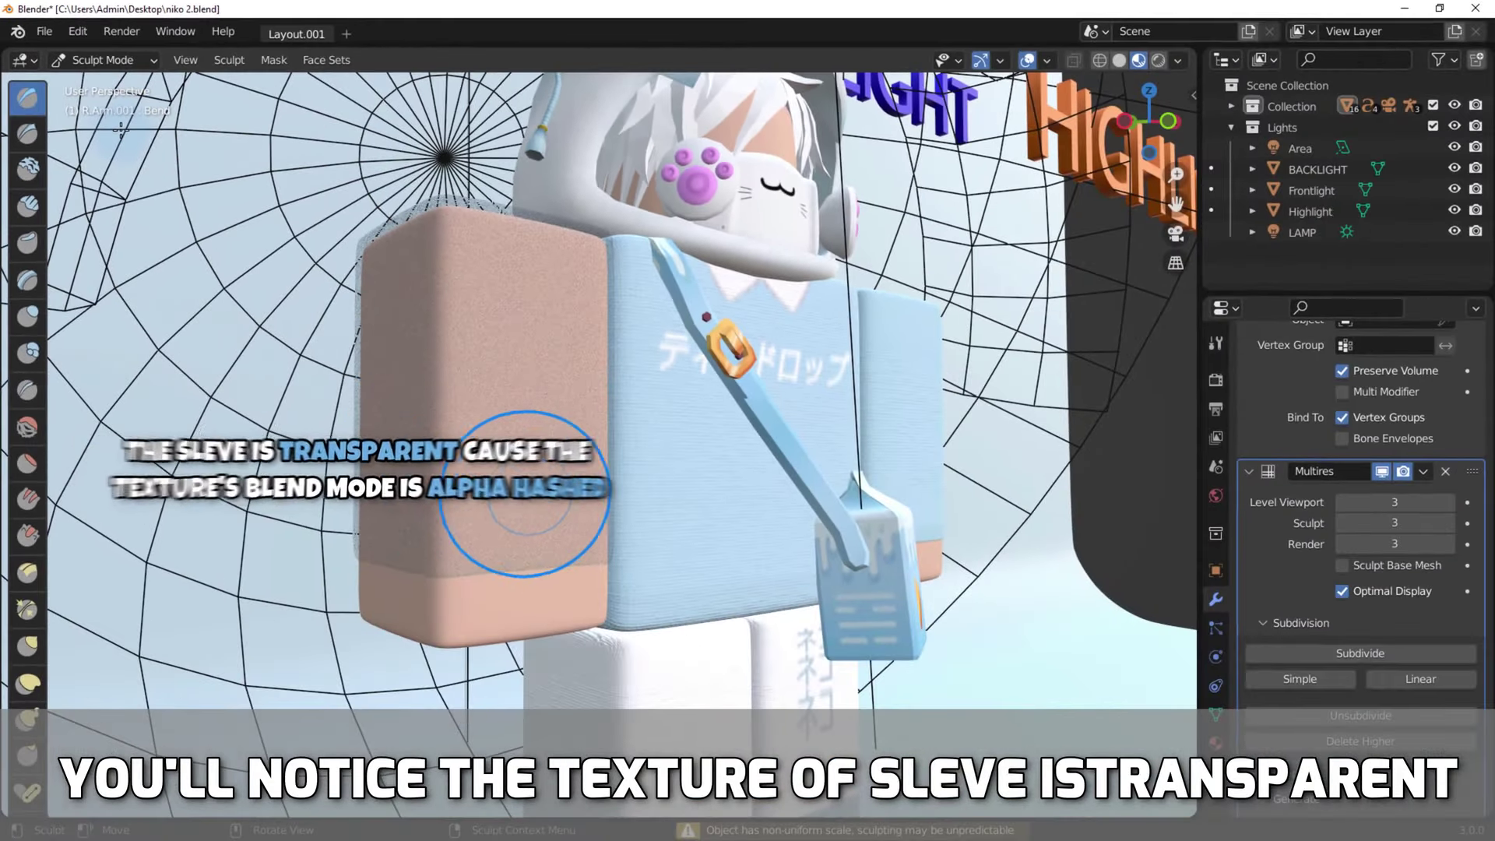
left_click(1216, 744)
scroll(1362, 583, "down", 10)
scroll(1362, 584, "down", 8)
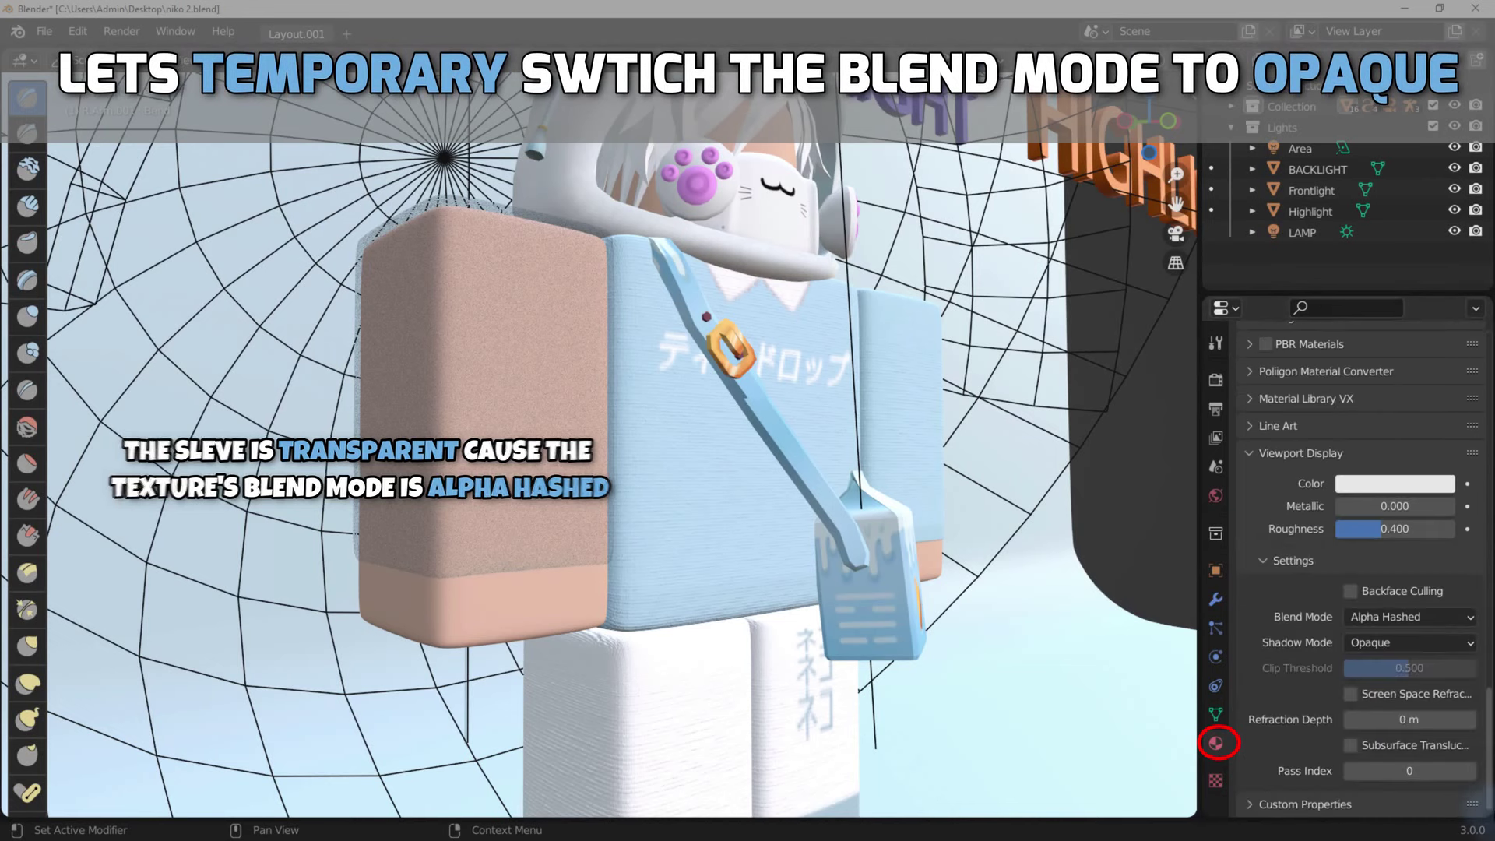
left_click(1387, 618)
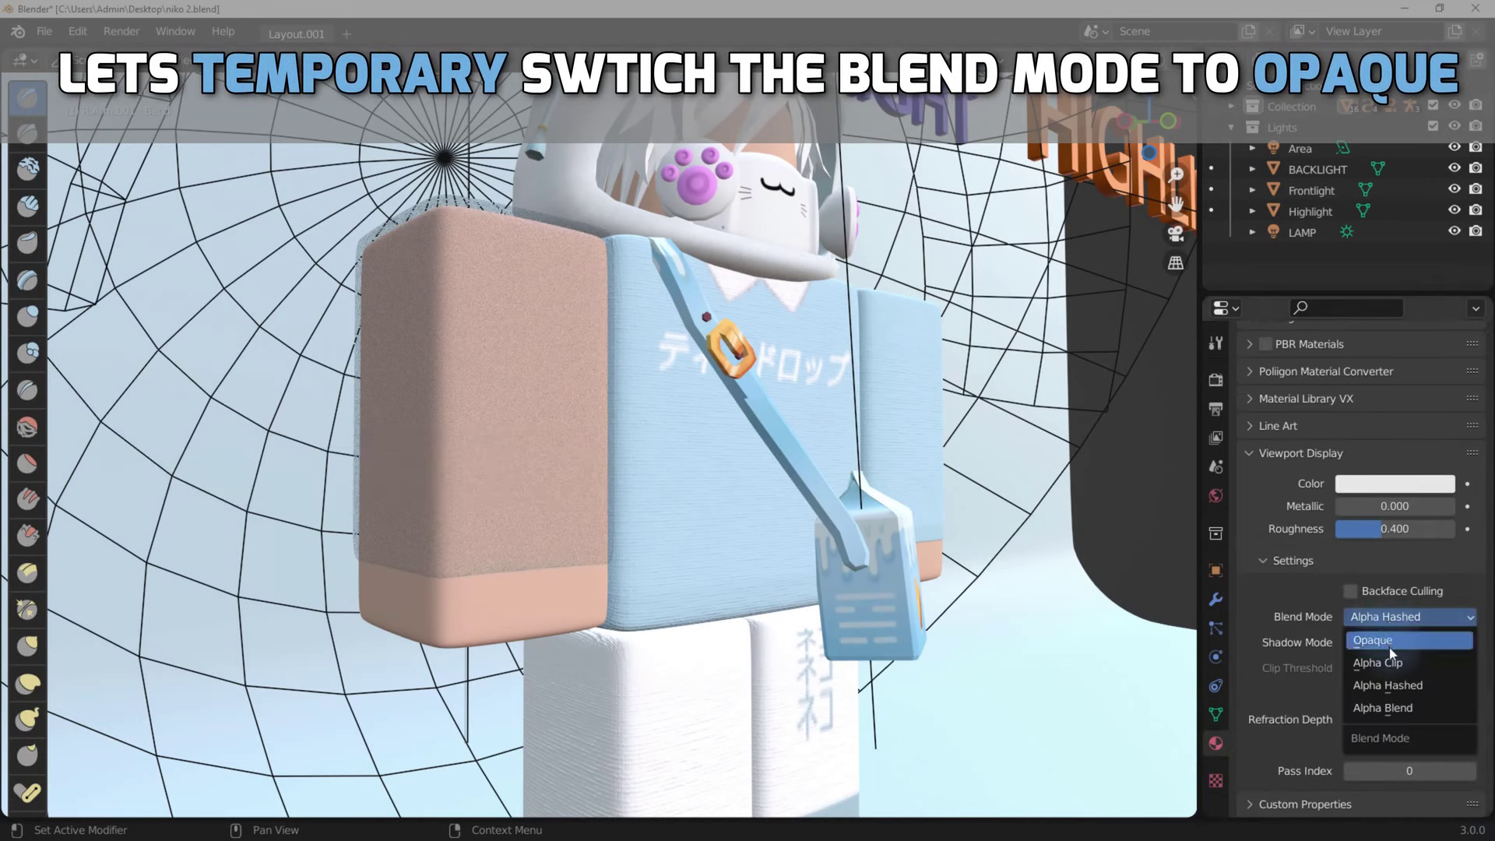
left_click(1389, 643)
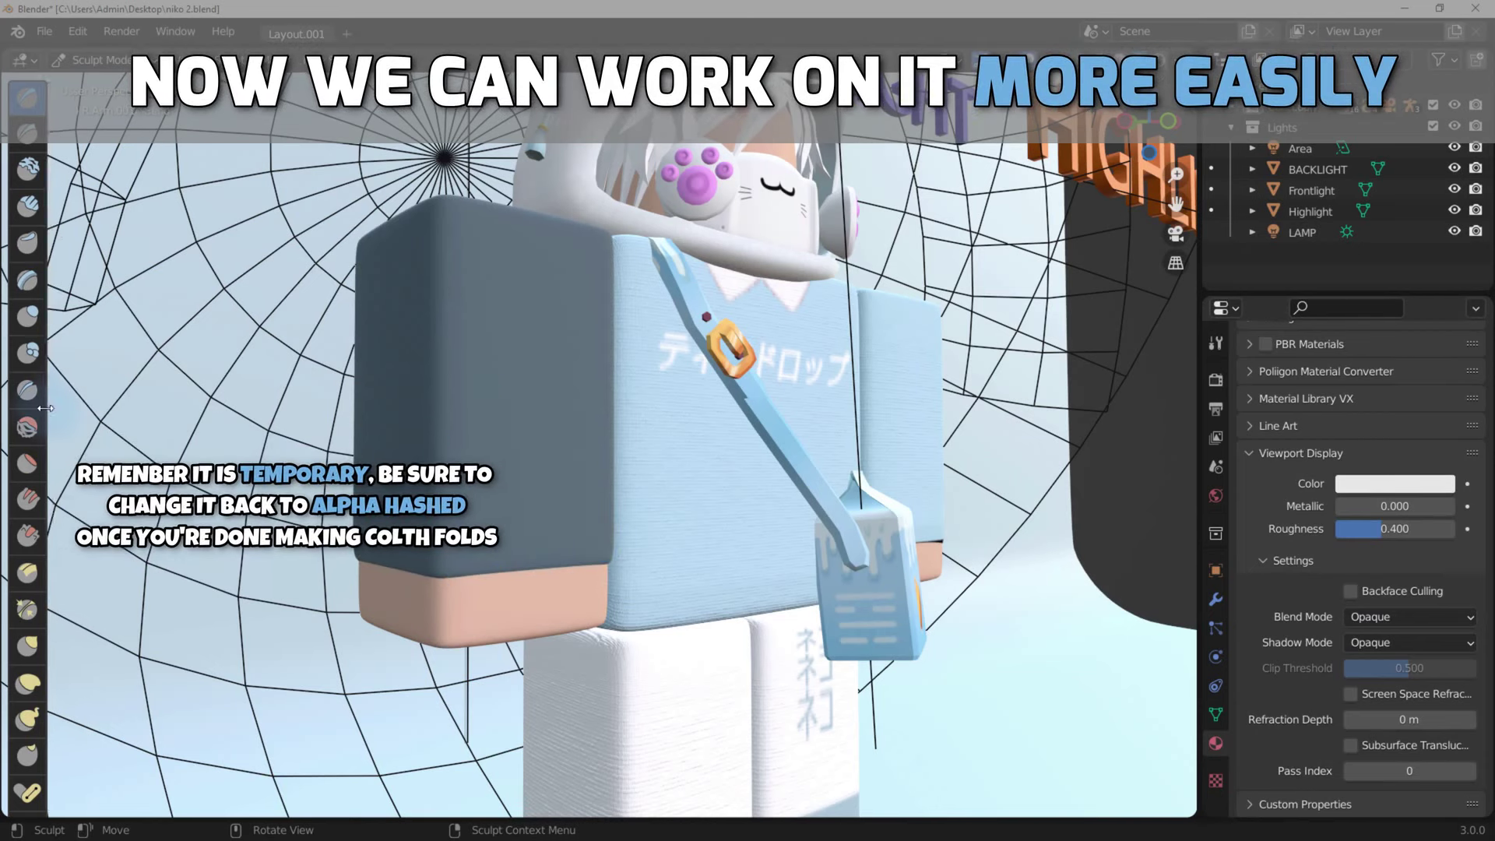
scroll(34, 545, "down", 6)
scroll(34, 642, "down", 4)
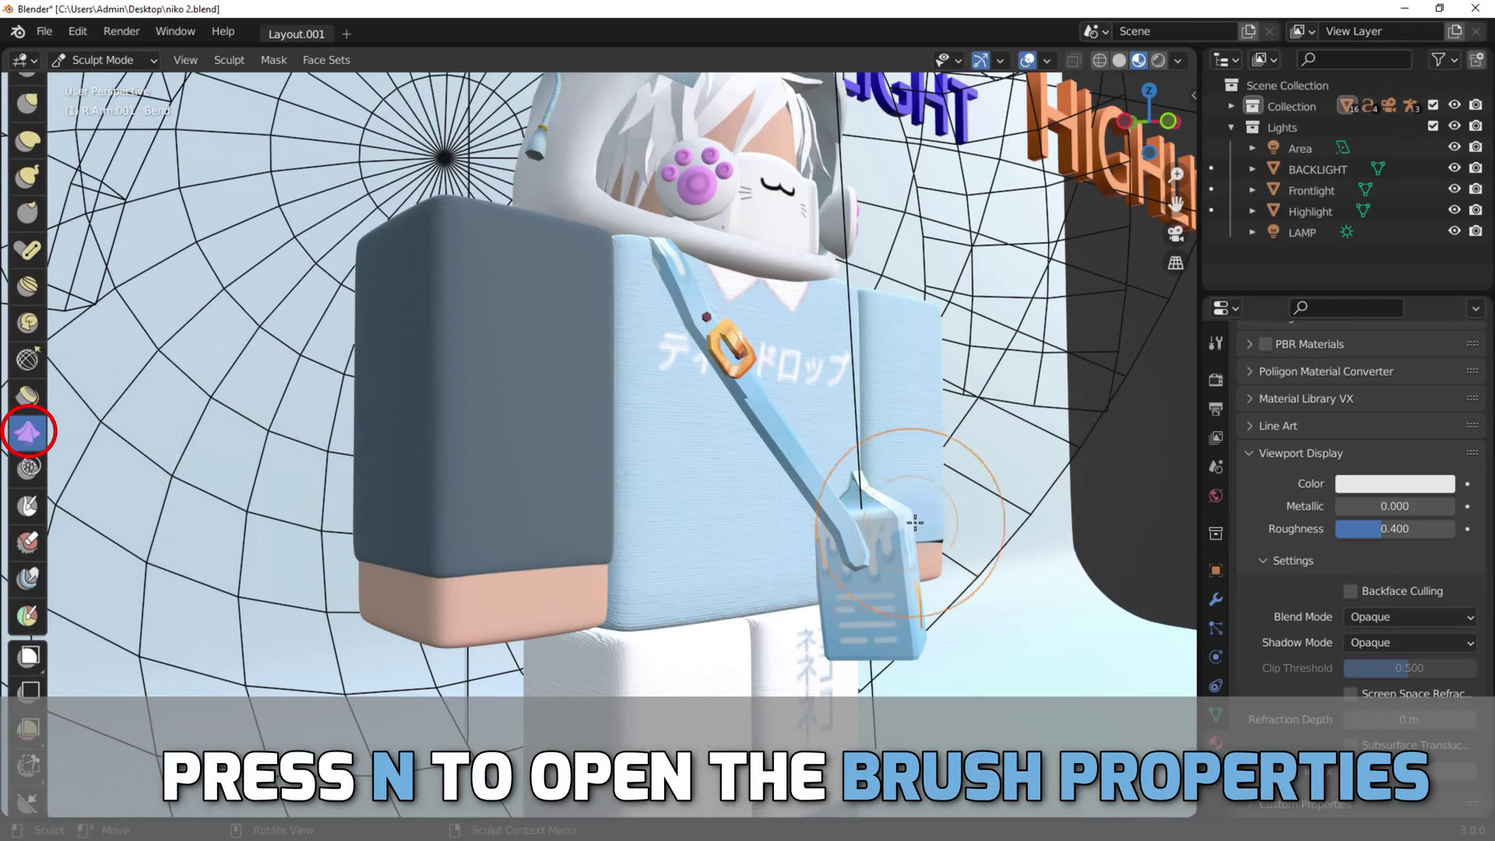
Adjust the Cloth brush settings and sculpt folds into the right sleeve's hem.
key("n")
left_click(1184, 144)
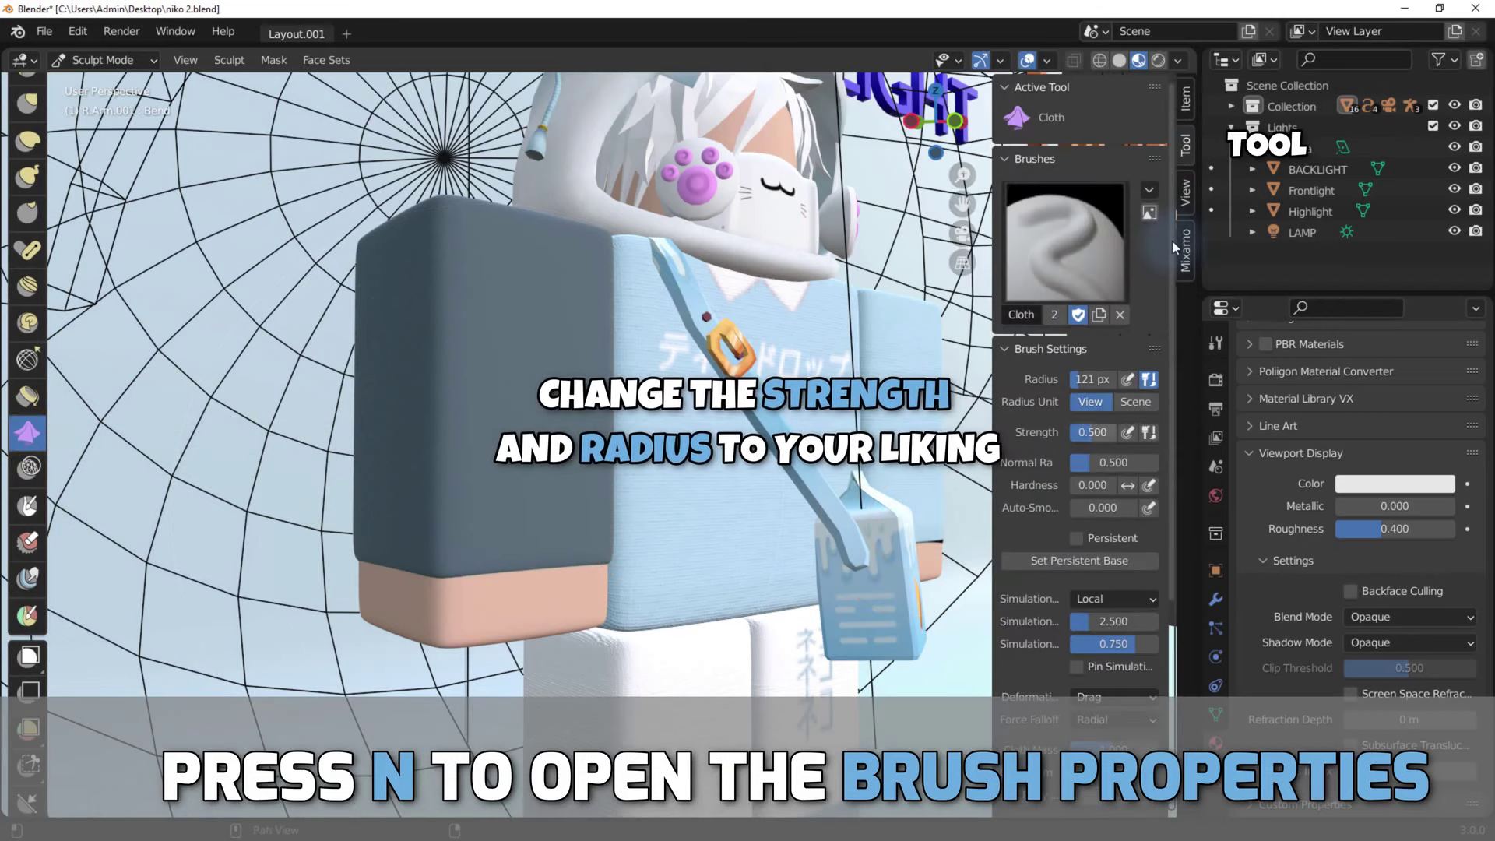
key("n")
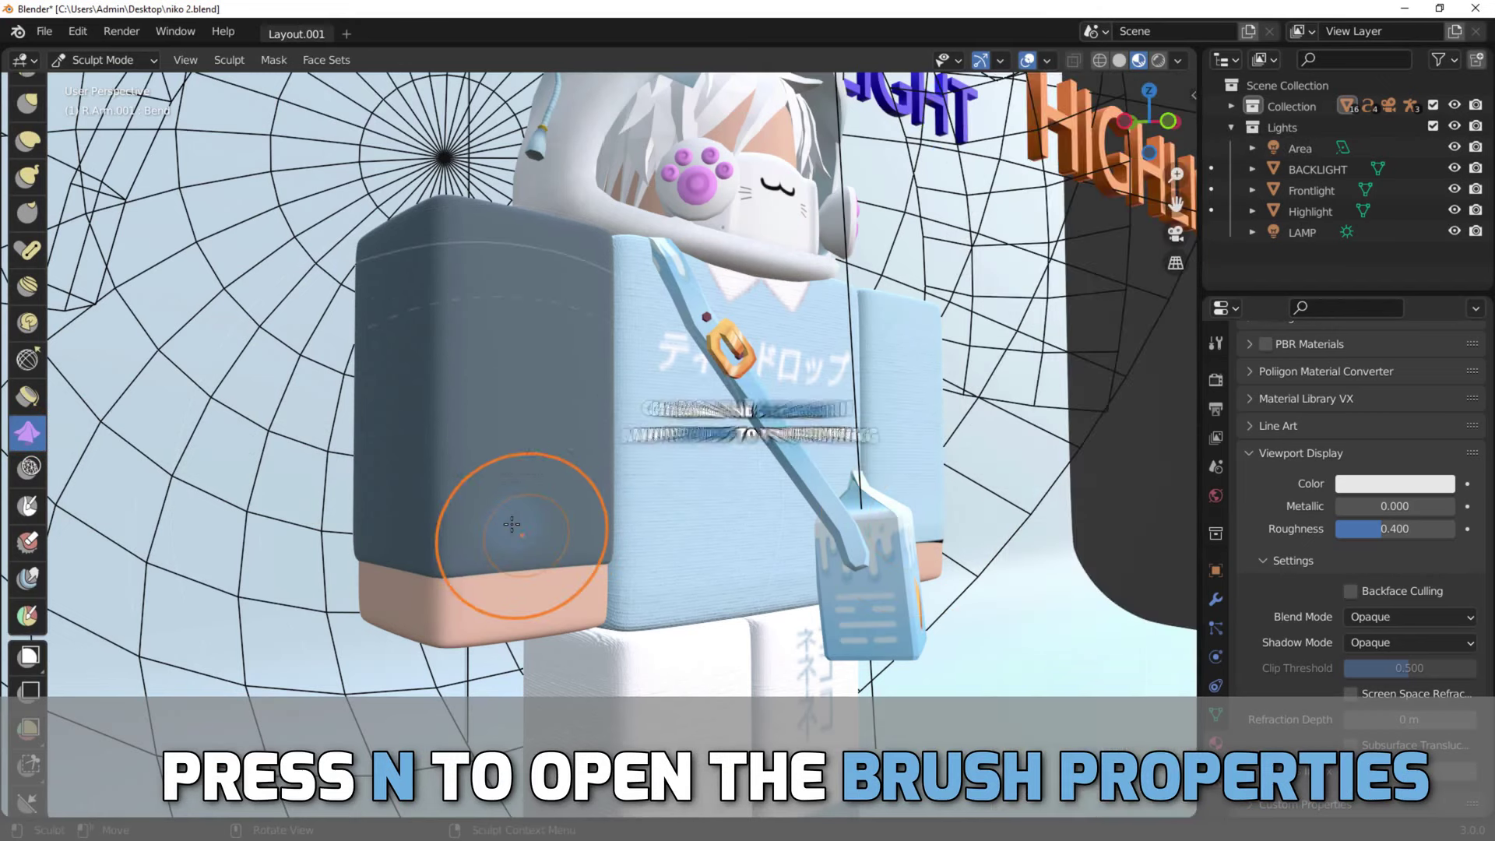
middle_click_drag(536, 591, 640, 586)
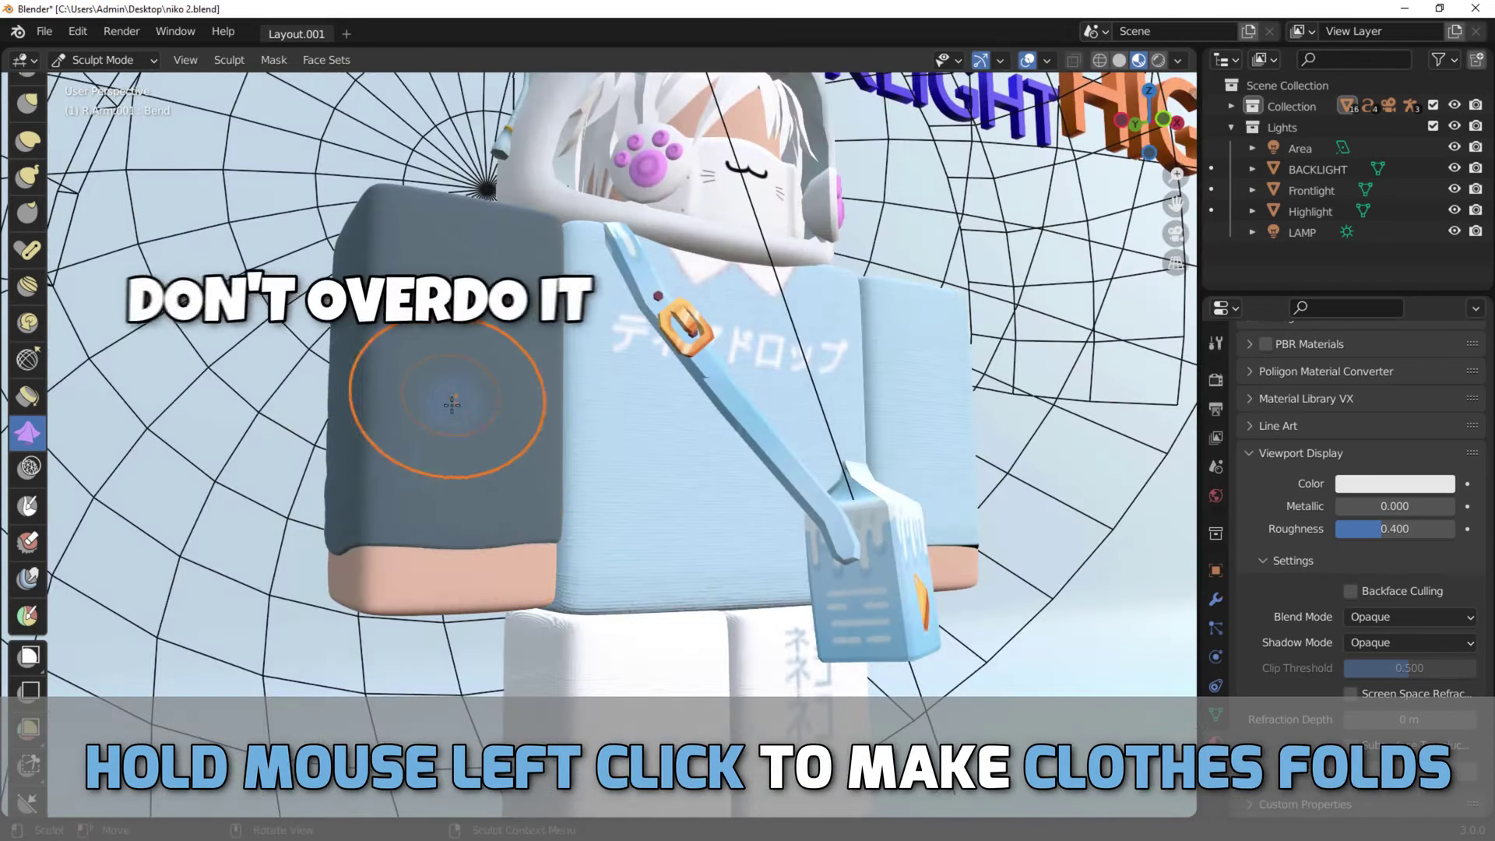
left_click_drag(457, 442, 546, 530)
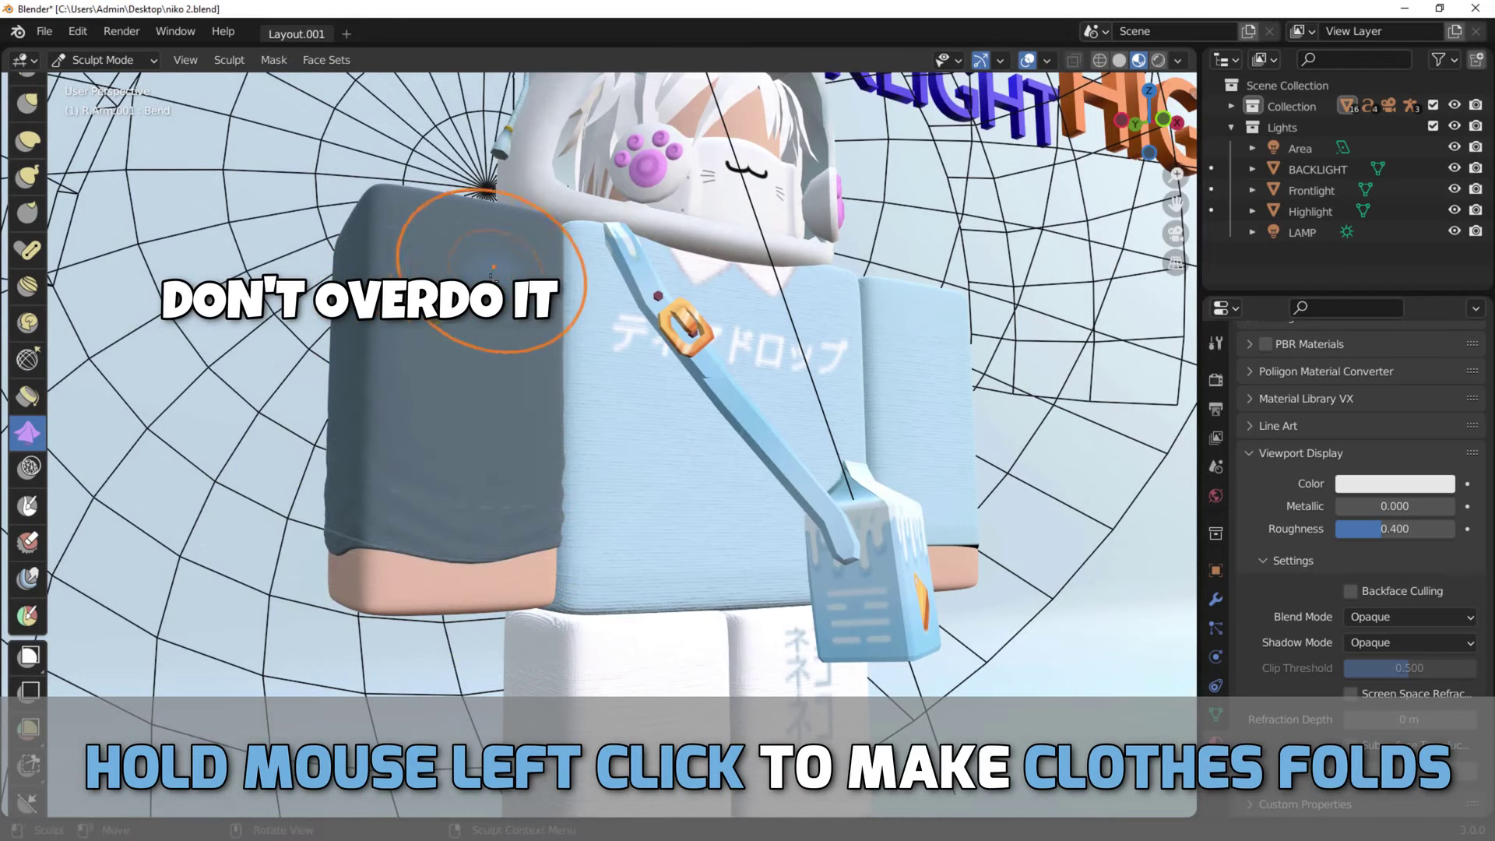
middle_click_drag(493, 267, 899, 593)
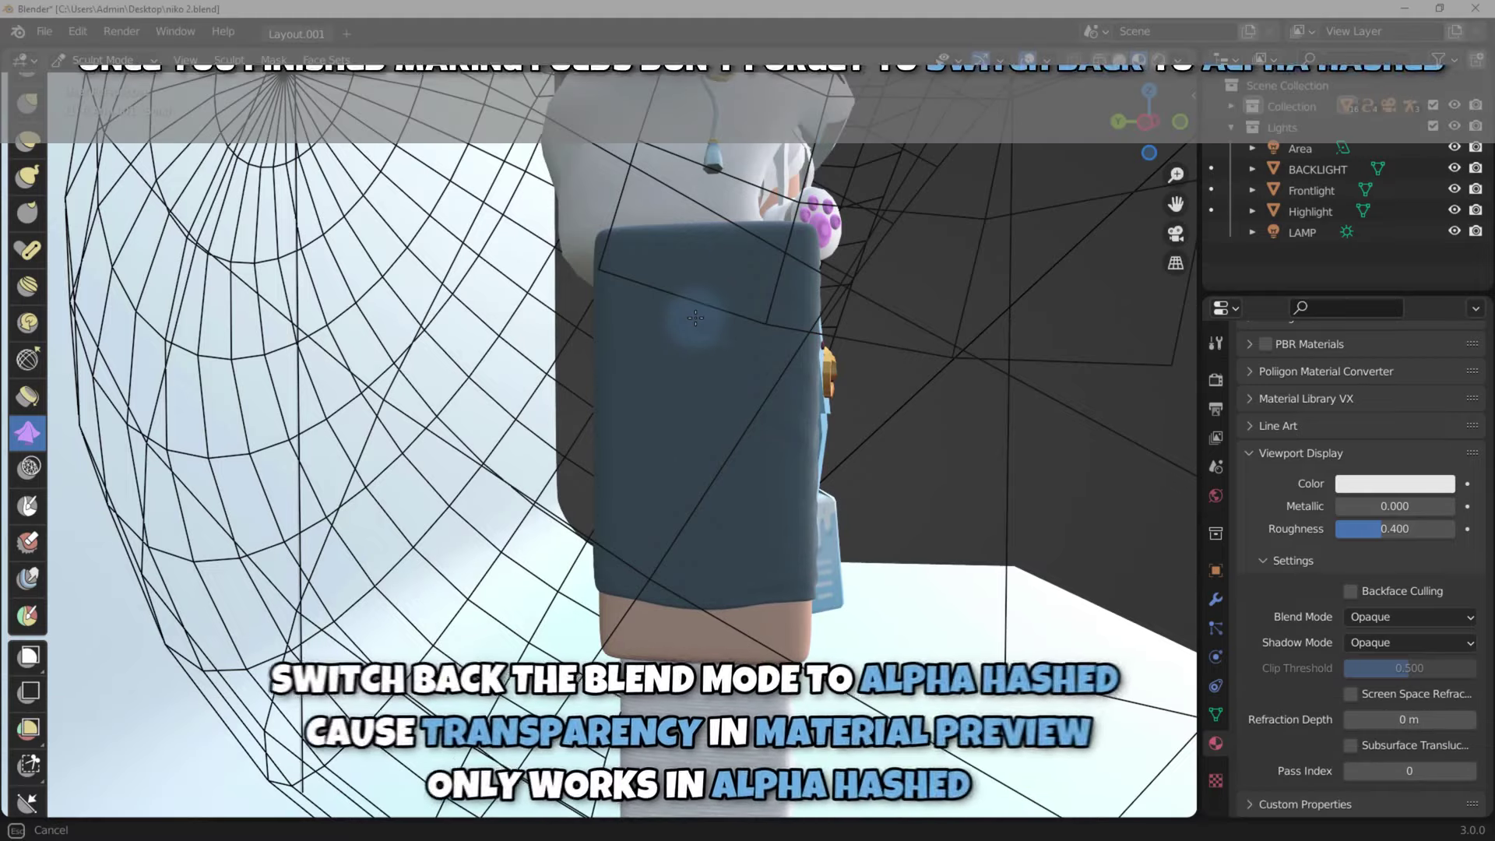
middle_click_drag(704, 336, 696, 317)
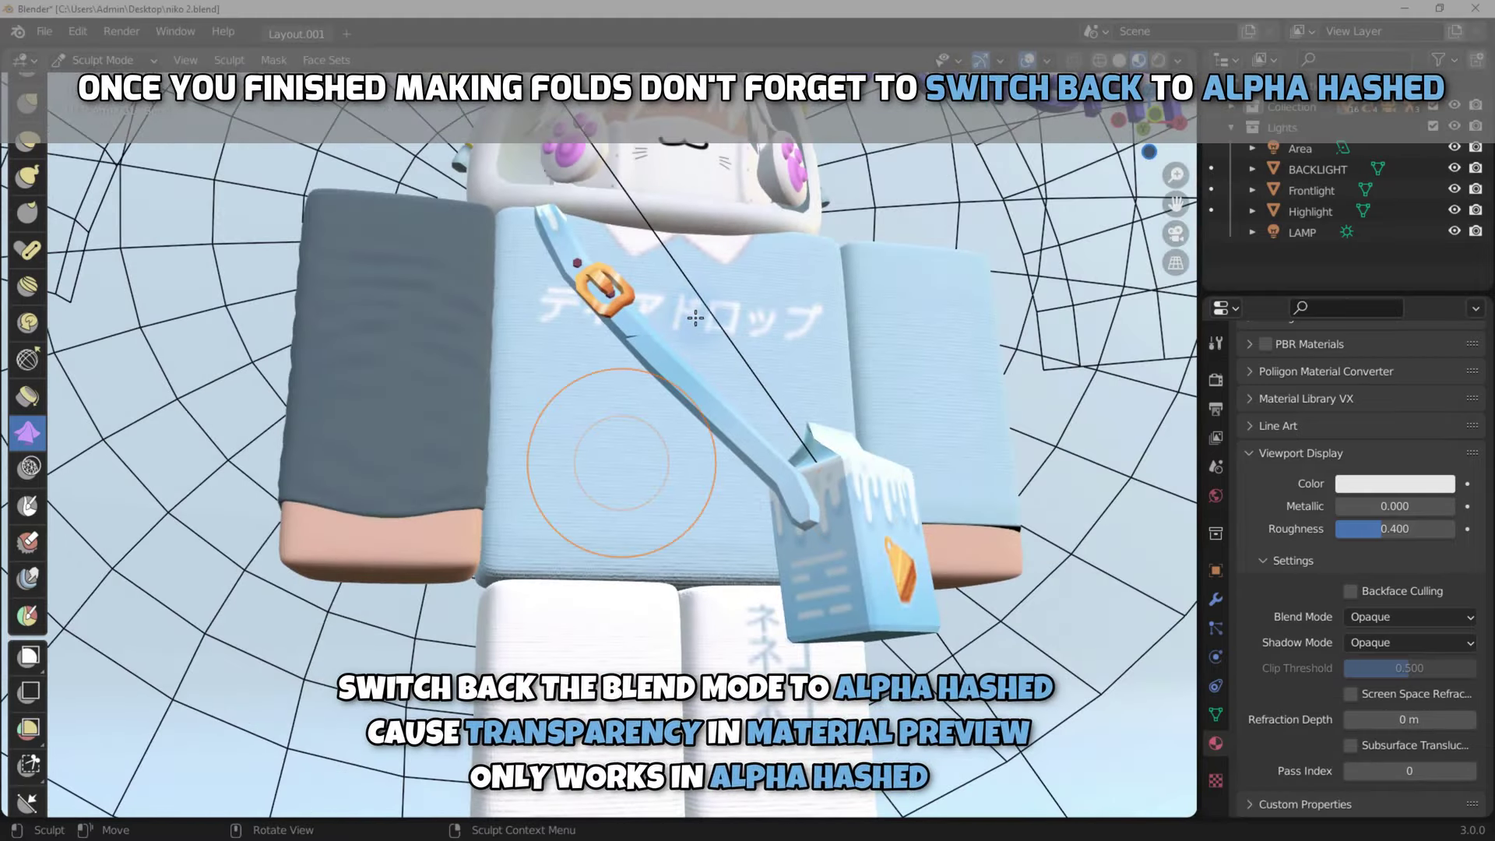
Set the sleeve material's Blend Mode back to Alpha Hashed and return to Object Mode.
left_click(1423, 618)
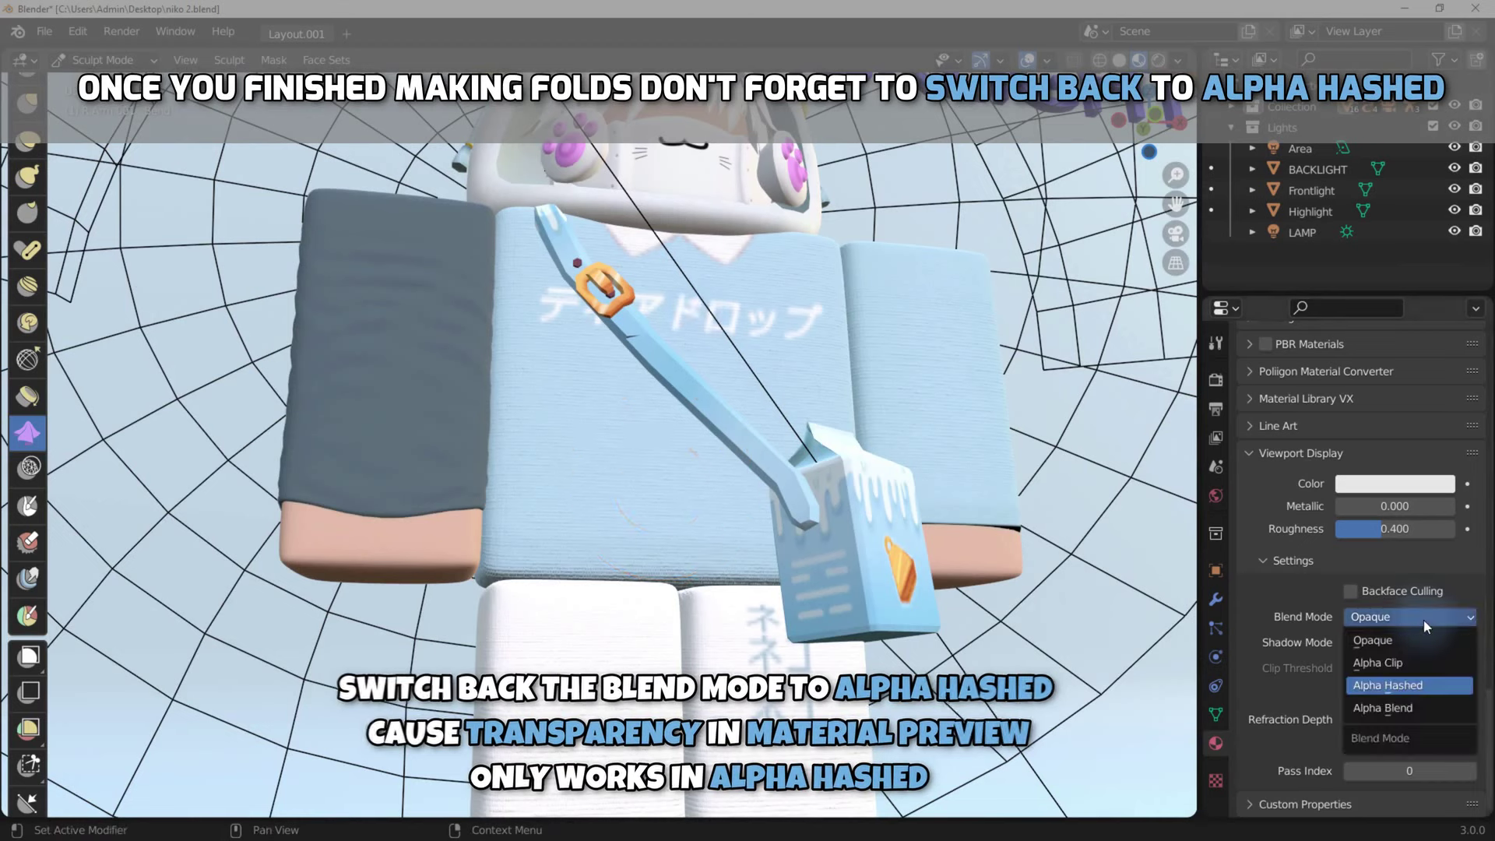
left_click(1375, 695)
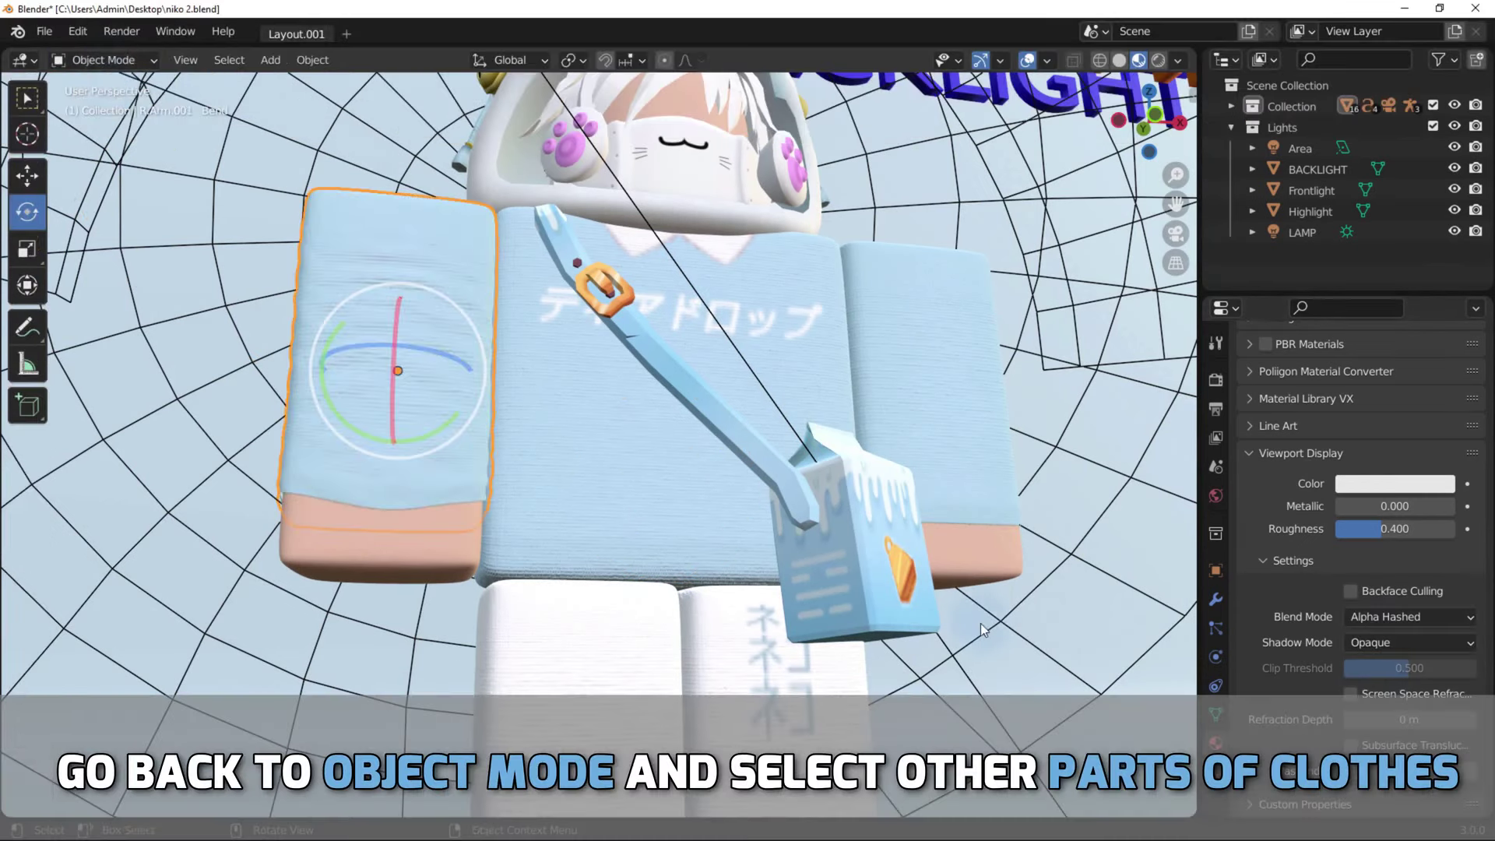
left_click(979, 623)
middle_click_drag(979, 623, 979, 622)
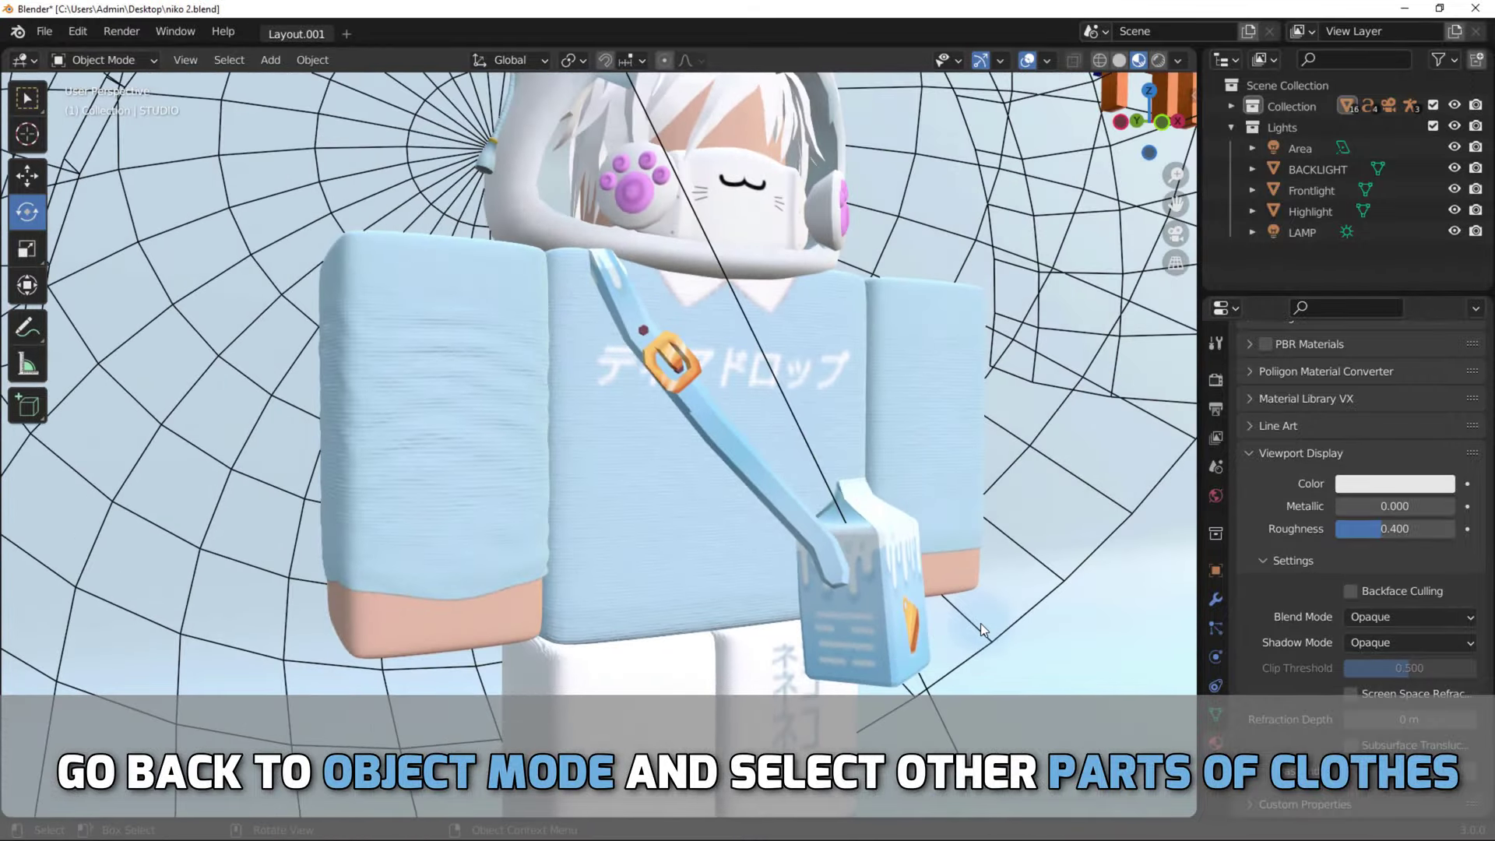
Replace the torso's Subsurf modifier with a subdivided Multiresolution modifier.
middle_click_drag(609, 525, 610, 525)
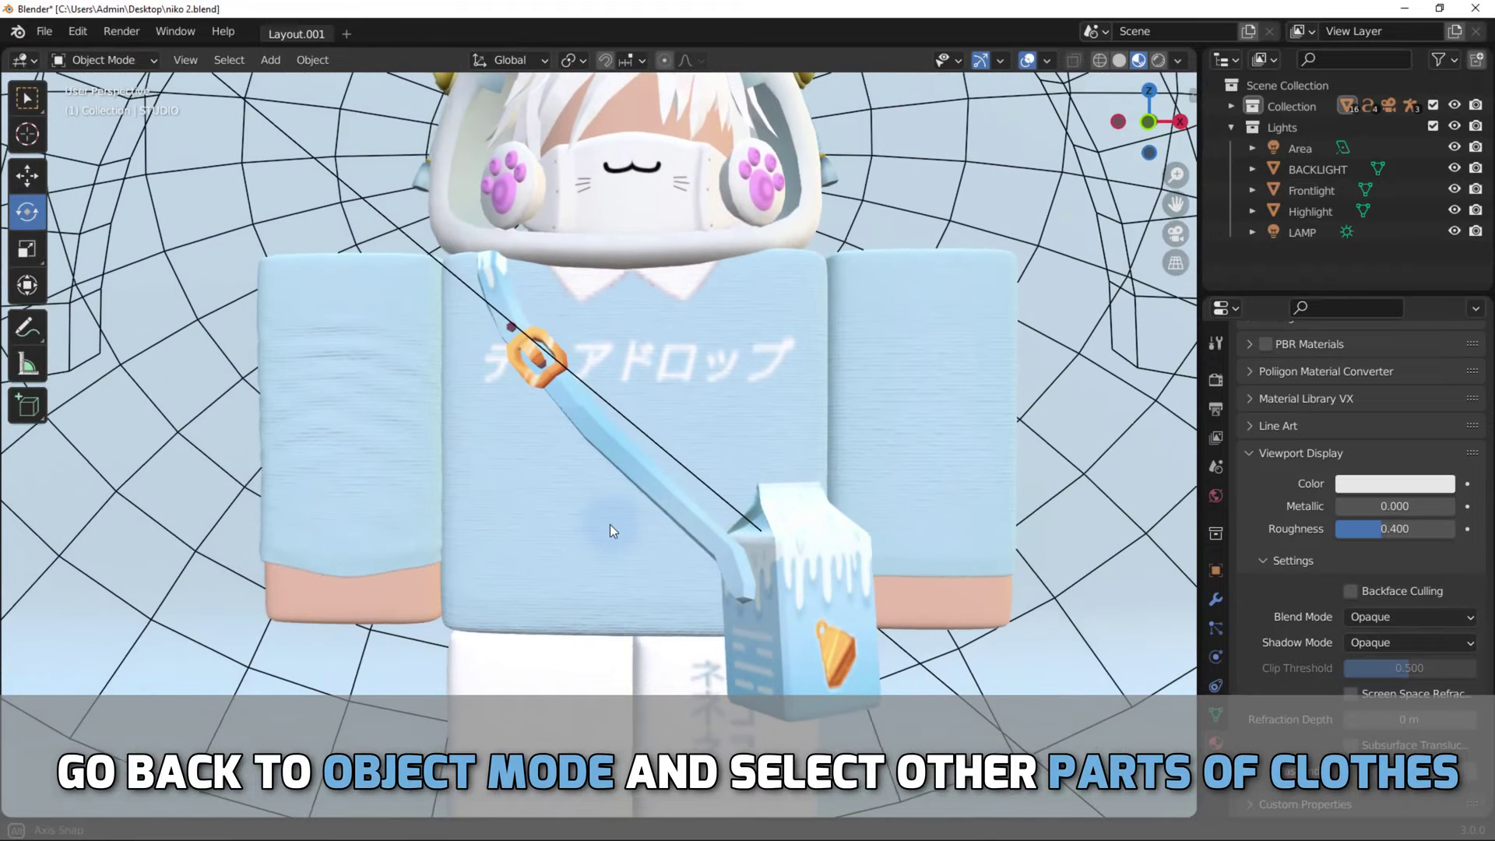
left_click(606, 526)
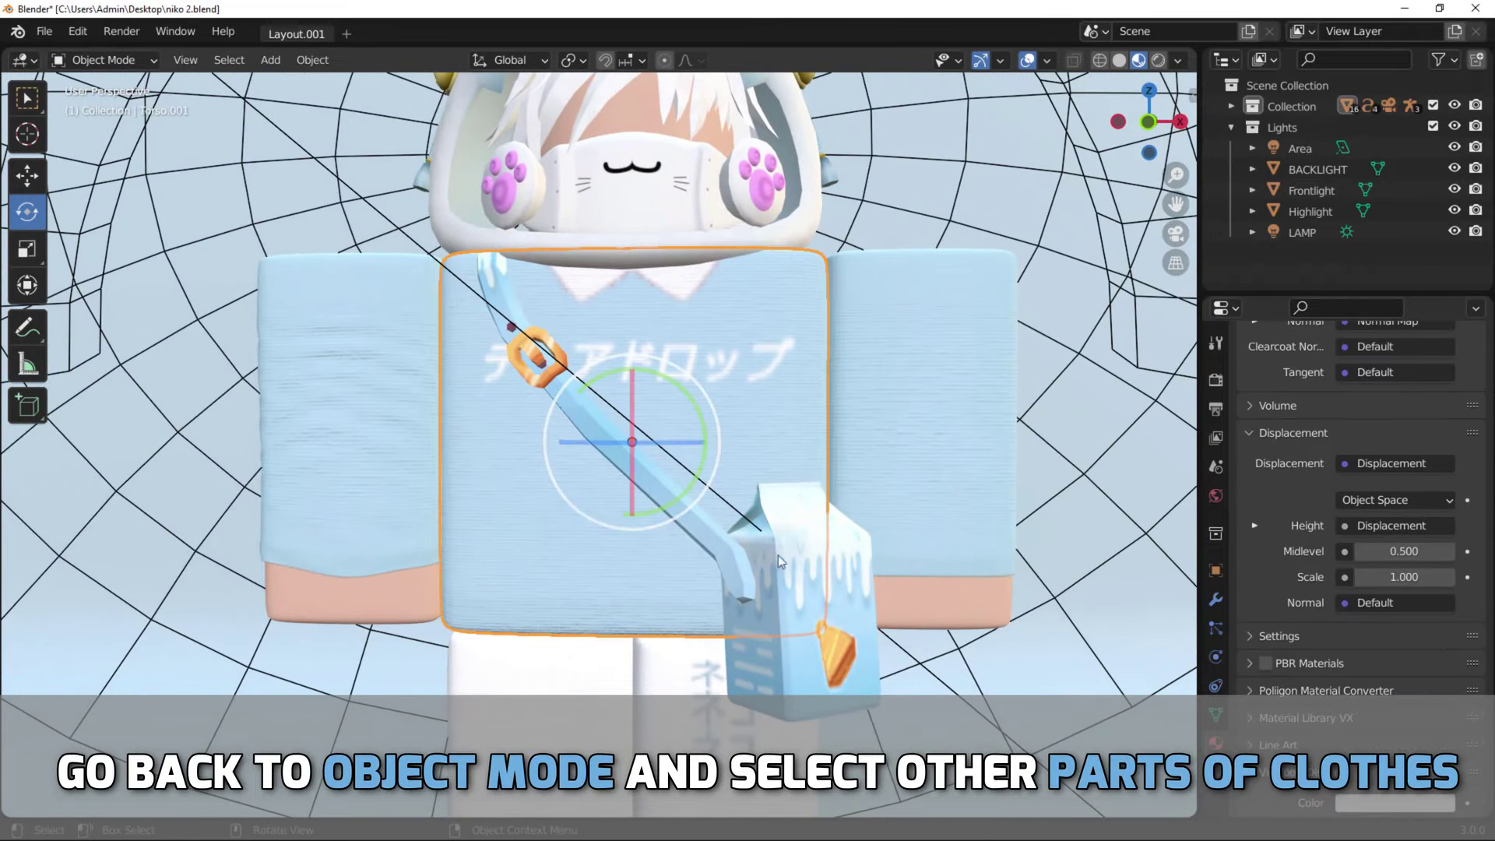
left_click(1216, 599)
left_click(1445, 591)
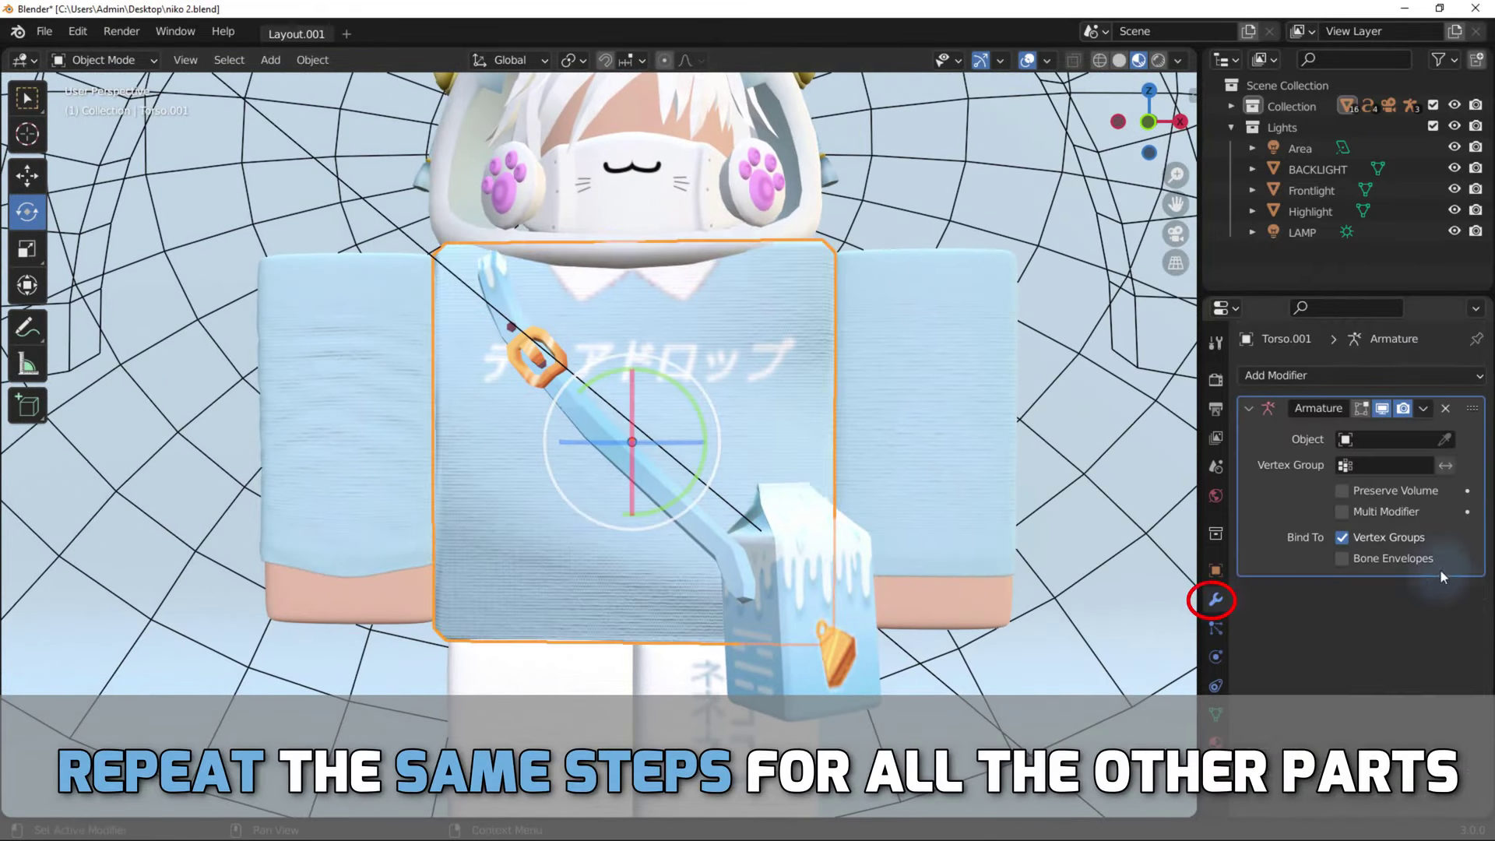
left_click(1337, 373)
left_click(1095, 632)
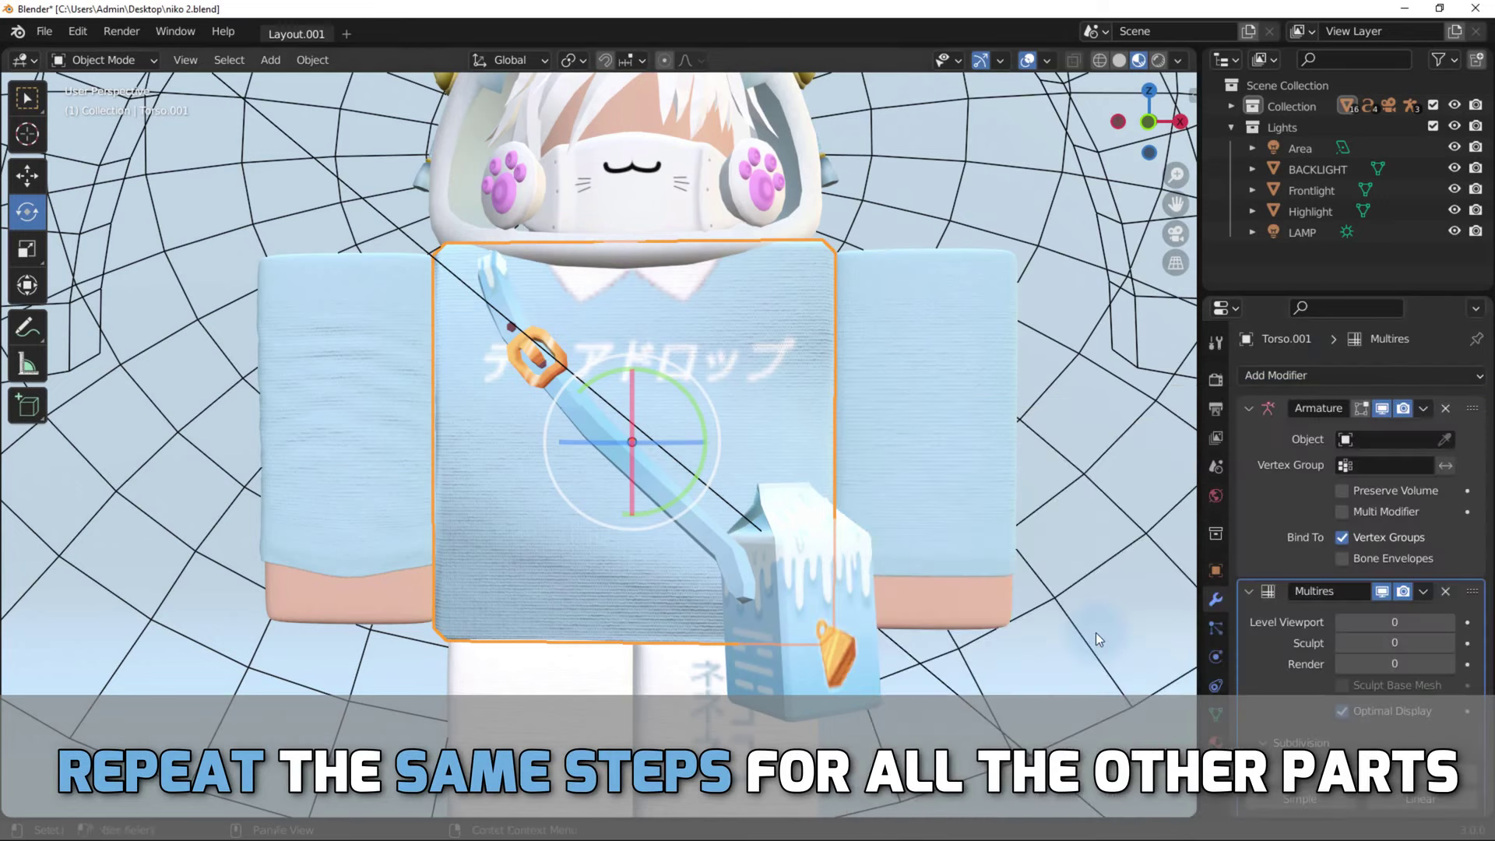
scroll(1339, 633, "down", 5)
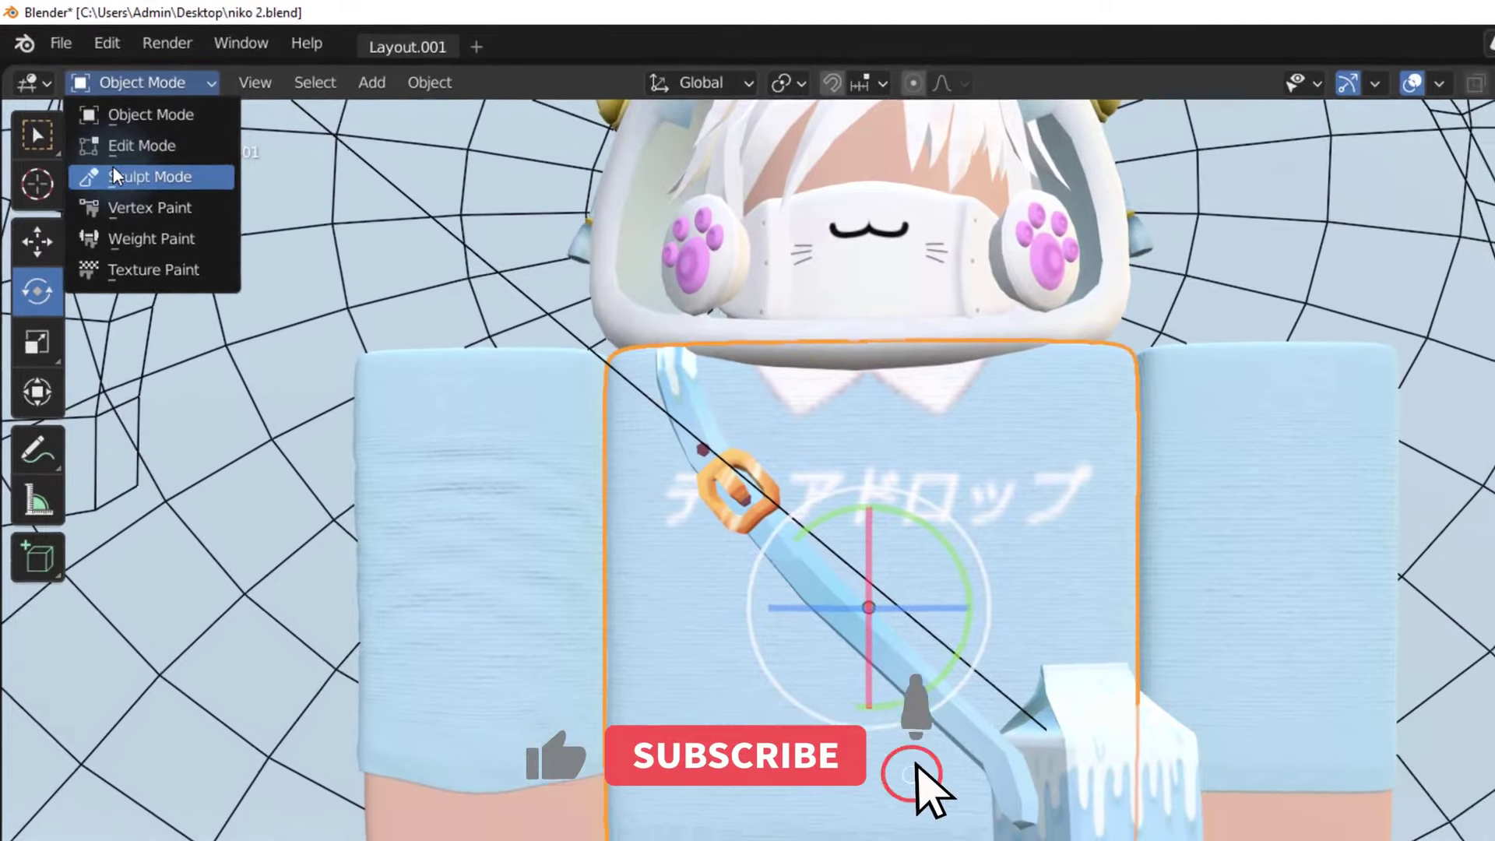
left_click(117, 177)
Put the torso in Sculpt Mode and set its material's Blend Mode to Opaque.
left_click(1217, 743)
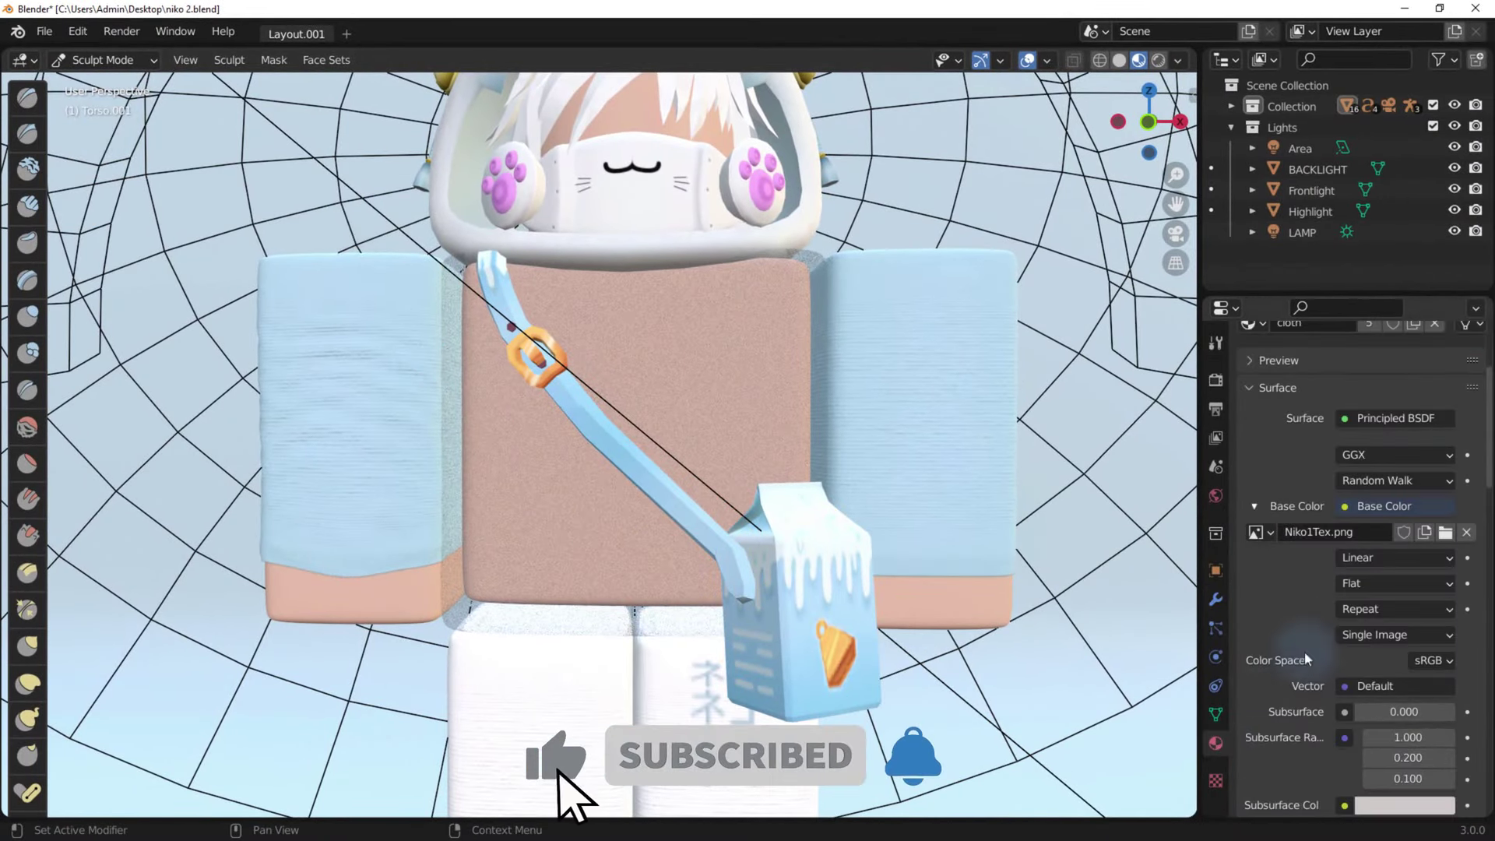
scroll(1258, 710, "down", 10)
scroll(1258, 710, "down", 6)
scroll(1401, 677, "down", 6)
left_click(1409, 667)
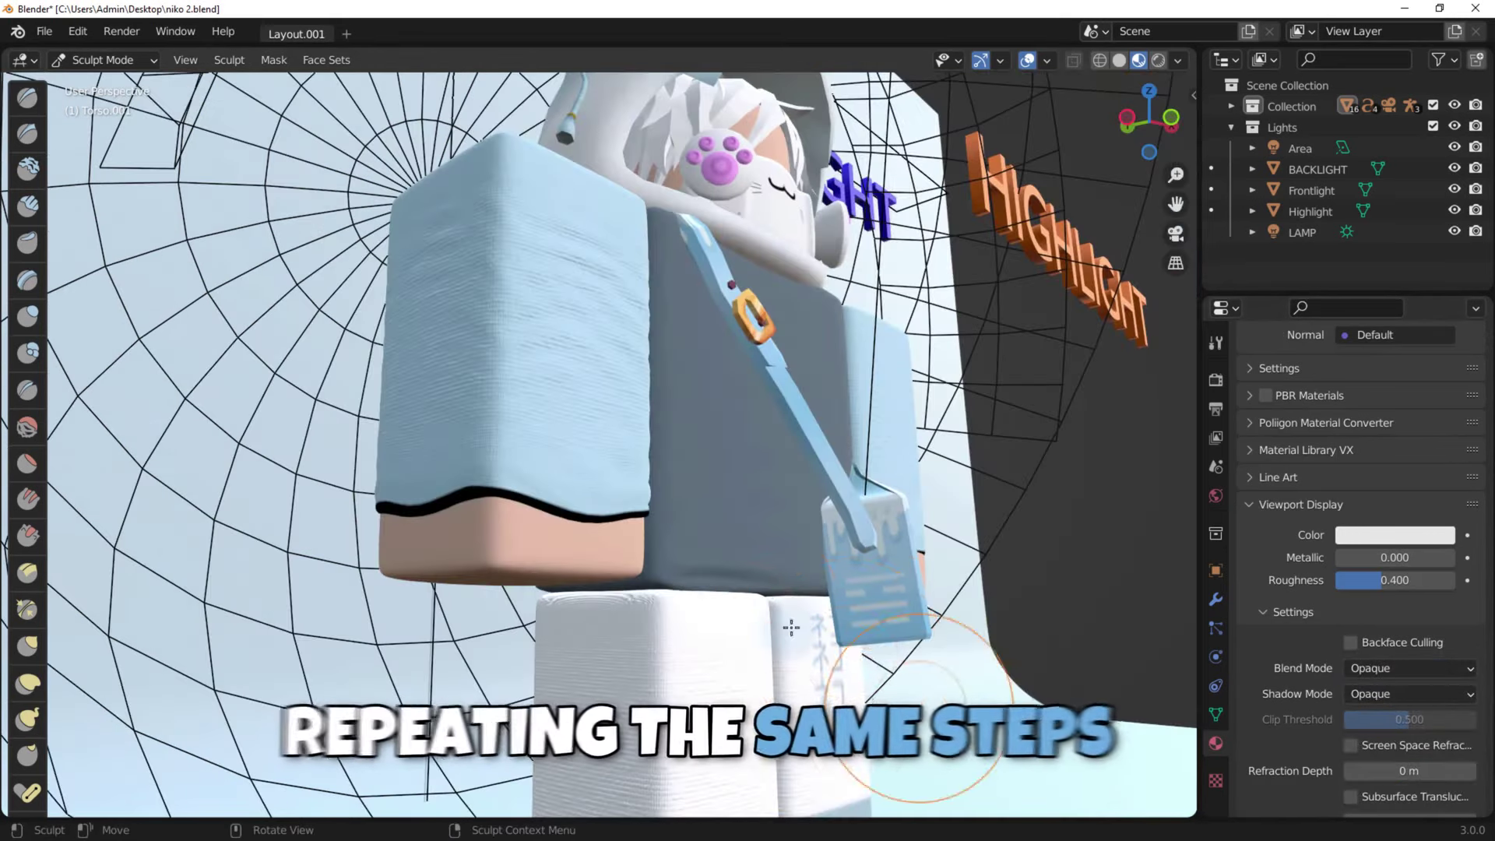
Sculpt cloth folds along the torso's bottom edge with the Cloth brush.
middle_click_drag(752, 491, 711, 389)
middle_click_drag(736, 338, 736, 338)
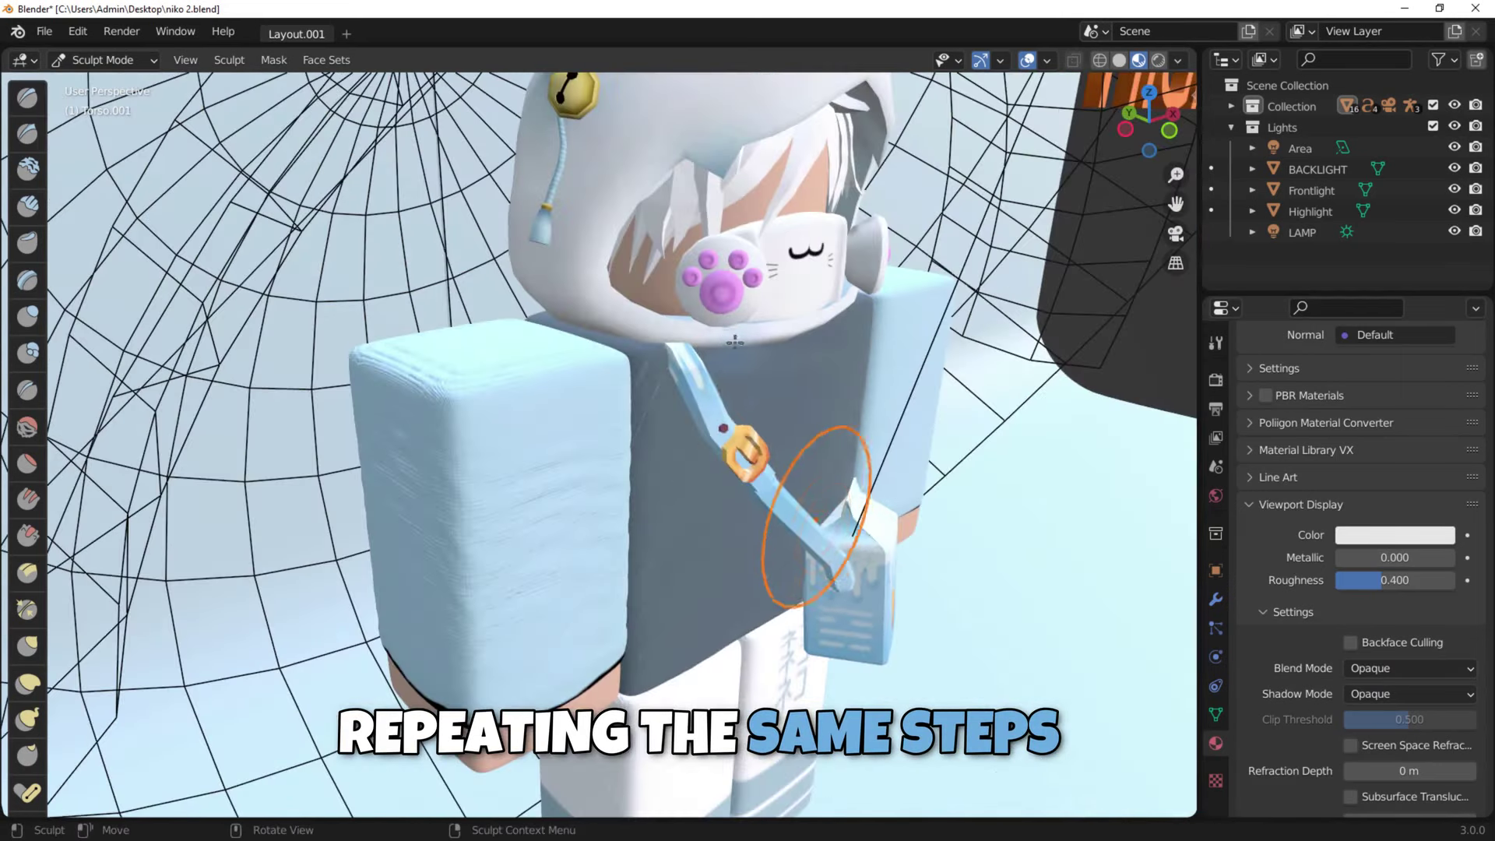
key("n")
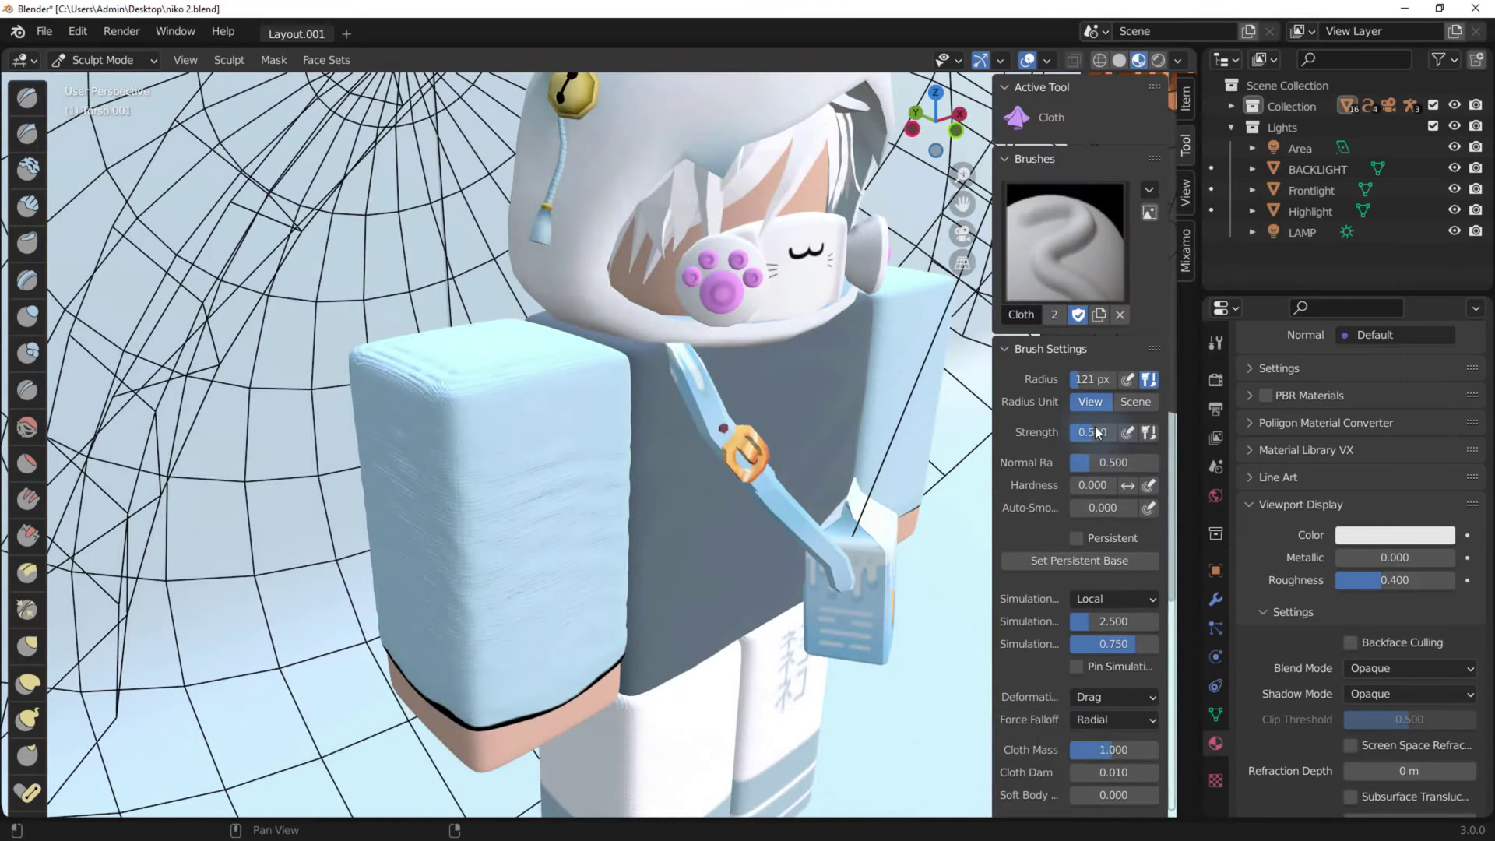
middle_click_drag(734, 302, 958, 365)
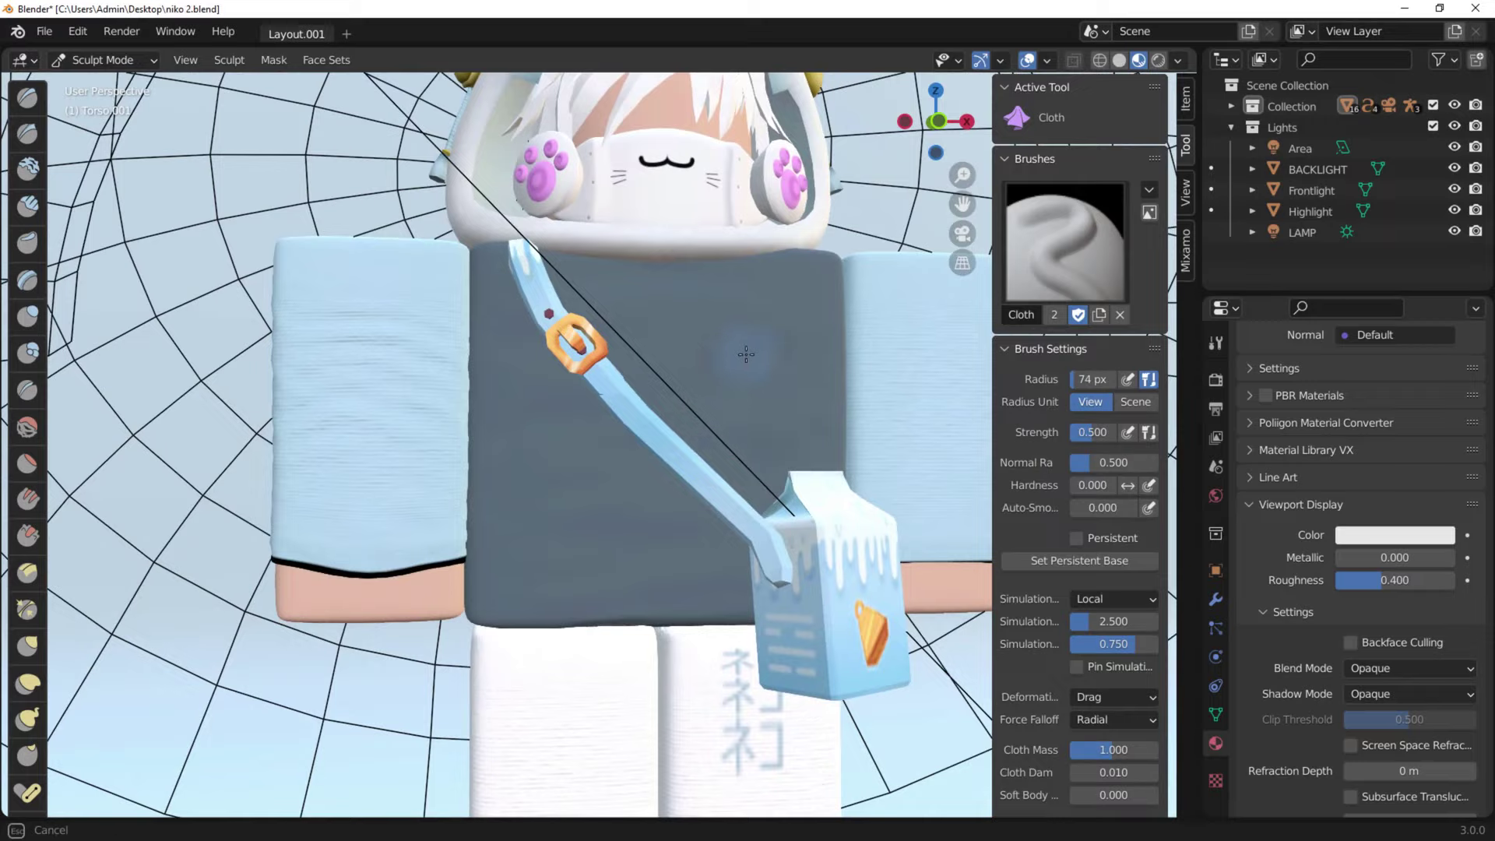
left_click_drag(579, 537, 596, 495)
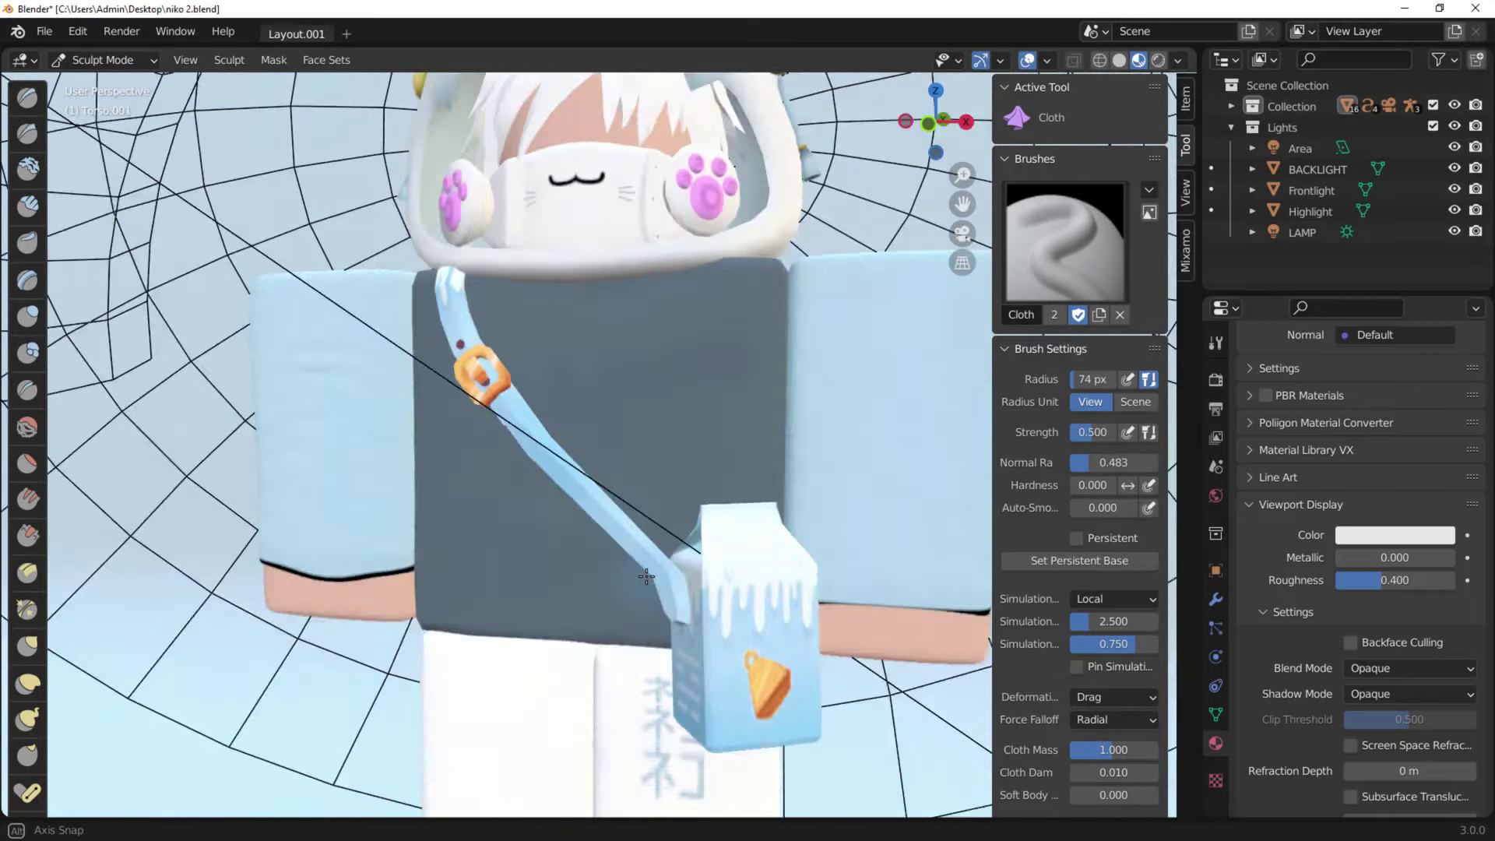
key("n")
Restore the torso material to Alpha Hashed, return to Object Mode, and select the left sleeve.
left_click(76, 62)
left_click(109, 83)
middle_click_drag(545, 390, 725, 515)
left_click(1215, 600)
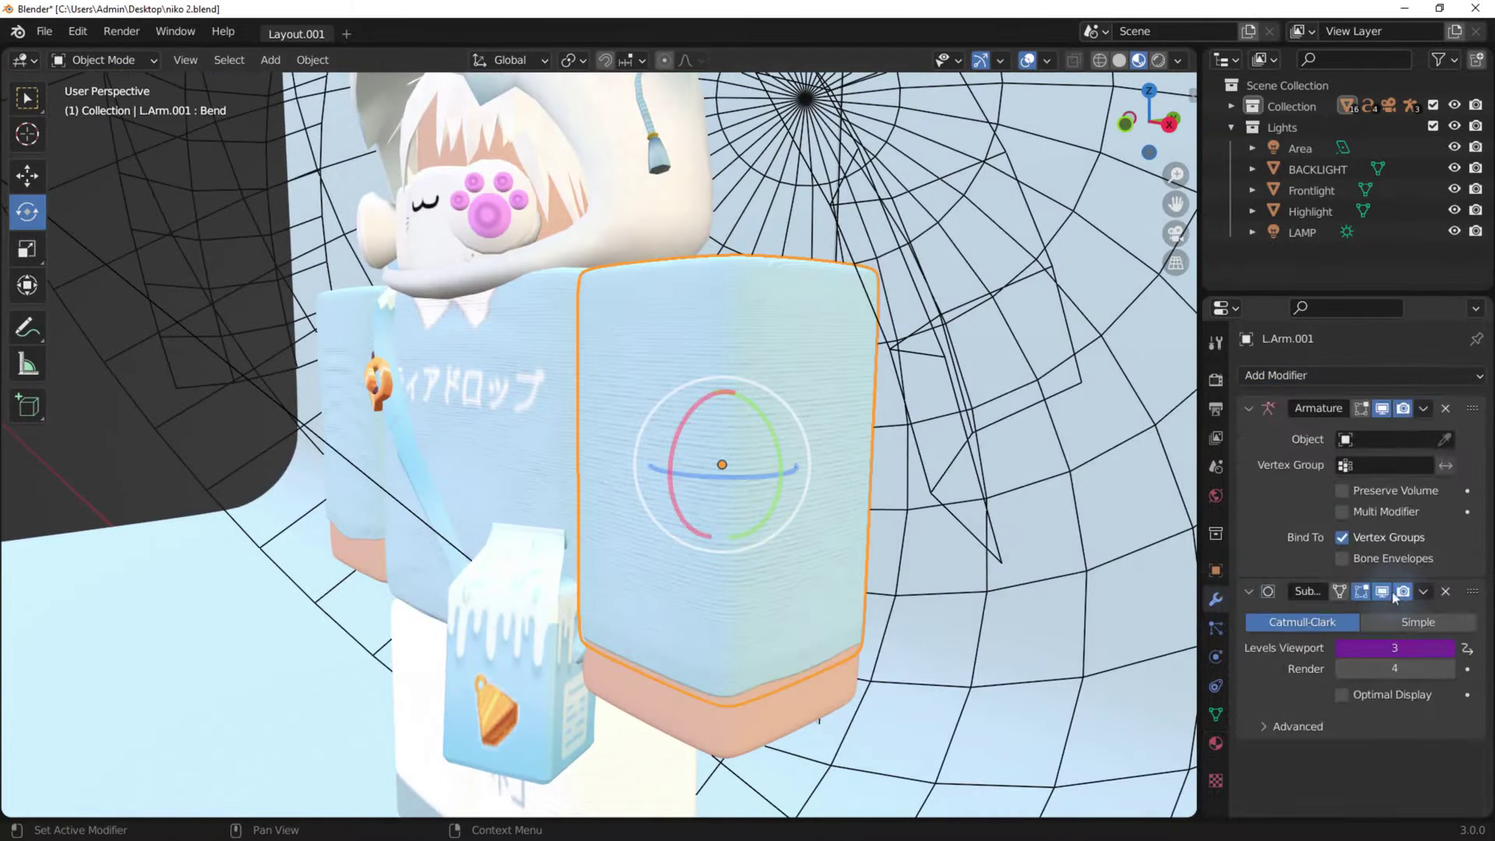
Give the left sleeve a subdivided Multiresolution modifier and switch it to Sculpt Mode.
left_click(1376, 376)
left_click(1093, 635)
left_click(105, 60)
left_click(116, 107)
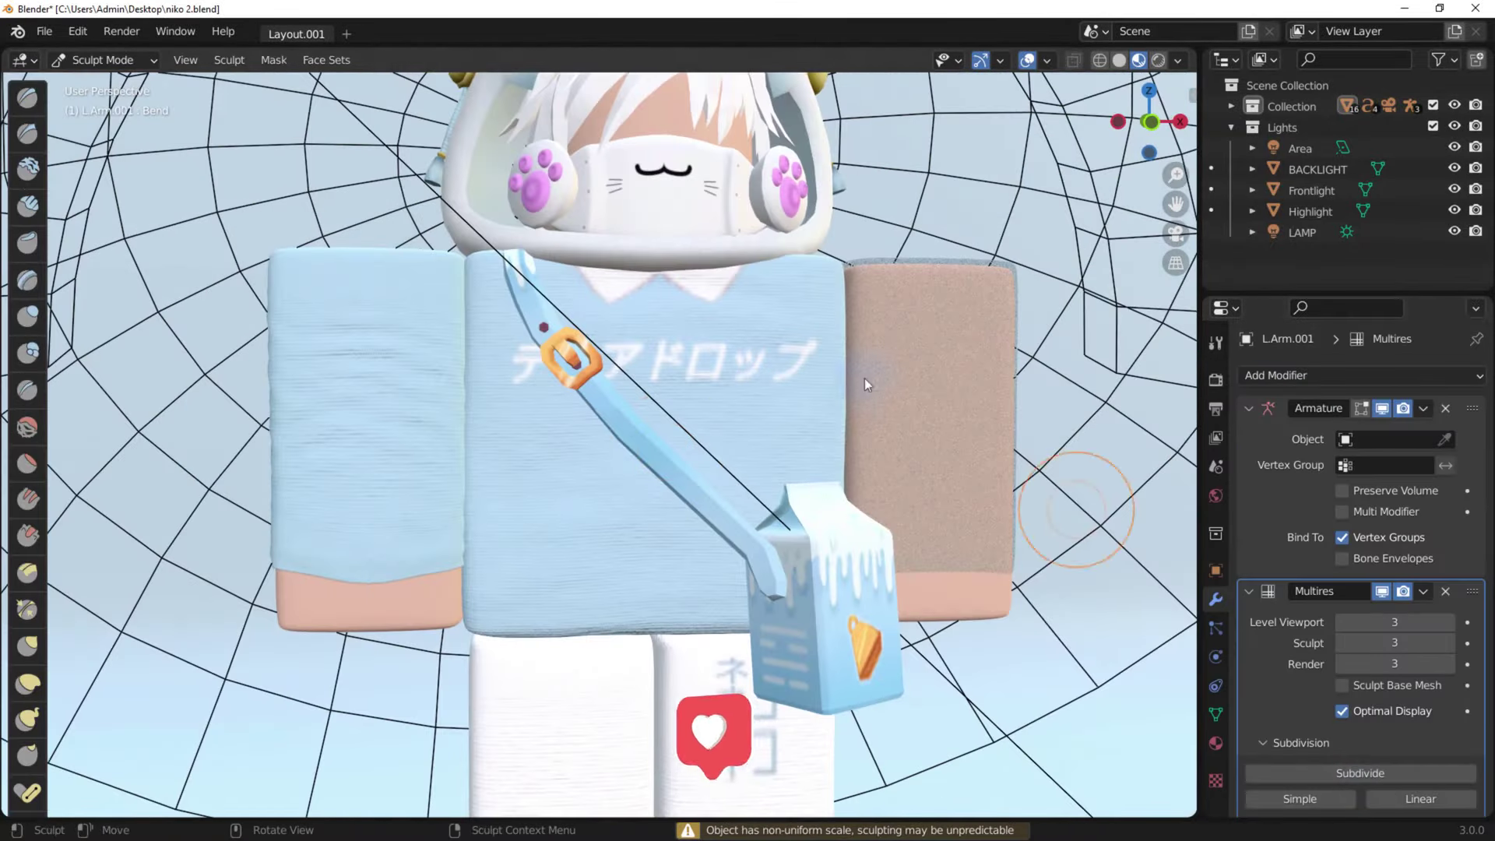
Sculpt cloth folds into the left sleeve, then return to Object Mode.
scroll(1479, 545, "up", 10)
middle_click_drag(779, 467, 874, 440)
mouse_move(784, 700)
middle_mouse_down()
mouse_move(755, 541)
mouse_move(902, 466)
middle_mouse_up()
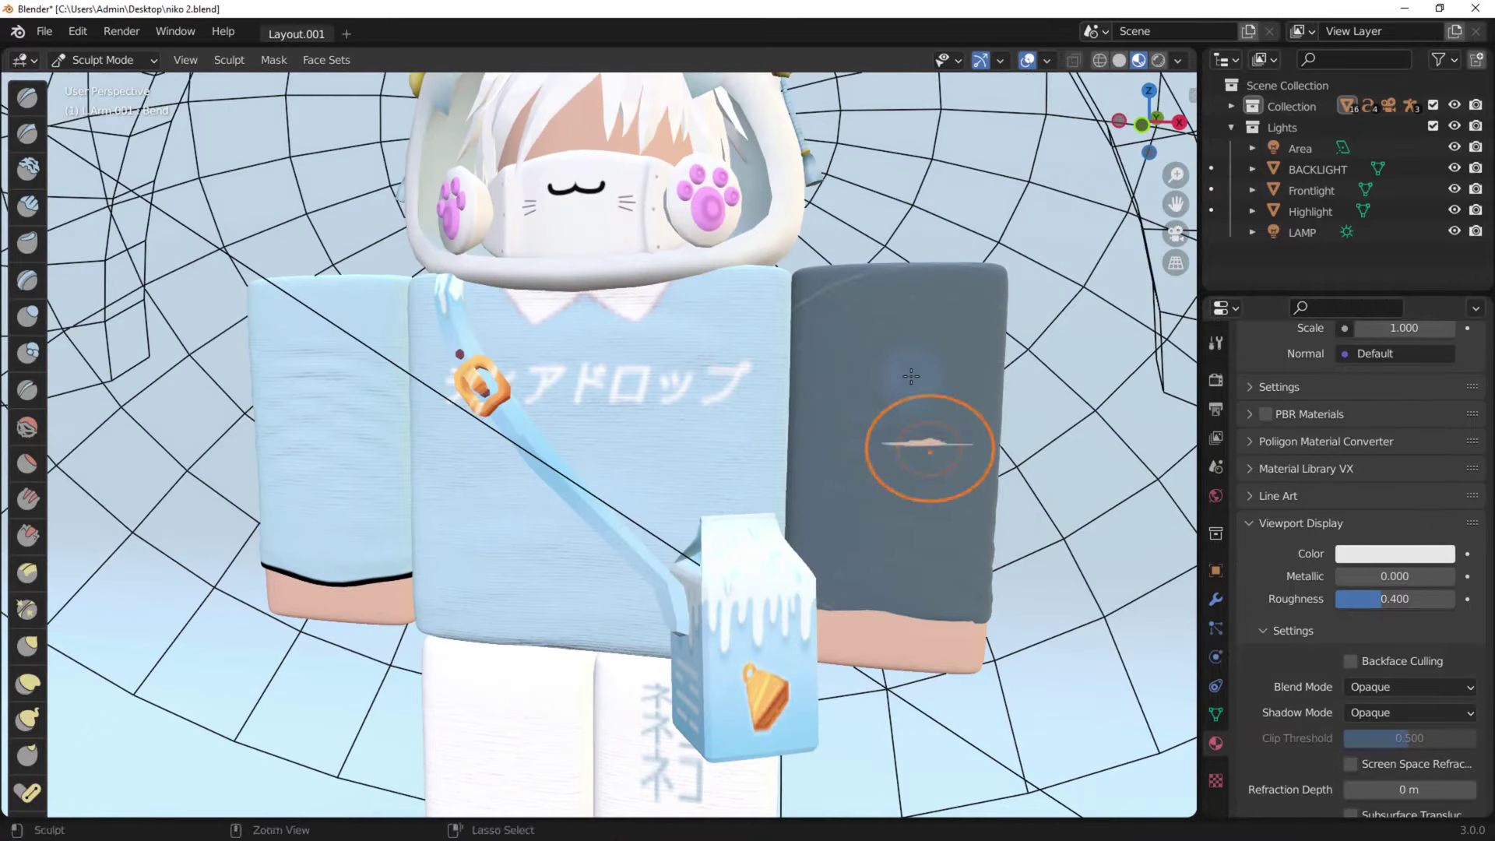
middle_click_drag(964, 703, 1030, 582)
key("n")
key("n")
middle_click_drag(851, 450, 715, 523)
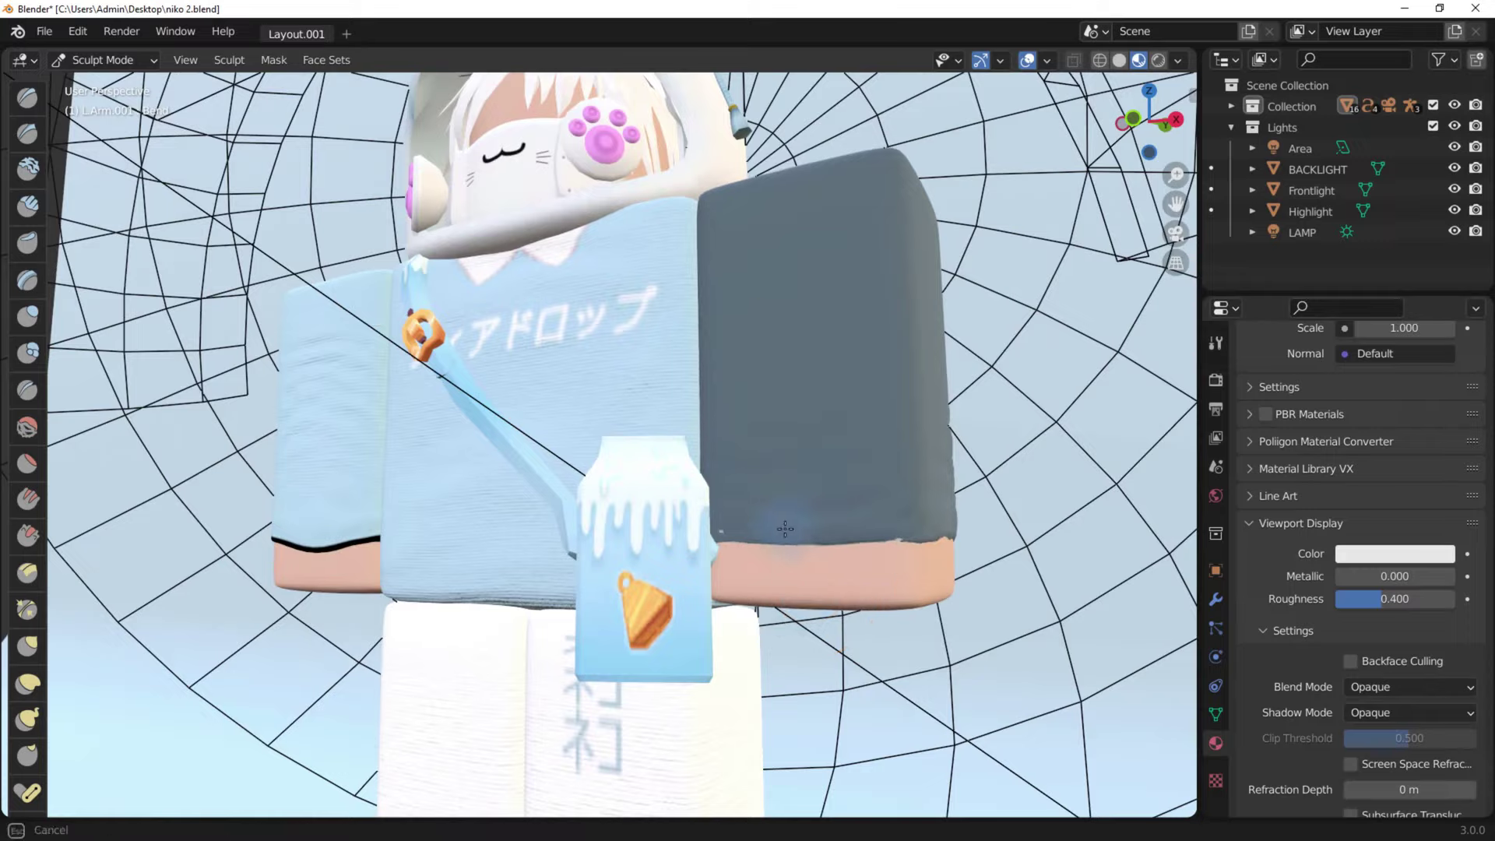
key("ctrl+Tab")
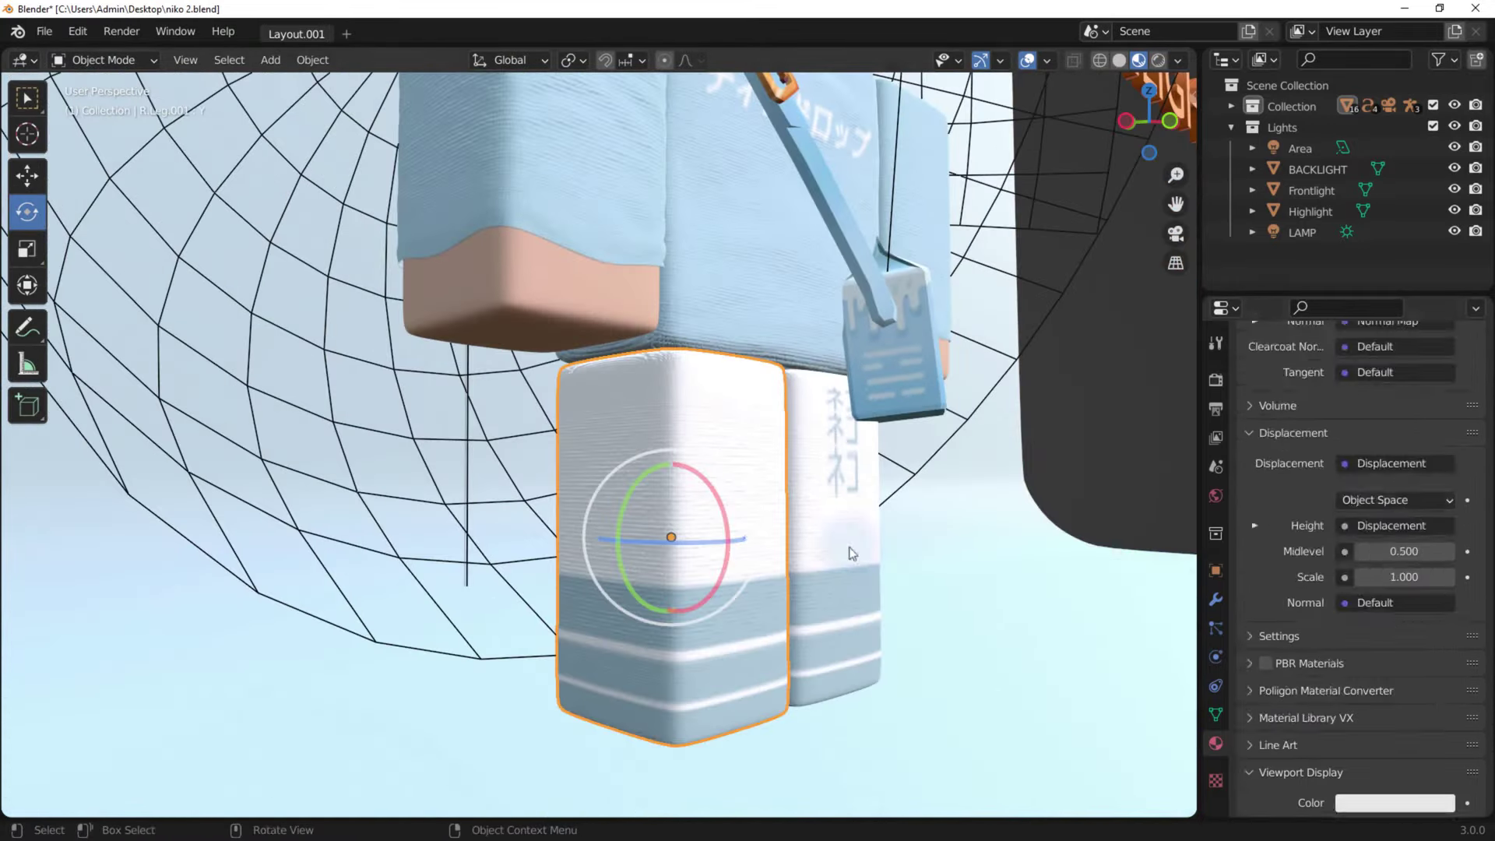
Give the right trouser leg a subdivided Multires modifier, enter Sculpt Mode, and set Opaque blending.
left_click(1367, 777)
left_click(103, 60)
left_click(133, 124)
left_click(1216, 743)
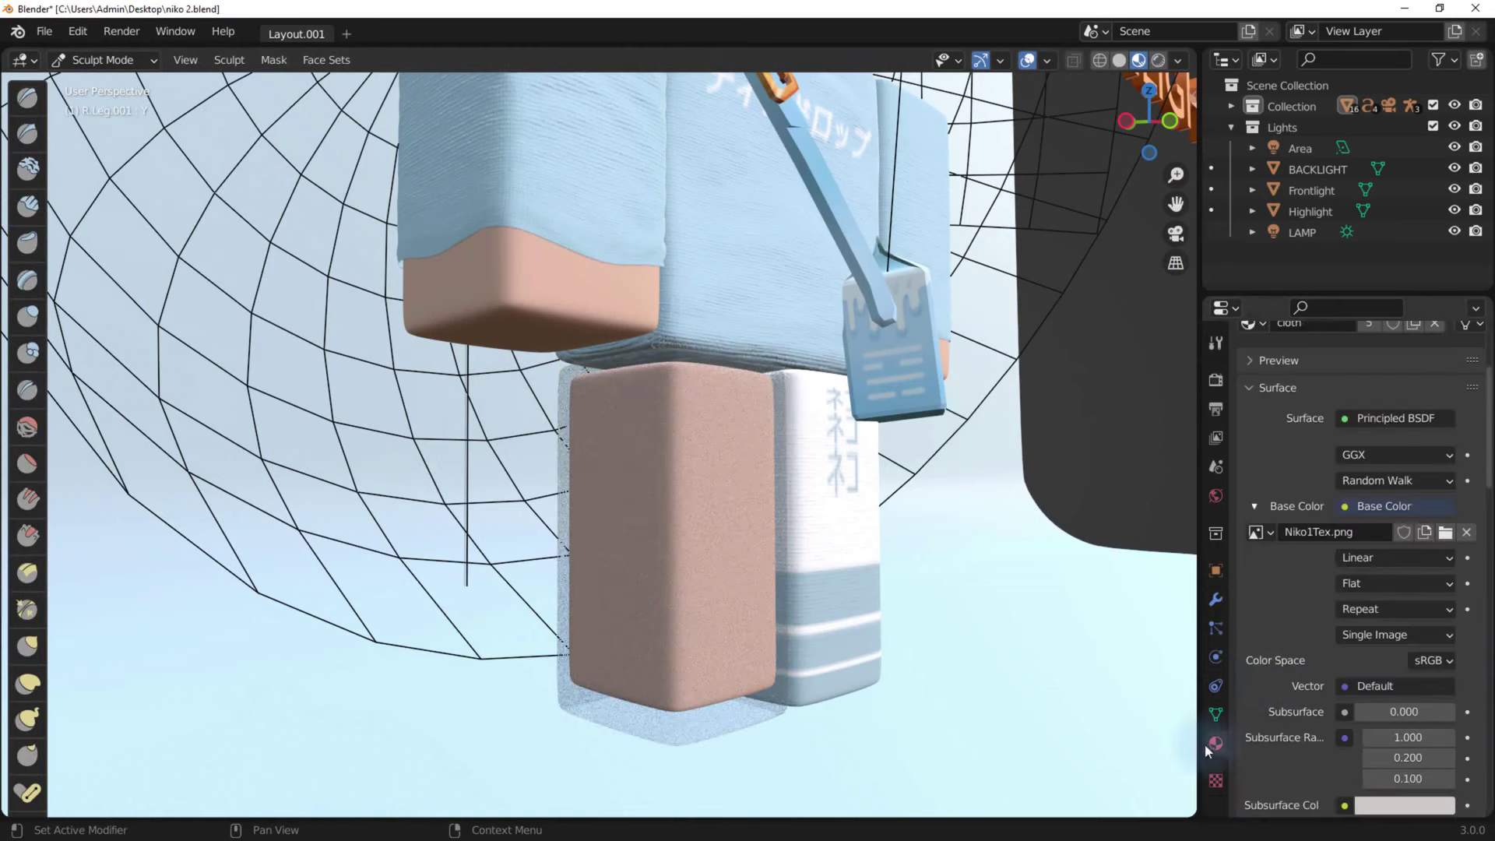
left_click(1416, 695)
left_click(1372, 718)
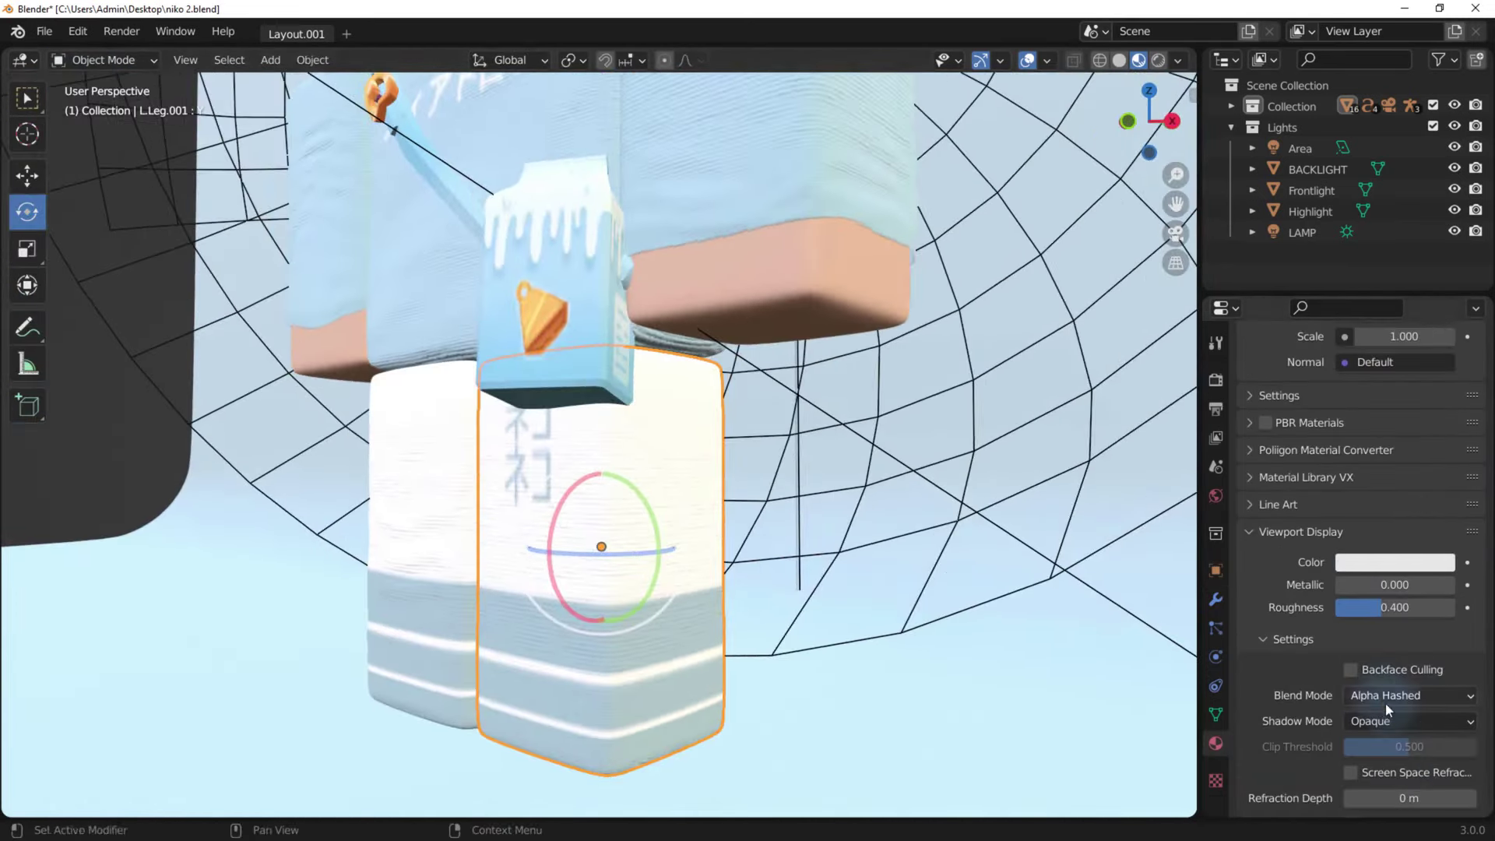
Give the other trouser leg a subdivided Multires modifier and sculpt mode, then select the right sleeve.
left_click(109, 129)
left_click(1215, 600)
left_click(1361, 375)
left_click(1043, 588)
left_click(1368, 773)
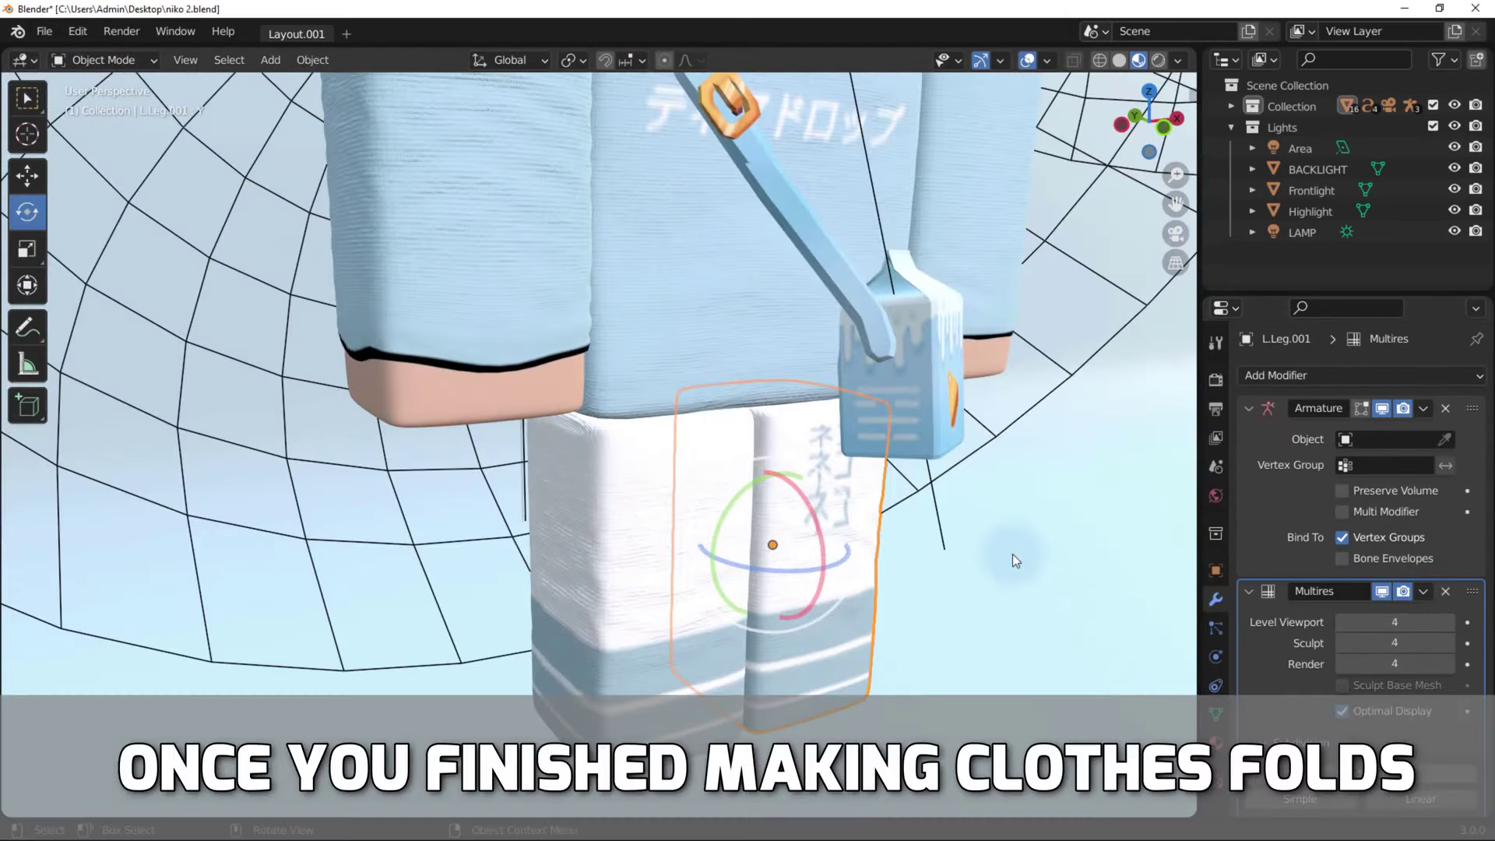
left_click_drag(1176, 204, 1177, 366)
left_click(492, 410)
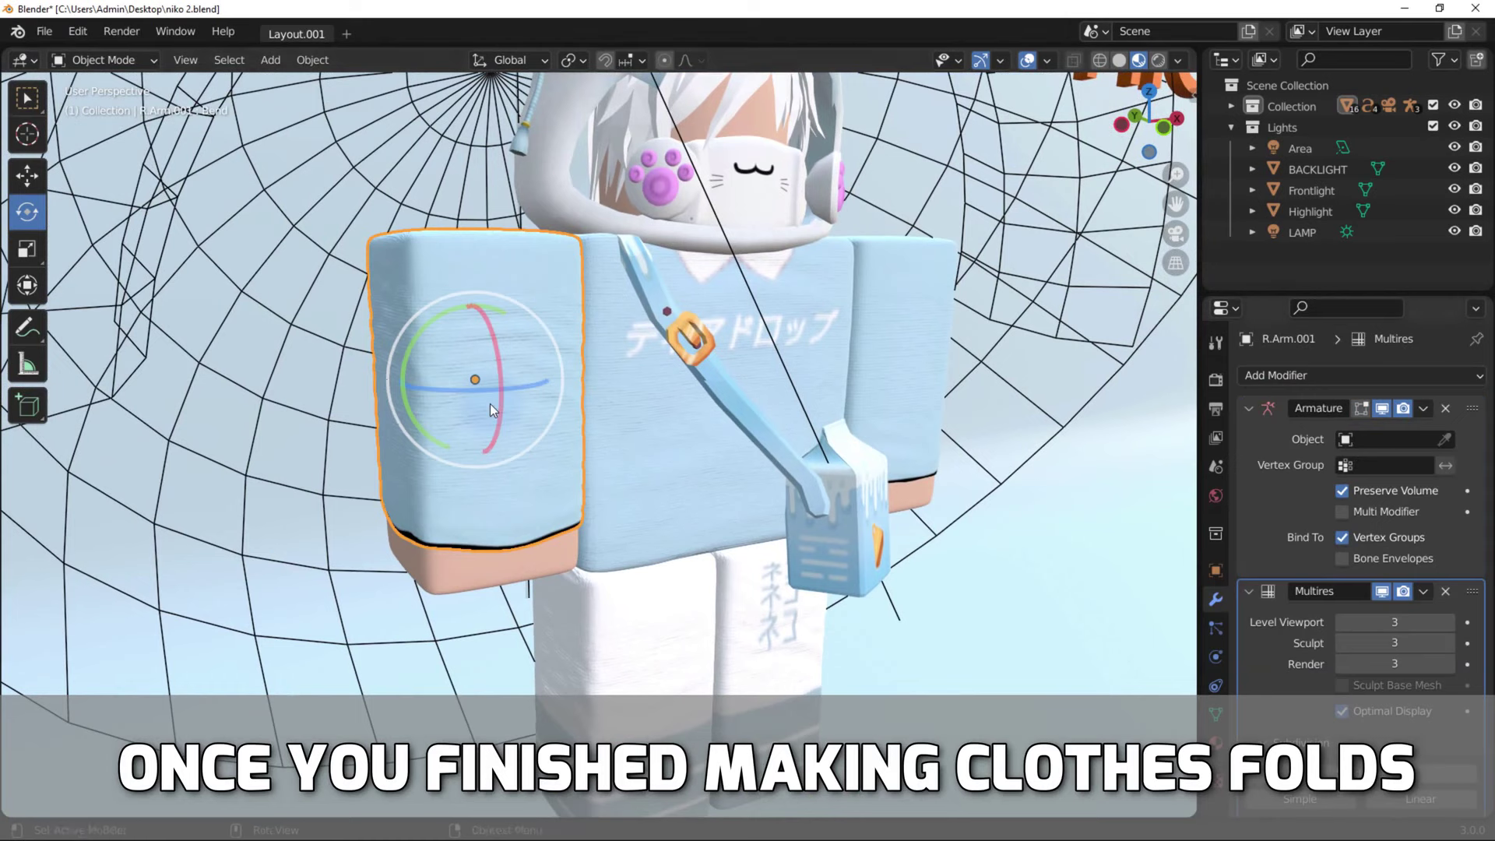
Set the sleeve material's blend mode to Alpha Hashed.
left_click(1216, 743)
left_click_drag(1489, 424, 1489, 607)
left_click(1399, 616)
left_click(1399, 691)
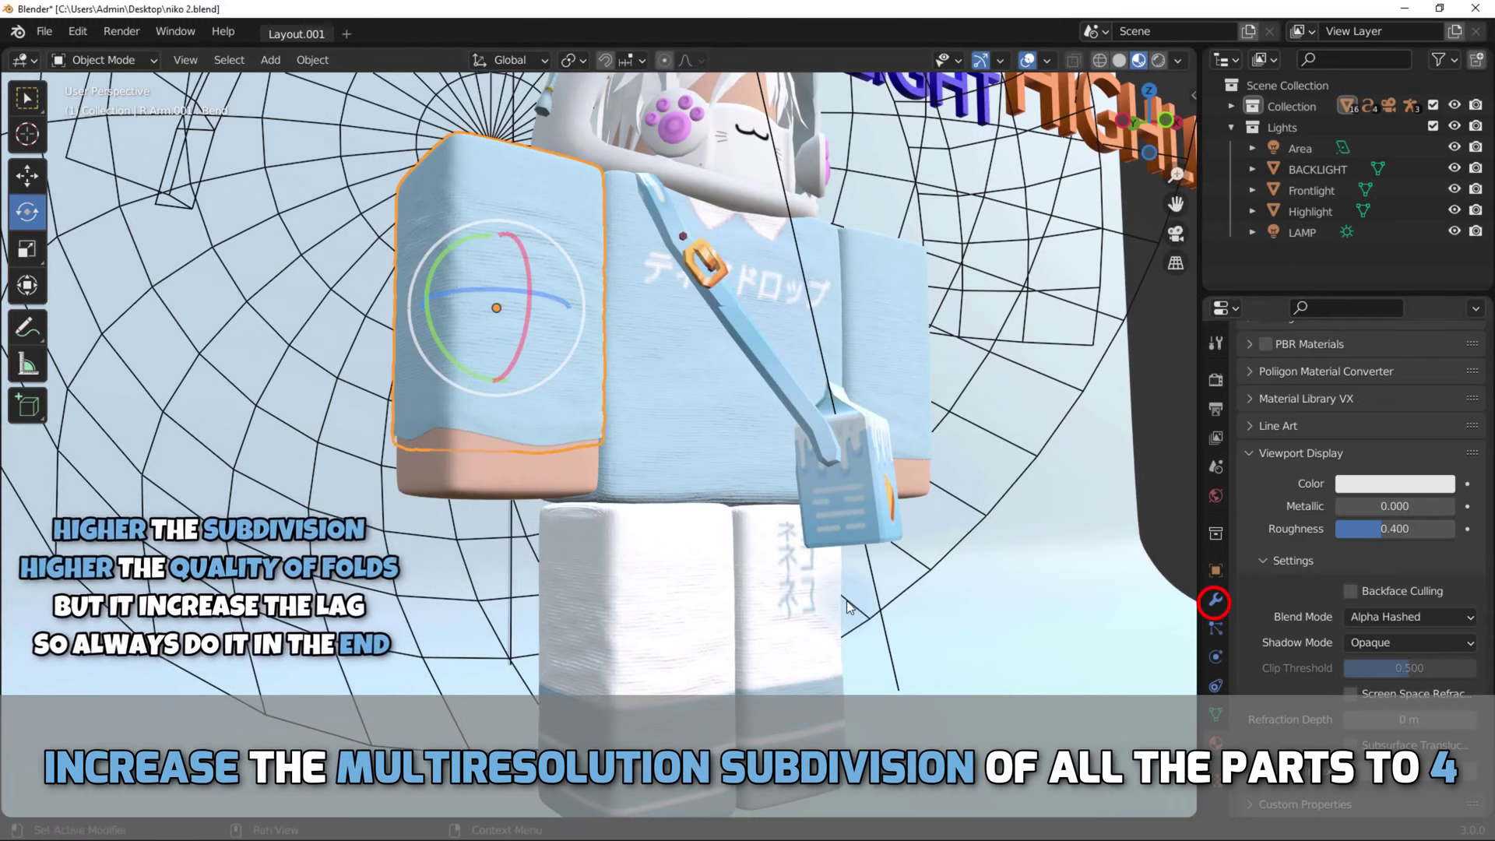
Subdivide the torso and left sleeve Multires modifiers up to level 4.
left_click(1215, 601)
left_click(735, 376)
left_click(911, 326)
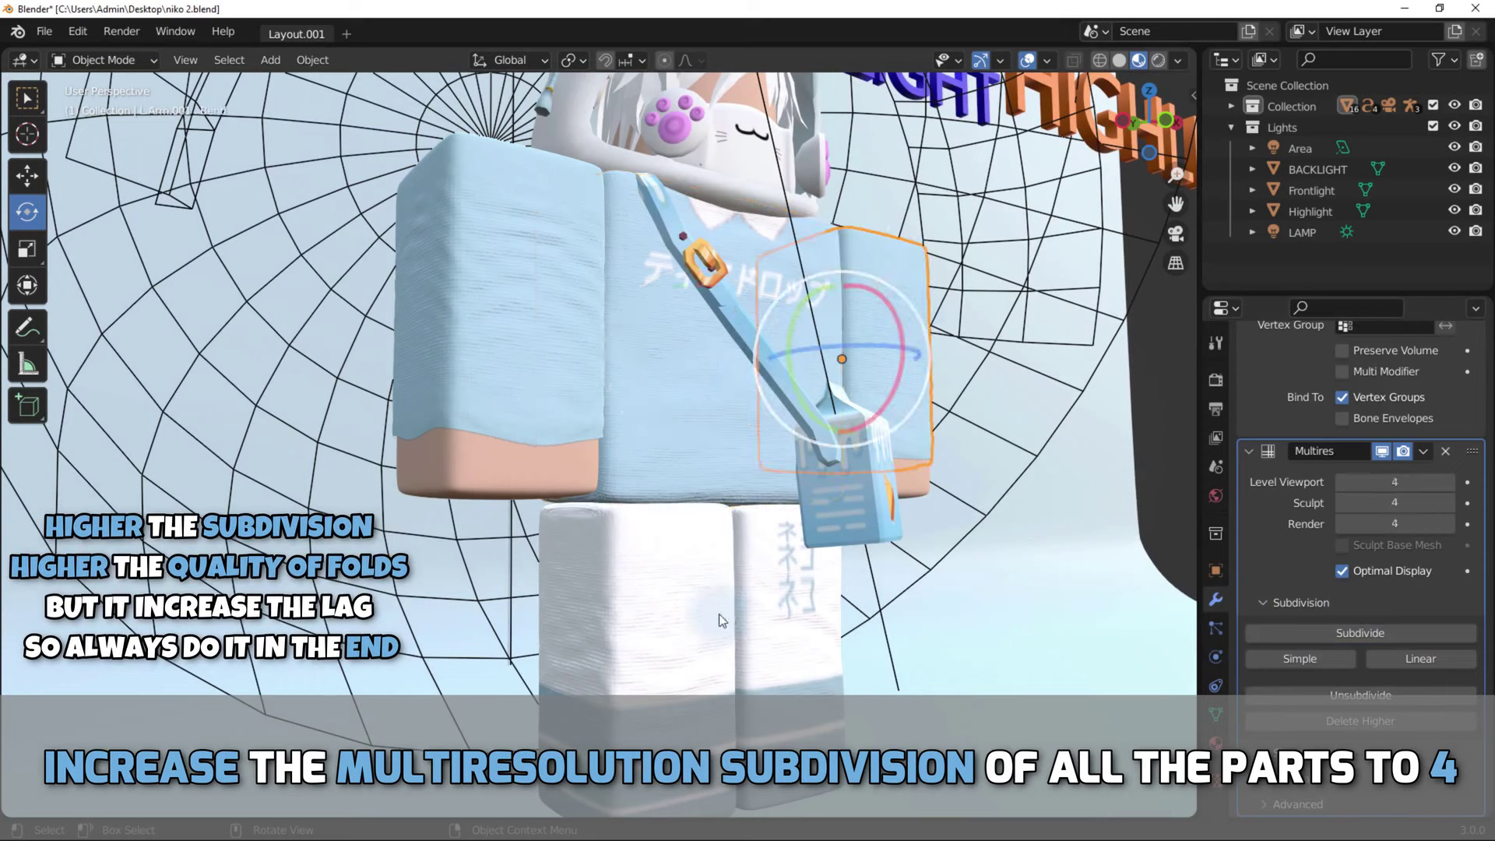
left_click(1289, 633)
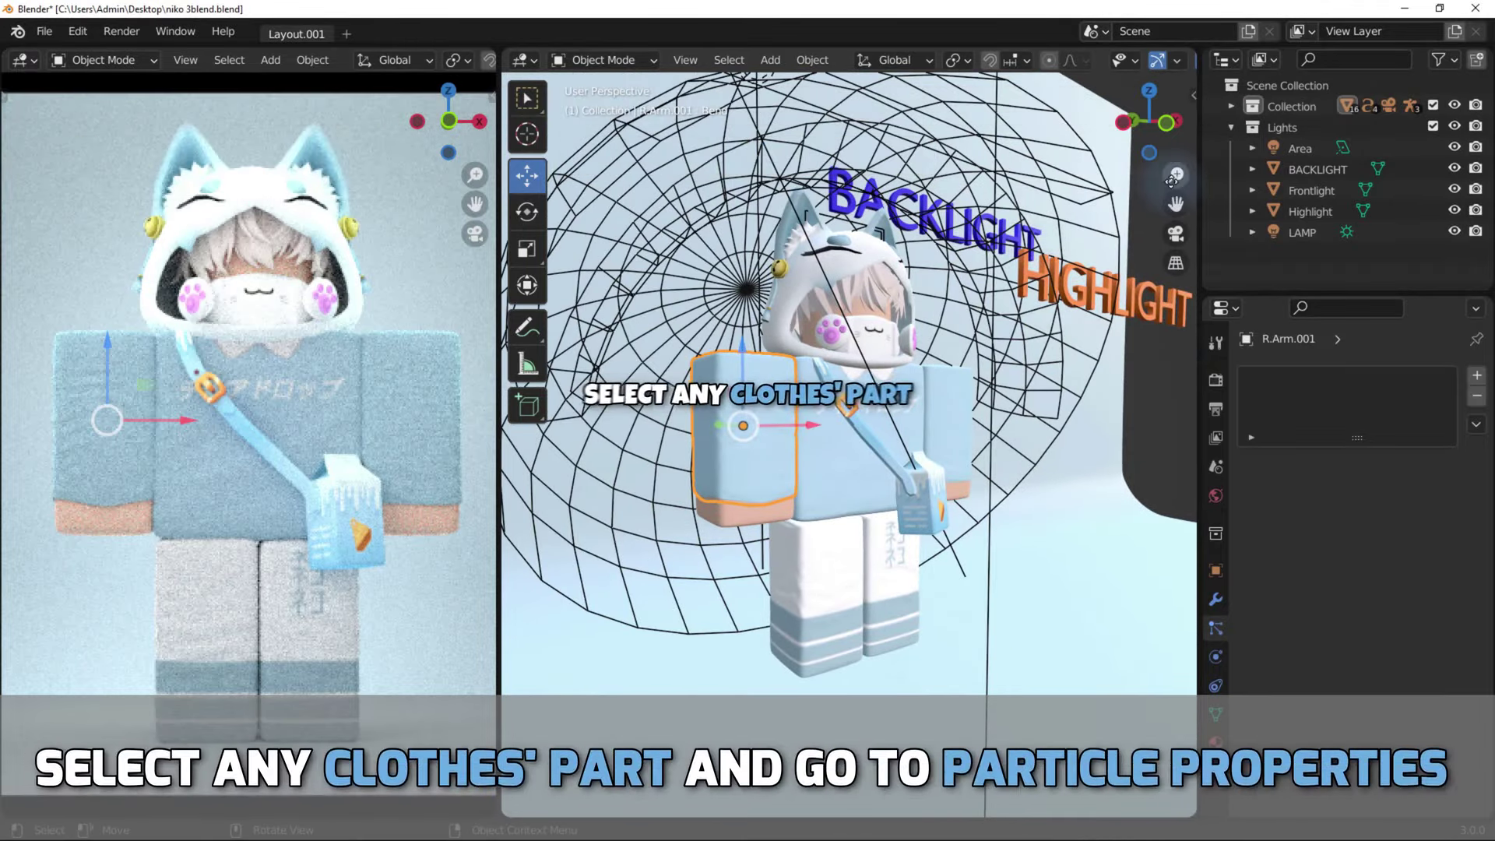
Add a new Hair particle system to the R.Arm.001 sleeve.
scroll(747, 407, "up", 2)
scroll(848, 382, "up", 2)
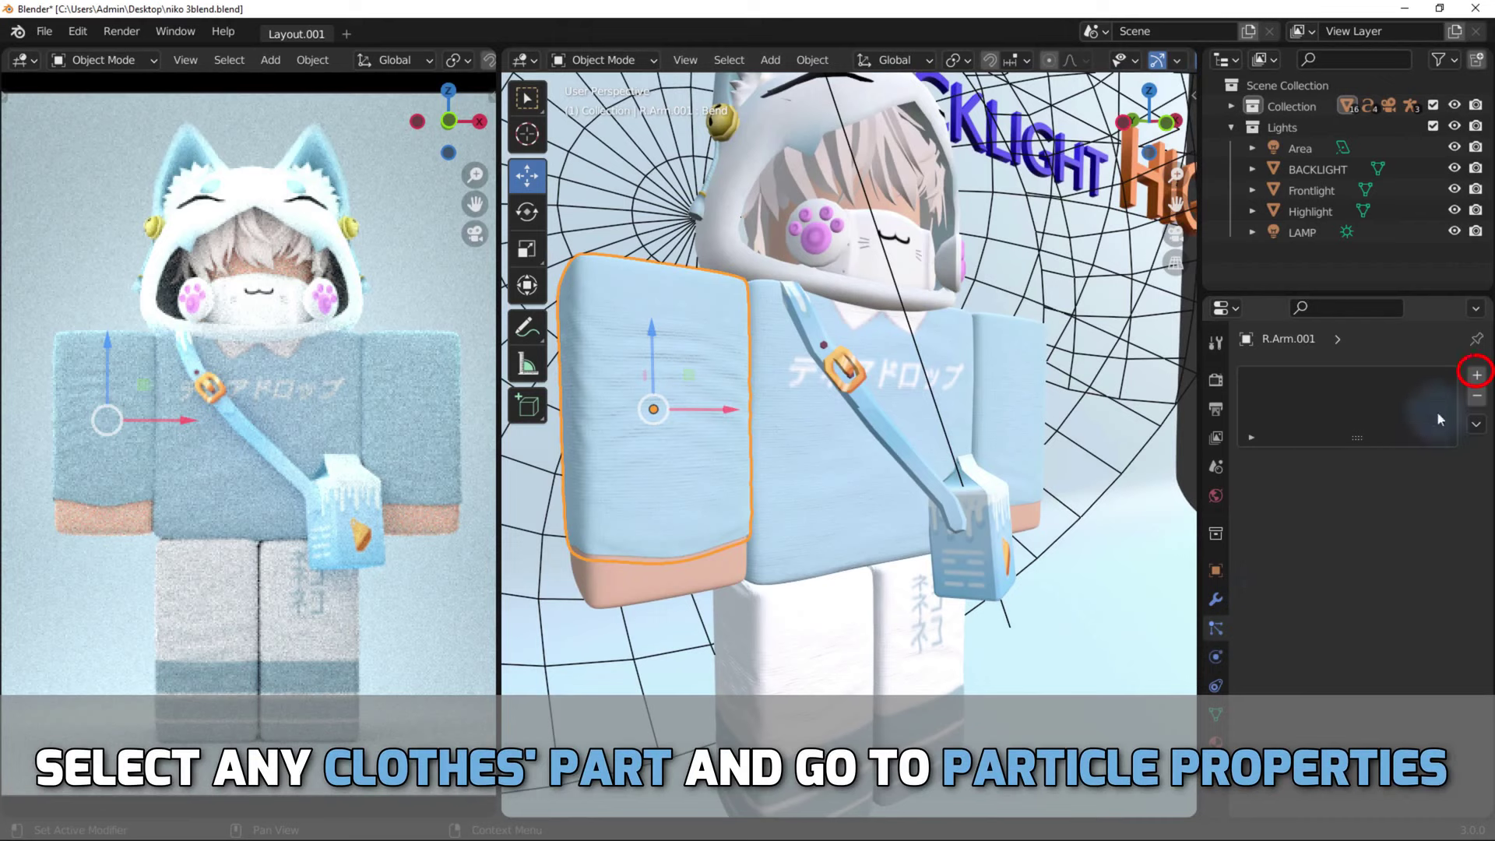
left_click(1476, 377)
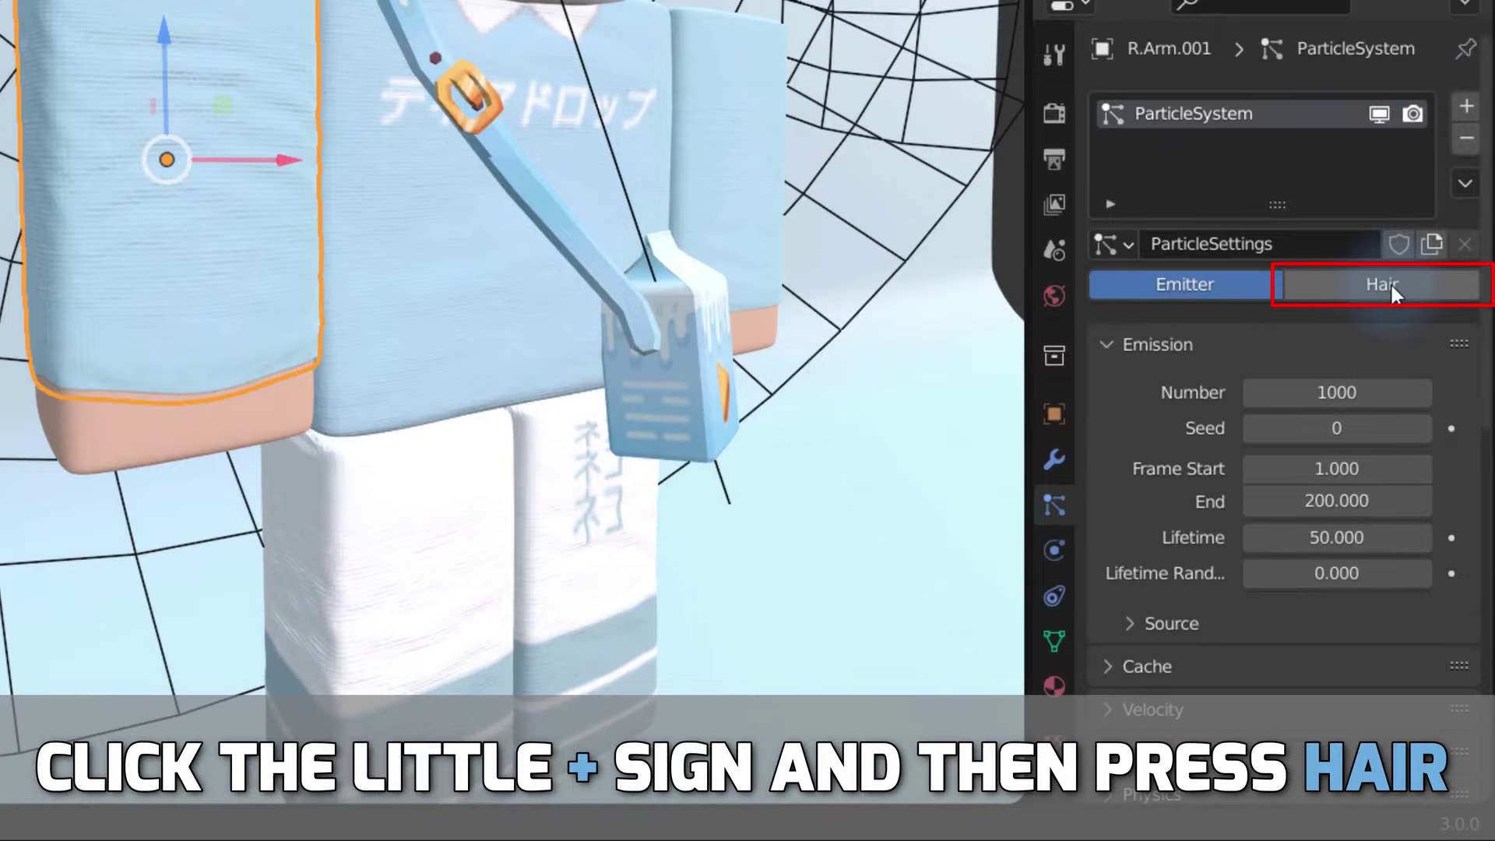
left_click(1392, 286)
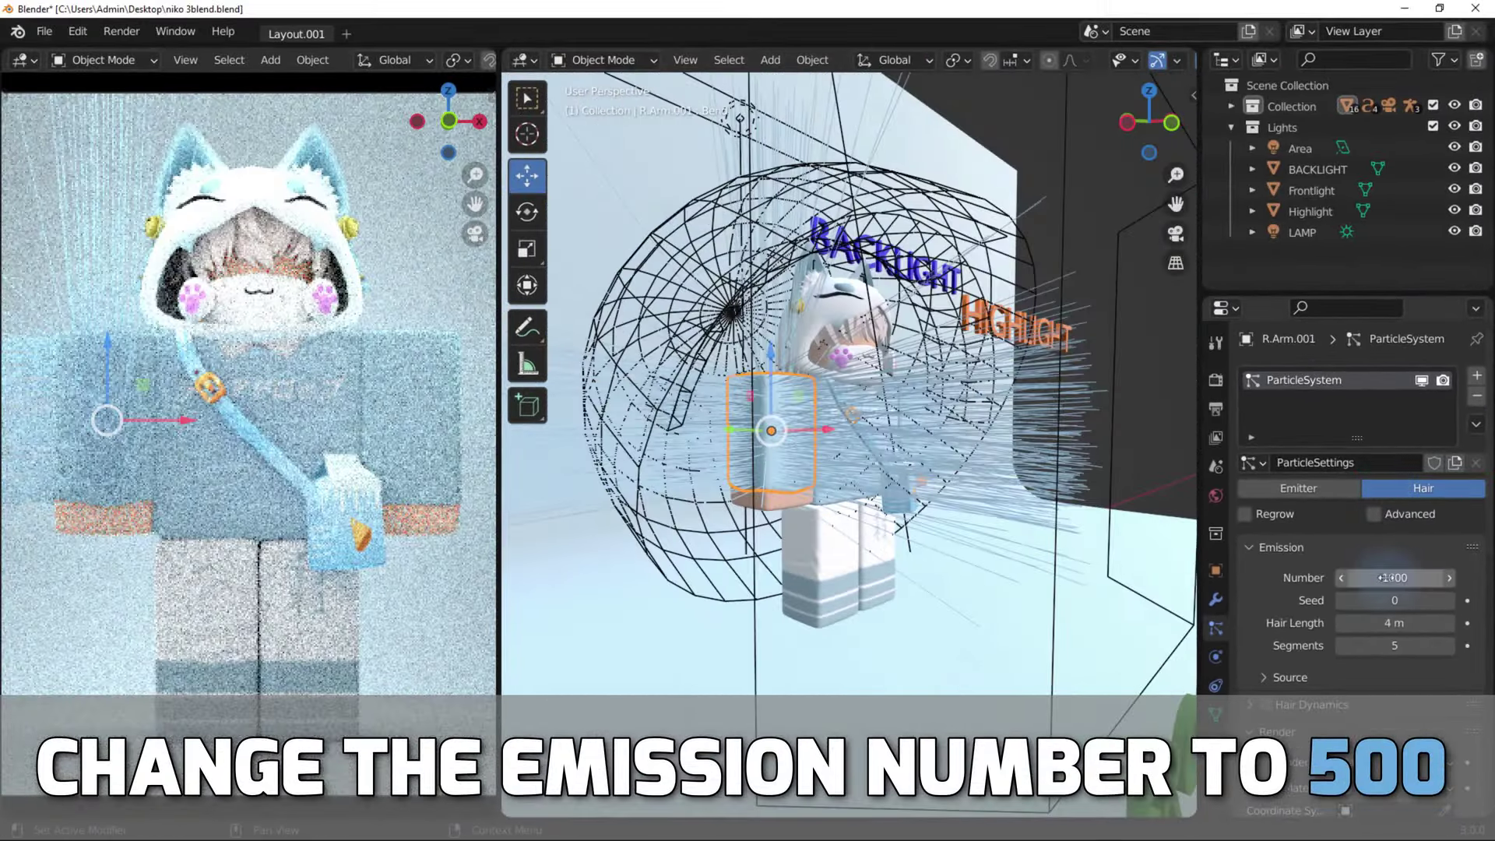
Set the sleeve hair to emit 500 strands with a 2 m hair length.
left_click(1384, 577)
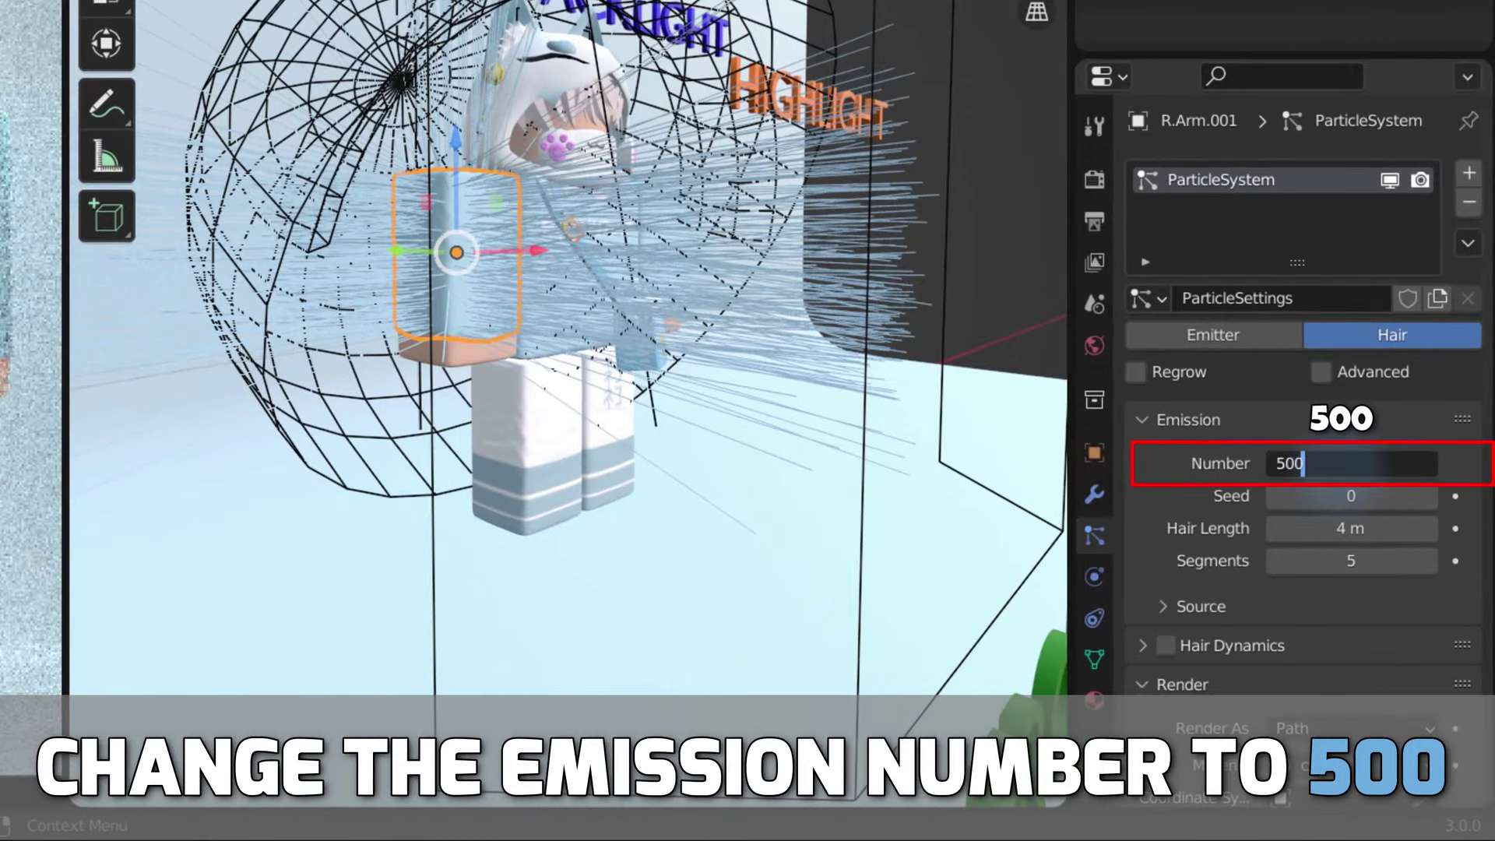
key("Return")
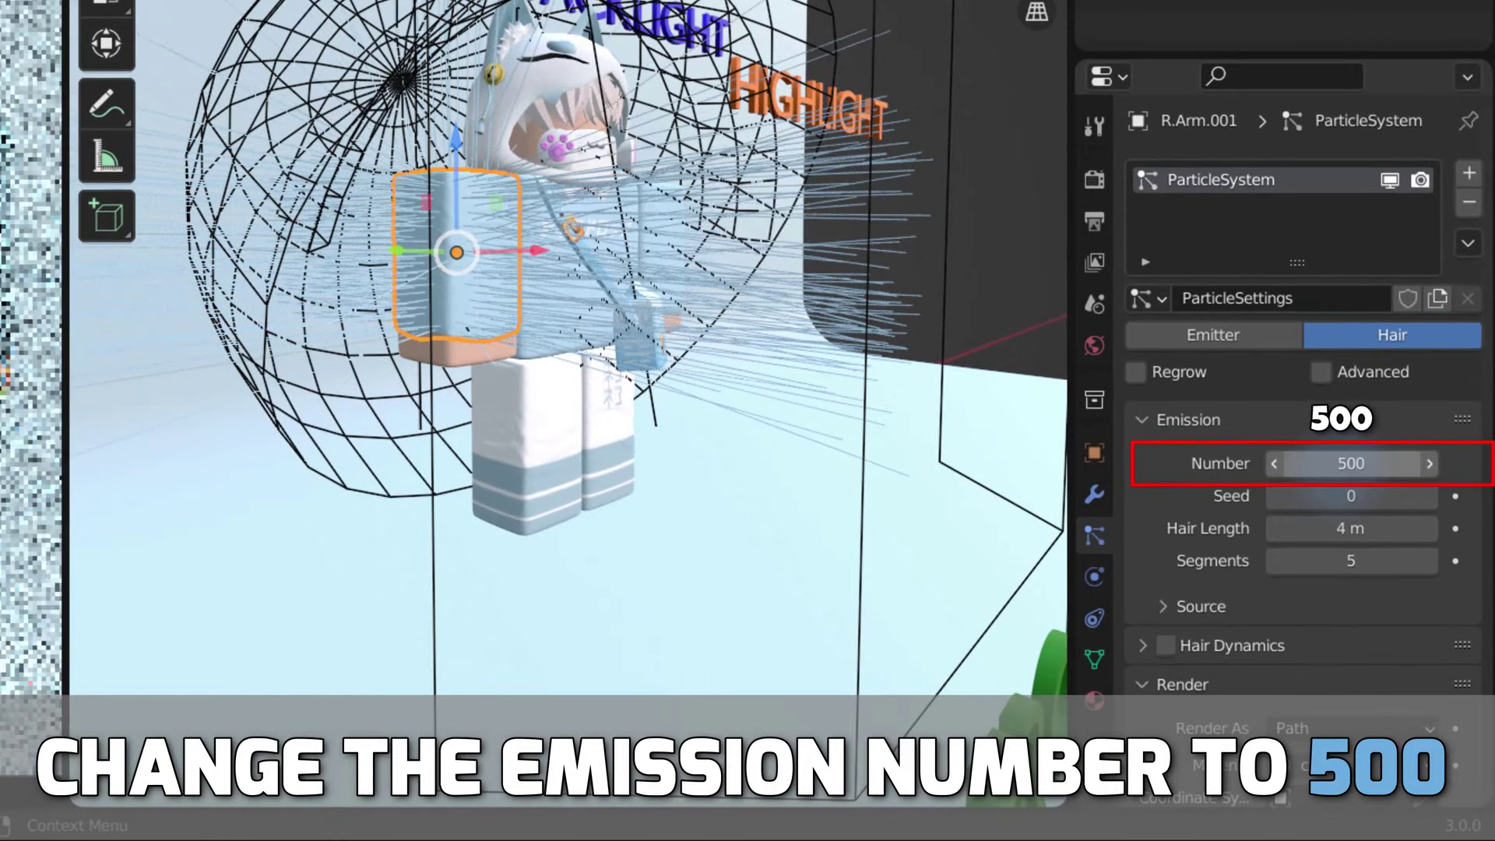
left_click(1369, 516)
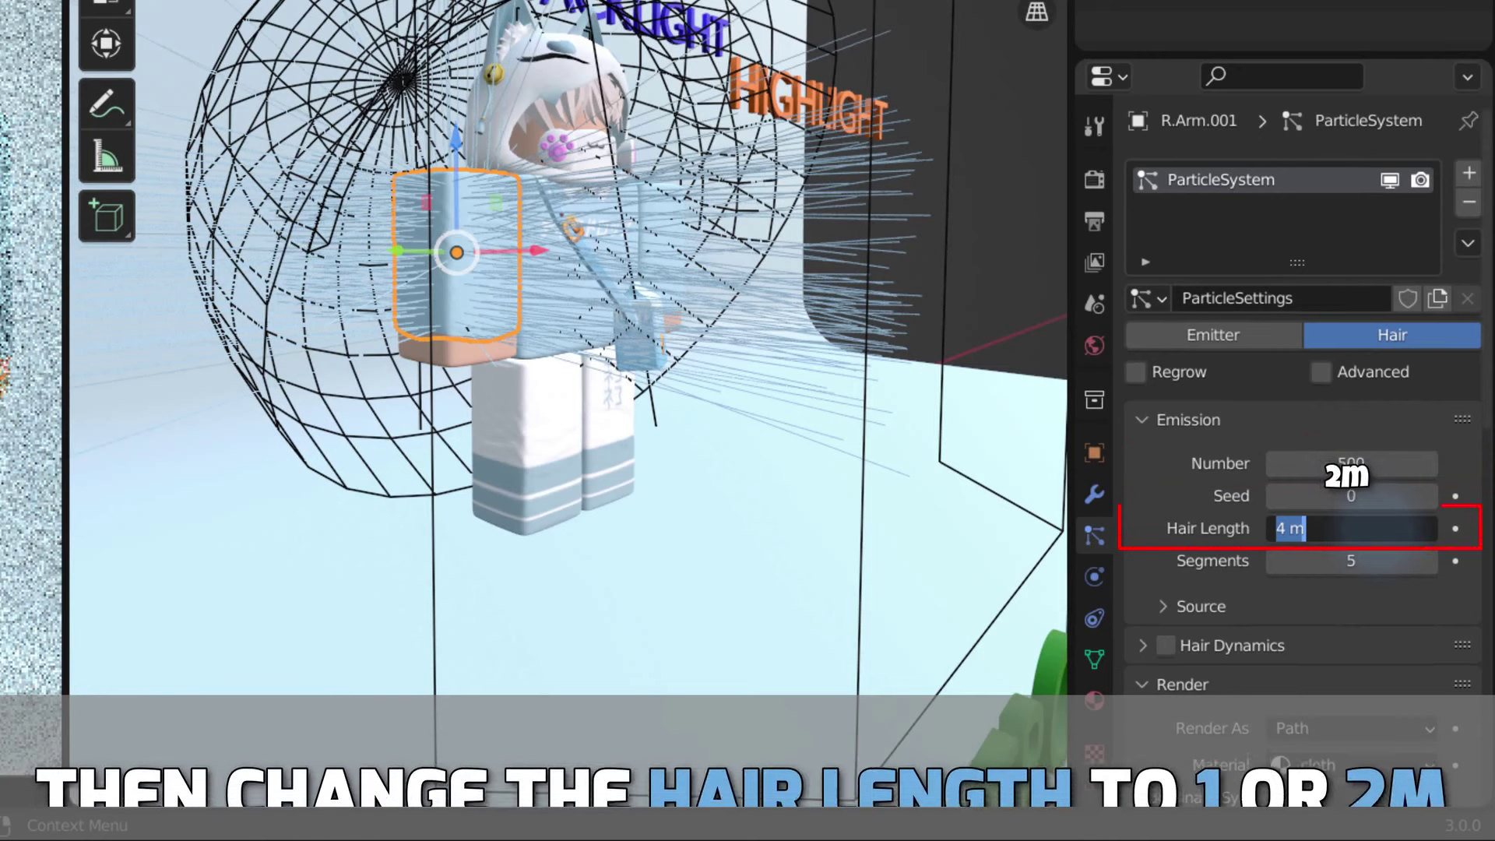
type("2")
key("Return")
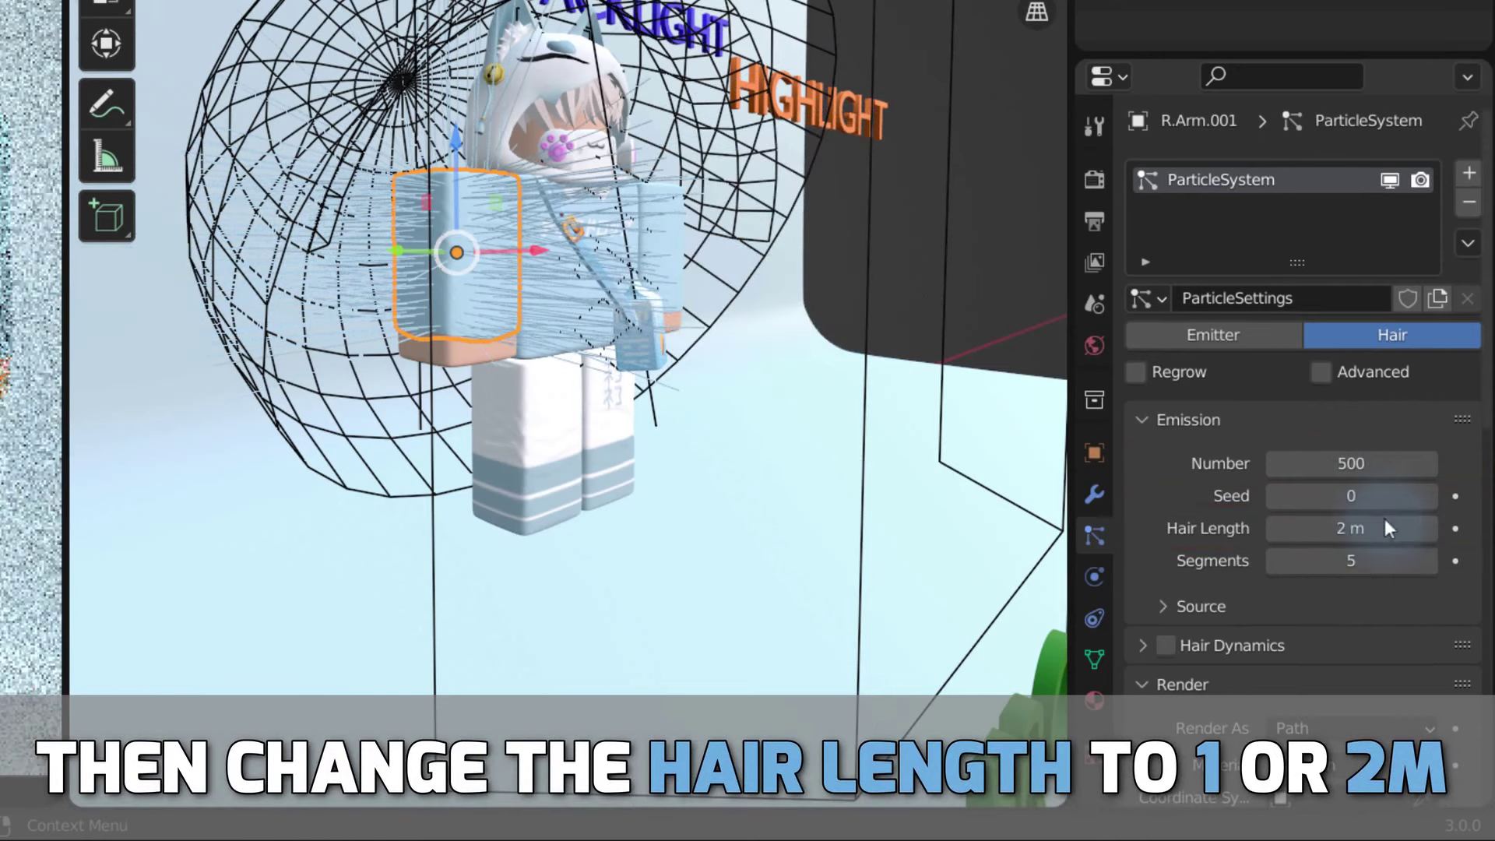
Switch the sleeve hair's children to Interpolated.
scroll(1490, 436, "down", 5)
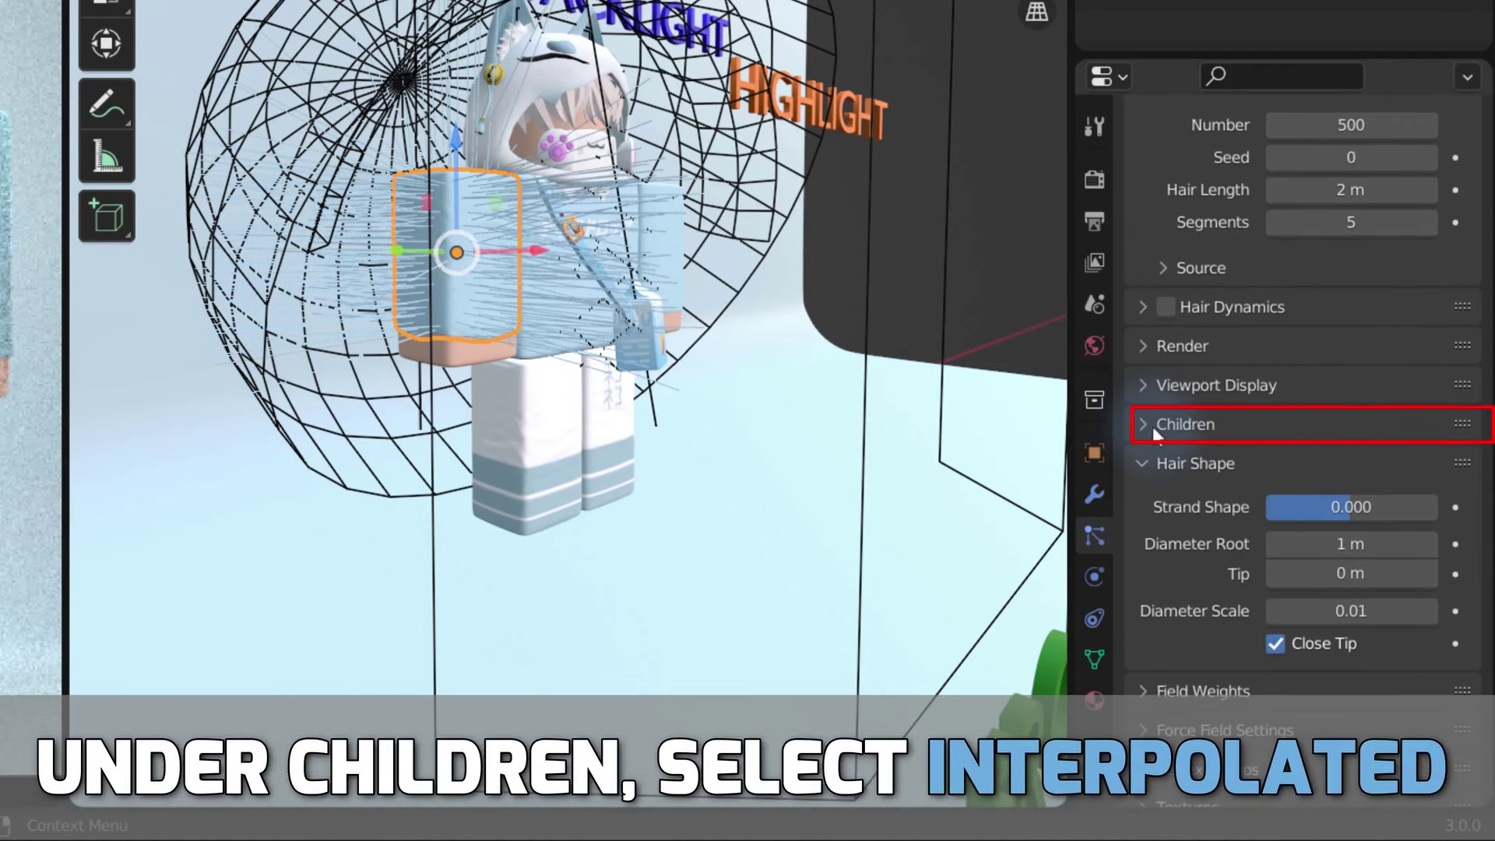
left_click(1151, 425)
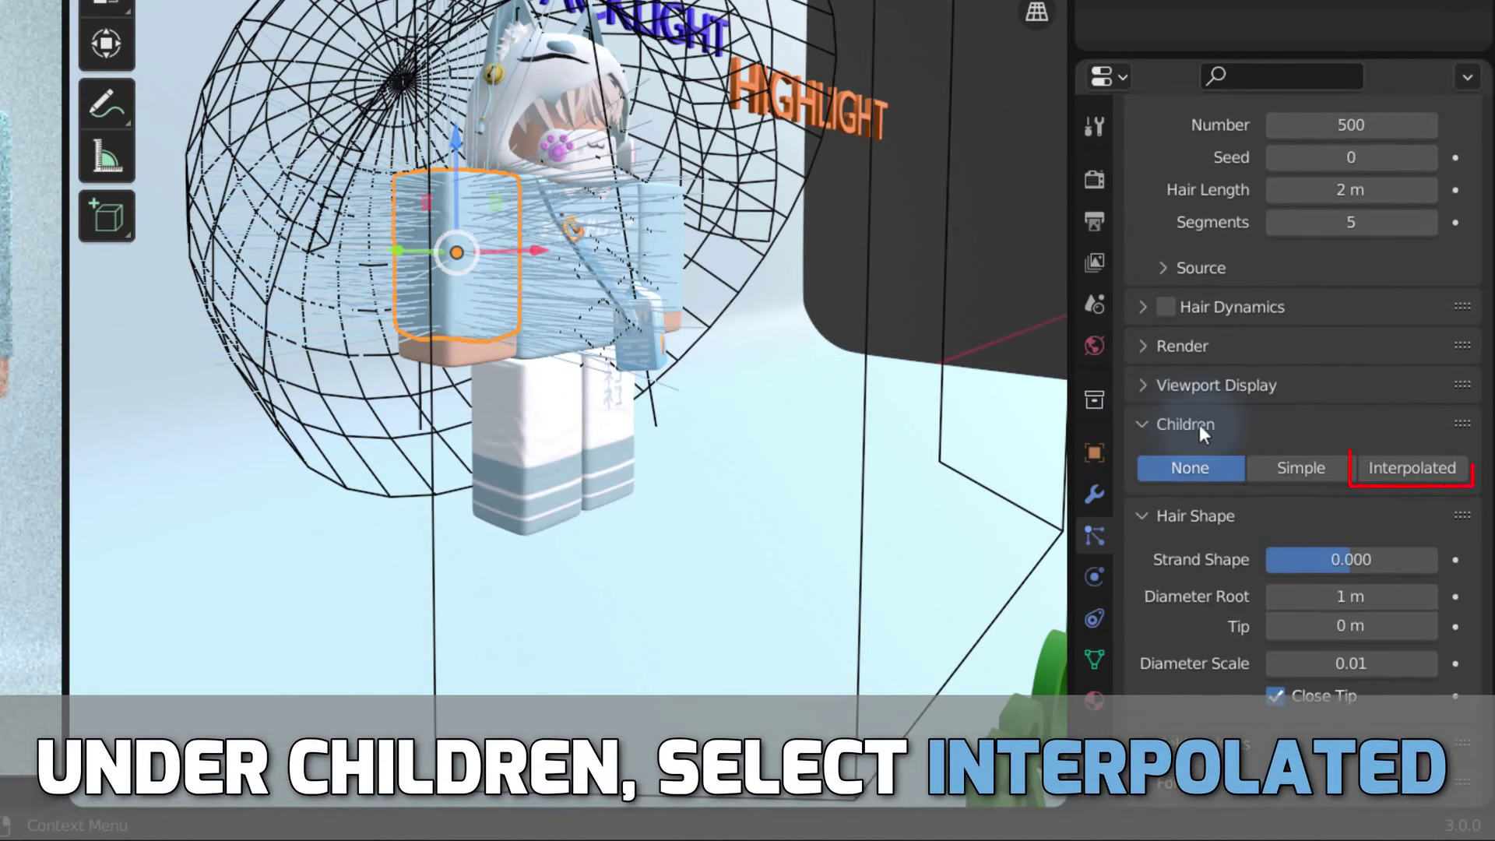
left_click(1406, 468)
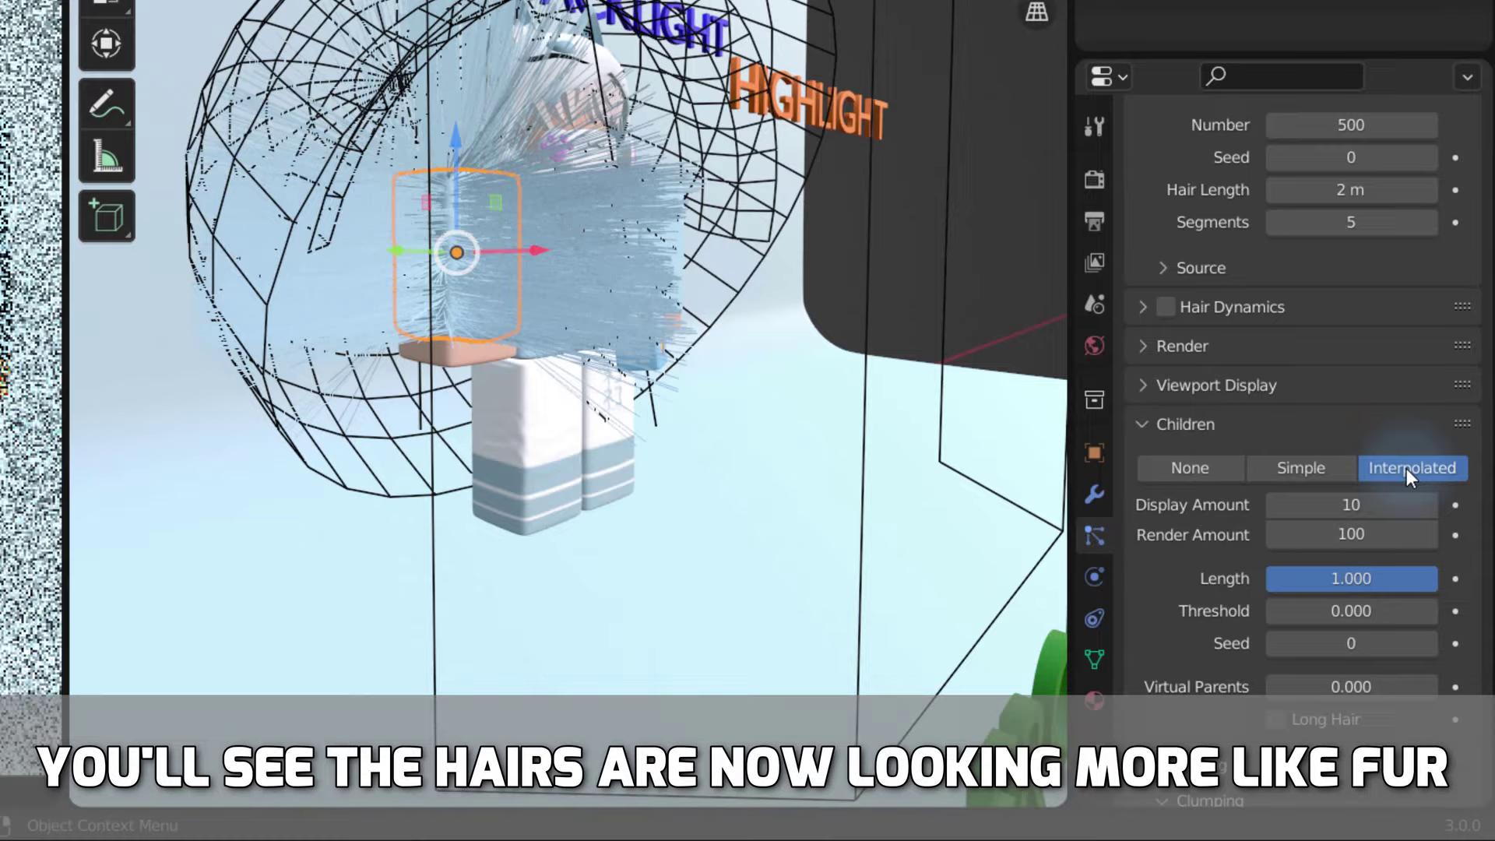
middle_click_drag(710, 464, 776, 446)
type("20")
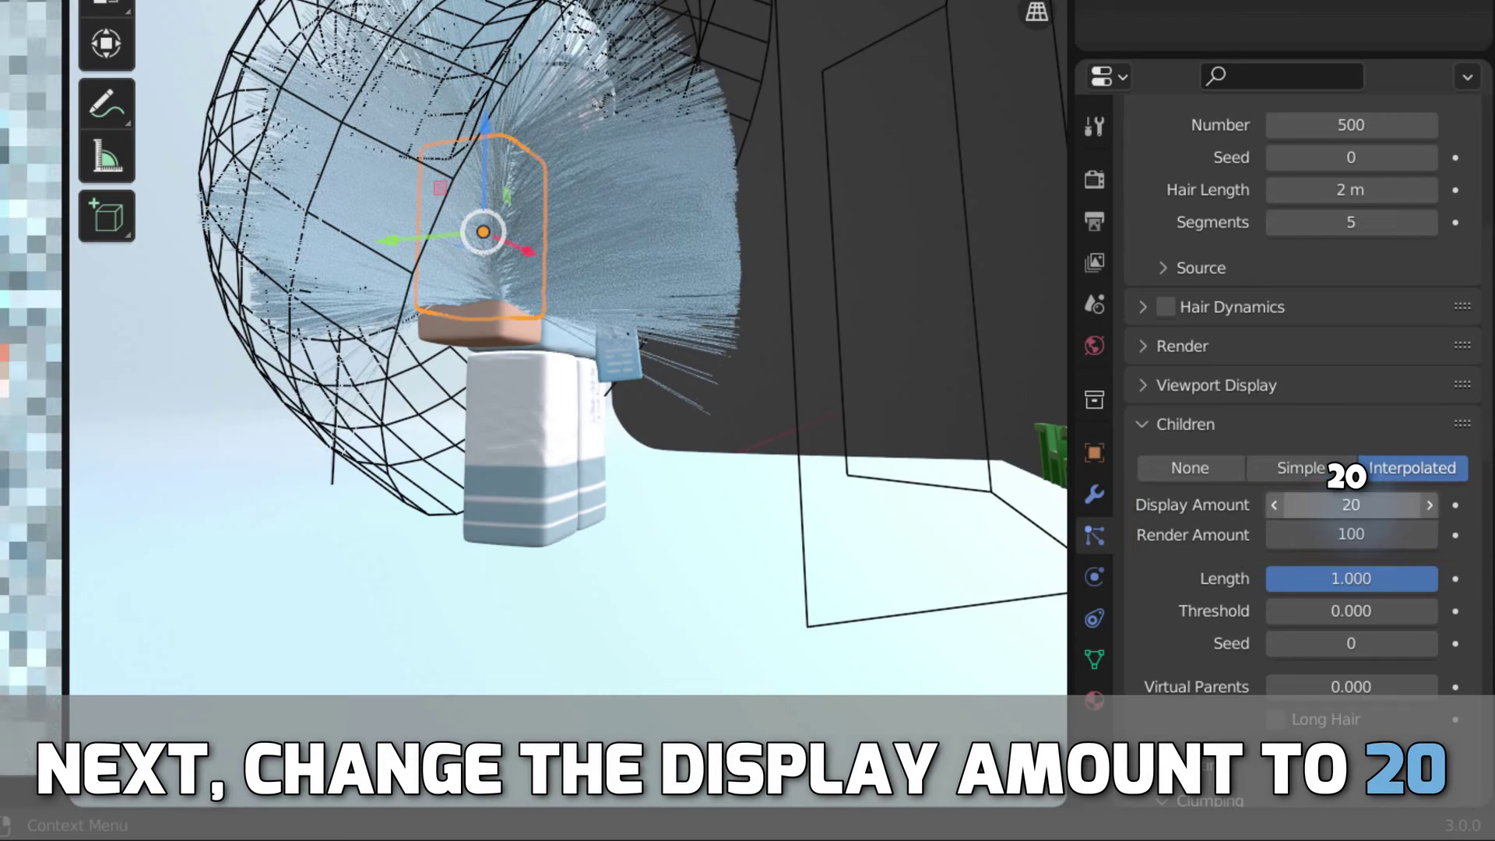
Set child hair Display and Render Amount to 20 and child Length to 0.02.
key("Return")
left_click(1350, 534)
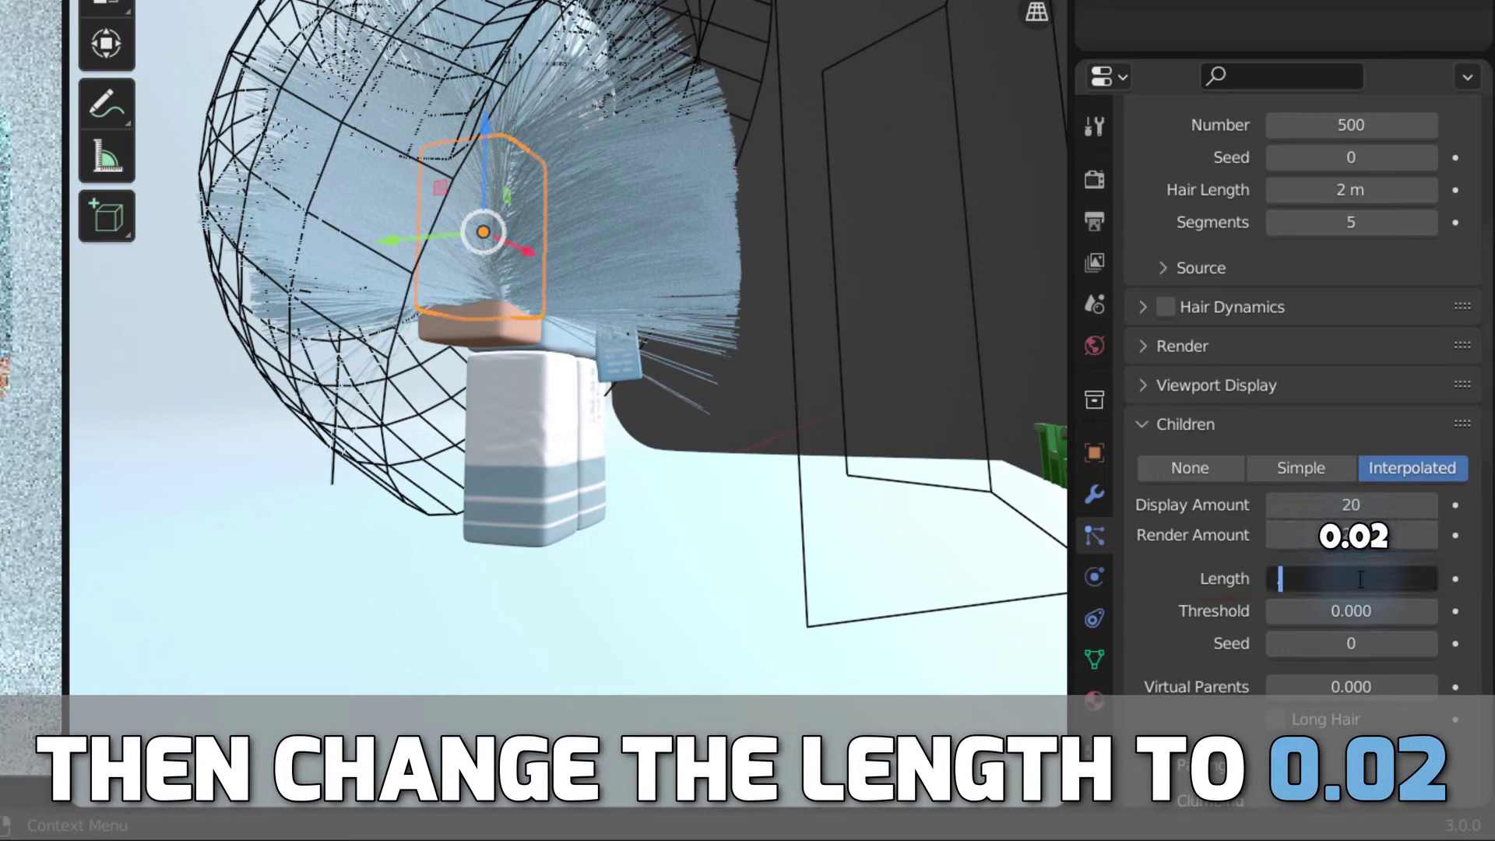
left_click(1350, 578)
type(".02")
key("Return")
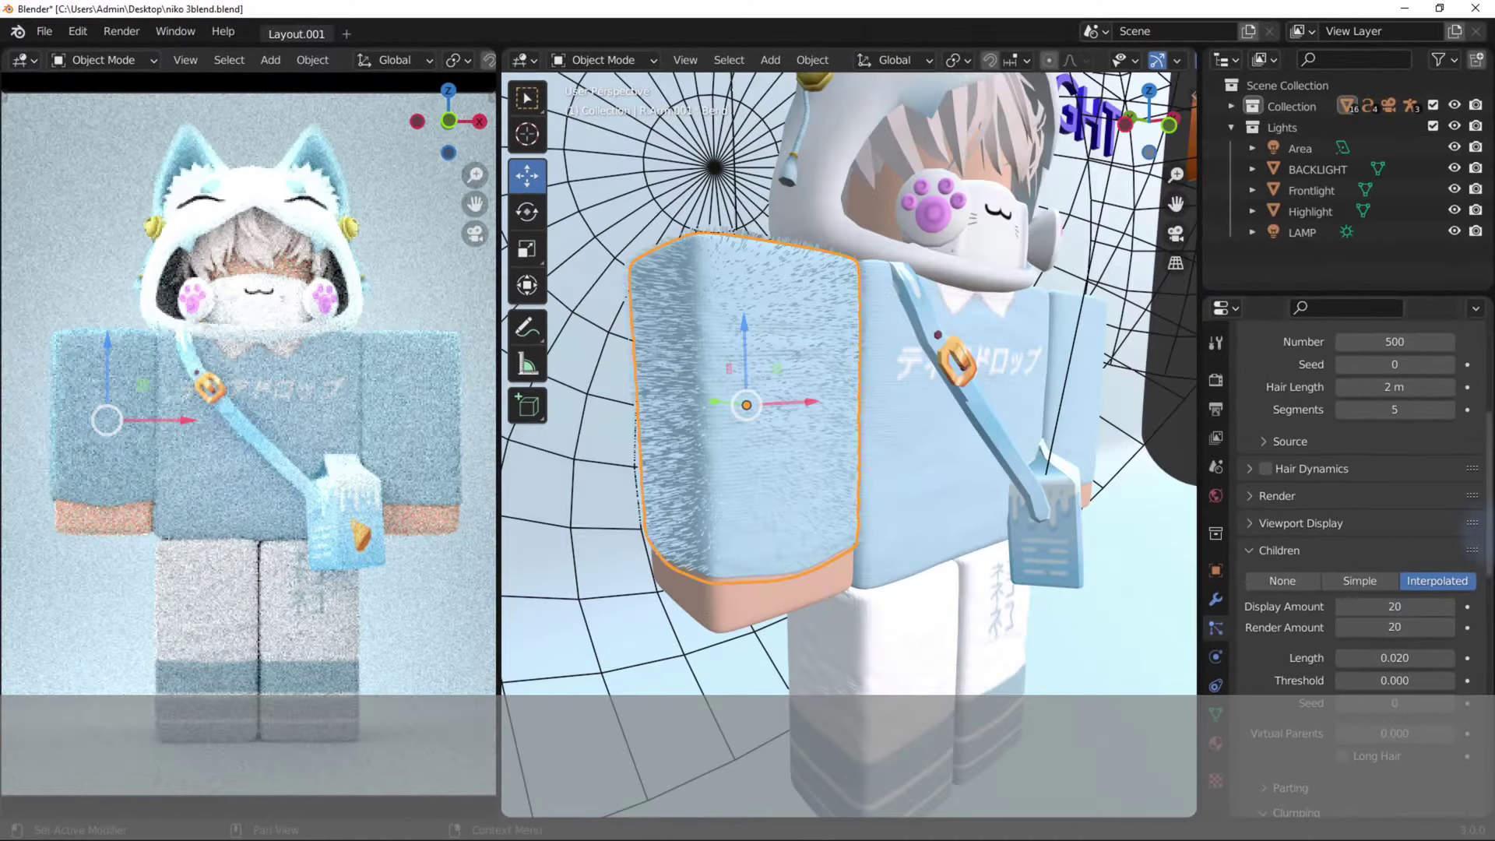
scroll(1354, 506, "down", 3)
scroll(1354, 506, "up", 2)
left_click(1245, 432)
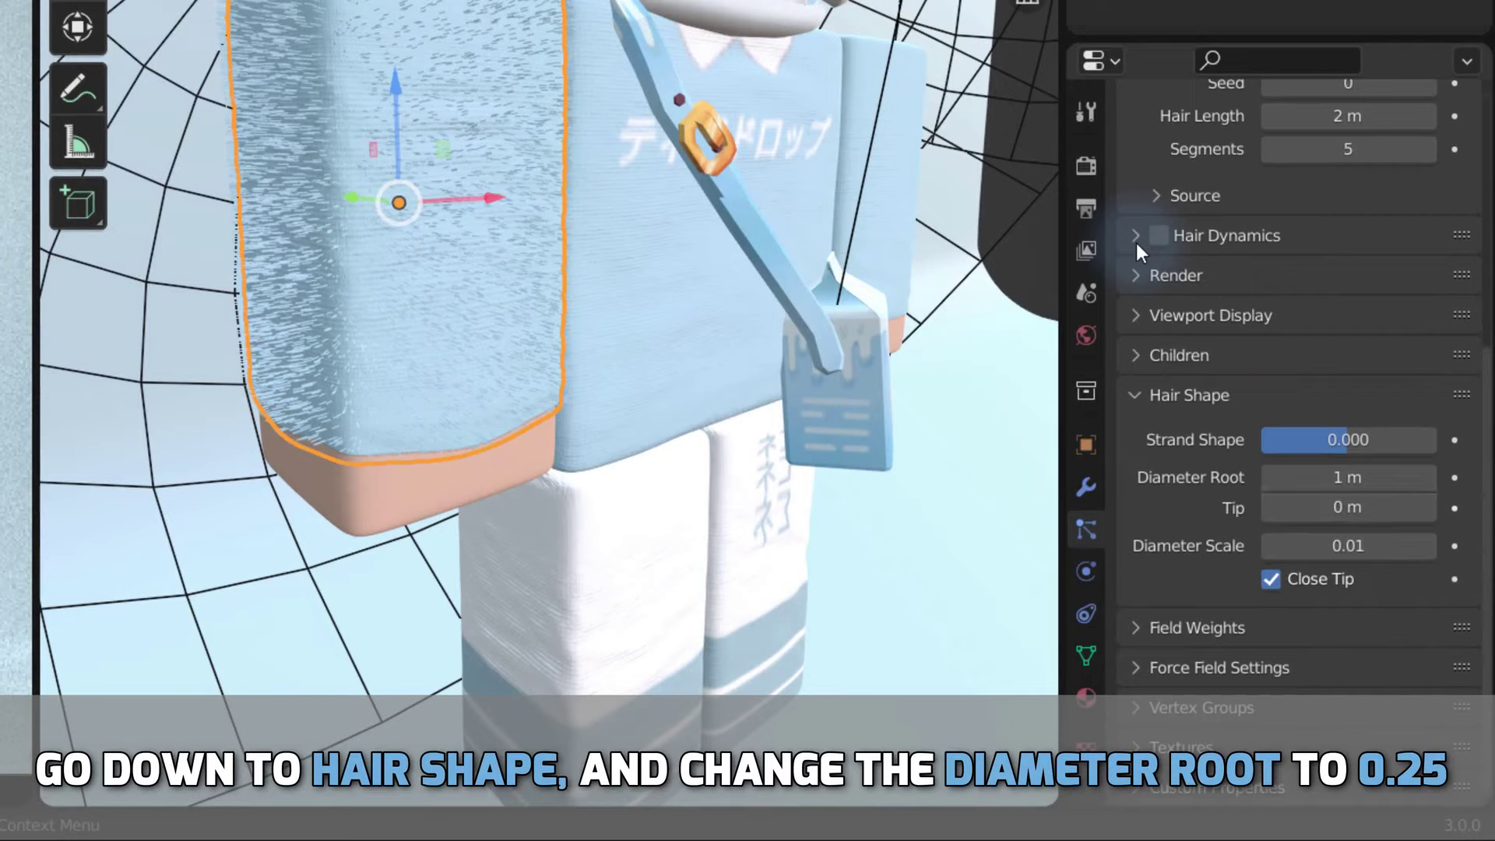
Give the hair strands a 0.25 m root diameter, tapering to a 0 m tip.
left_click(1346, 477)
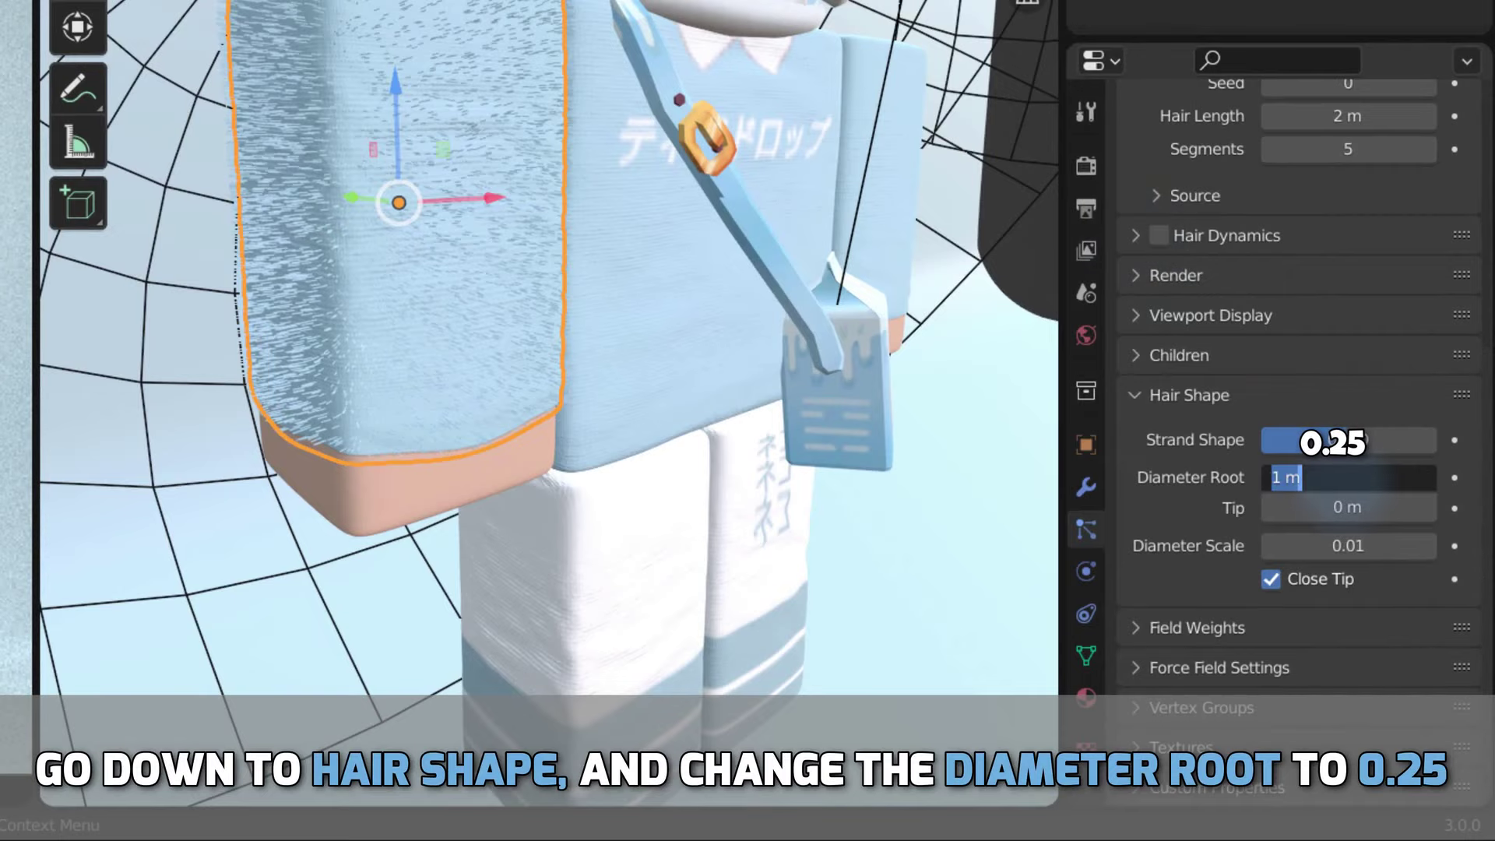
type(".25")
key("Return")
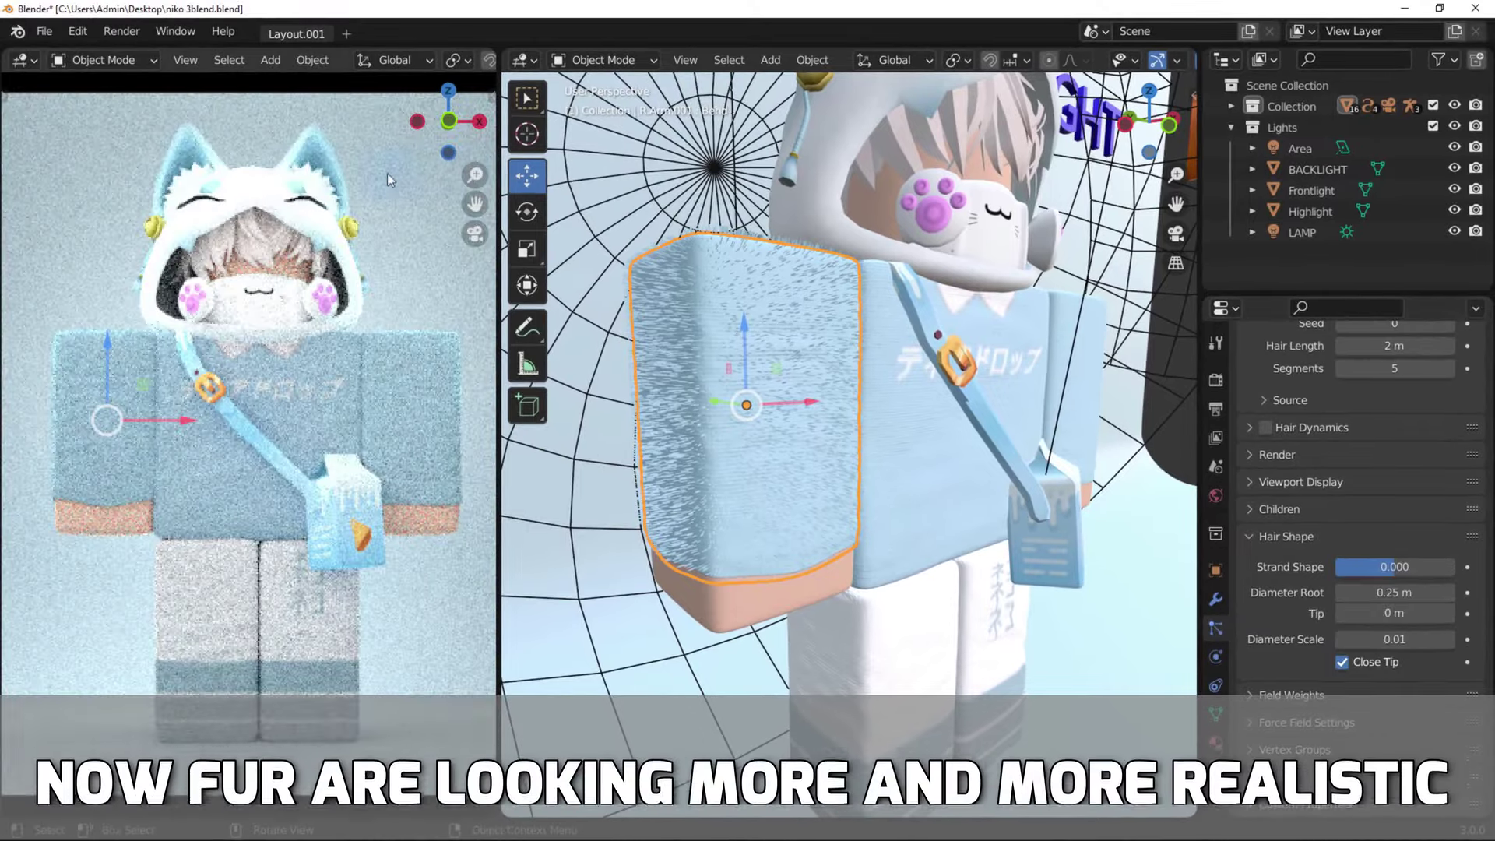
mouse_move(474, 176)
left_mouse_down()
mouse_move(489, 631)
mouse_move(348, 408)
left_mouse_up()
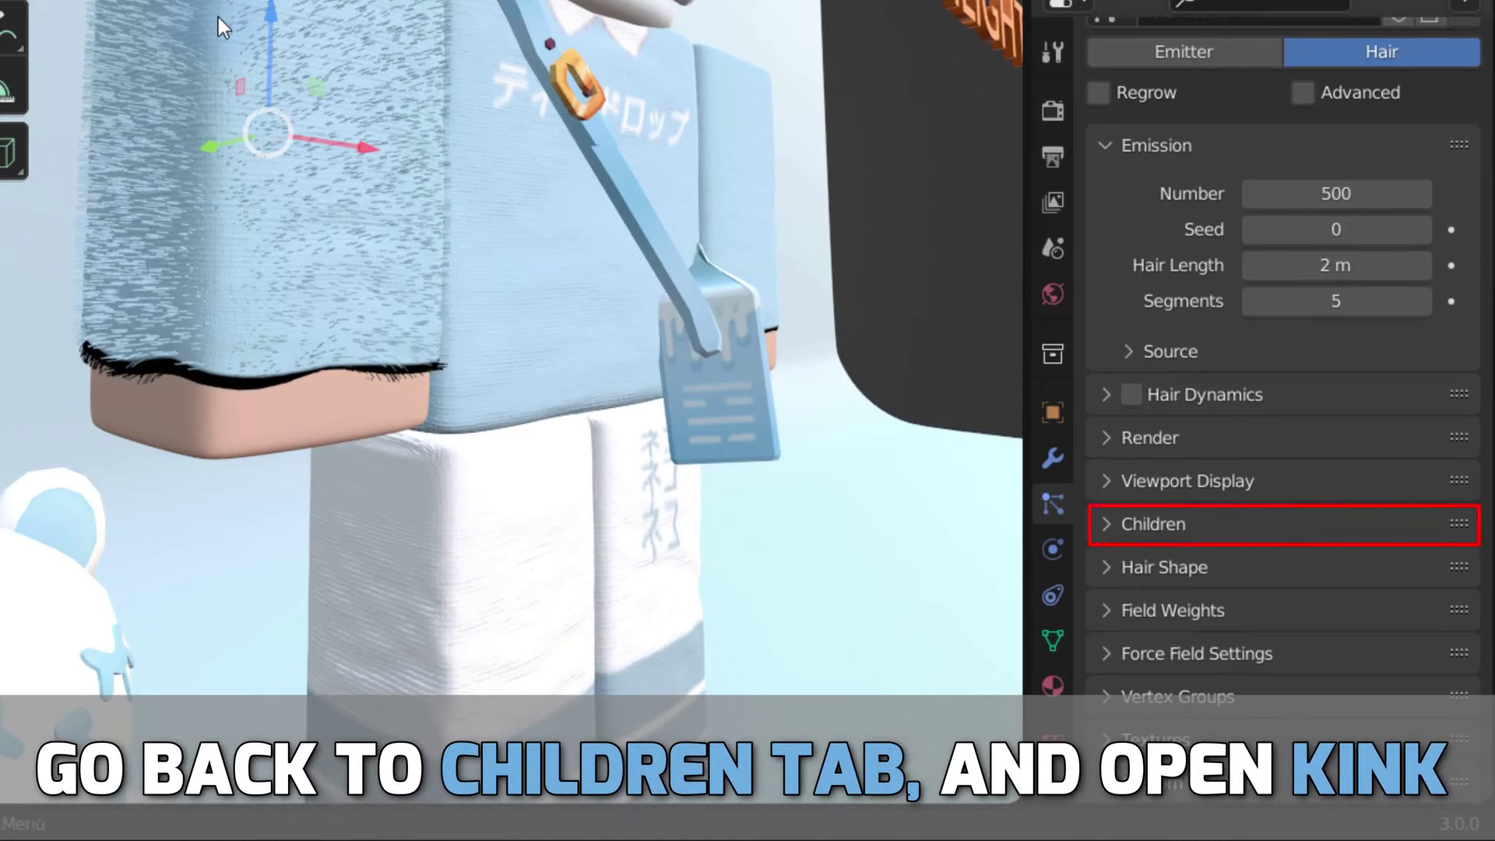
Set the child hairs' Kink type to Curl.
left_click(1151, 522)
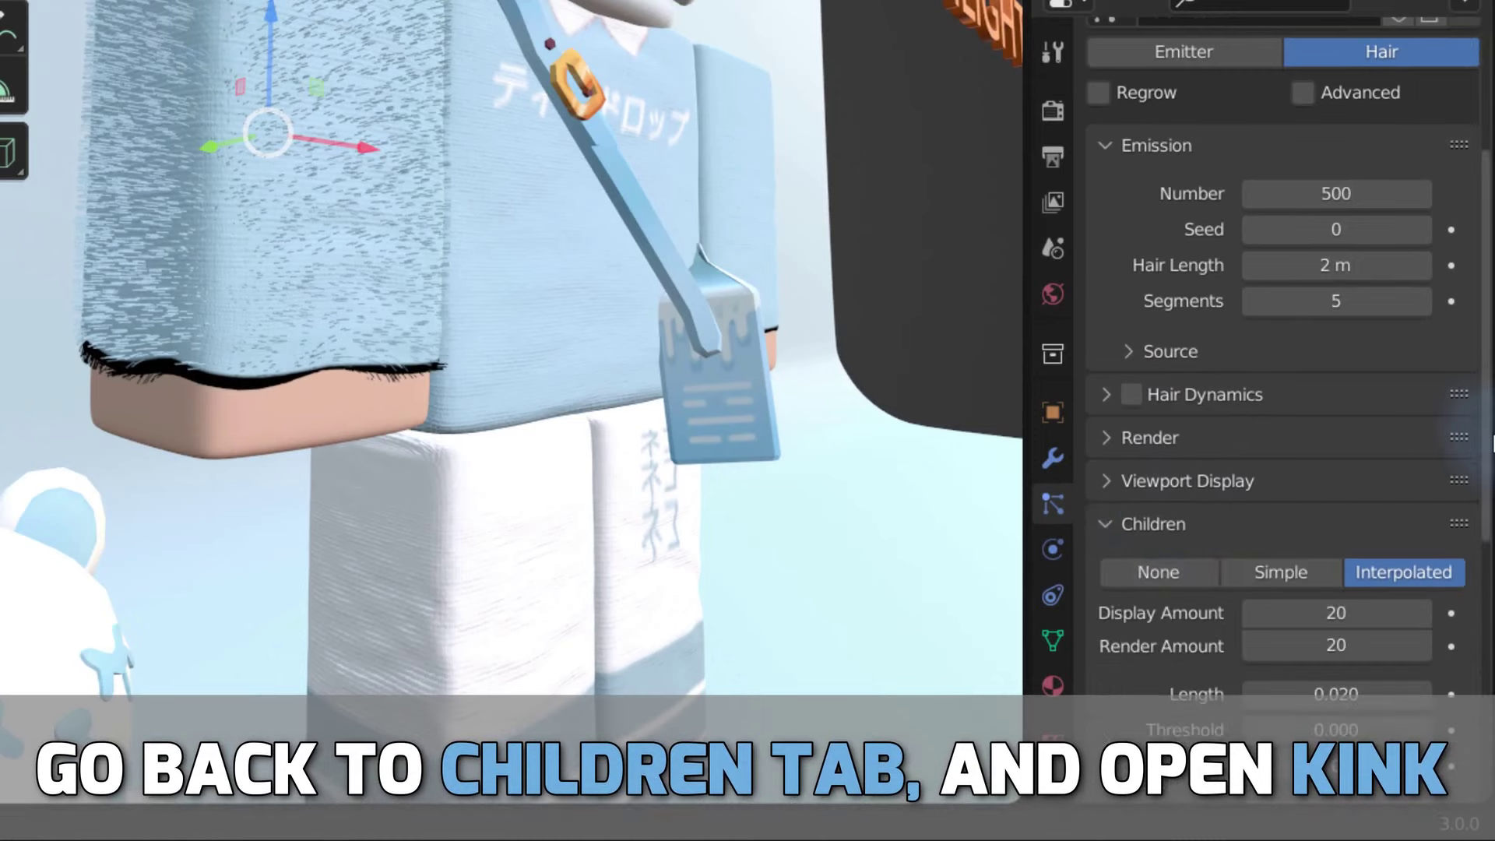
scroll(1245, 545, "down", 10)
scroll(1245, 545, "down", 3)
left_click(1234, 544)
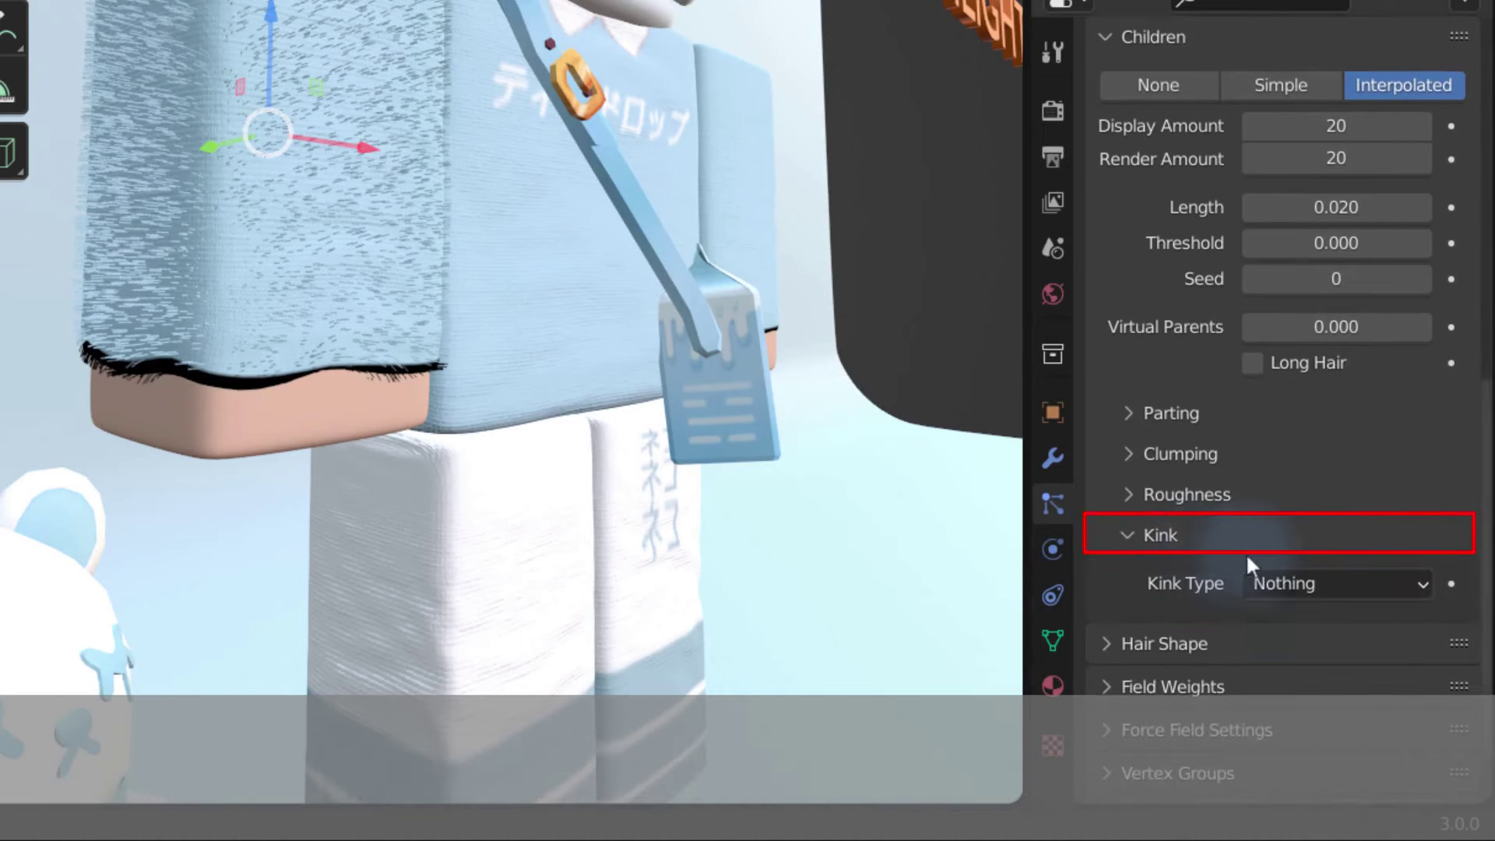
left_click(1343, 580)
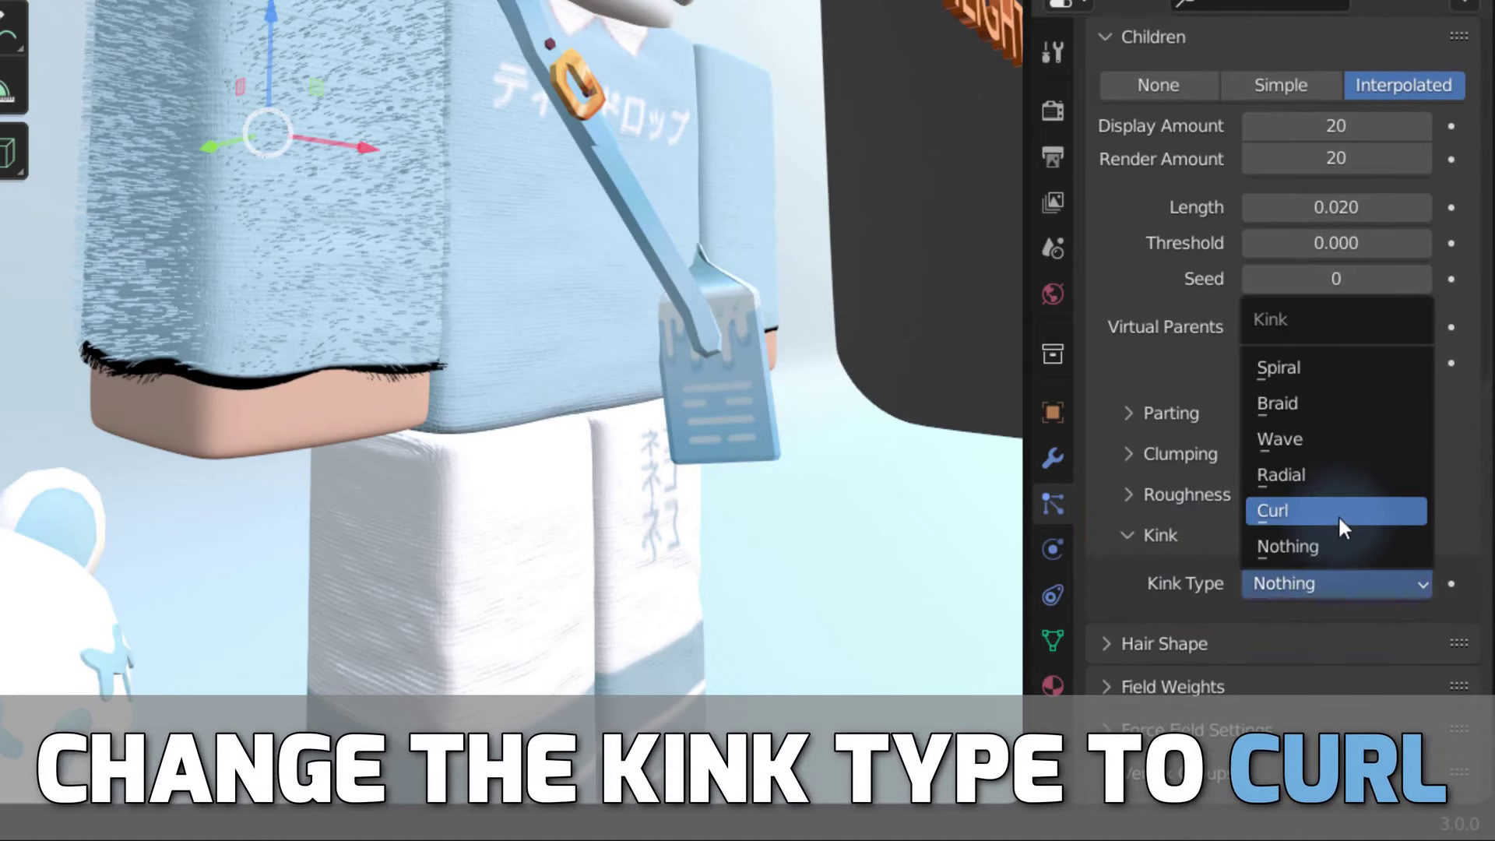
left_click(1342, 527)
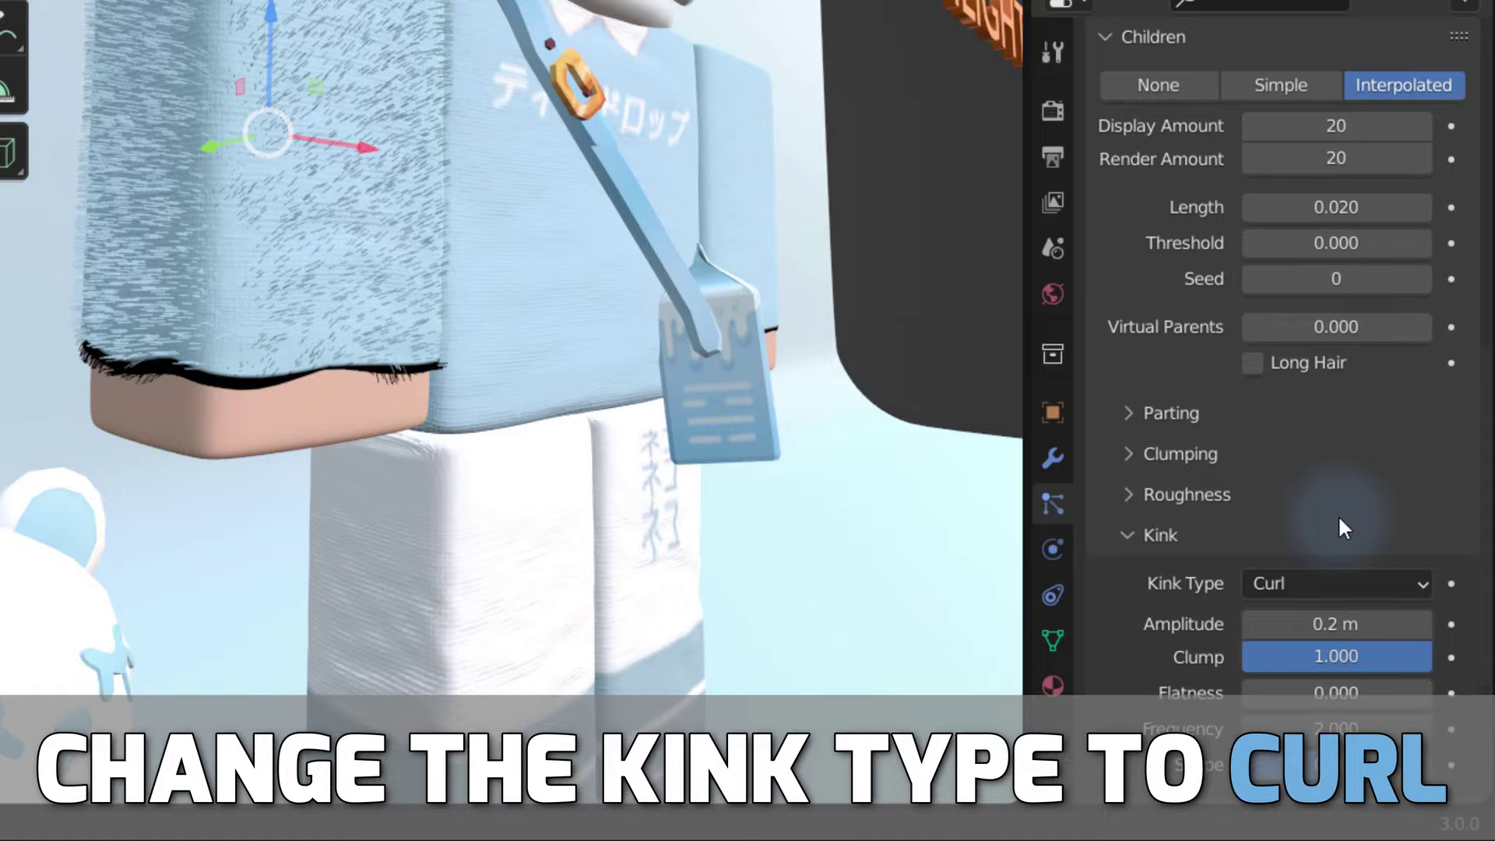
Set the curl kink Amplitude to 0.05 m.
left_click_drag(1335, 624, 1393, 624)
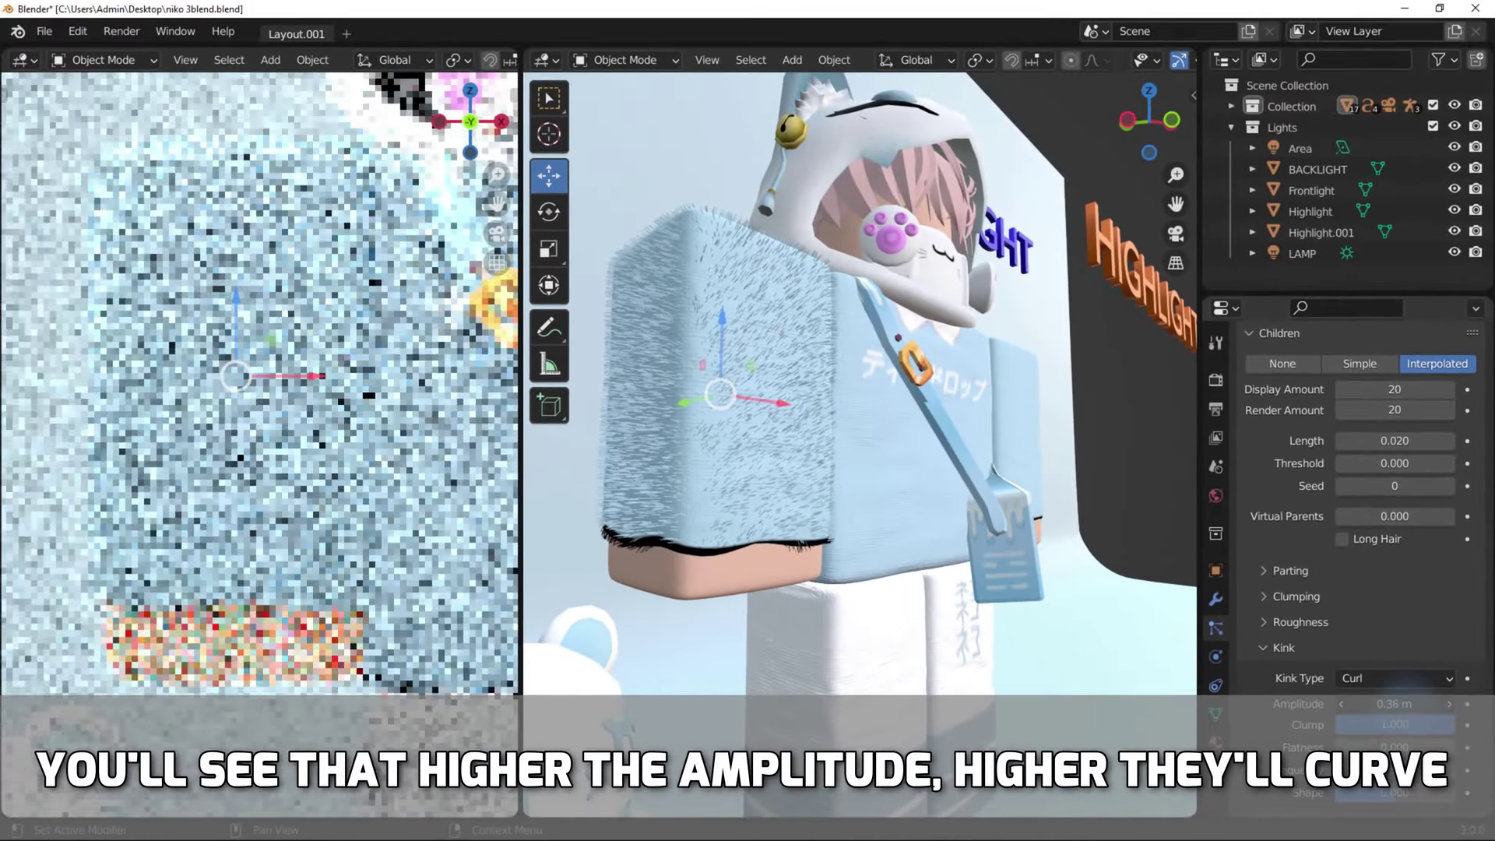
left_click_drag(1393, 702, 1440, 703)
scroll(1174, 106, "up", 5)
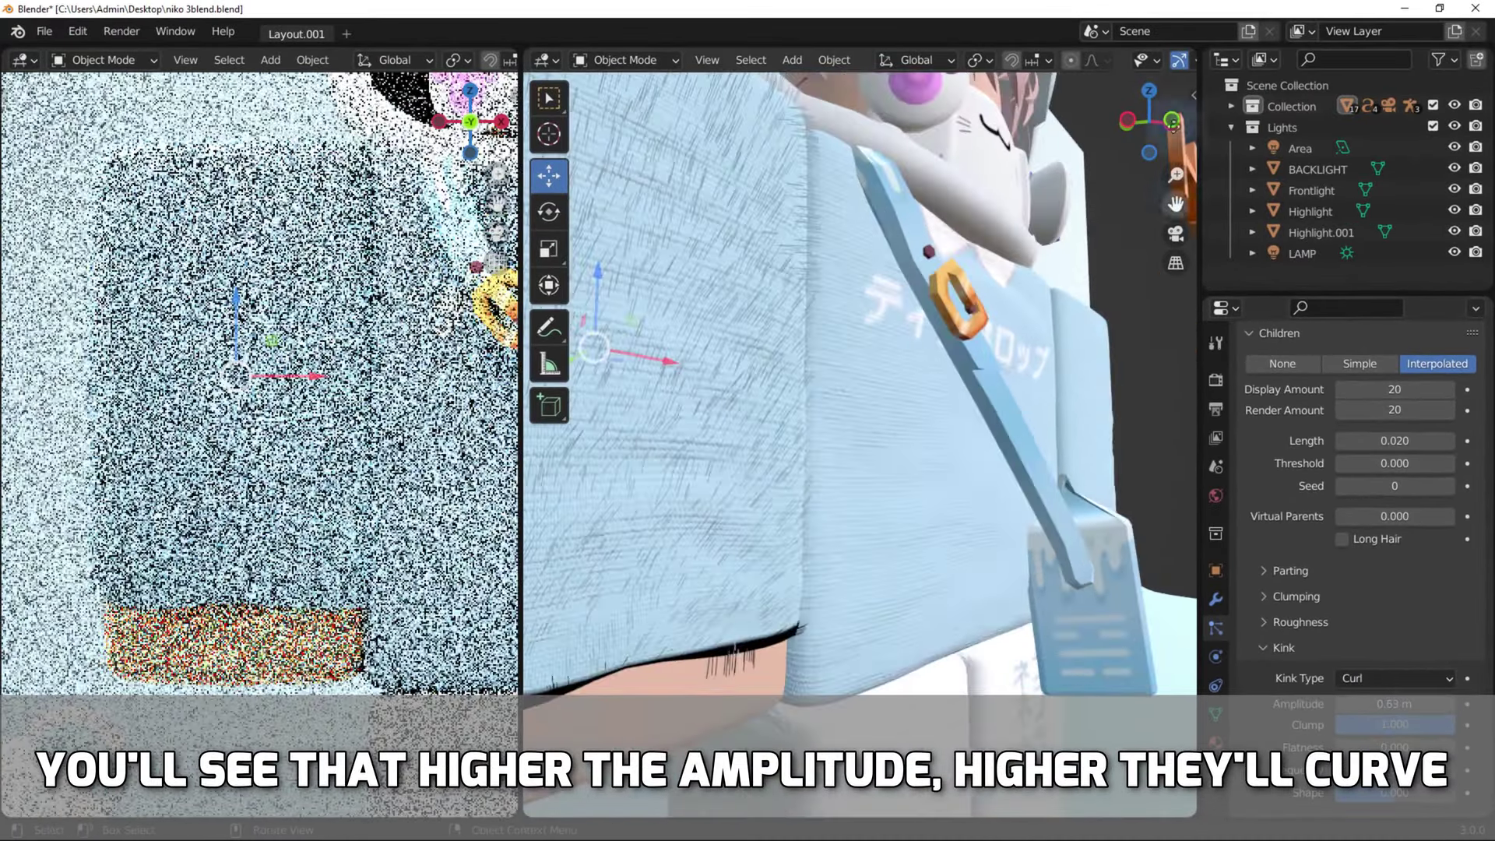
scroll(1174, 107, "down", 5)
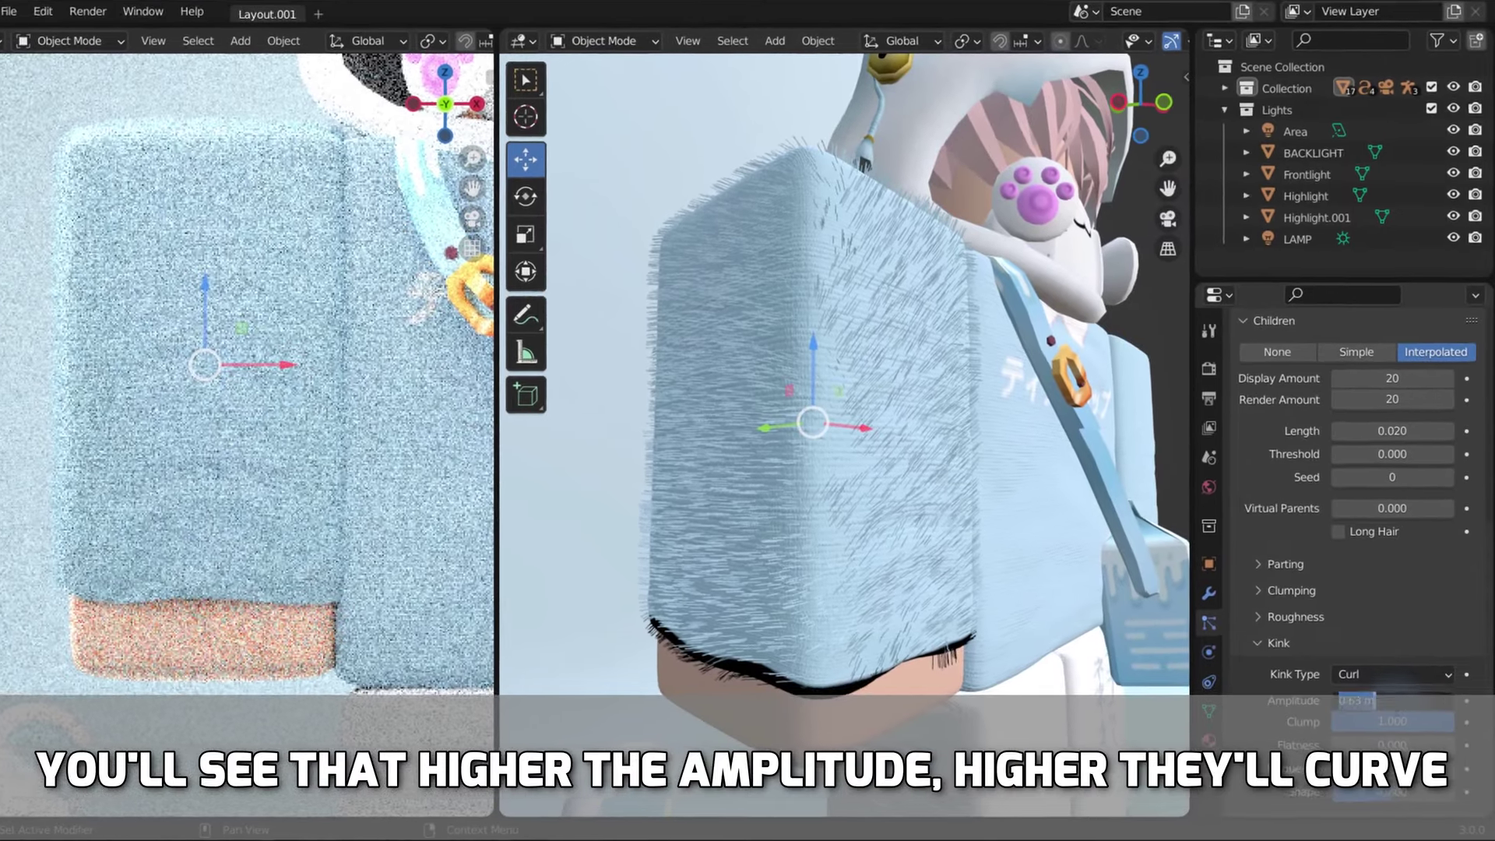
left_click(1401, 703)
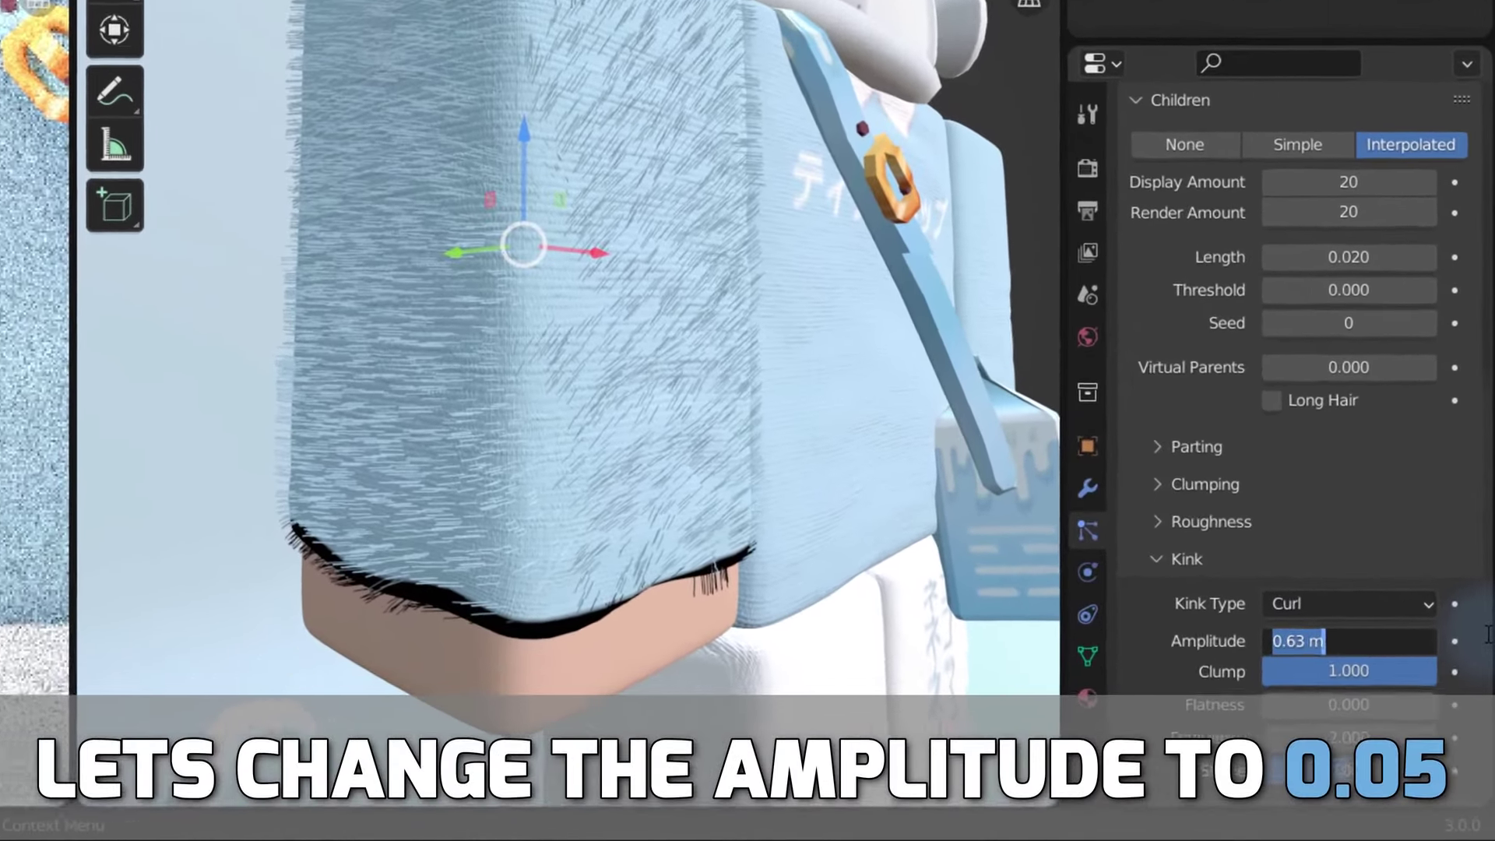
key("BackSpace")
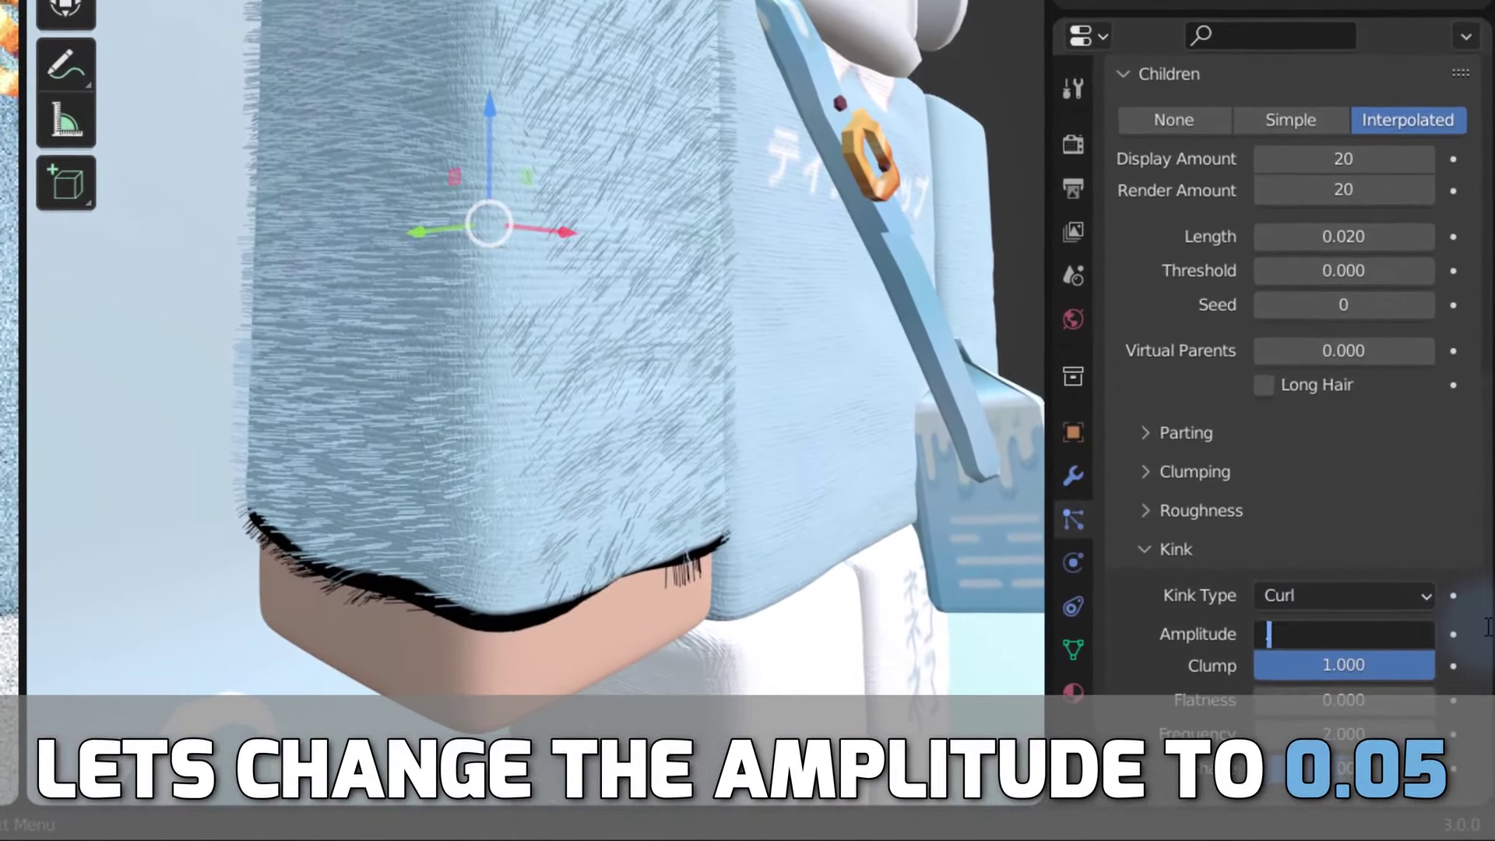
type(".05")
key("Return")
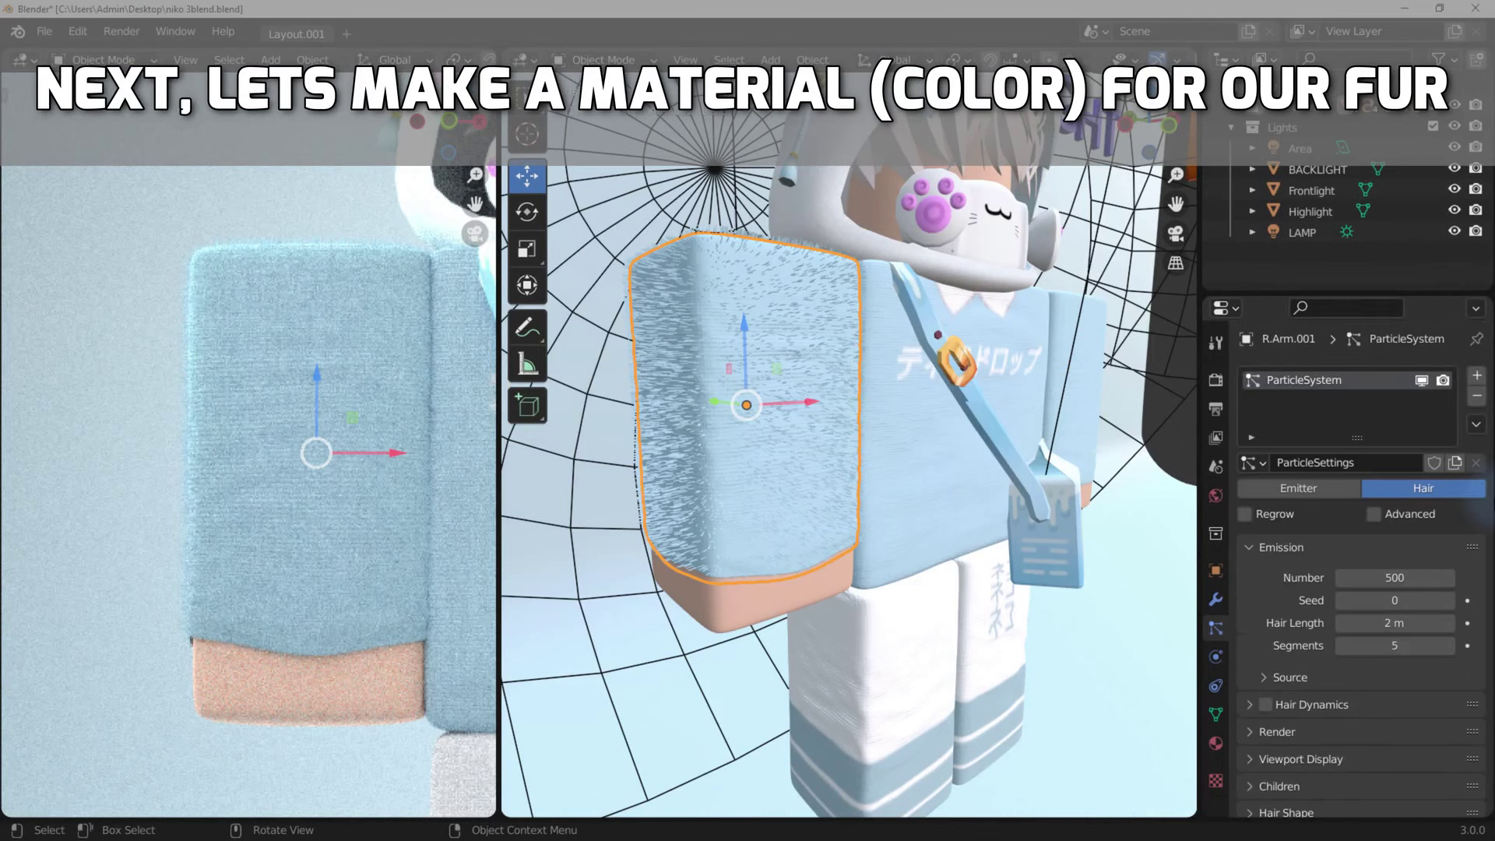
Add a new Principled Hair BSDF material in a fresh slot on the arm.
left_click(1216, 744)
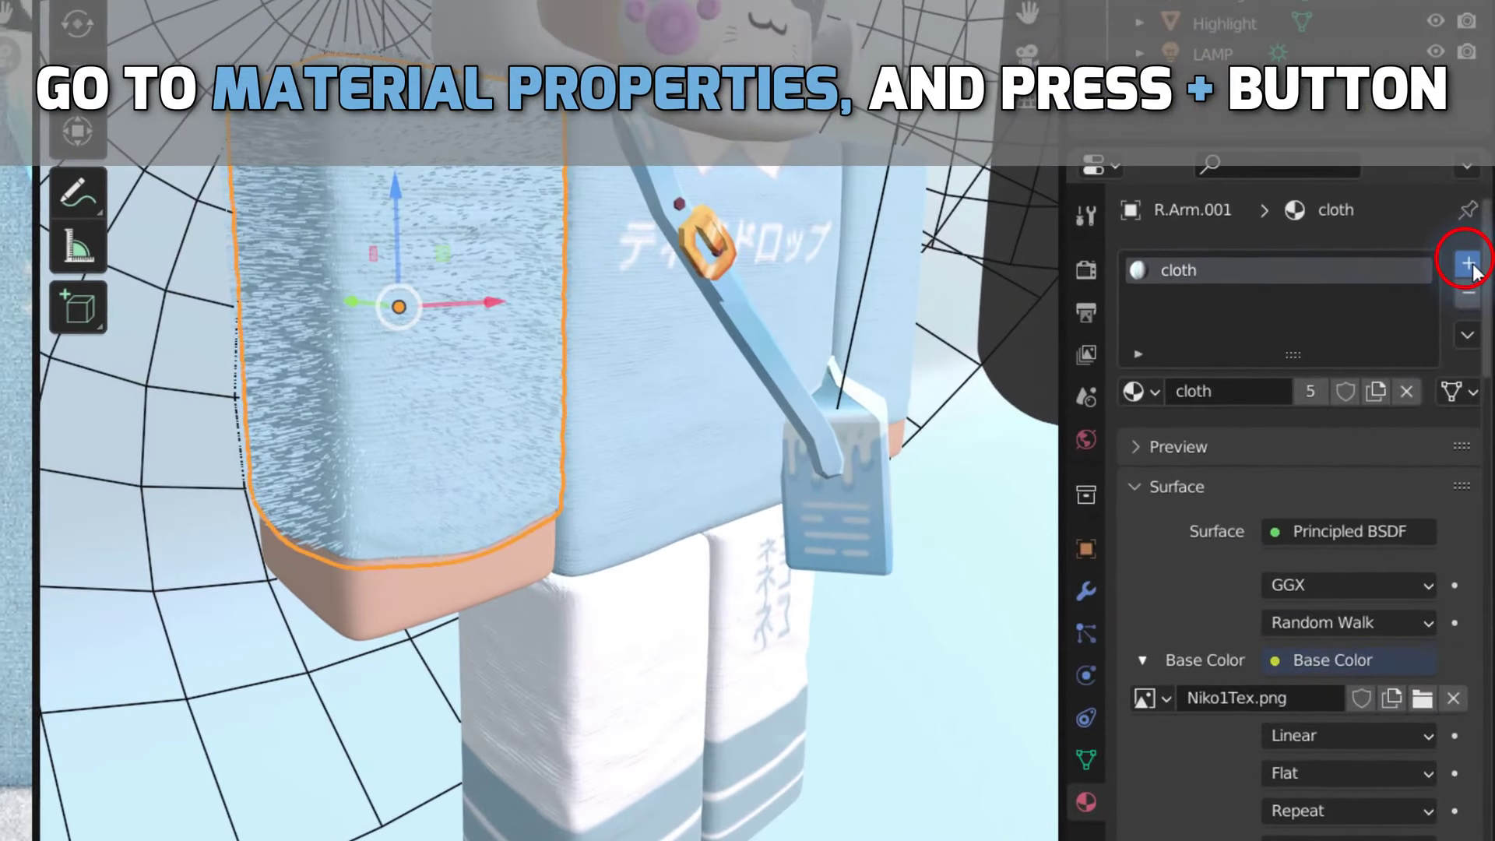
left_click(1476, 375)
left_click(1233, 434)
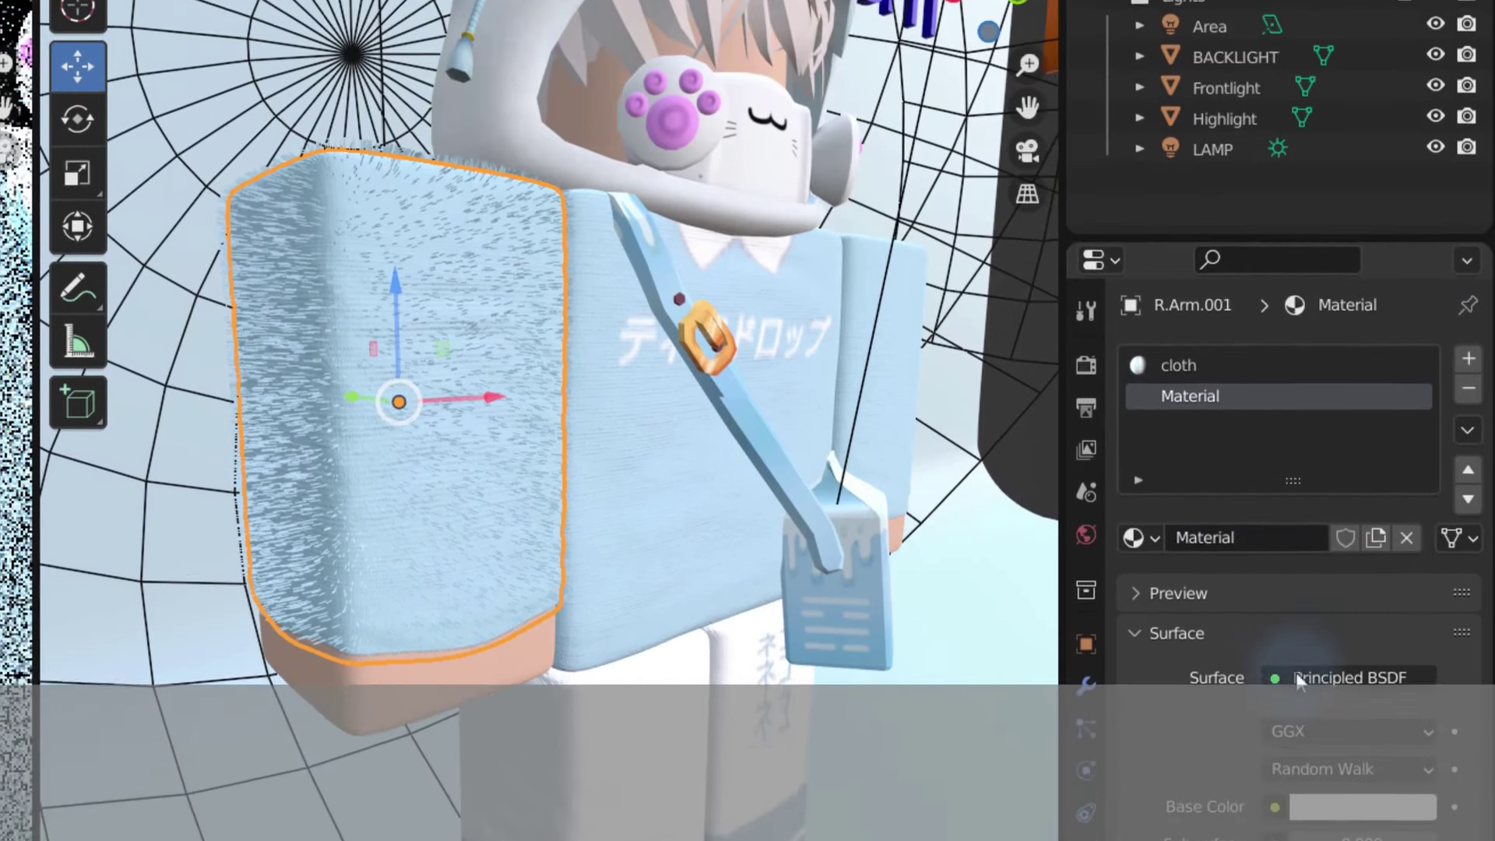
left_click(1302, 718)
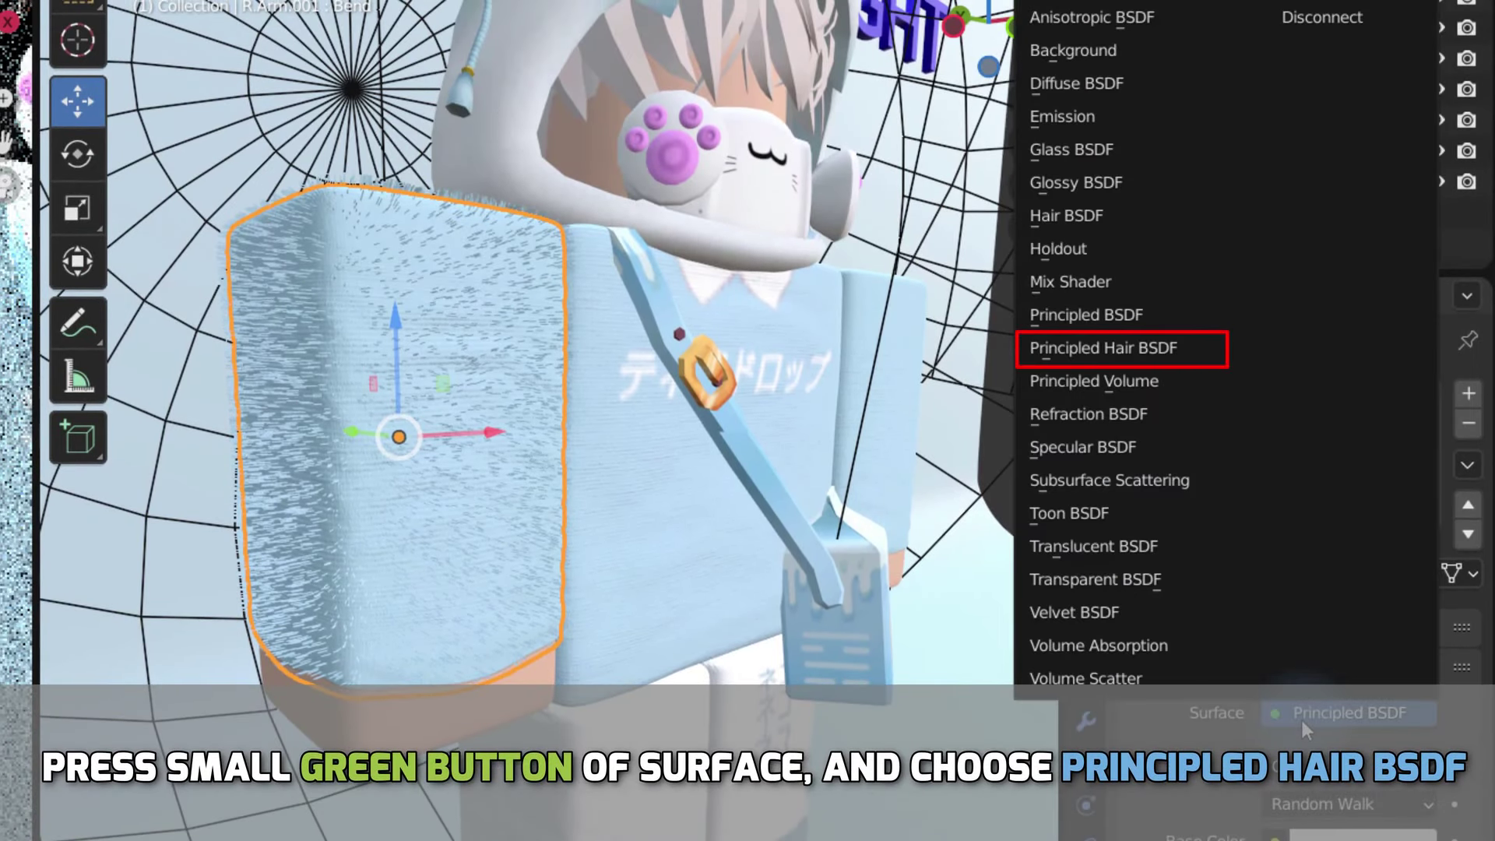
left_click(1098, 348)
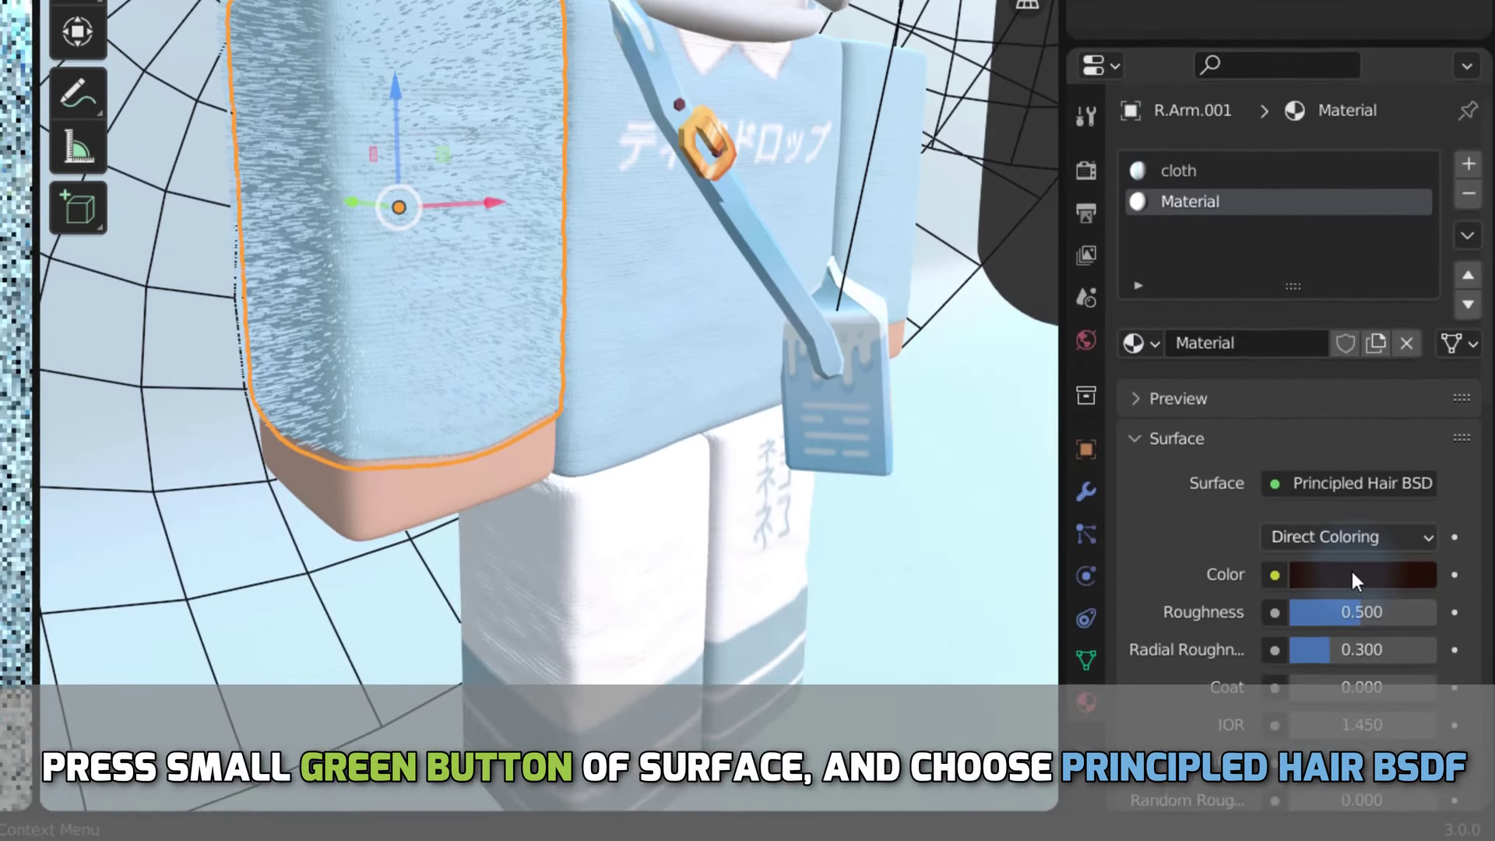
Sample the shirt's light blue as the hair colour and name the material 'fur color'.
left_click(1352, 569)
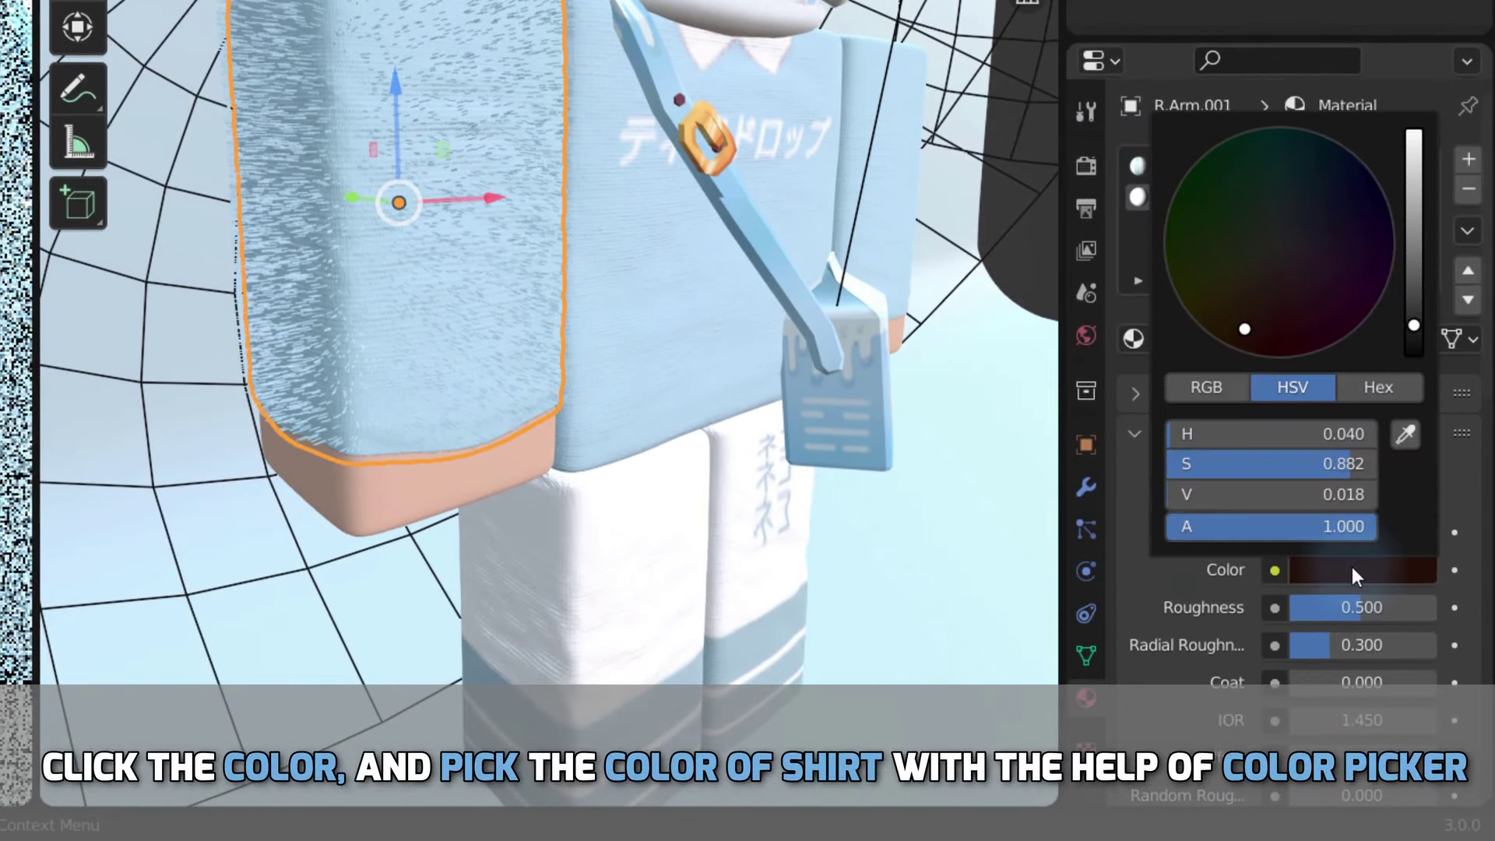
left_click(1404, 435)
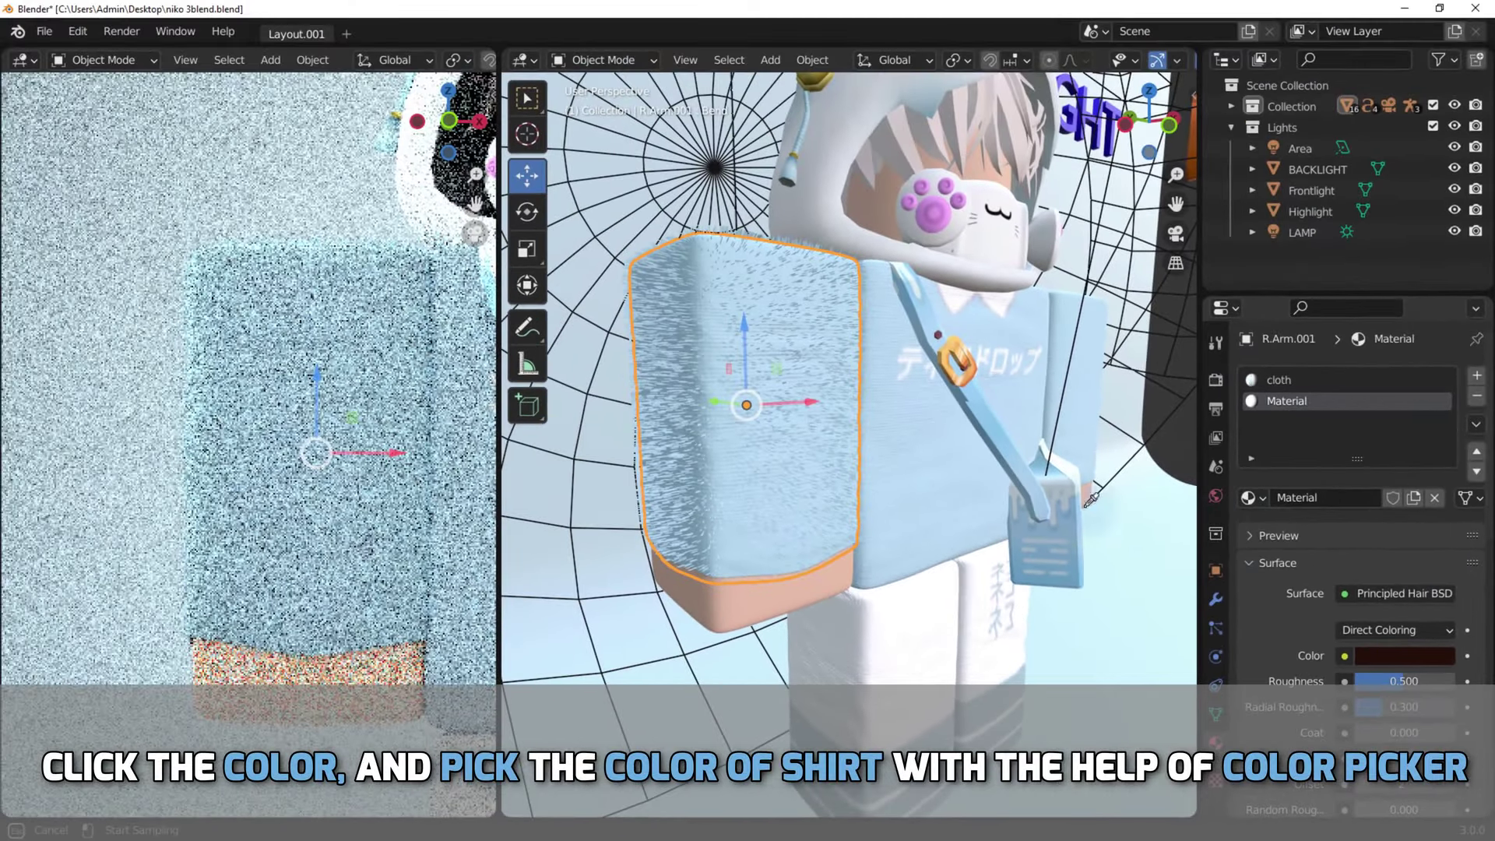
left_click(1088, 501)
type("fur colo")
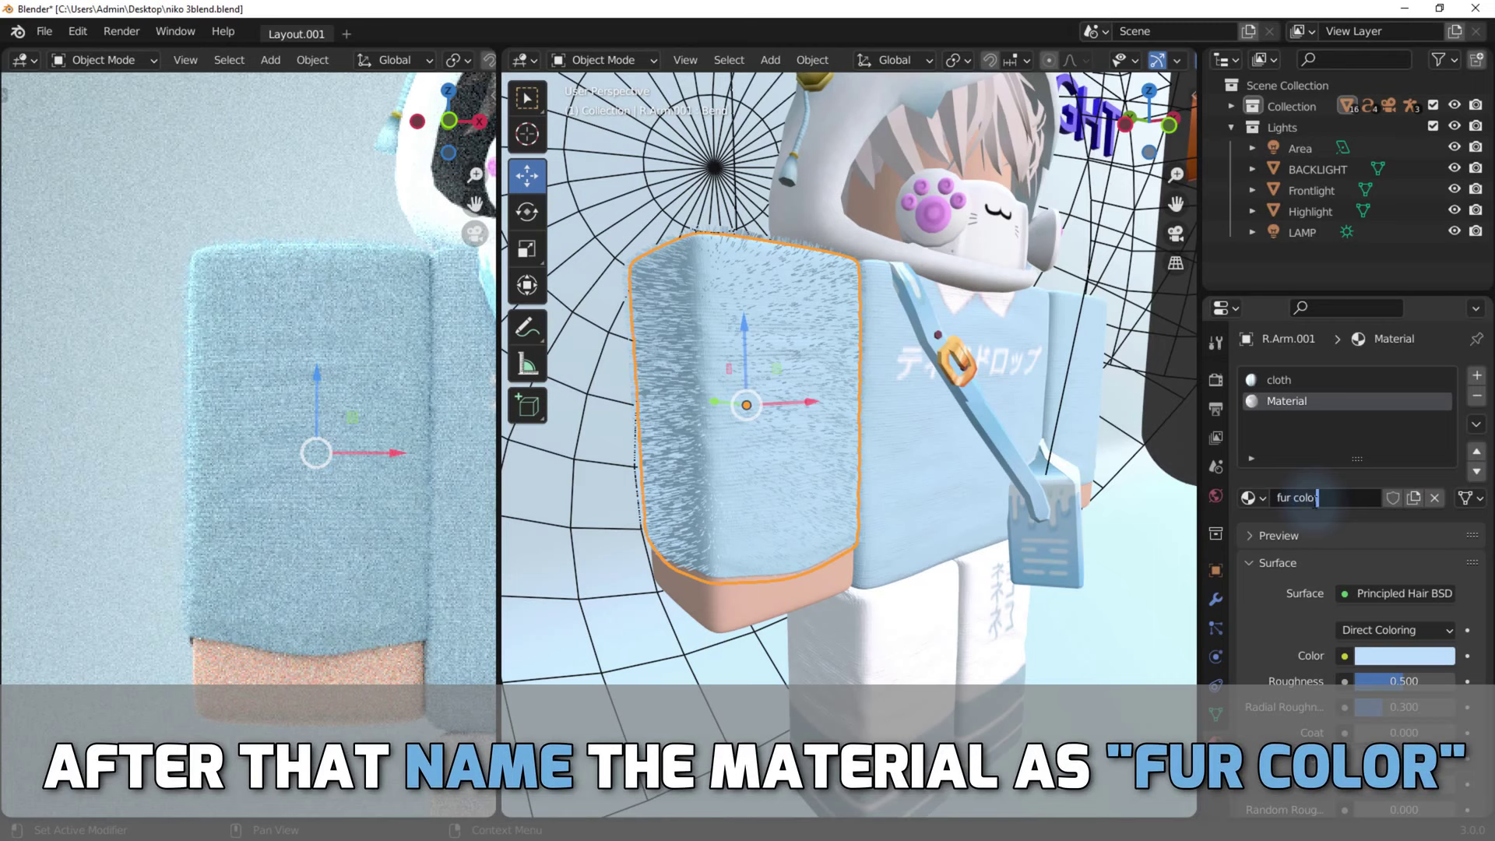
type("r")
key("Return")
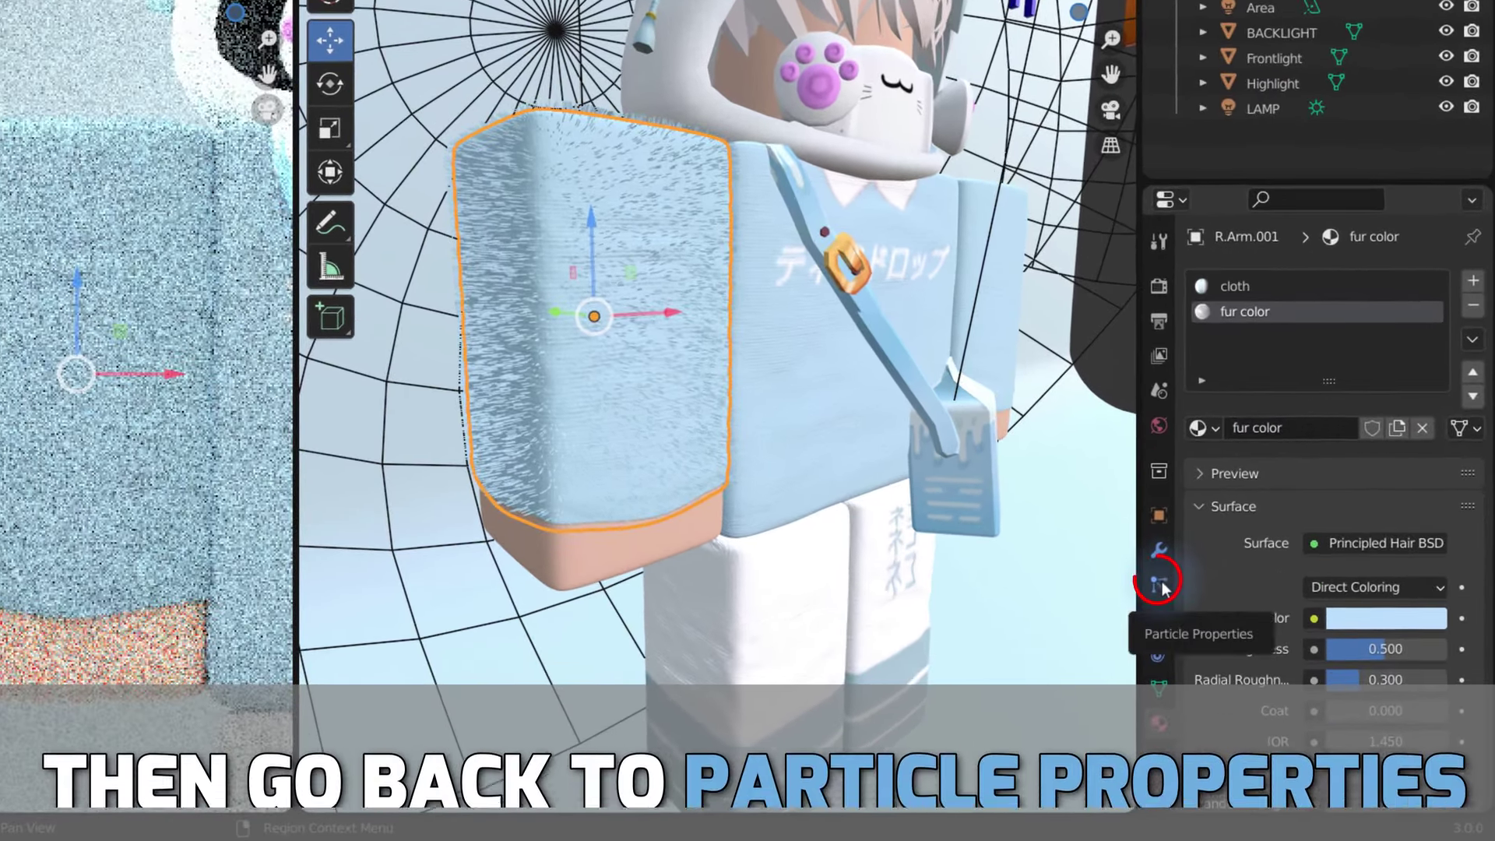
Render the sleeve hair with 'fur color' and rename its particle settings 'Clothes Fur'.
left_click(1181, 593)
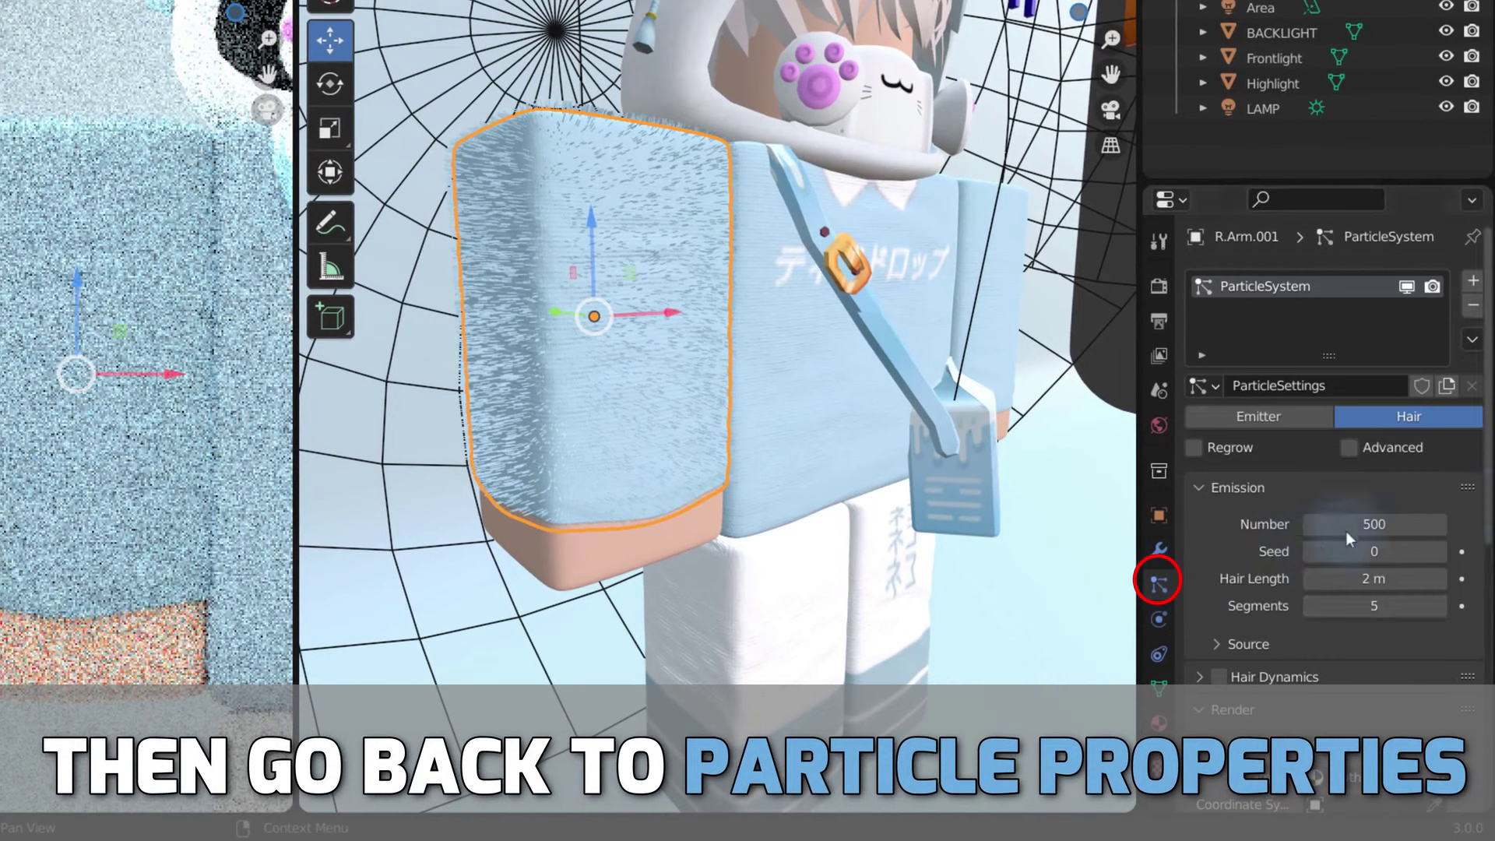
scroll(1488, 498, "down", 6)
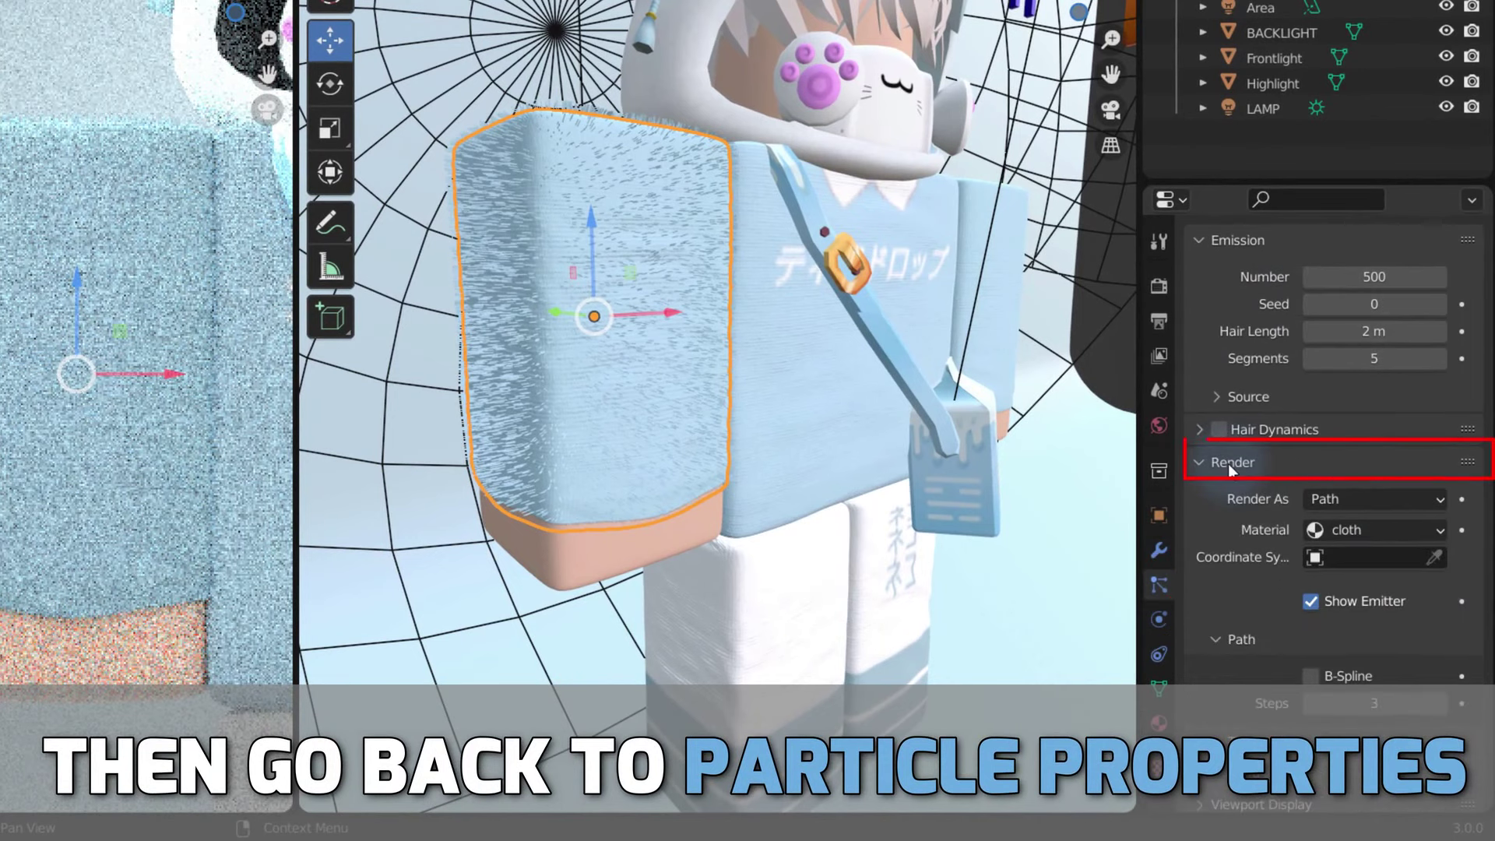
left_click(1338, 529)
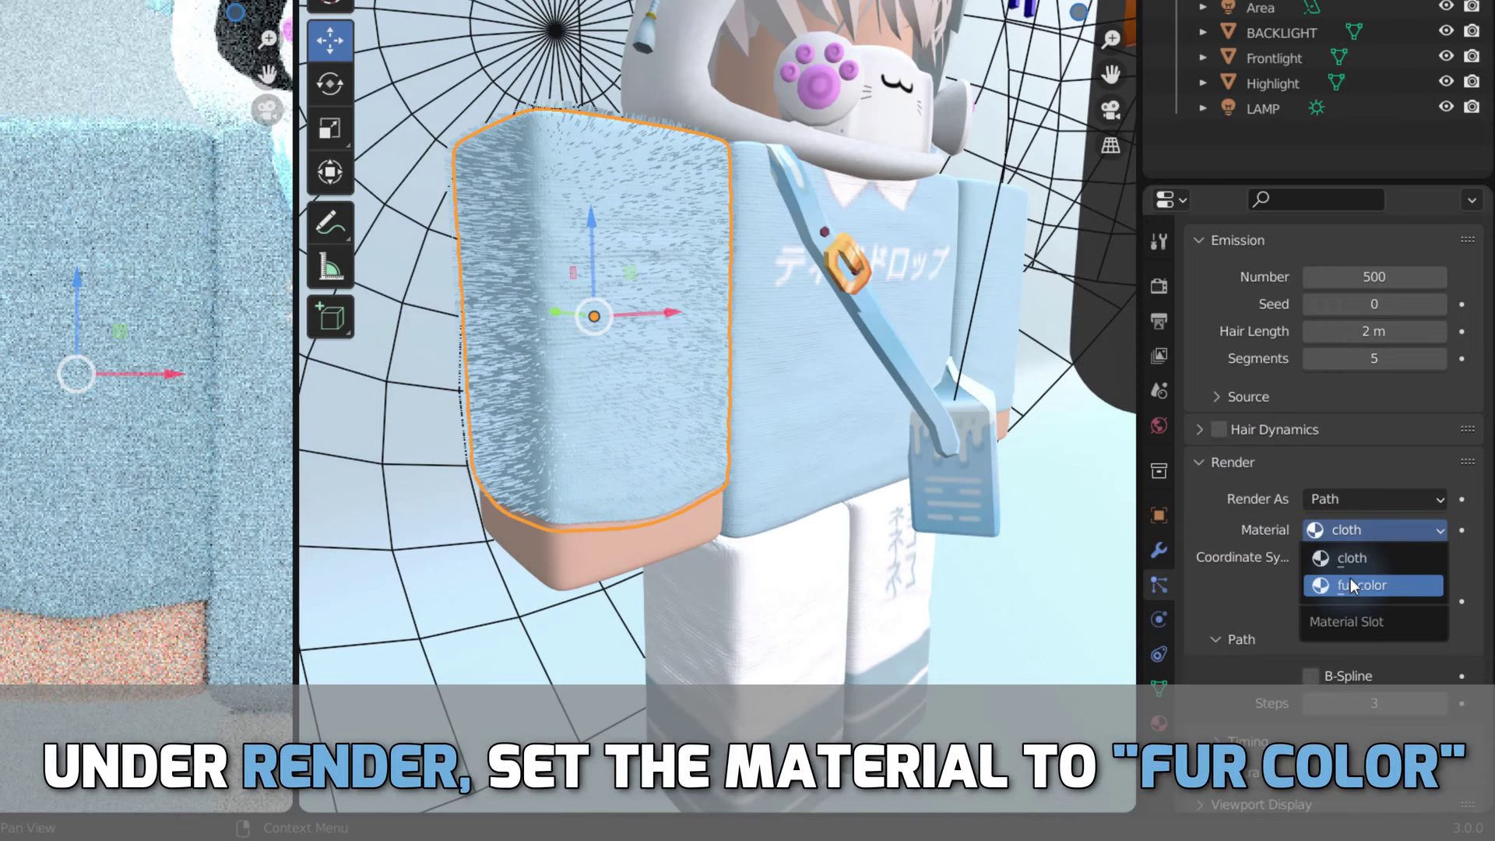
left_click(1350, 579)
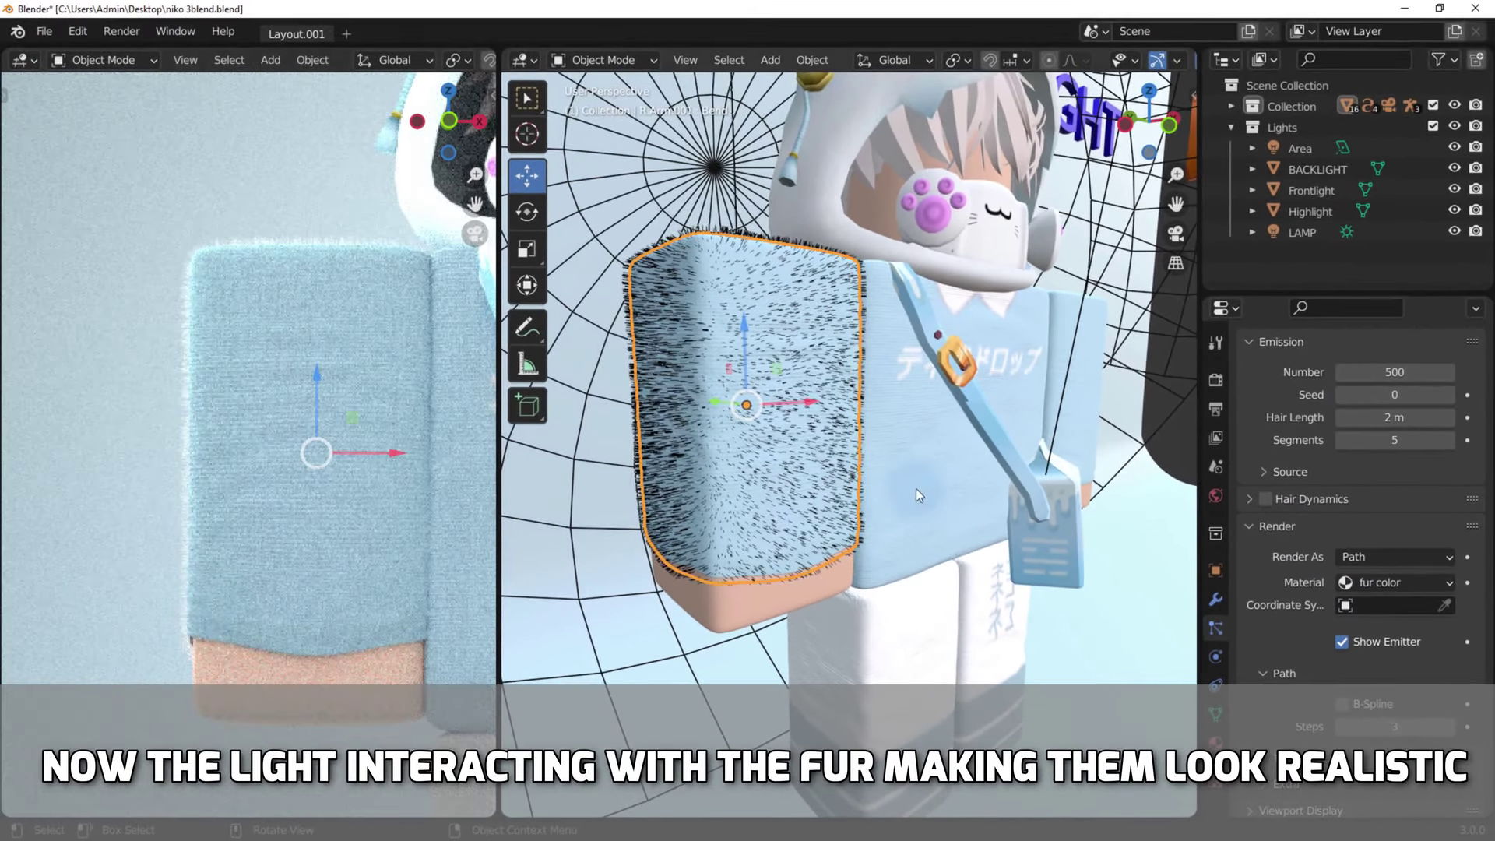
scroll(1348, 464, "up", 5)
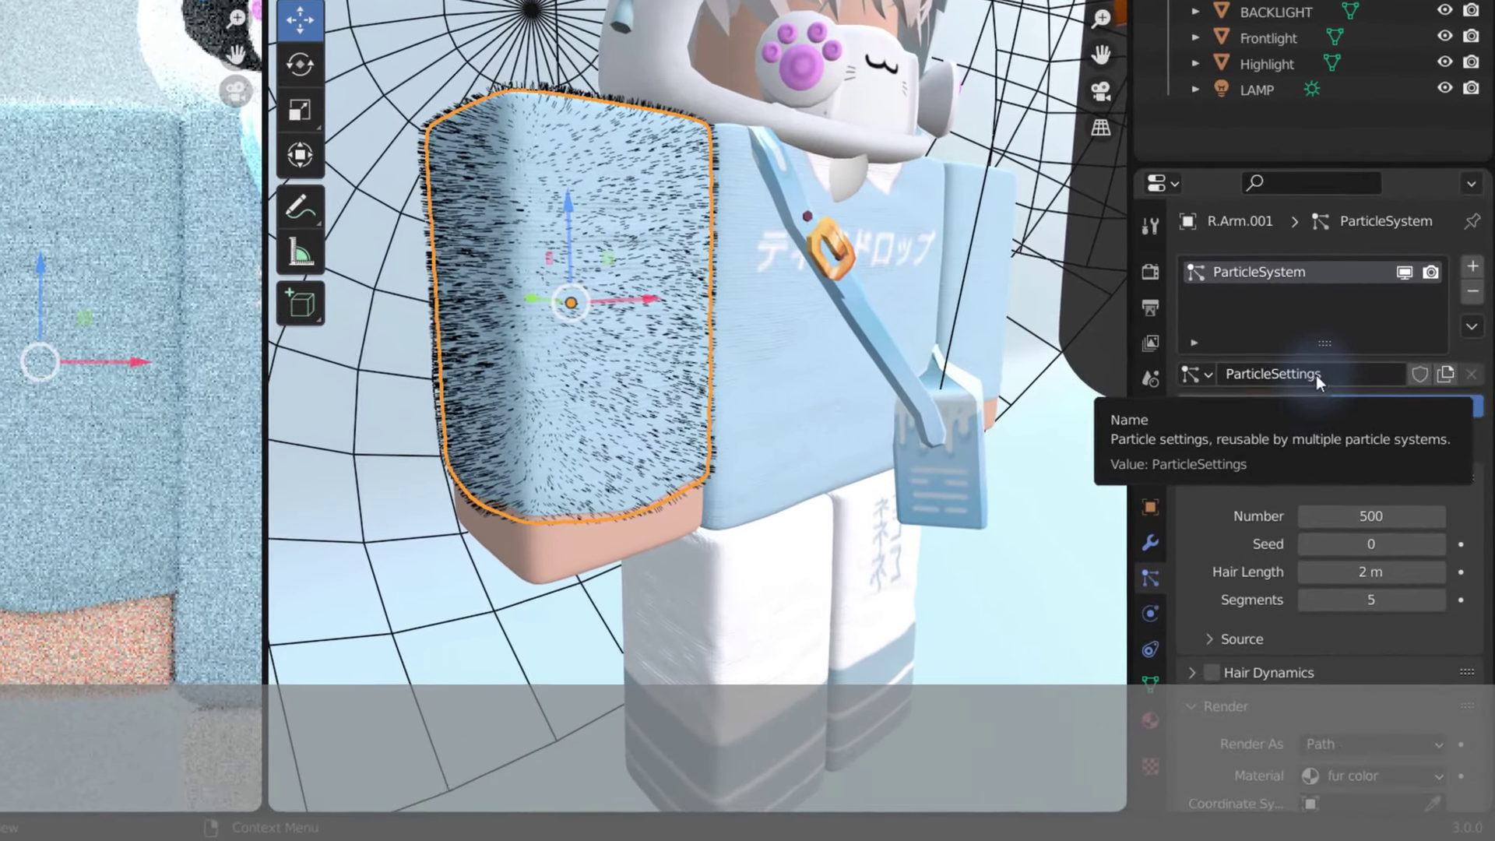
double_click(1319, 373)
type("Clothes Fur")
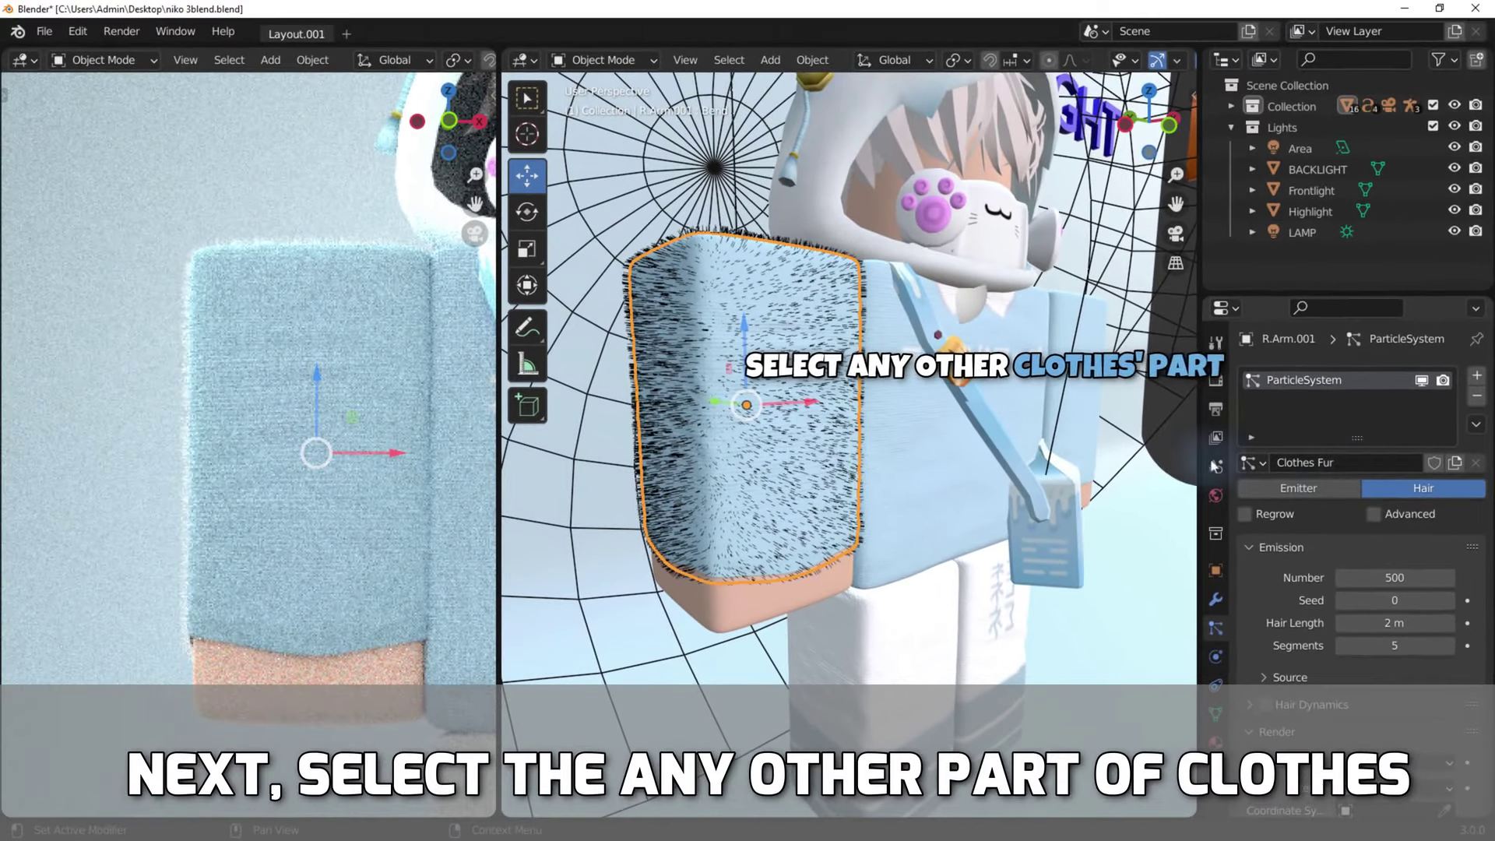
Add a particle system to the torso that reuses the Clothes Fur settings.
left_click(931, 466)
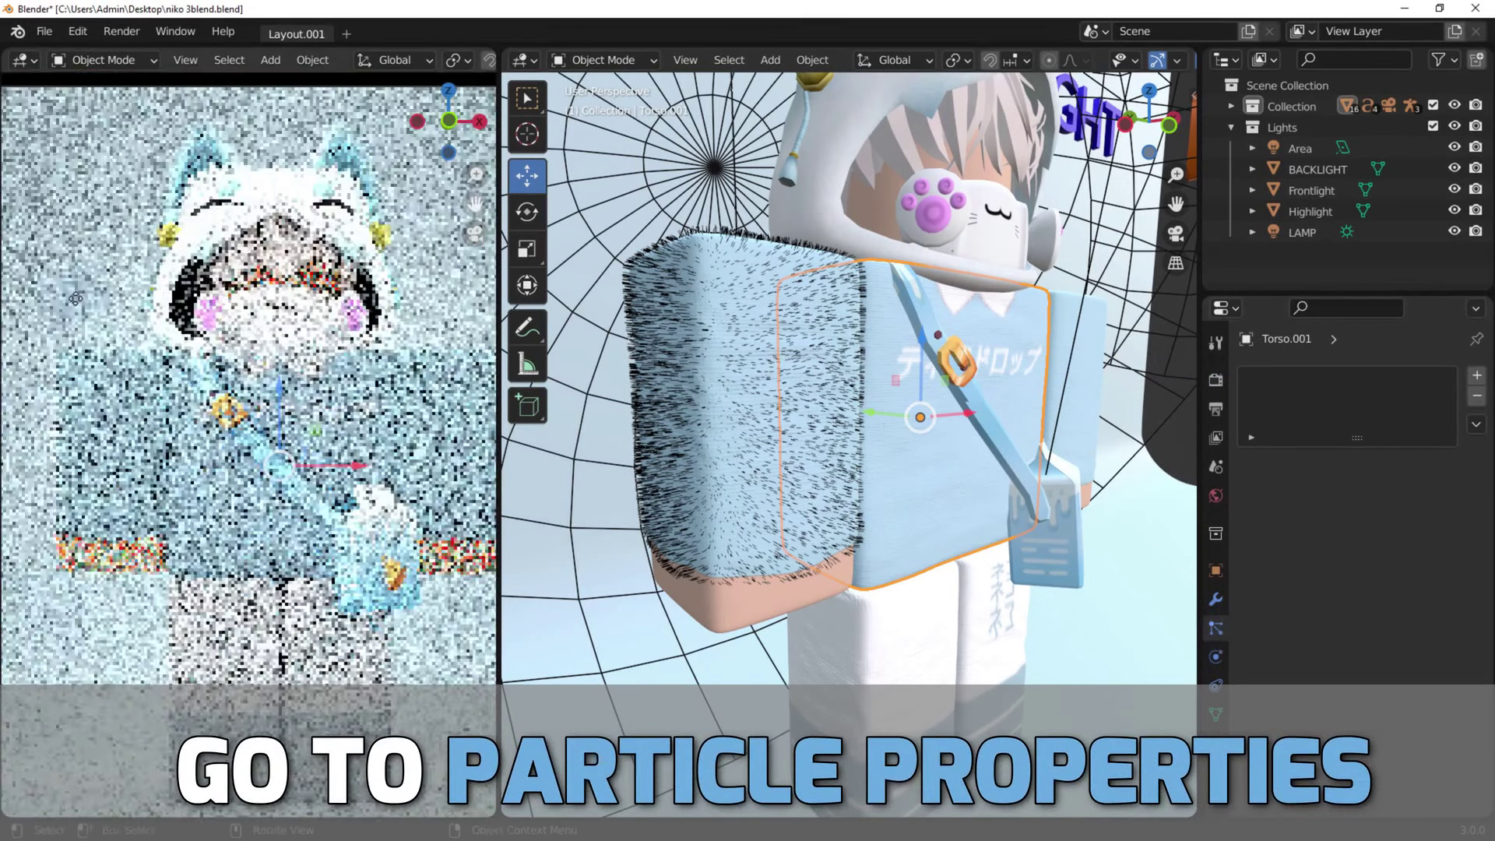
left_click(1476, 375)
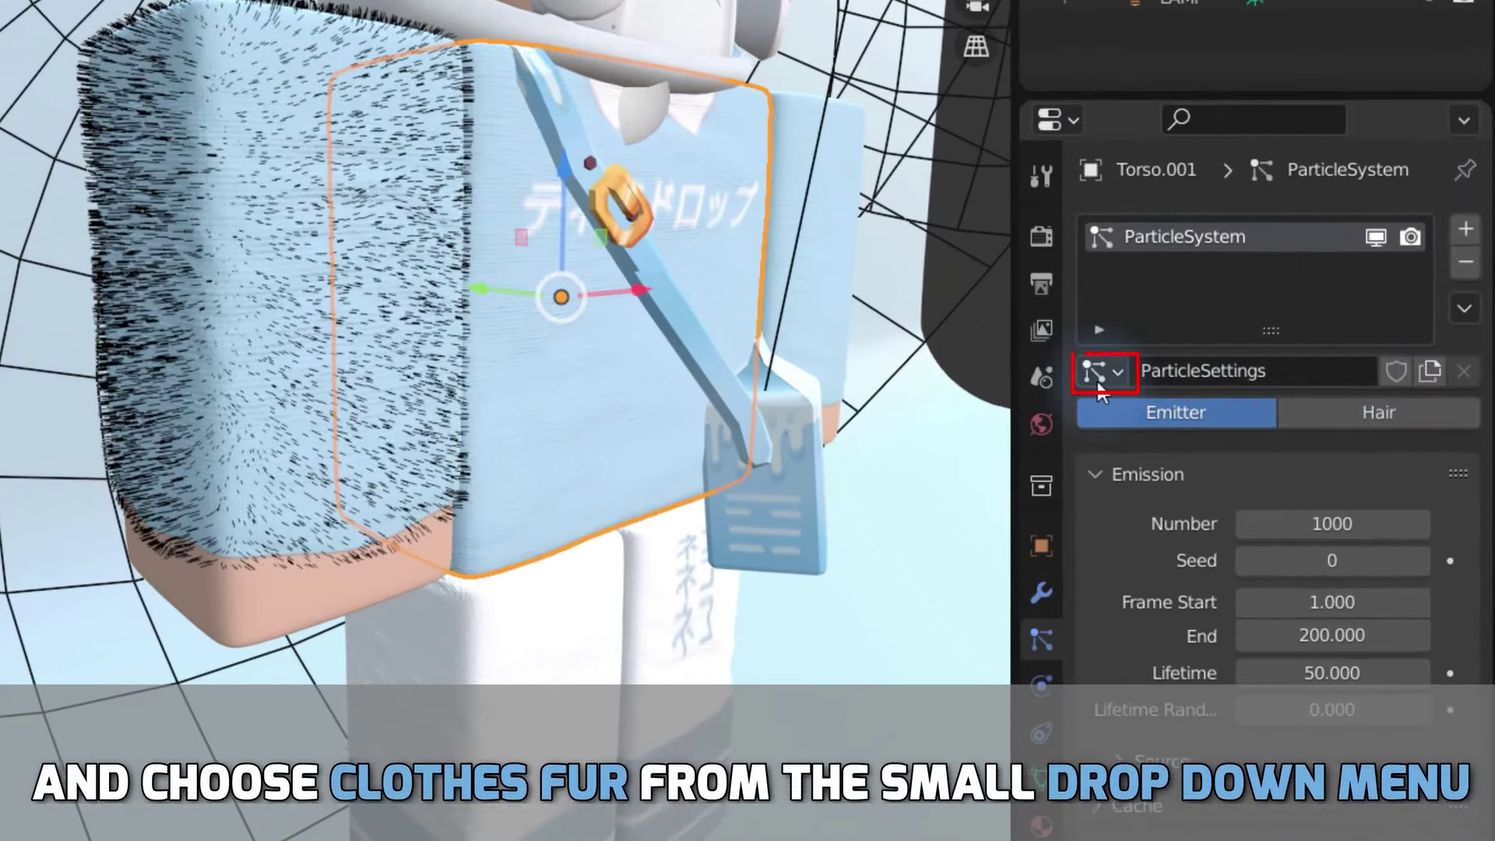
left_click(1096, 374)
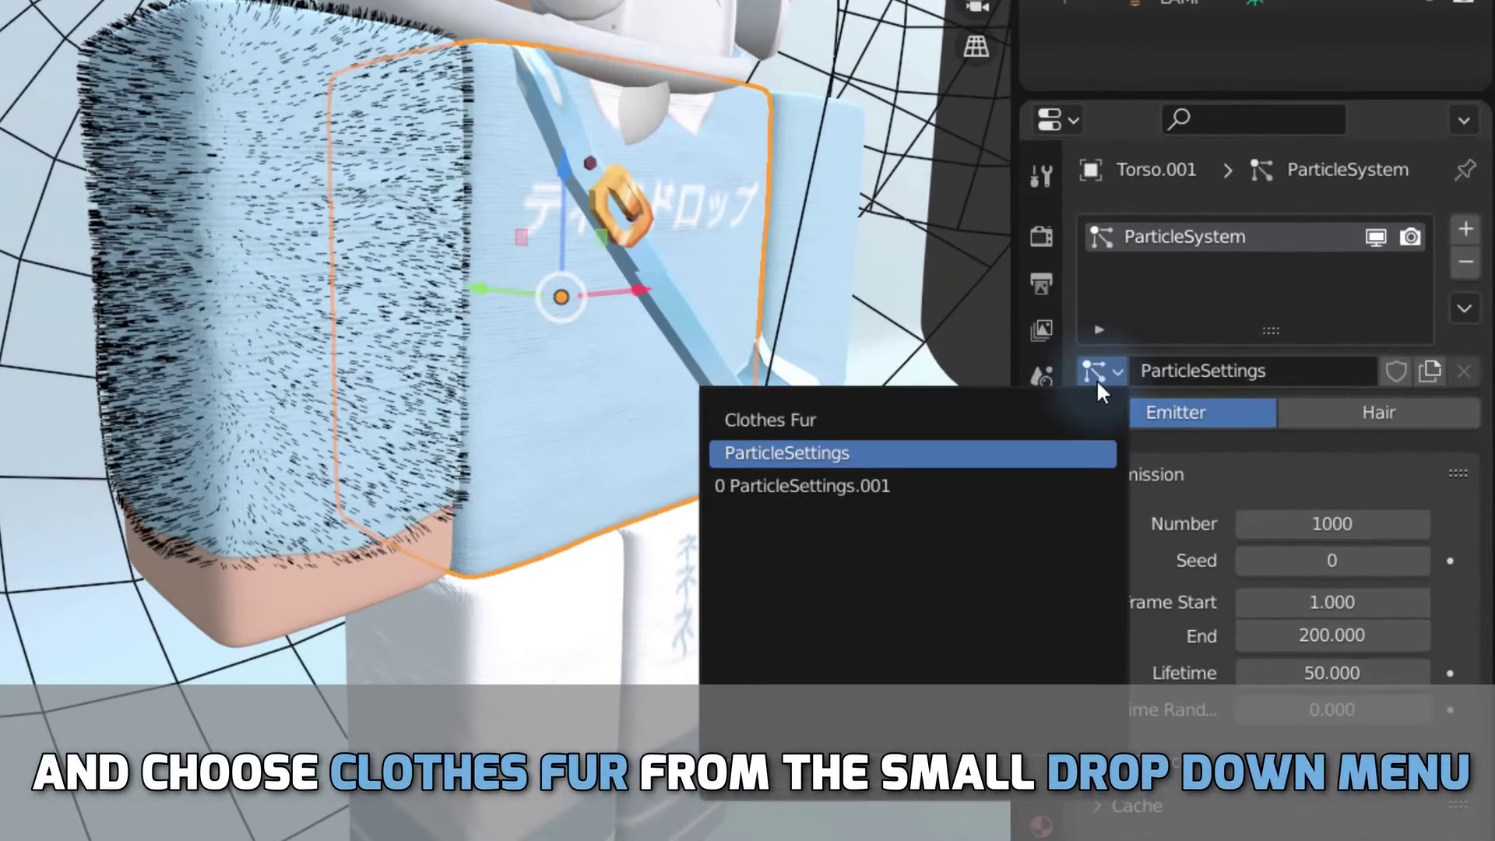
left_click(774, 421)
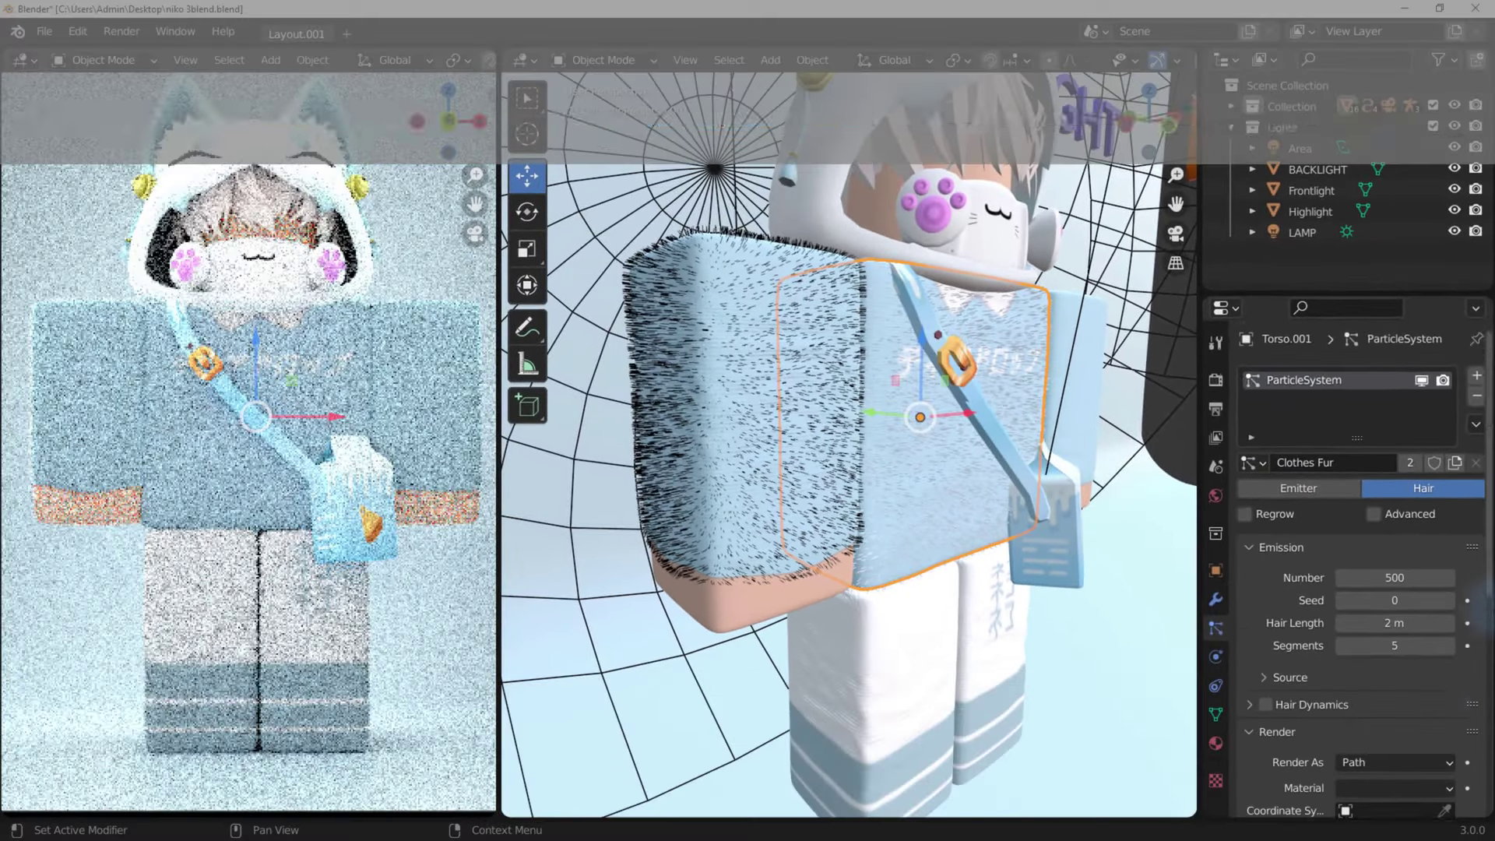
scroll(1479, 592, "down", 5)
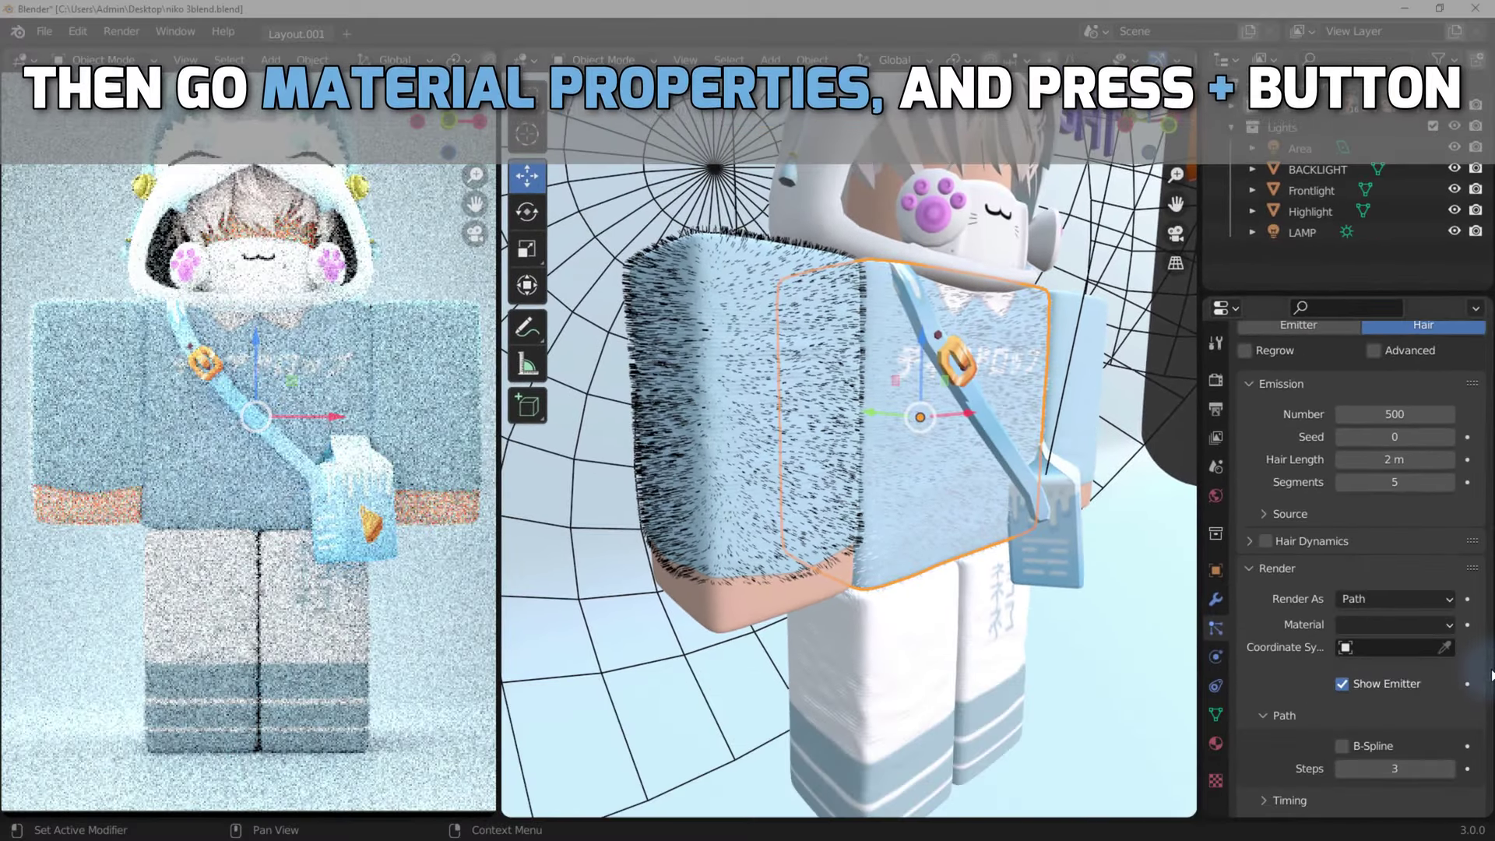
Add a second material slot on the torso and assign it 'fur color'.
left_click(1216, 745)
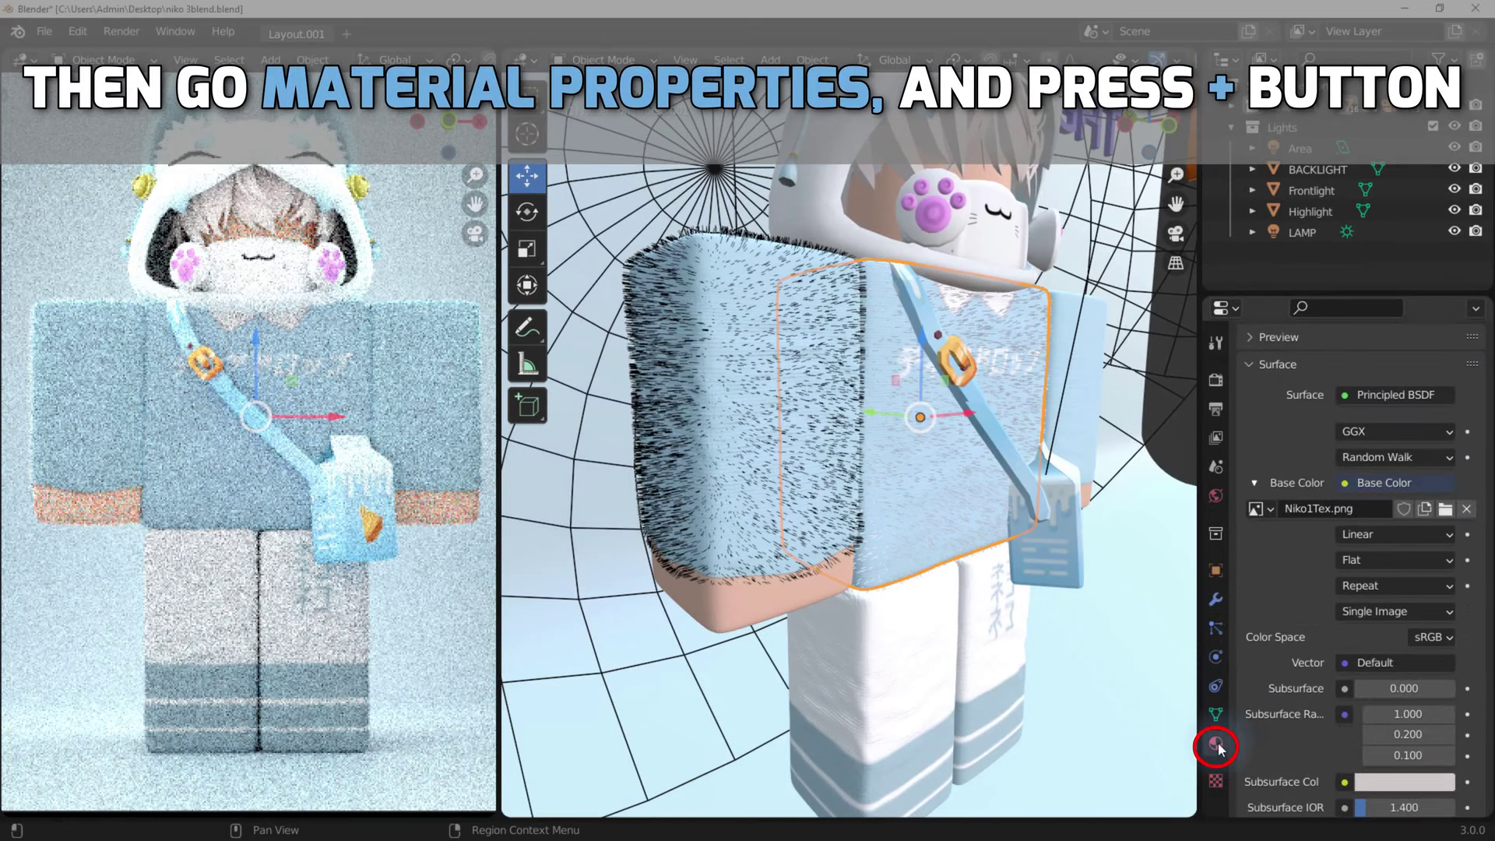
scroll(1354, 545, "up", 5)
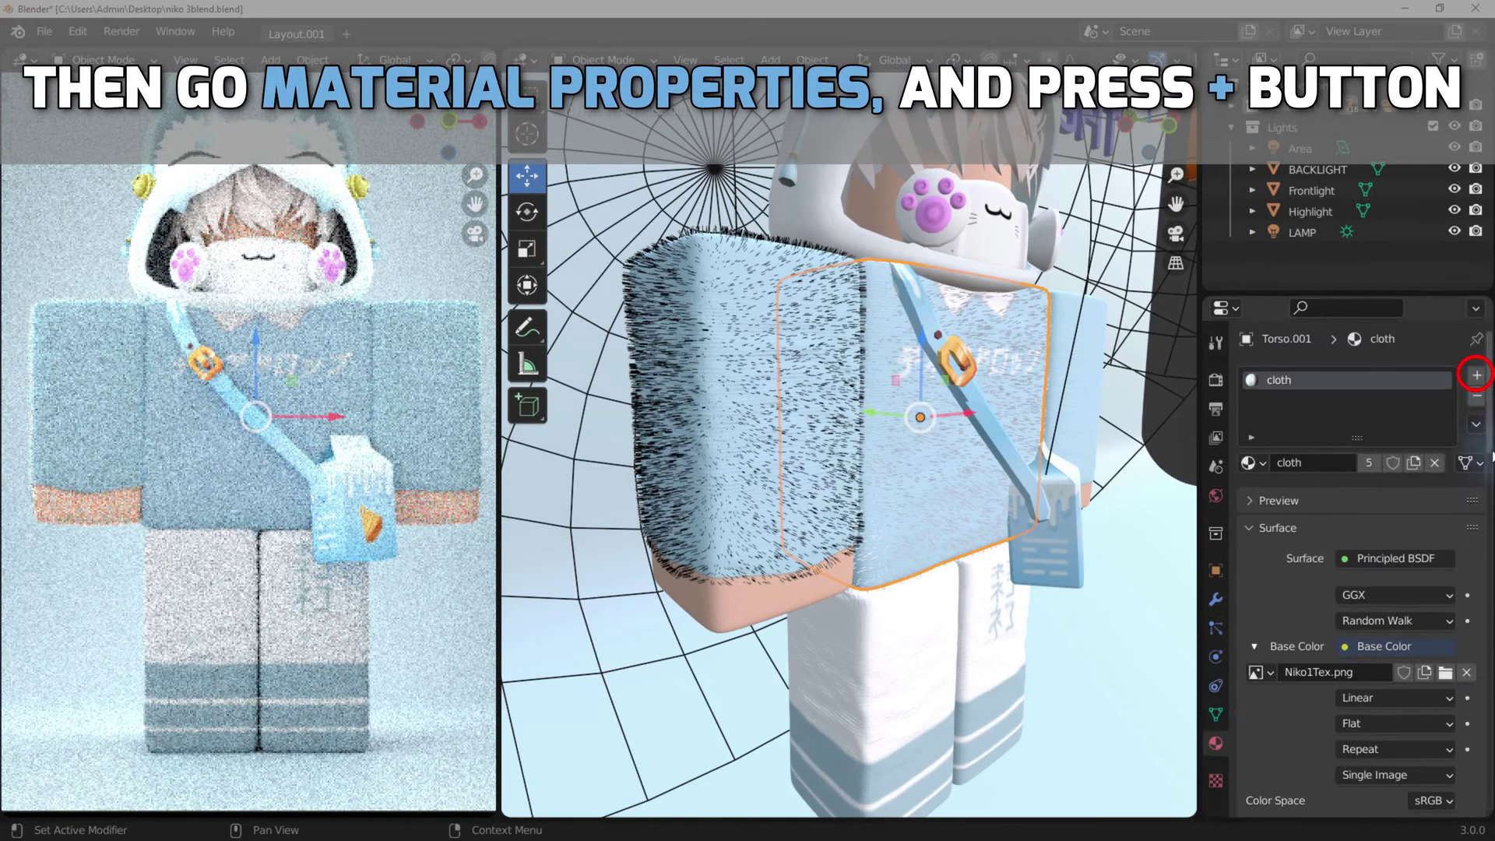
left_click(1476, 376)
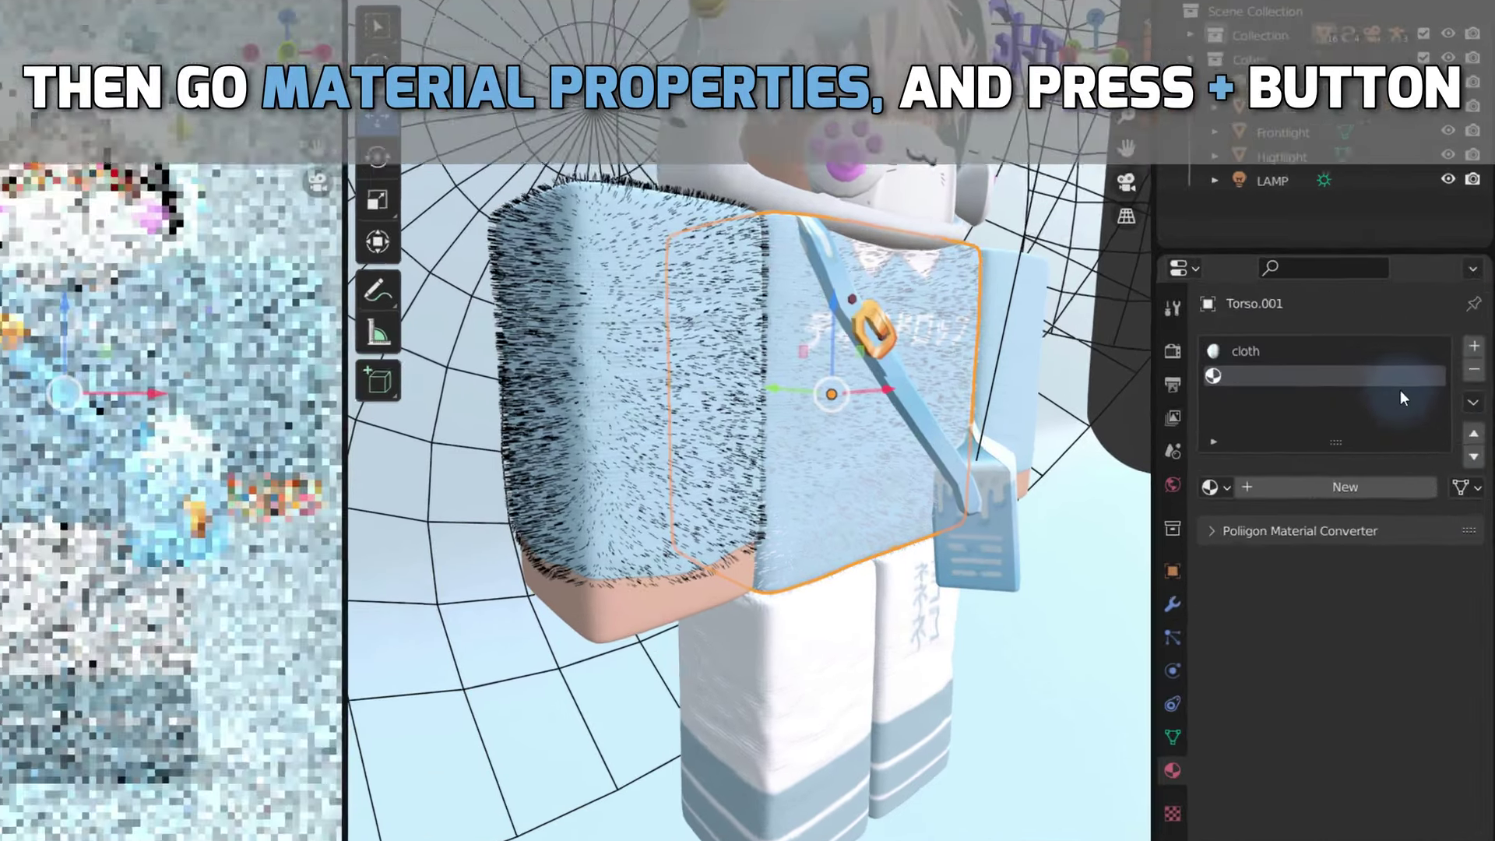
left_click(1250, 499)
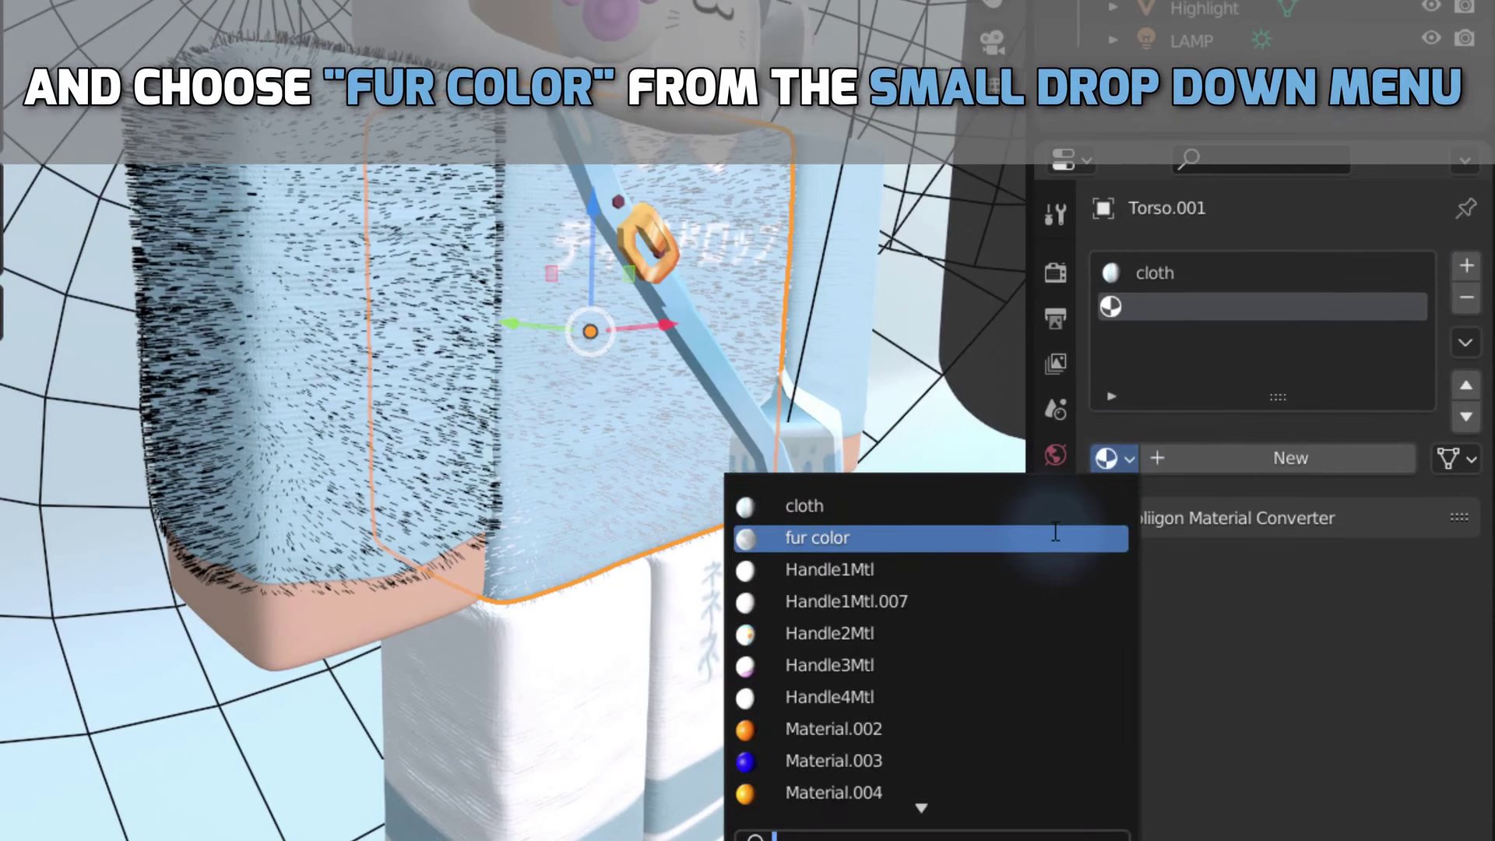
key("Return")
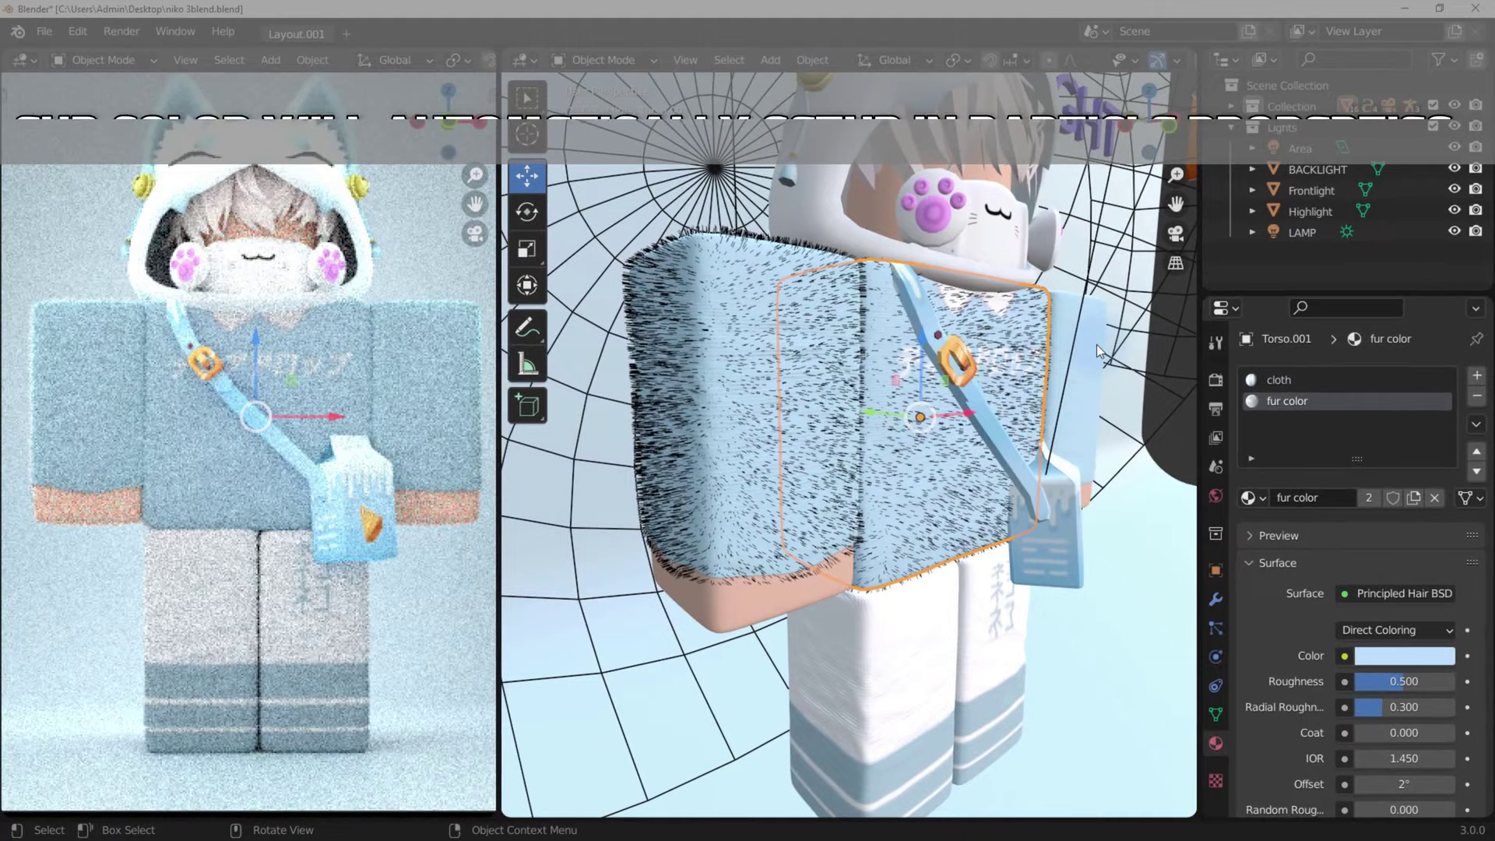
middle_click_drag(1148, 235, 1006, 342)
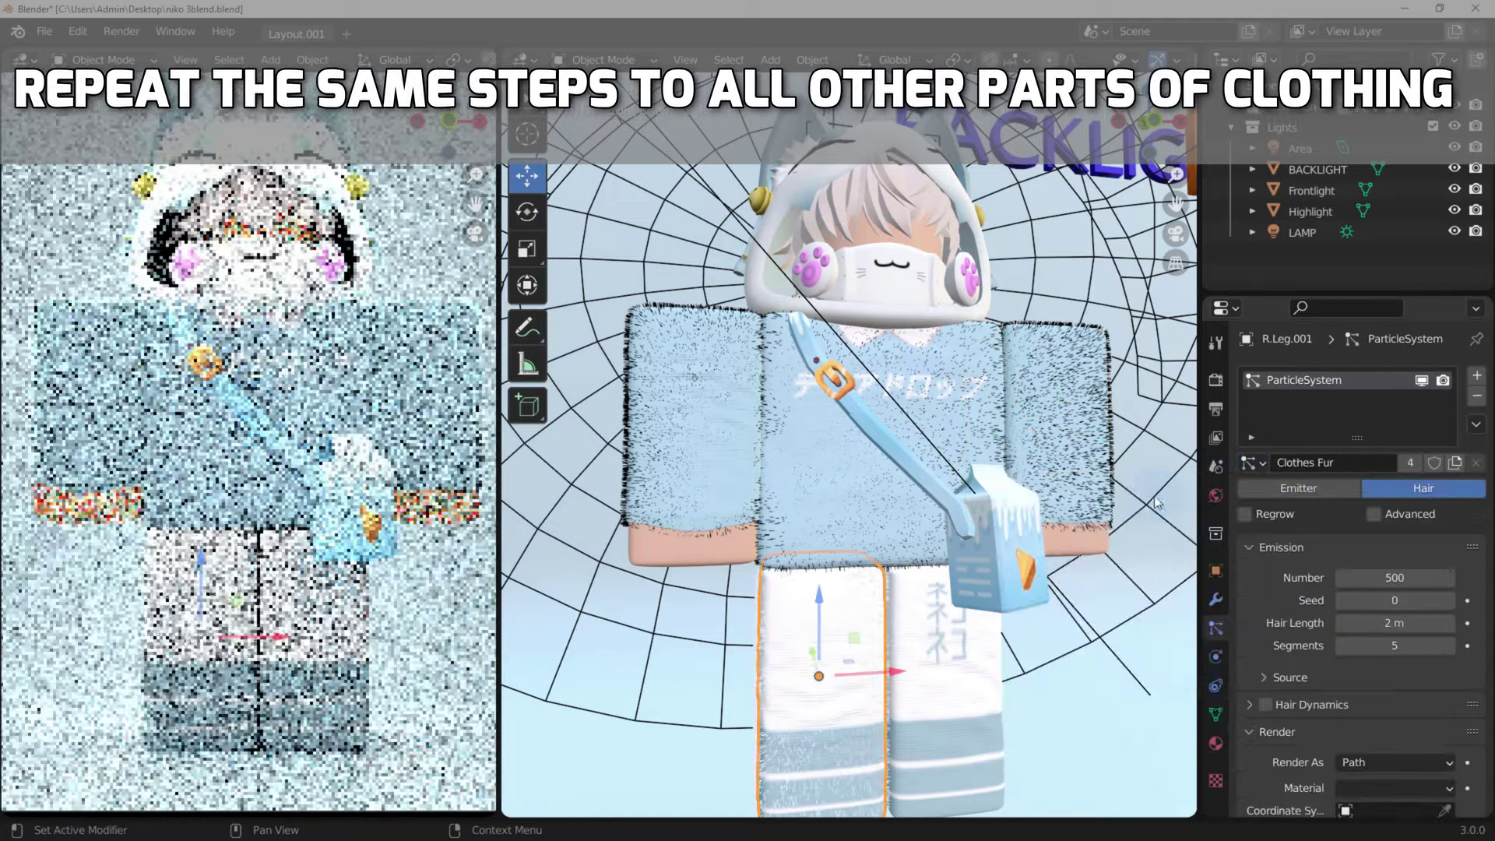
Assign the fur color material to the left leg's new material slot and check its material list.
type("fur color")
key("Return")
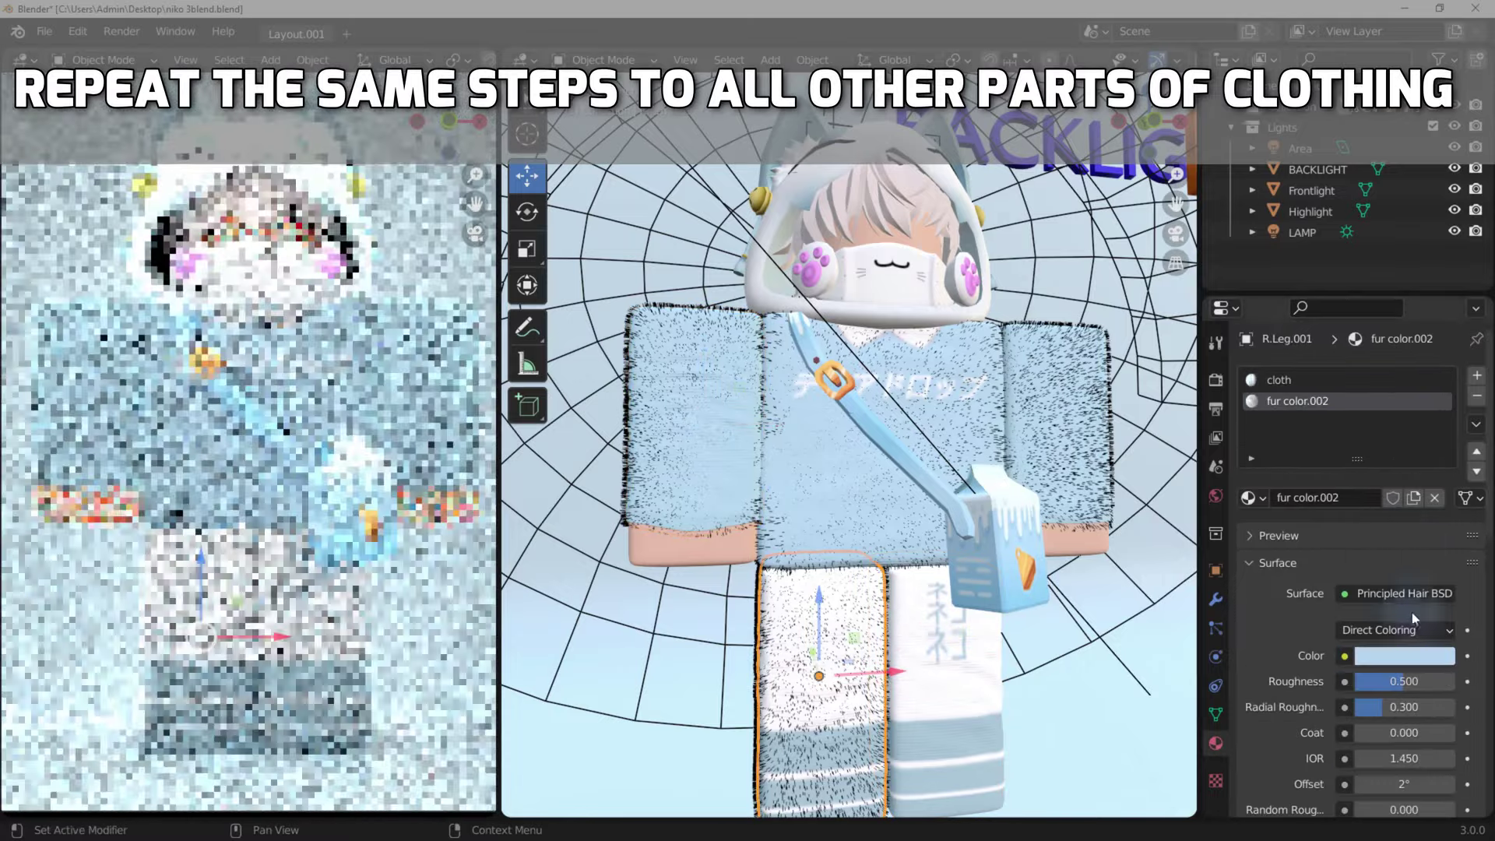
left_click(1254, 463)
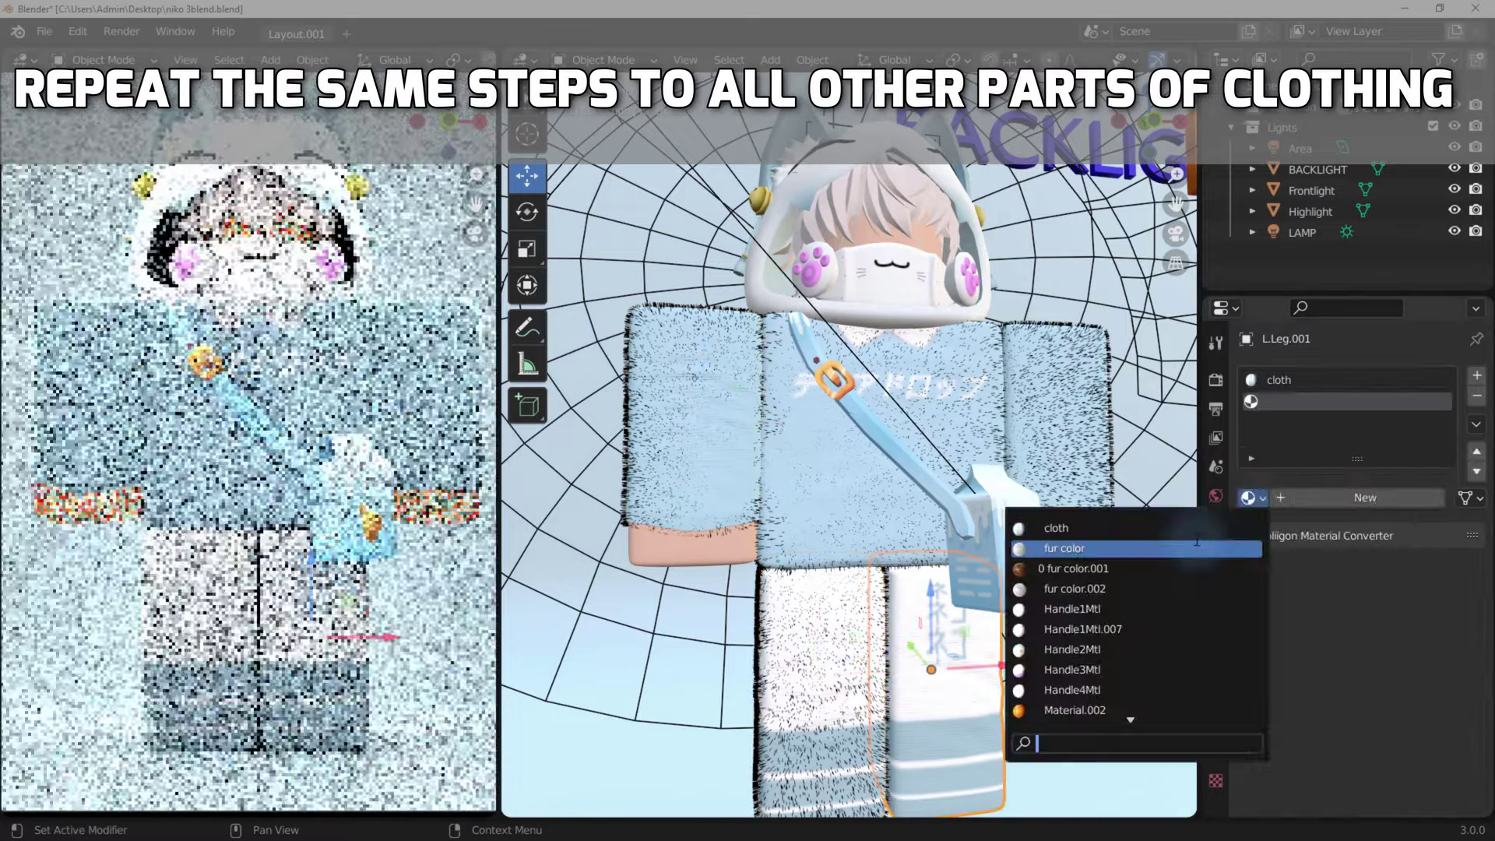
left_click(1477, 395)
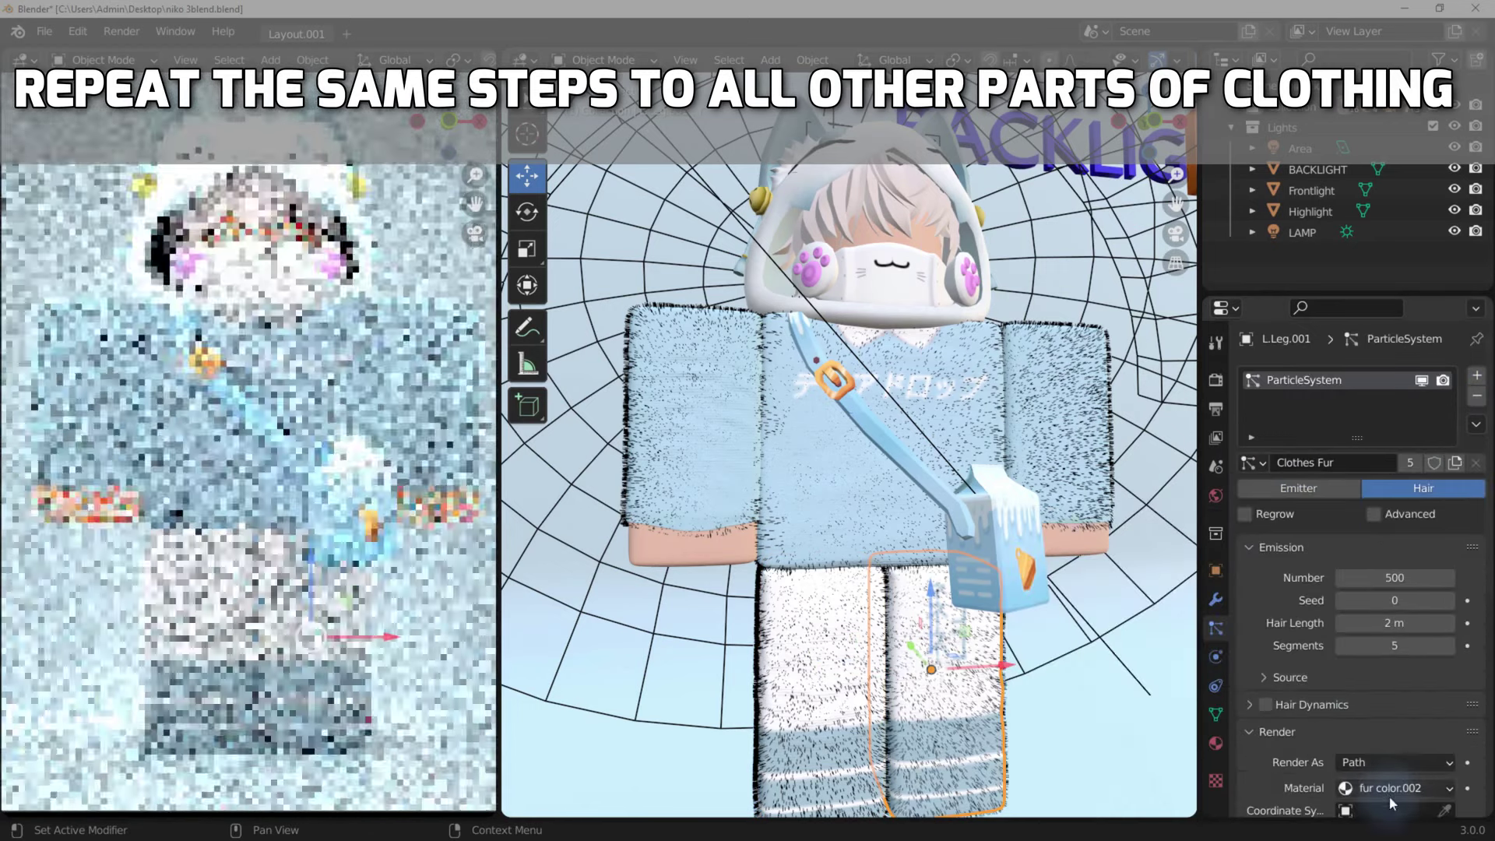
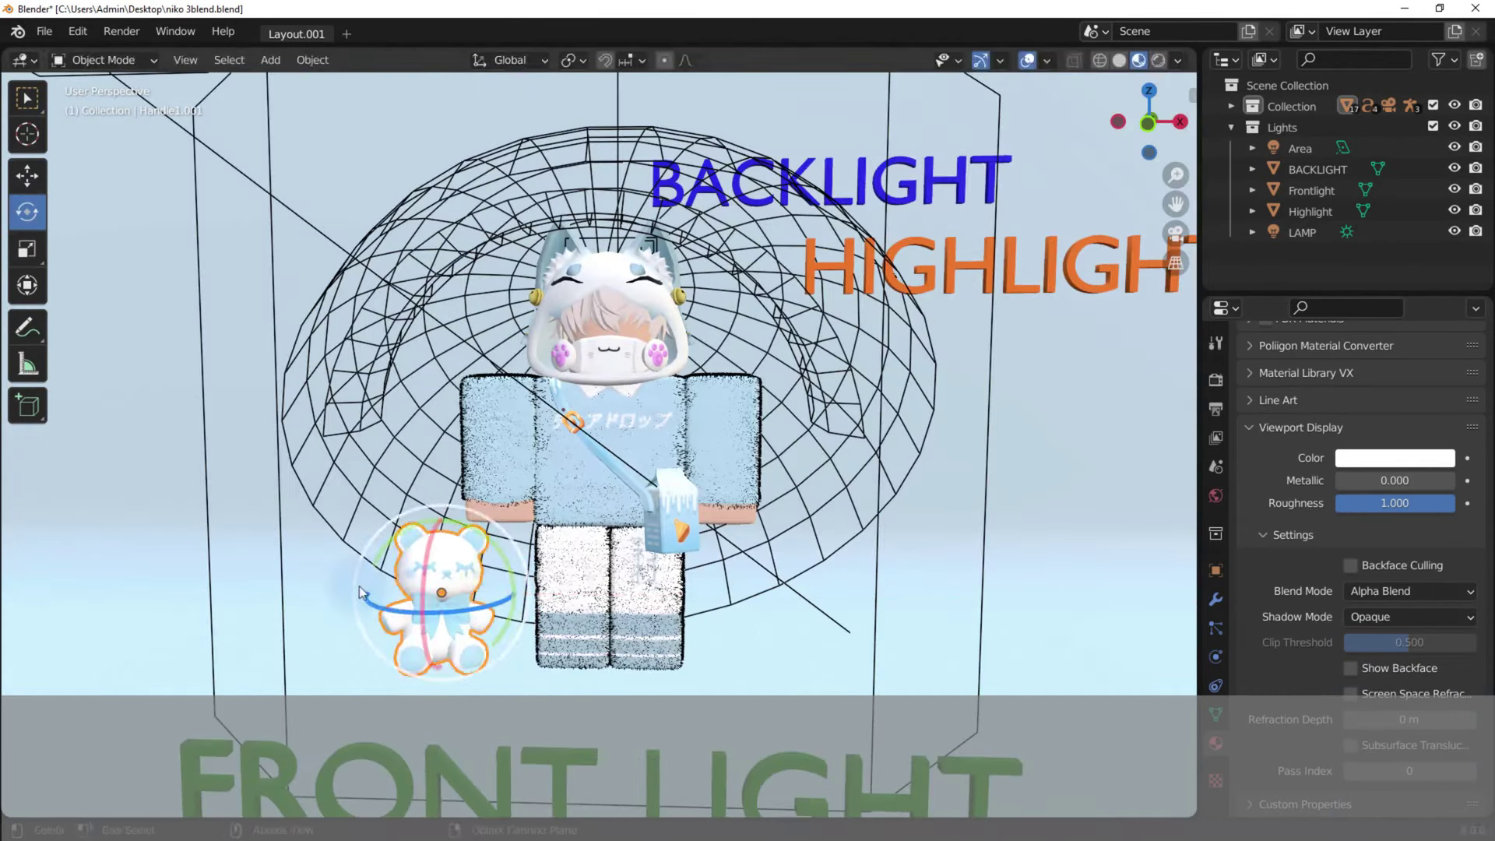
Lower the teddy bear slightly, then view the scene through the camera in rendered shading.
left_click_drag(485, 513, 437, 526)
left_click(436, 525)
key("KP_0")
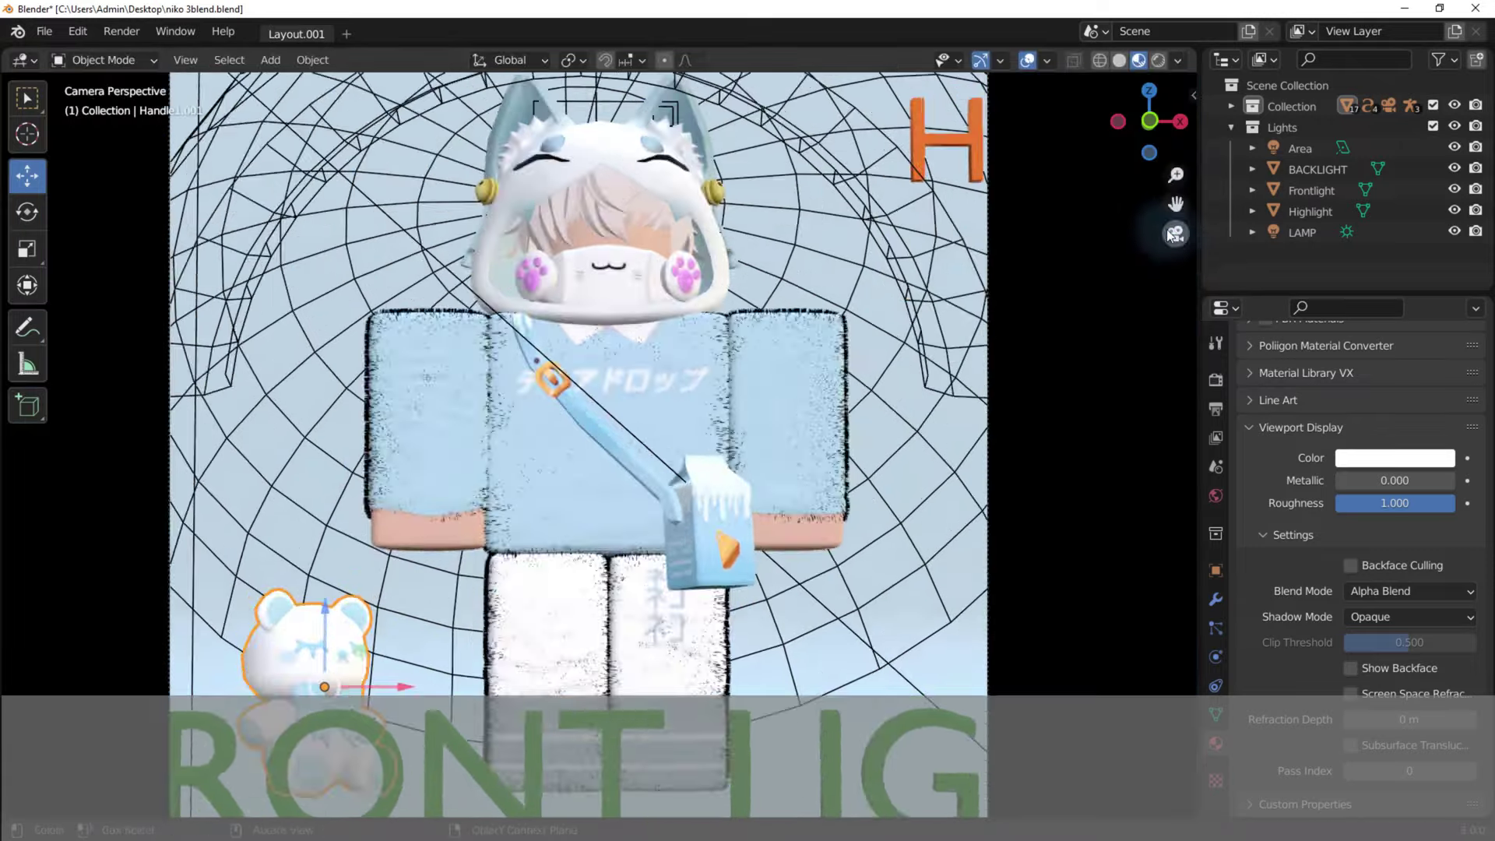
key("z")
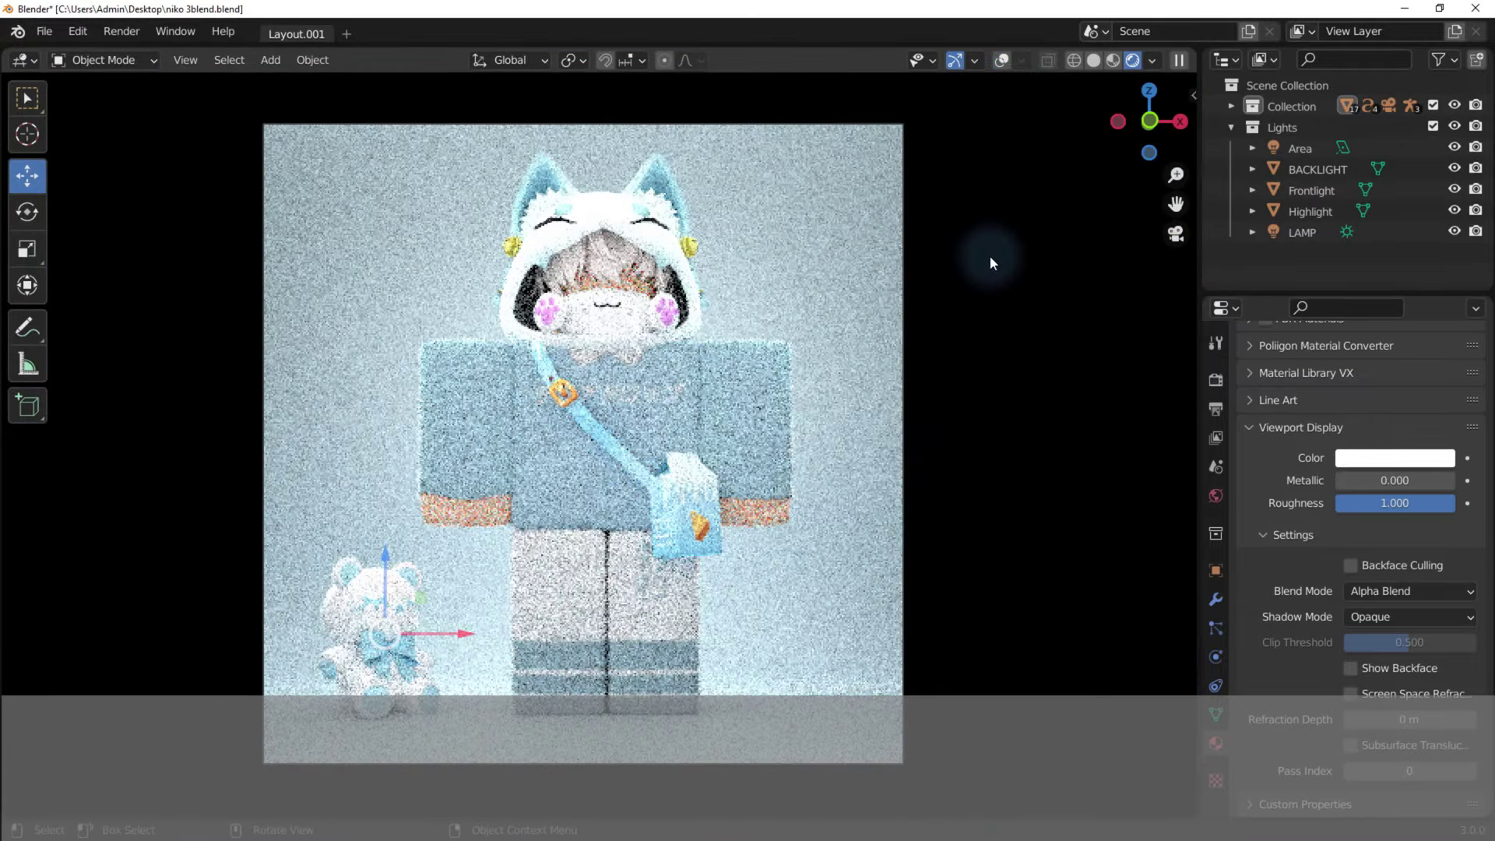
left_click(1114, 59)
left_click(27, 211)
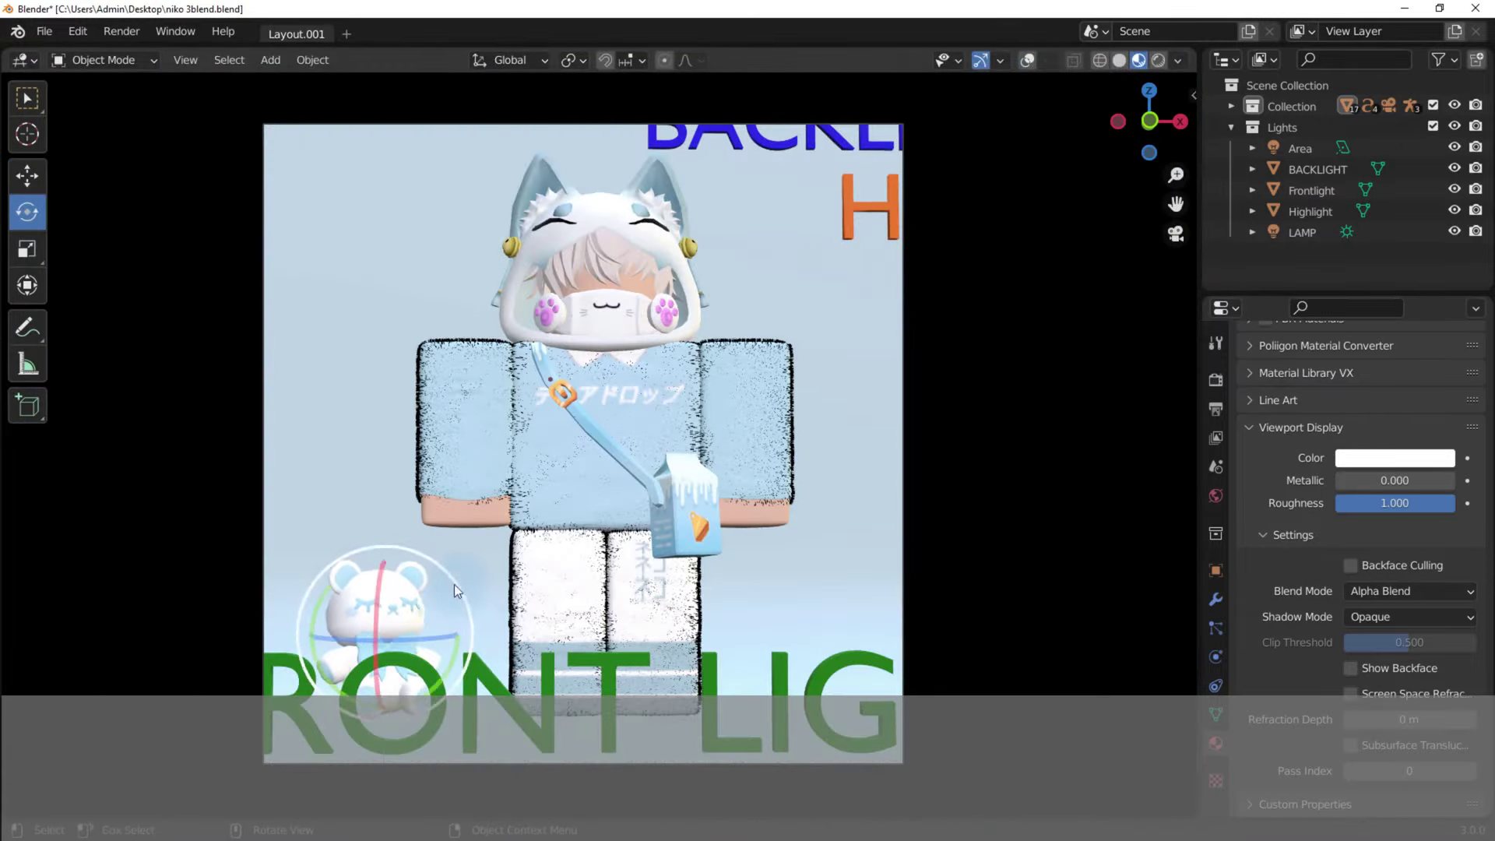
left_click(28, 175)
left_click(1158, 60)
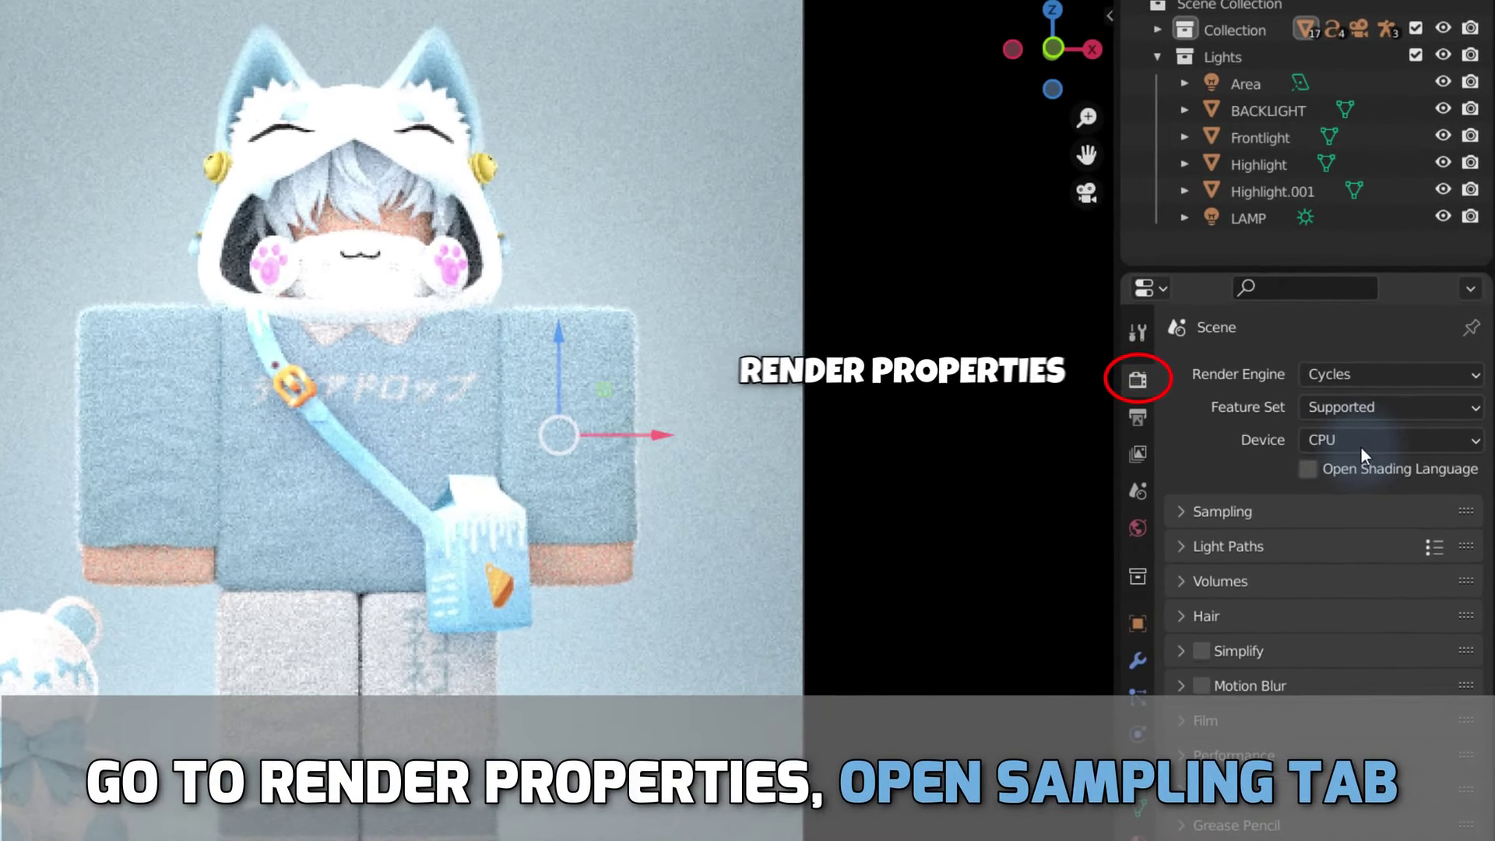
Set Max Samples to 150 and enable OpenImageDenoise with Albedo and Normal passes, Accurate prefilter.
left_click(1226, 505)
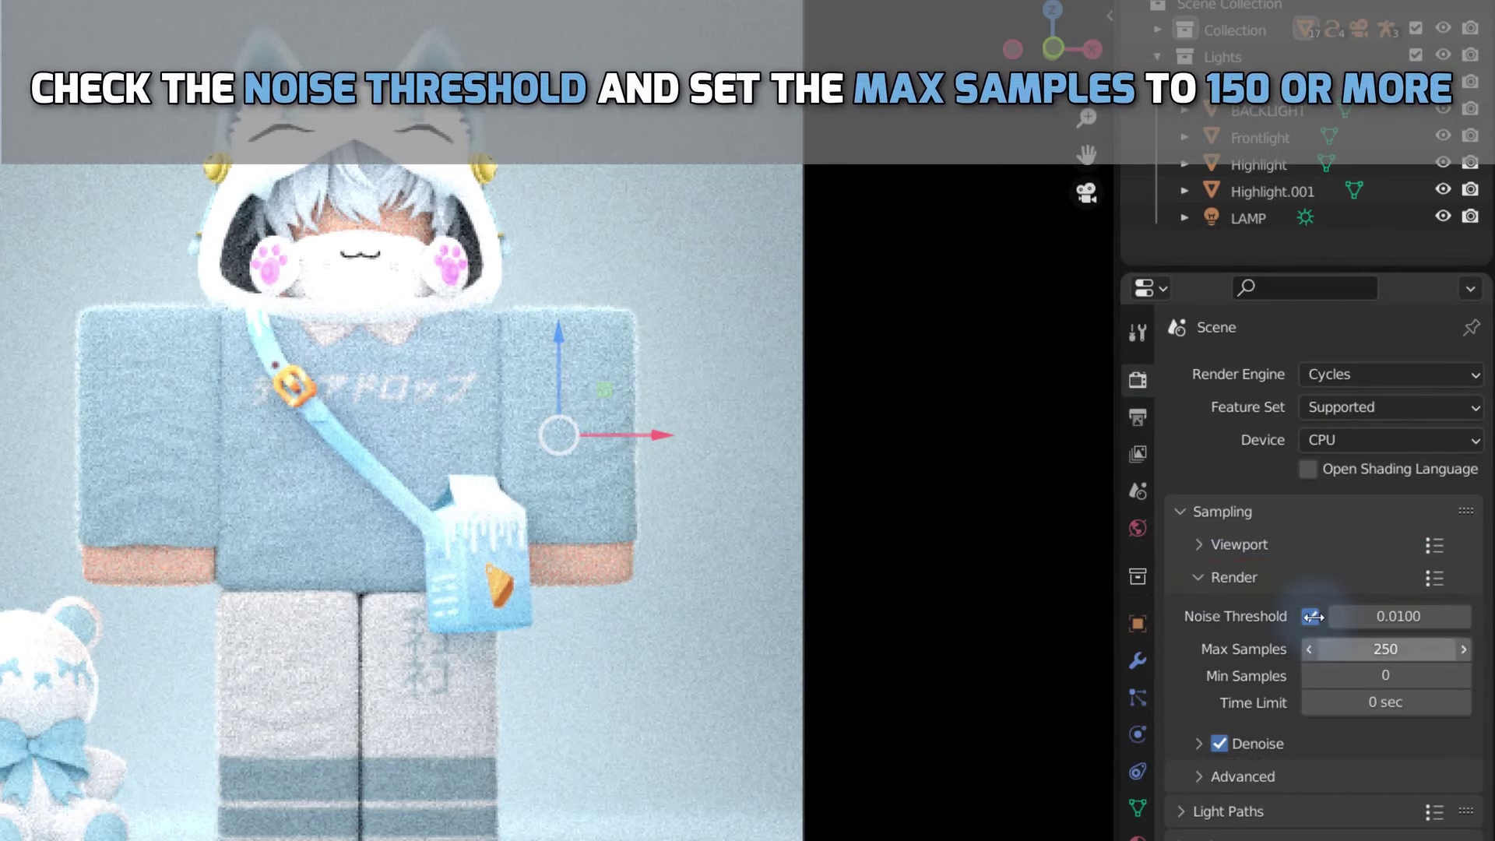
type("150")
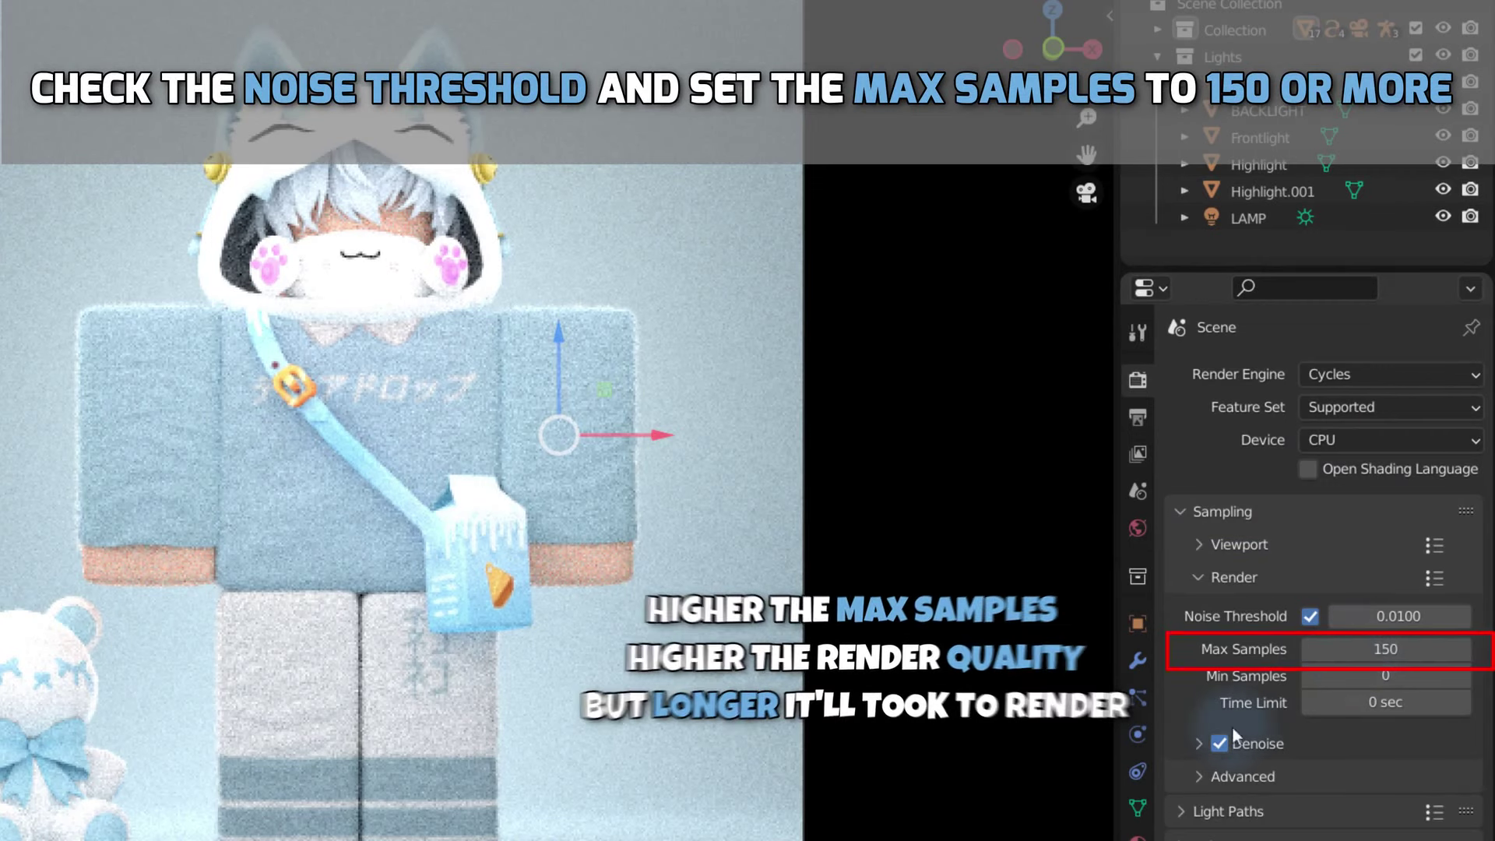
left_click(1198, 743)
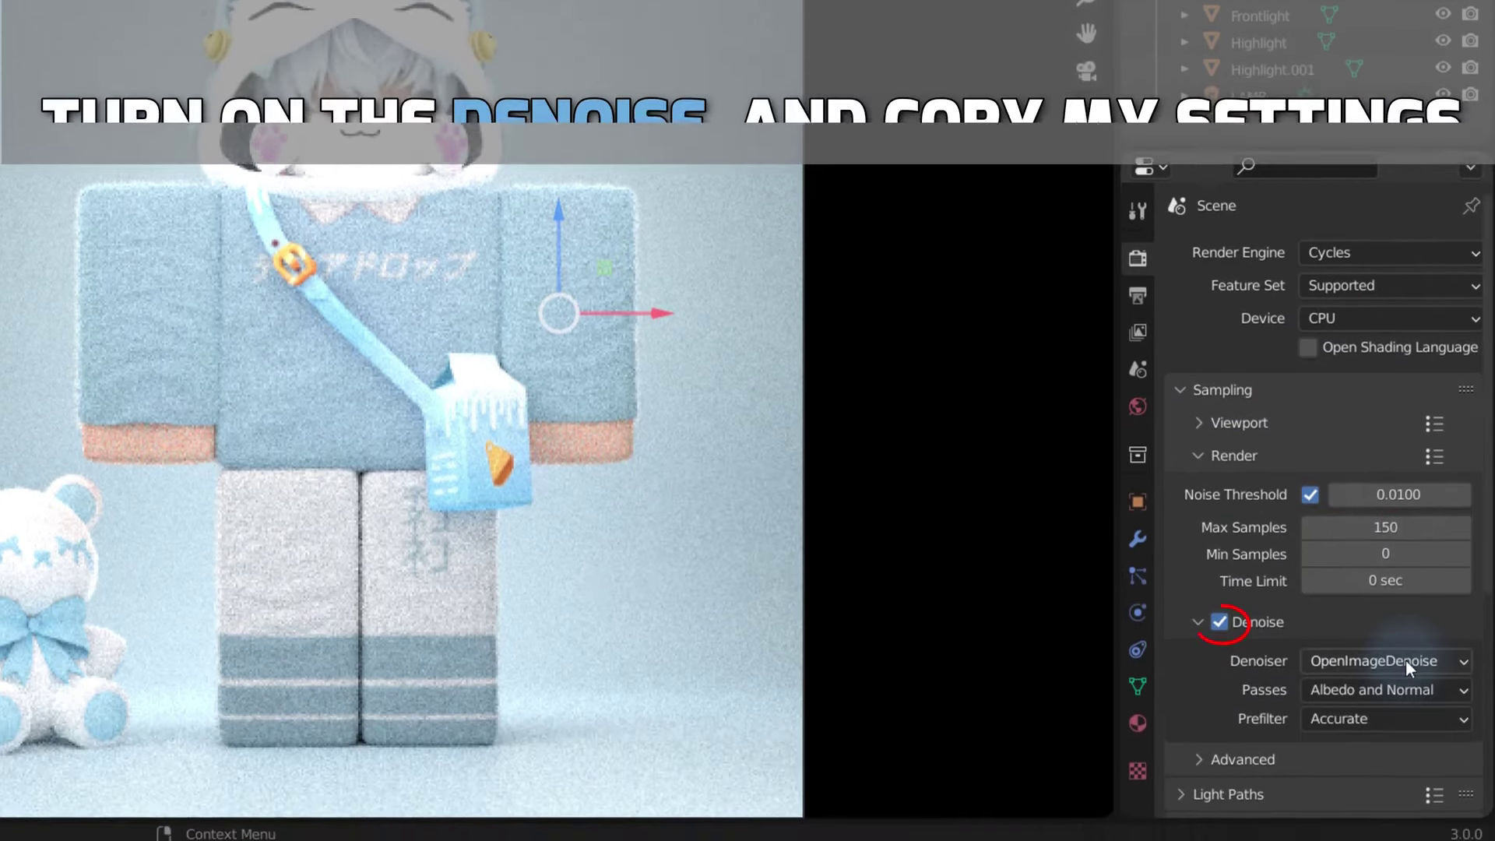
left_click(1405, 660)
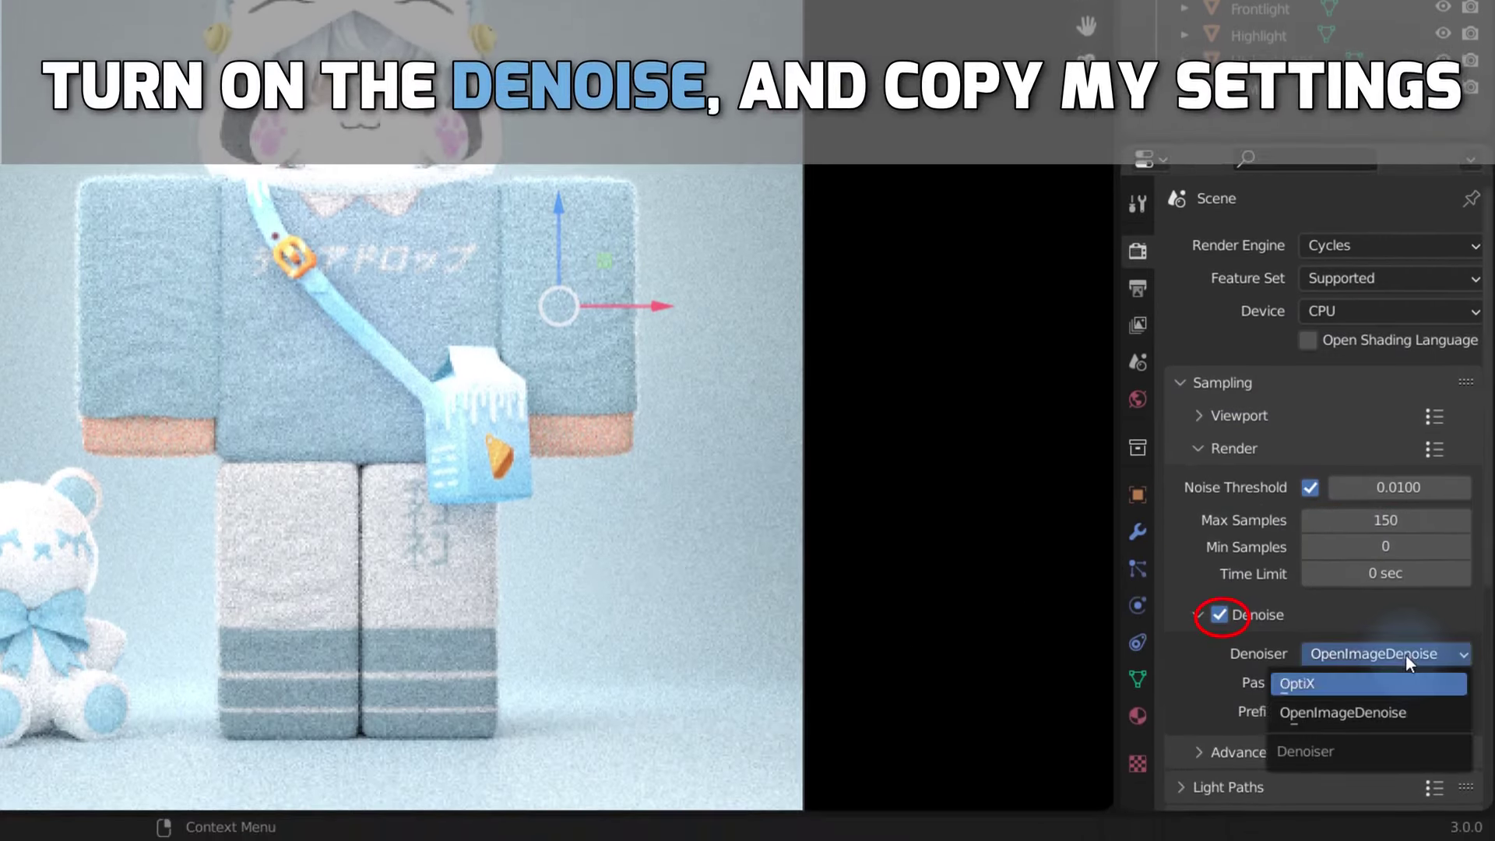
left_click(1366, 716)
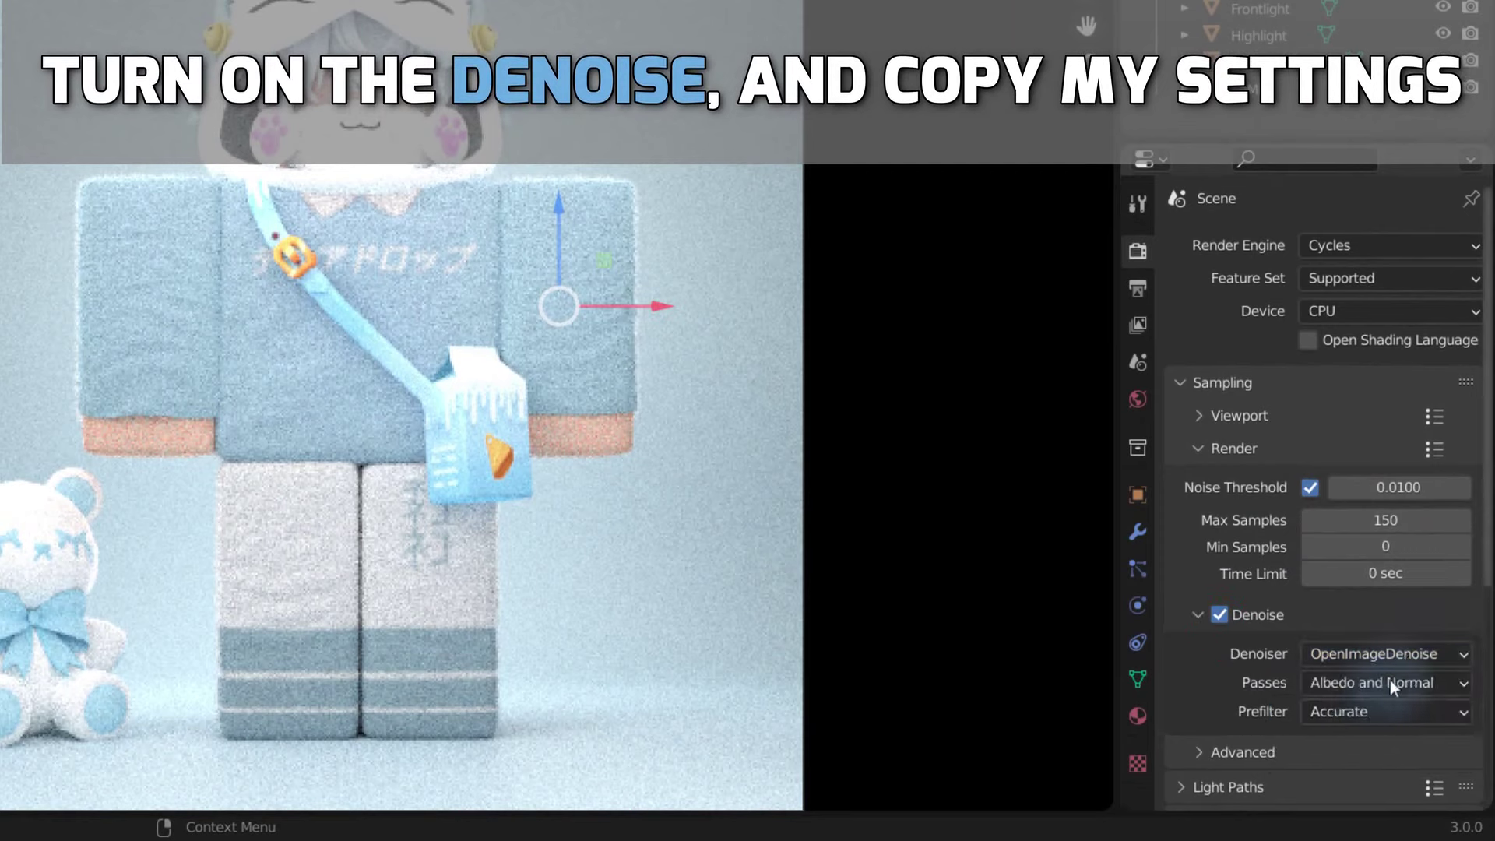
scroll(1485, 646, "down", 5)
left_click(1404, 472)
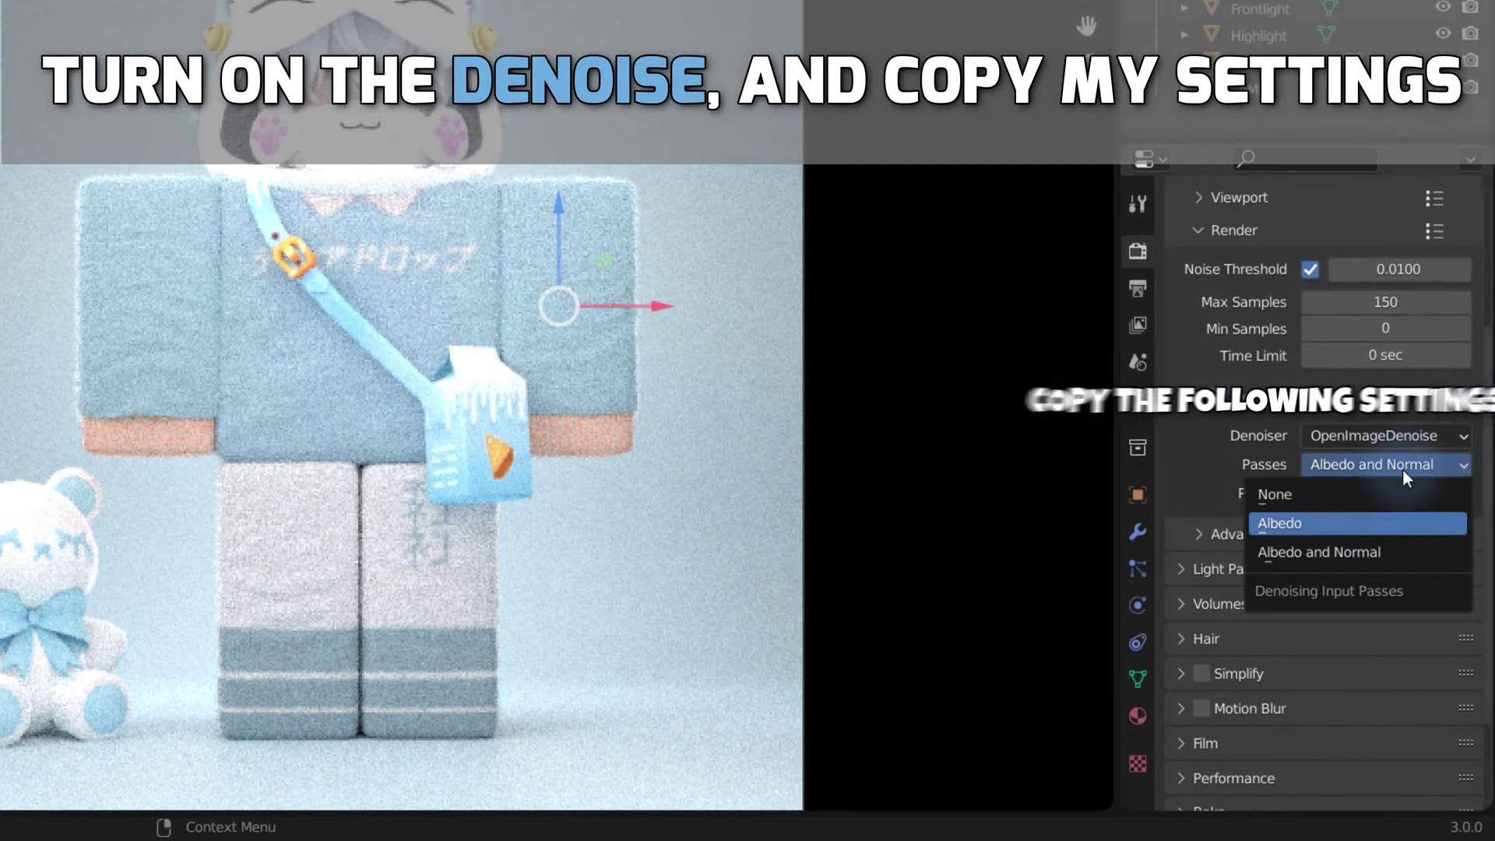
left_click(1376, 557)
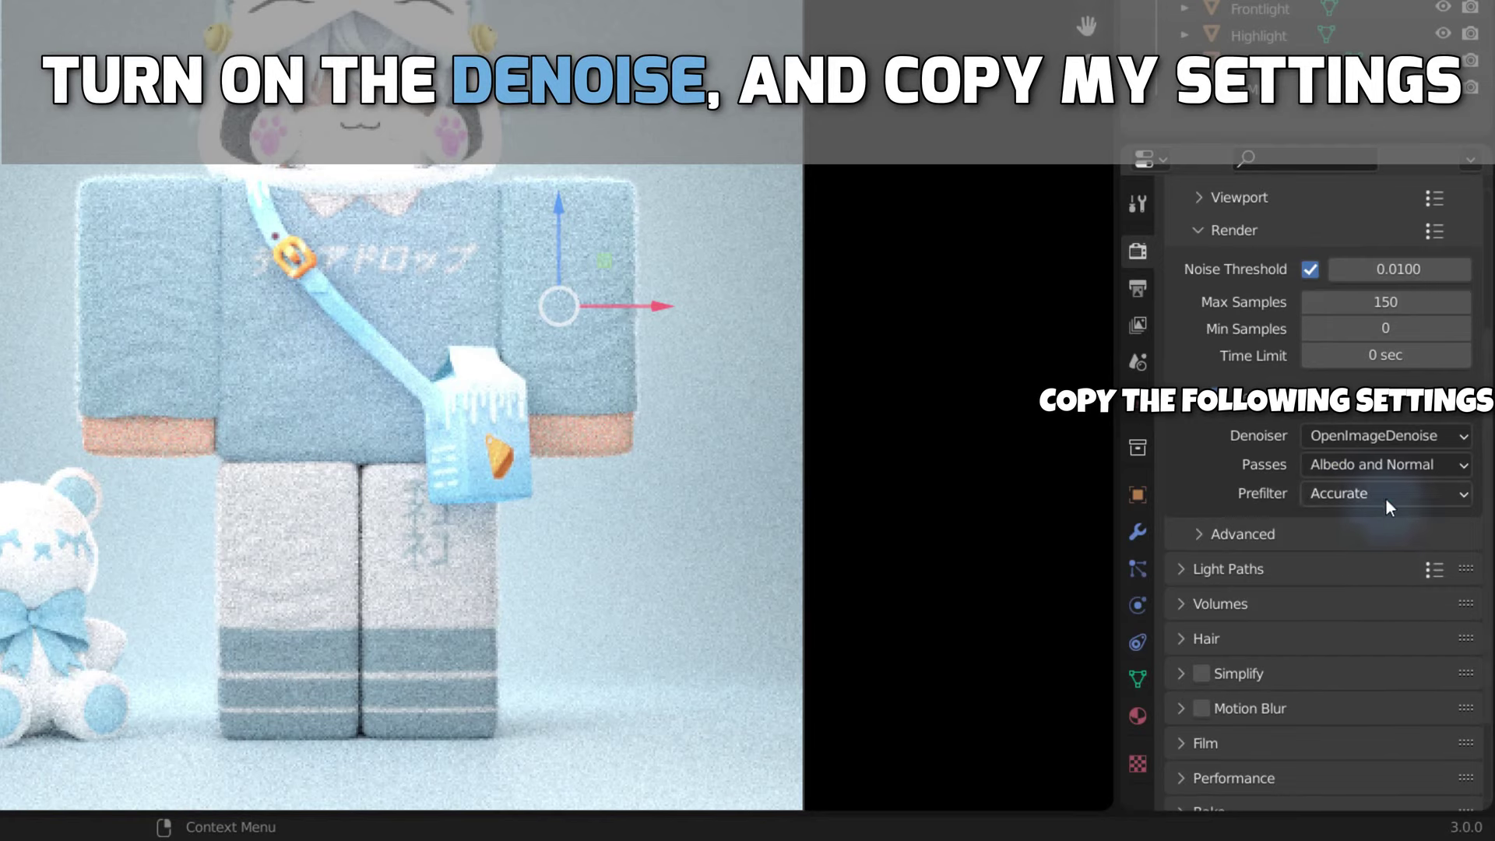
left_click(1385, 499)
left_click(1370, 581)
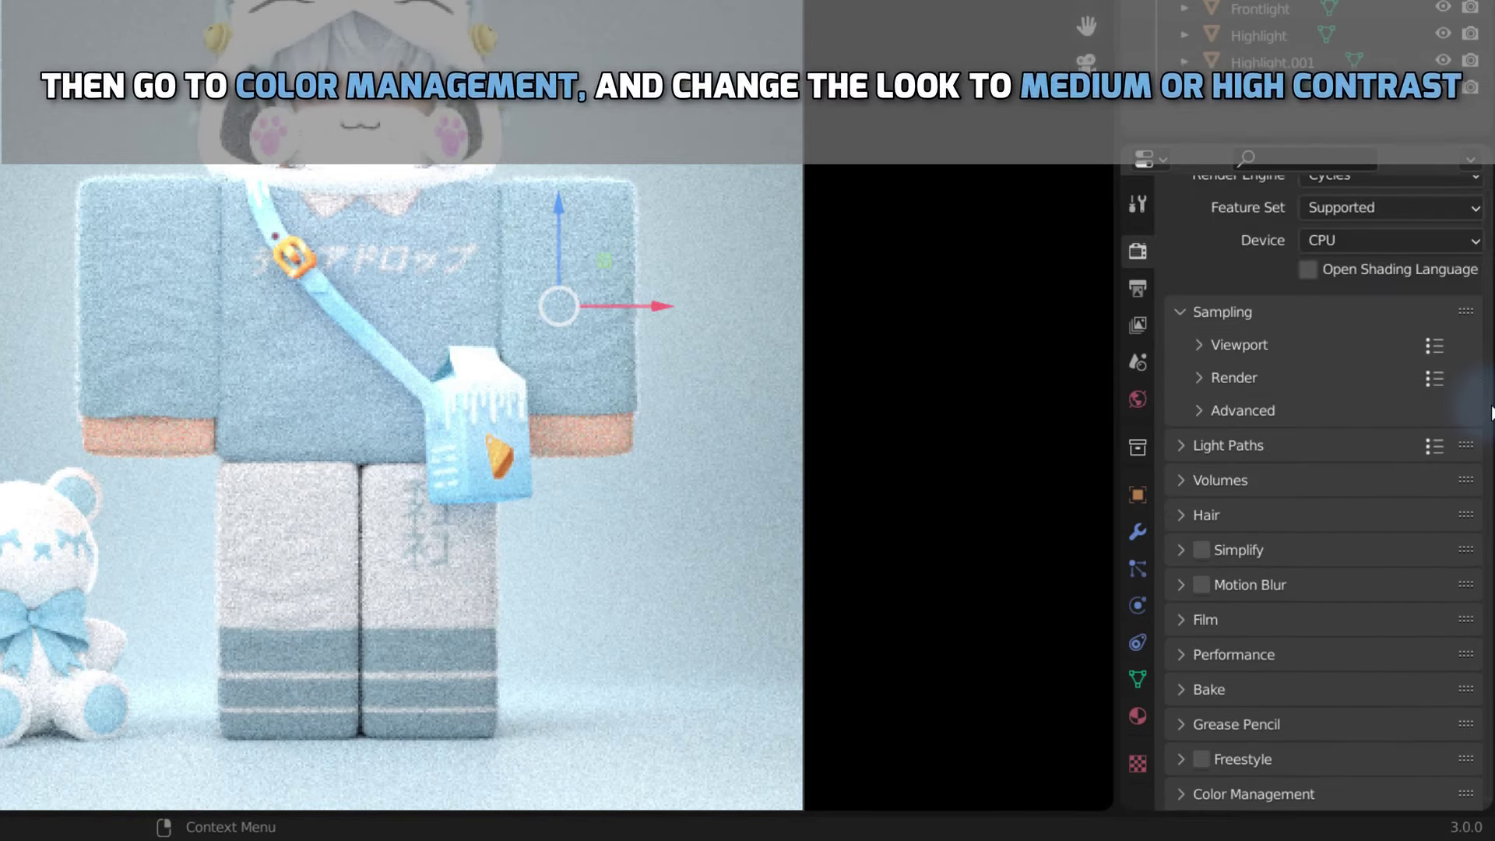
Set the Color Management look to Medium High Contrast.
left_click(1263, 792)
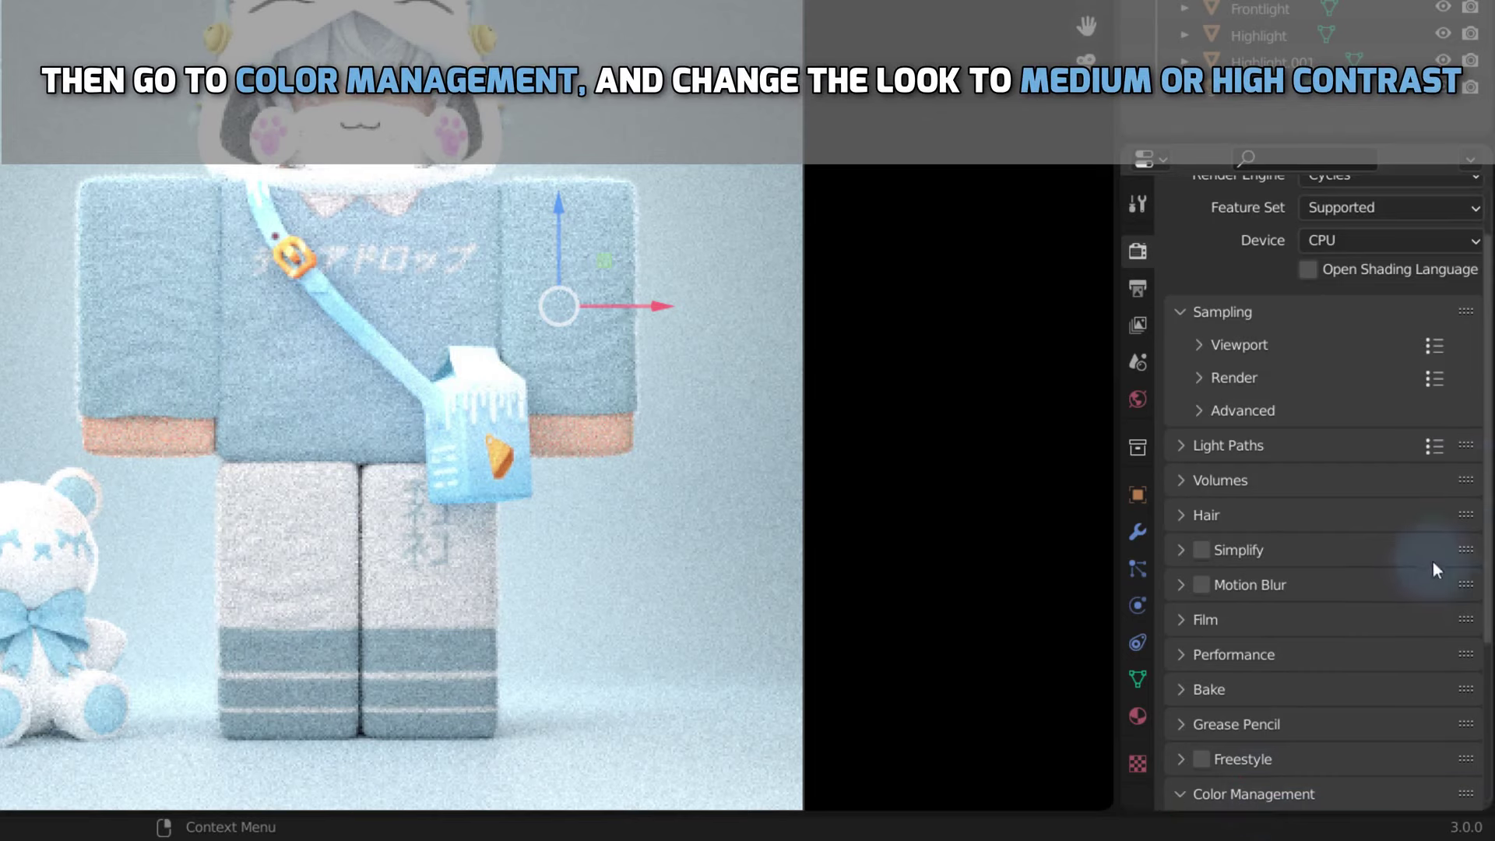
left_click(1424, 670)
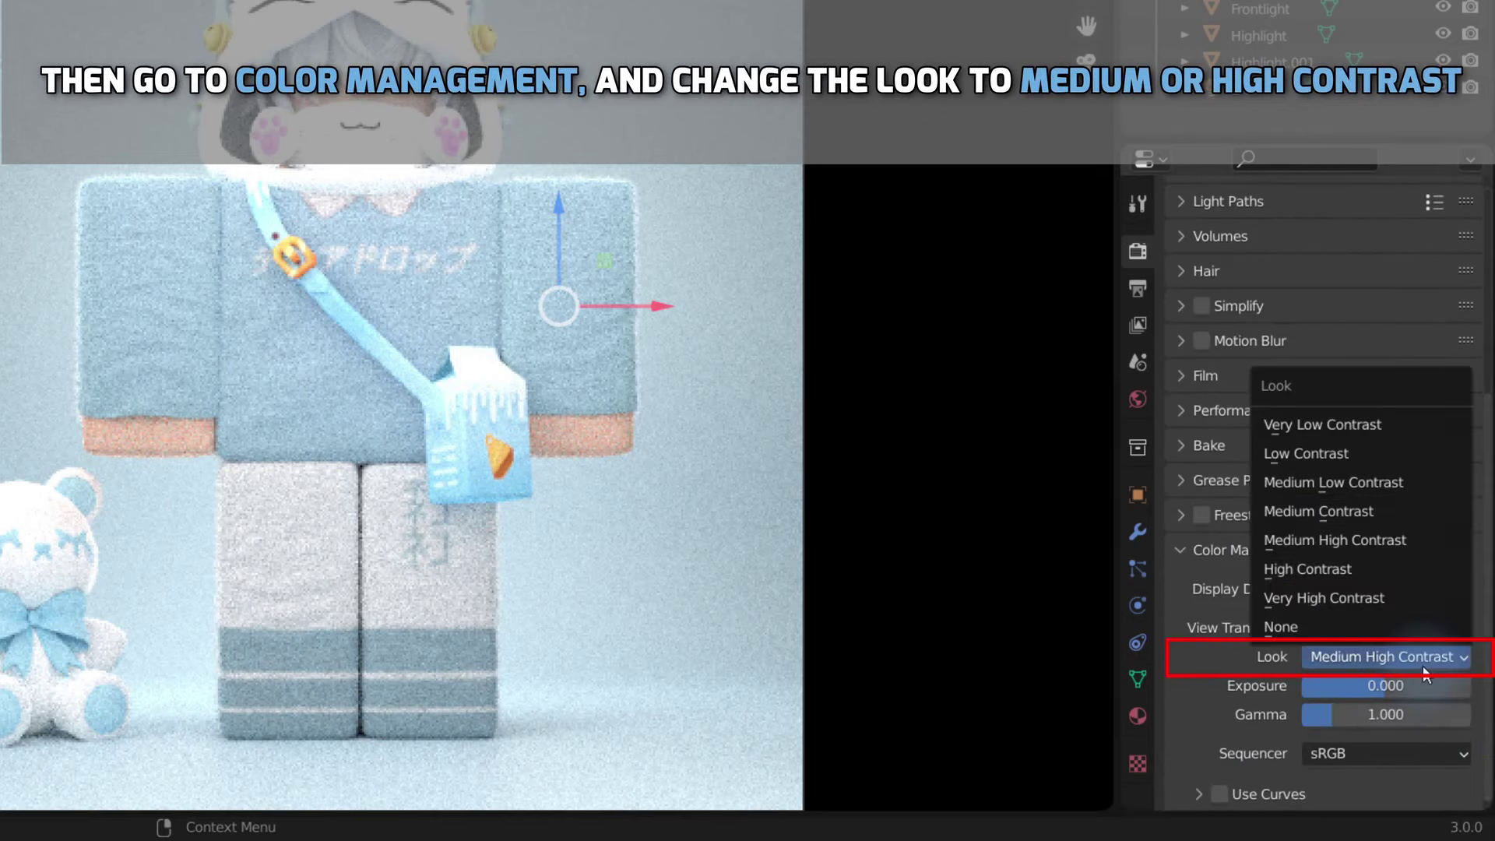
left_click(1358, 549)
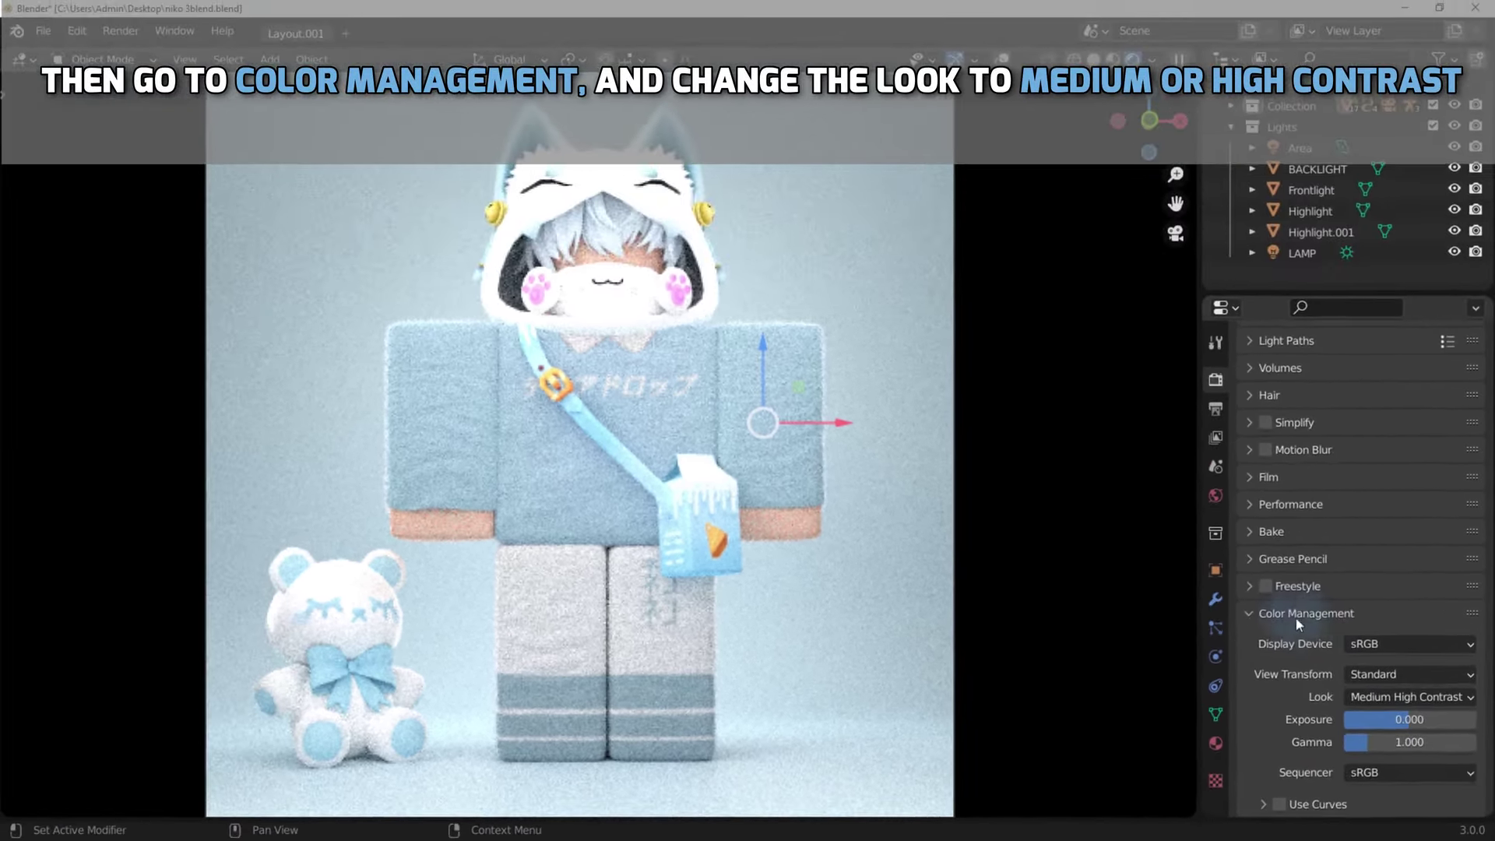
left_click(1252, 617)
scroll(1359, 545, "up", 2)
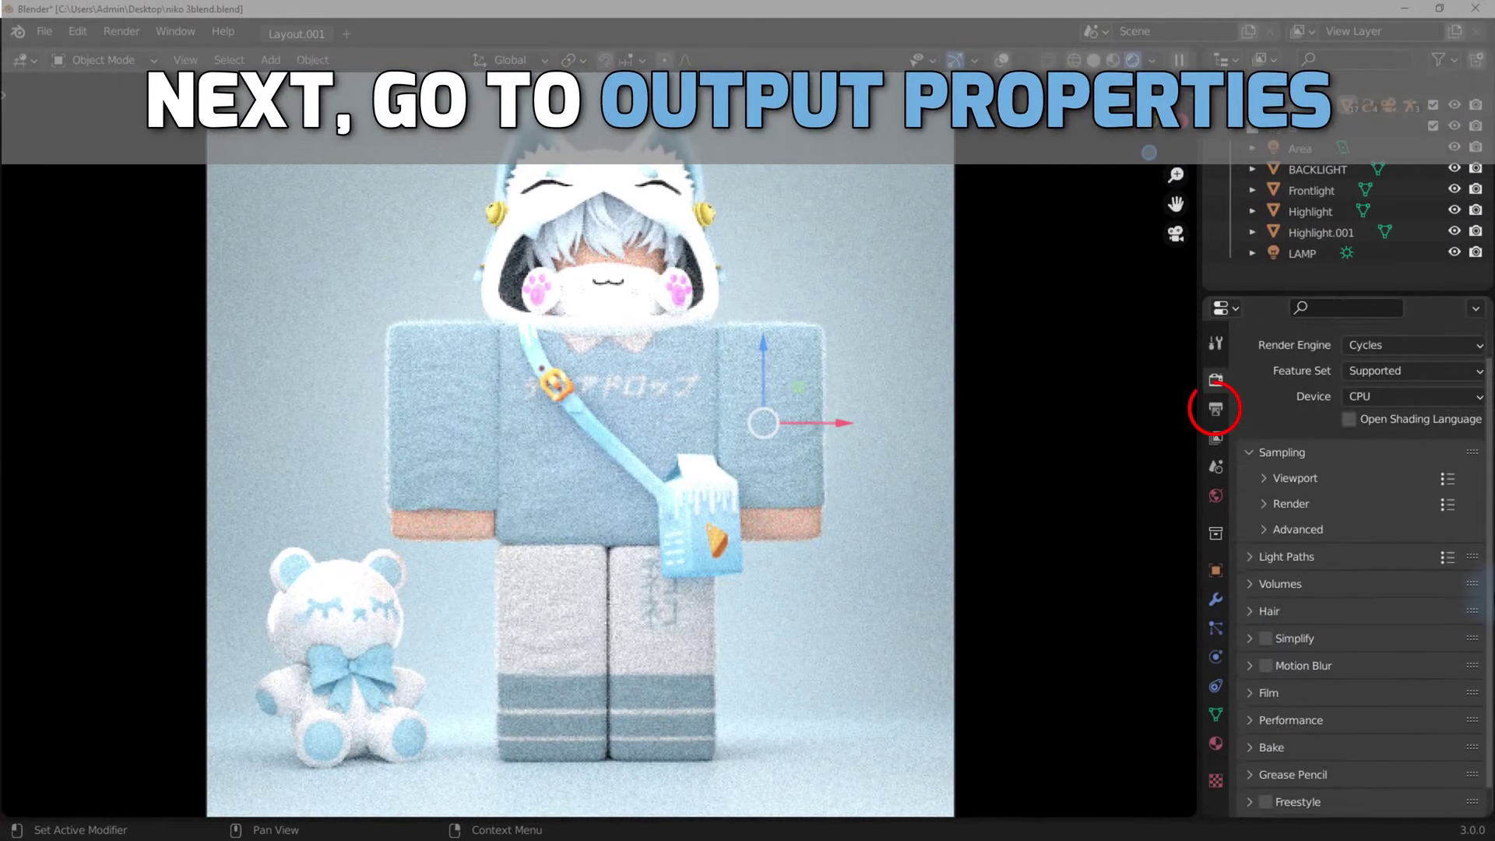
Set the output file format to PNG with 100% compression.
left_click(1216, 410)
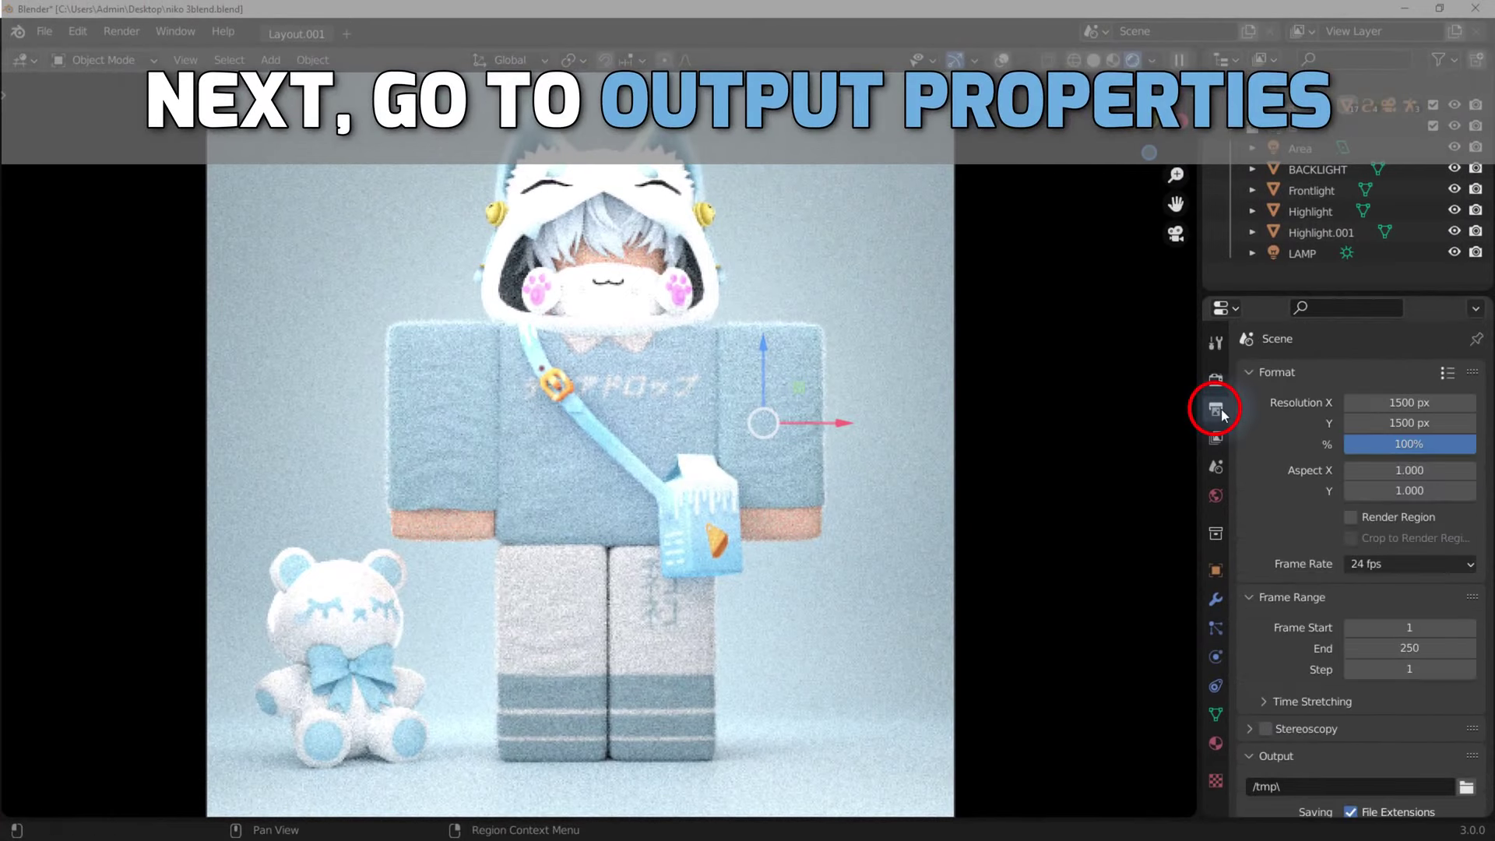
scroll(1489, 648, "down", 5)
scroll(1473, 559, "down", 3)
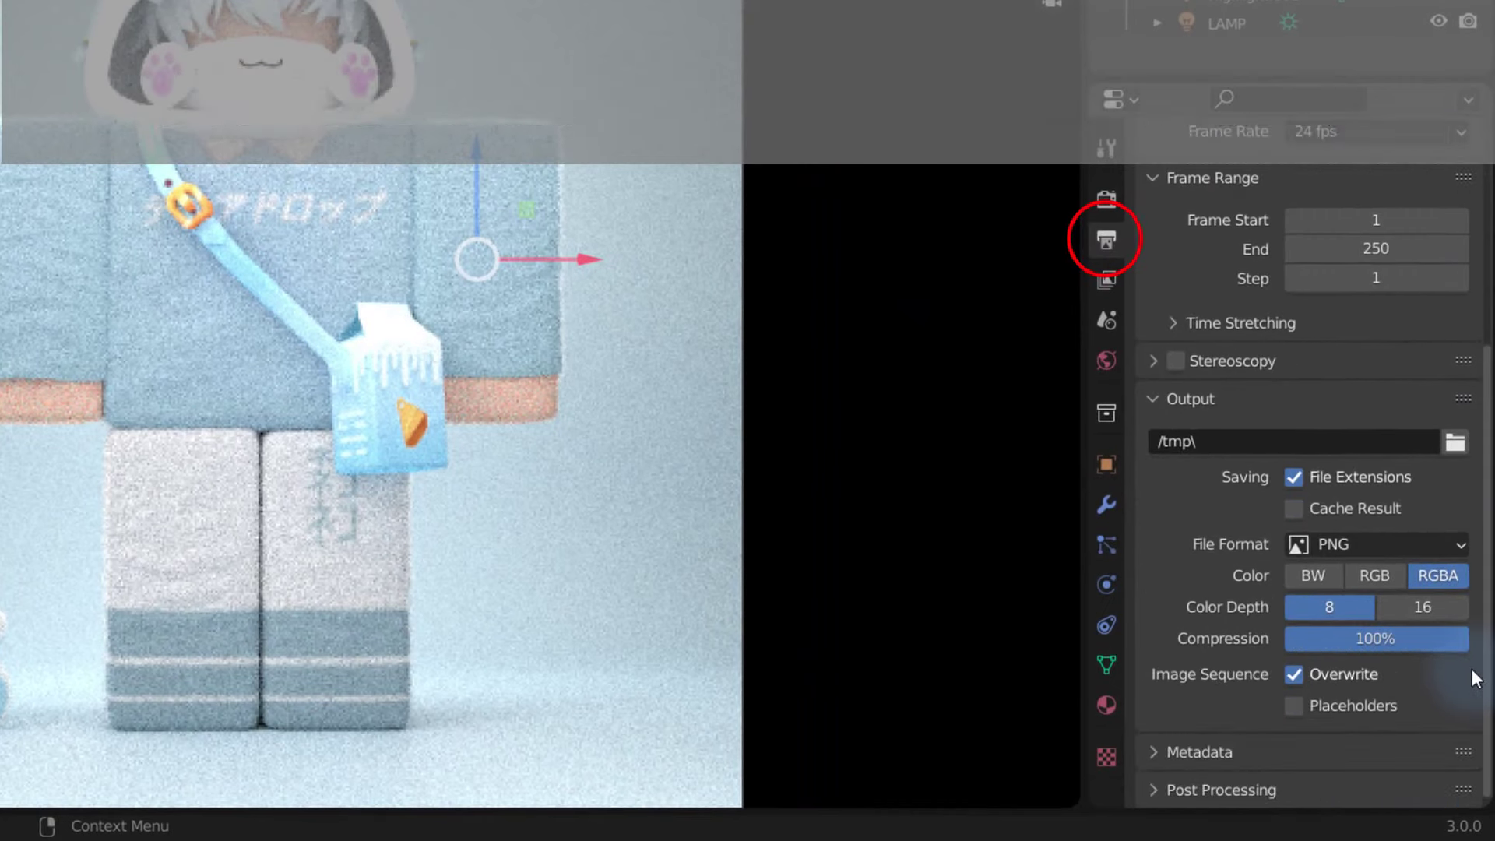
left_click(1389, 542)
left_click(987, 674)
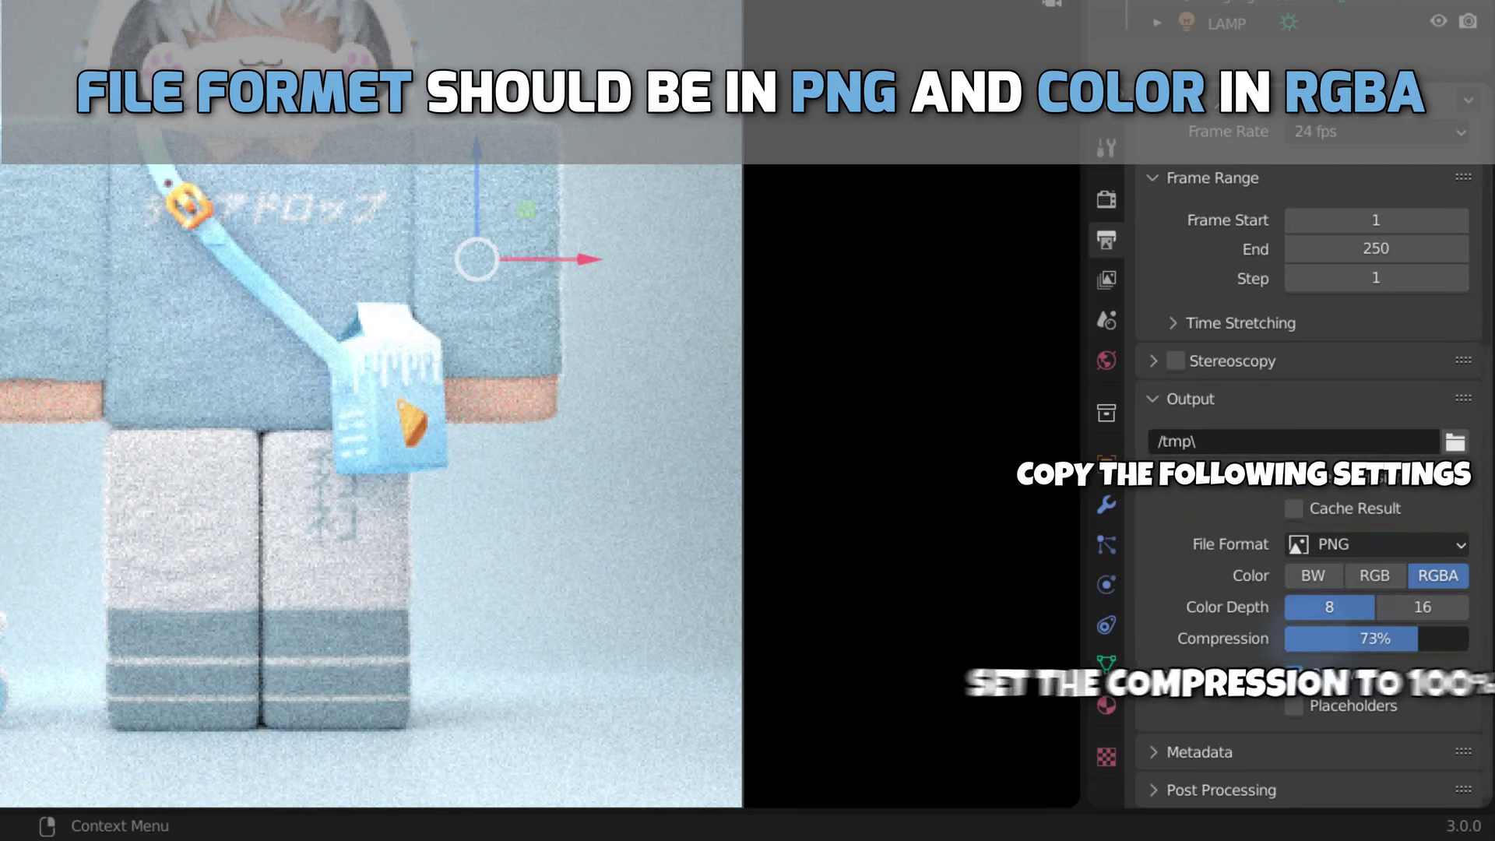
left_click_drag(1355, 636, 1409, 637)
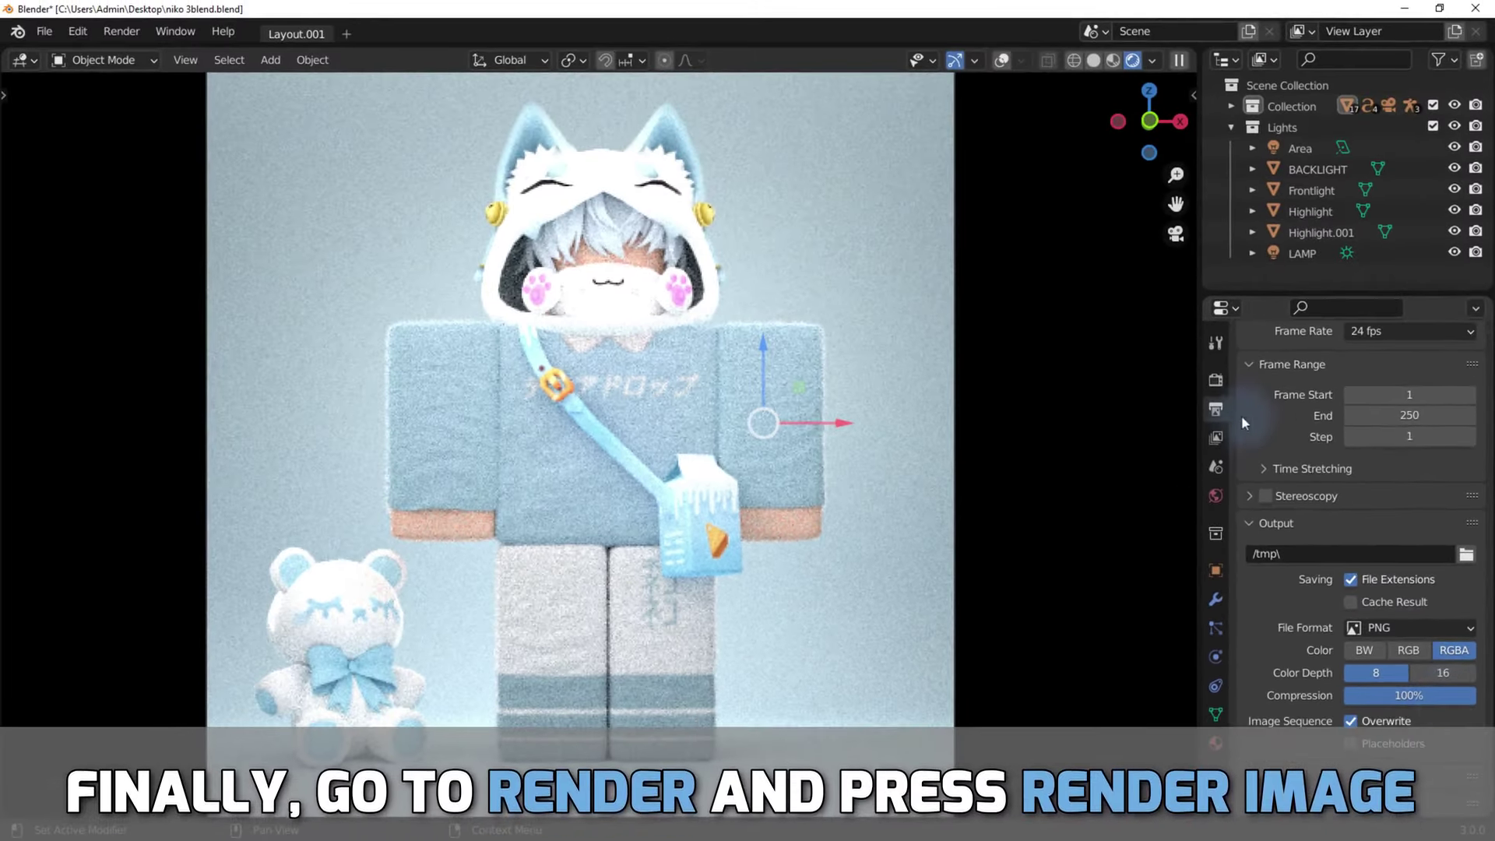
left_click(1215, 380)
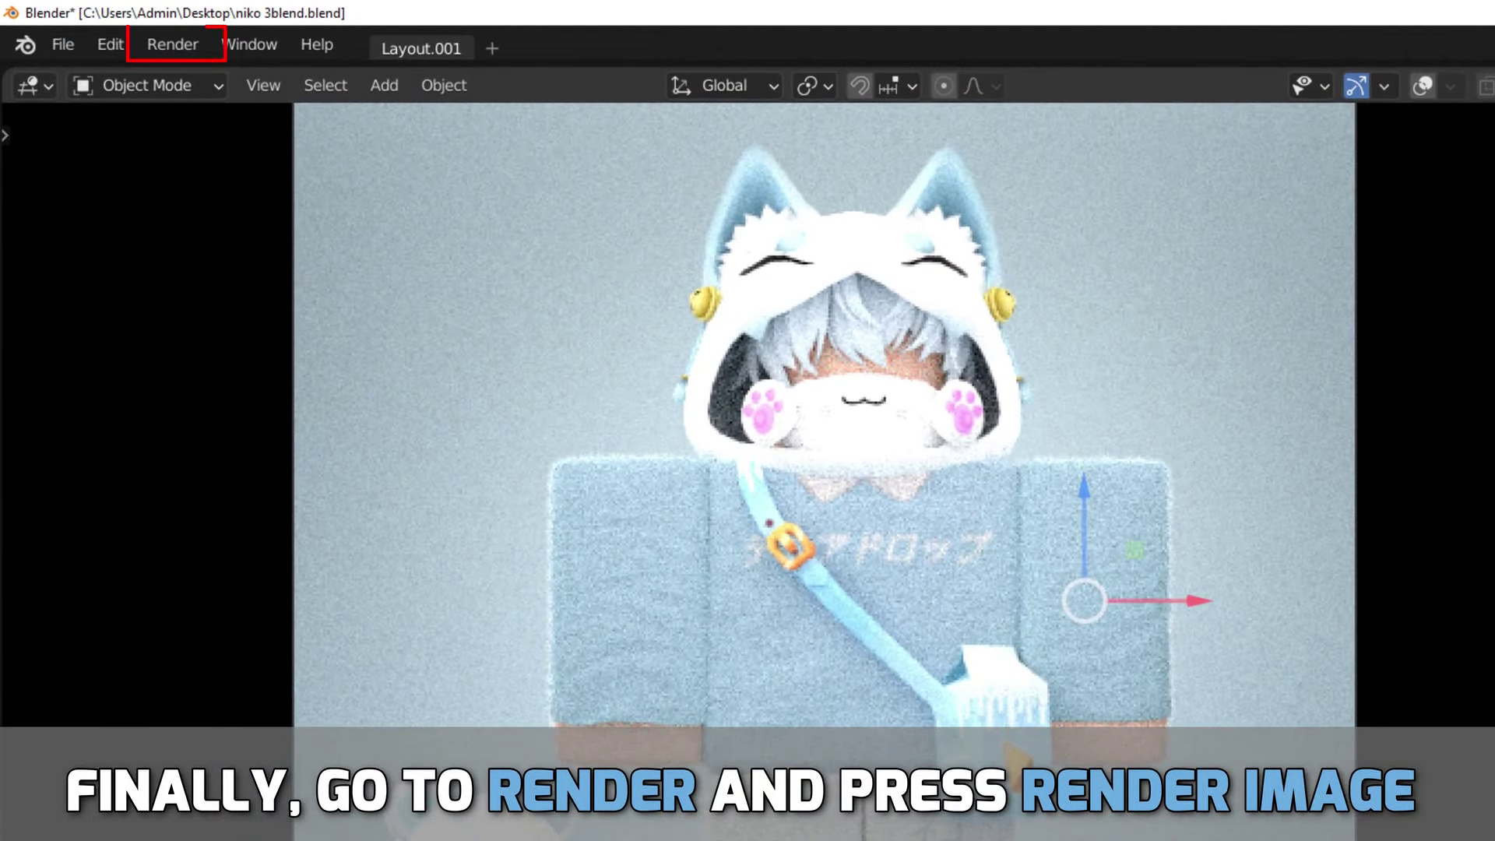
Render the final image of the avatar with the teddy bear.
left_click(149, 51)
left_click(185, 76)
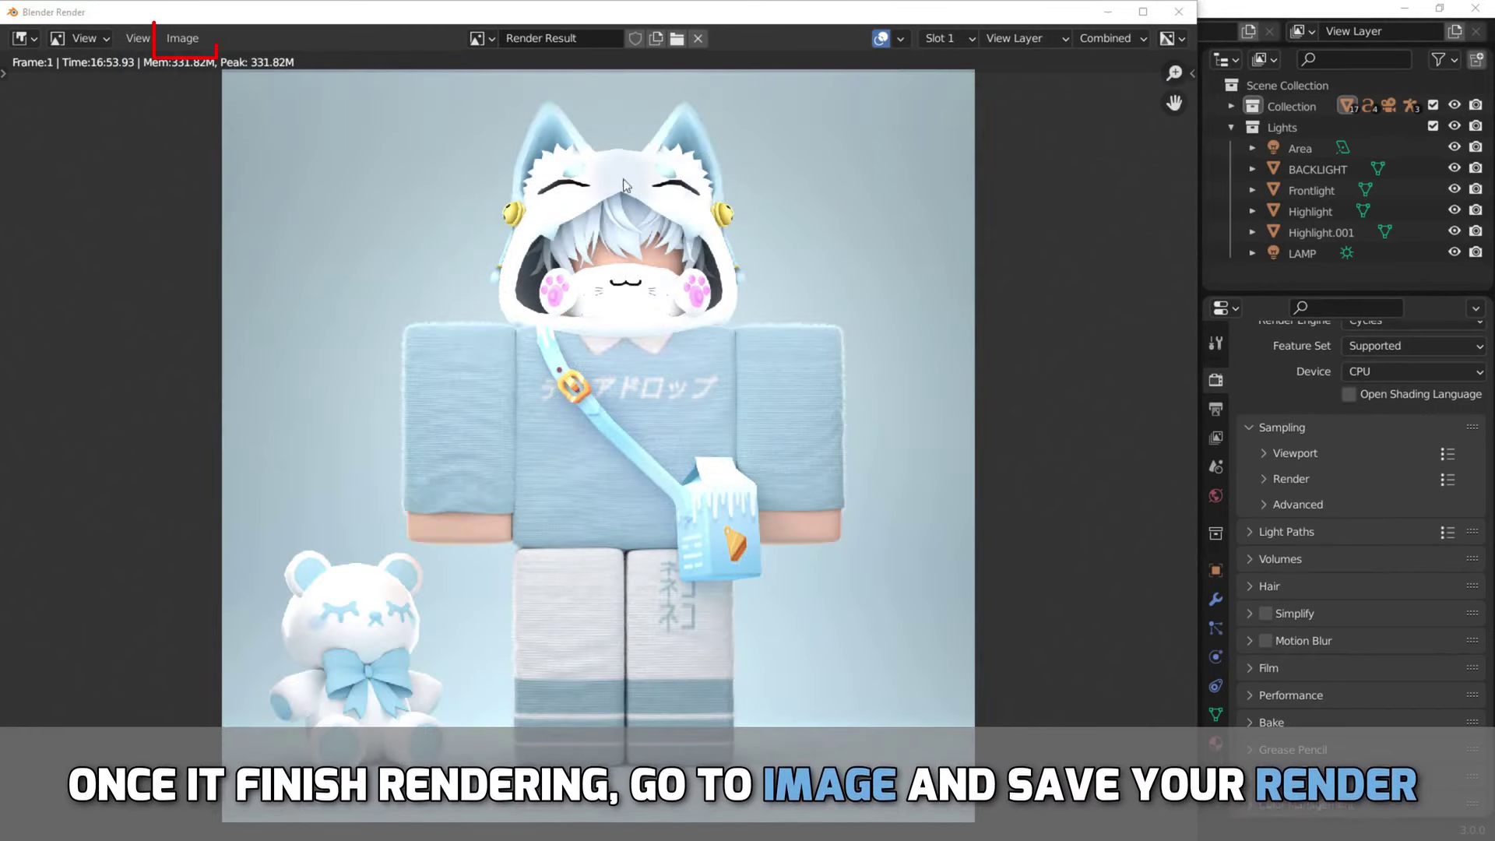
left_click(182, 38)
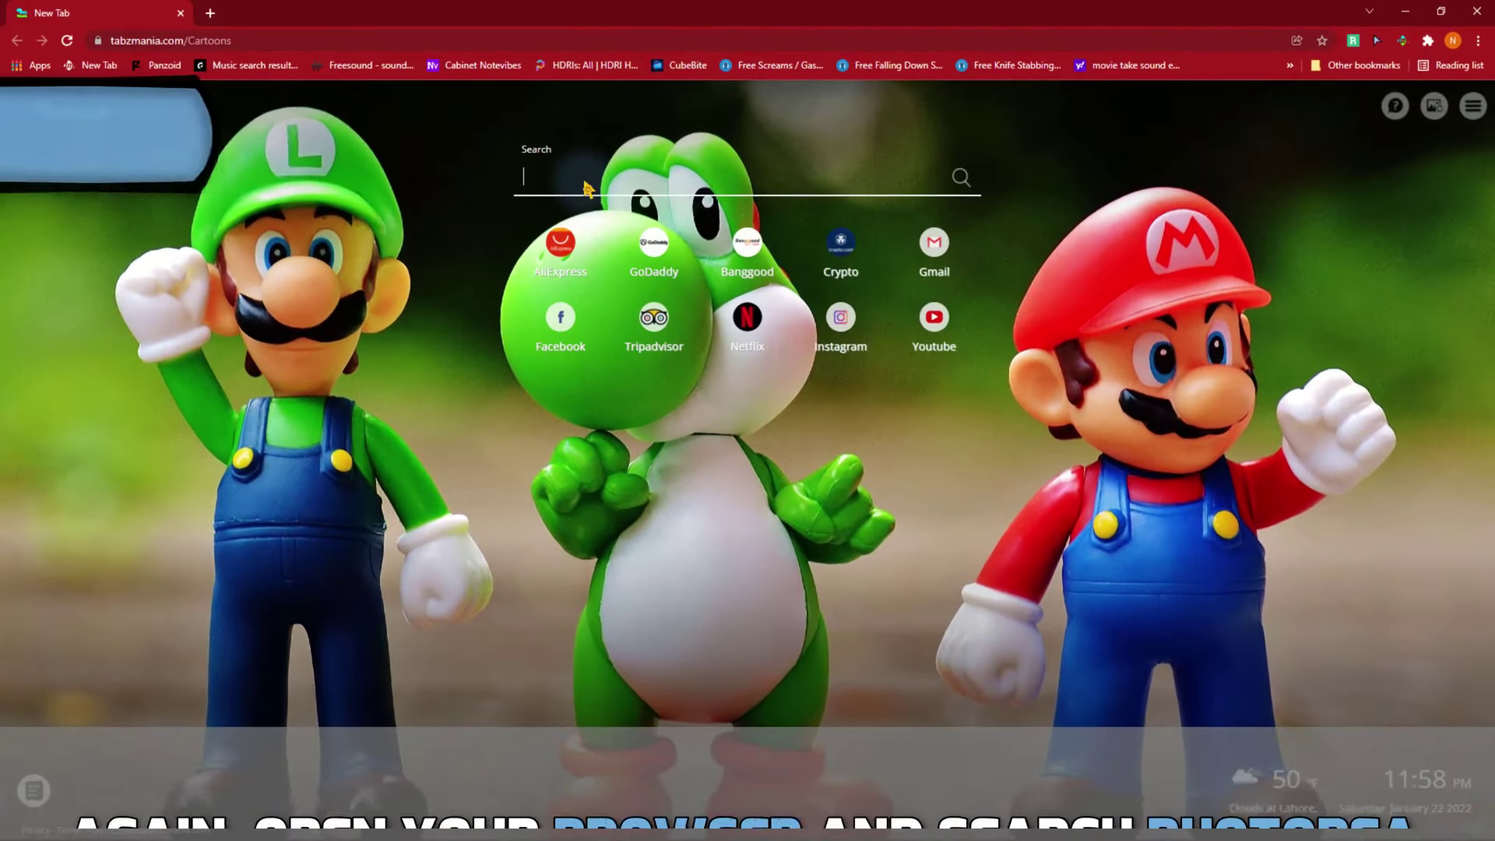
Search the web for 'photopea' in the browser.
type("ph")
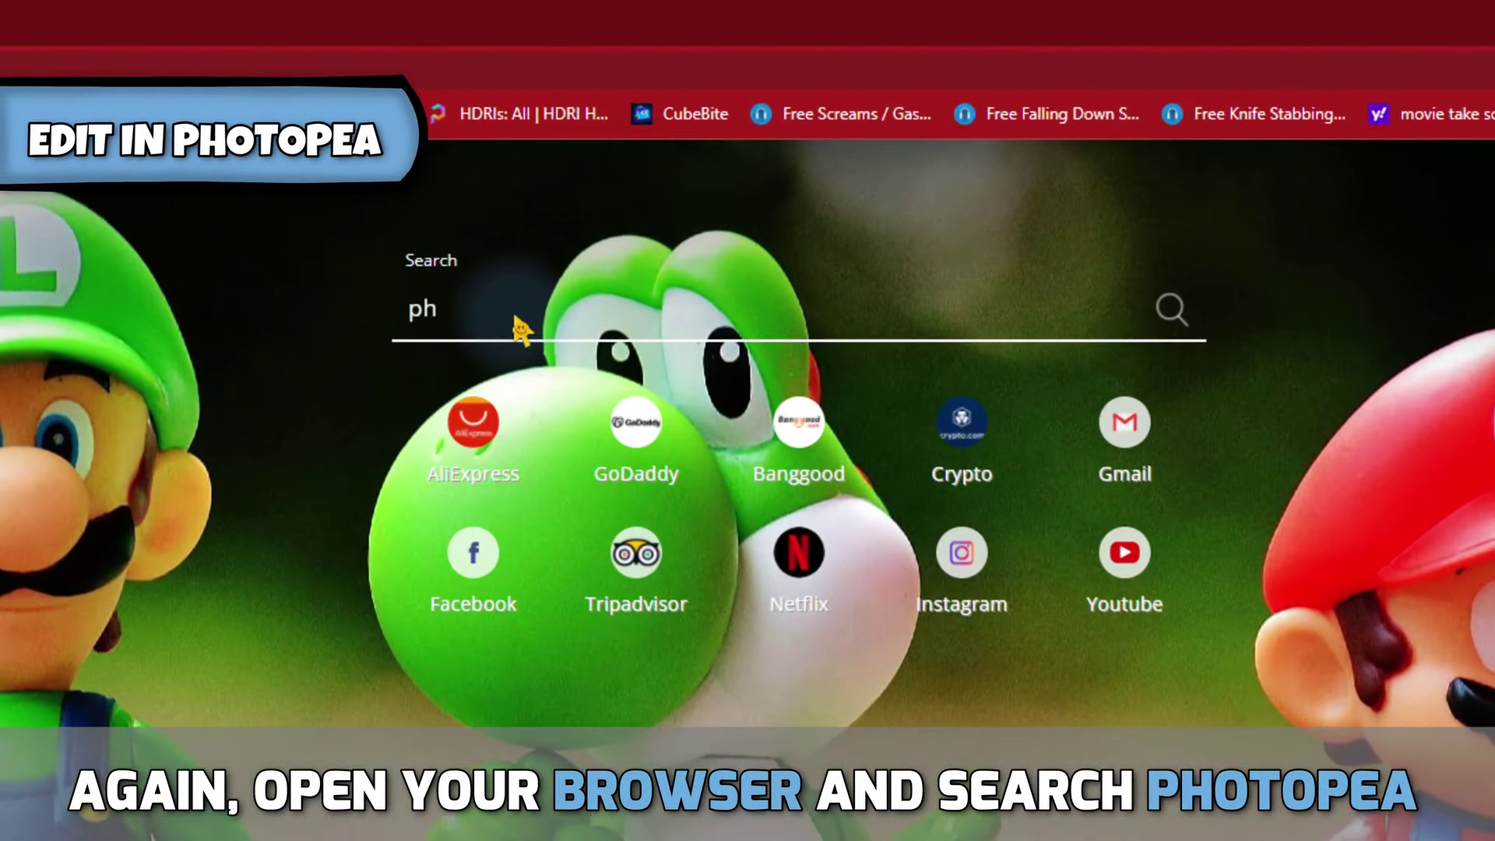
type("otopea")
key("Return")
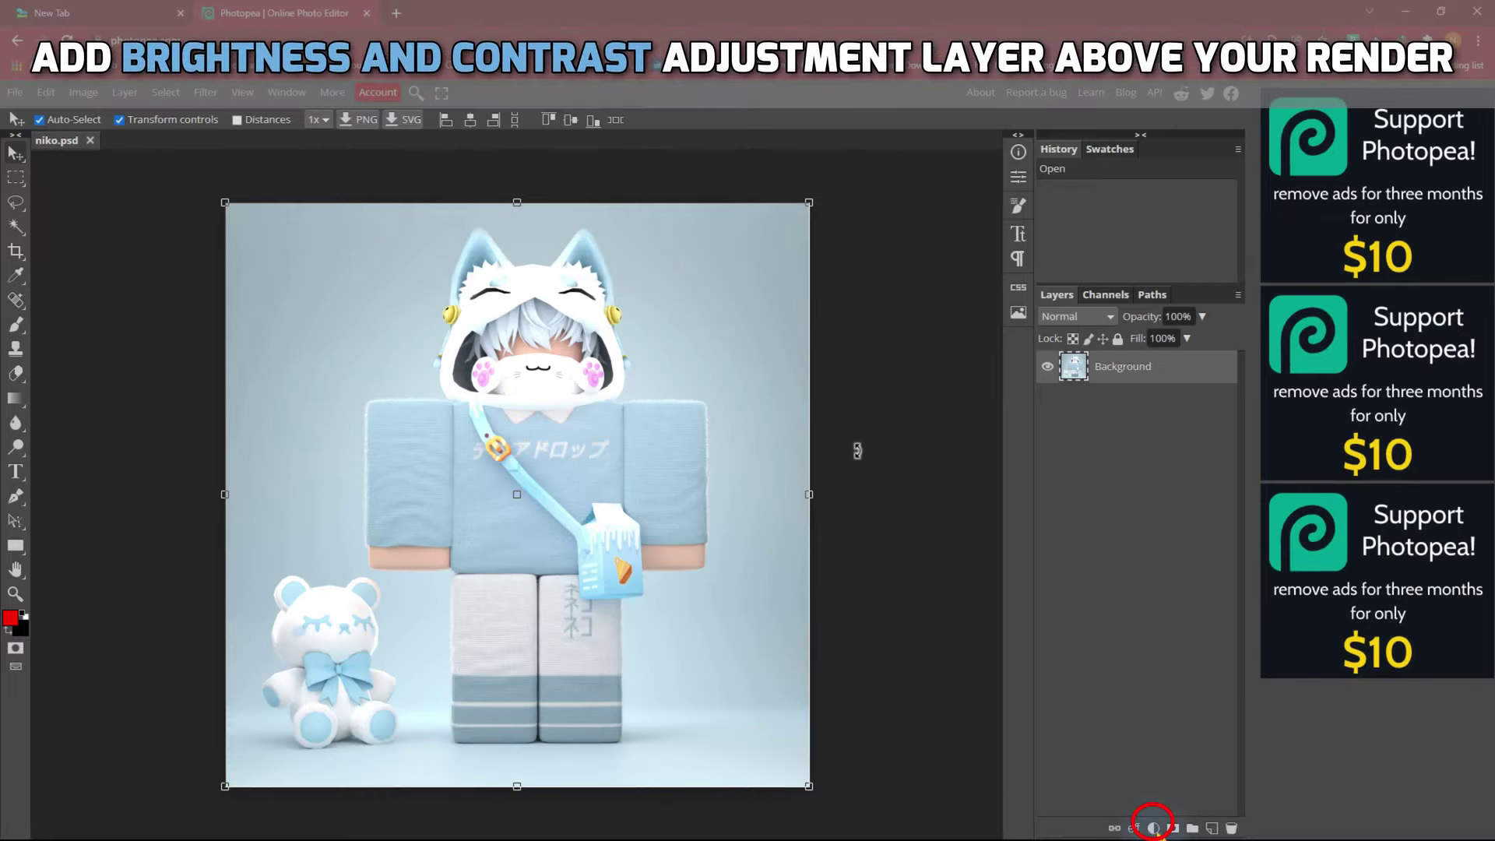
Add a Brightness/Contrast adjustment layer with brightness -17 and contrast 16.
left_click(1153, 828)
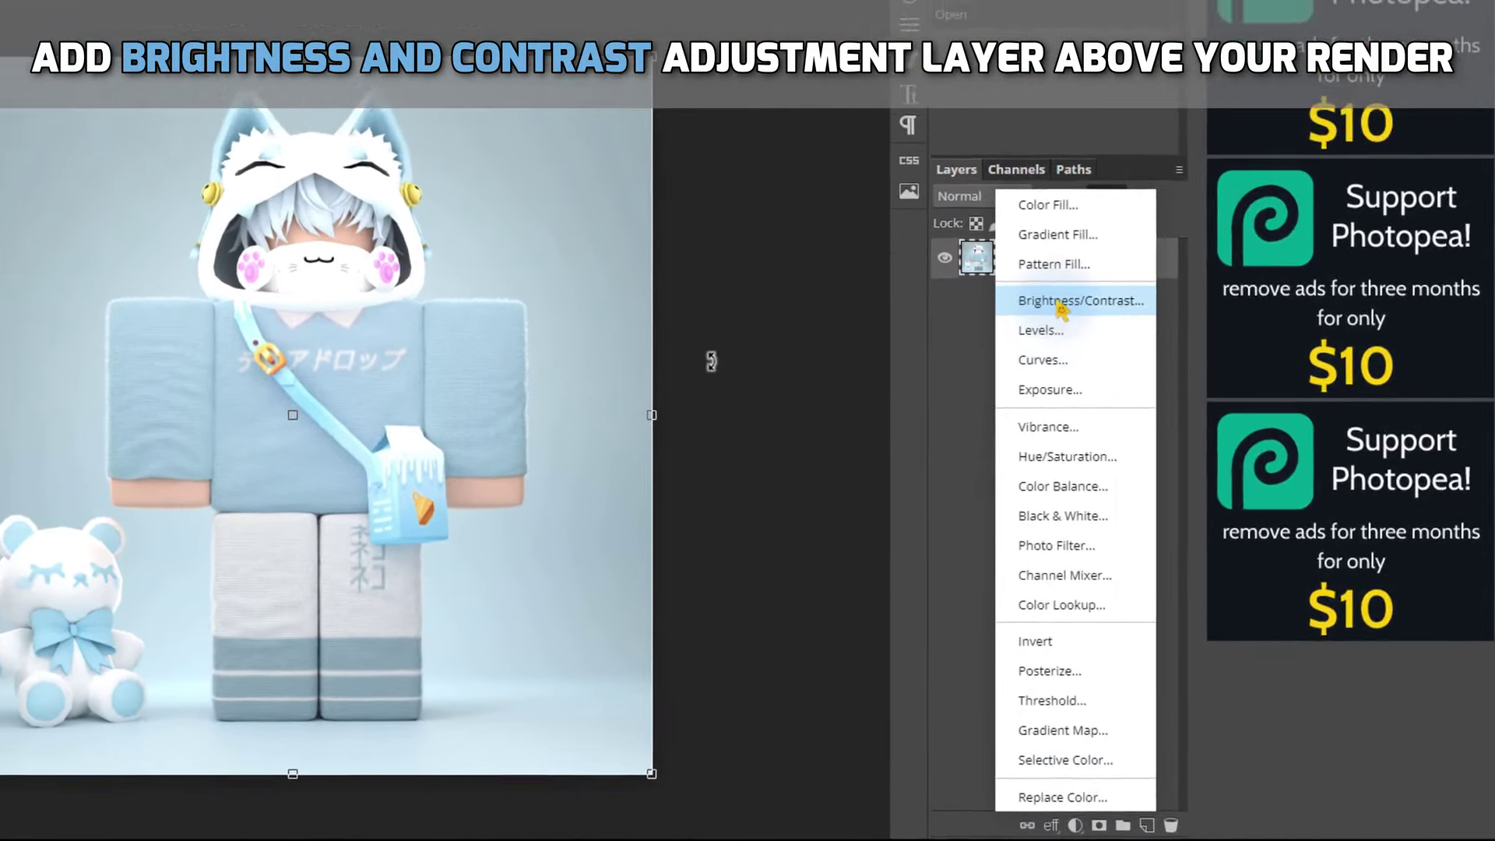
left_click(1043, 278)
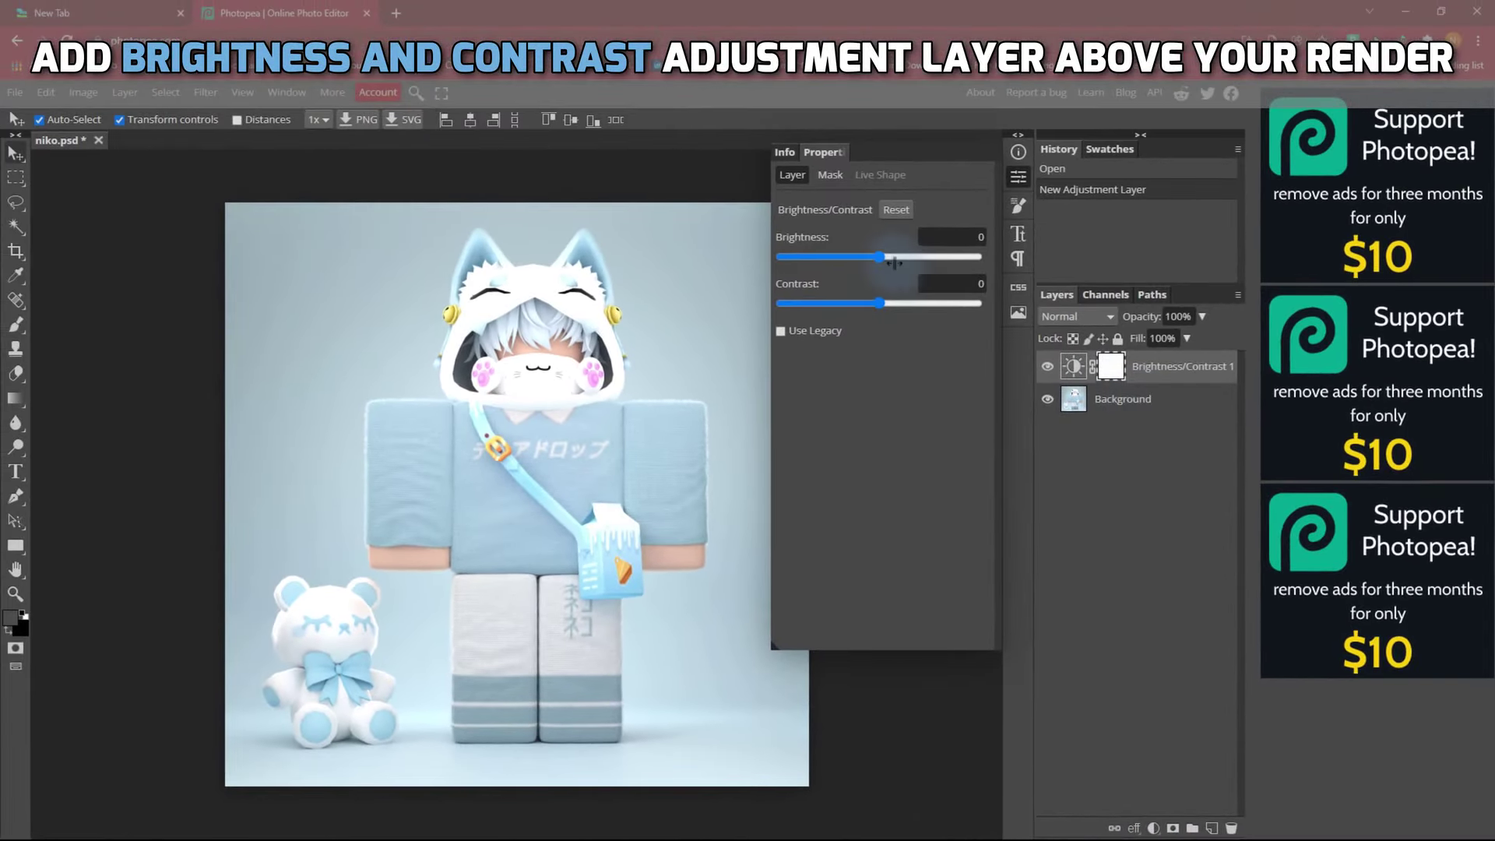
left_click_drag(878, 256, 870, 260)
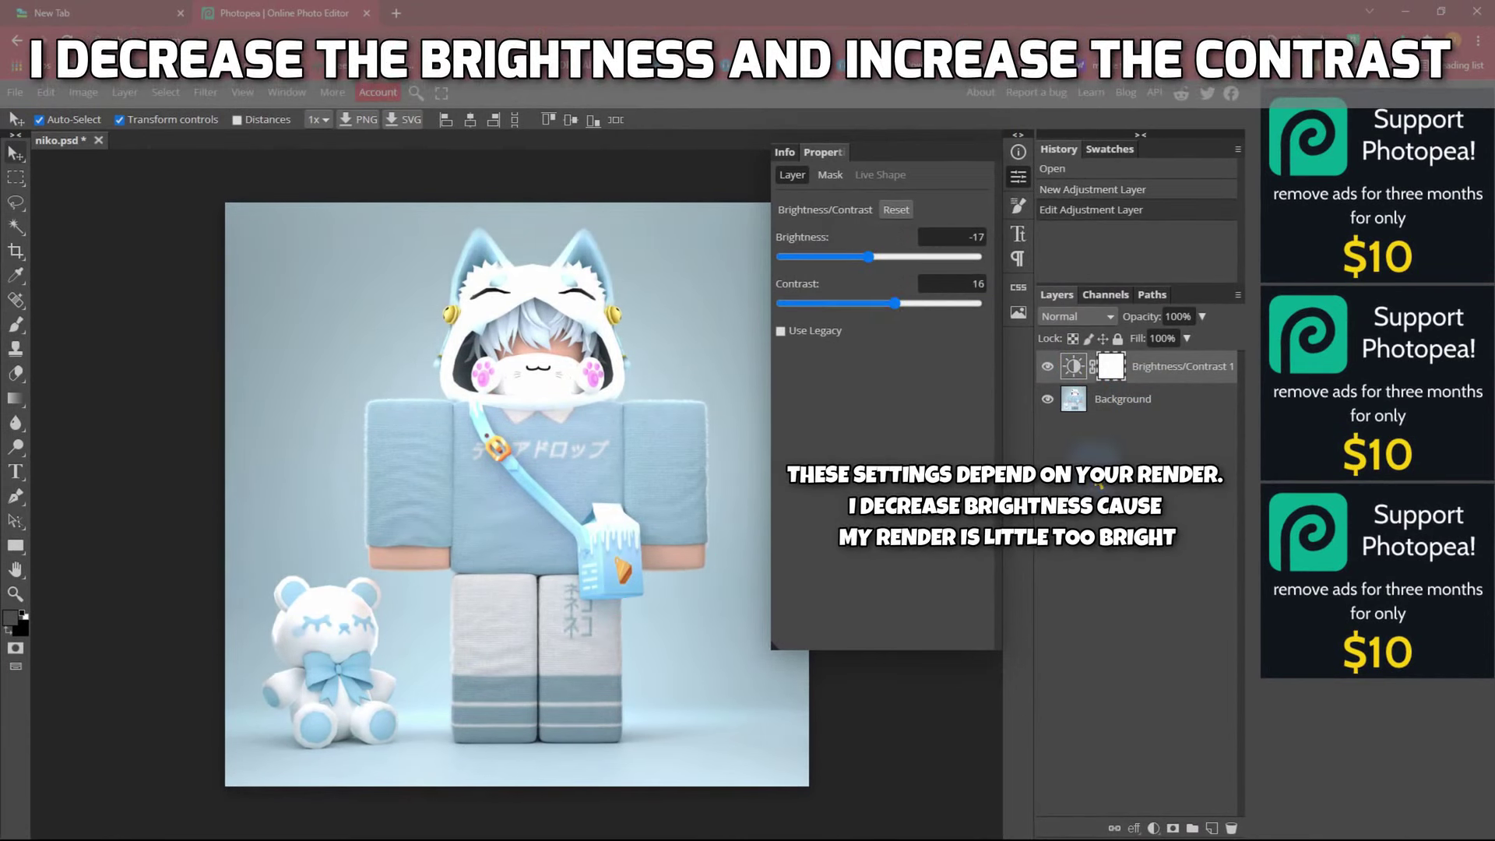
Paint the adjustment mask black over the avatar using a smaller brush.
left_click(16, 323)
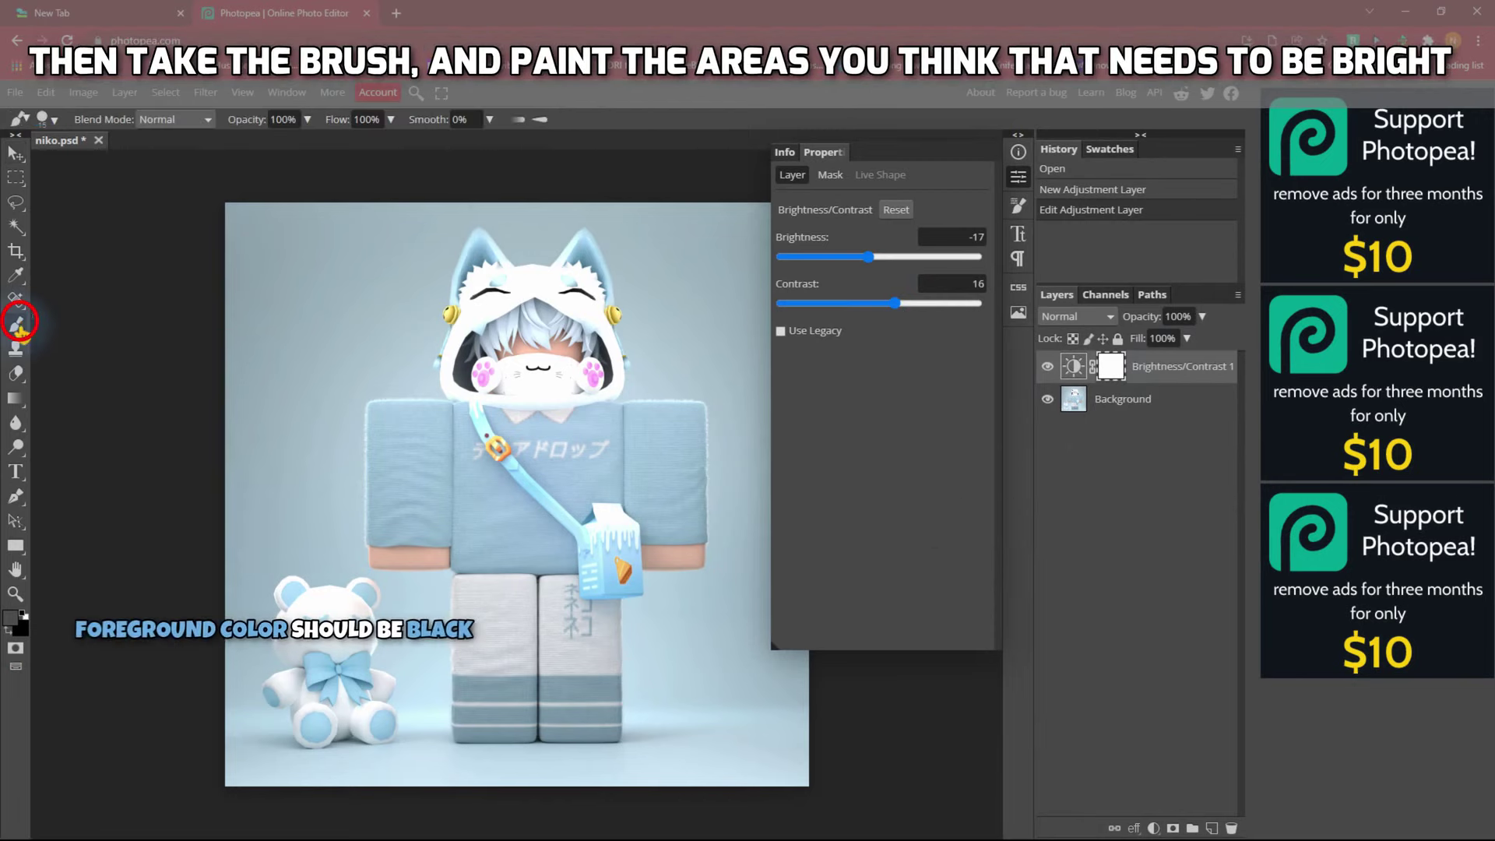
left_click(8, 622)
left_click_drag(144, 418, 86, 448)
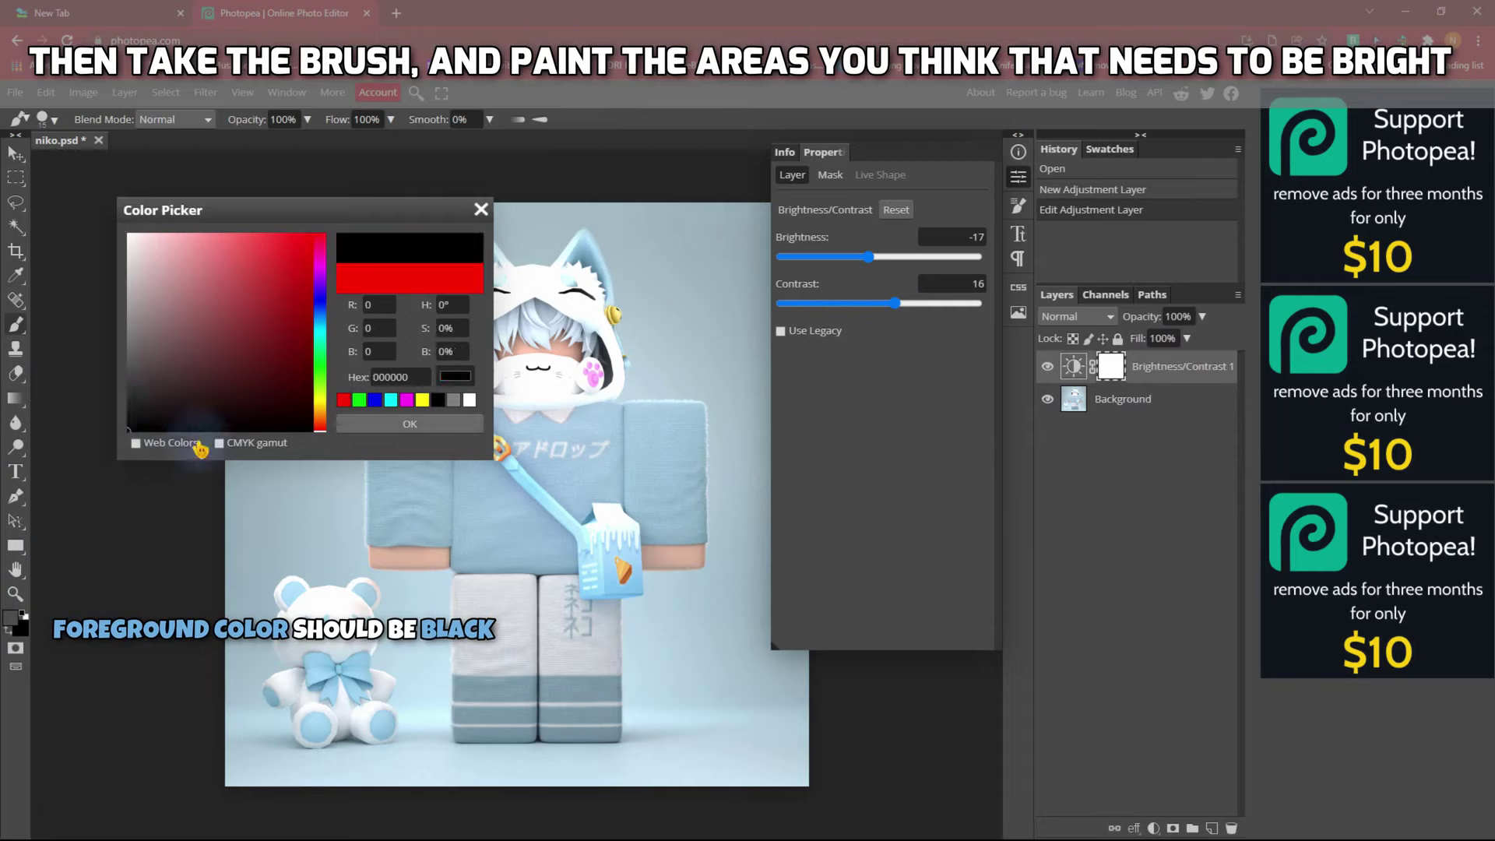
left_click(410, 423)
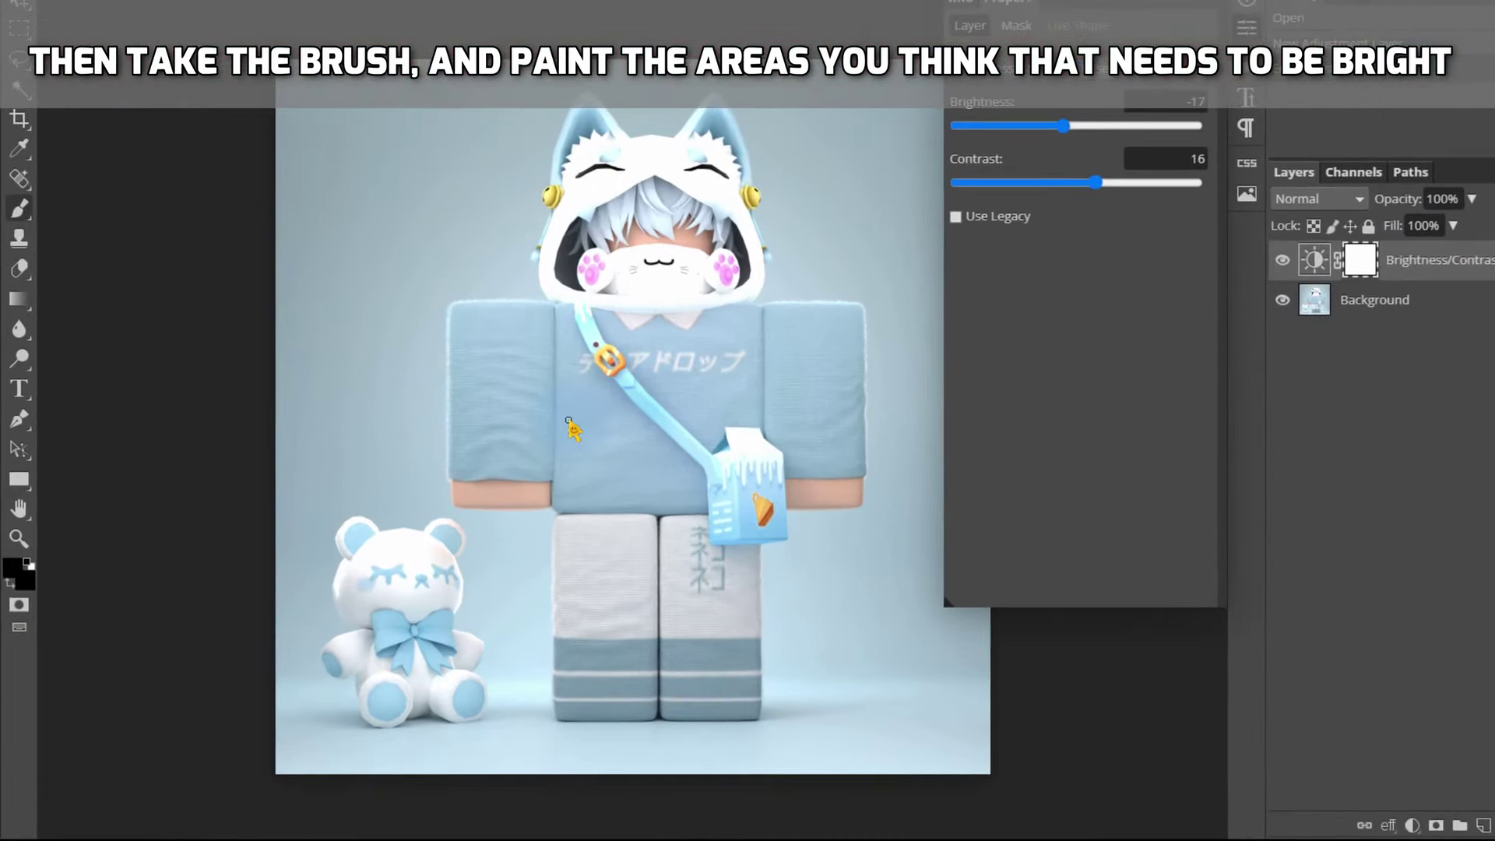
right_click_drag(569, 424, 597, 450, "alt")
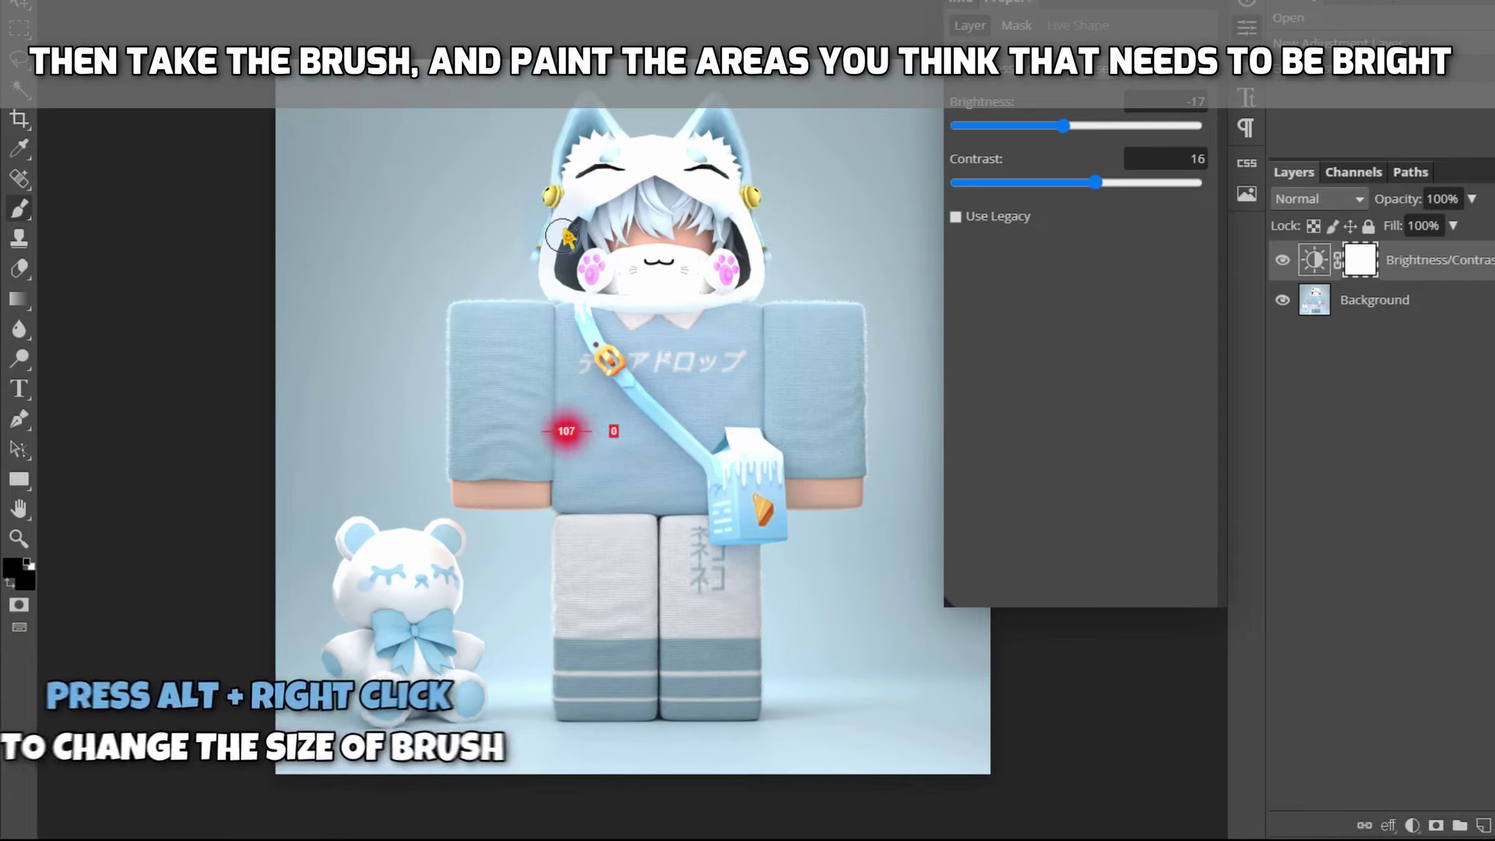
right_click_drag(562, 352, 545, 358, "alt")
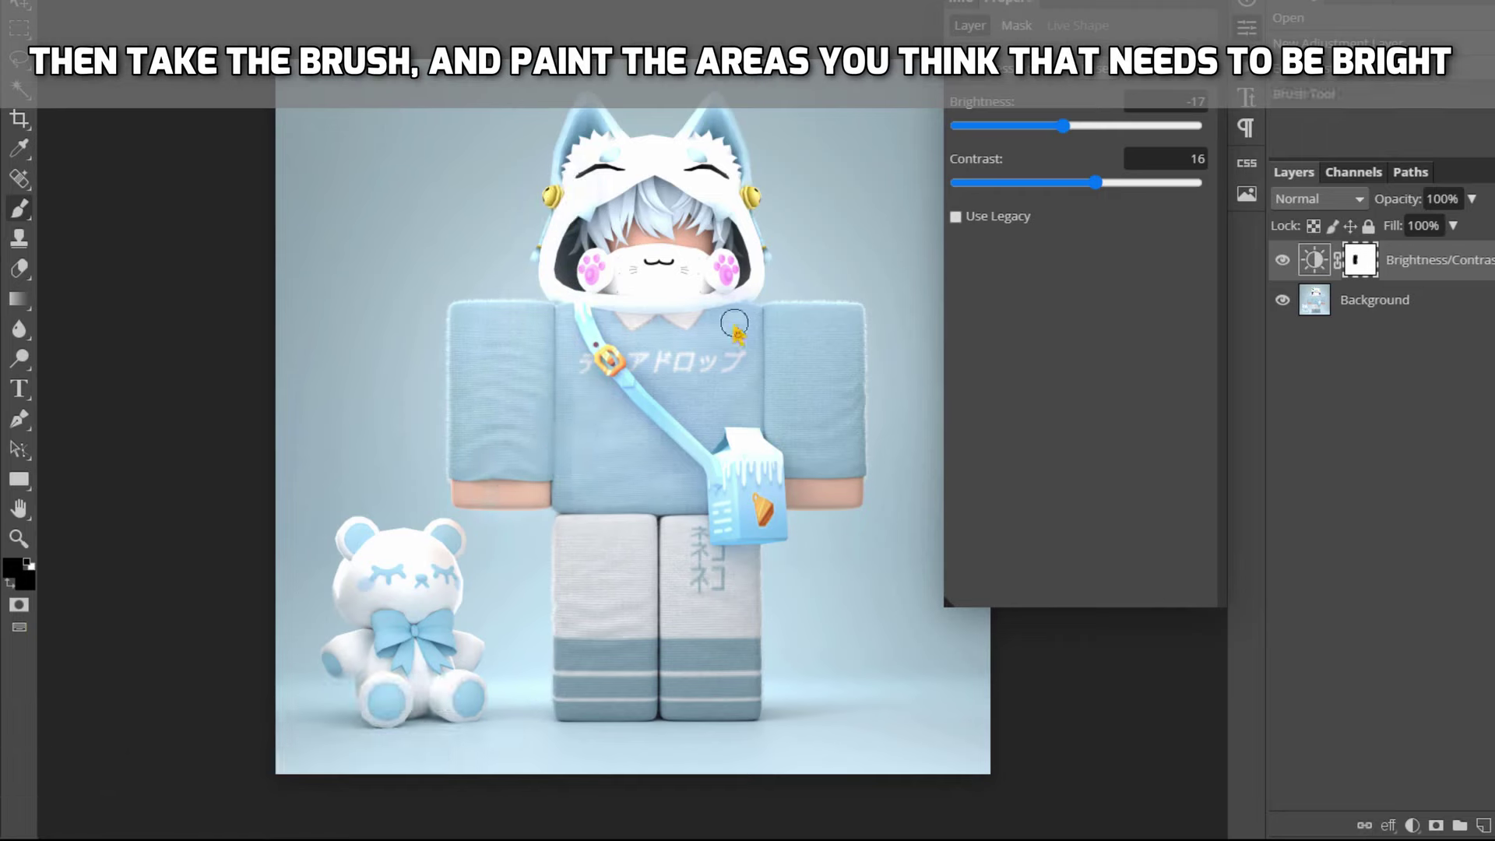
left_click_drag(810, 479, 785, 382)
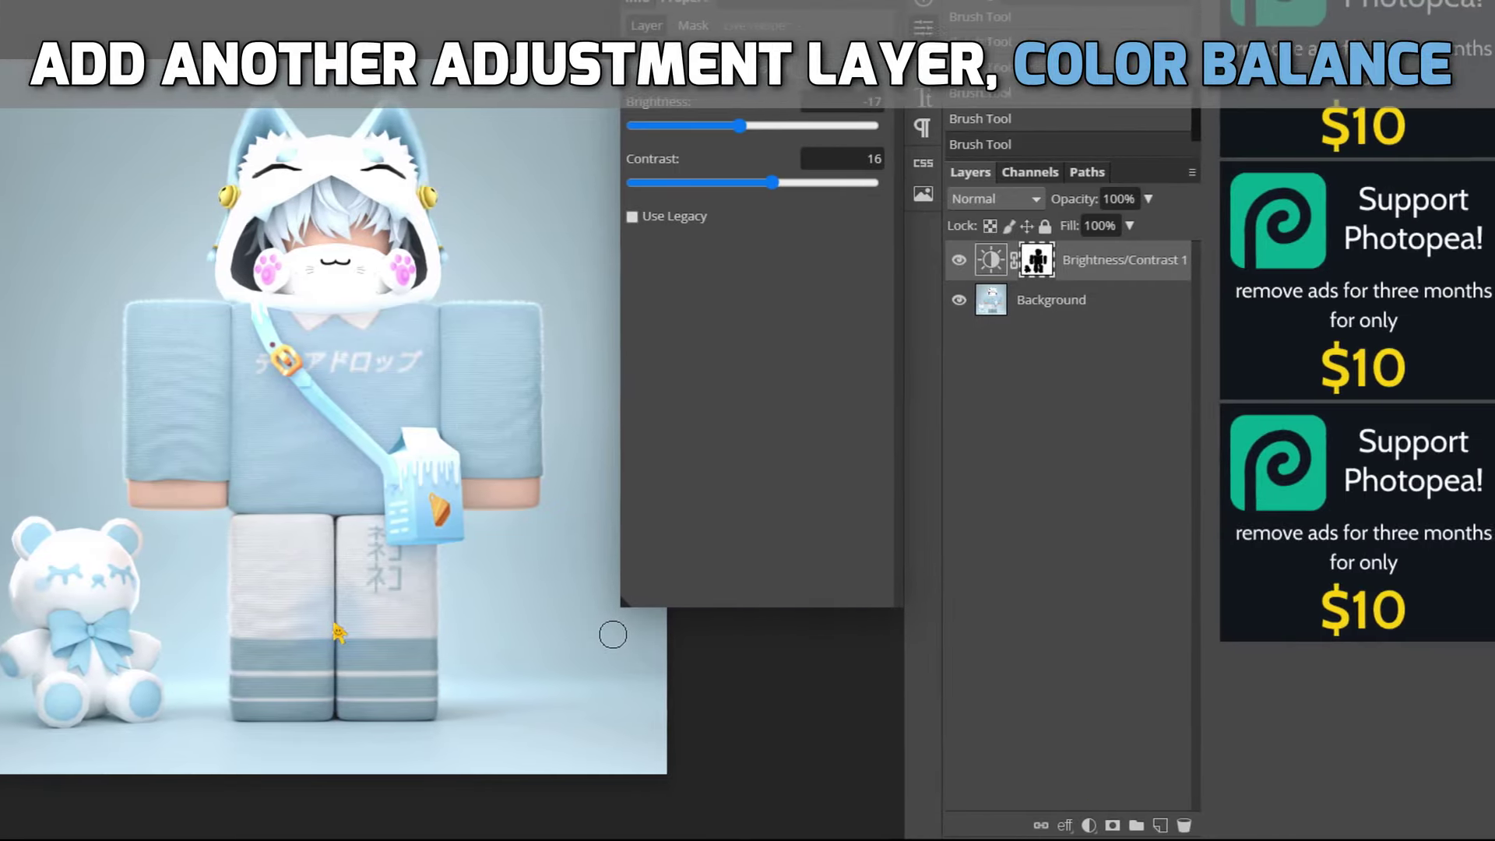
Add a Color Balance layer with shadows red -23 and blue 45.
left_click(1077, 824)
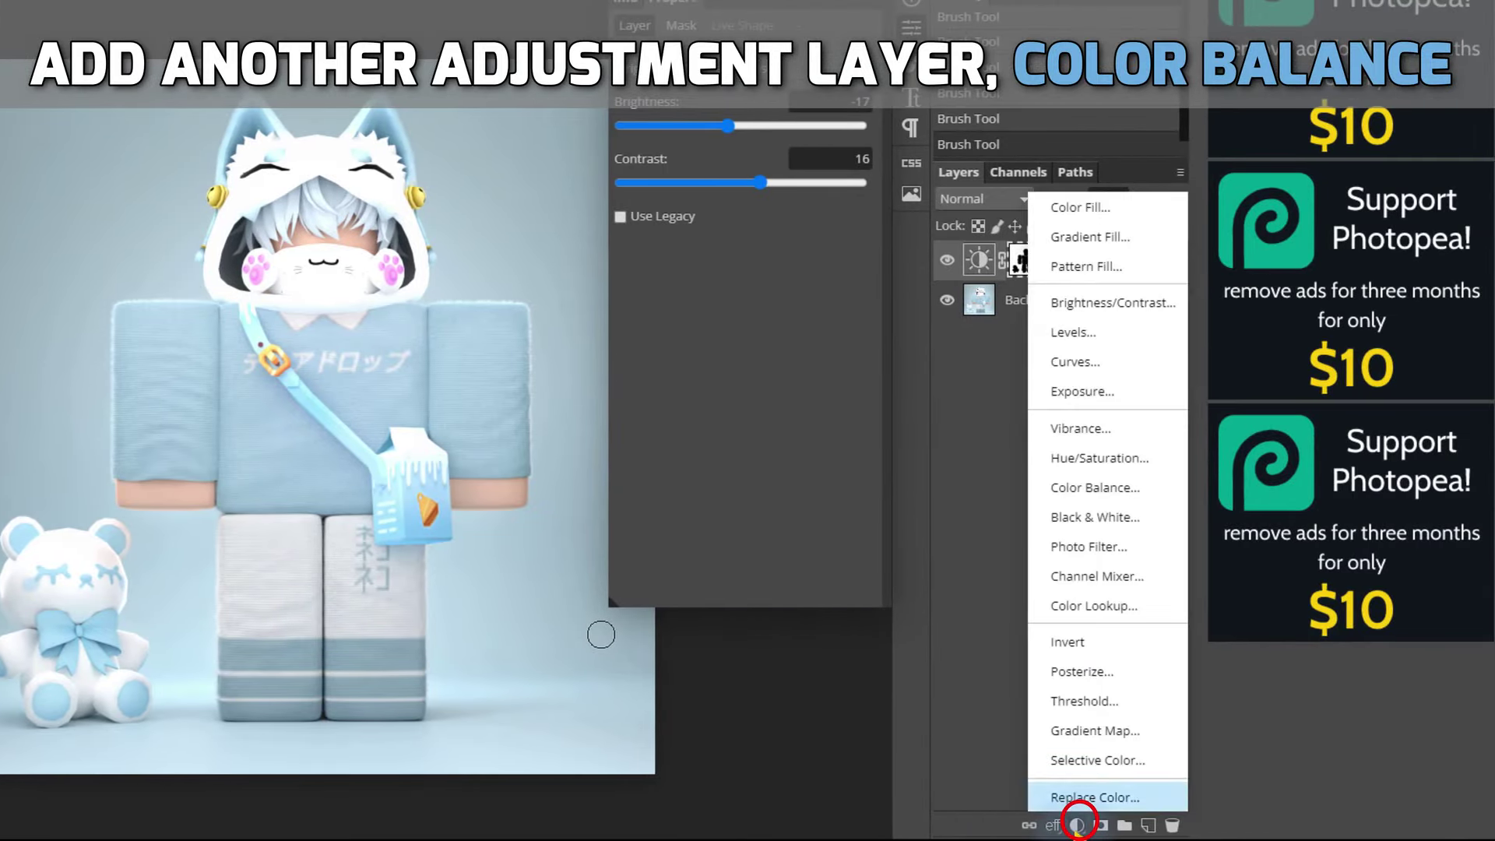
left_click(1097, 489)
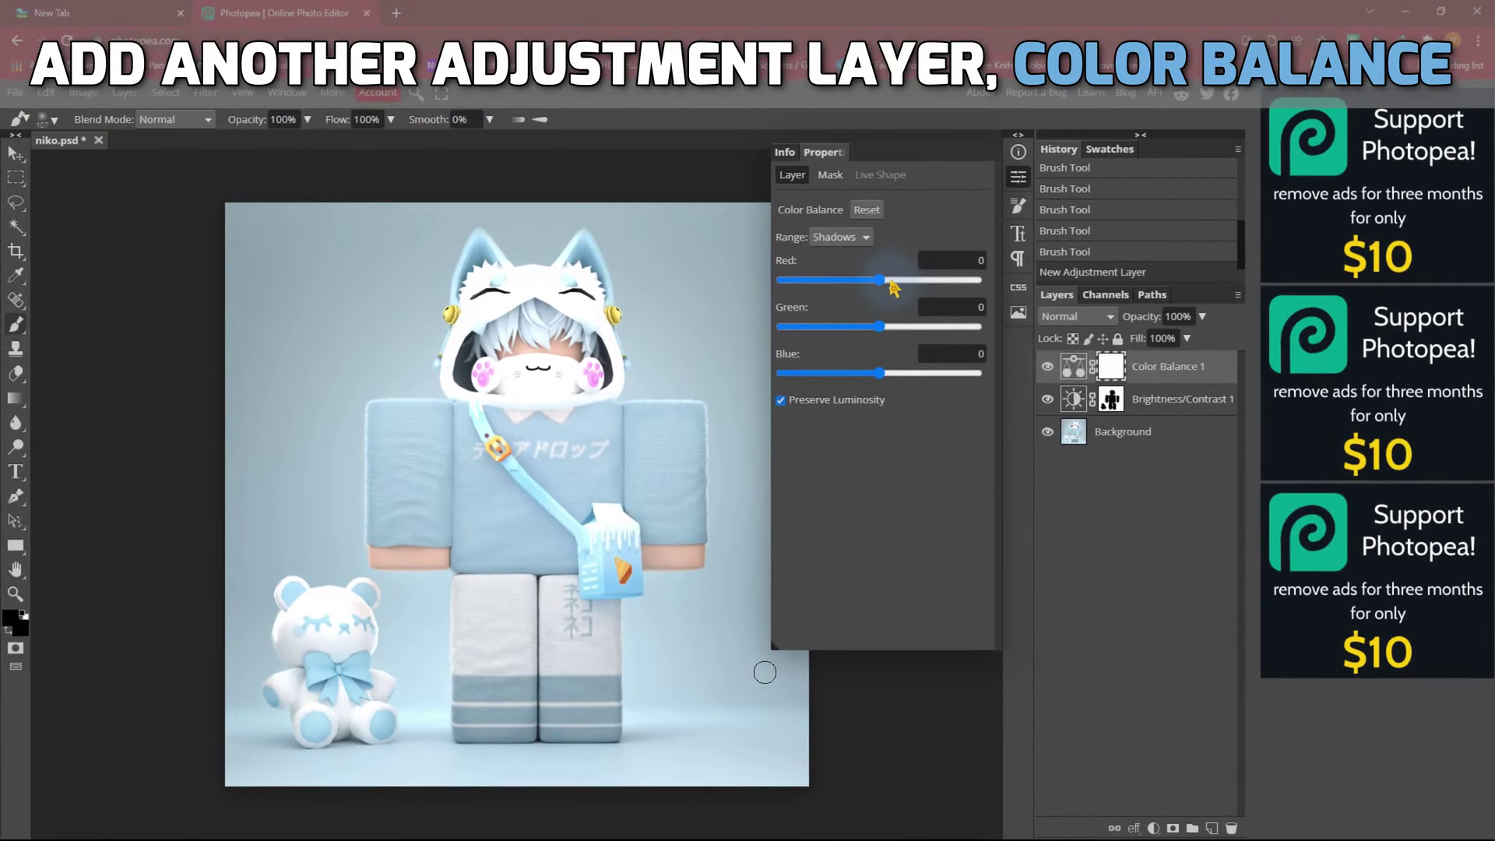
left_click_drag(881, 280, 857, 280)
left_click_drag(880, 373, 922, 373)
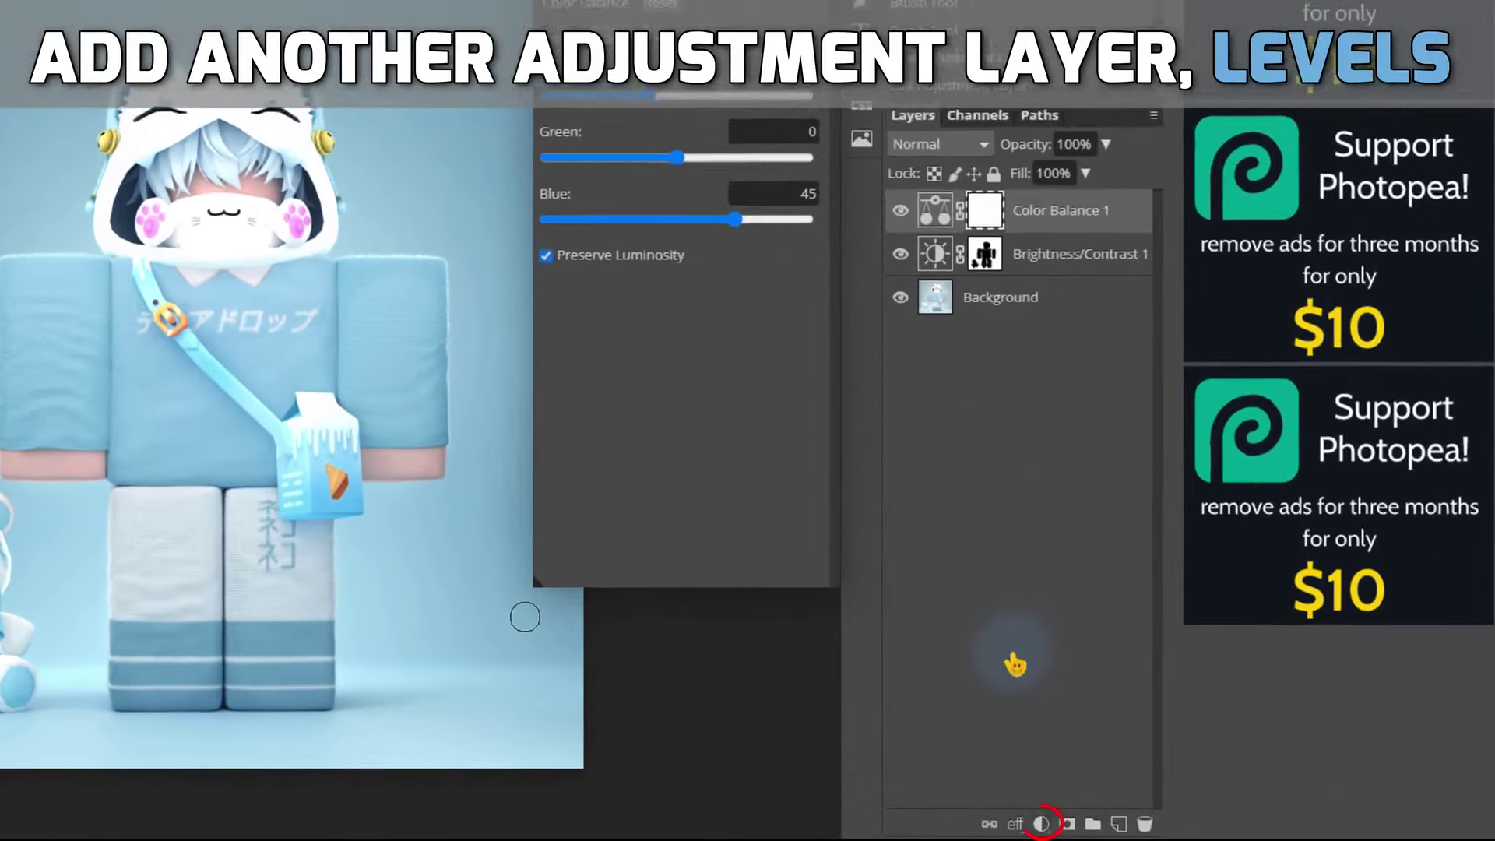
Add a Levels layer with midtone 0.81 and a Vibrance layer set to 17.
left_click(1147, 827)
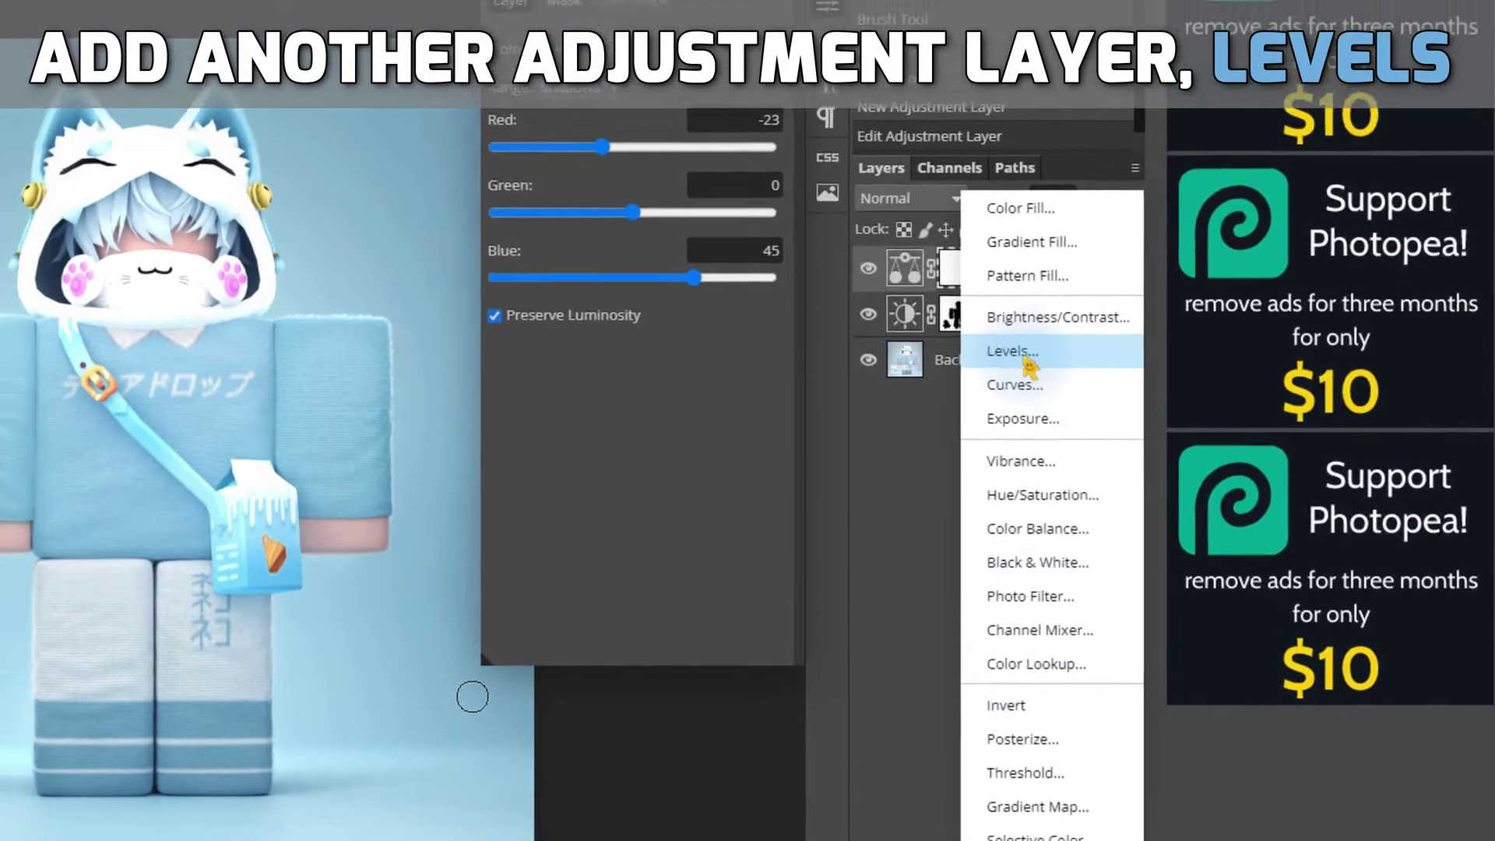
left_click(1012, 343)
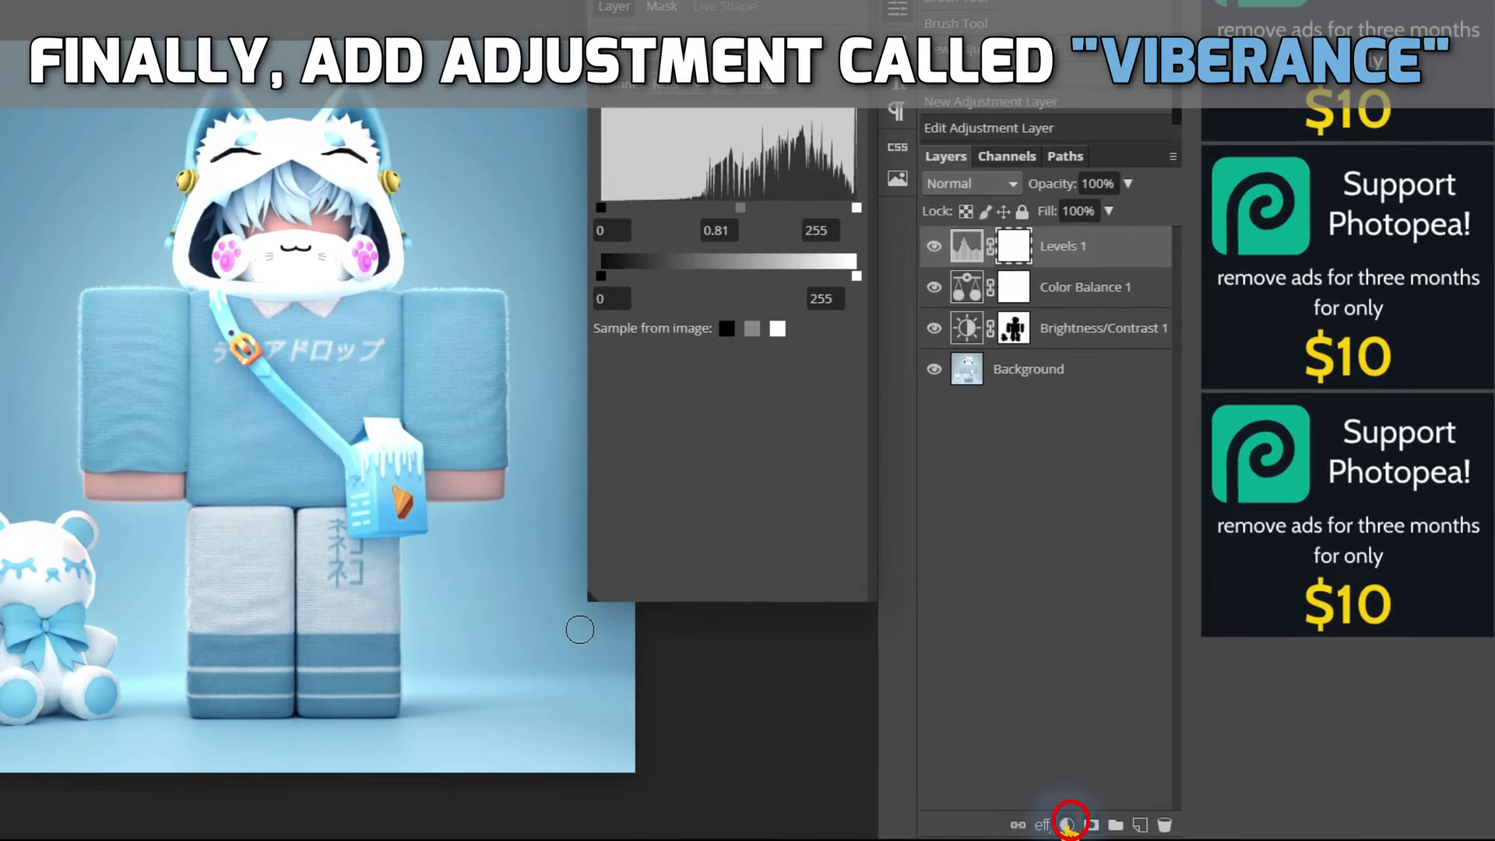
left_click(1067, 825)
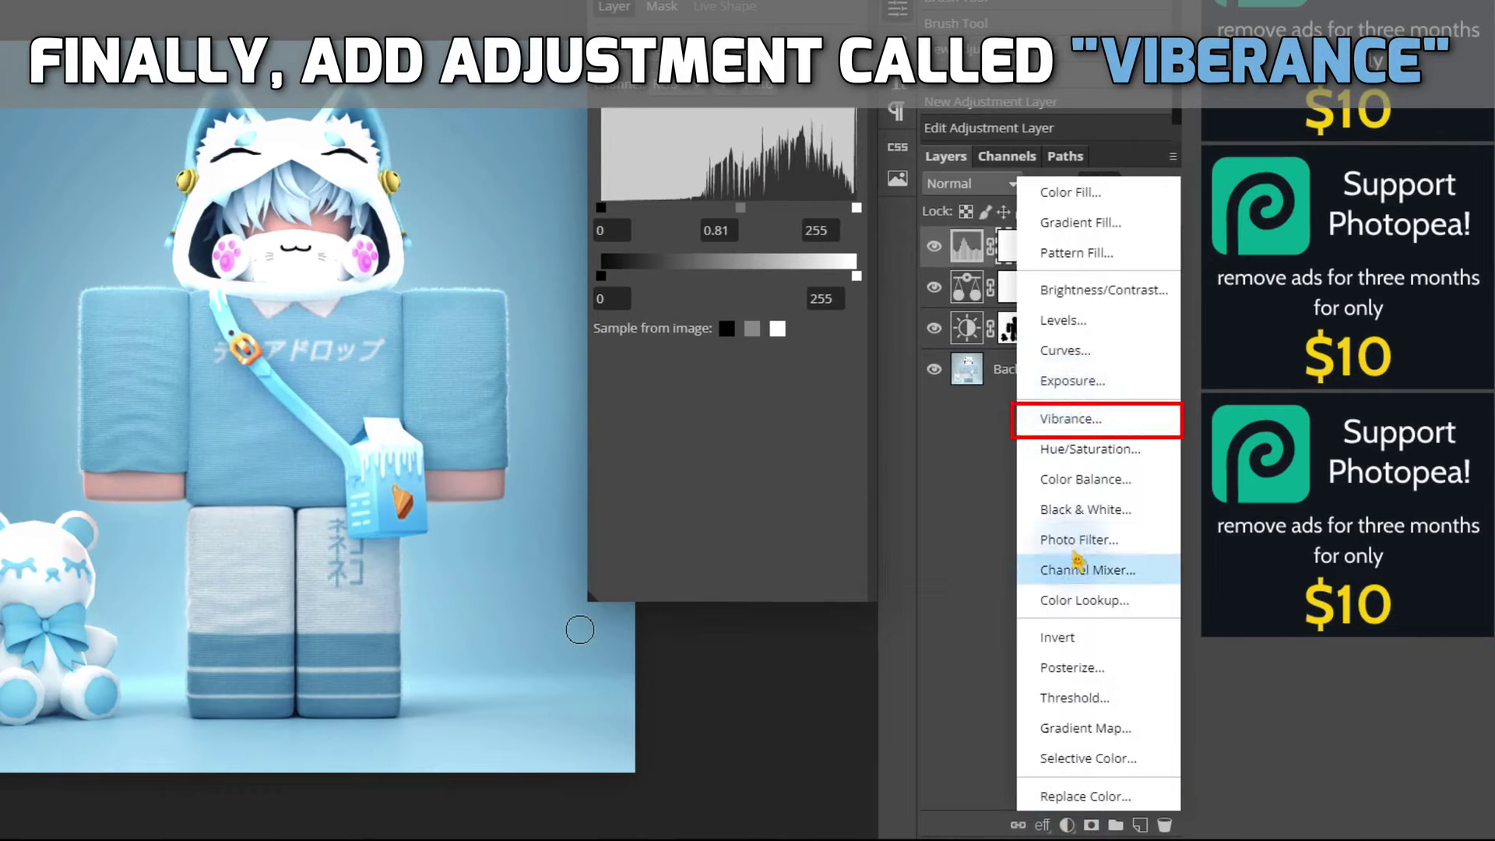
left_click(1070, 418)
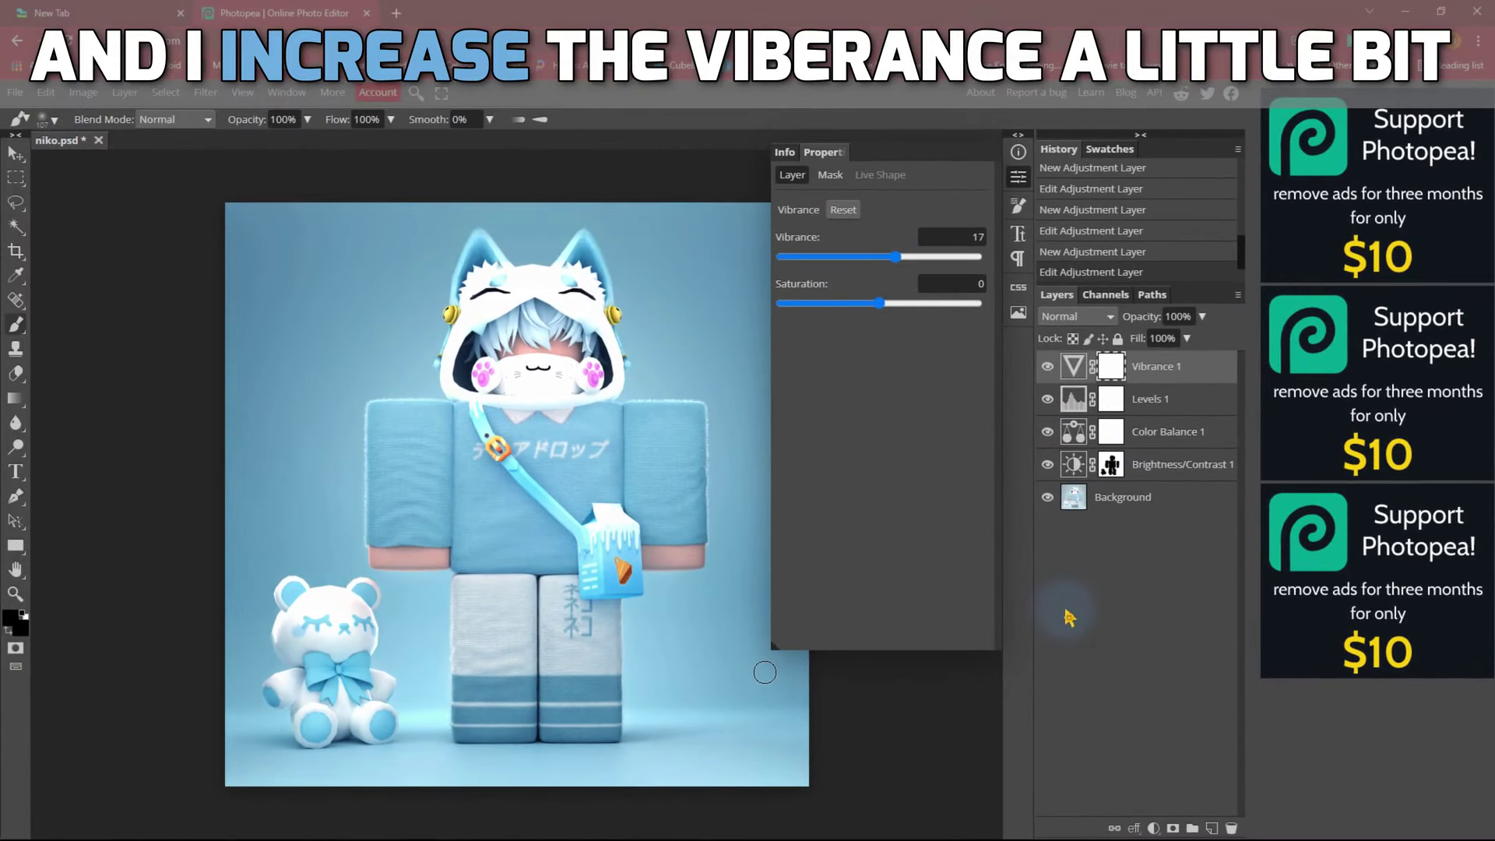
left_click(785, 153)
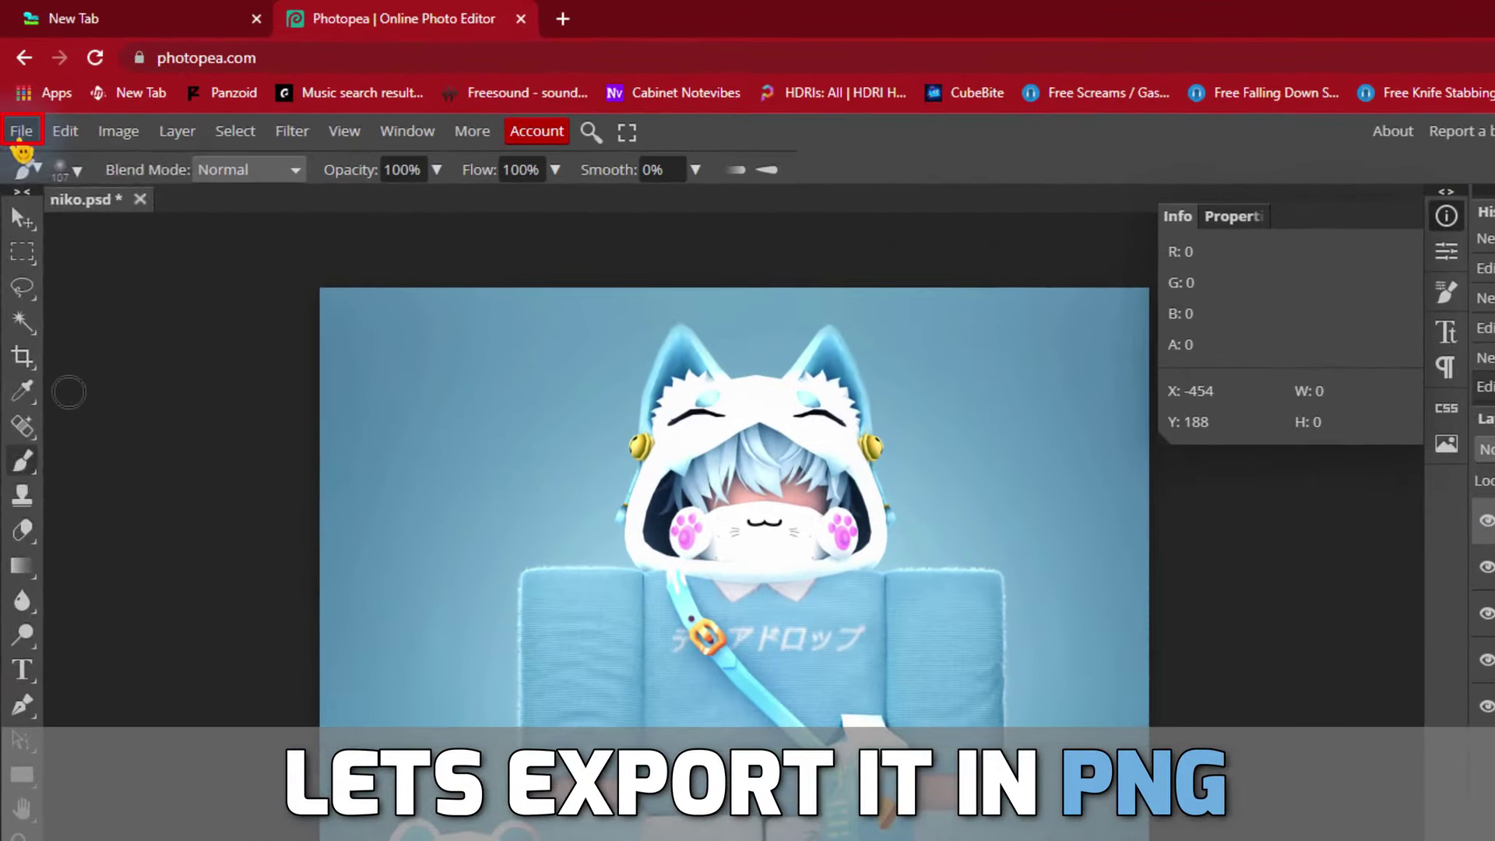
Export the image as PNG to bring up the Save for web dialog.
left_click(15, 92)
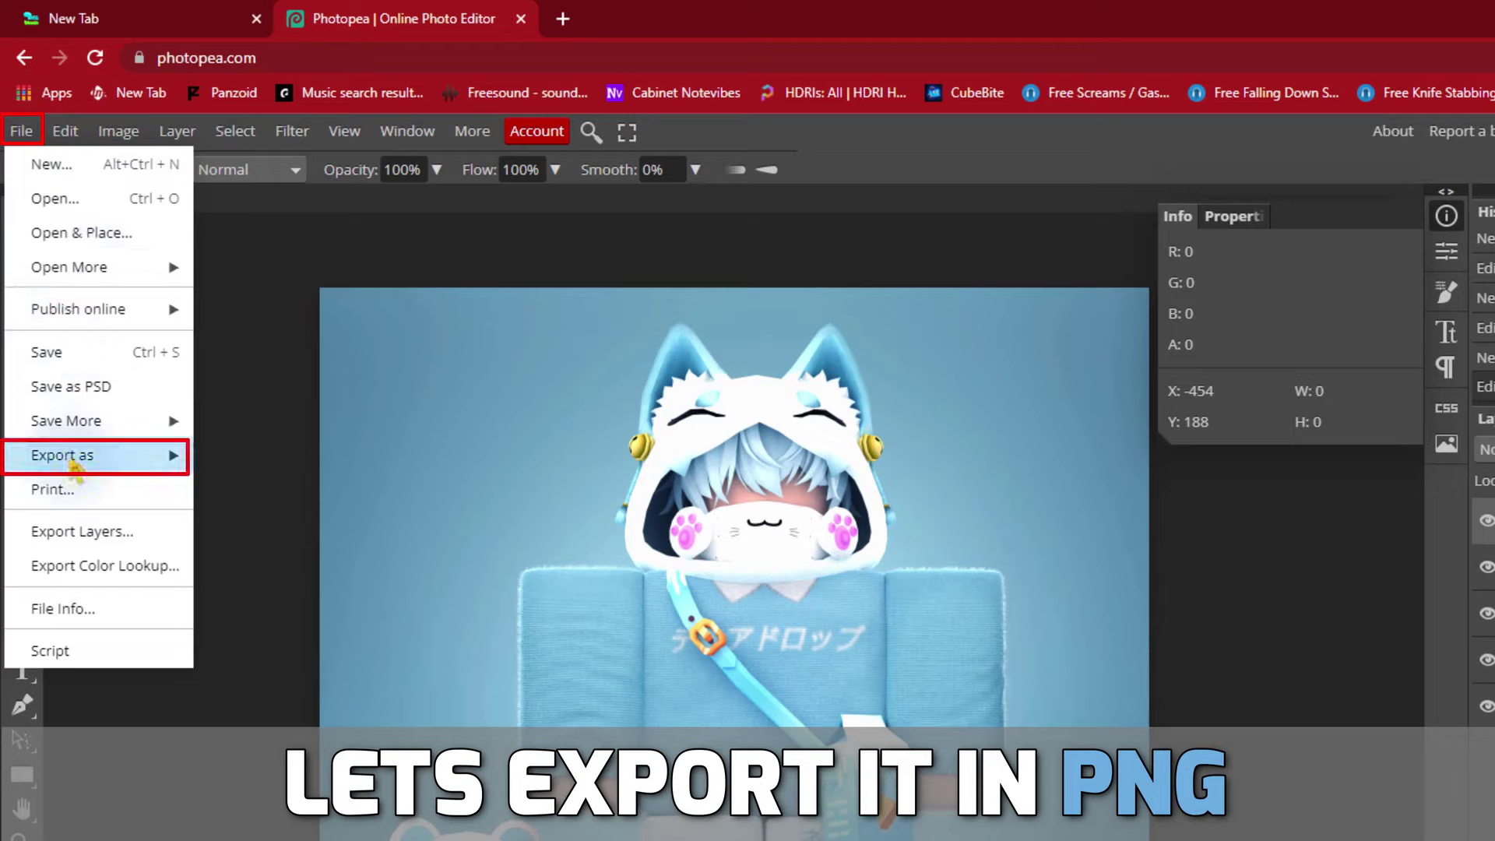
mouse_move(63, 455)
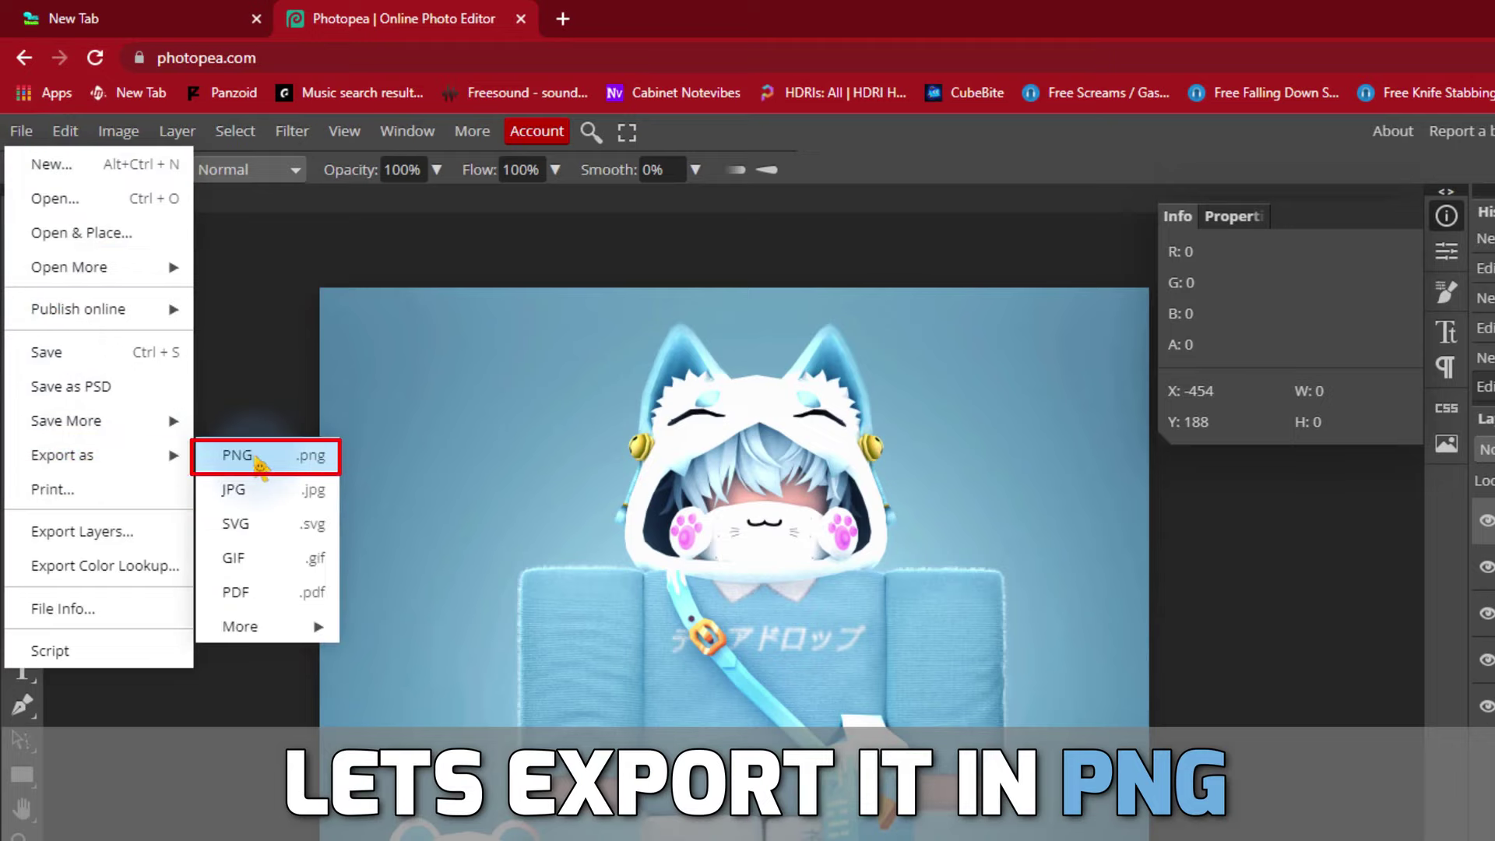
left_click(259, 459)
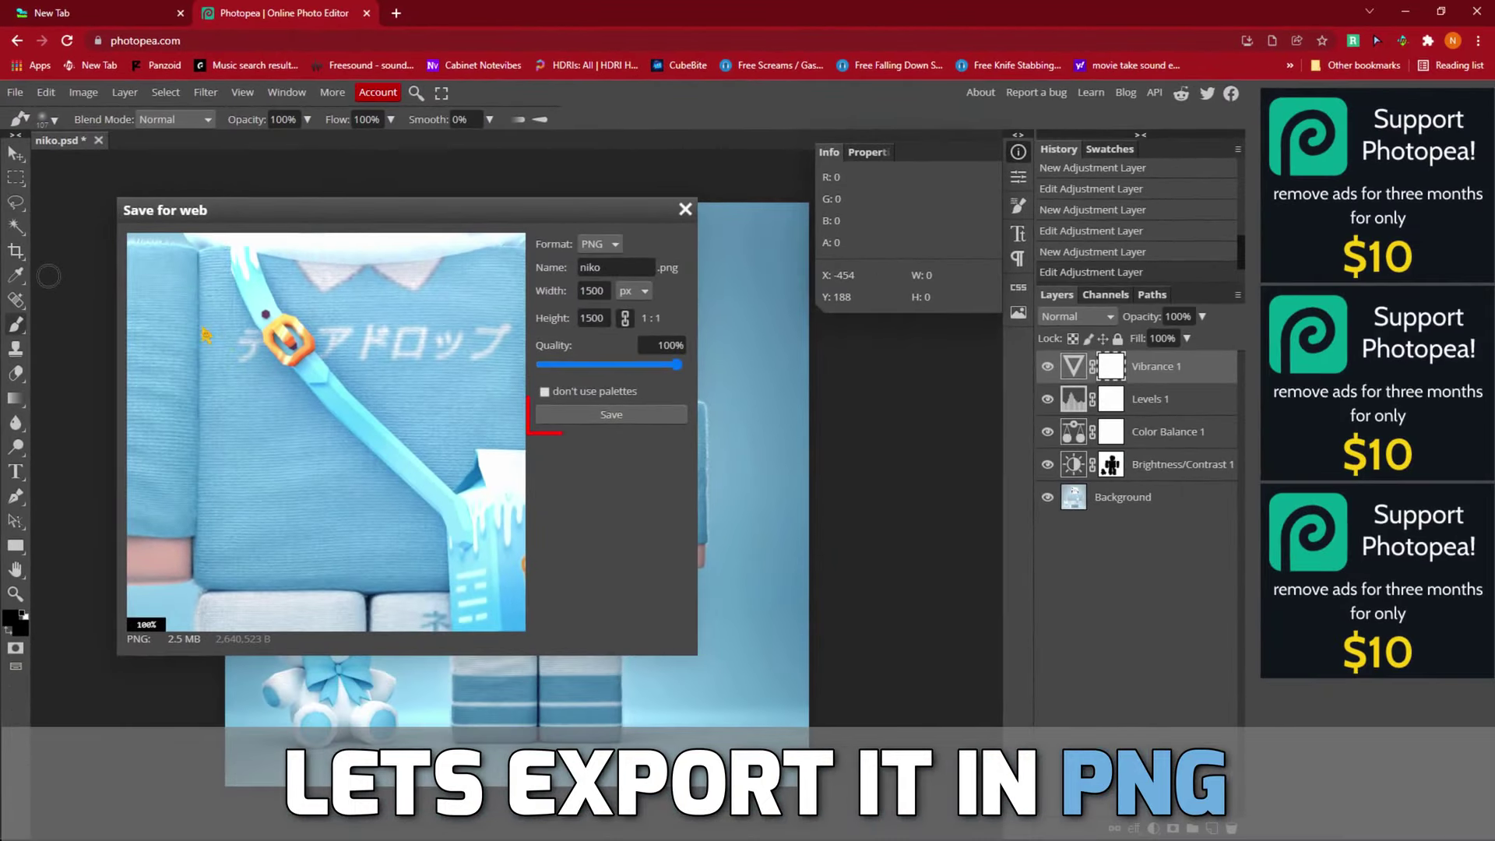